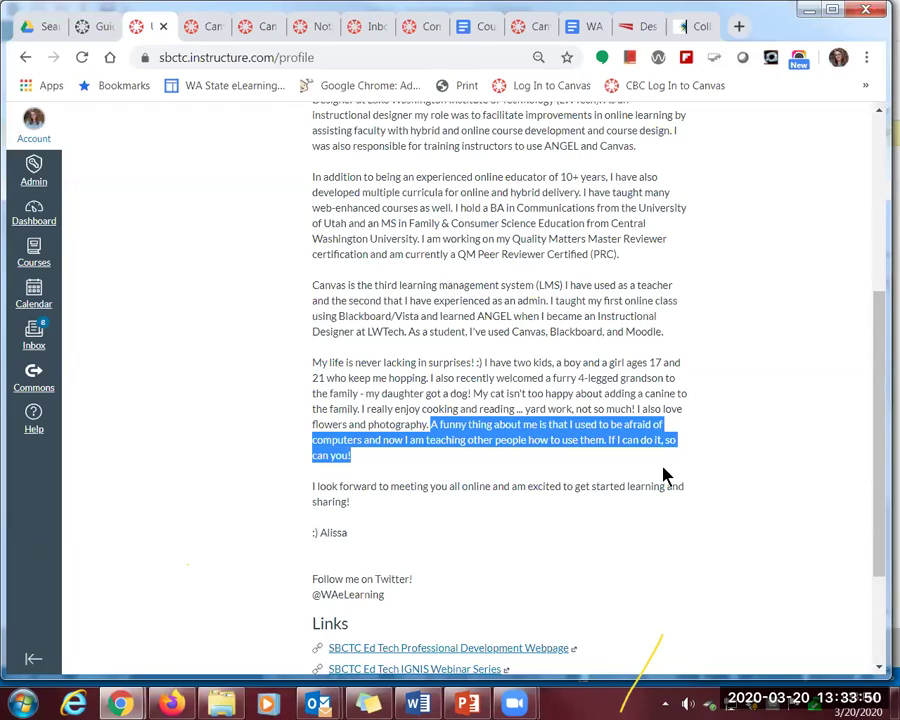
# Review the rest of the biography and the list of links on the profile page
pyautogui.click(399, 482)
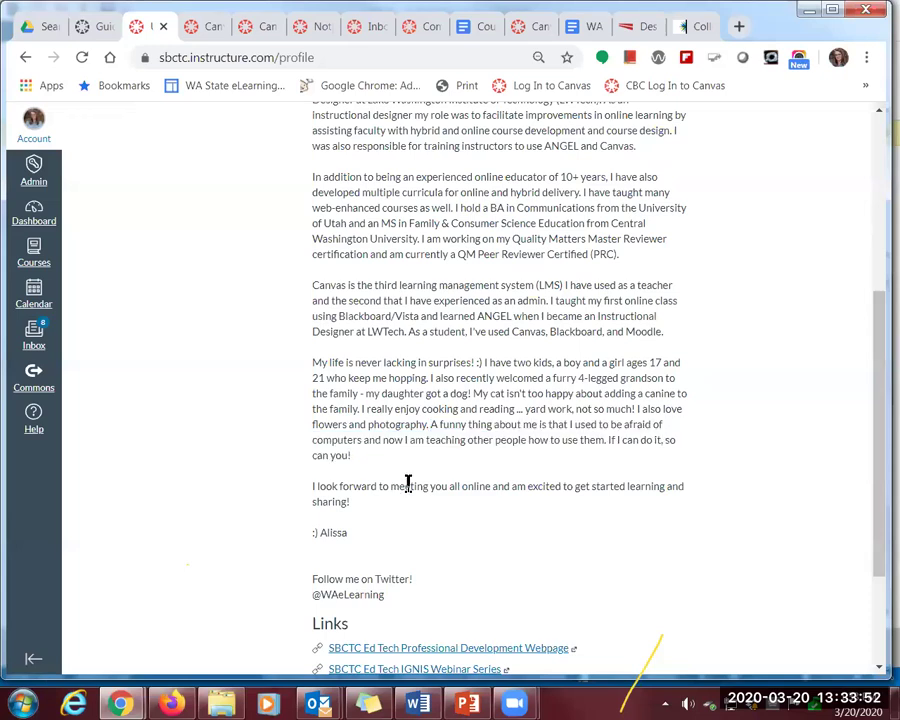
pyautogui.scroll(-3, 408, 484)
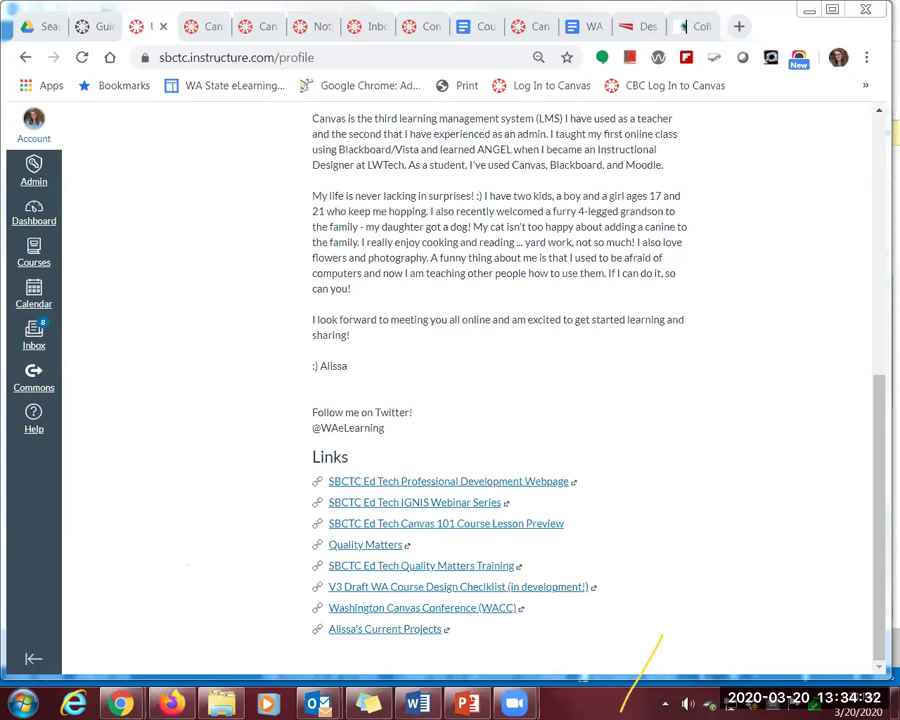
pyautogui.scroll(5, 416, 354)
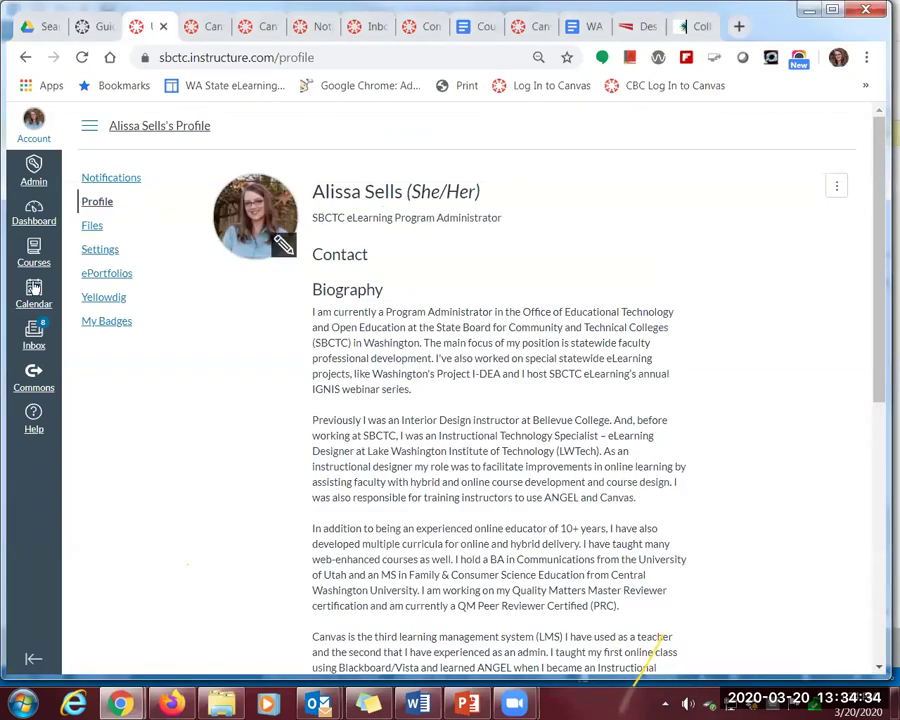
# Open the account settings and review the login methods, web services and contact methods
pyautogui.click(99, 256)
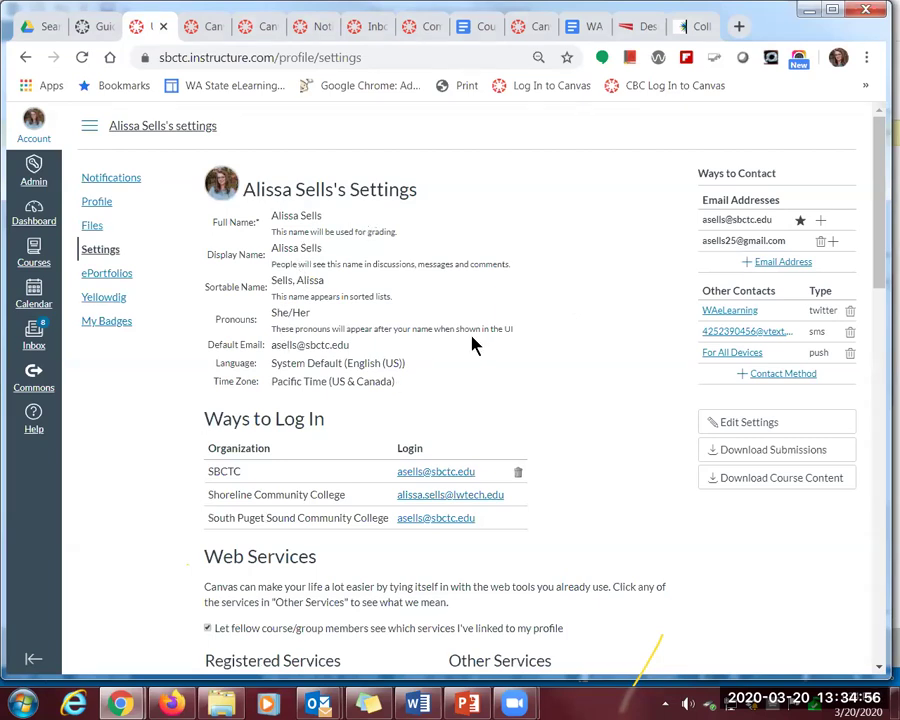
pyautogui.scroll(-3, 245, 388)
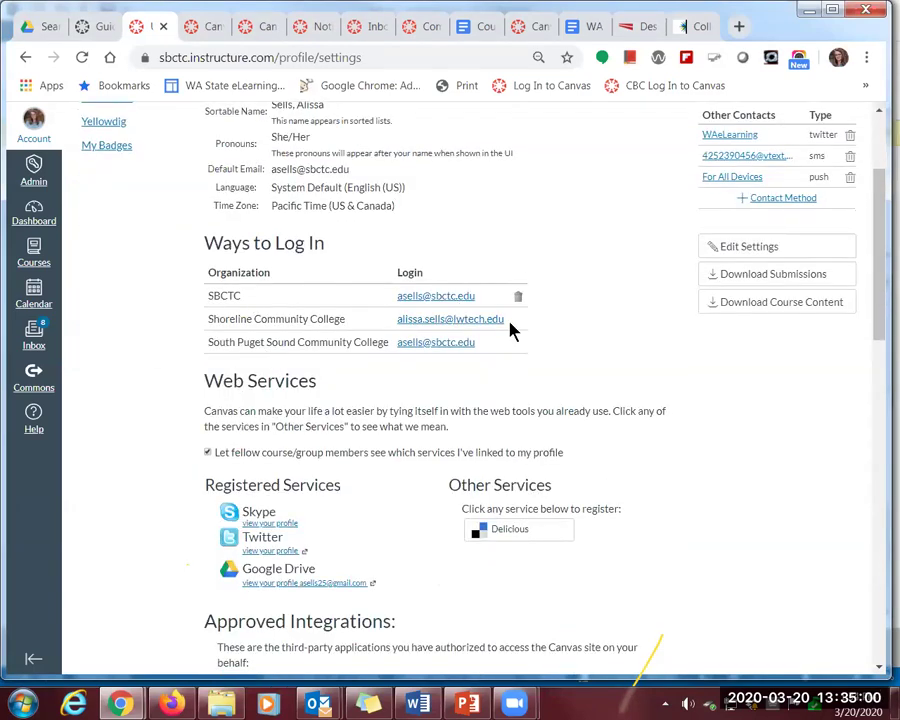
pyautogui.moveTo(323, 390); pyautogui.dragTo(456, 592)
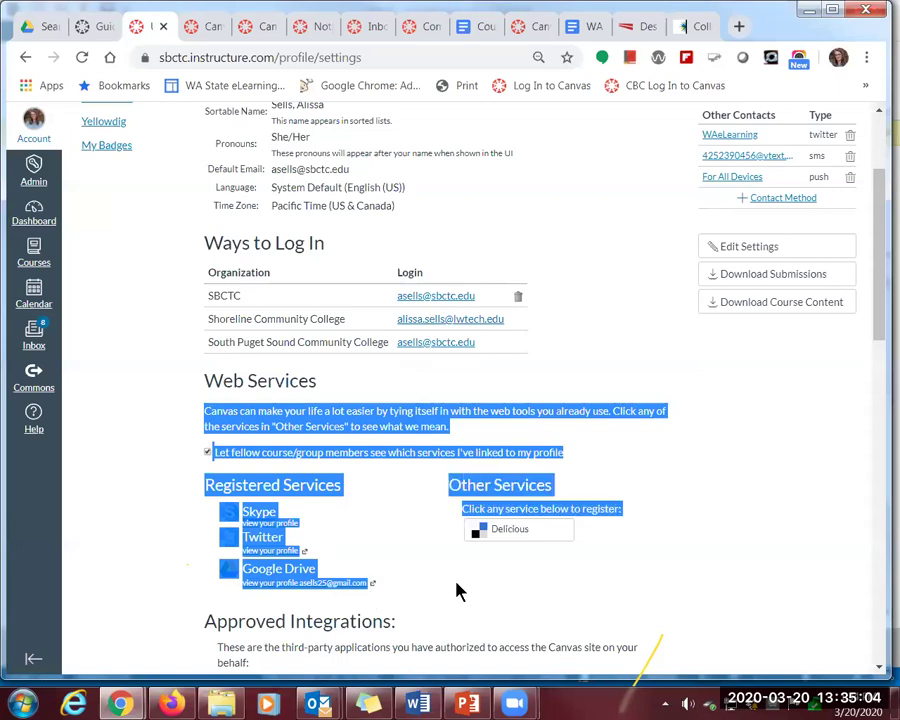
pyautogui.click(722, 584)
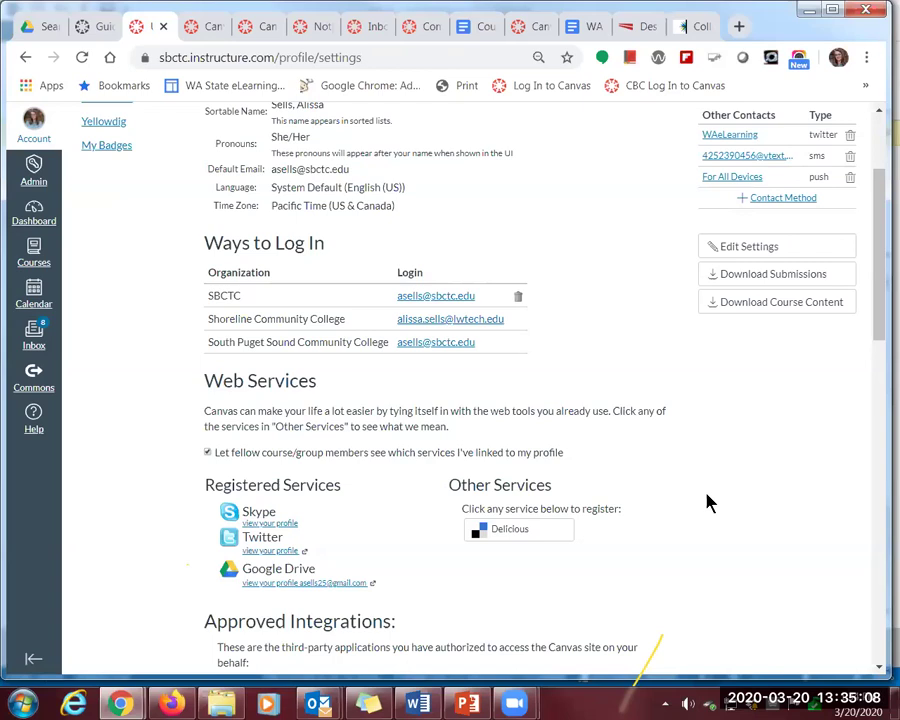
pyautogui.scroll(3, 705, 500)
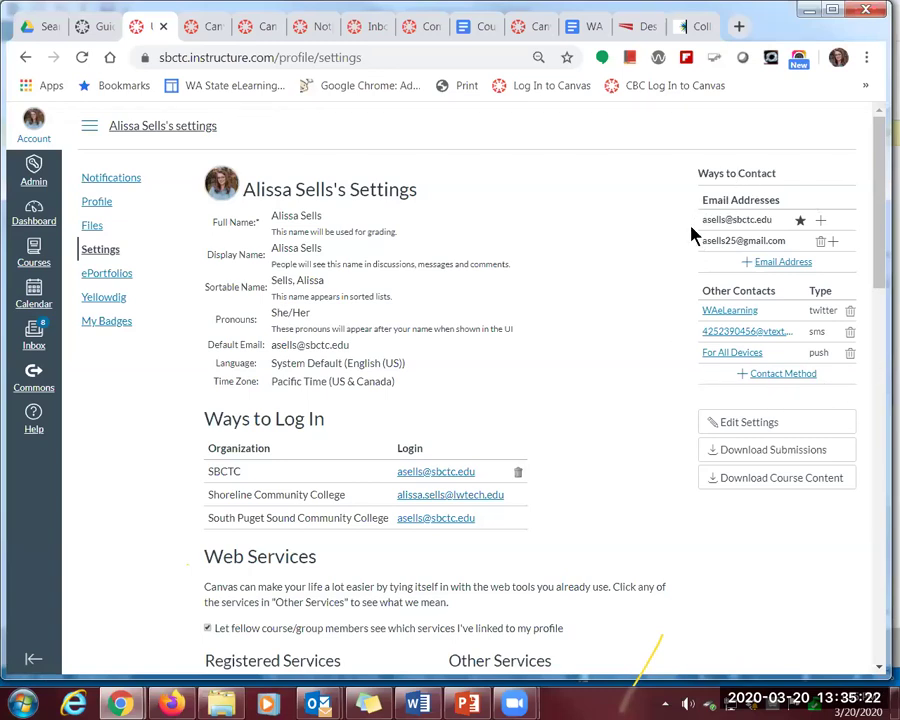
# Open the notification preferences and examine the first email column and the notification frequency legend
pyautogui.click(113, 182)
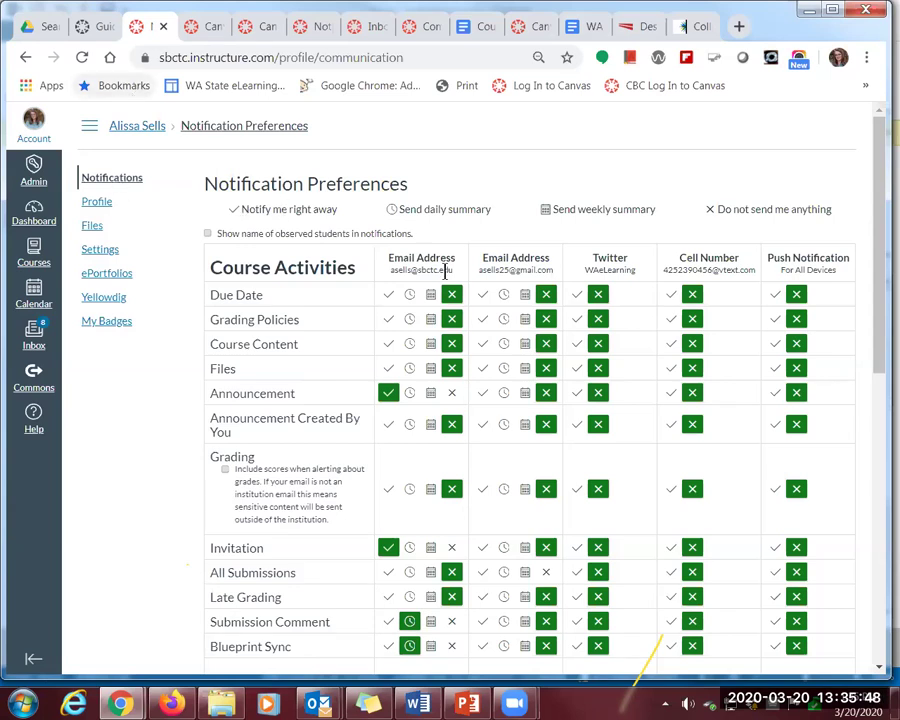
pyautogui.moveTo(390, 255); pyautogui.dragTo(458, 280)
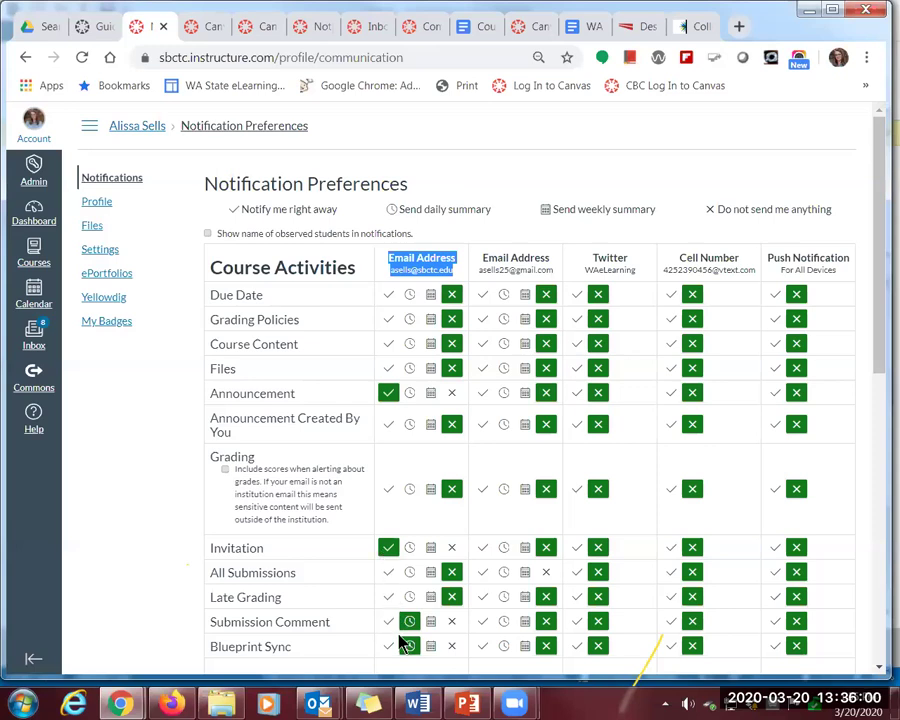
pyautogui.moveTo(232, 211); pyautogui.dragTo(703, 209)
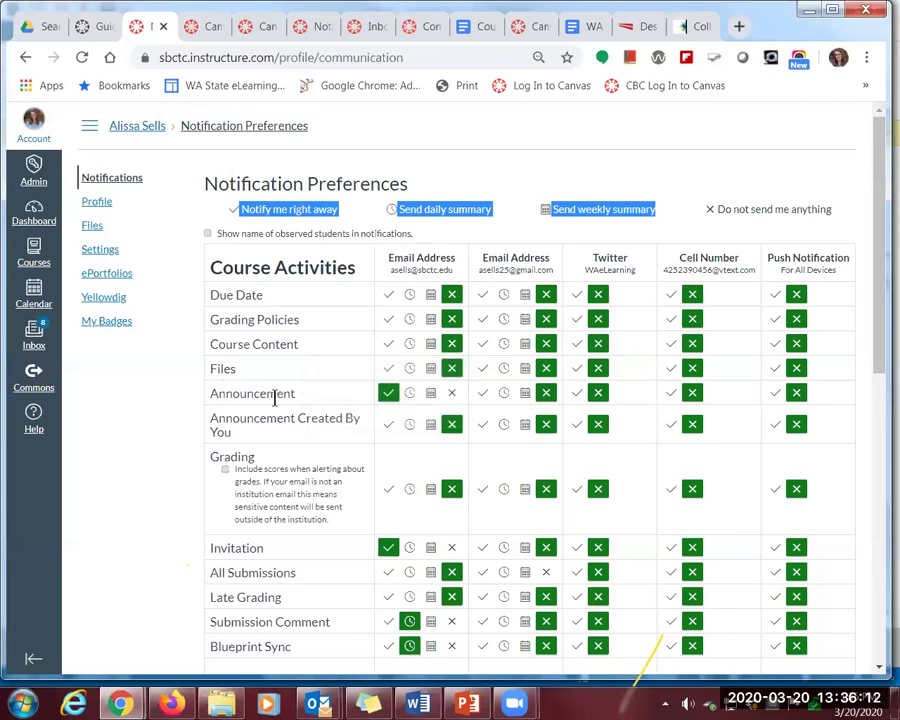
pyautogui.click(512, 238)
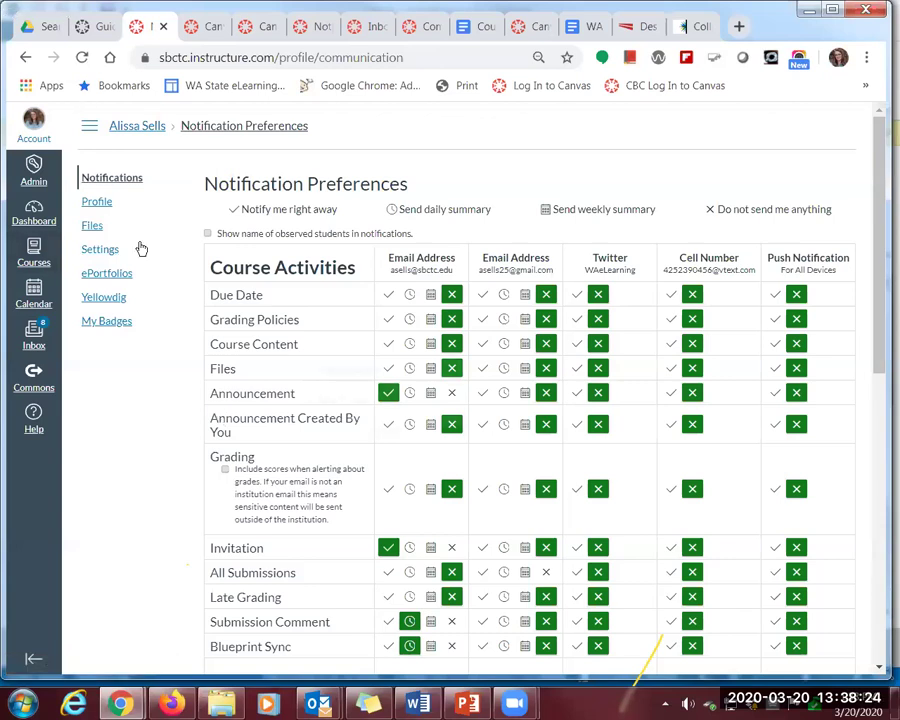
# Open the user profile for editing and look through the pronoun choices without changing the selection
pyautogui.click(99, 205)
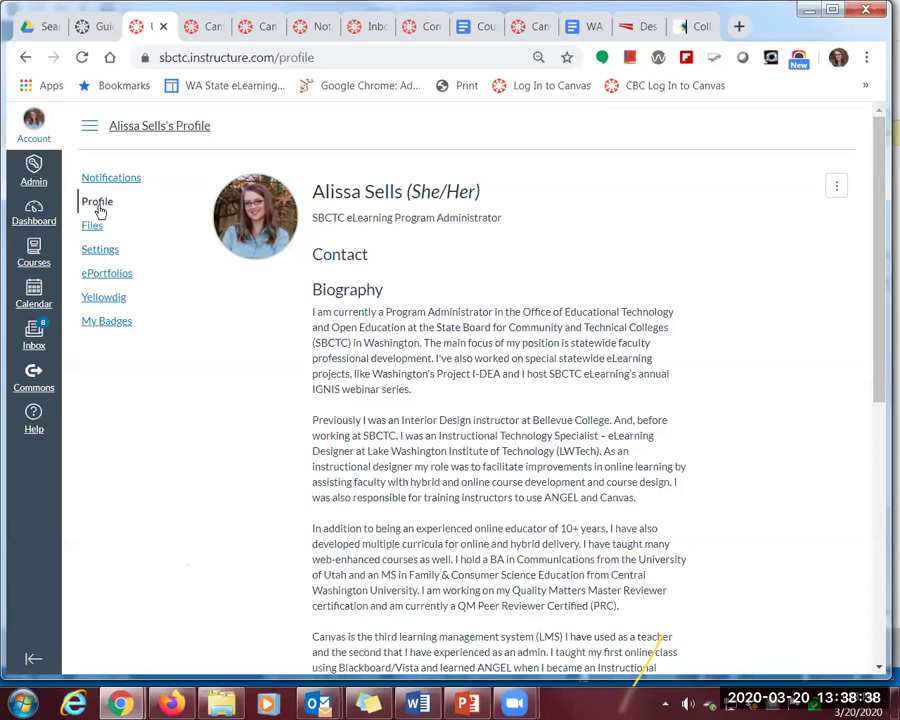
pyautogui.click(838, 190)
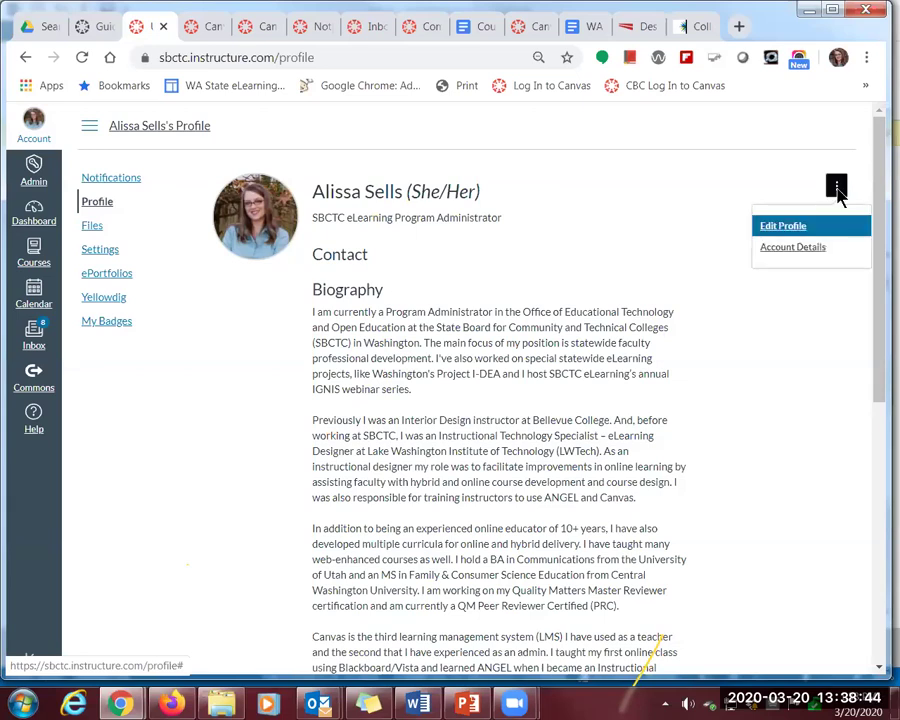
pyautogui.click(783, 230)
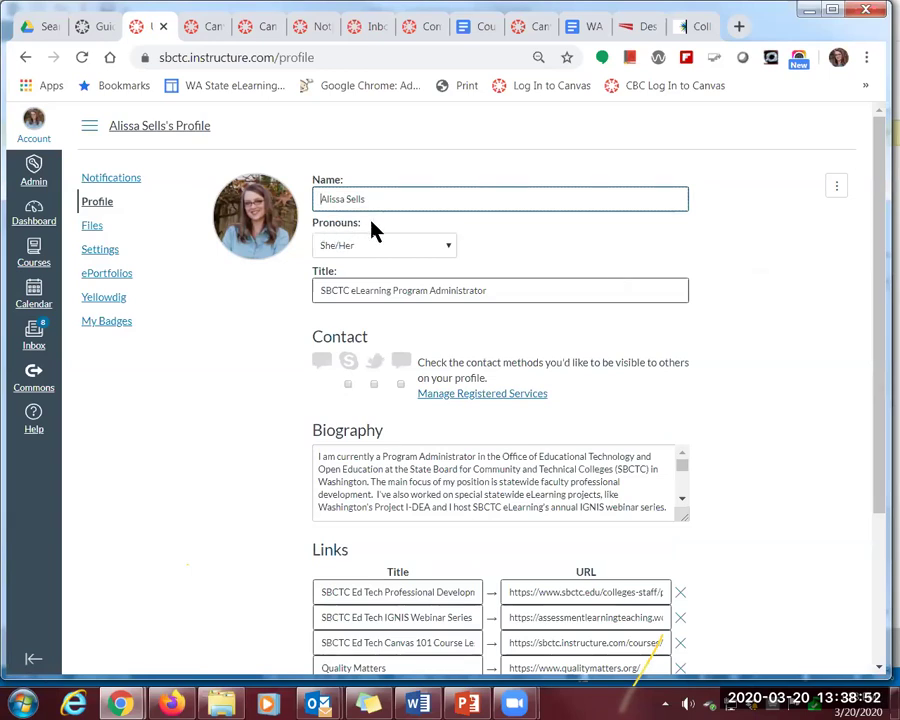
pyautogui.click(448, 248)
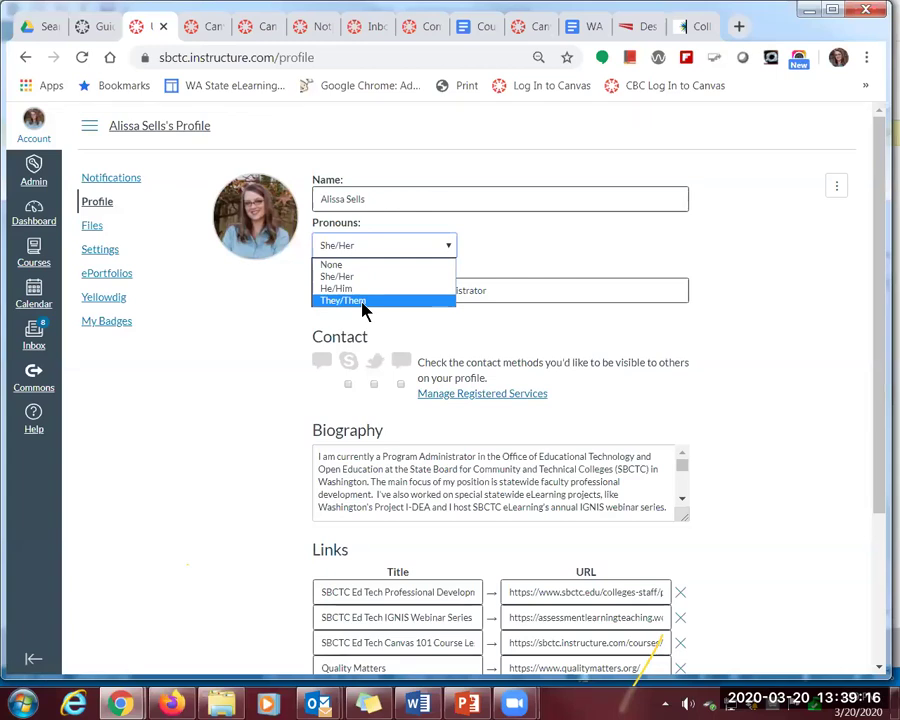
pyautogui.click(515, 260)
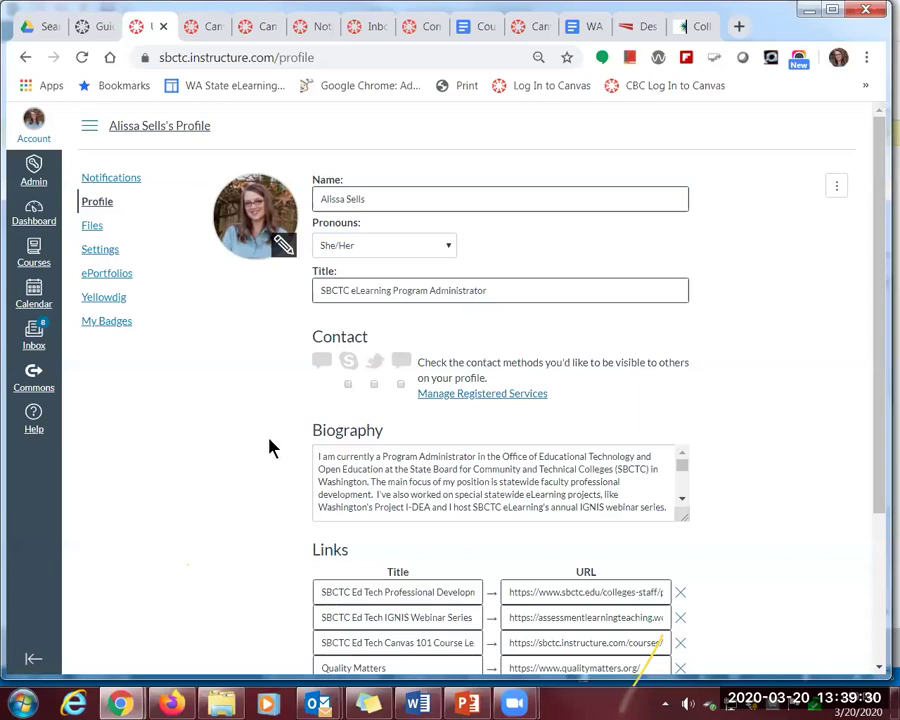
# Enlarge the Biography box to review its text and the links below it, and cancel the profile editing
pyautogui.moveTo(878, 279); pyautogui.dragTo(876, 420)
pyautogui.moveTo(683, 315); pyautogui.dragTo(697, 618)
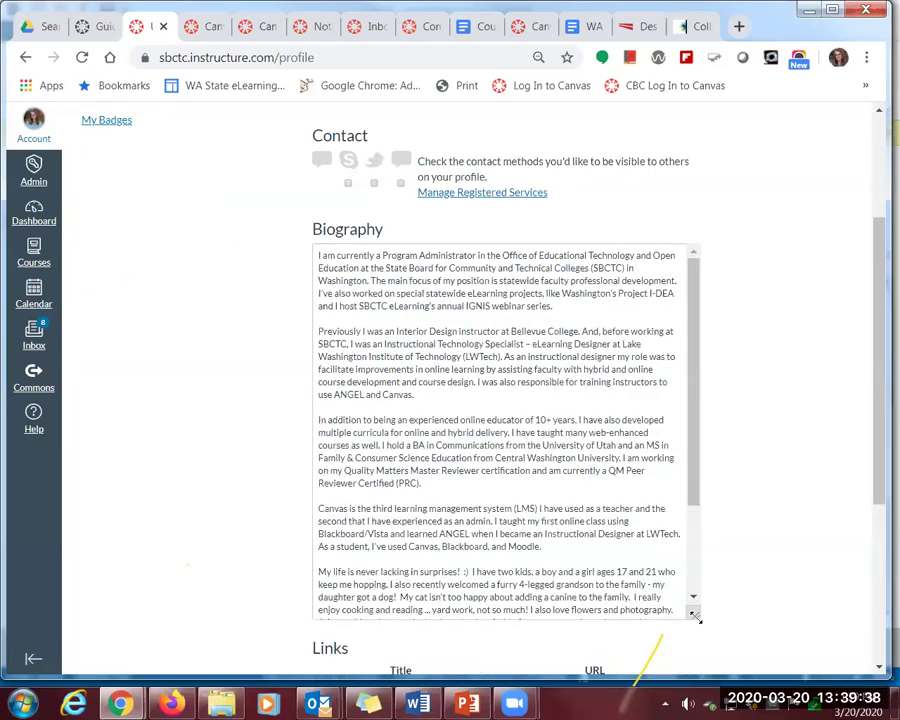
pyautogui.moveTo(697, 618); pyautogui.dragTo(698, 619)
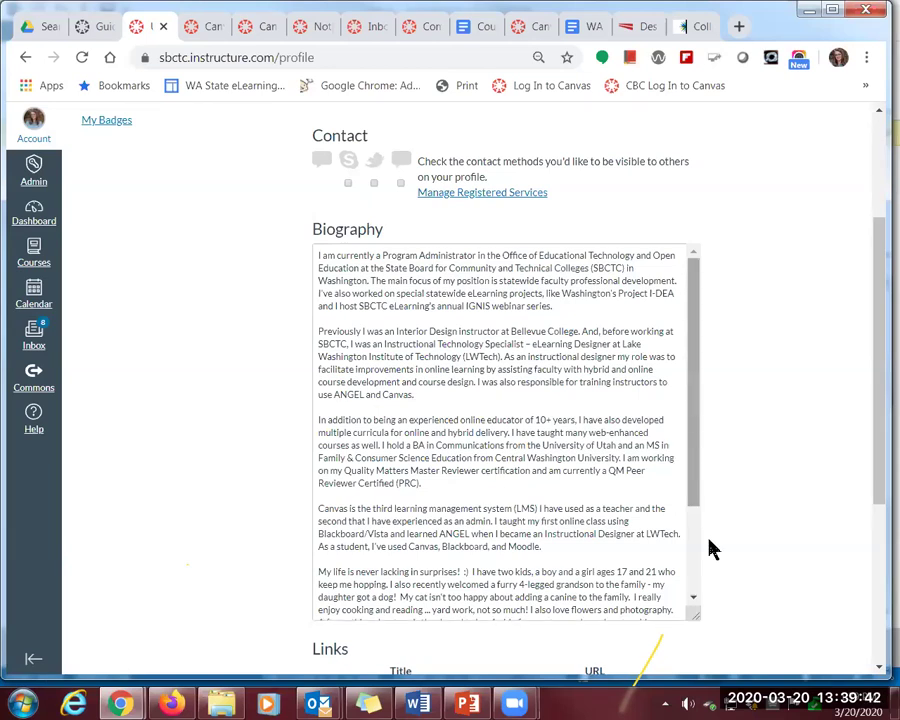
pyautogui.scroll(-3, 600, 400)
pyautogui.moveTo(880, 388); pyautogui.dragTo(884, 594)
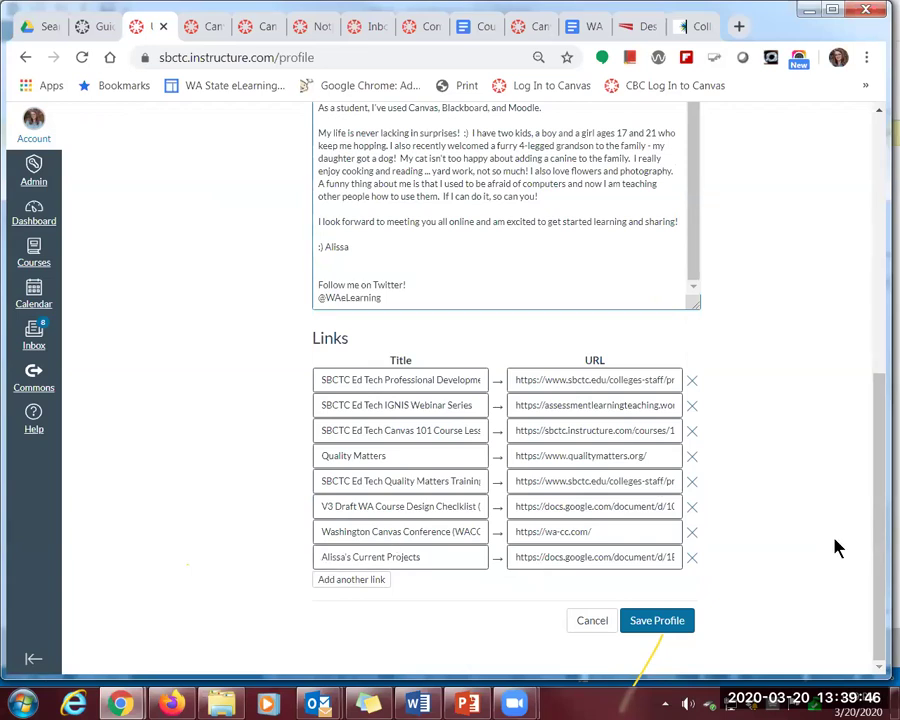
pyautogui.click(592, 621)
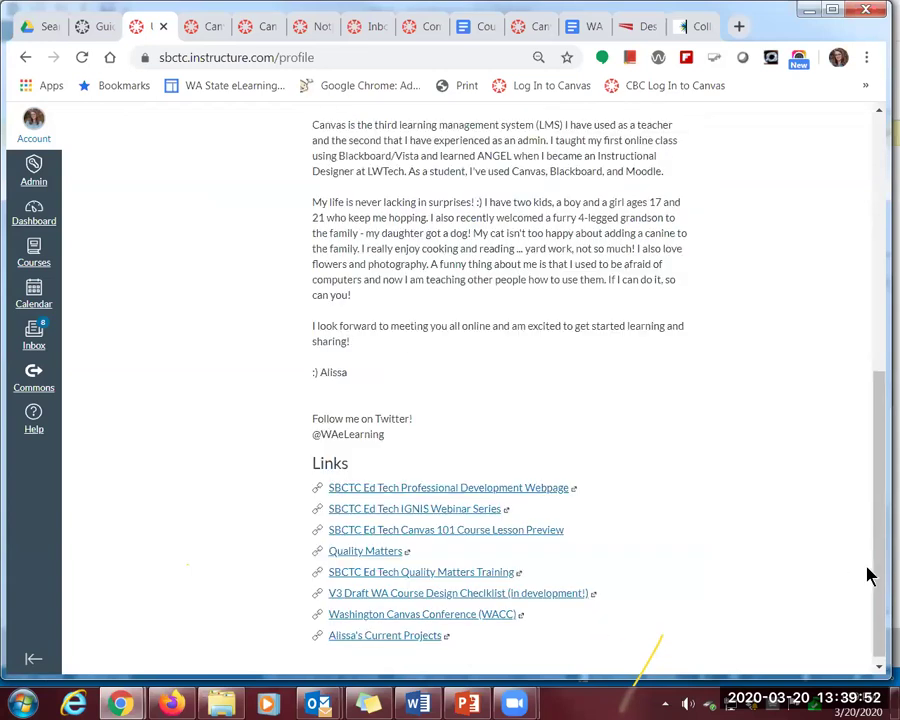
pyautogui.moveTo(880, 650); pyautogui.dragTo(876, 390)
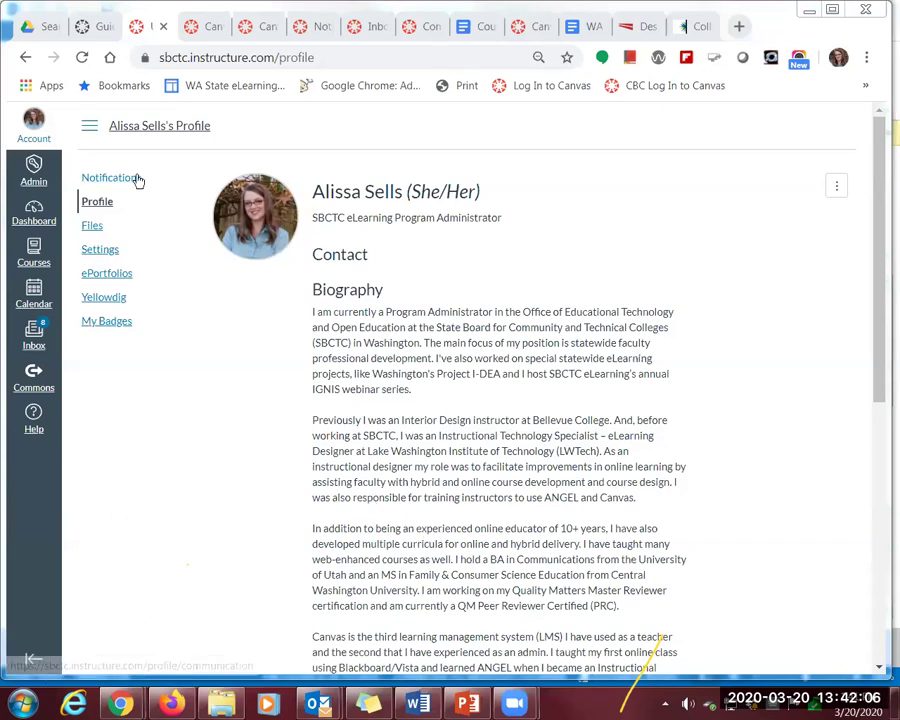
# Close the notifications browser tab and bring up the Canvas Inbox showing conversations from all courses
pyautogui.click(210, 28)
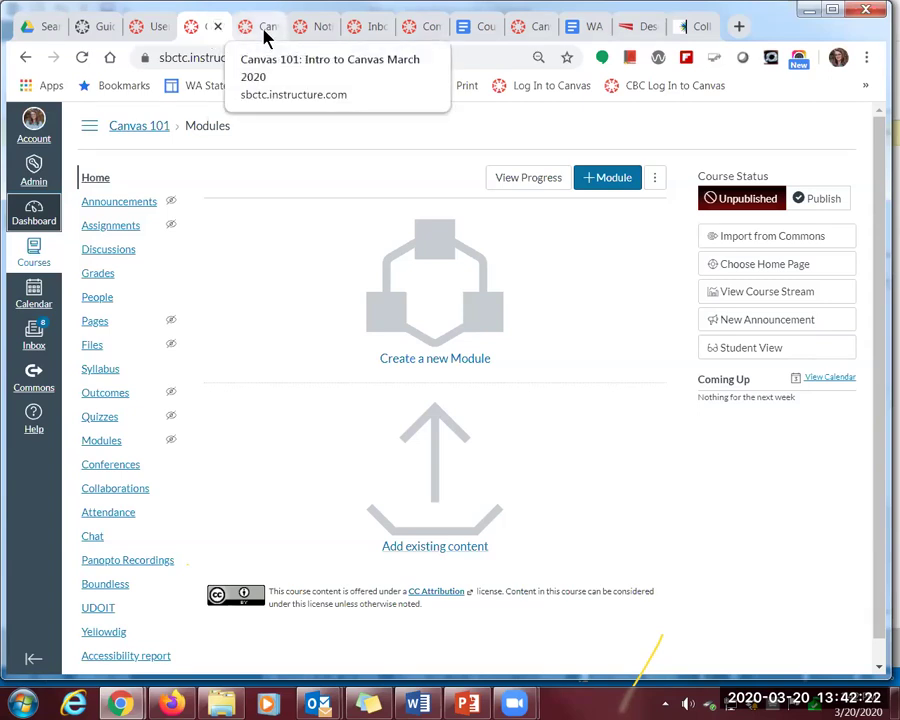
pyautogui.click(320, 33)
pyautogui.click(325, 30)
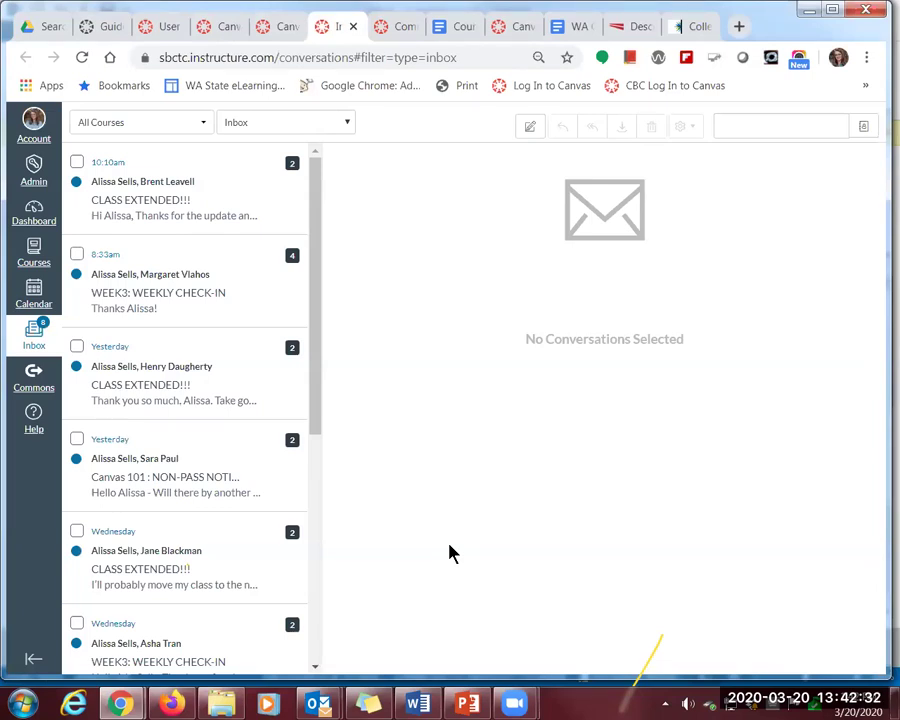
pyautogui.click(35, 343)
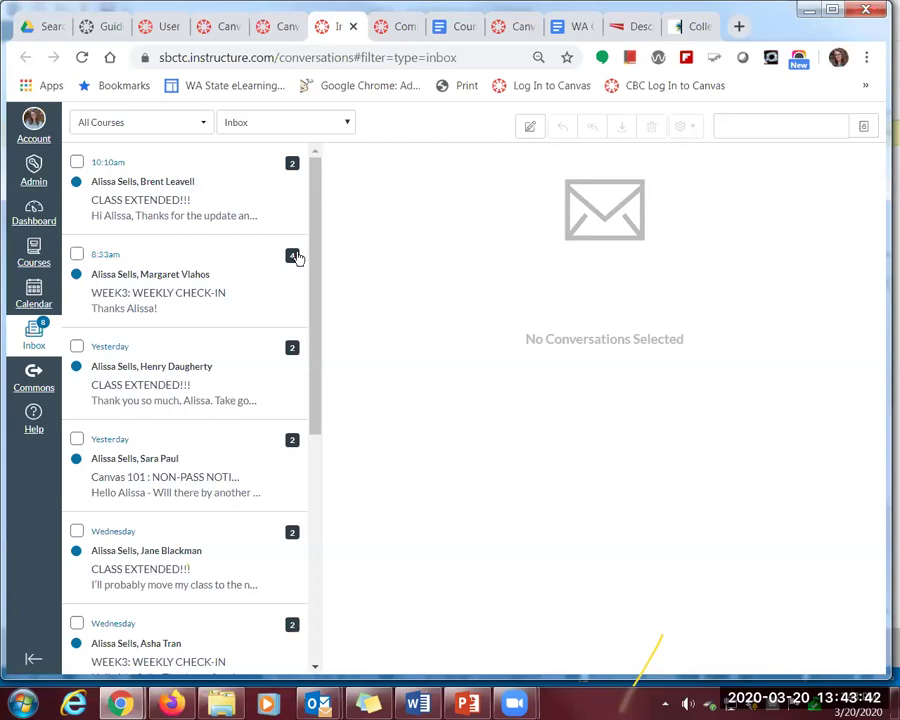
# Review the newest CLASS EXTENDED!!! conversation along with its available message actions, and mark it as unread
pyautogui.click(237, 209)
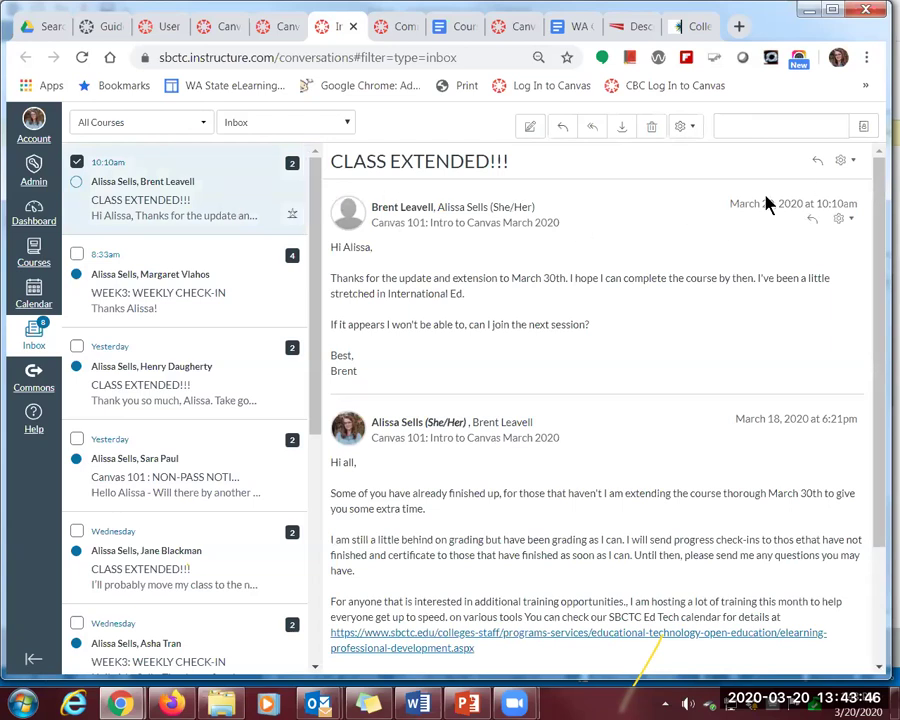
pyautogui.click(852, 163)
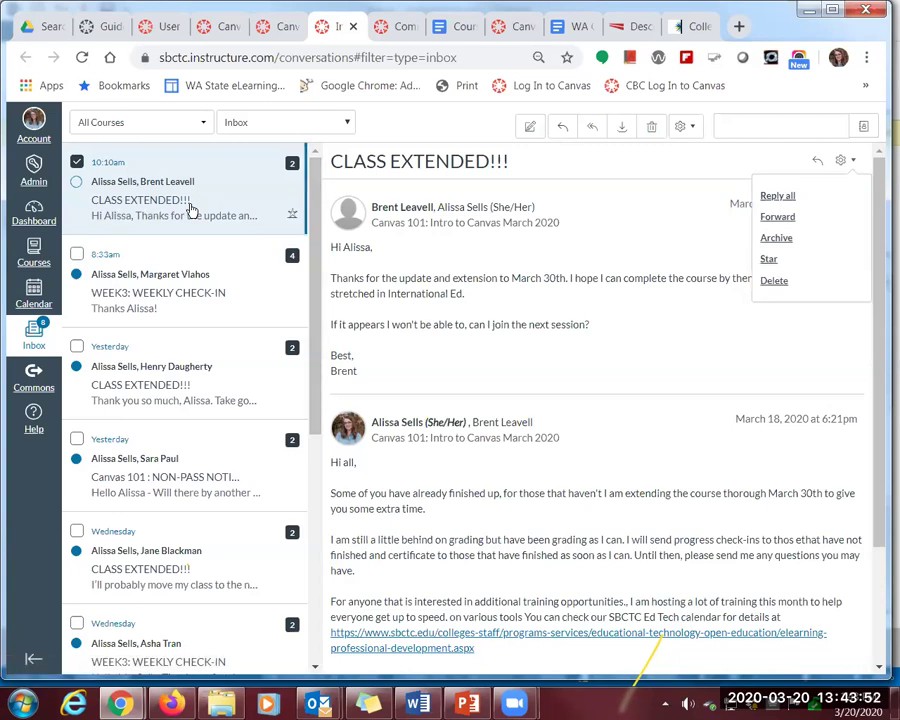
pyautogui.click(222, 205)
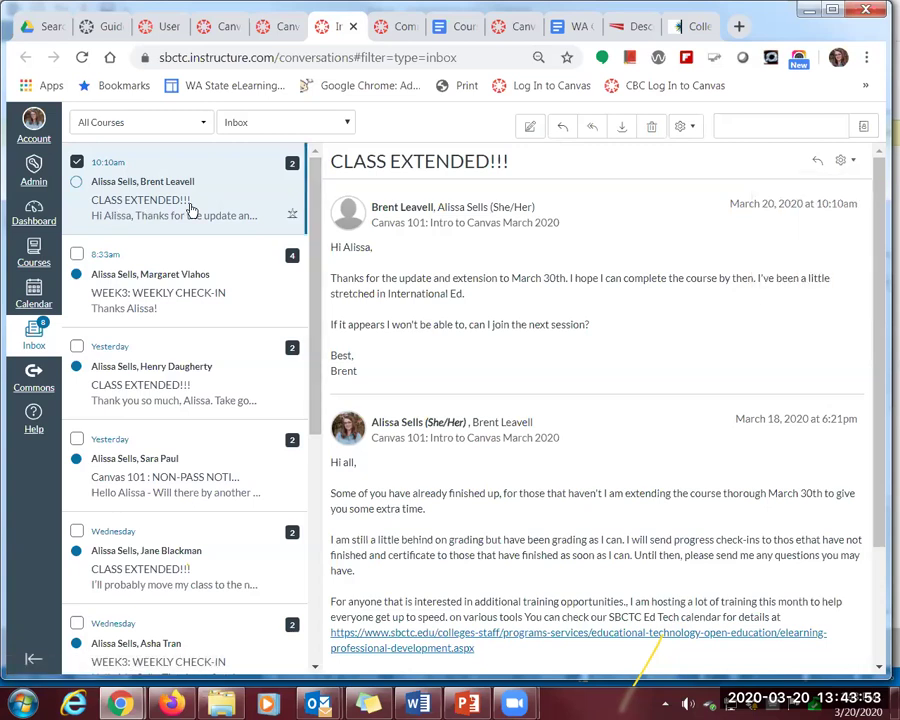
pyautogui.click(855, 165)
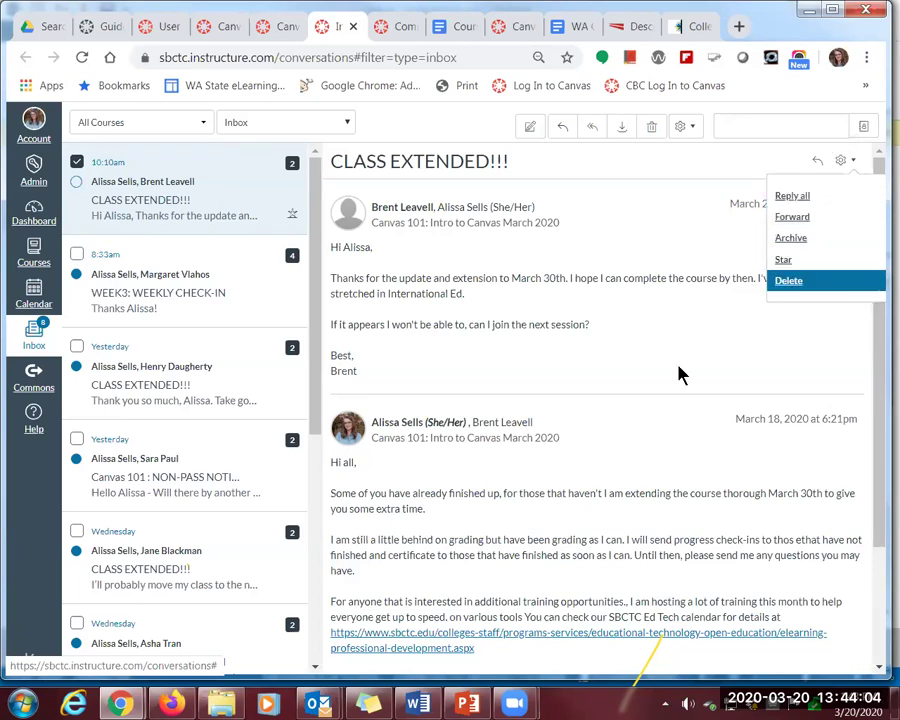
pyautogui.click(518, 384)
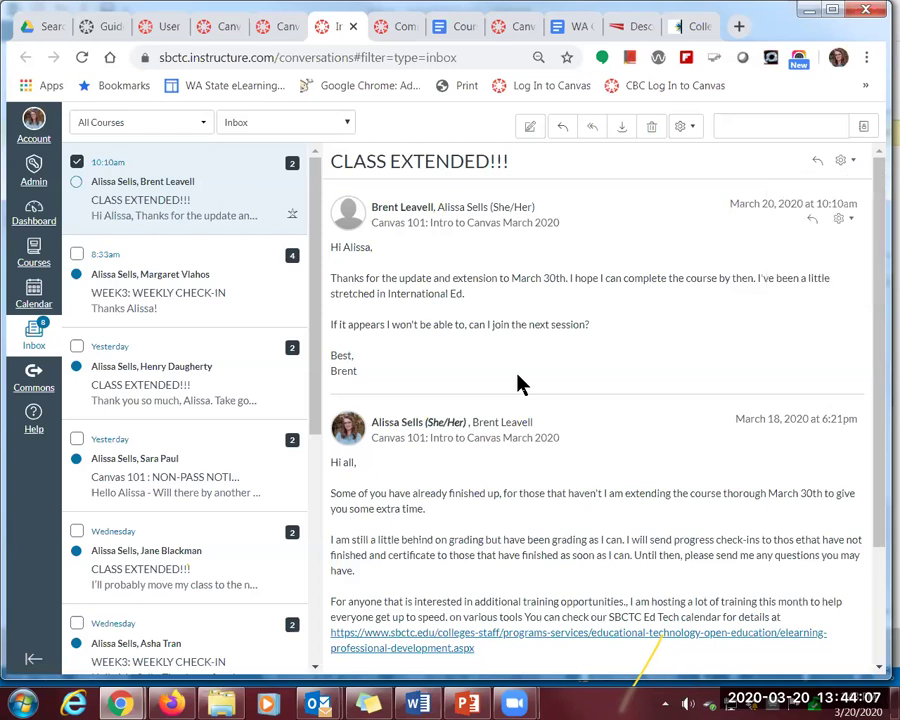
pyautogui.click(76, 182)
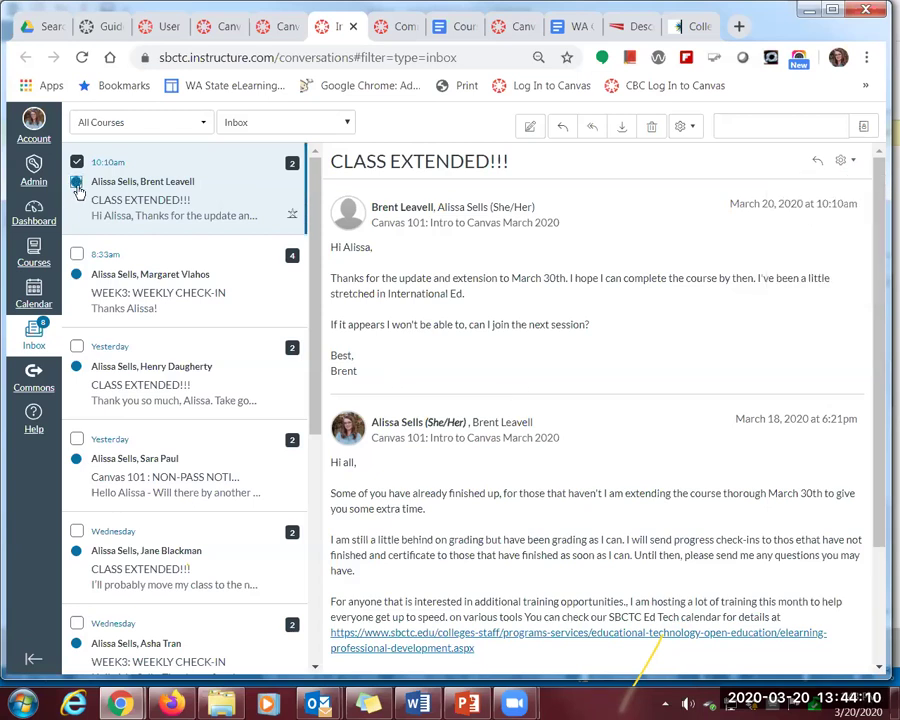
# Start composing a new message, look through the Favorite Courses and More Courses choices, and close it without sending
pyautogui.click(529, 128)
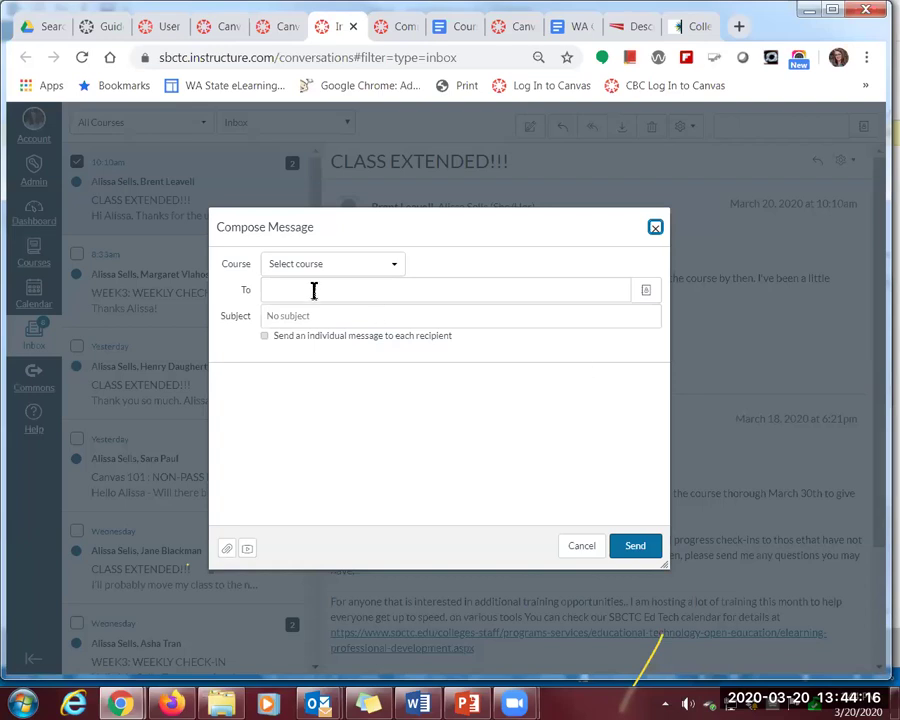
pyautogui.click(392, 264)
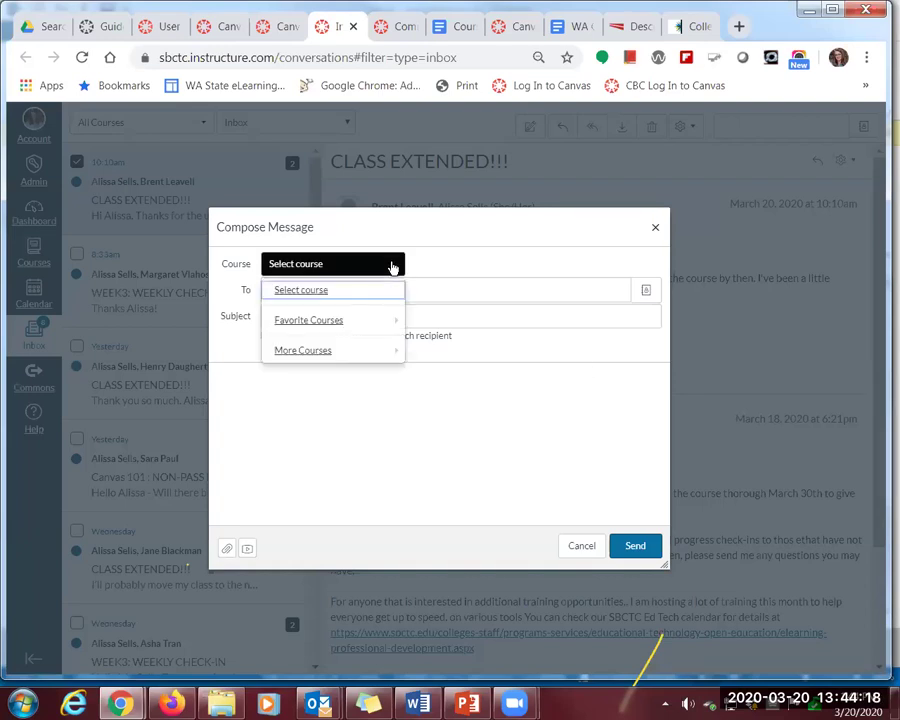
pyautogui.click(288, 332)
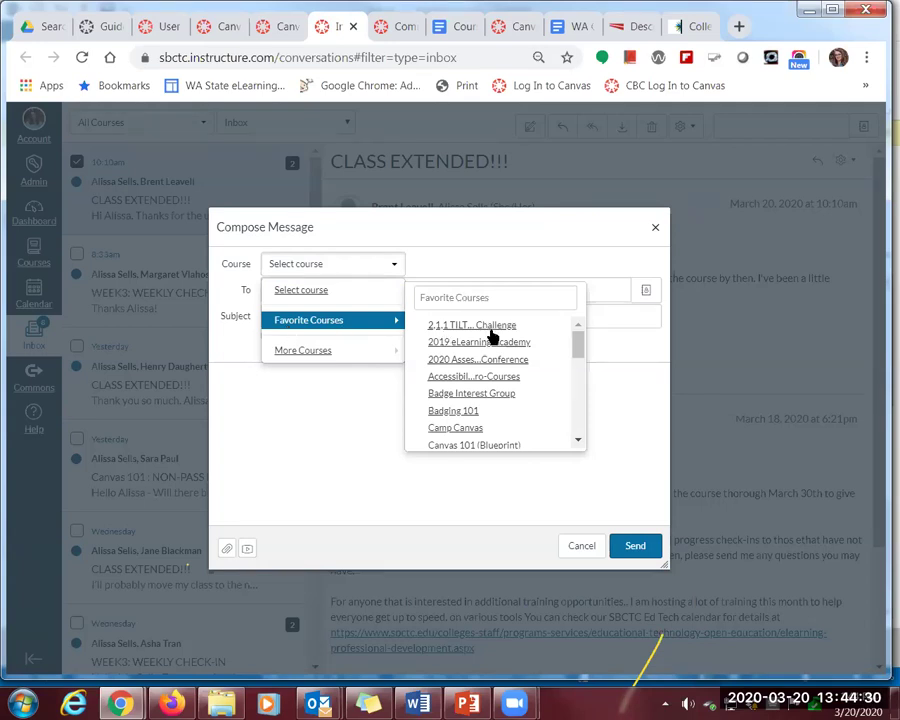
pyautogui.click(330, 323)
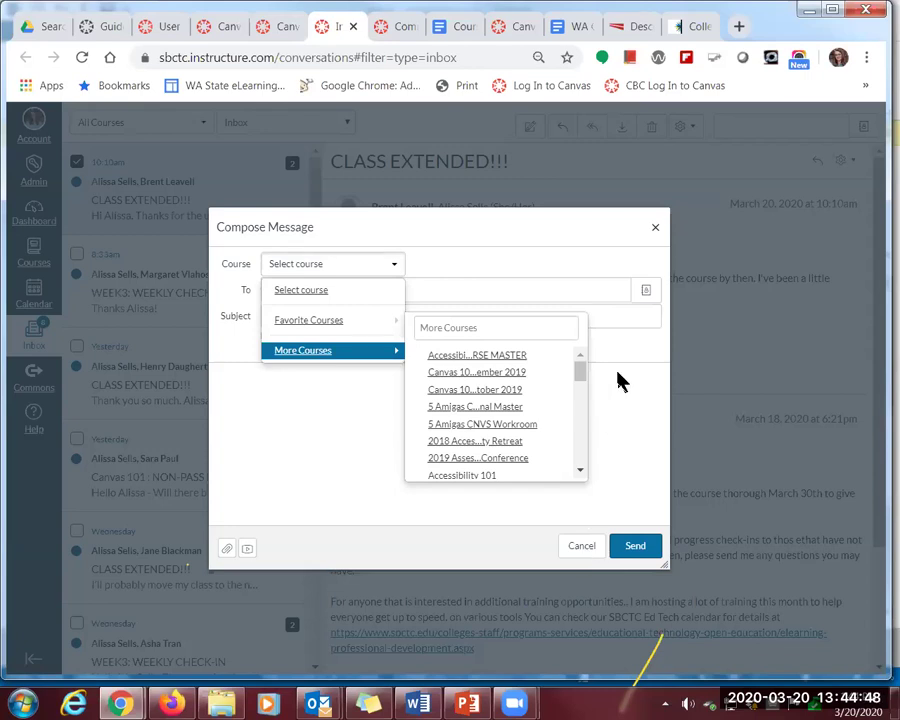
pyautogui.click(330, 263)
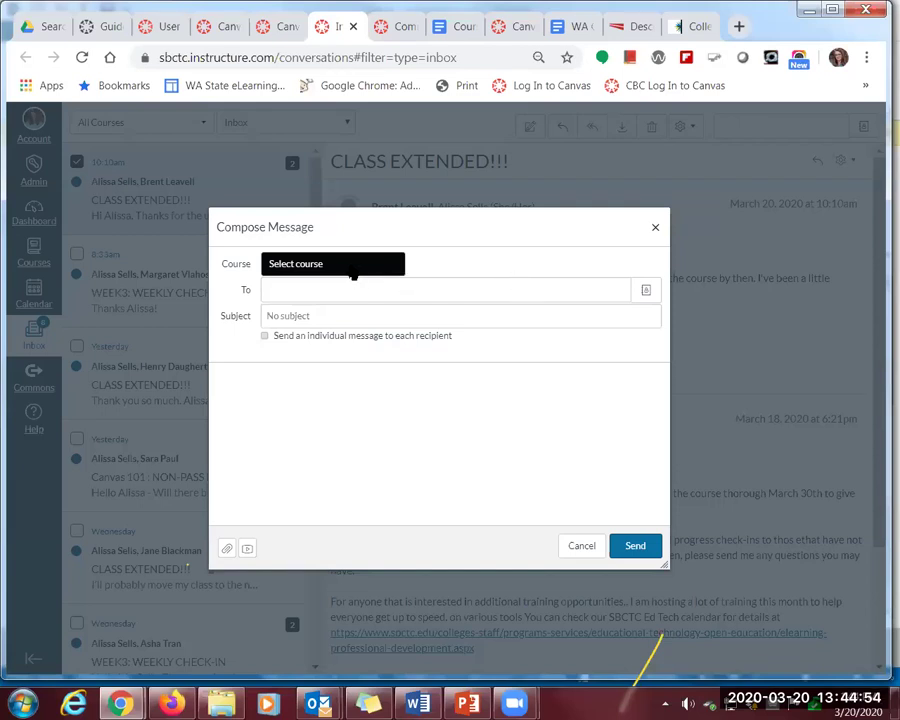
pyautogui.click(646, 292)
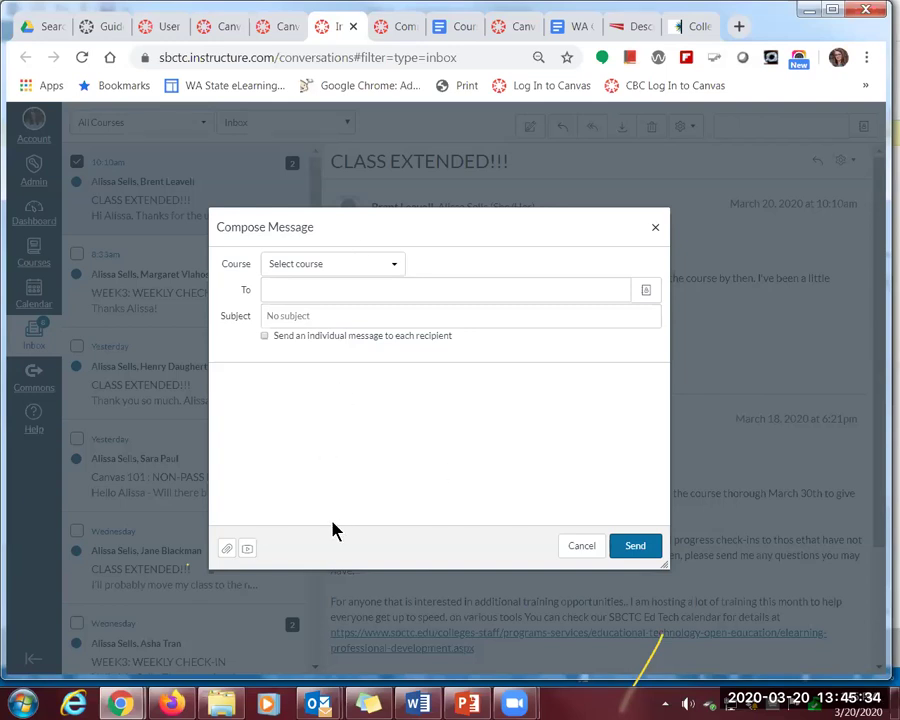
pyautogui.click(635, 553)
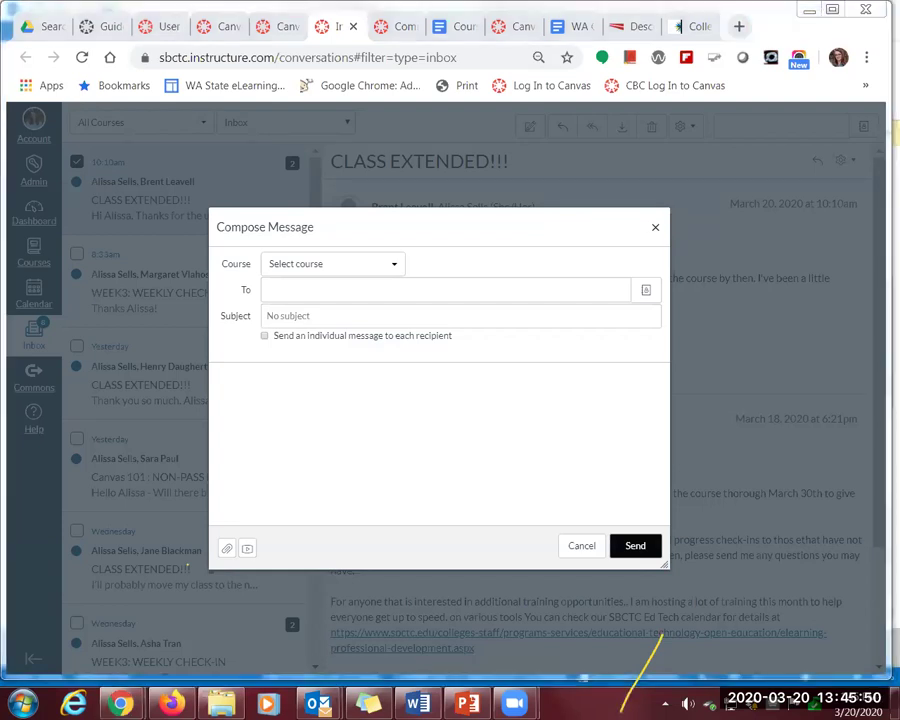
pyautogui.press('Escape')
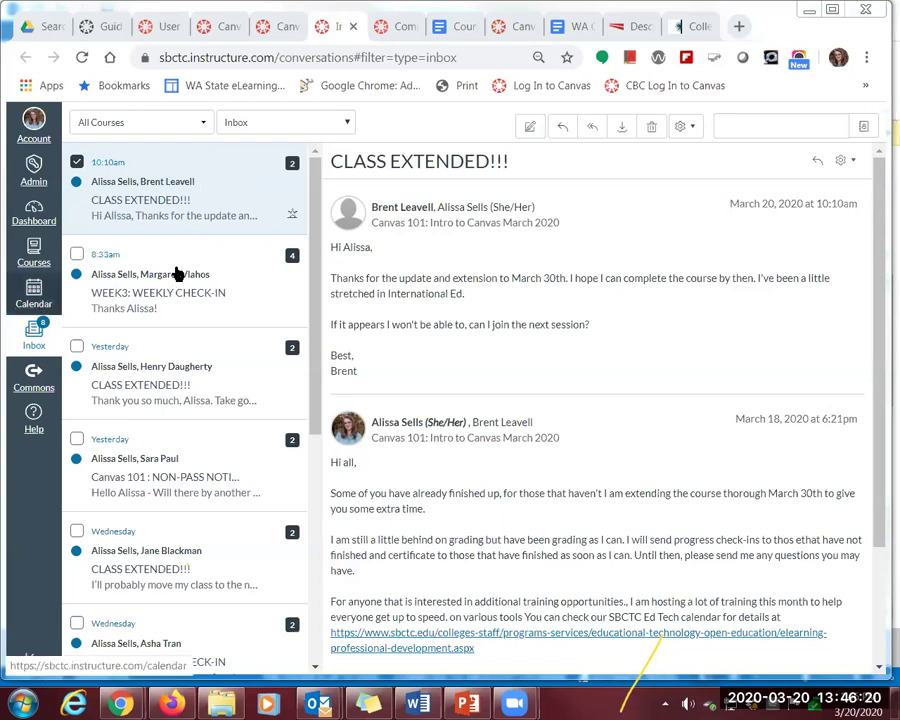
pyautogui.click(406, 30)
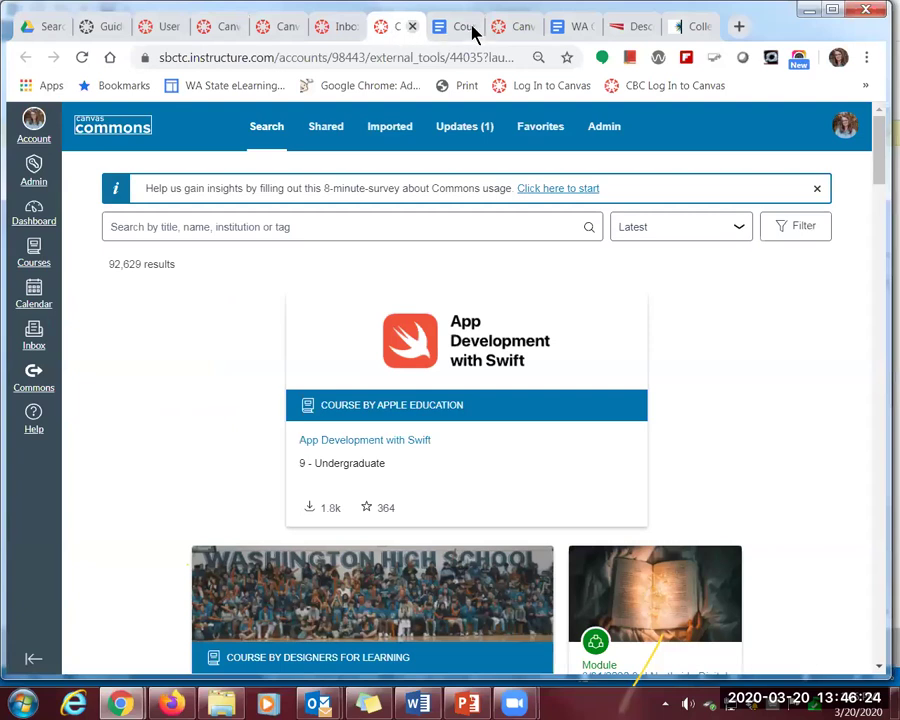
pyautogui.click(510, 33)
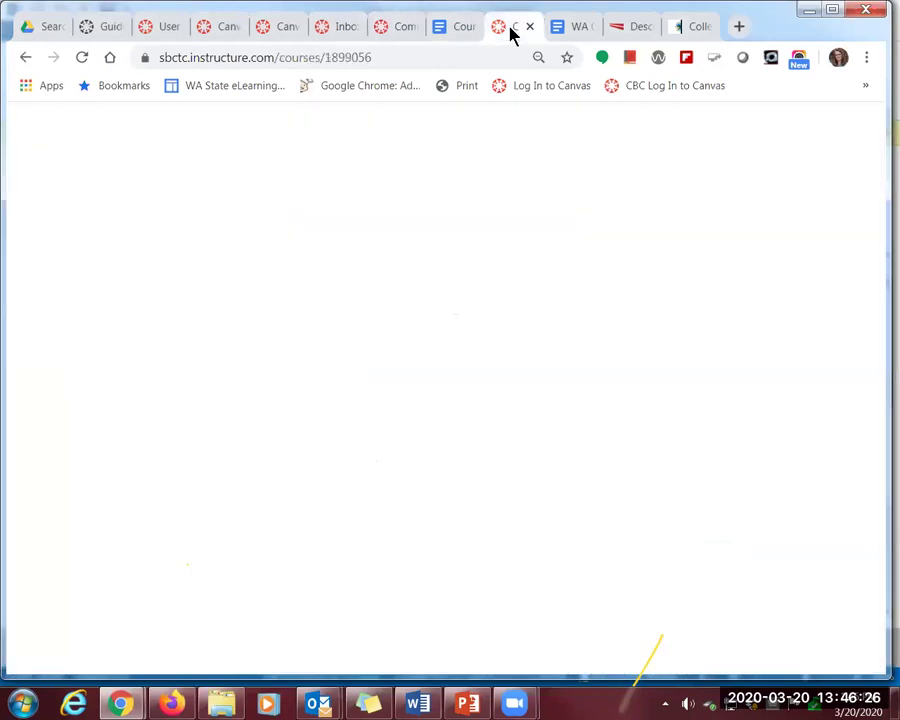
pyautogui.click(288, 35)
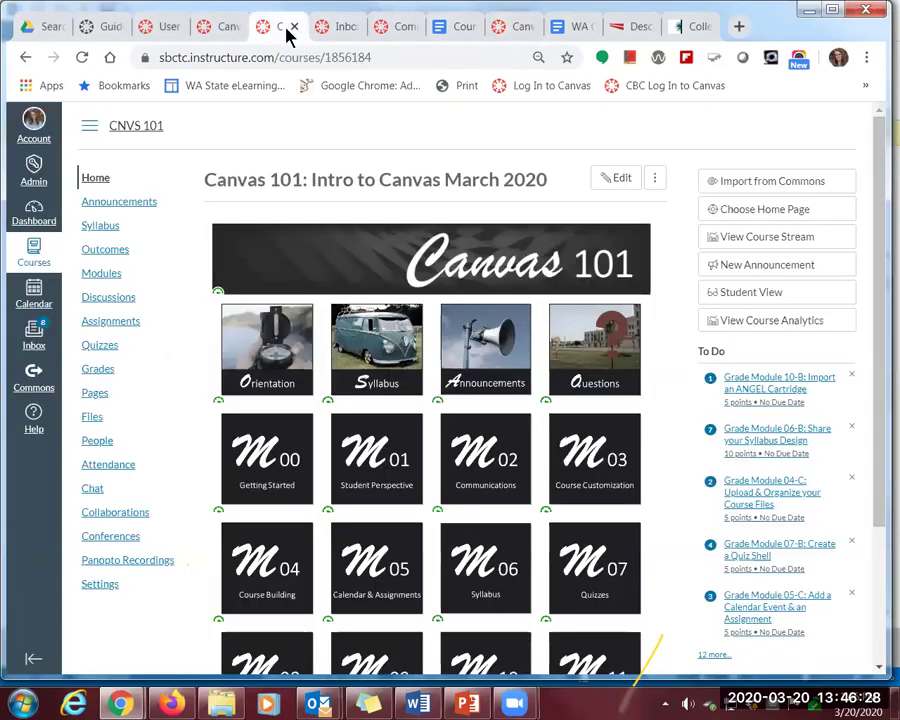
pyautogui.click(349, 33)
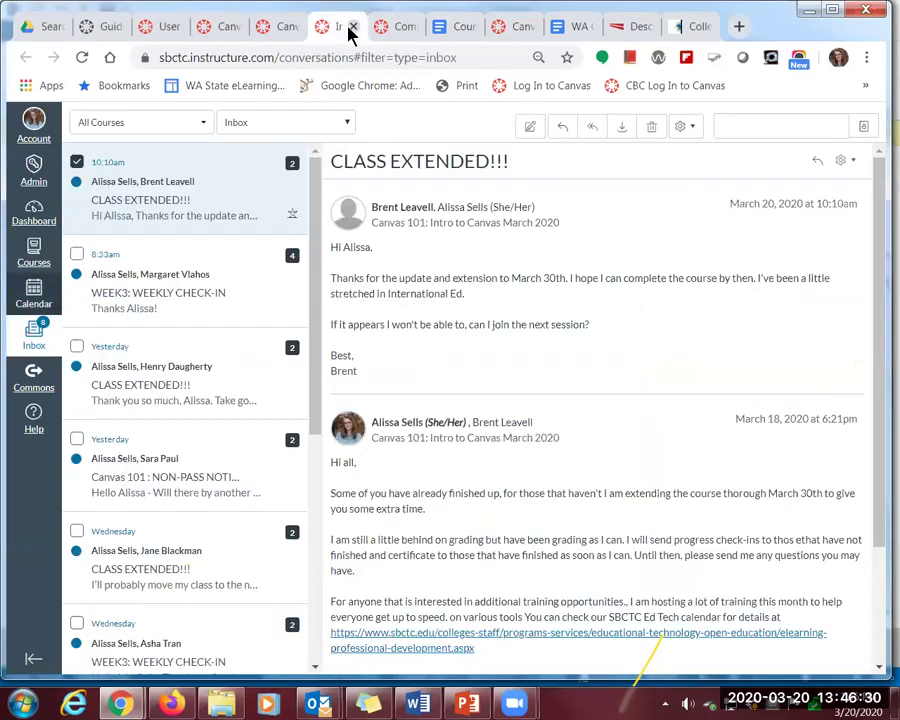
pyautogui.click(402, 27)
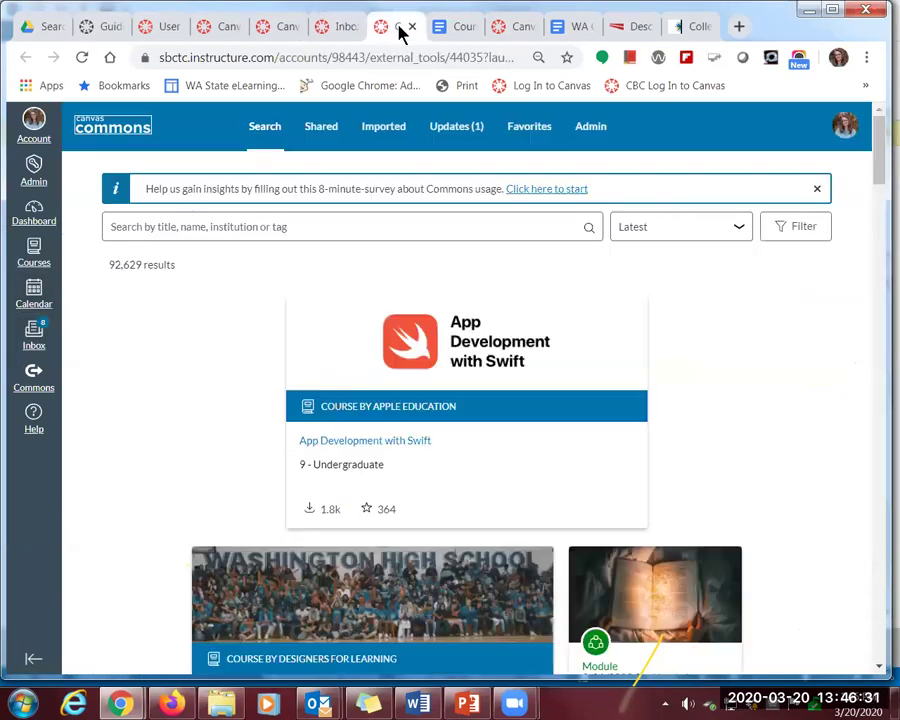
pyautogui.click(345, 32)
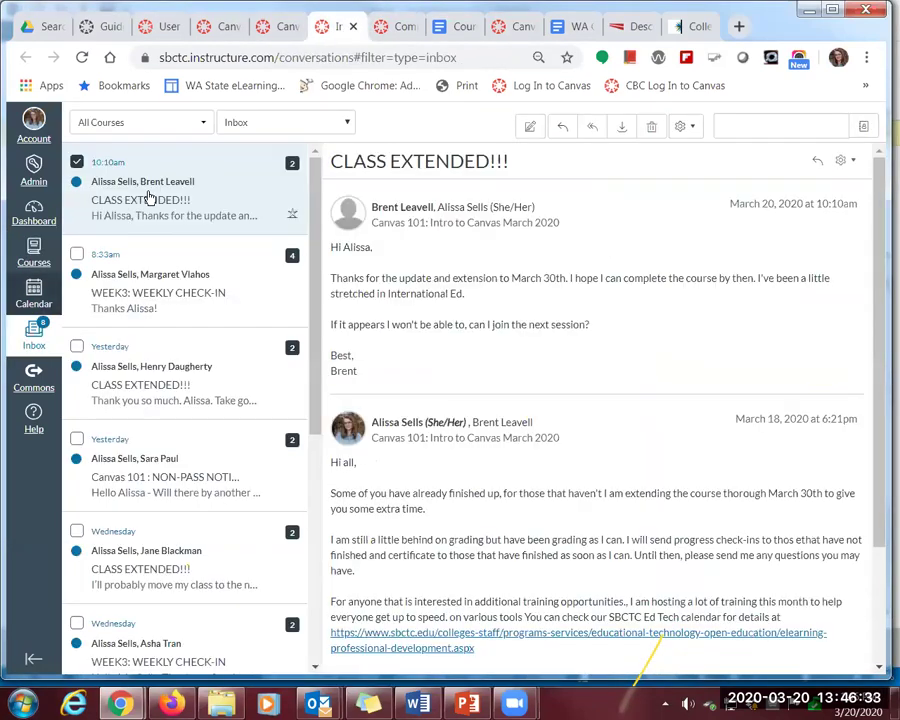
# Open the Canvas Calendar in a new browser tab and switch to that tab
pyautogui.rightClick(30, 301)
pyautogui.click(127, 313)
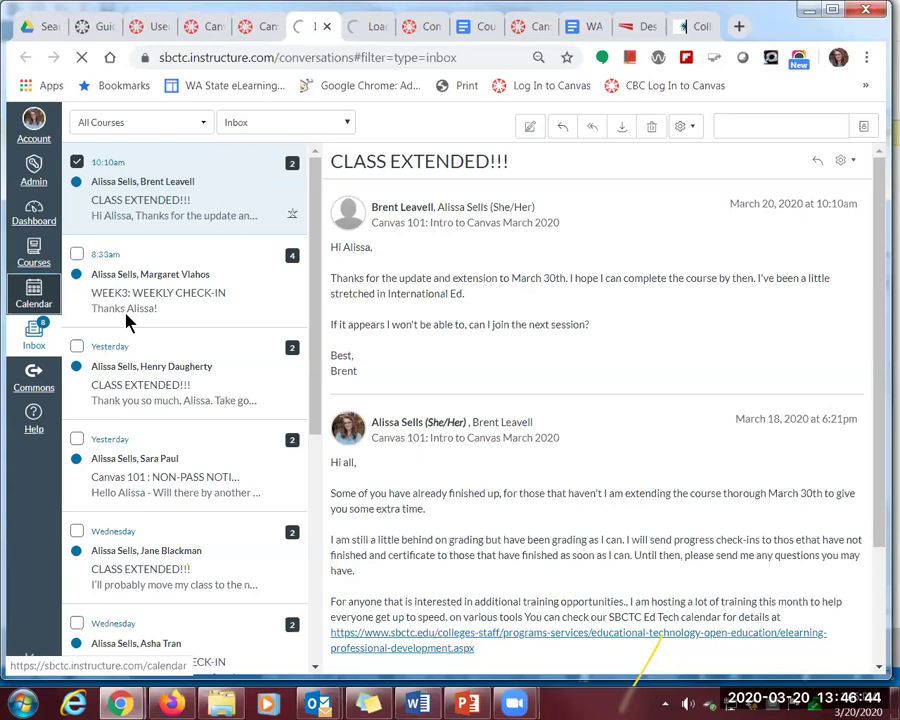
pyautogui.click(374, 29)
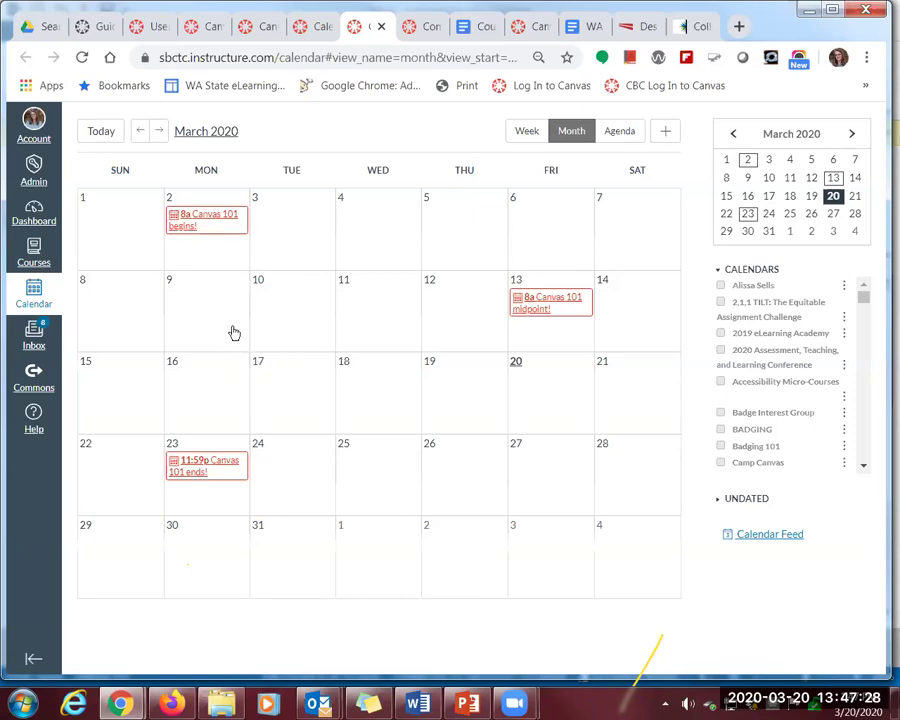
# Examine the March 2020 course events and look through the list of calendars to see which courses are displayed
pyautogui.moveTo(200, 237)
pyautogui.moveTo(866, 305); pyautogui.dragTo(868, 312)
pyautogui.scroll(-3, 866, 308)
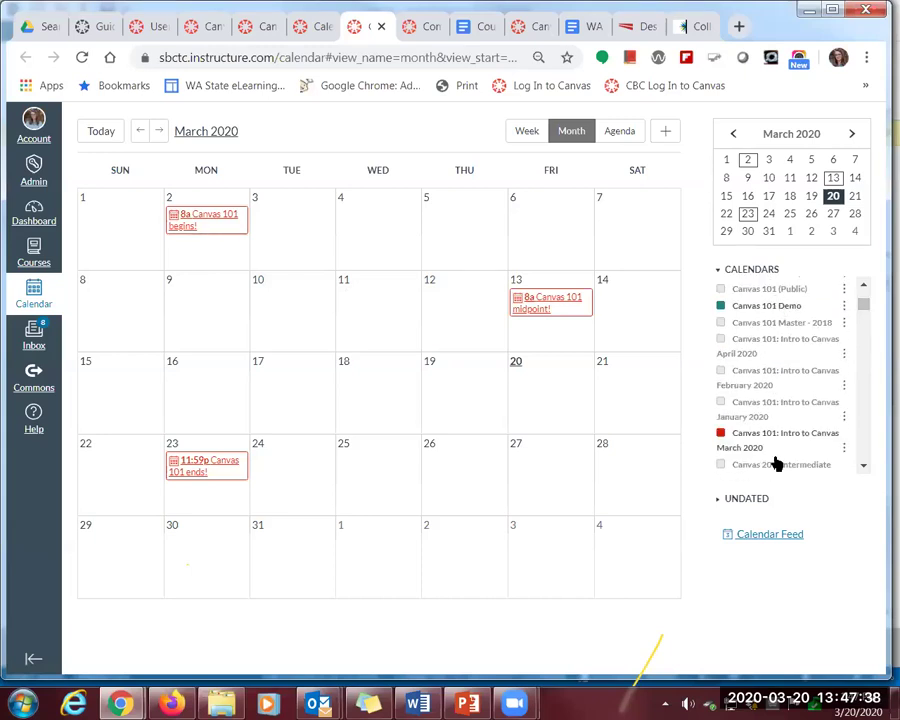
pyautogui.scroll(3, 864, 322)
pyautogui.scroll(-4, 864, 336)
pyautogui.scroll(1, 864, 310)
pyautogui.click(207, 233)
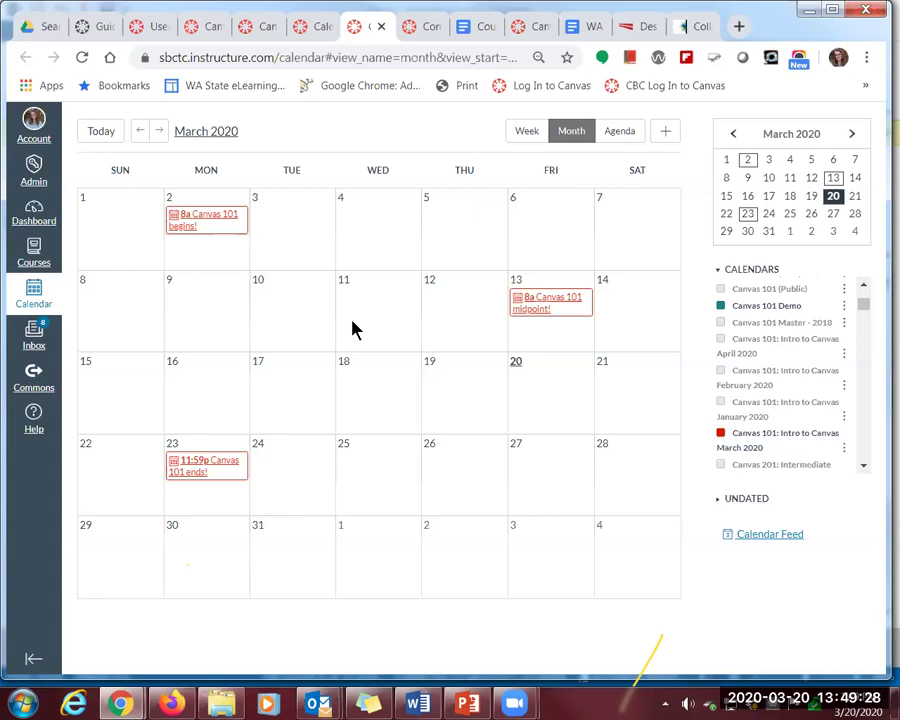
# Start a new calendar event and assign it to the Canvas 101: Intro to Canvas March 2020 calendar
pyautogui.click(666, 141)
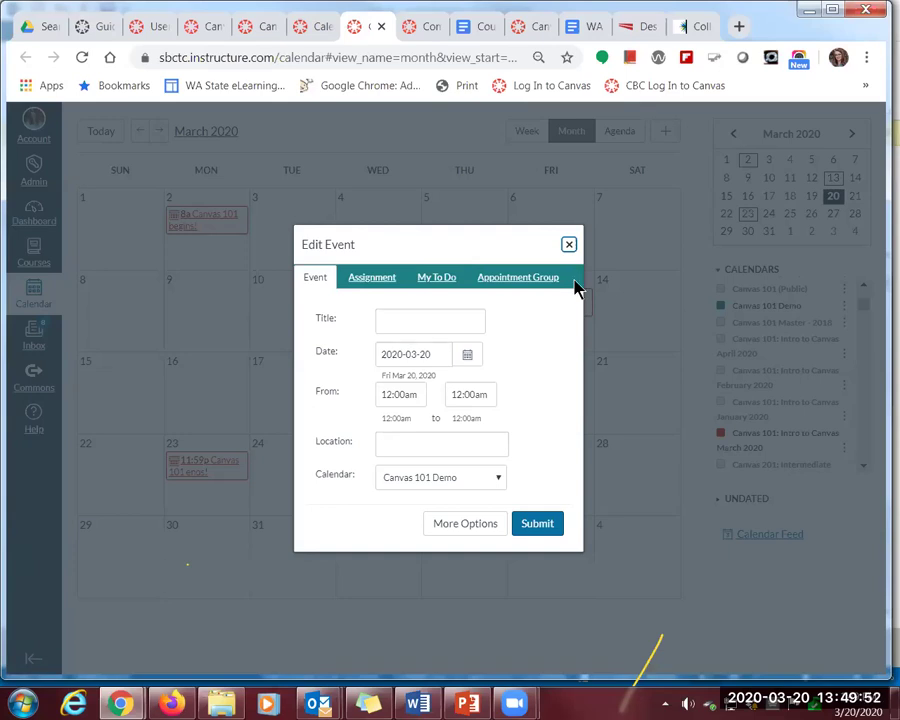
pyautogui.click(498, 480)
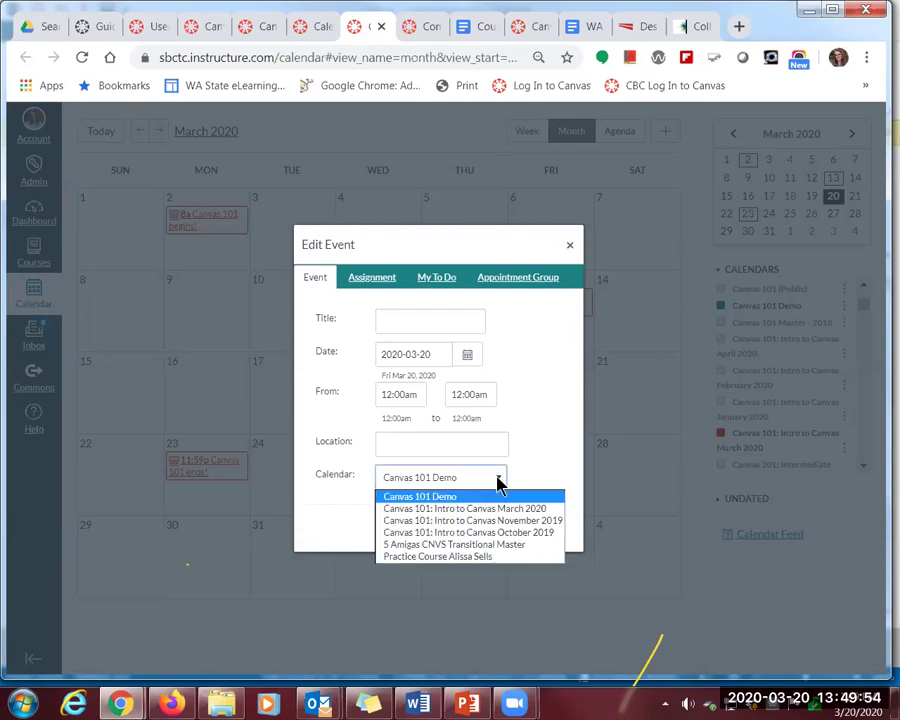
pyautogui.click(530, 509)
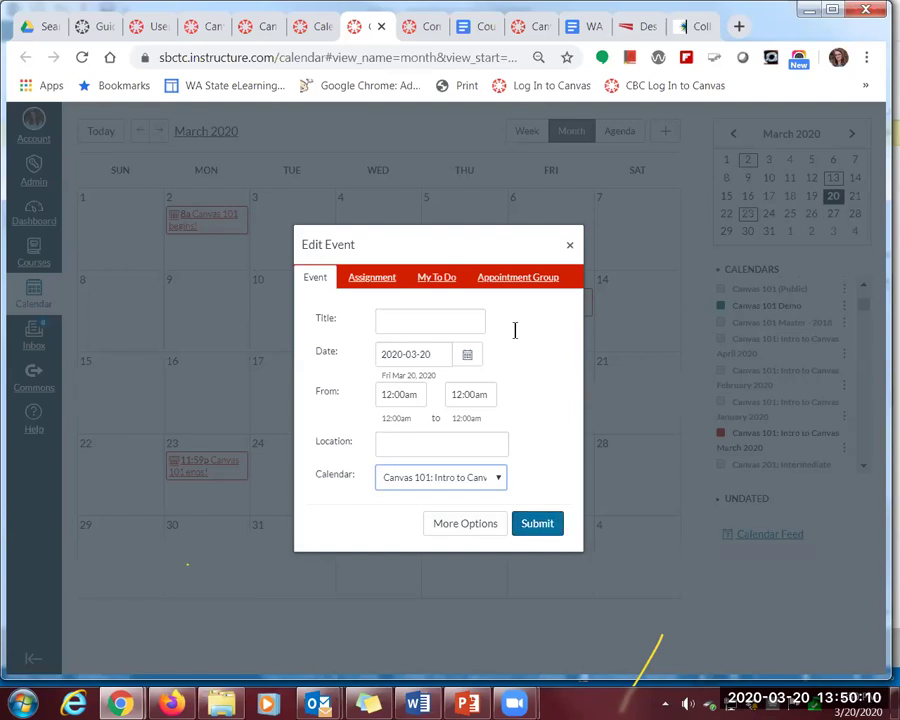
# Make the new calendar entry an assignment and set its calendar to Canvas 101 Demo
pyautogui.click(369, 284)
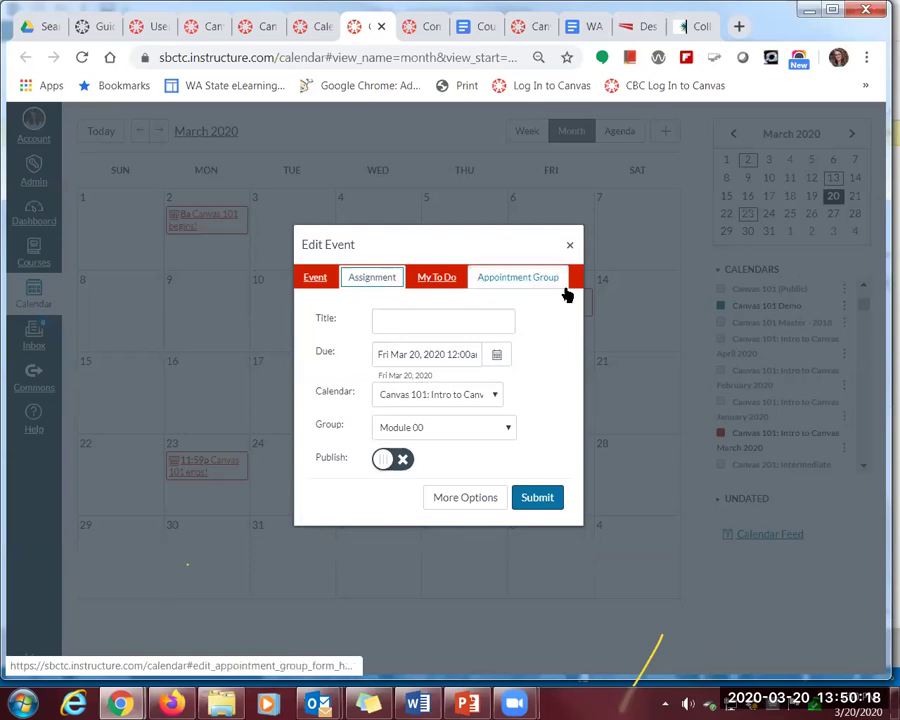
pyautogui.click(497, 400)
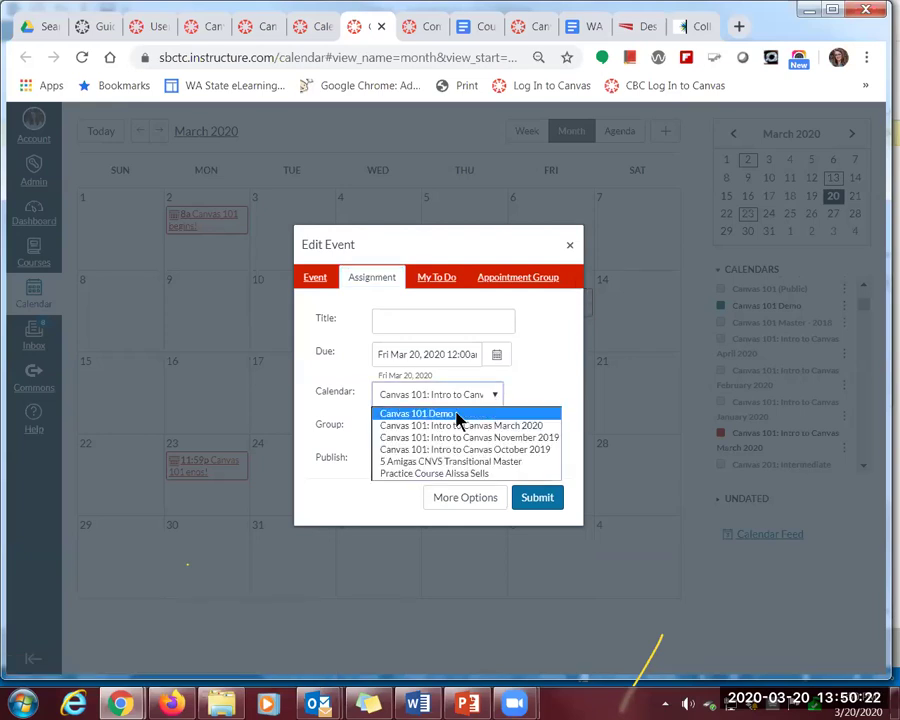
pyautogui.click(418, 413)
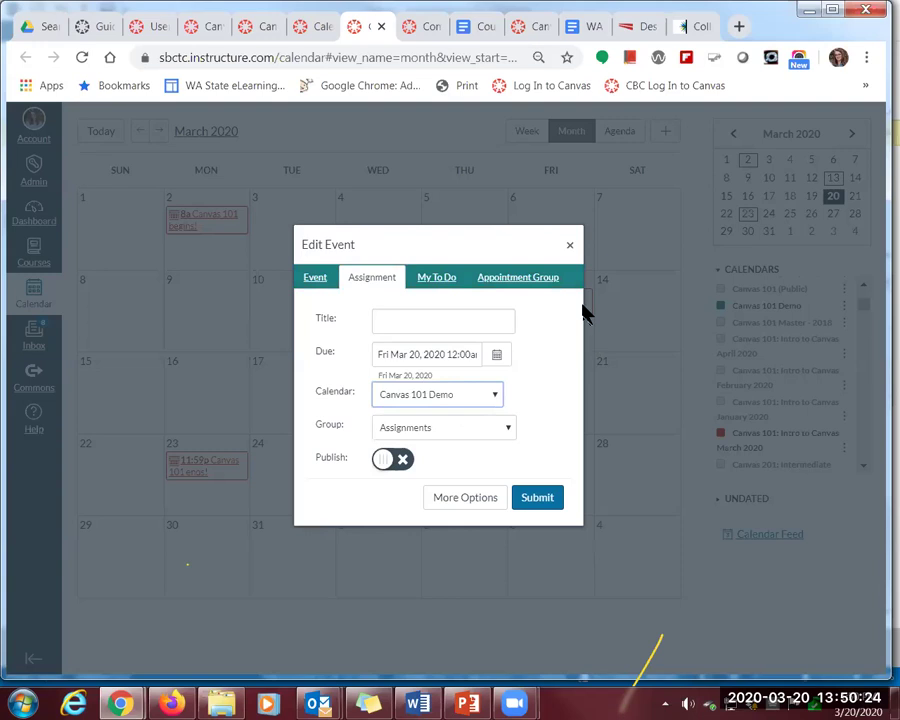
# Title the assignment Example Assignment, try out its Publish switch, and submit it unpublished
pyautogui.click(474, 320)
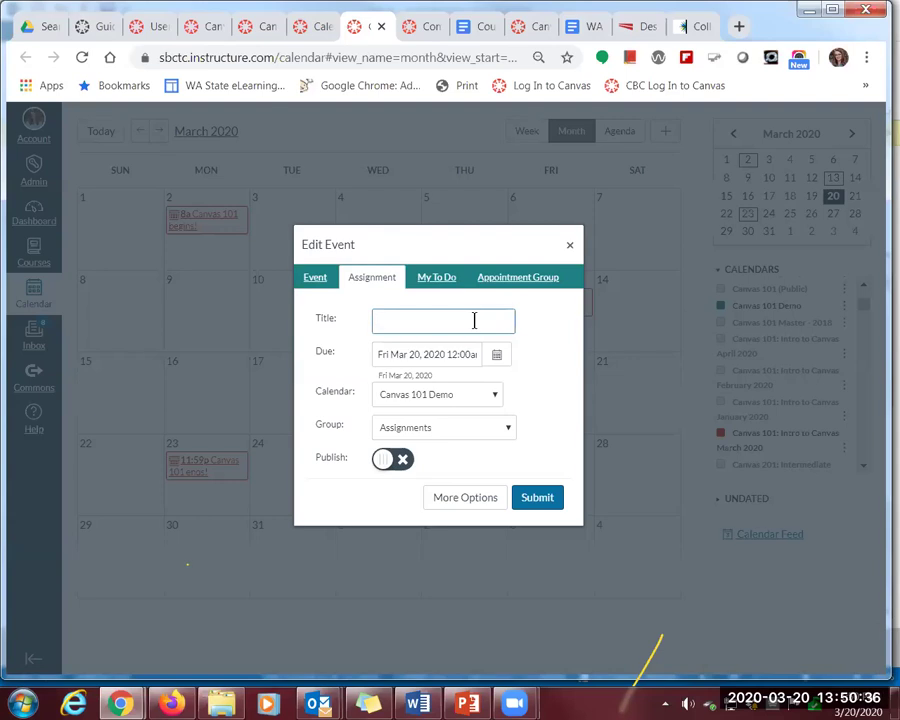
pyautogui.write('Assignment')
pyautogui.click(380, 322)
pyautogui.write('Example')
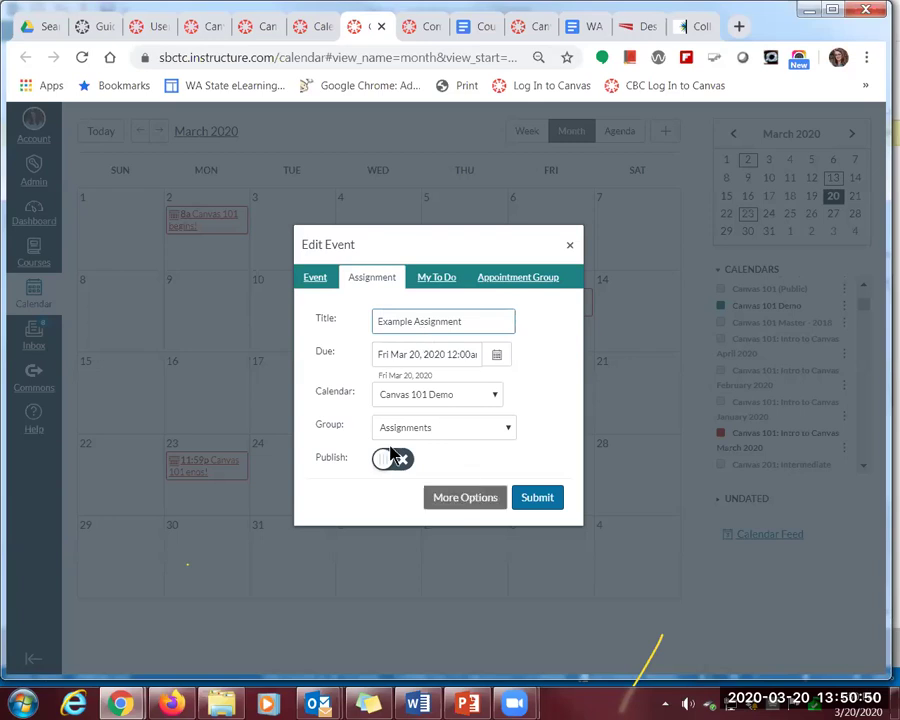
pyautogui.click(383, 466)
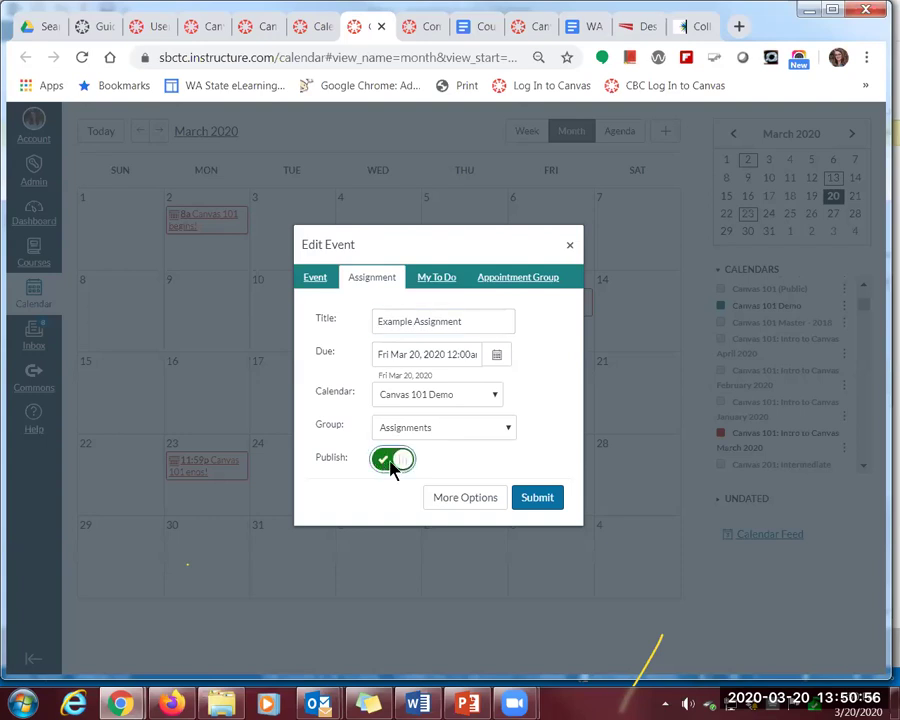
pyautogui.click(404, 467)
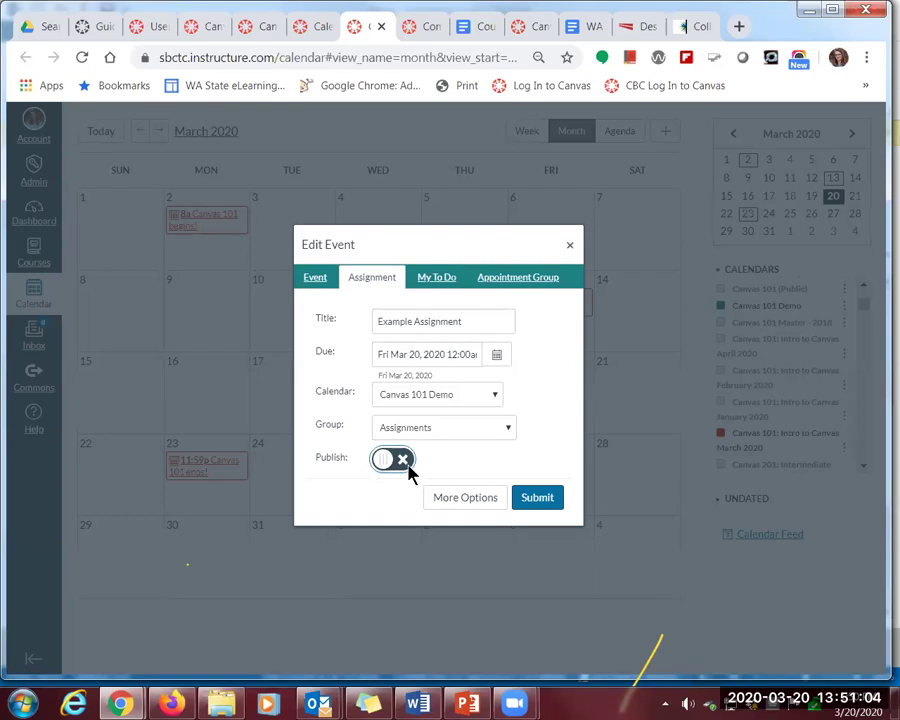
pyautogui.click(543, 505)
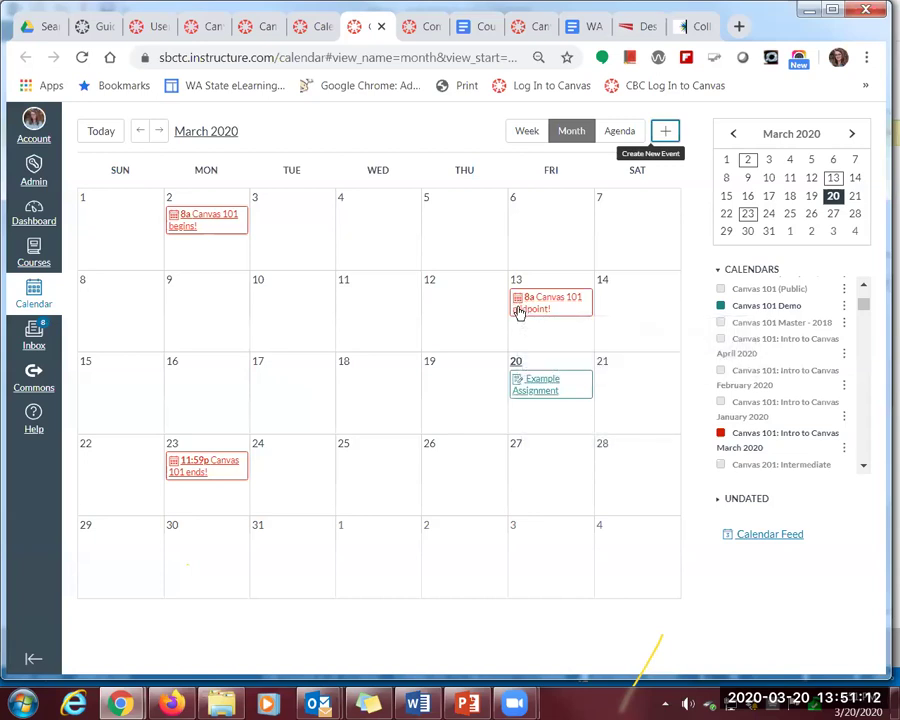
pyautogui.moveTo(519, 312)
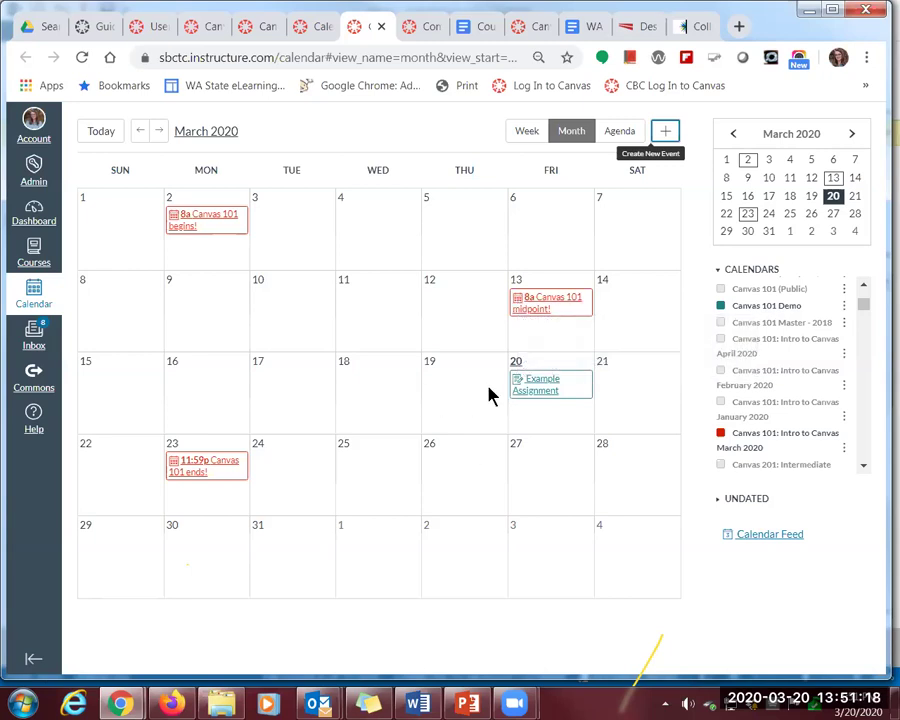
pyautogui.moveTo(519, 389)
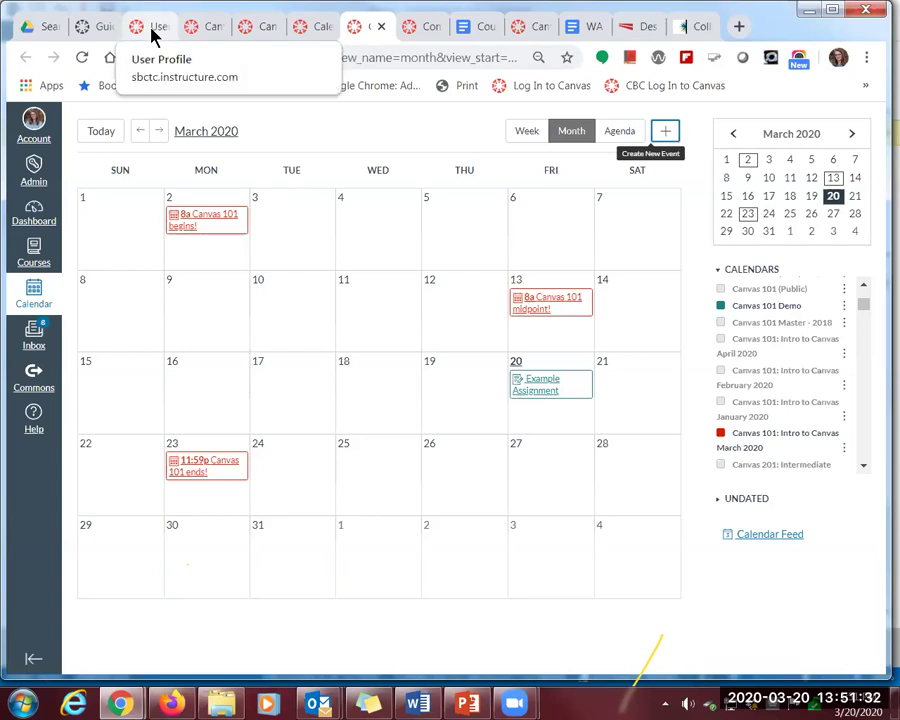
# Switch to the other calendar page and open the Canvas 101 Demo course from the course list
pyautogui.click(213, 33)
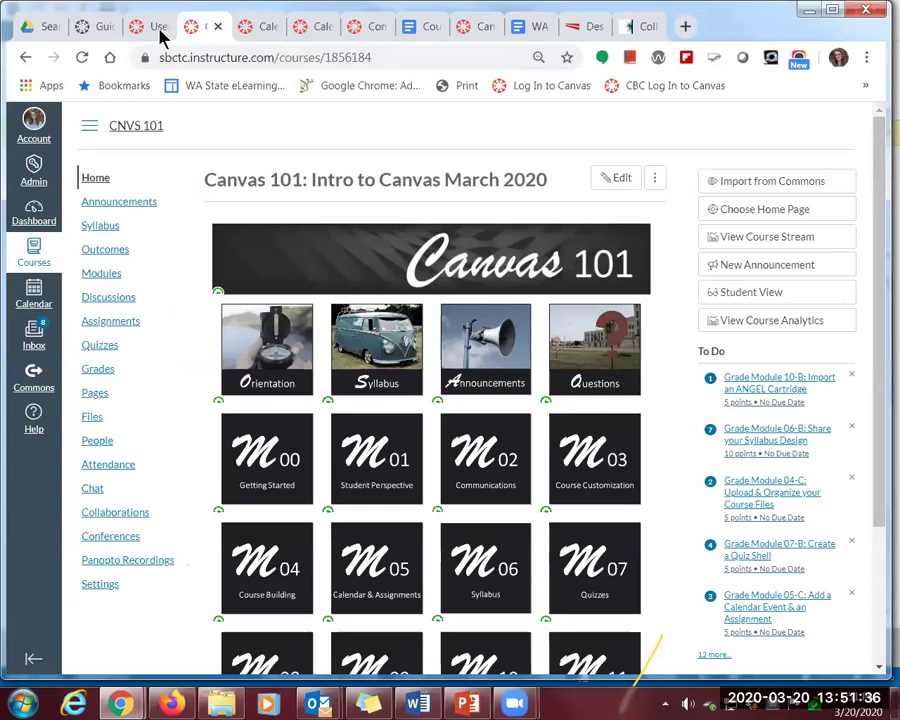
pyautogui.click(158, 33)
pyautogui.click(226, 34)
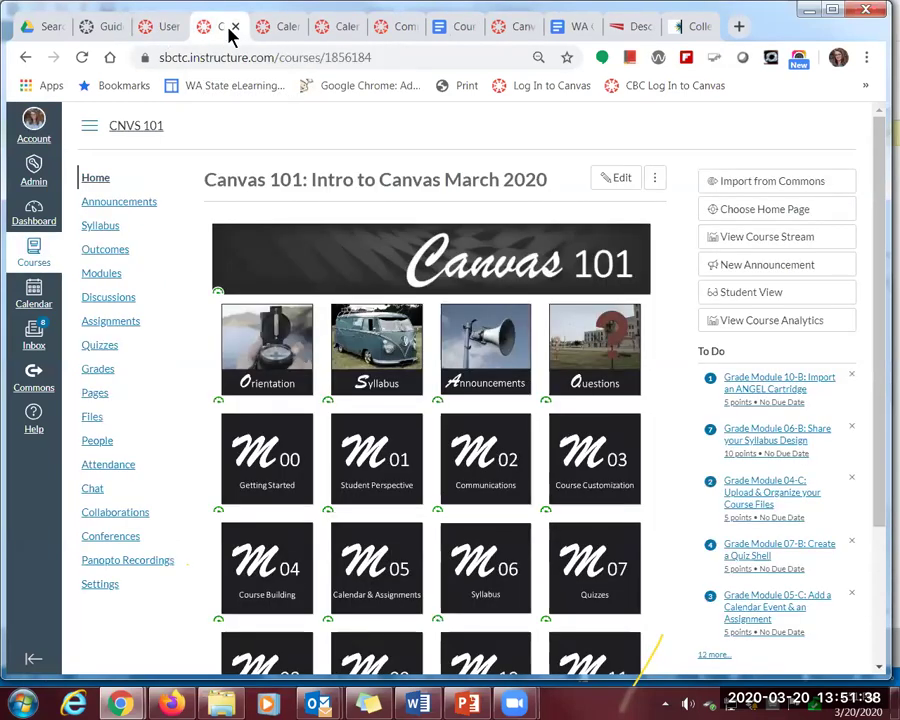
pyautogui.click(287, 33)
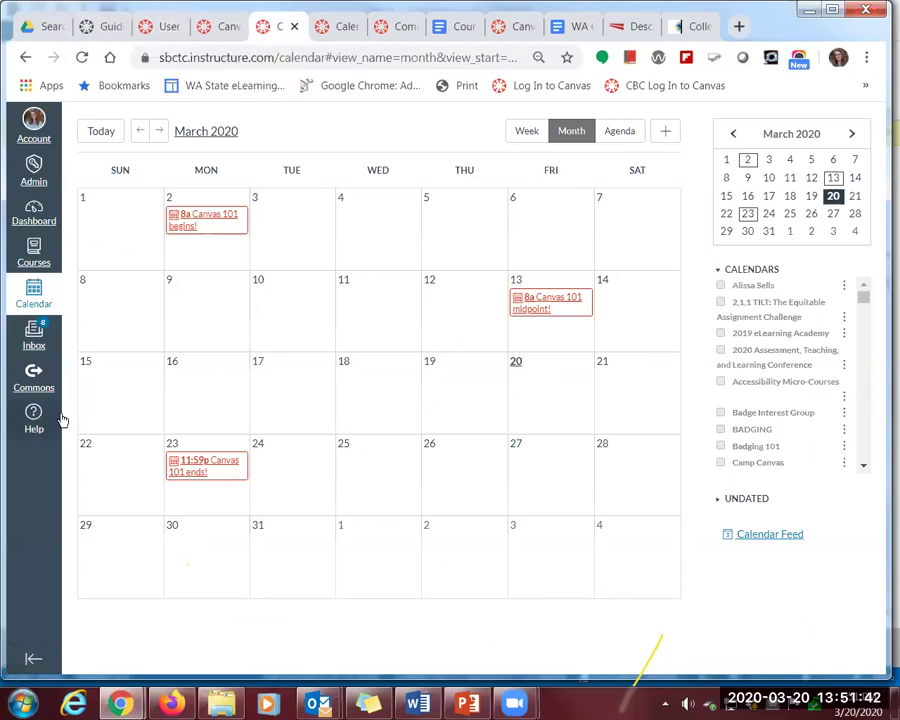
pyautogui.click(36, 250)
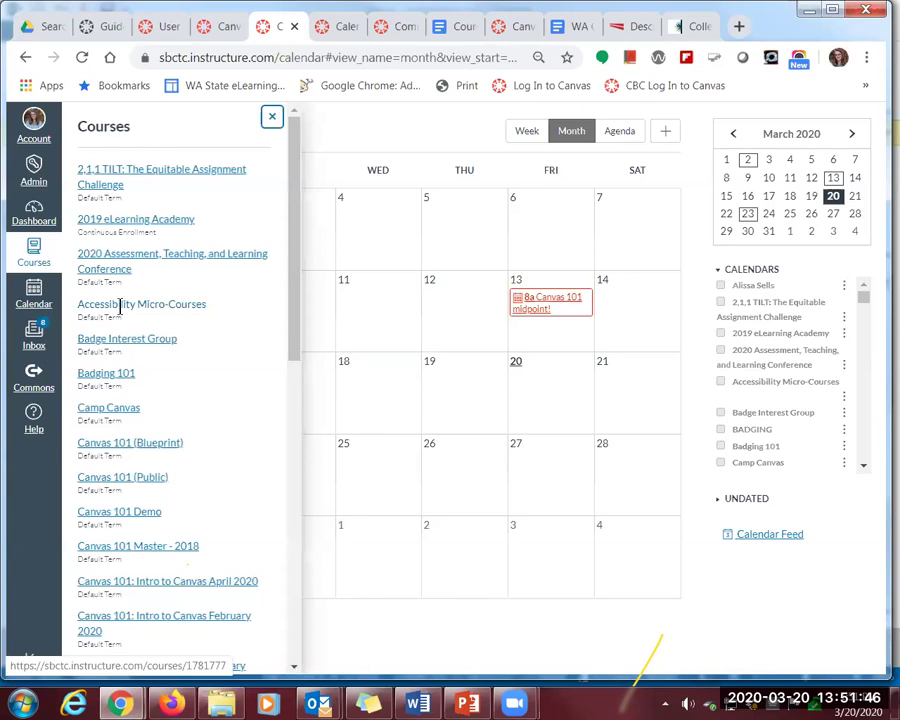
pyautogui.click(135, 514)
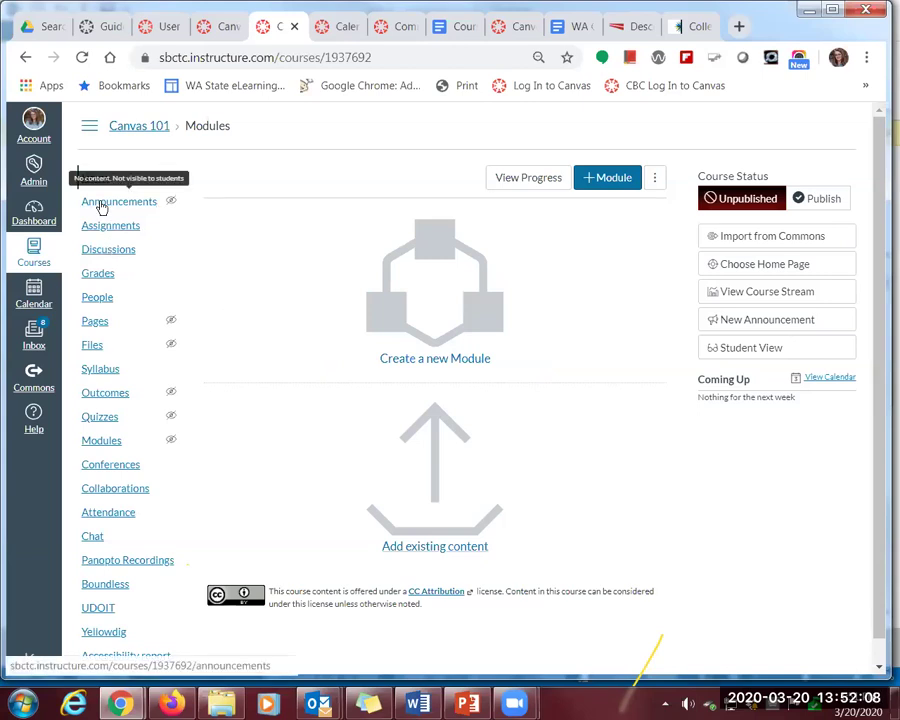
# Start a new announcement in the Canvas 101 Demo course and title it "example Announcement"
pyautogui.click(138, 206)
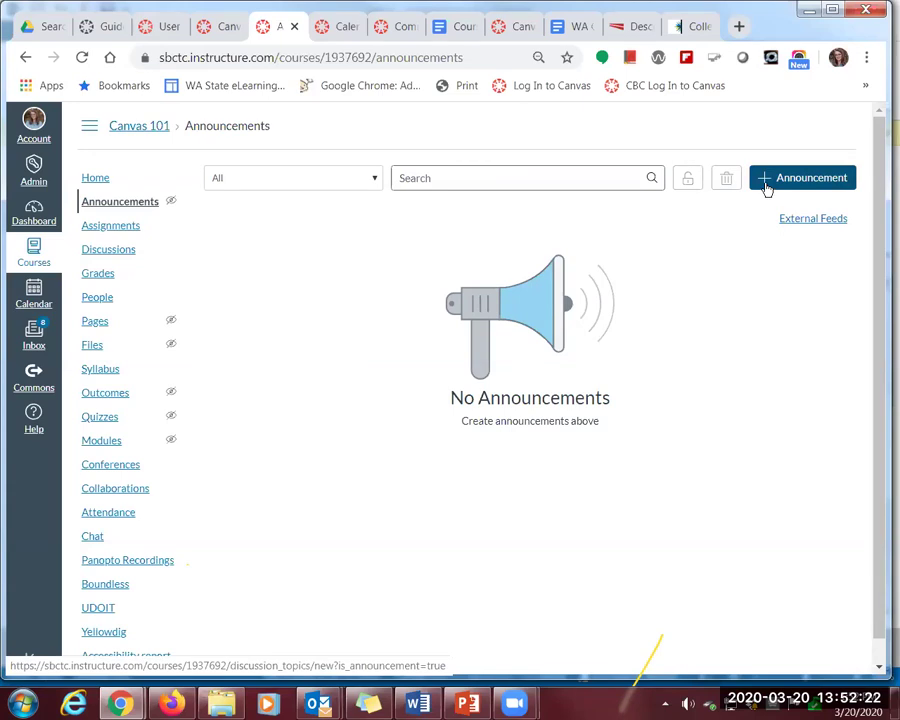
pyautogui.click(816, 182)
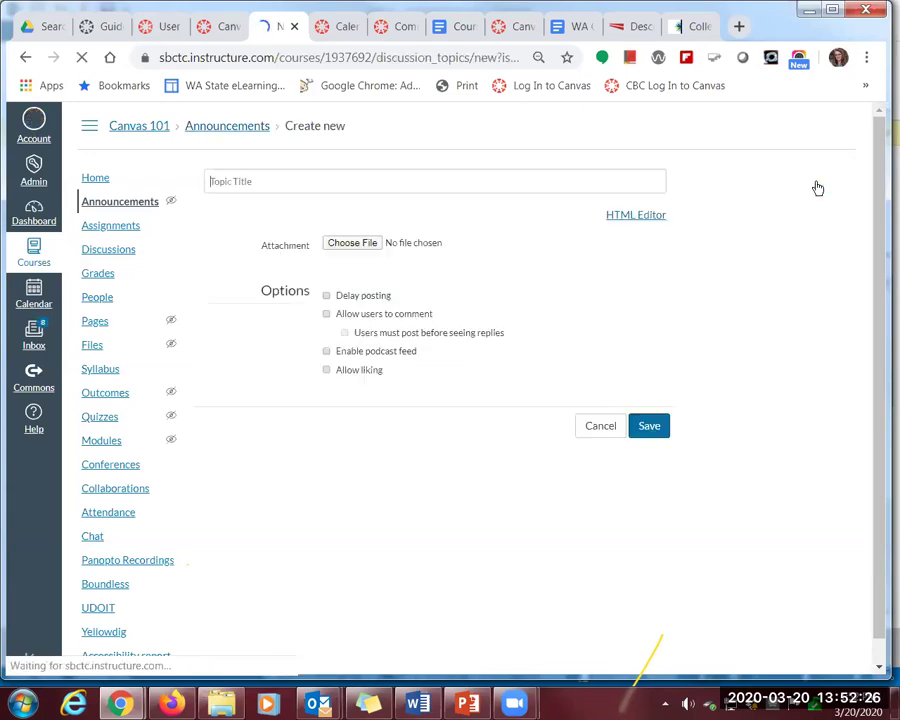
pyautogui.click(297, 179)
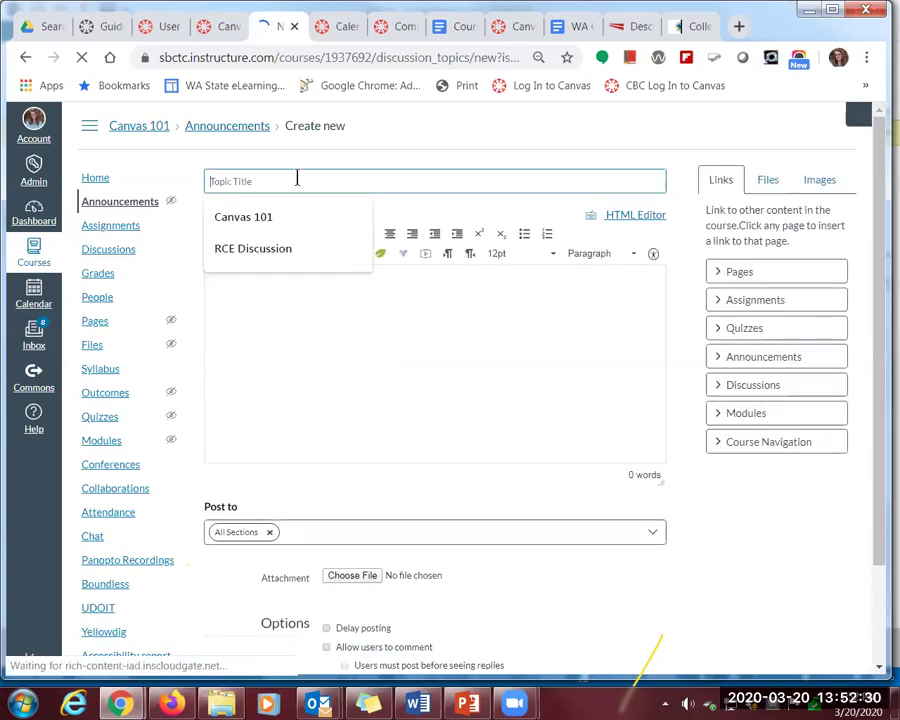
pyautogui.write('example Anno')
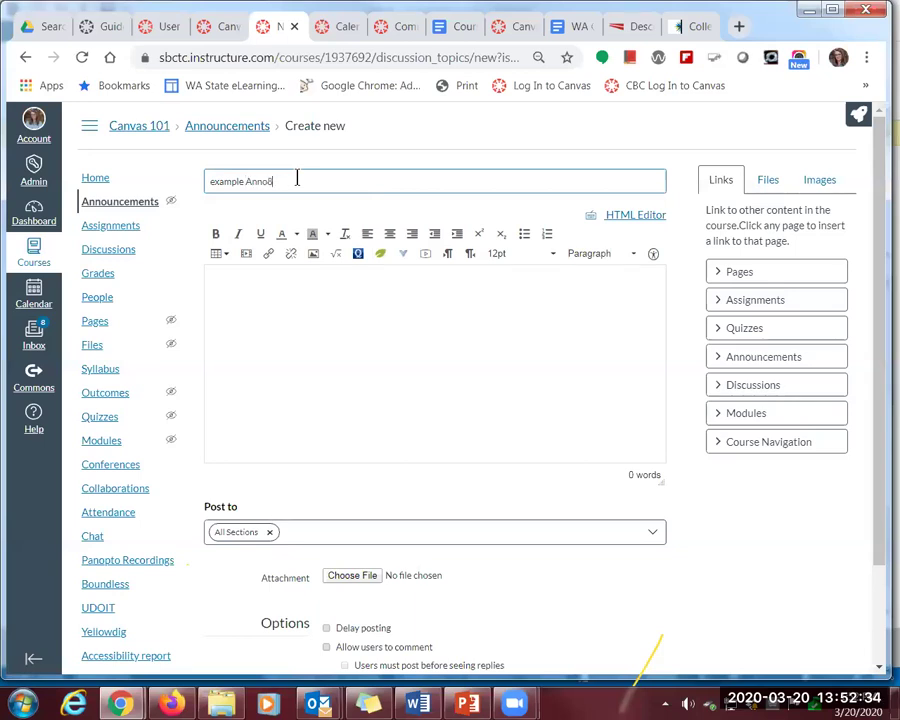
pyautogui.write('unce')
pyautogui.press('BackSpace')
pyautogui.write('c')
pyautogui.press('BackSpace')
pyautogui.press('BackSpace')
pyautogui.press('BackSpace')
pyautogui.write('ouncement')
# Fill the announcement body with the placeholder lines "adfdfdag", "adsfsdafsd" and, after a blank line, "sdgsdgsd"
pyautogui.click(297, 314)
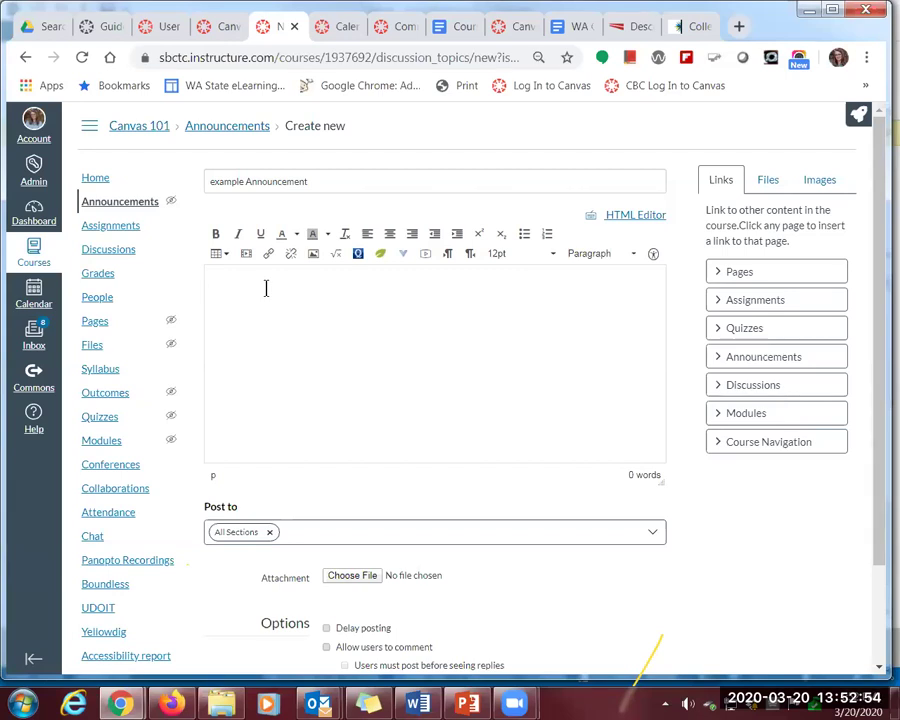
pyautogui.write('adfdfdag ')
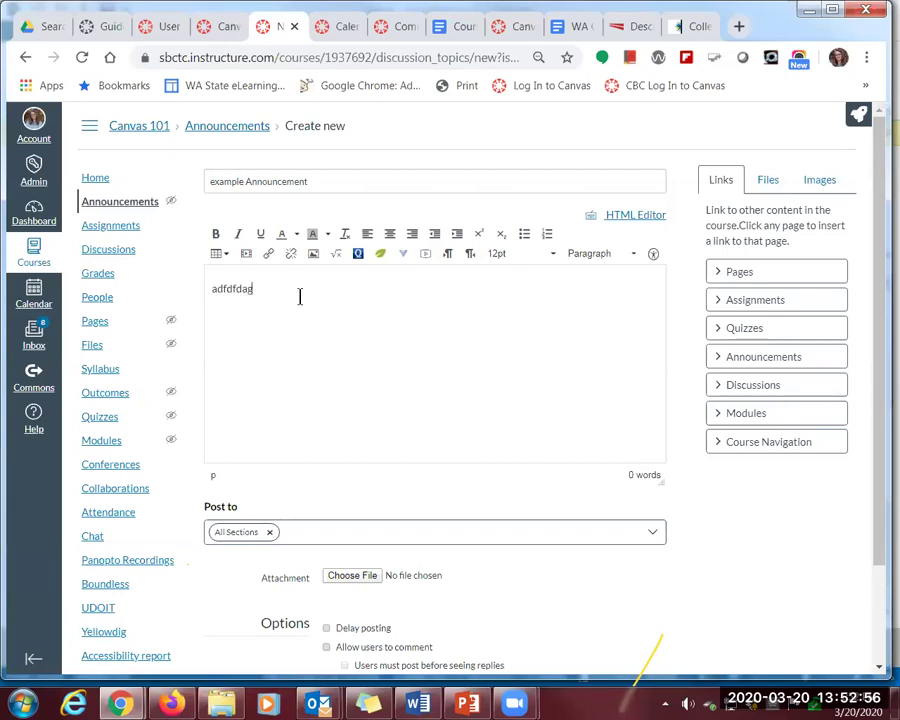
pyautogui.write('adsfsdafsd')
pyautogui.press('Return')
pyautogui.press('Return')
pyautogui.write('sdgsdgsd')
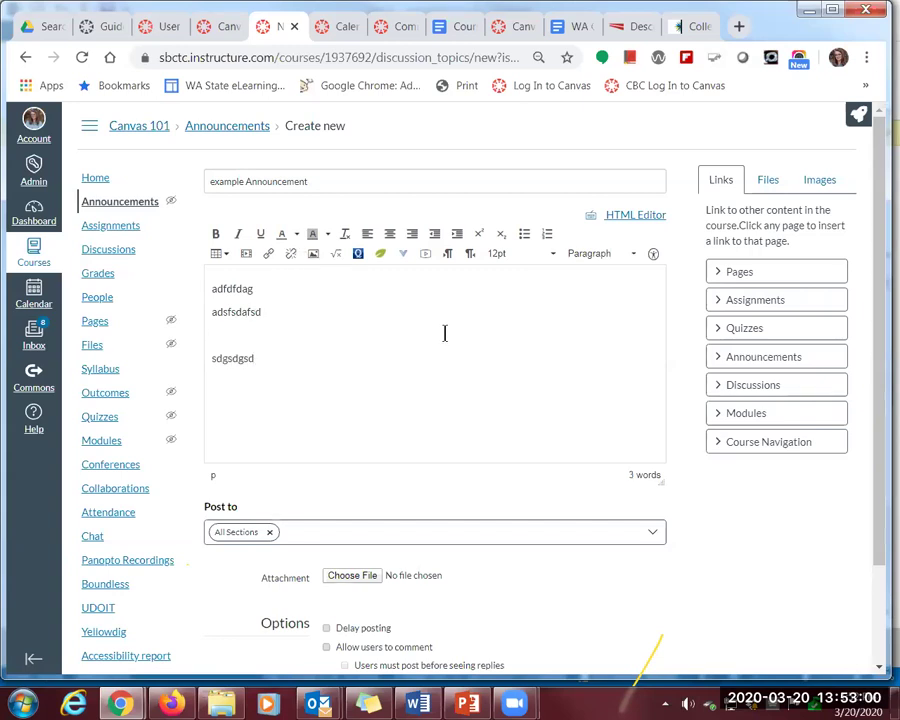
# Check which sections the announcement can be posted to, keeping All Sections selected
pyautogui.scroll(-2, 470, 365)
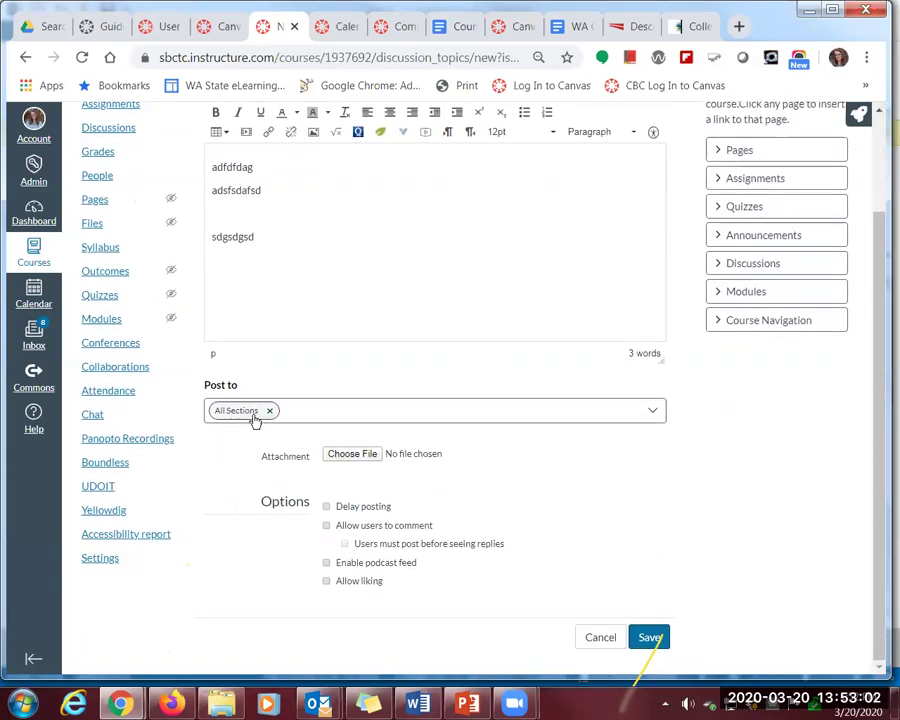
pyautogui.click(653, 414)
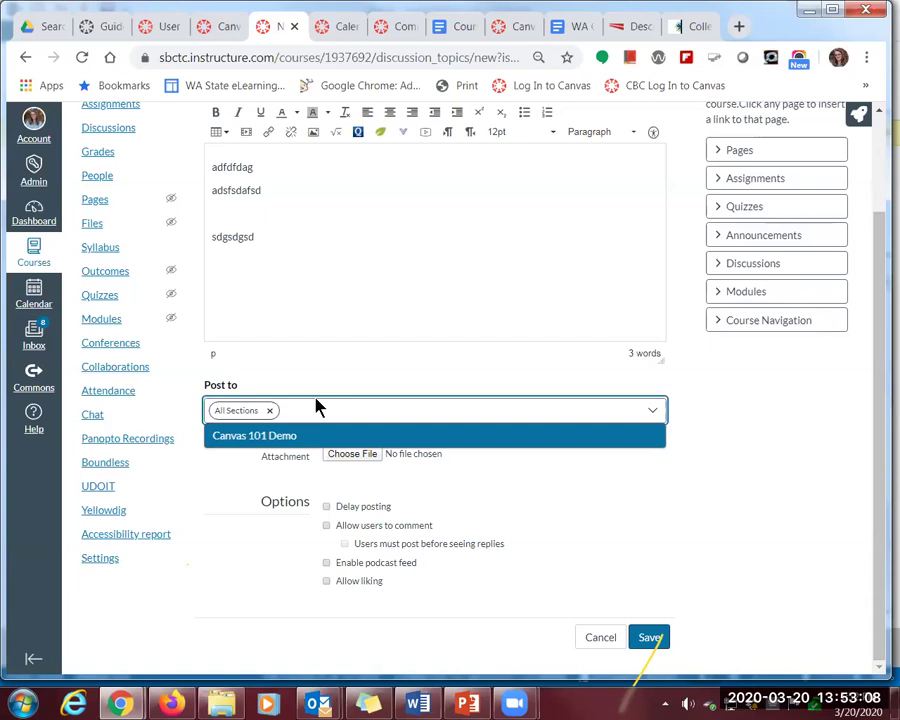
pyautogui.click(218, 609)
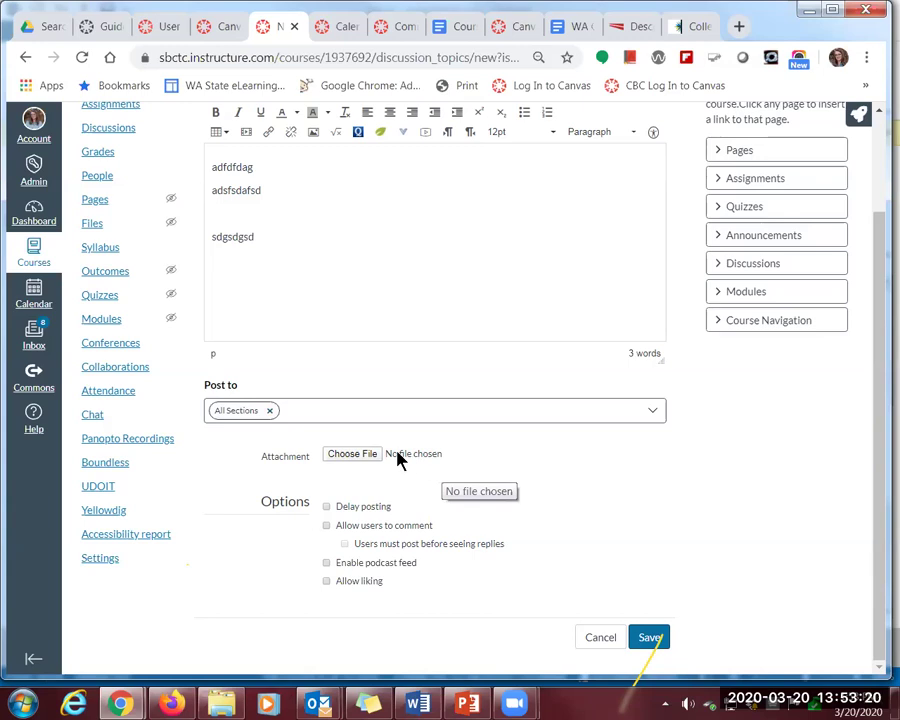
# Delay the announcement's posting until Mar 27, 2020 and save it
pyautogui.click(327, 507)
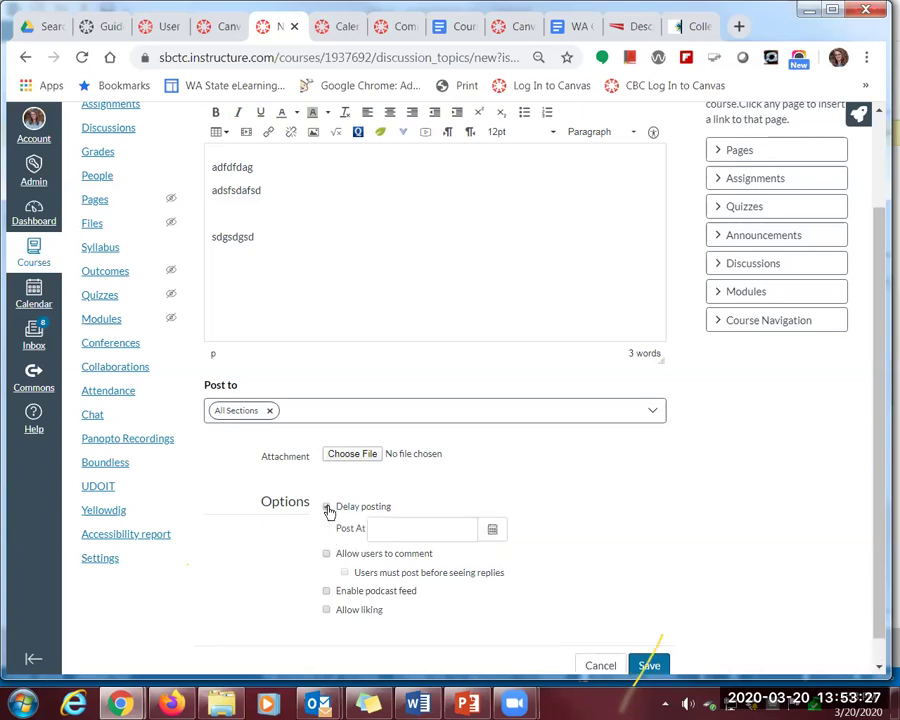
pyautogui.click(493, 533)
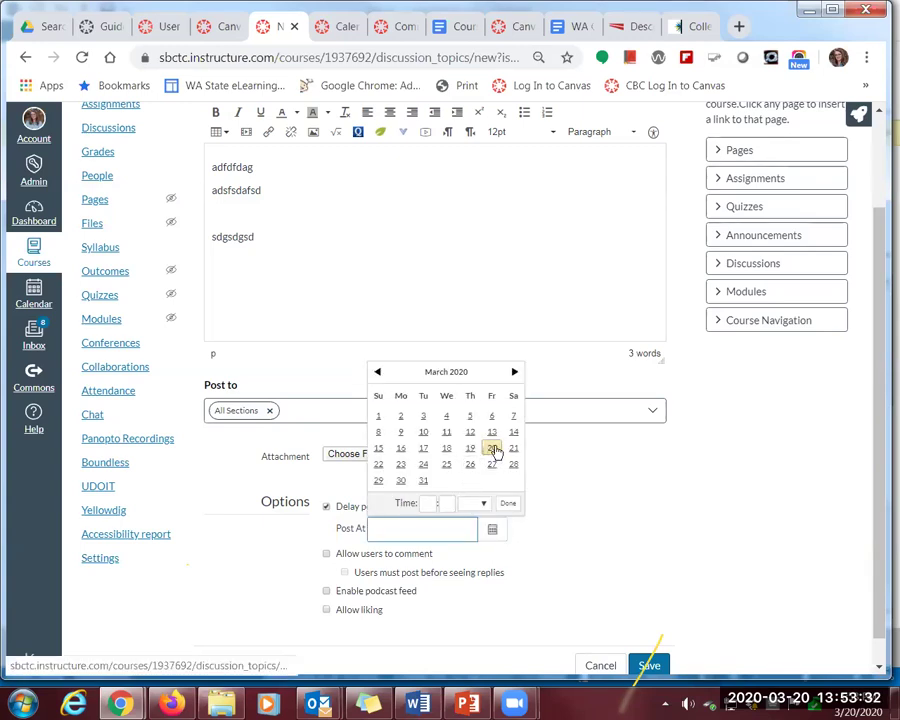
pyautogui.click(493, 465)
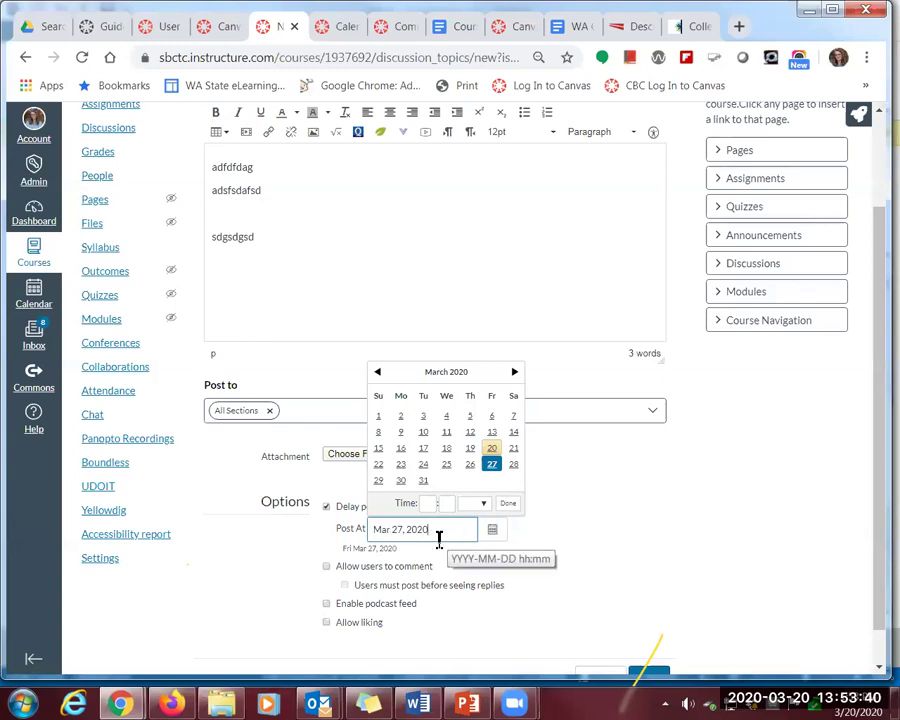
pyautogui.click(512, 505)
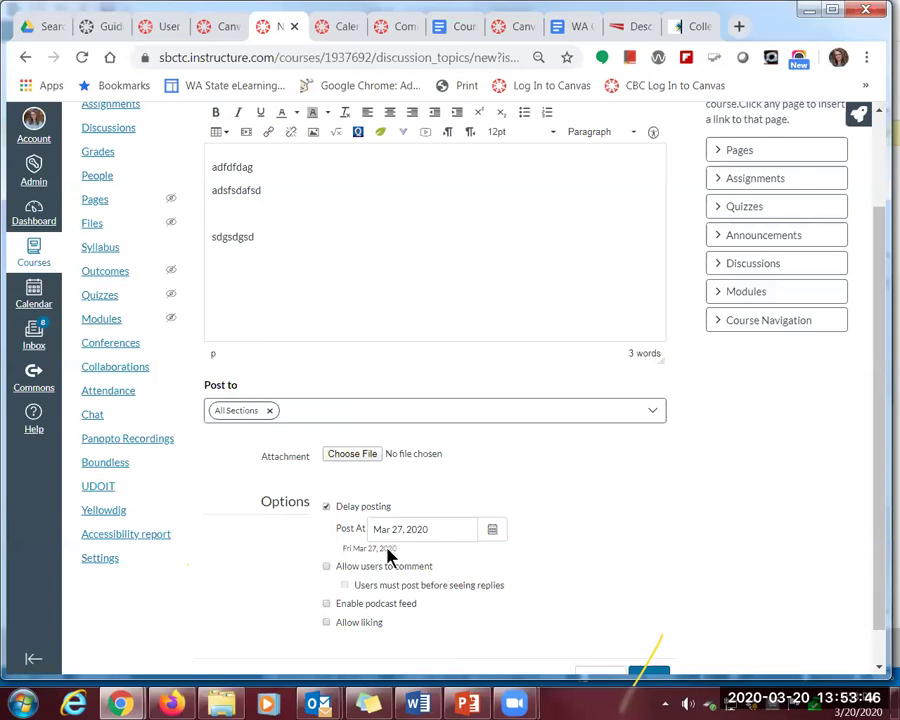
pyautogui.scroll(-1, 537, 567)
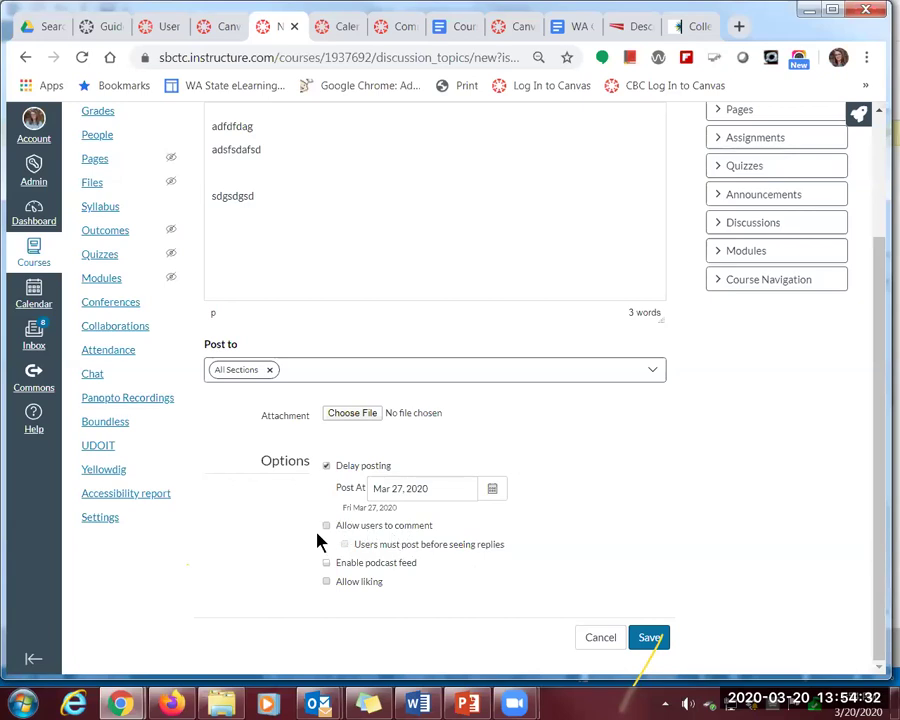
pyautogui.click(648, 639)
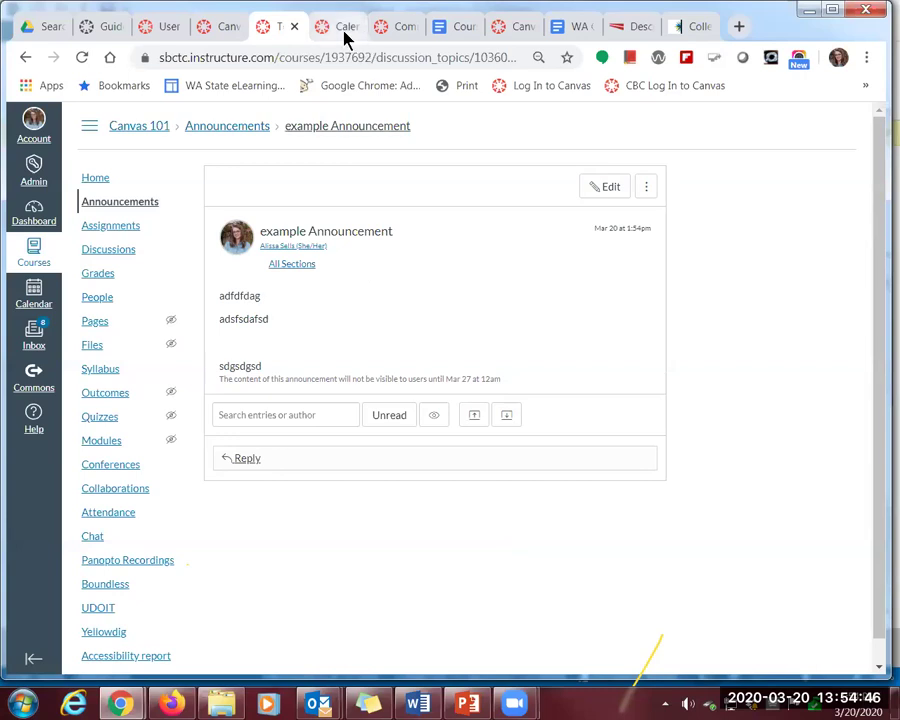
# Look through the list of announcements in the Canvas 101: Intro to Canvas March 2020 course
pyautogui.click(225, 28)
pyautogui.click(127, 212)
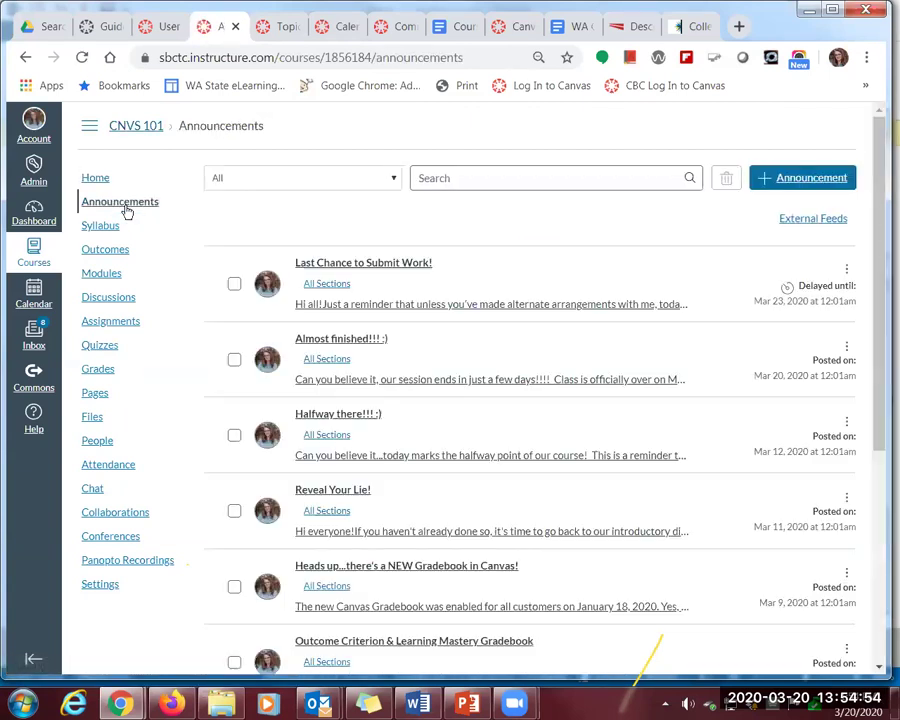
pyautogui.moveTo(878, 198); pyautogui.dragTo(880, 420)
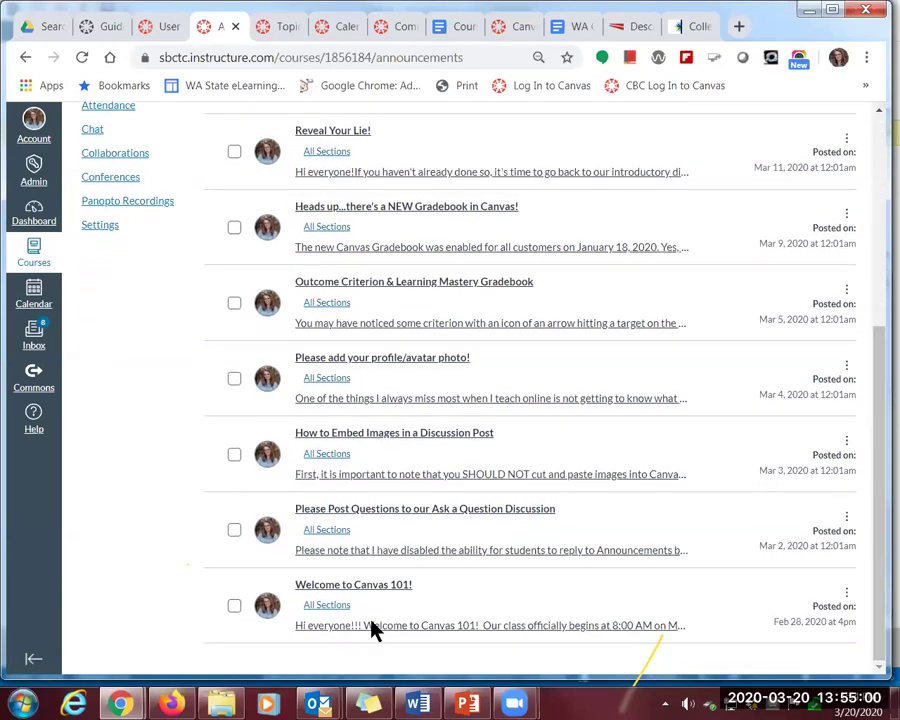
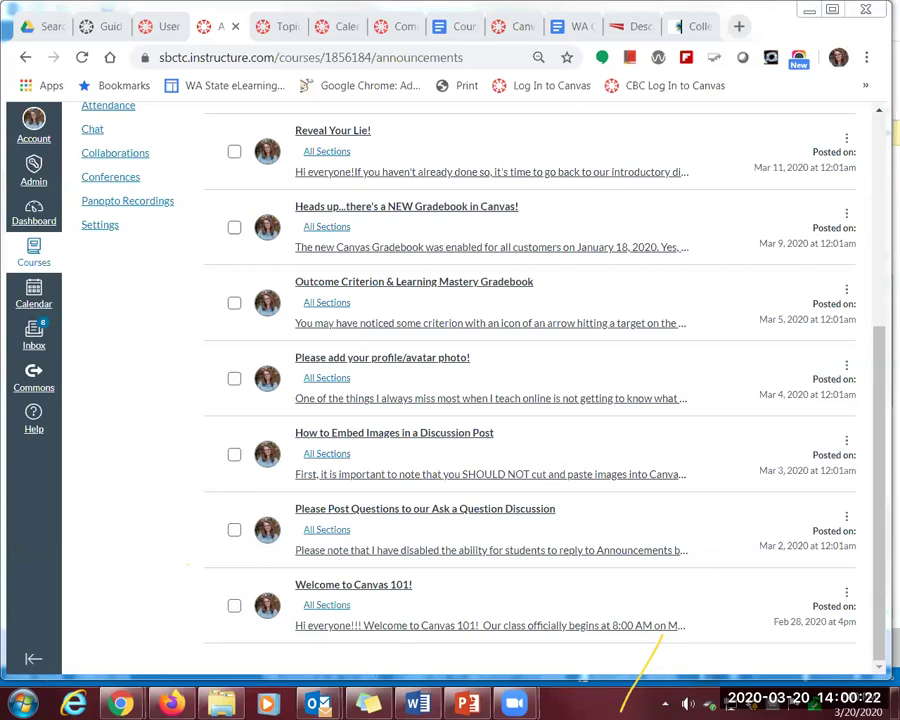
pyautogui.moveTo(878, 579); pyautogui.dragTo(880, 265)
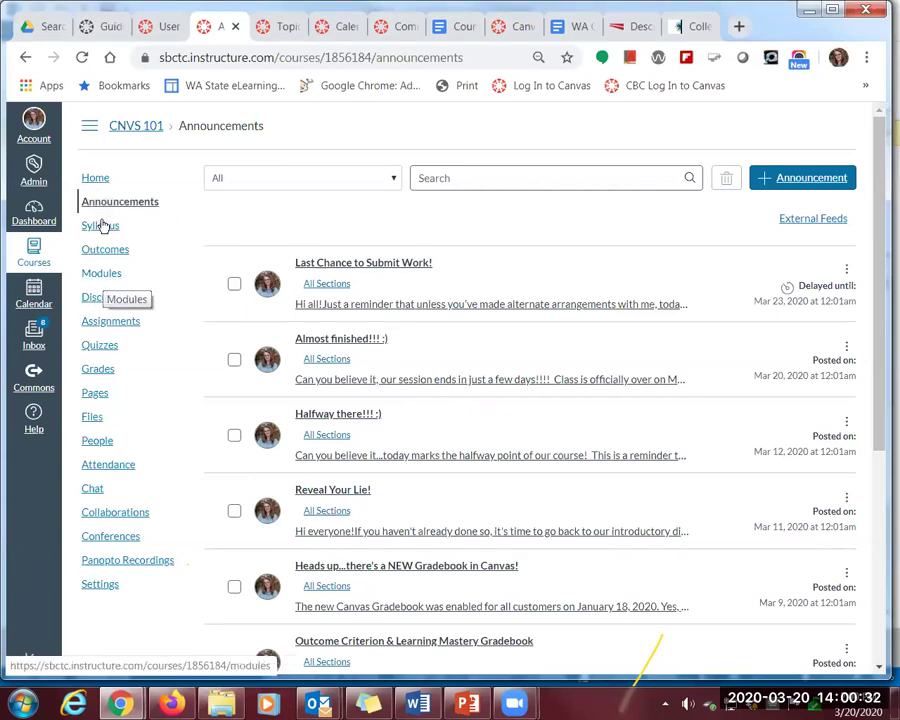
# Open the Ask a Question discussion from the course home page and read its instructions, help links and threaded replies
pyautogui.click(95, 178)
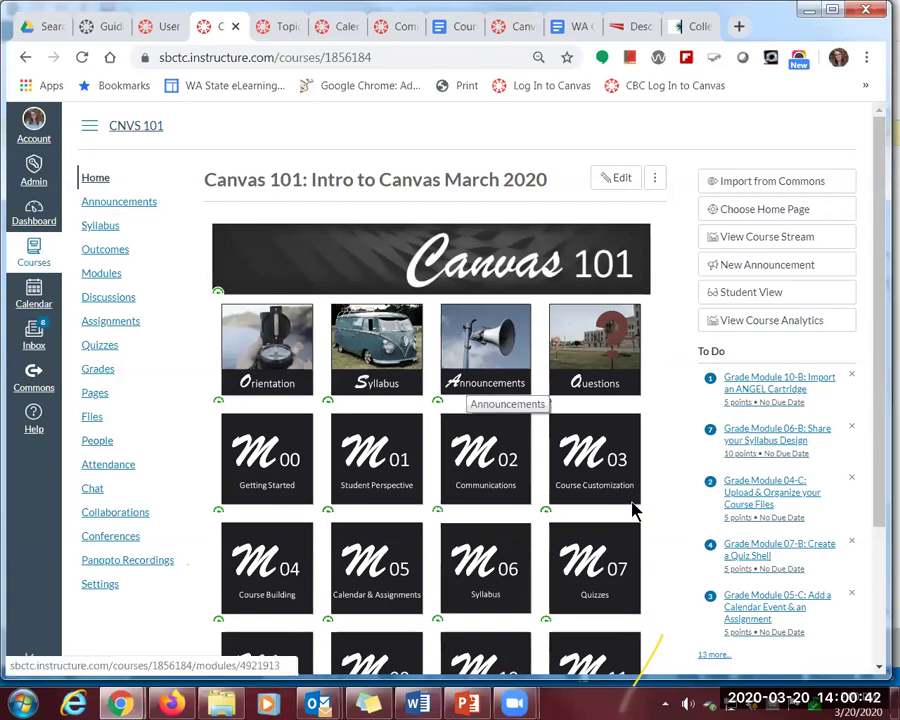
pyautogui.click(587, 376)
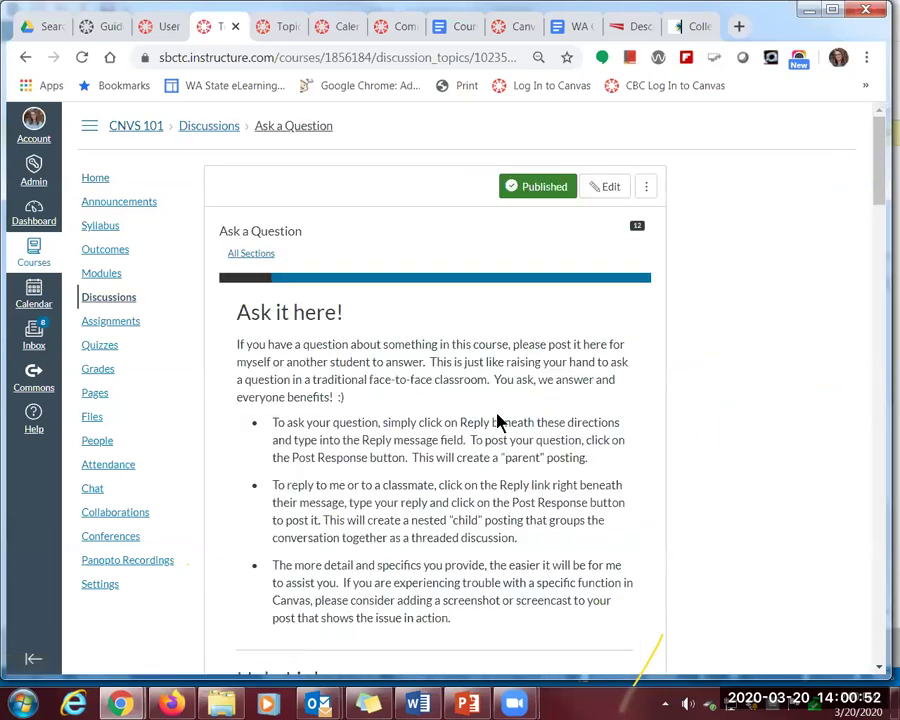
pyautogui.scroll(-2, 563, 396)
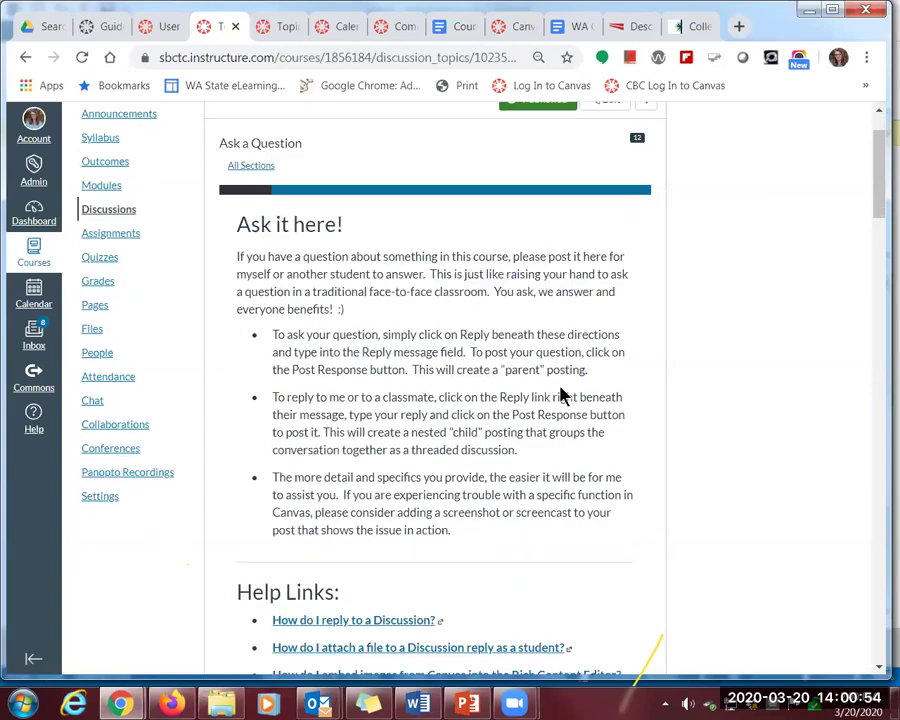
pyautogui.scroll(-4, 563, 396)
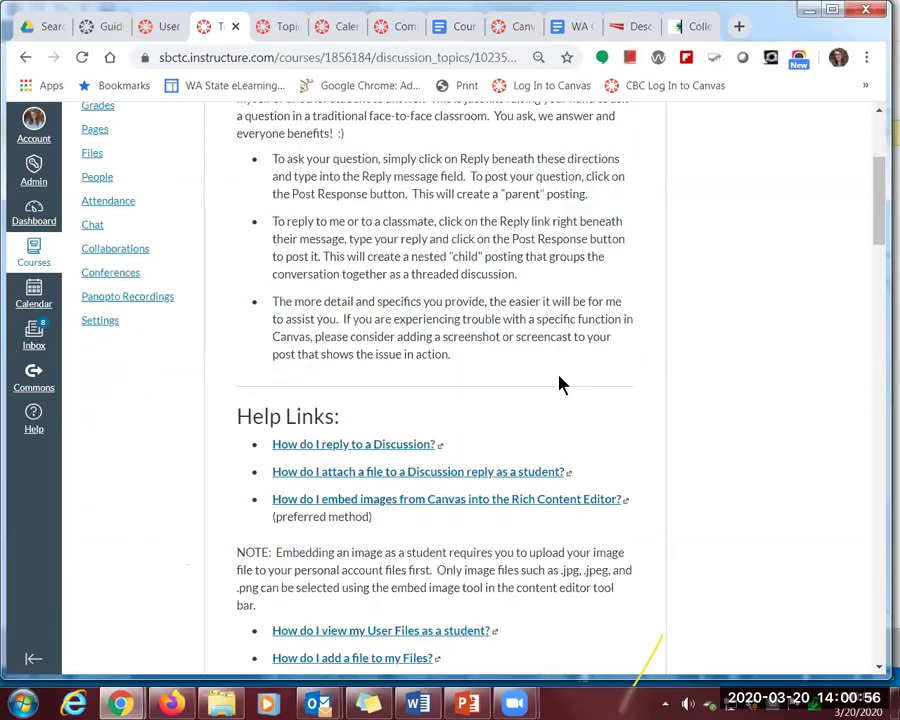
pyautogui.scroll(-2, 400, 408)
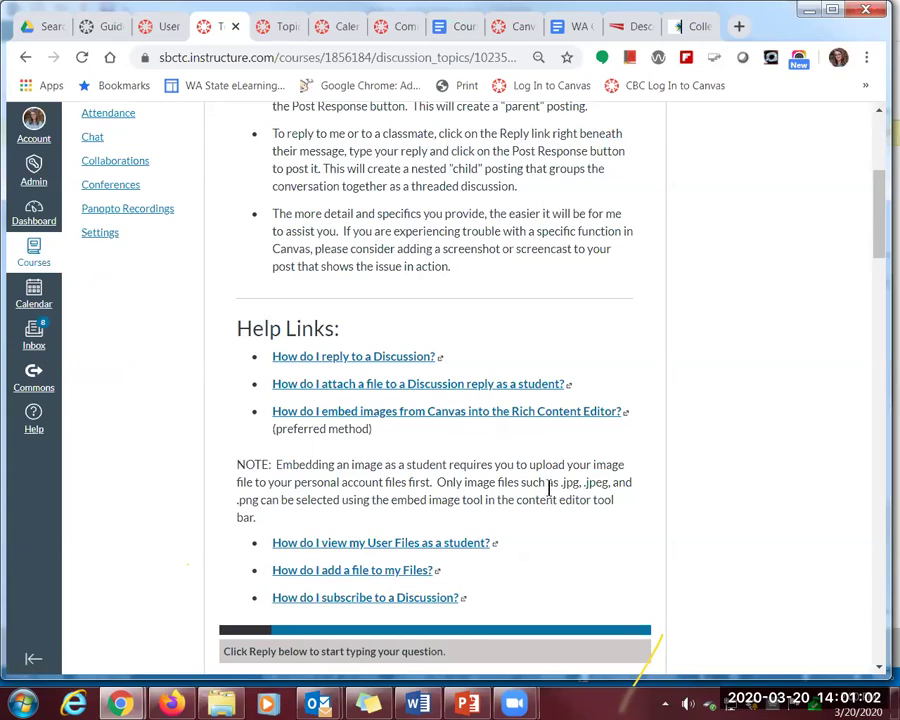
pyautogui.scroll(-1, 542, 498)
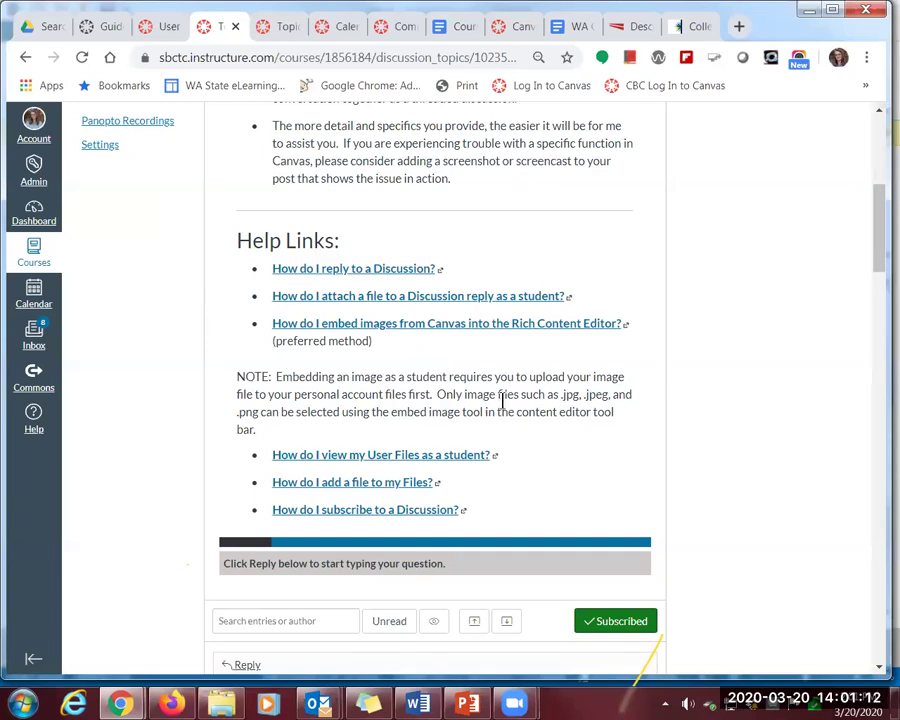
pyautogui.scroll(-2, 520, 390)
pyautogui.scroll(-2, 730, 380)
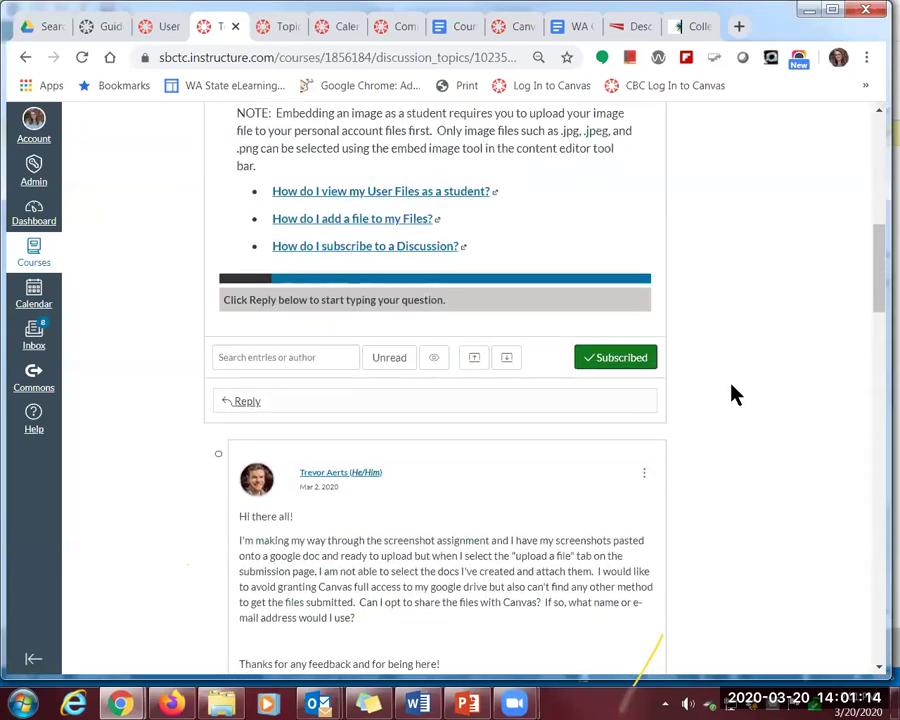
pyautogui.scroll(-3, 725, 513)
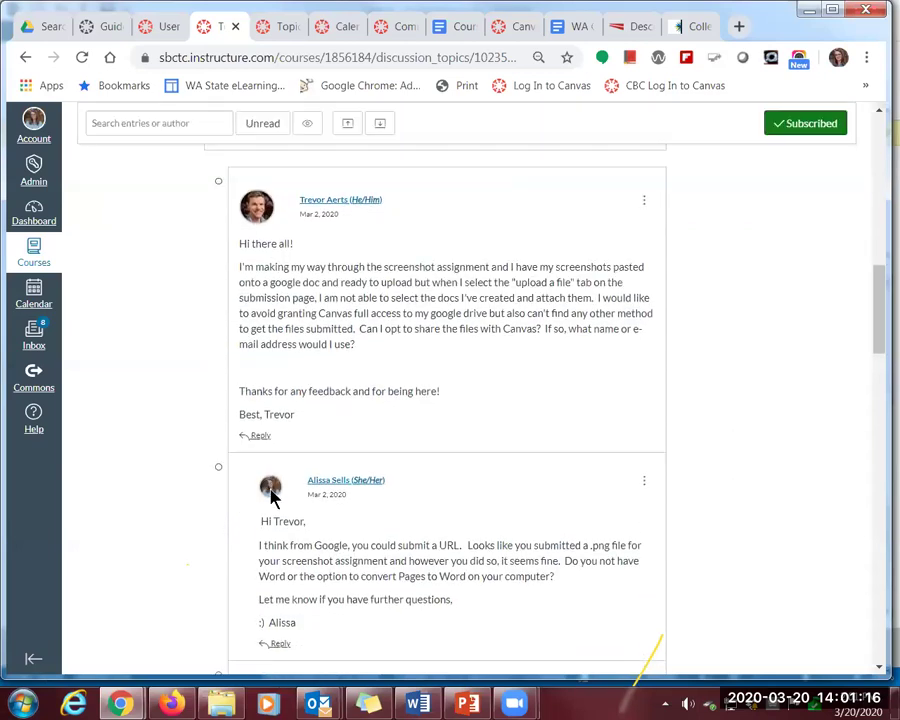
pyautogui.scroll(-2, 490, 562)
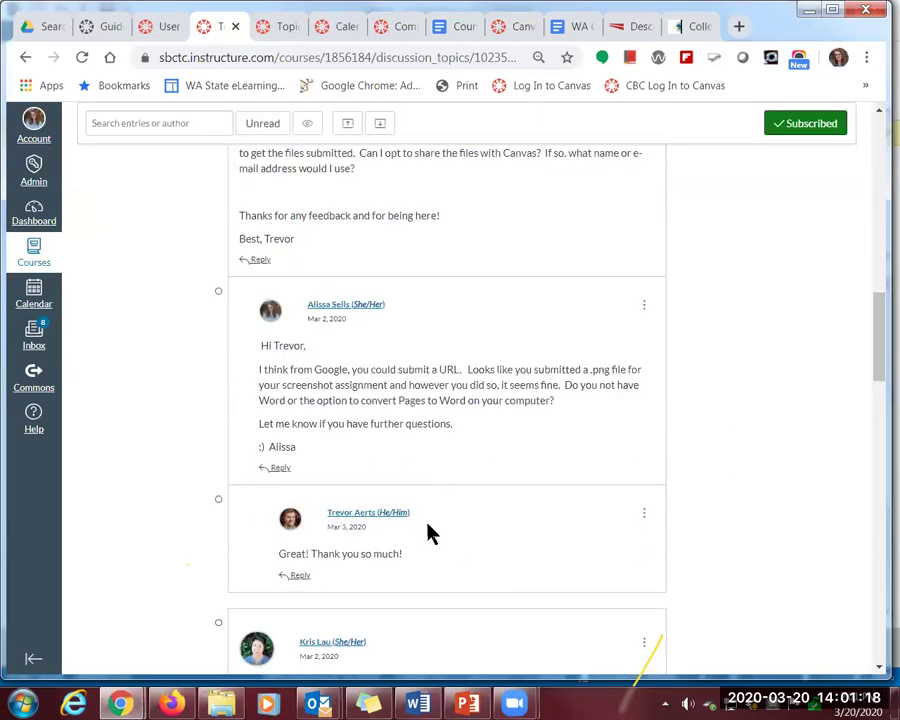
pyautogui.scroll(-1, 705, 537)
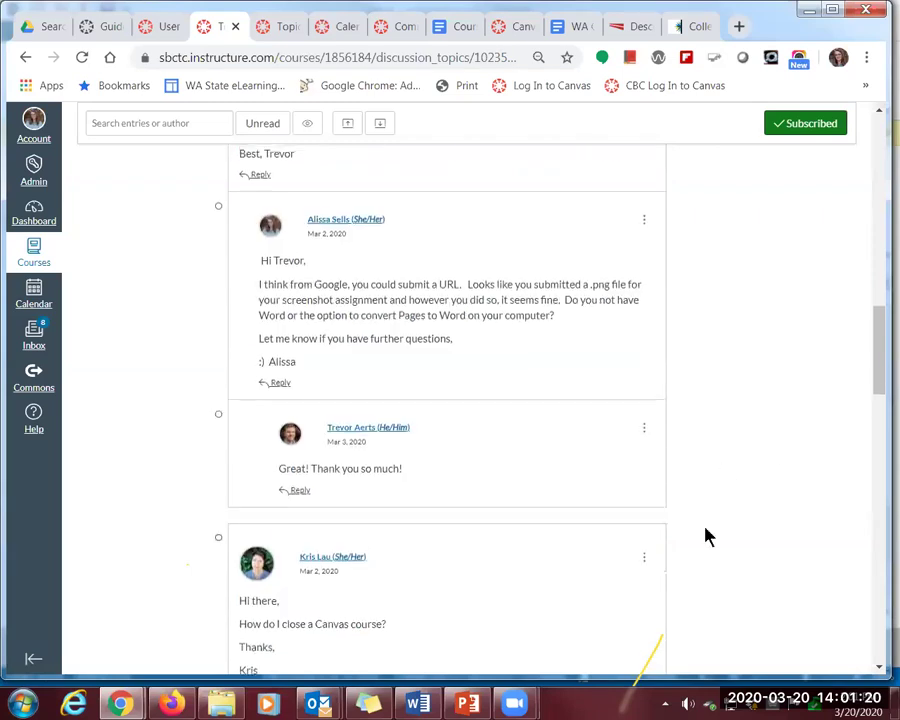
# Read through the remaining threaded replies in the Ask a Question discussion and return to its instructions
pyautogui.scroll(-1, 405, 571)
pyautogui.scroll(-3, 745, 500)
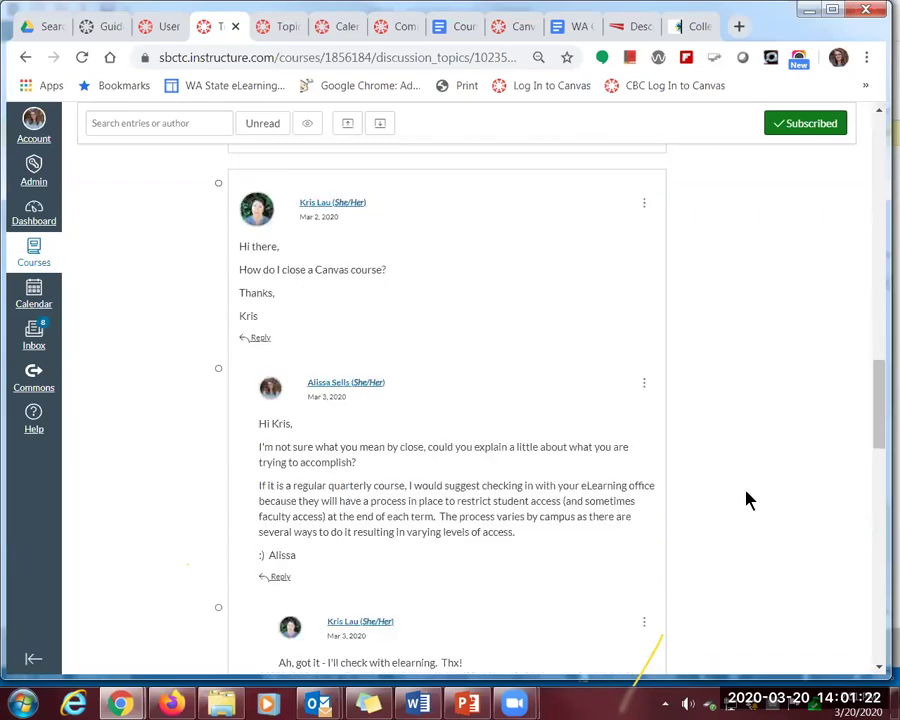
pyautogui.scroll(-5, 745, 500)
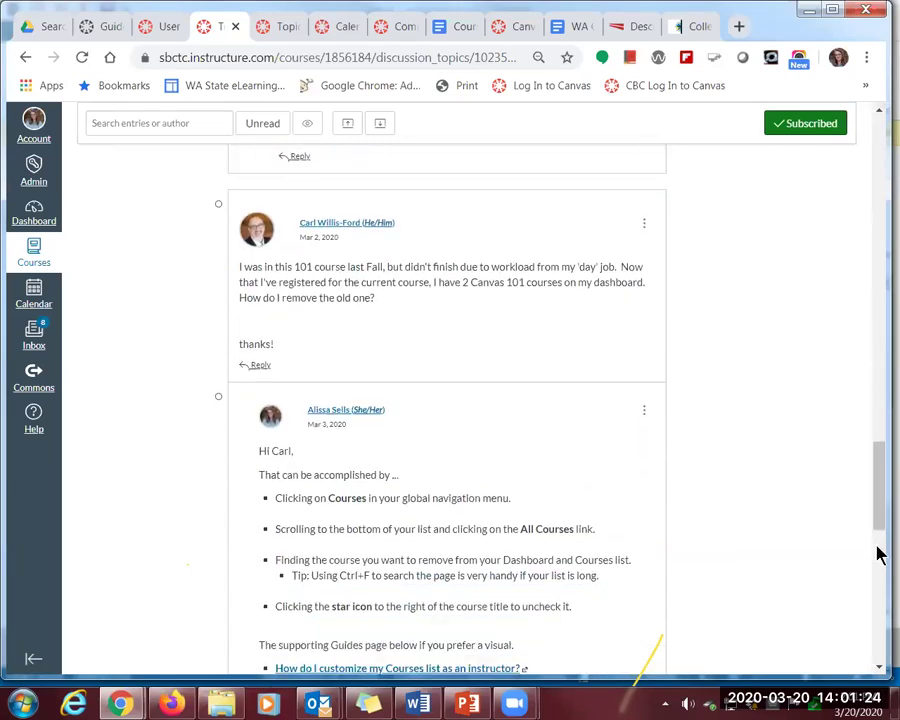
pyautogui.moveTo(878, 416); pyautogui.dragTo(879, 175)
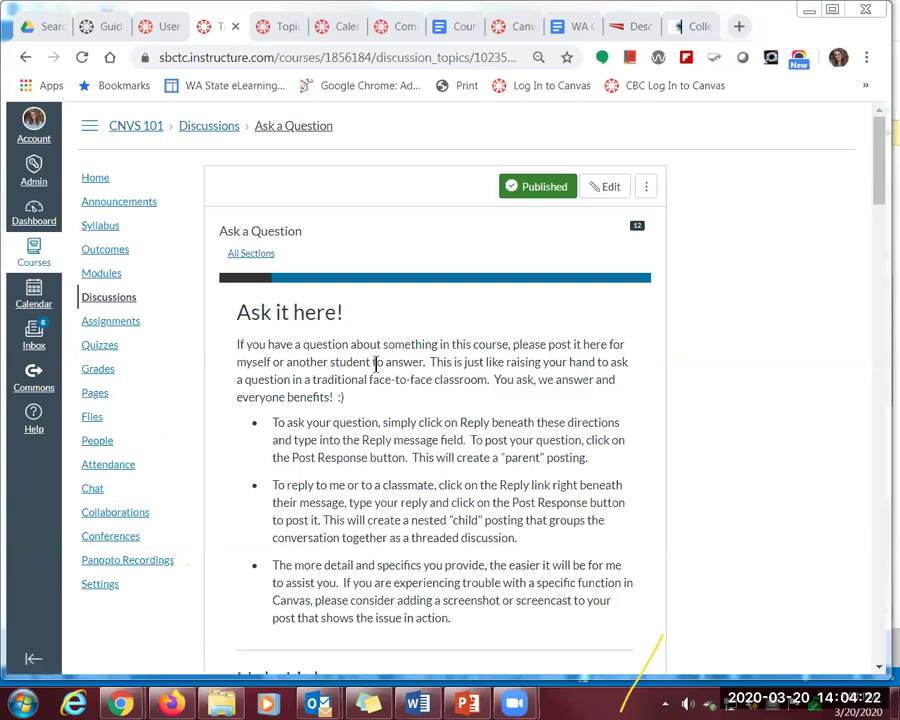
# Open the CNVS 101 course syllabus and read its sections from Course Information through Help Resources
pyautogui.click(95, 230)
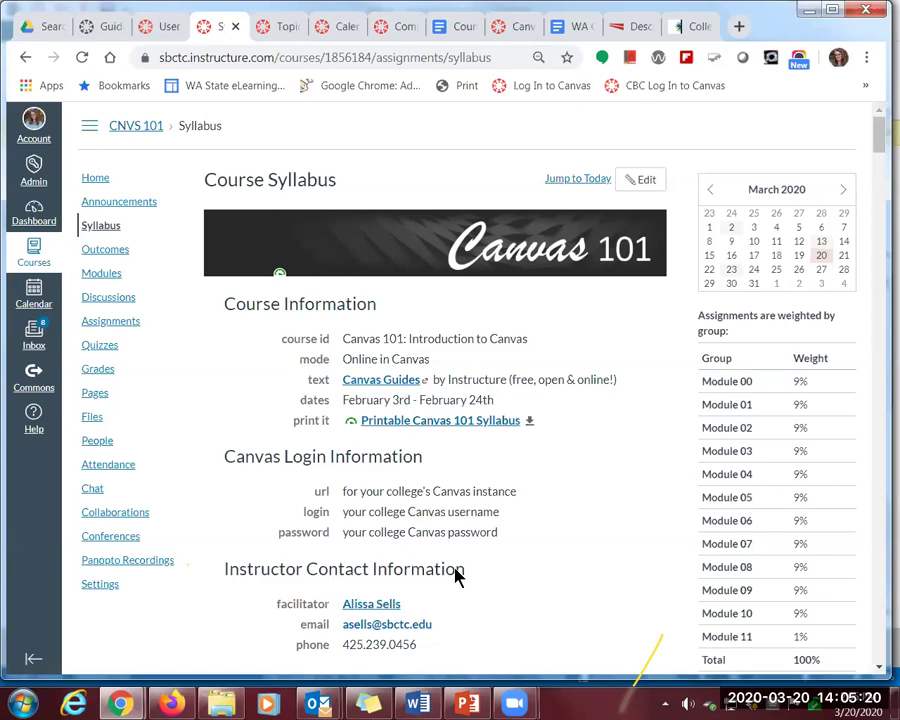
pyautogui.scroll(-3, 536, 514)
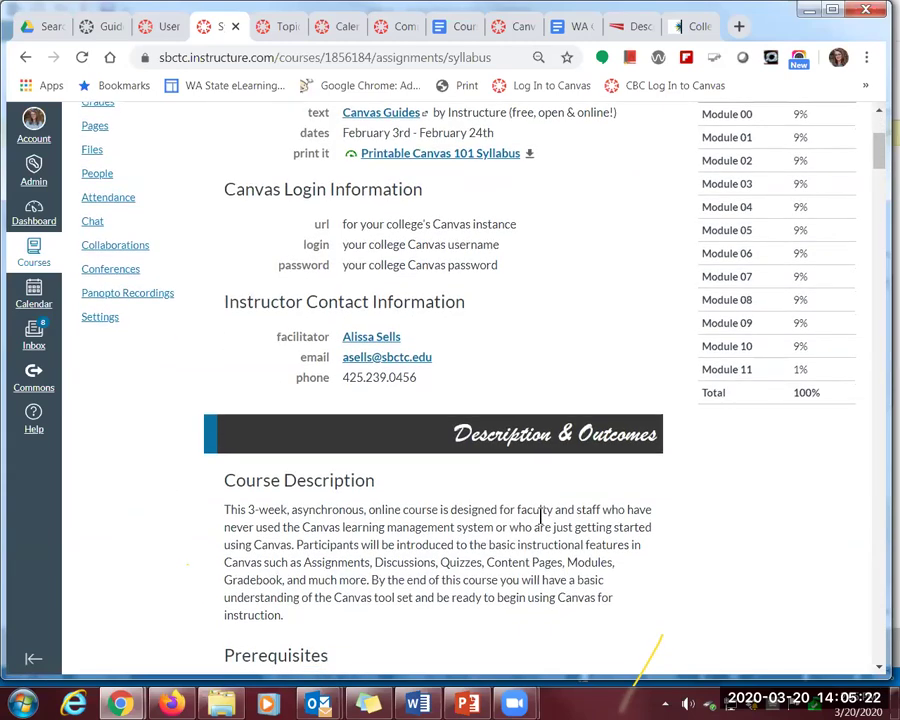
pyautogui.scroll(-5, 540, 516)
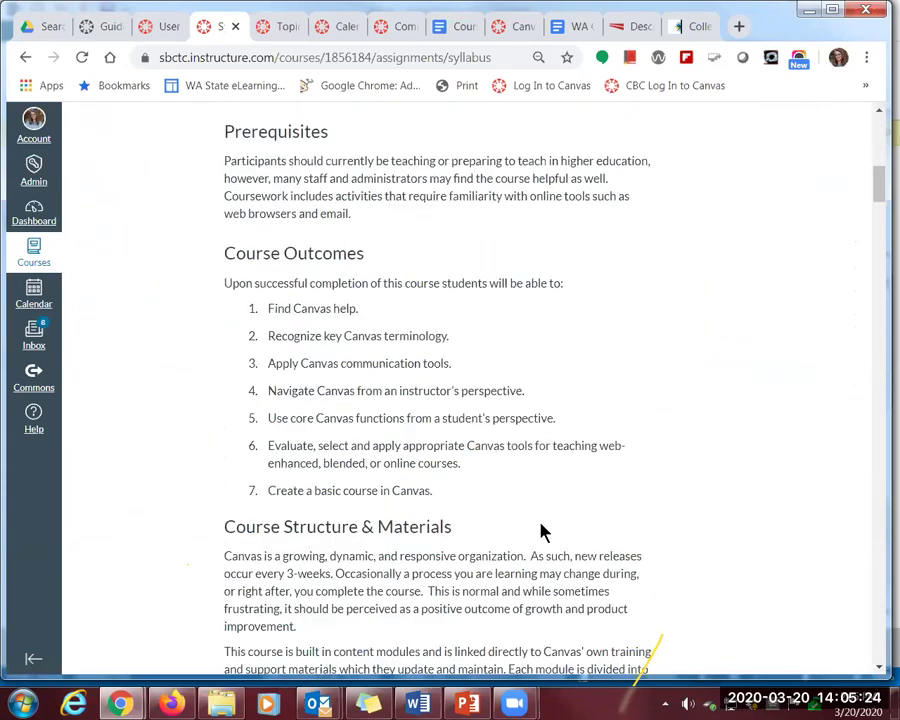
pyautogui.scroll(-5, 540, 531)
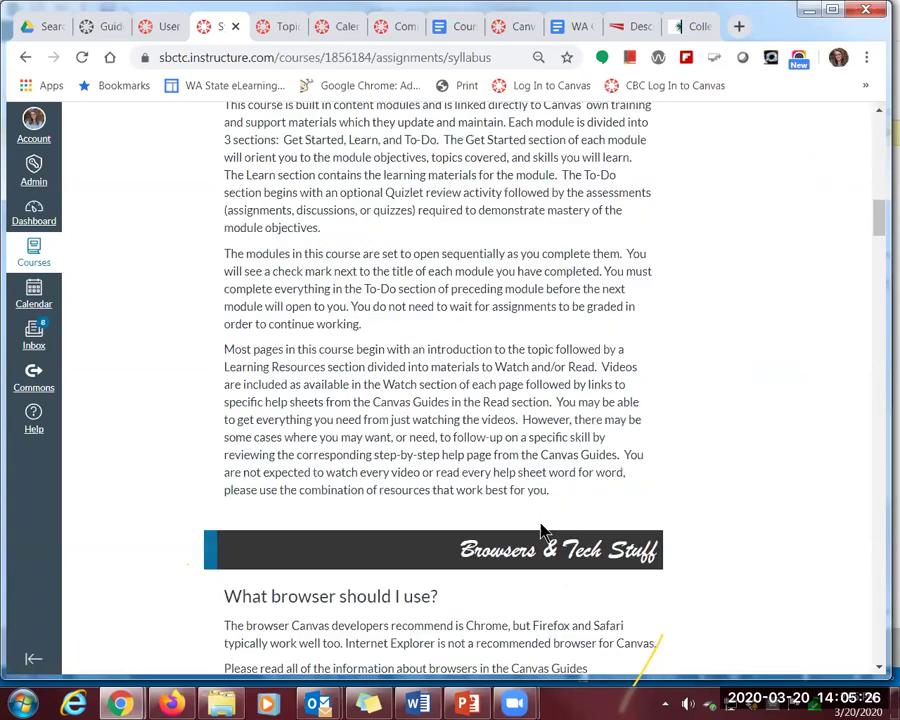
pyautogui.scroll(-1, 540, 531)
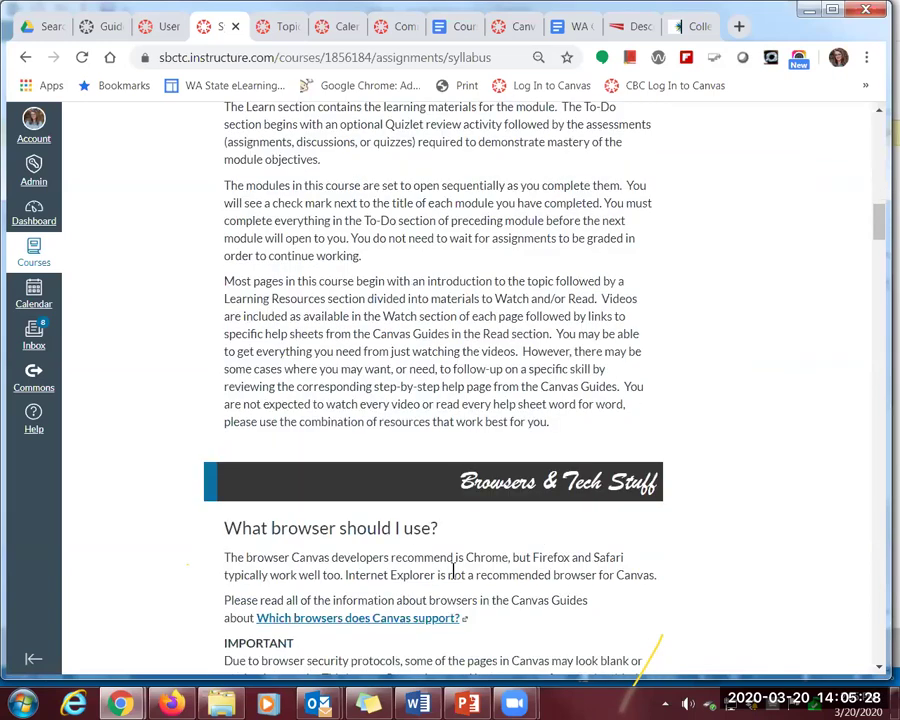
pyautogui.scroll(-2, 492, 572)
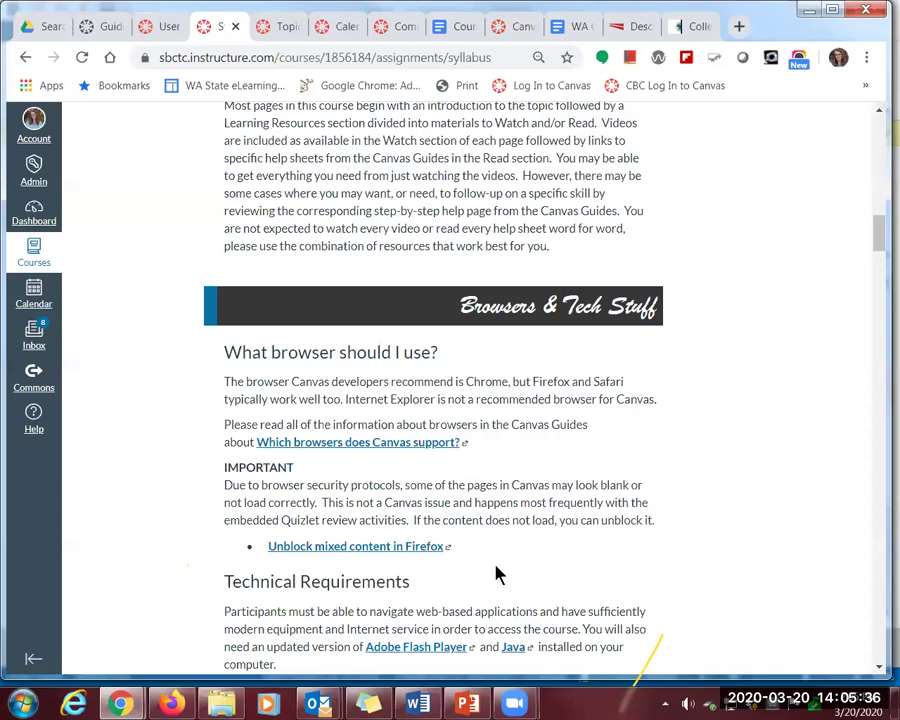
pyautogui.scroll(-1, 508, 569)
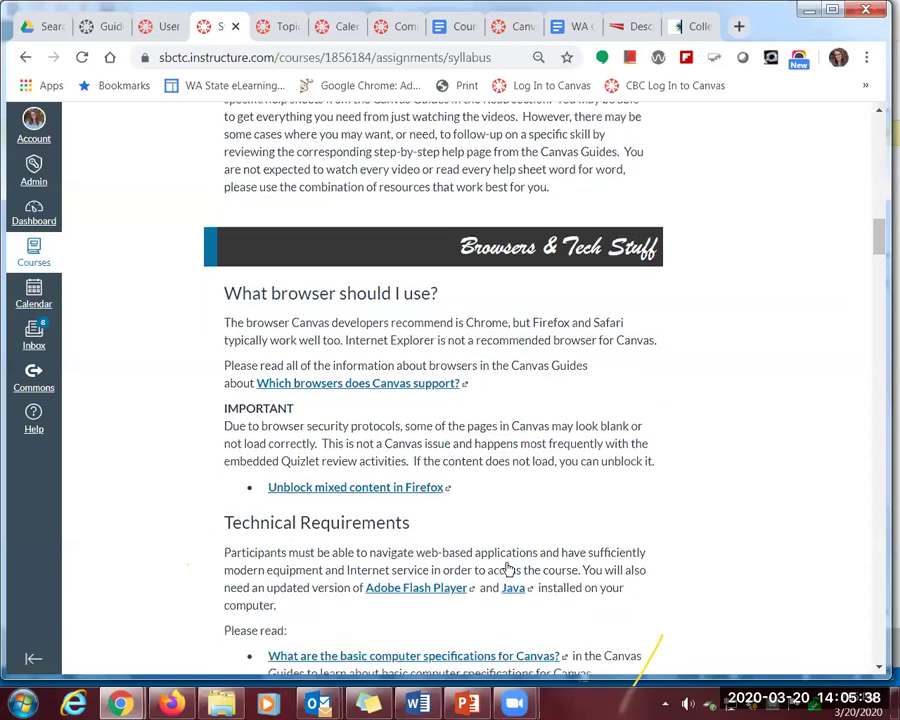
pyautogui.scroll(-10, 557, 562)
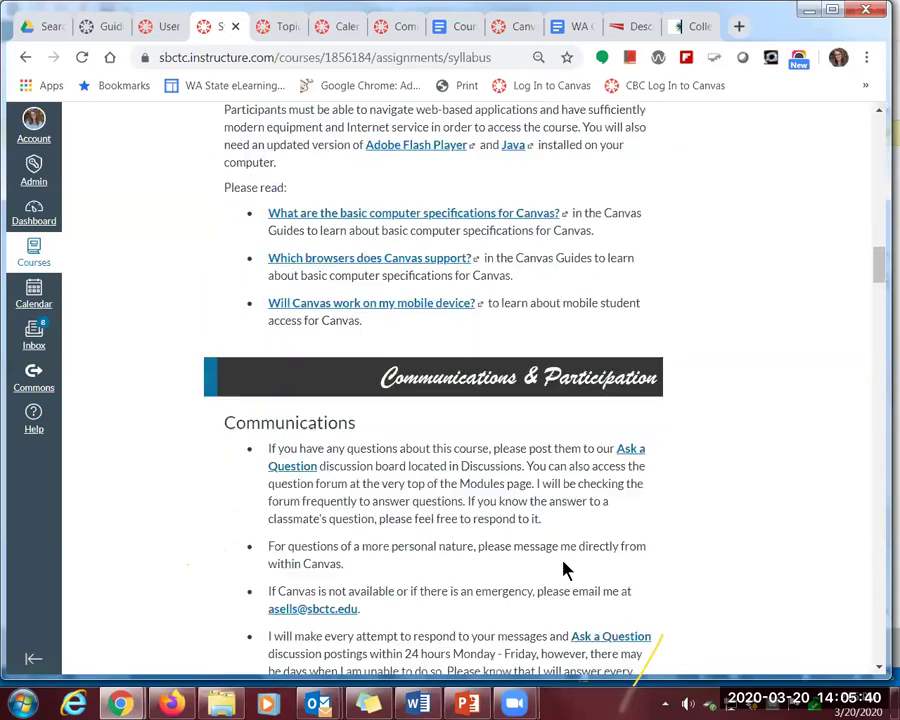
pyautogui.scroll(-7, 560, 568)
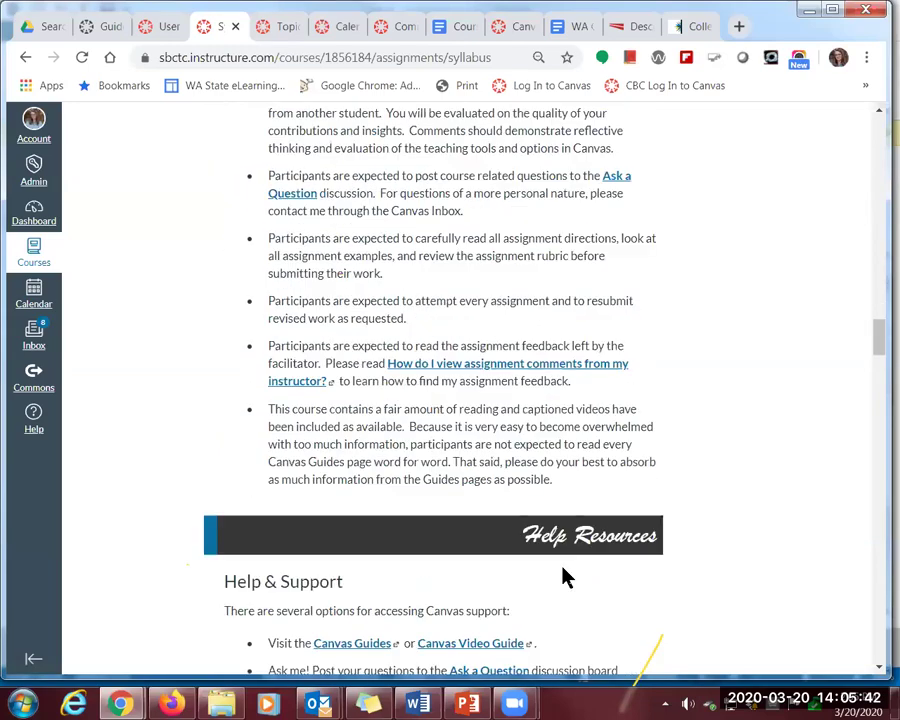
pyautogui.moveTo(877, 352); pyautogui.dragTo(876, 122)
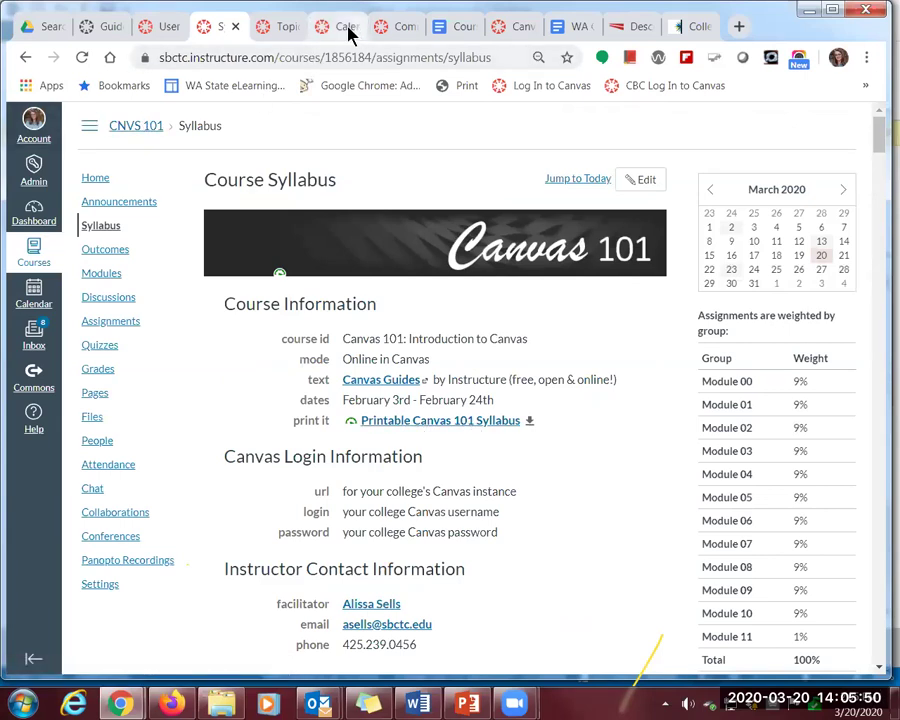
# Open the Syllabus page of the Canvas 101 demo course and examine its description text and Course Summary
pyautogui.click(282, 30)
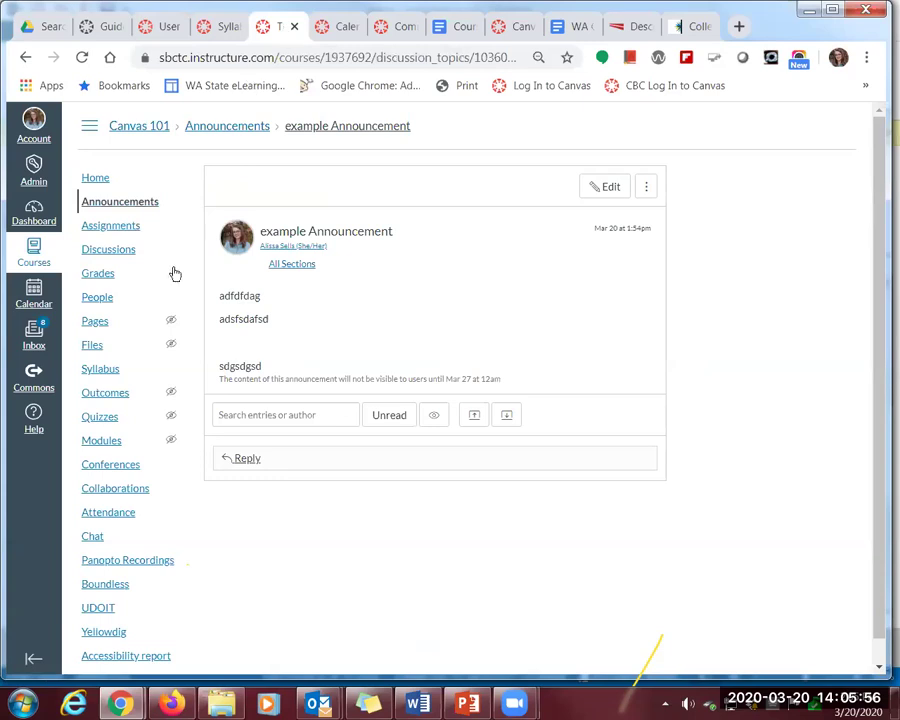
pyautogui.click(100, 185)
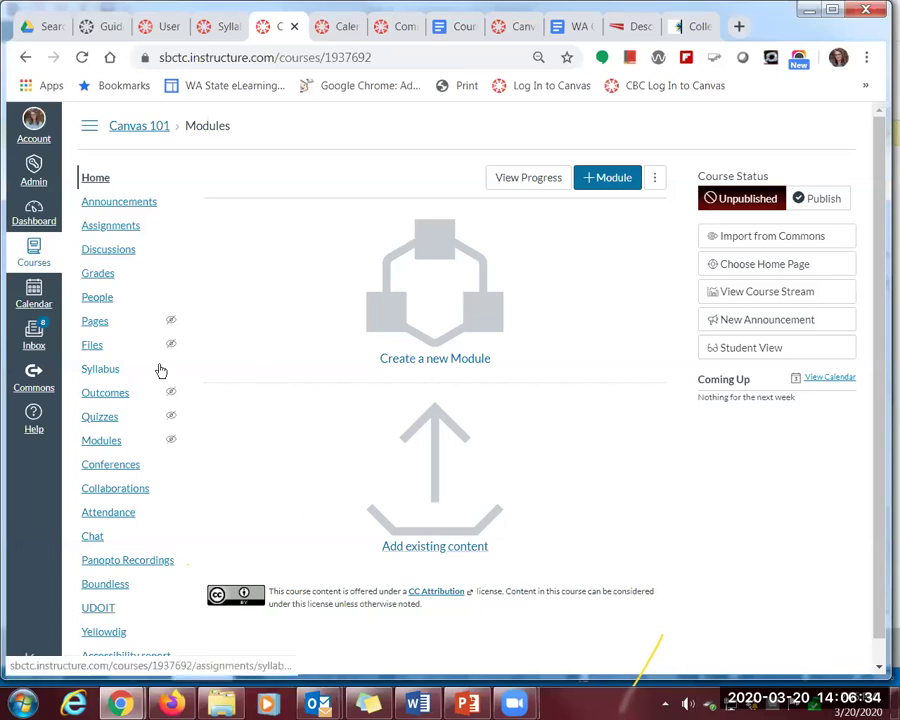
pyautogui.click(110, 375)
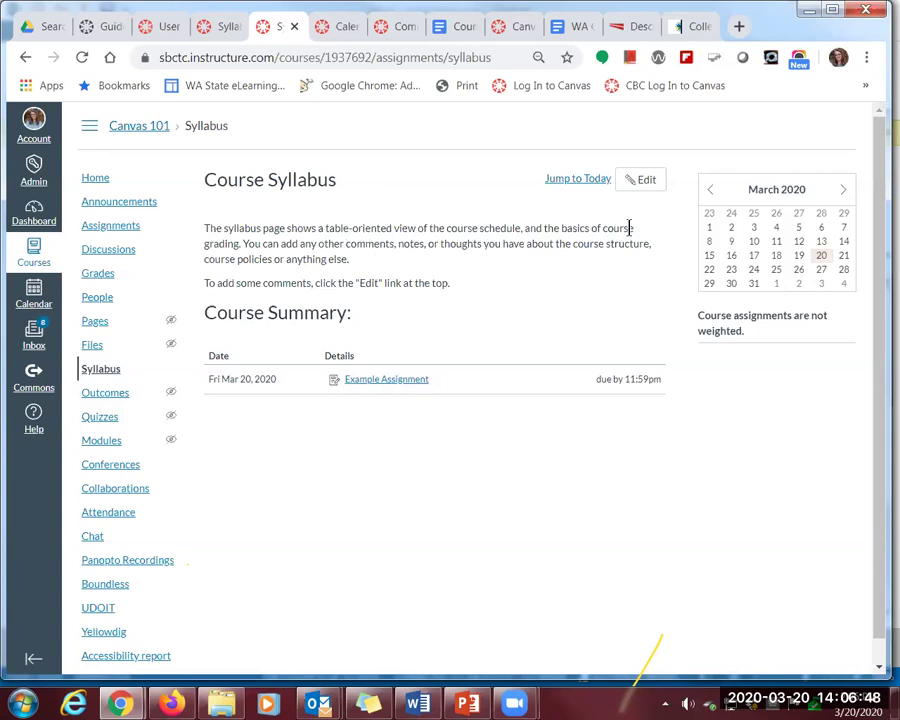
pyautogui.moveTo(474, 295); pyautogui.dragTo(200, 237)
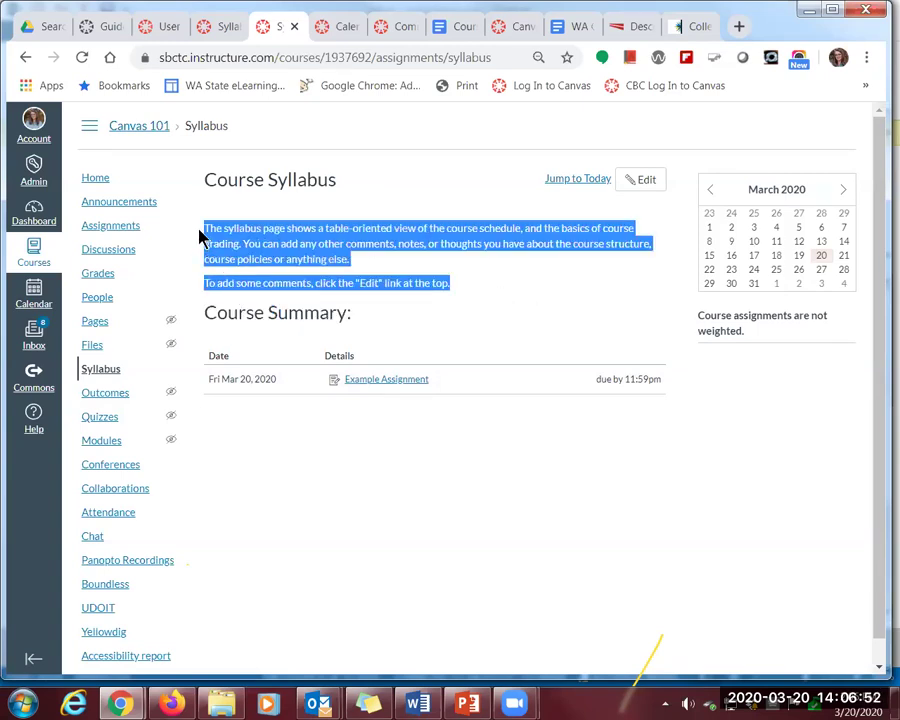
pyautogui.moveTo(205, 313); pyautogui.dragTo(679, 395)
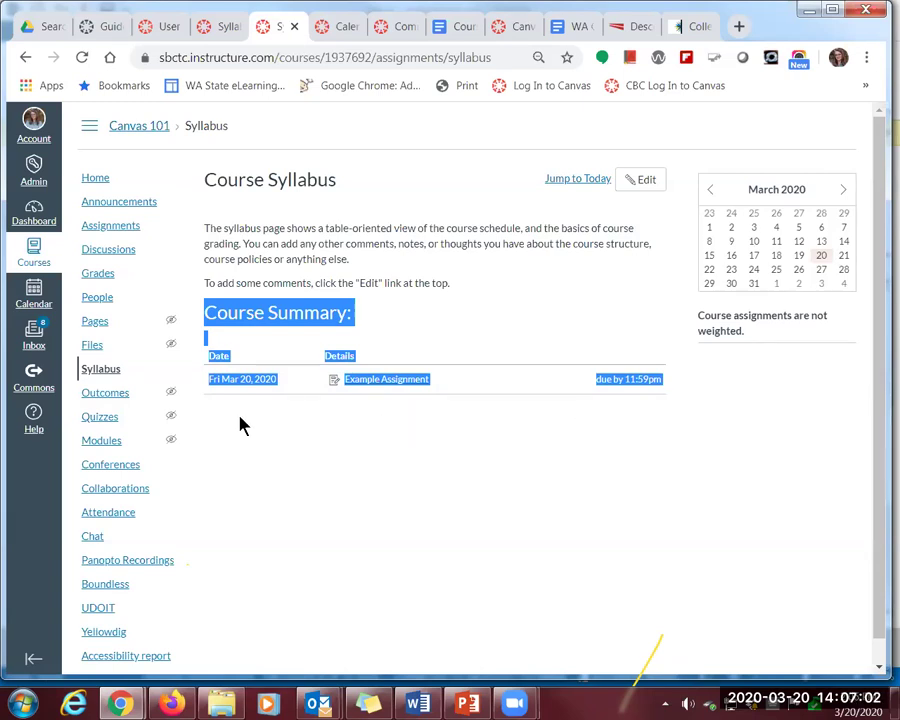
pyautogui.click(360, 319)
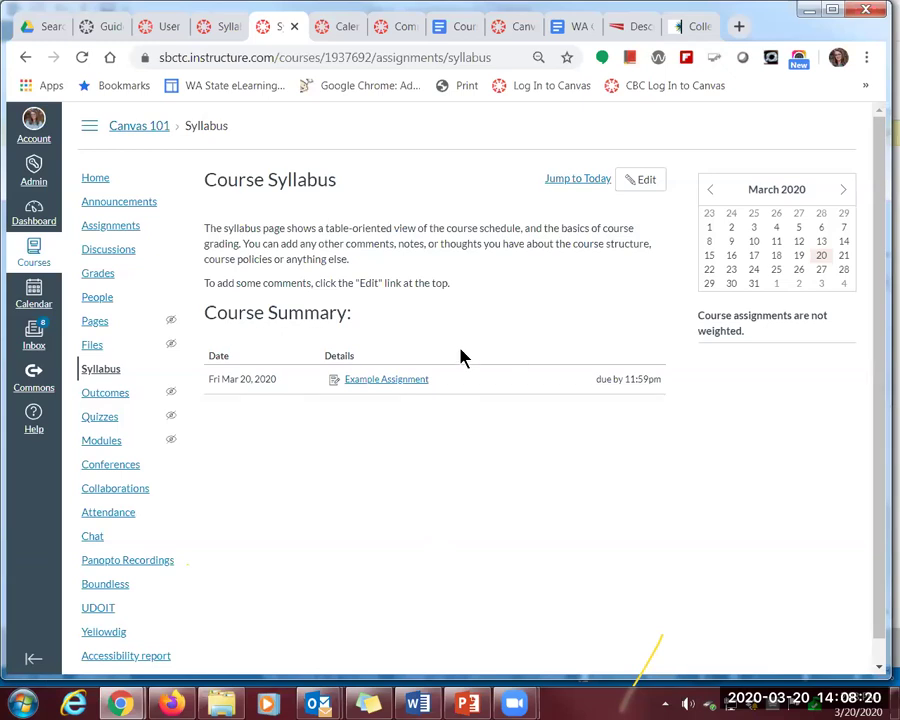
# Write "Introductory info" as the demo course's syllabus description, correcting the spelling, and start a new line below it
pyautogui.click(650, 182)
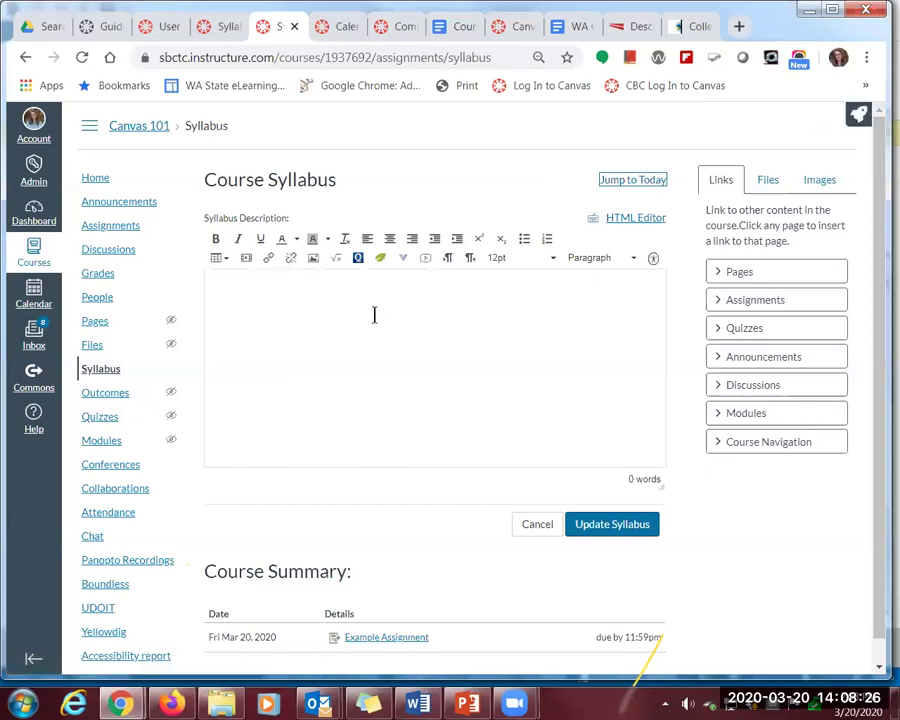
pyautogui.click(398, 298)
pyautogui.write('Intro')
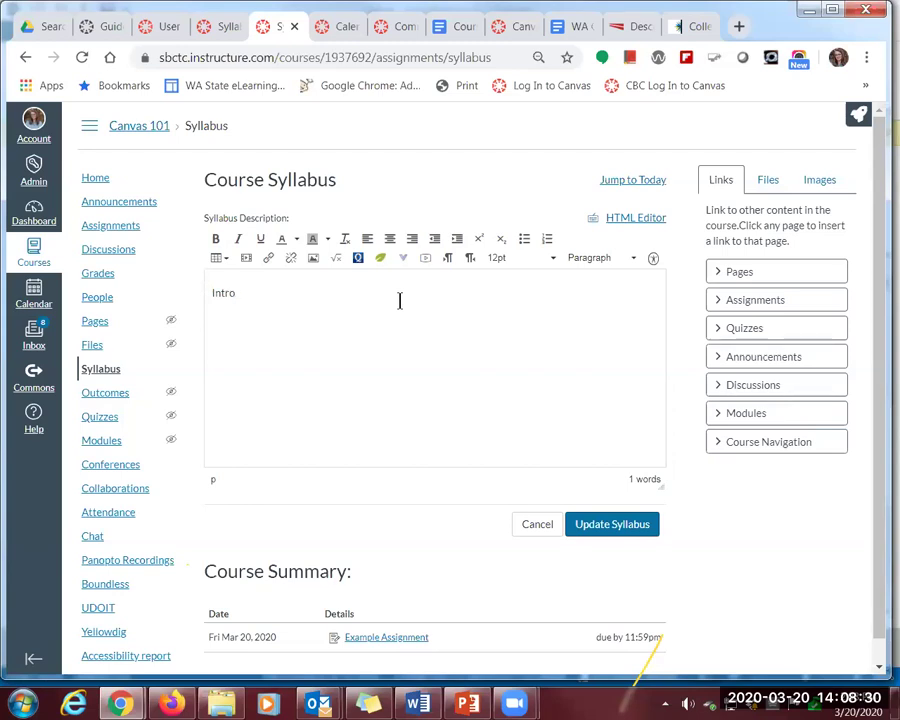
pyautogui.write('cutc')
pyautogui.write('ry')
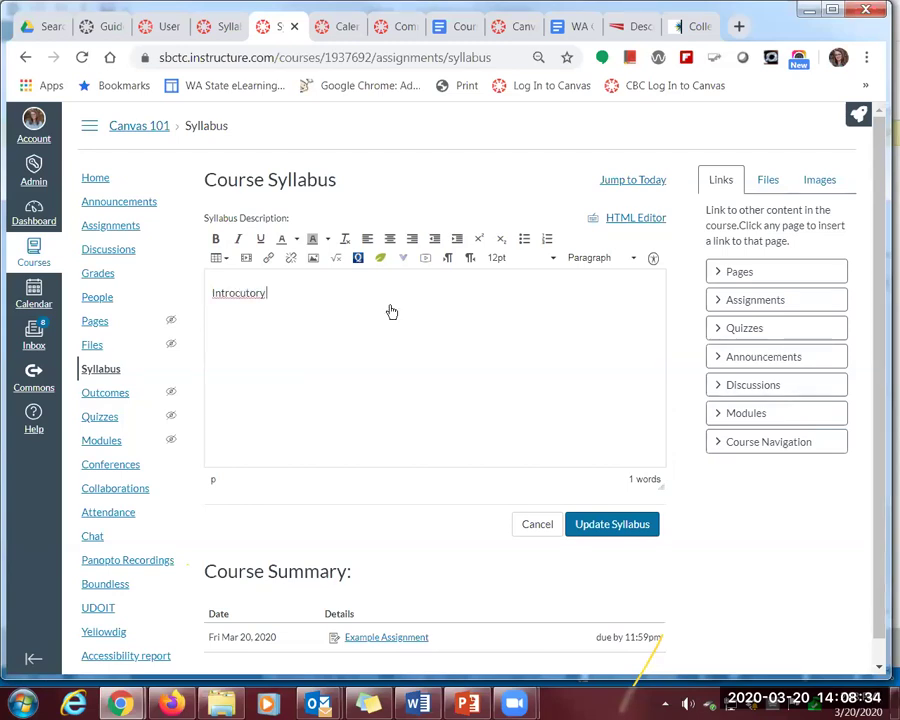
pyautogui.rightClick(258, 293)
pyautogui.click(297, 307)
pyautogui.write('info')
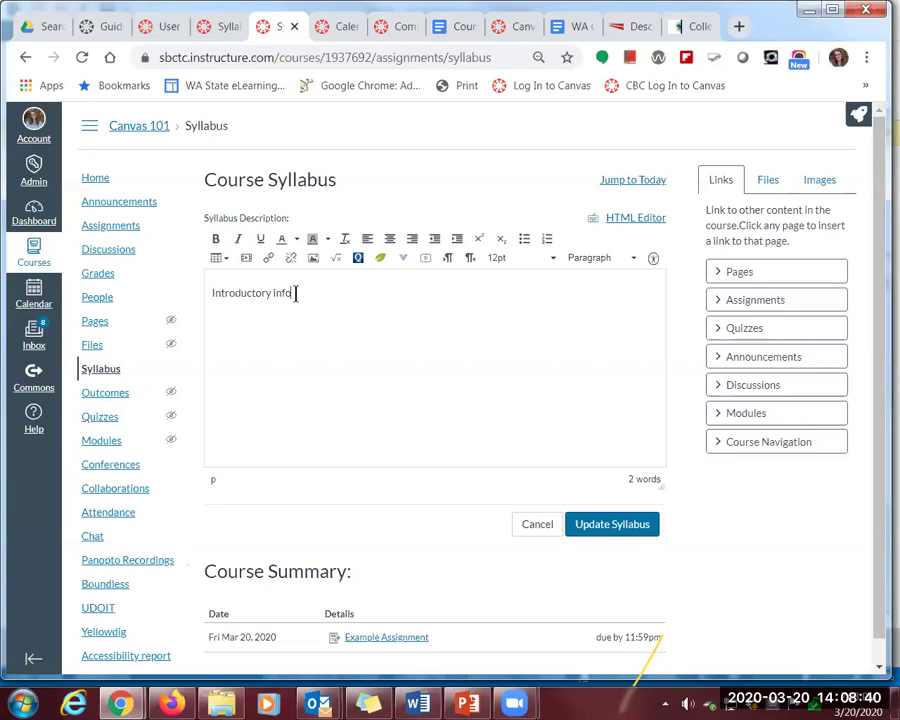
pyautogui.press('Return')
# Choose CNVS 101 Syllabus 013120.docx from the YES YOU CAN-VAS DEMO folder as the new file to upload for the syllabus
pyautogui.click(774, 190)
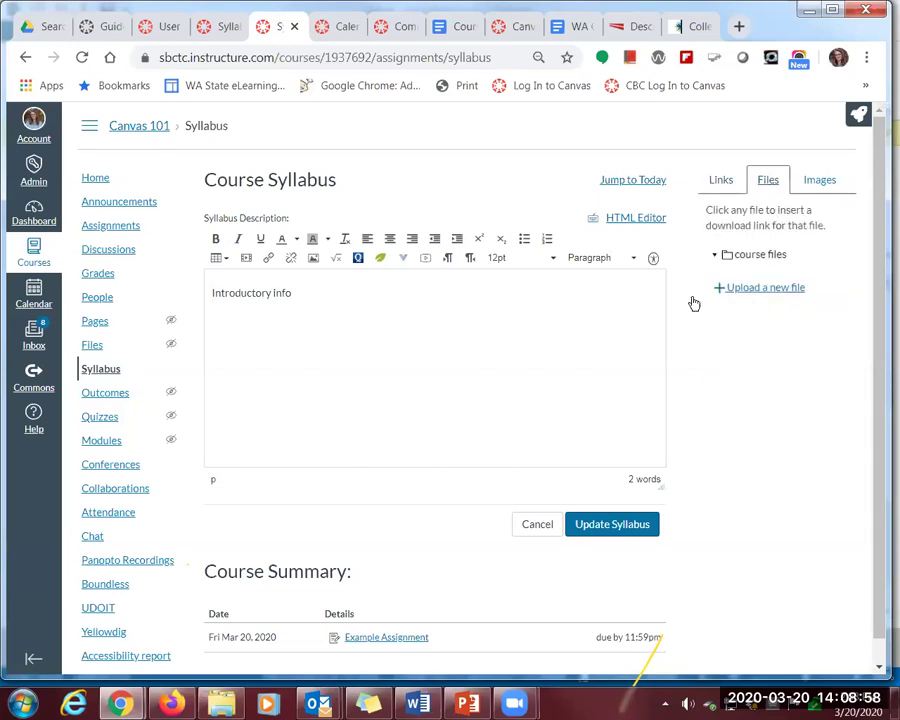
pyautogui.click(760, 293)
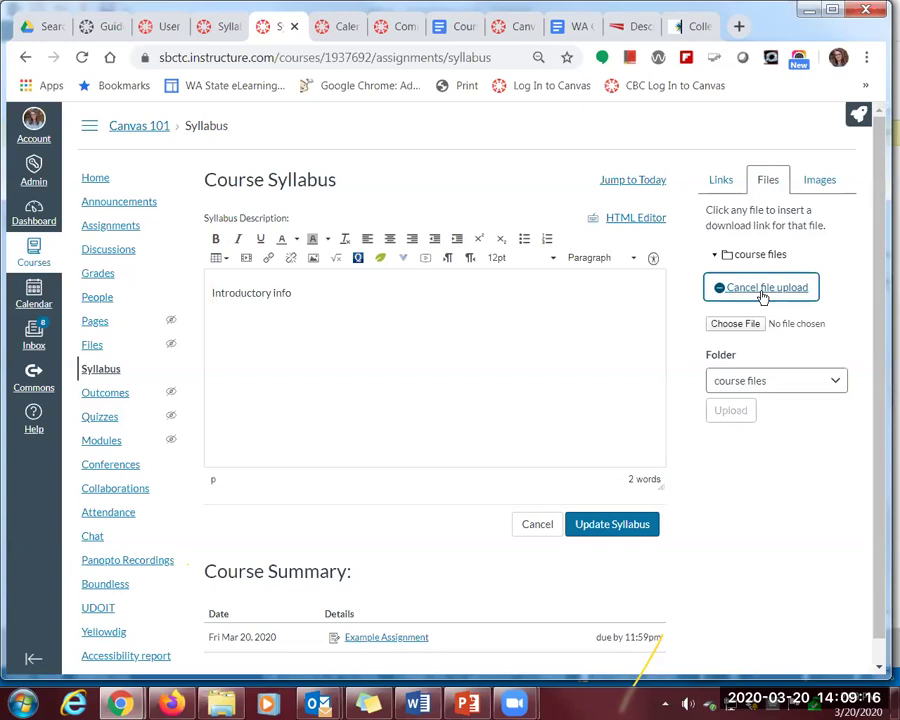
pyautogui.click(732, 329)
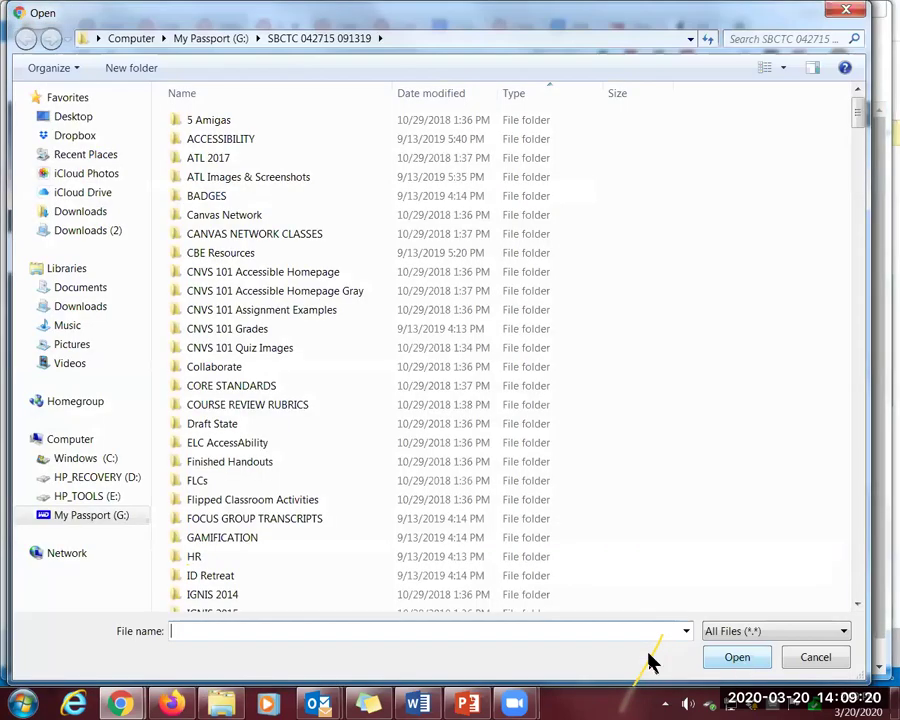
pyautogui.click(212, 520)
pyautogui.scroll(-5, 210, 520)
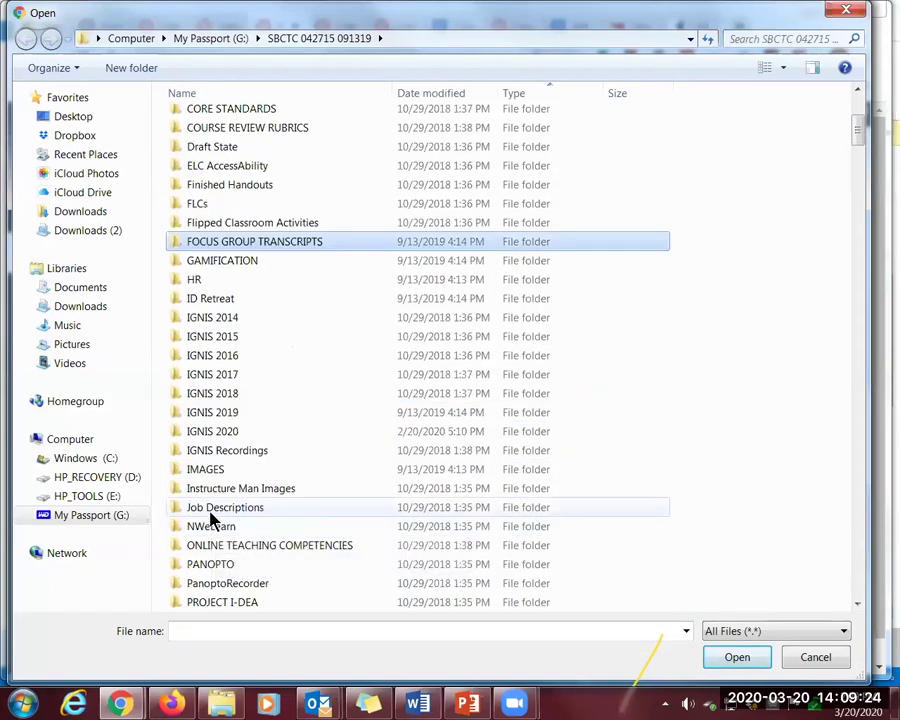
pyautogui.scroll(-4, 210, 518)
pyautogui.scroll(-3, 210, 516)
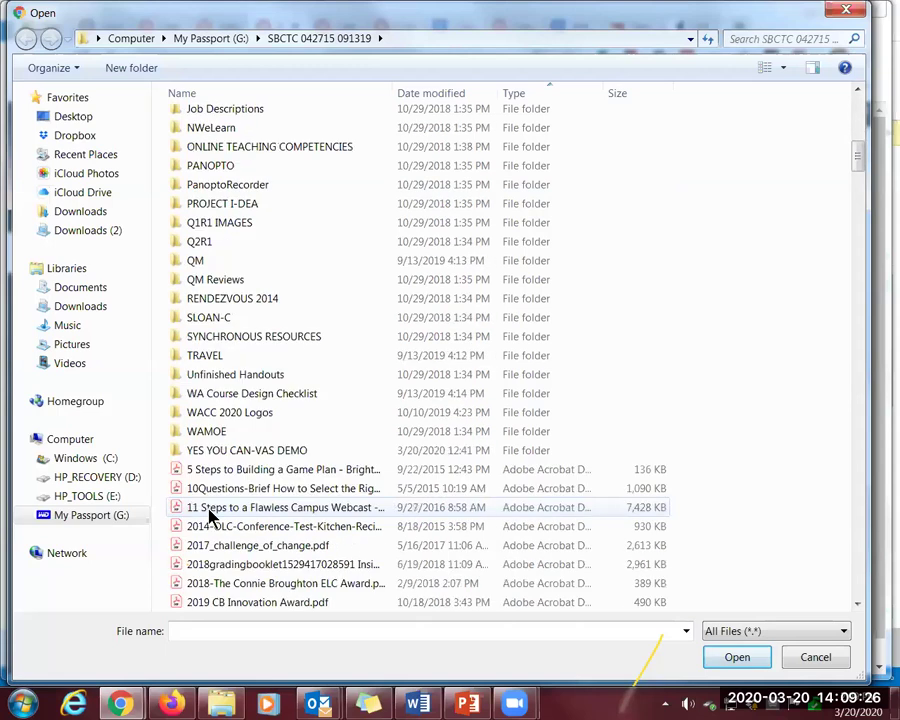
pyautogui.doubleClick(250, 452)
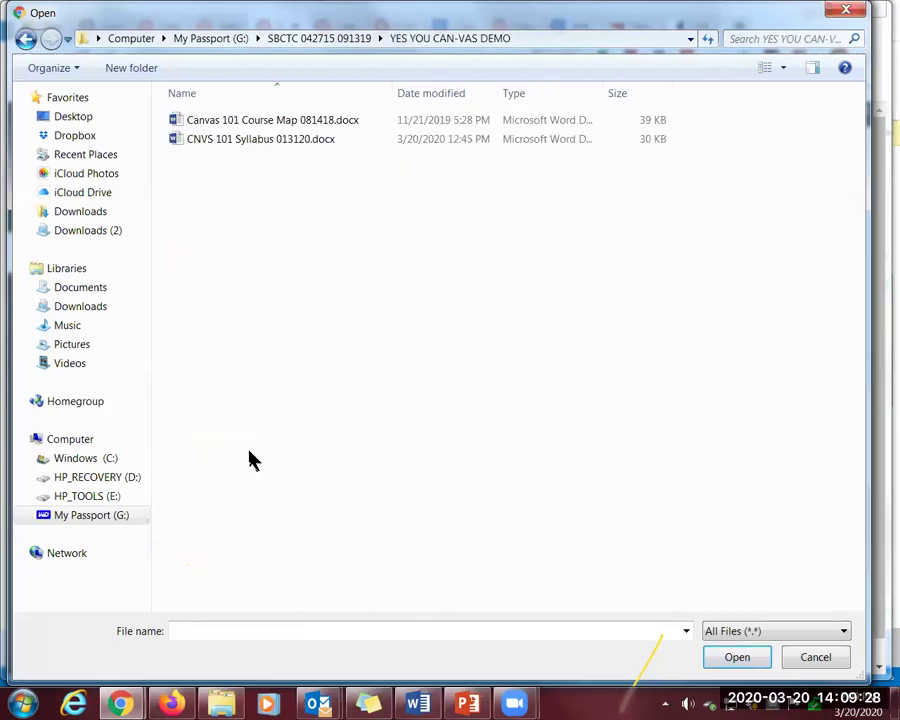
pyautogui.click(228, 143)
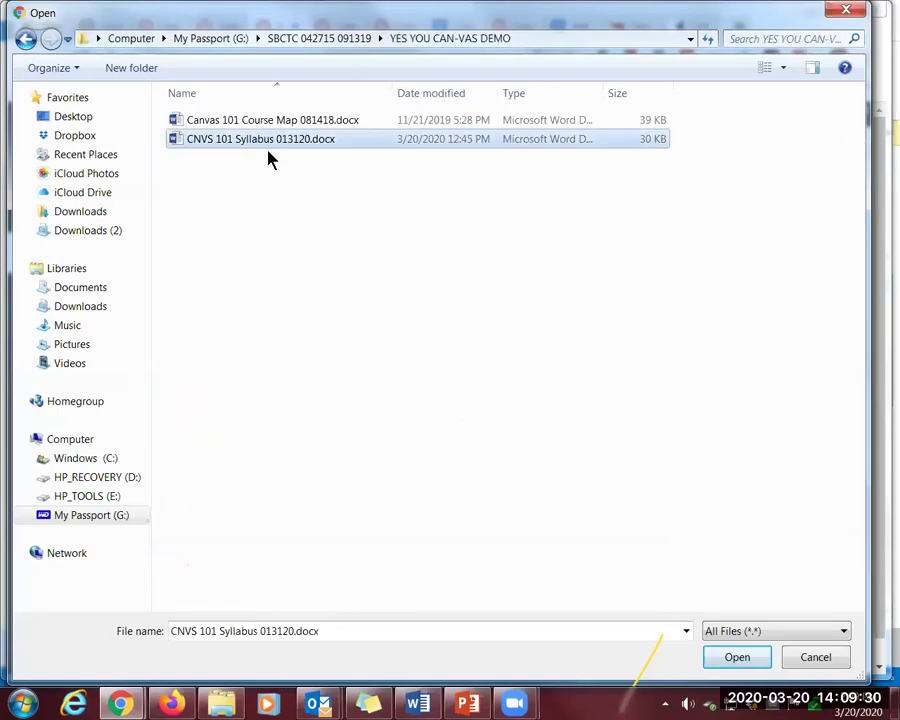
pyautogui.click(741, 661)
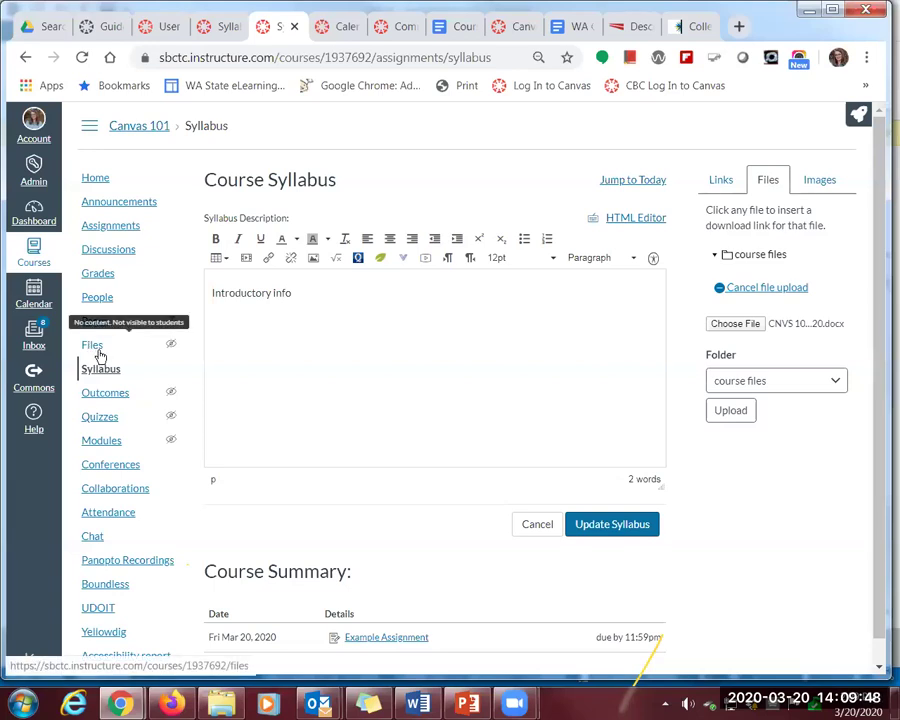
# Upload the chosen document to the course files folder, linking it in the syllabus description, and update the syllabus
pyautogui.click(836, 384)
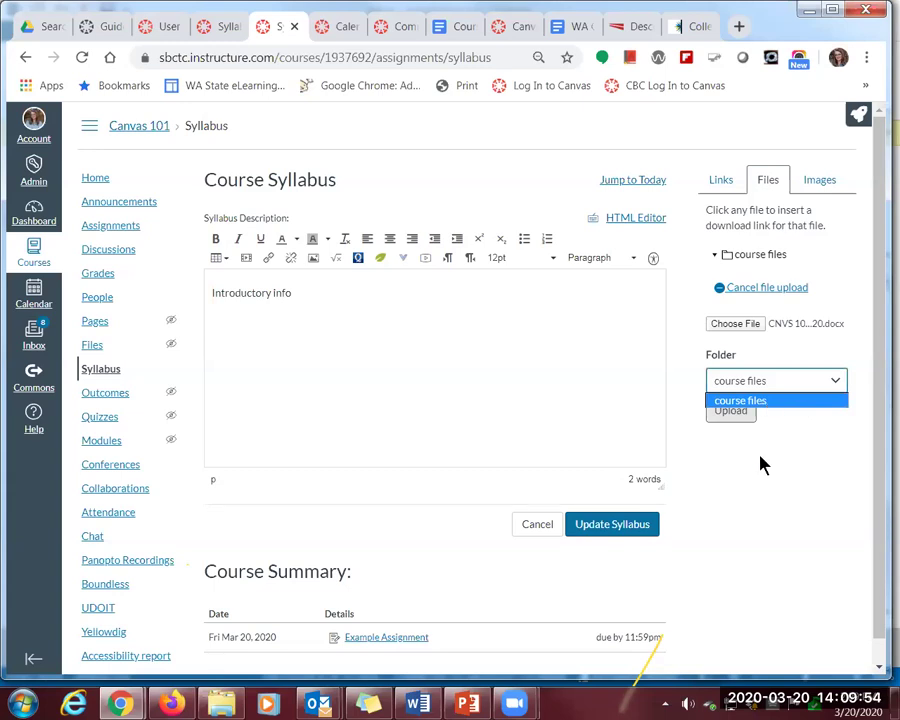
pyautogui.click(724, 434)
pyautogui.click(732, 413)
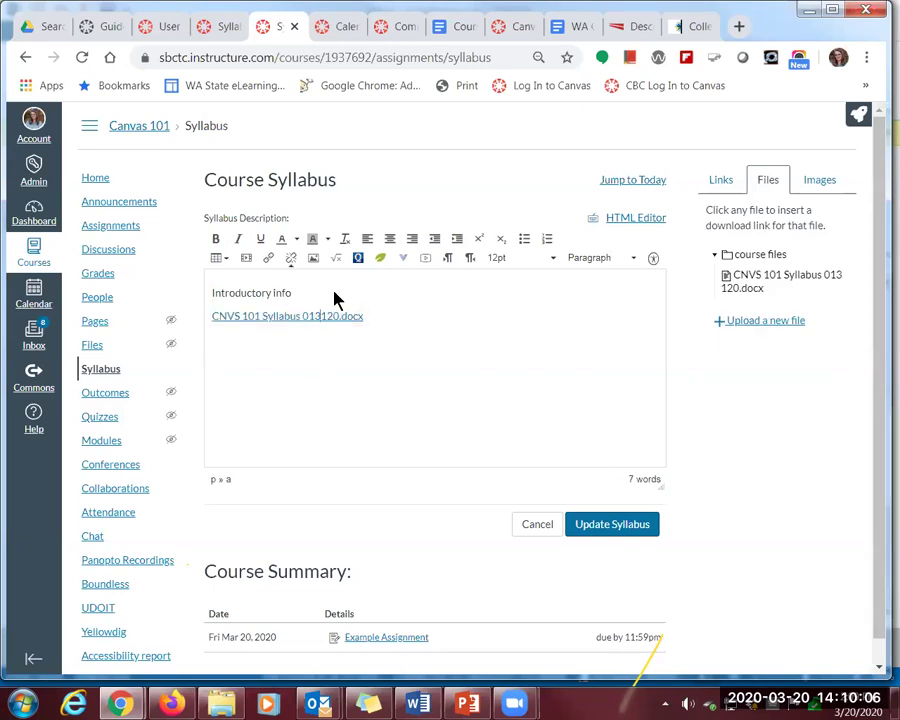
pyautogui.click(595, 530)
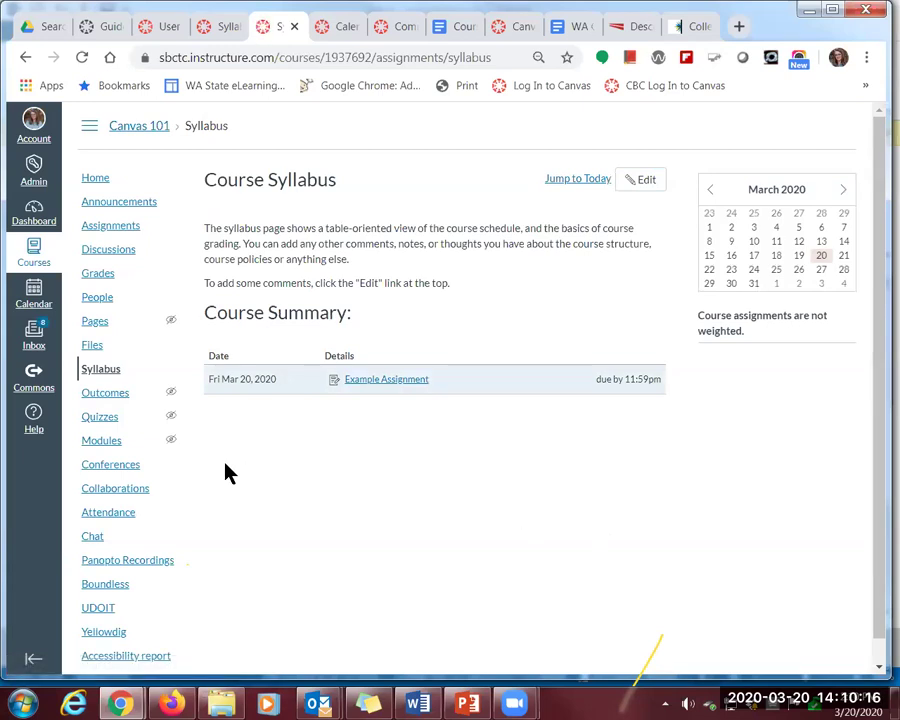
# Insert a link to the existing course file CNVS 101 Syllabus 013120.docx in the empty syllabus description and update the syllabus
pyautogui.click(652, 185)
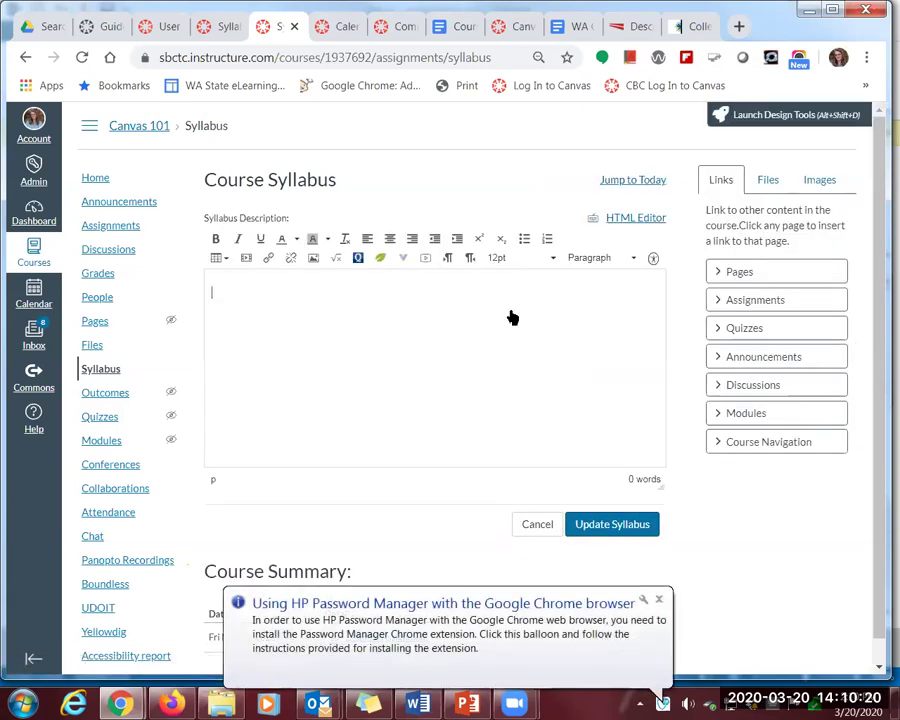
pyautogui.click(769, 186)
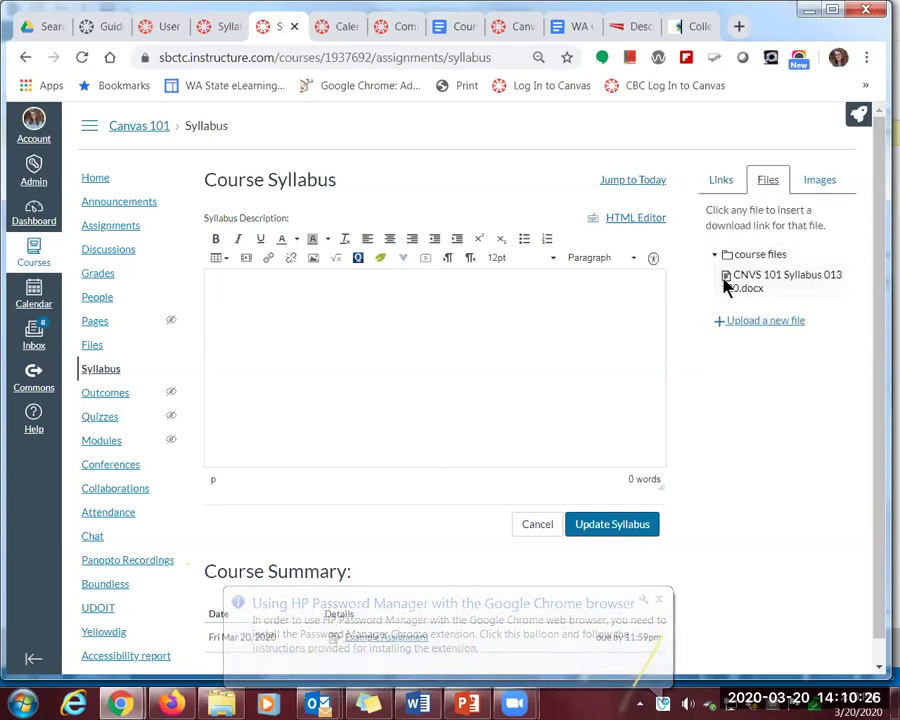
pyautogui.click(767, 285)
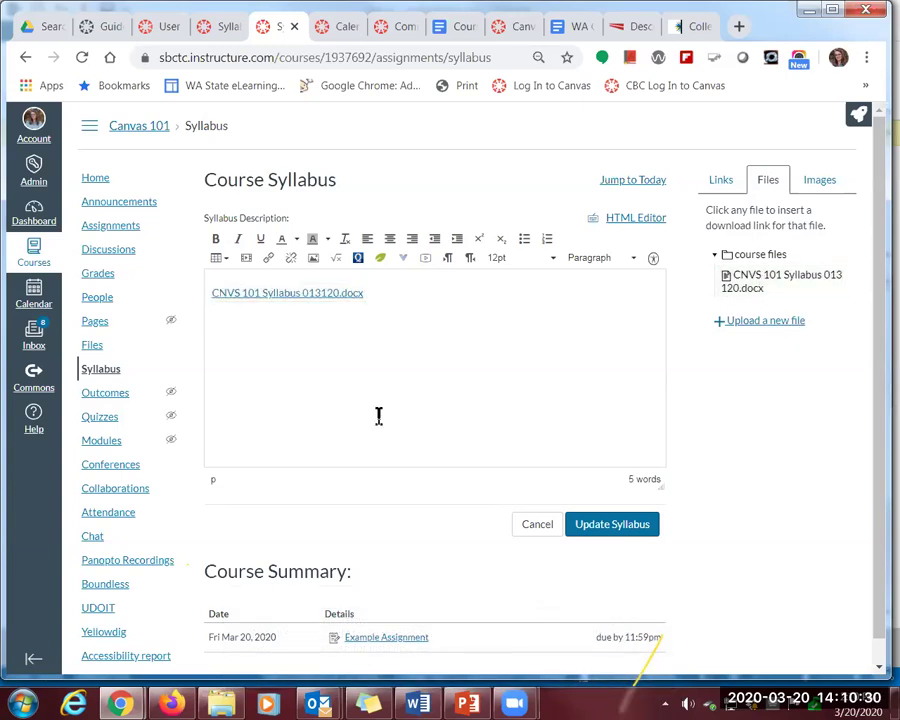
pyautogui.click(630, 527)
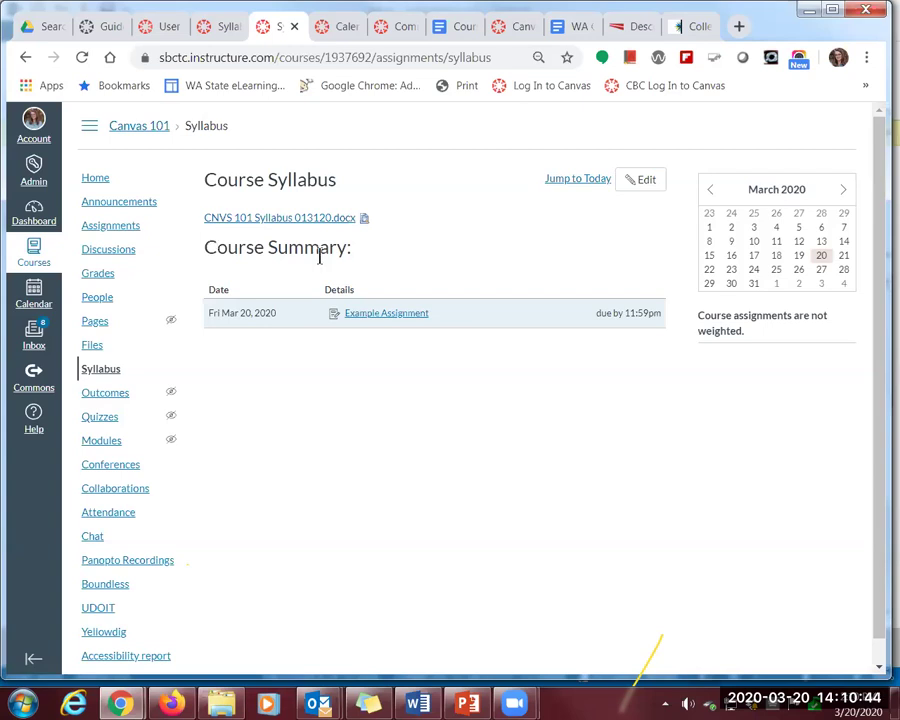
# Add the text "Download the Syllabus" below the file link in the syllabus description and link it to CNVS 101 Syllabus 013120.docx
pyautogui.click(648, 189)
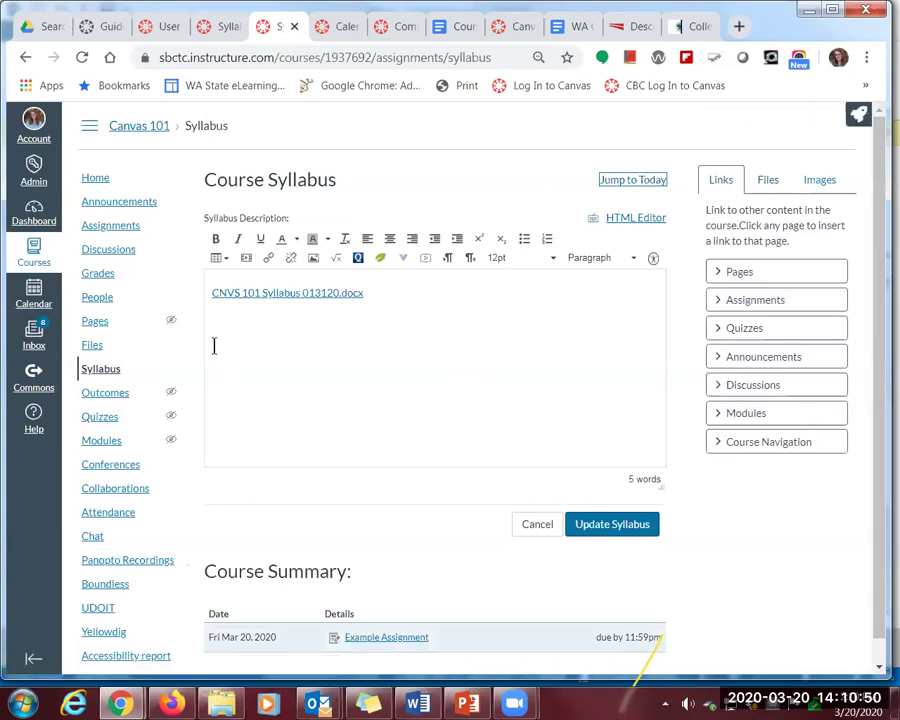
pyautogui.click(356, 305)
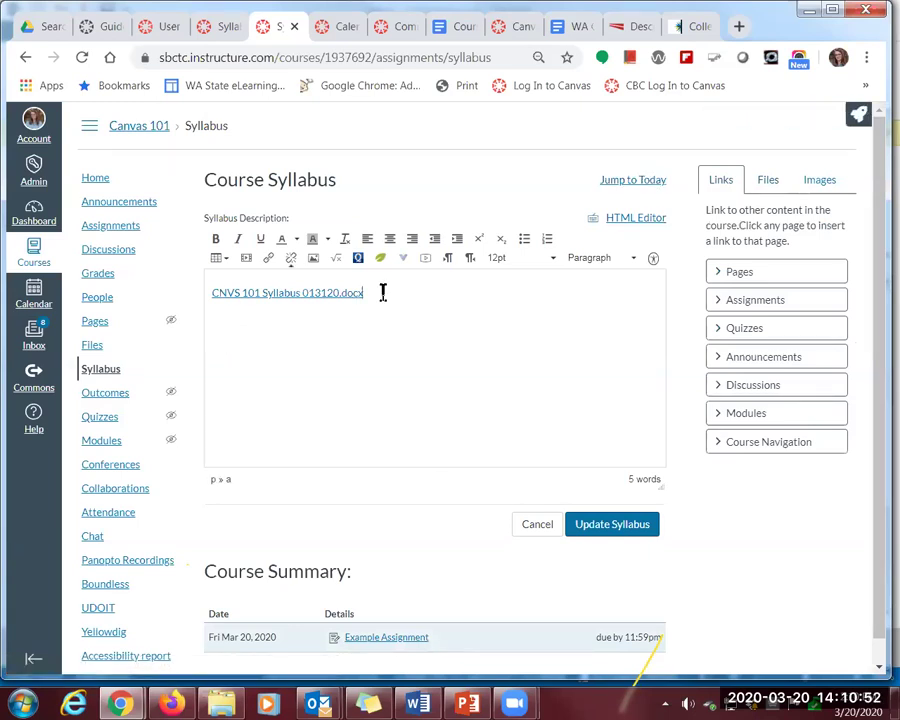
pyautogui.press('Return')
pyautogui.write('Download the Syllabus')
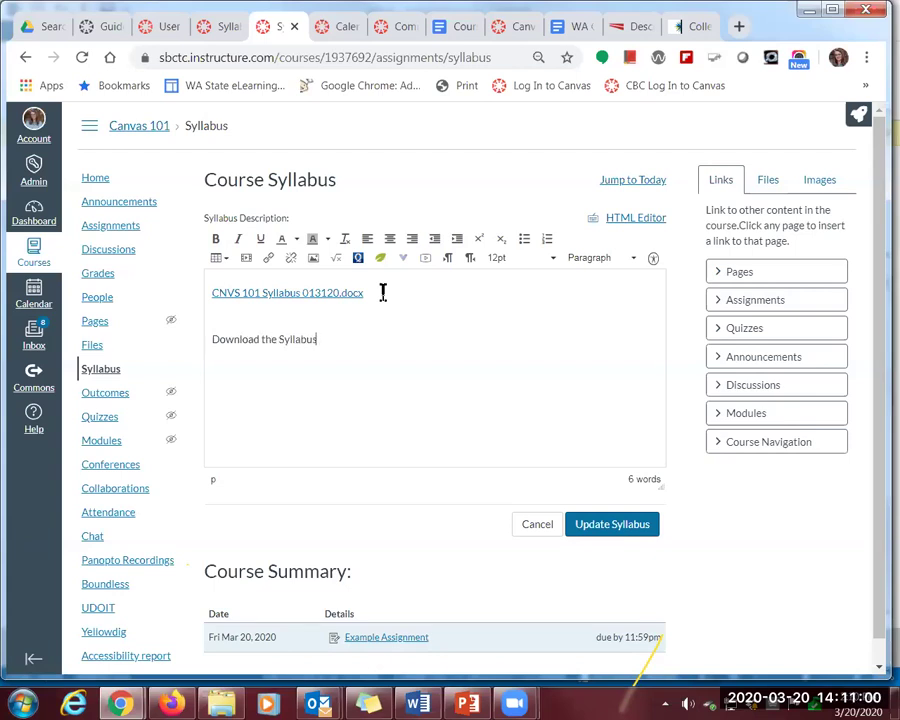
pyautogui.moveTo(211, 339); pyautogui.dragTo(315, 340)
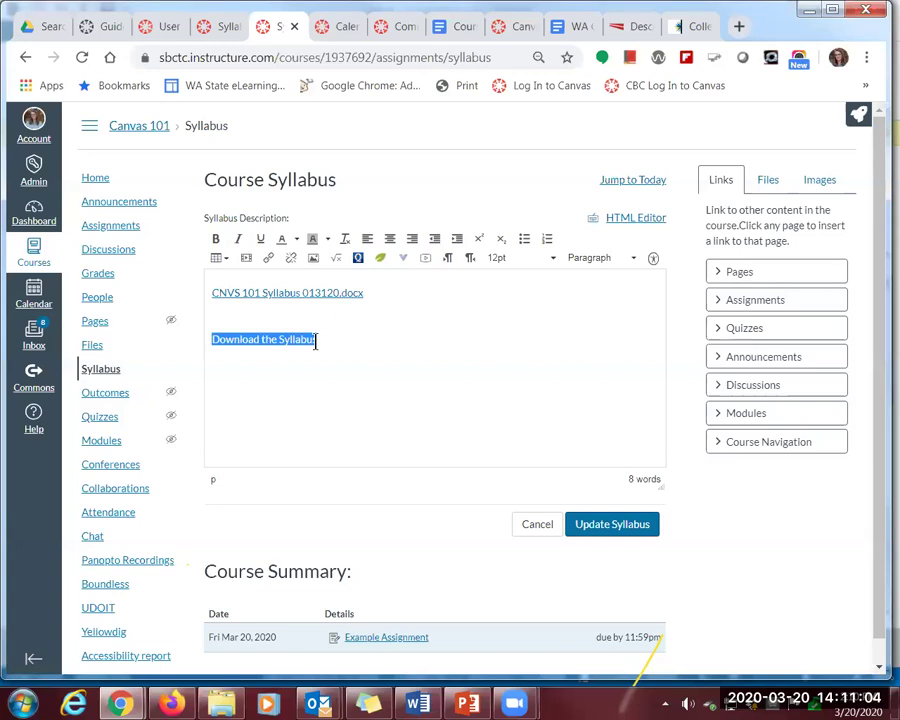
pyautogui.click(767, 189)
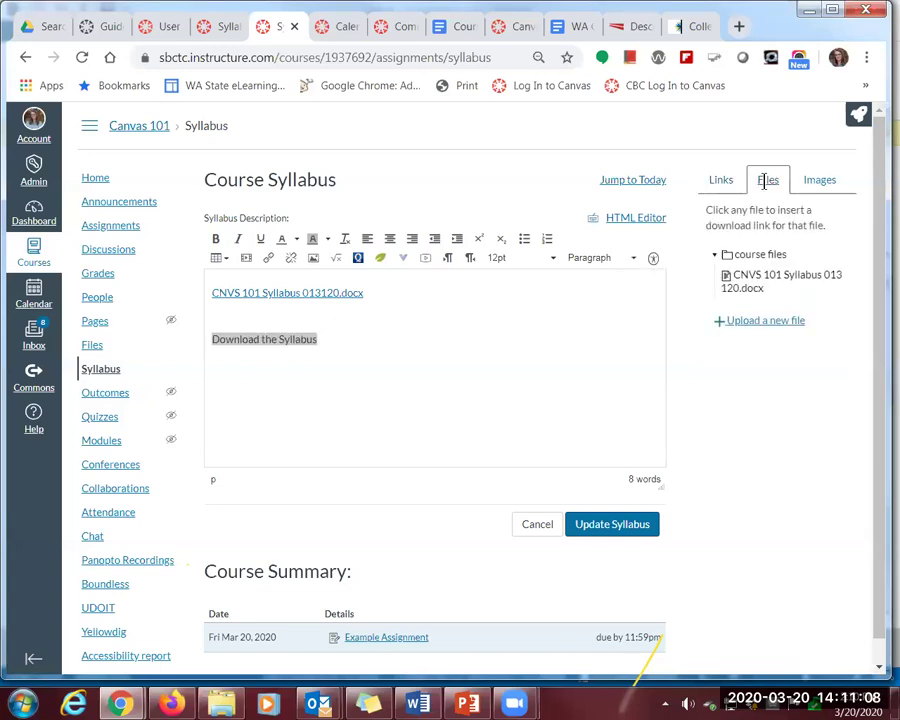
pyautogui.click(748, 287)
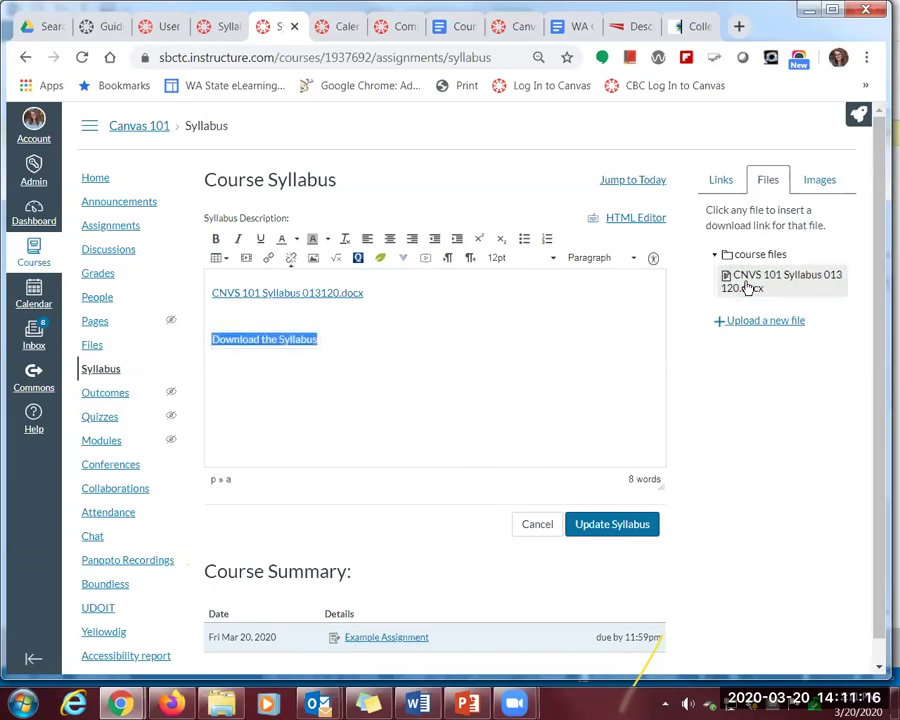
pyautogui.click(332, 350)
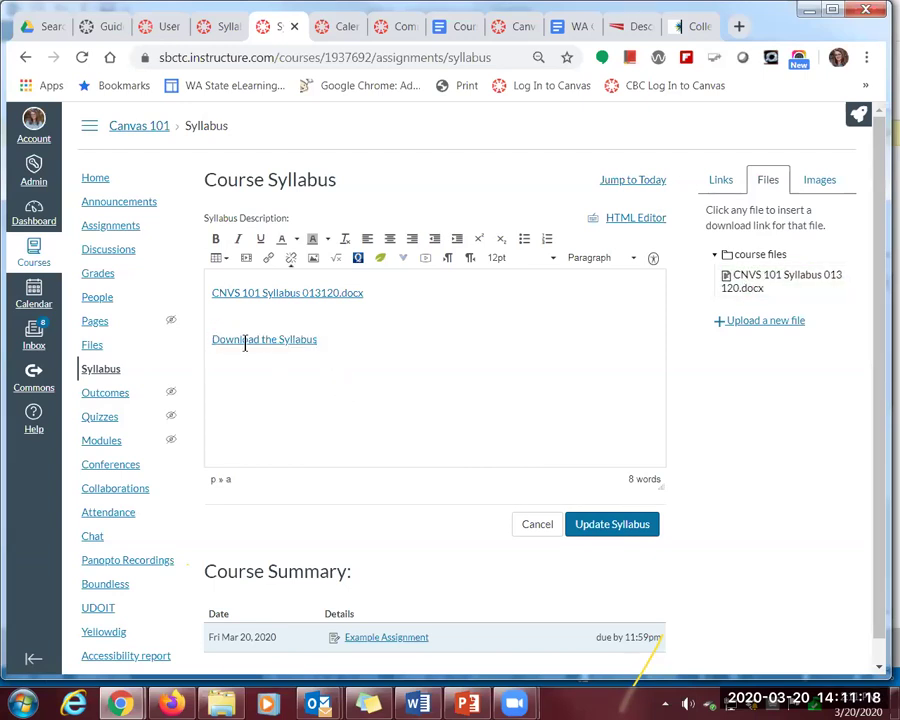
# Make both the "Download the Syllabus" link and the CNVS 101 Syllabus 013120.docx link bold
pyautogui.keyDown('shift'); pyautogui.click(206, 339); pyautogui.keyUp('shift')
pyautogui.click(216, 239)
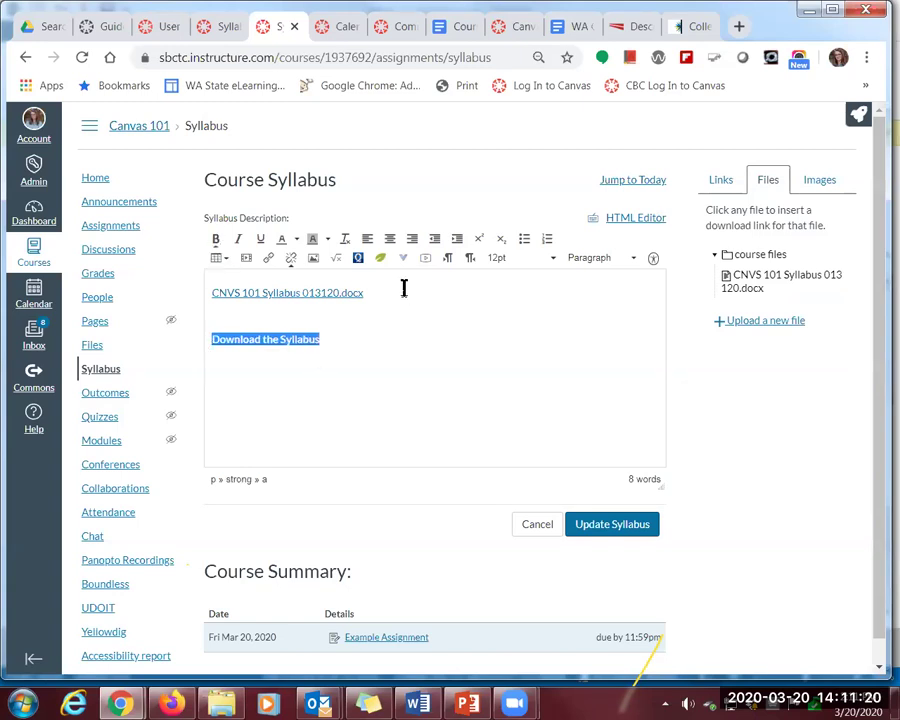
pyautogui.moveTo(376, 293); pyautogui.dragTo(204, 296)
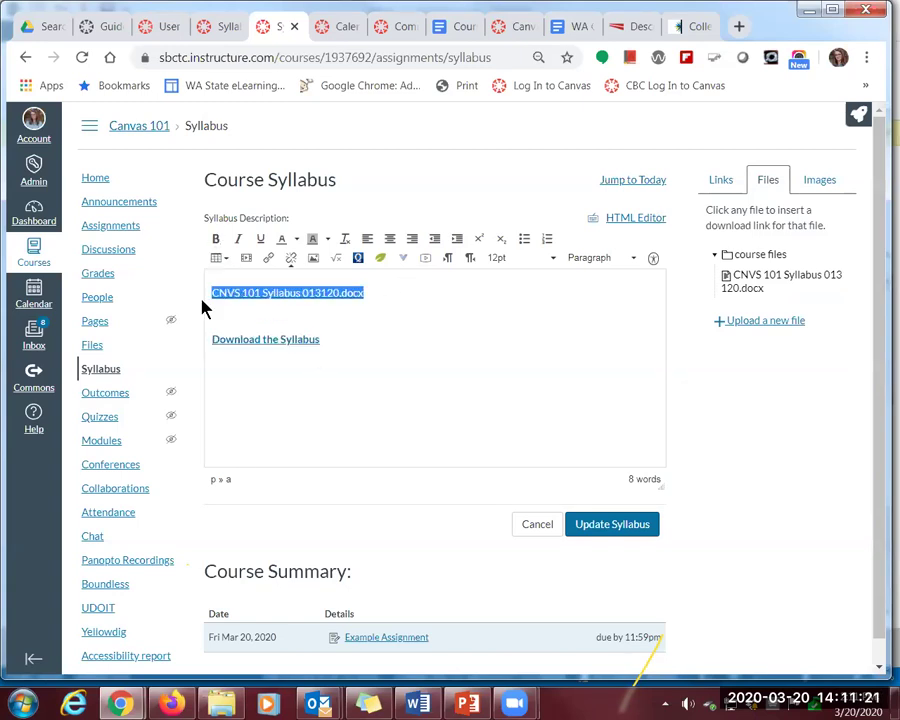
pyautogui.click(216, 239)
pyautogui.click(402, 376)
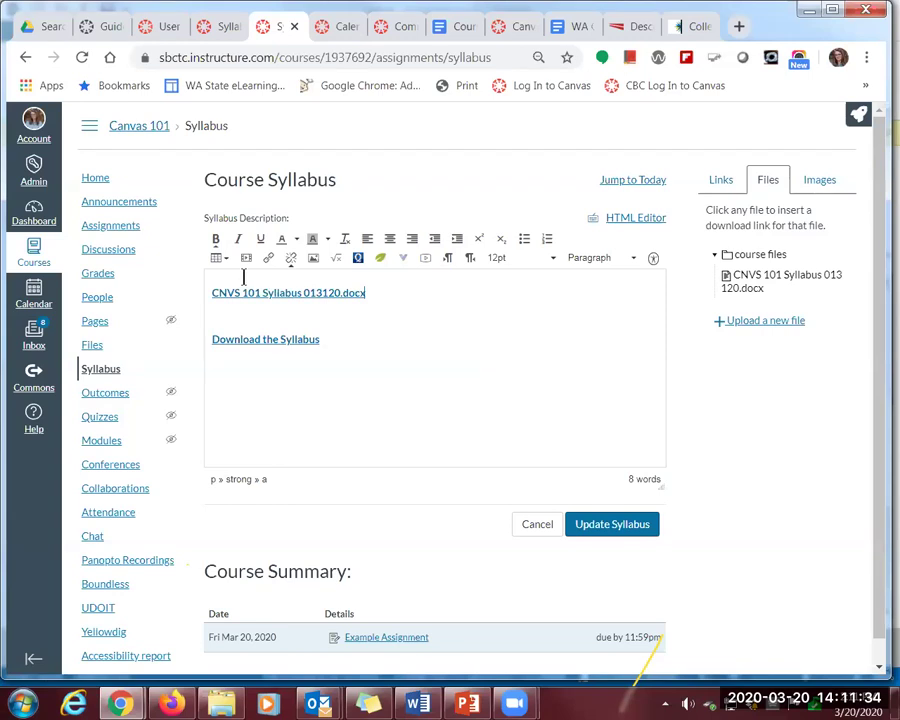
# Add the filler lines "jshfakdshfkjhdsa", "hjhshdahsd" and "ASJHJDHKJHASD" above the document link and update the syllabus
pyautogui.click(209, 292)
pyautogui.press('Return')
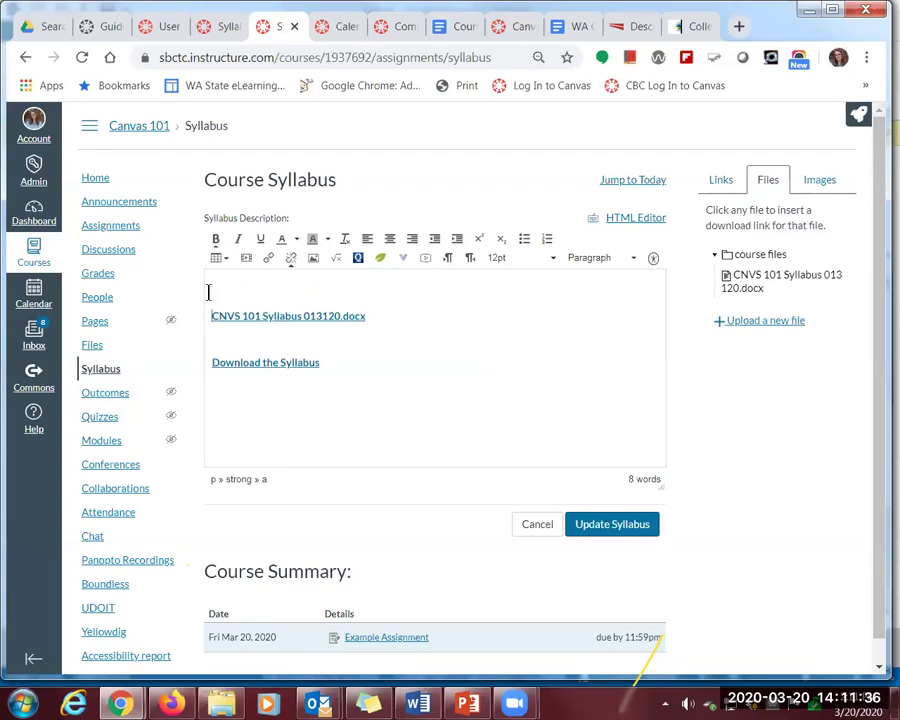
pyautogui.write('jshfakdshfkjhlsa')
pyautogui.press('Return')
pyautogui.write('hjhshdahsd')
pyautogui.press('Return')
pyautogui.write('ASJHJDHKJHASD')
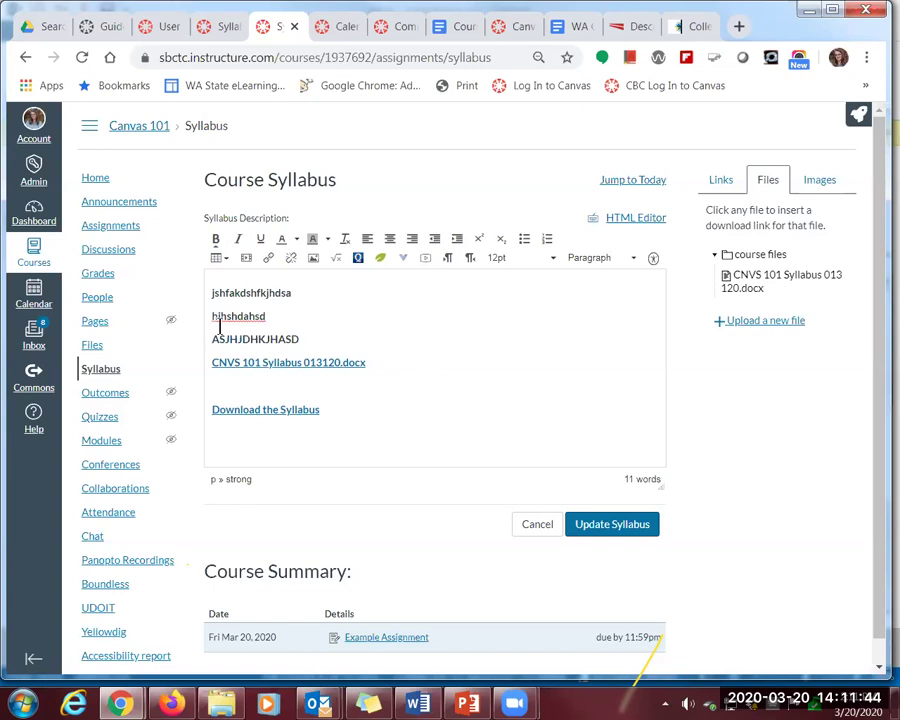
pyautogui.click(604, 536)
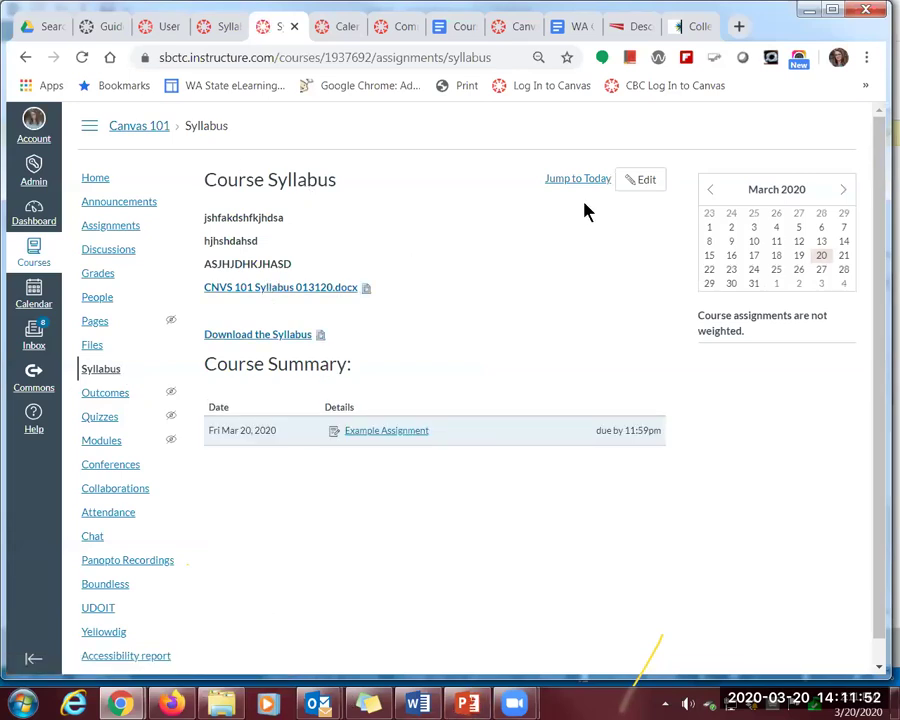
# Set the "Download the Syllabus" link to auto-open its inline preview and update the syllabus
pyautogui.click(643, 184)
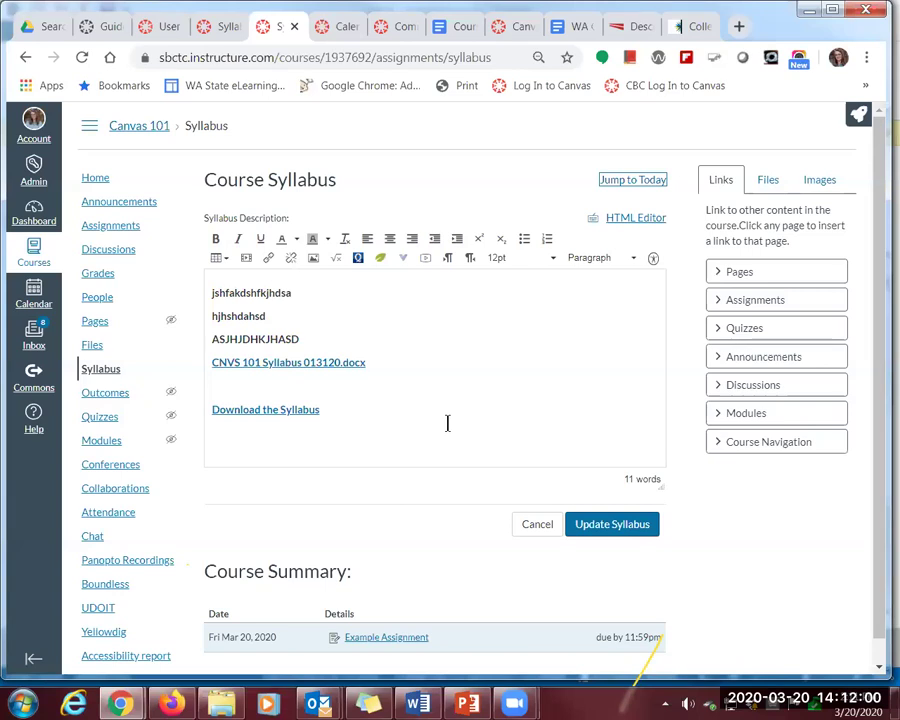
pyautogui.click(248, 409)
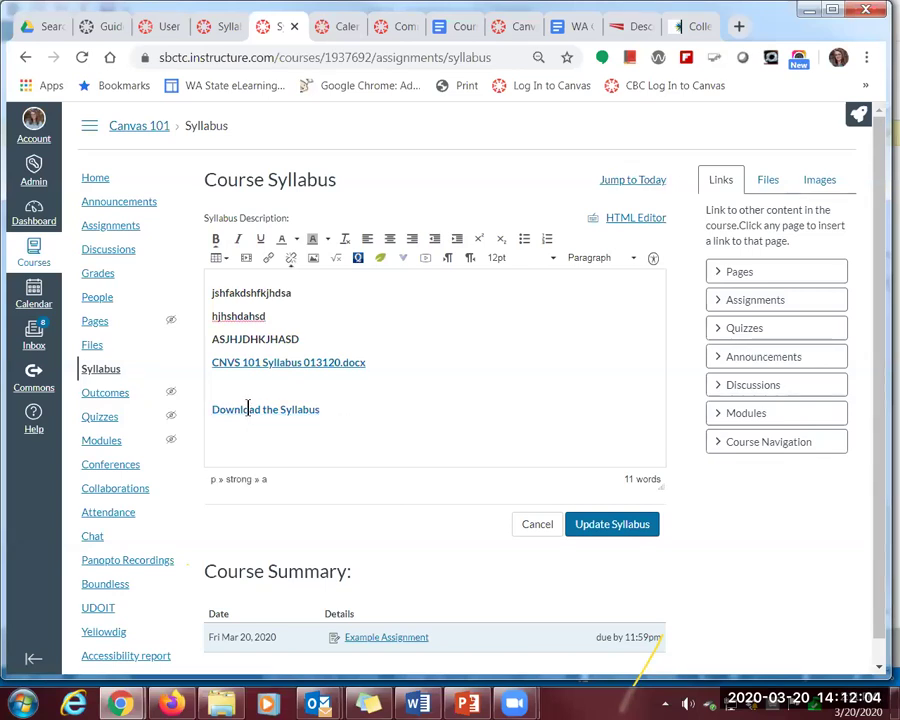
pyautogui.click(273, 262)
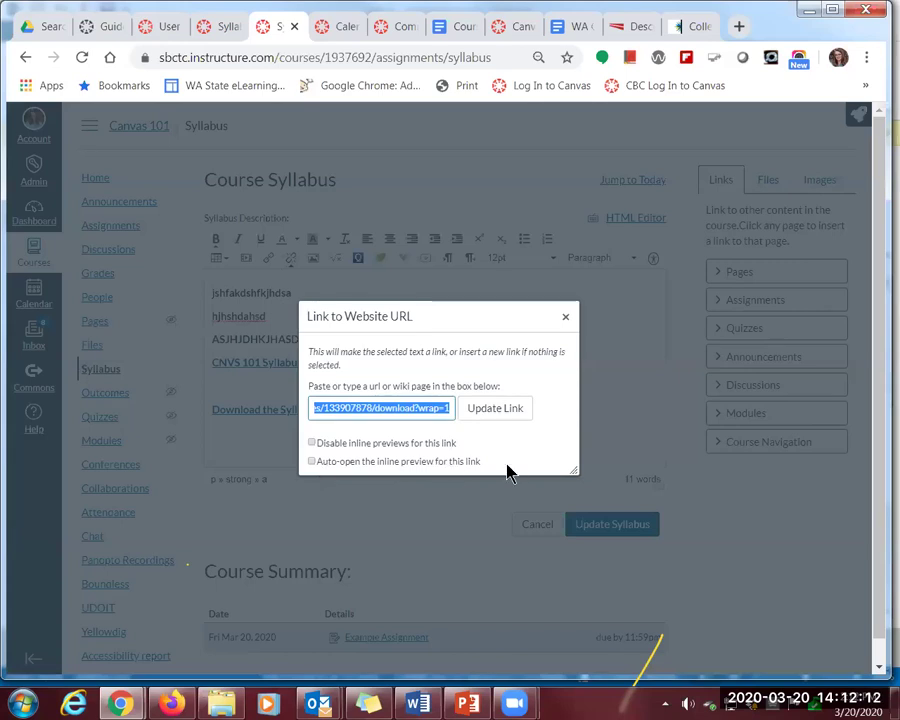
pyautogui.click(312, 463)
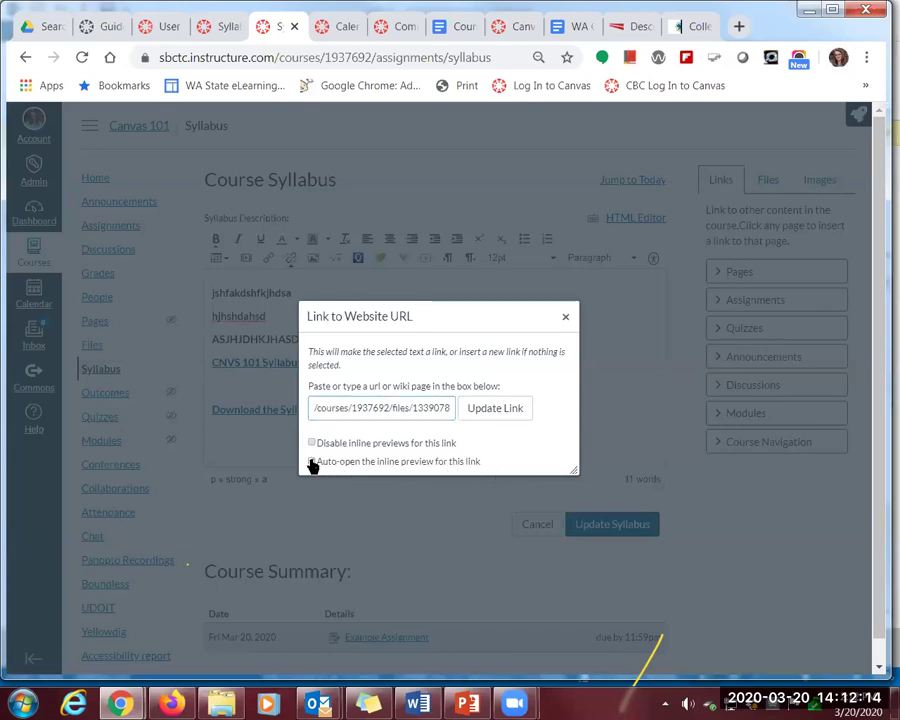
pyautogui.click(493, 414)
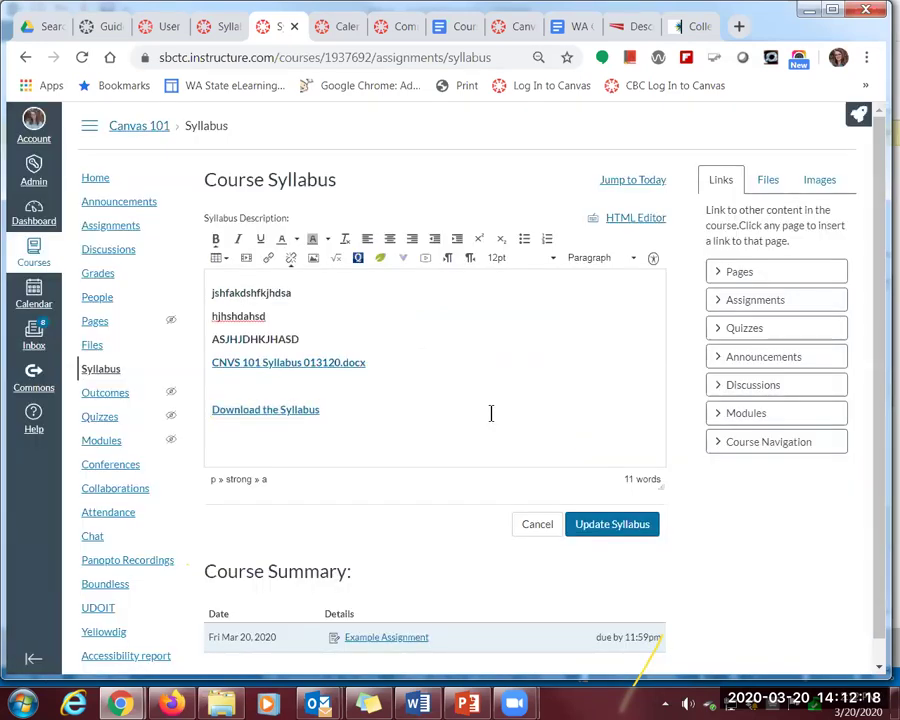
pyautogui.click(622, 524)
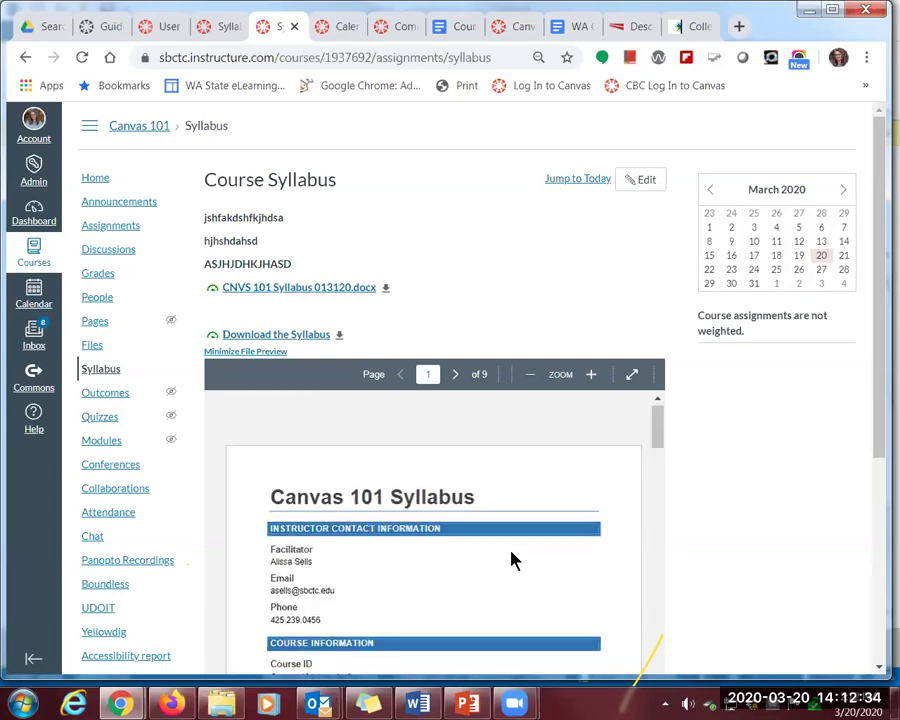
# Examine the embedded syllabus preview in the demo course and compare it with the printable syllabus link in the CNVS 101 course
pyautogui.scroll(-3, 512, 552)
pyautogui.scroll(3, 515, 553)
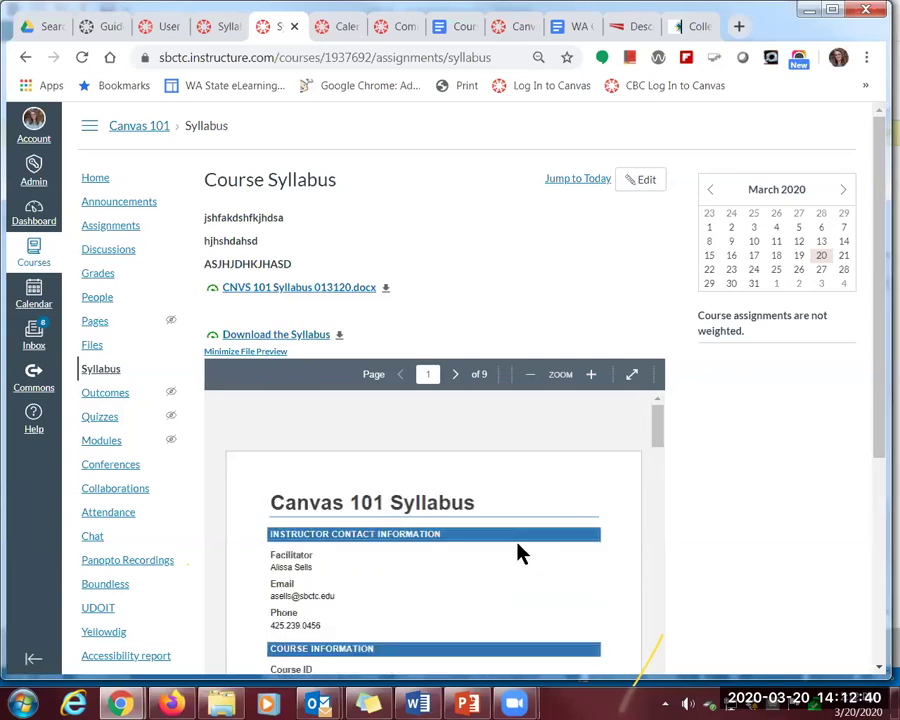
pyautogui.click(227, 33)
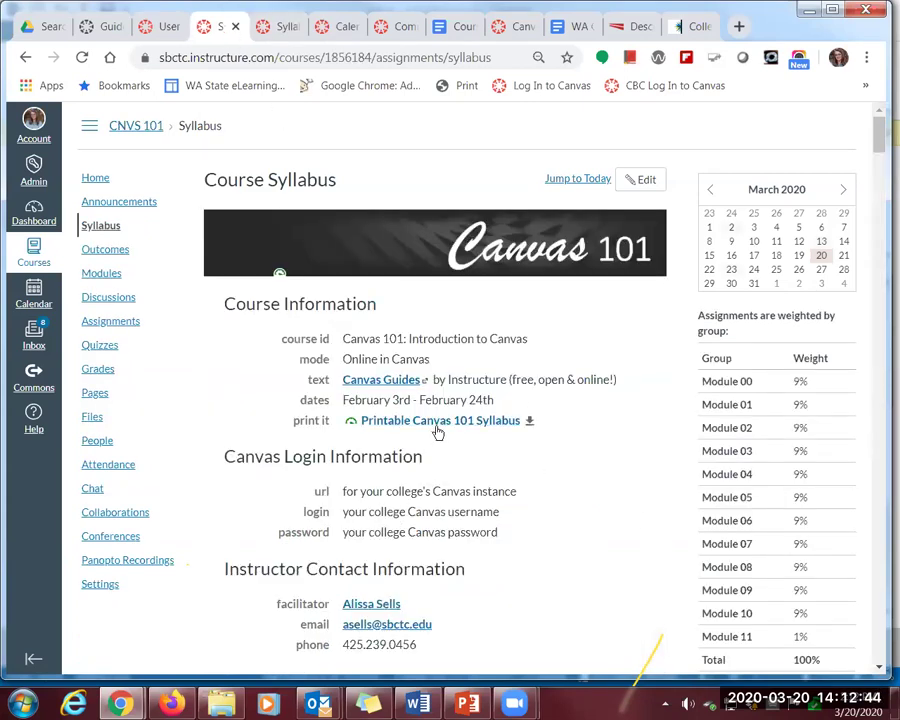
pyautogui.click(286, 30)
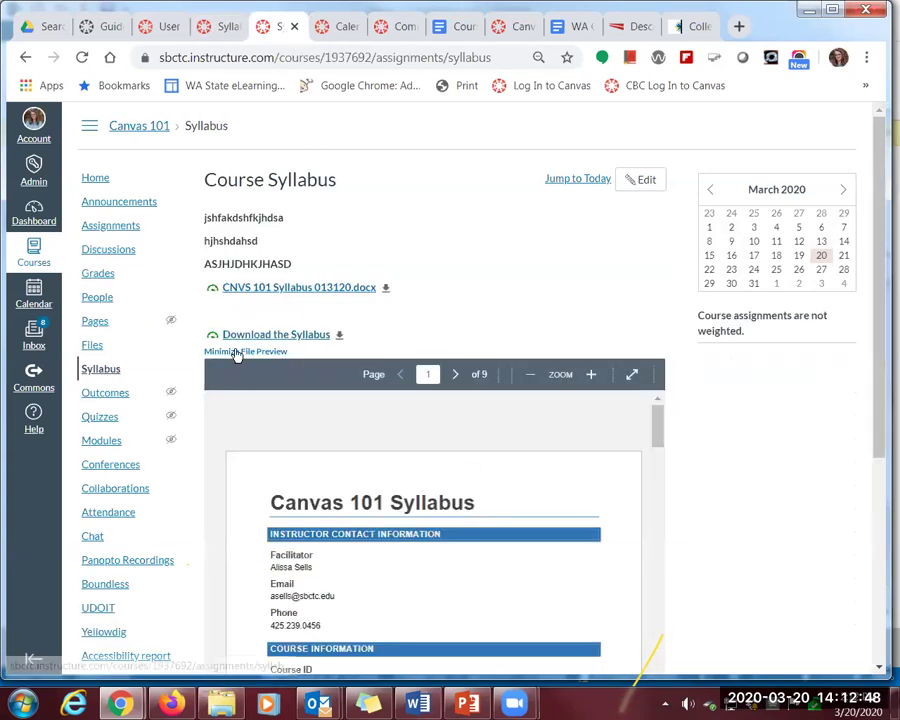
pyautogui.moveTo(658, 432)
pyautogui.mouseDown()
pyautogui.moveTo(673, 587)
pyautogui.moveTo(669, 424)
pyautogui.mouseUp()
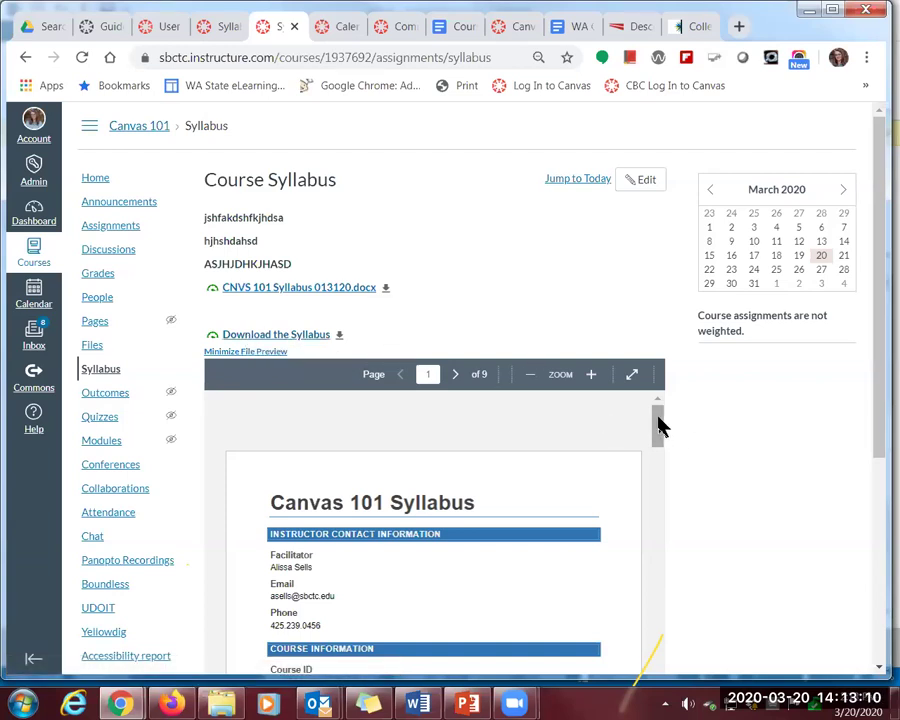
# Review the CNVS 101 course's syllabus down to its Course Summary and open that course's home page
pyautogui.click(225, 30)
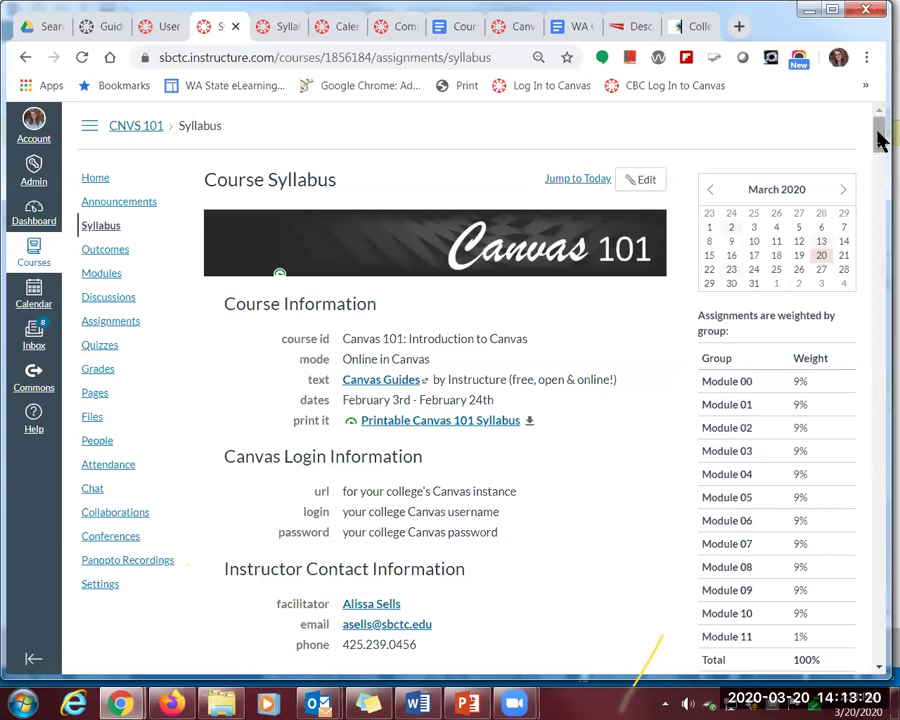
pyautogui.moveTo(878, 137); pyautogui.dragTo(880, 627)
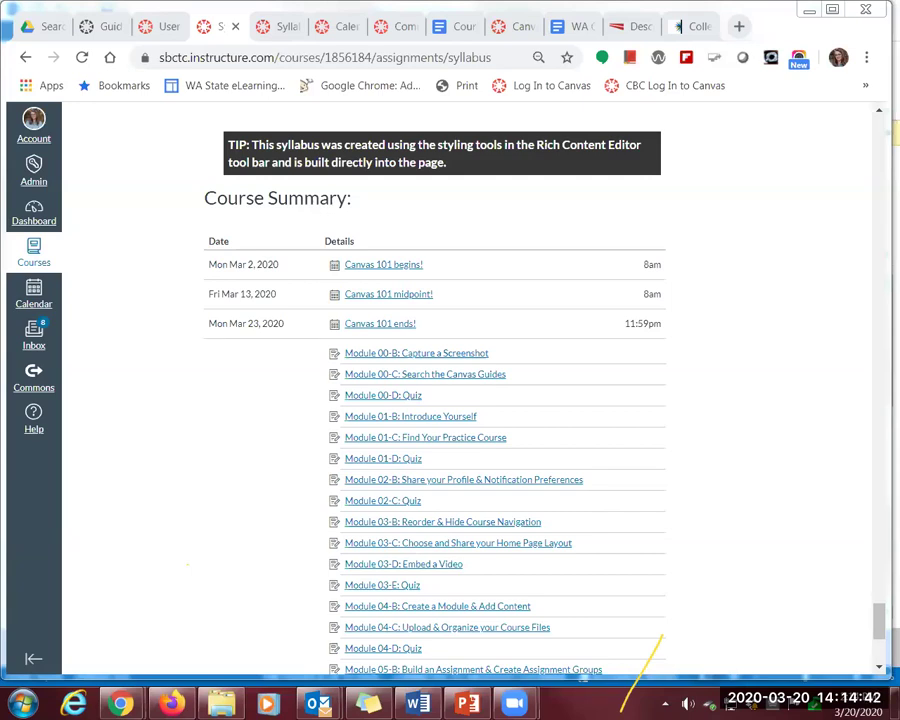
pyautogui.moveTo(880, 628); pyautogui.dragTo(880, 133)
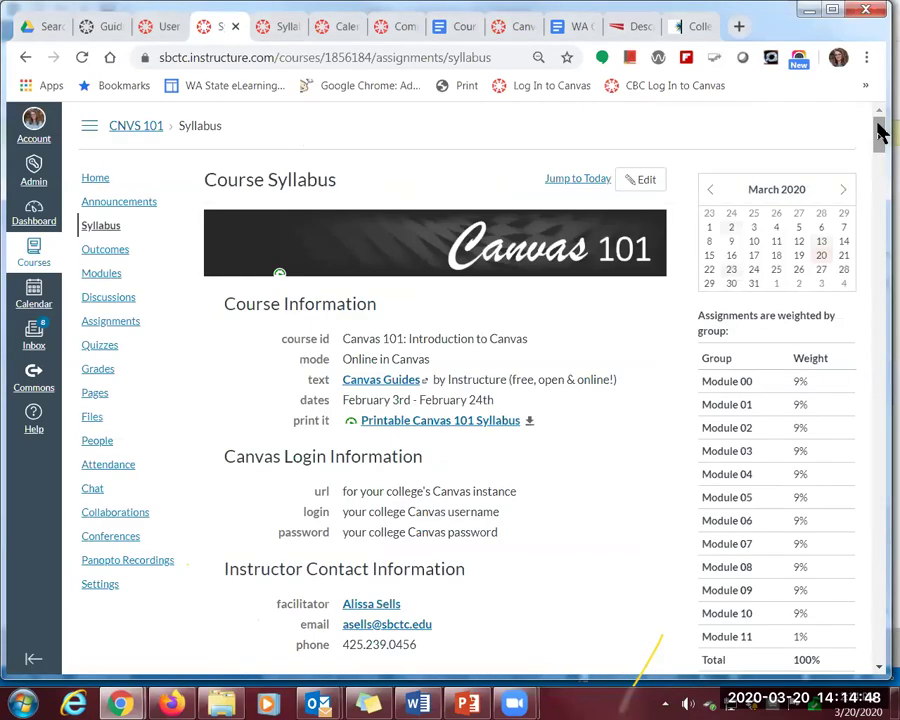
pyautogui.click(88, 180)
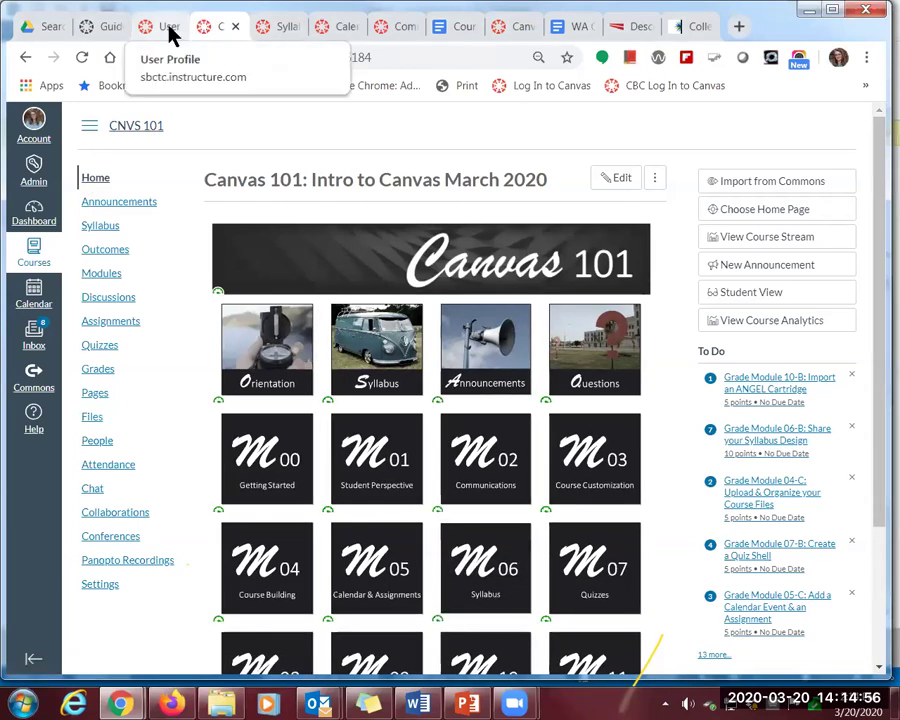
# Open the home page of the Canvas 101 demo course and examine its course navigation links down to Settings
pyautogui.click(287, 31)
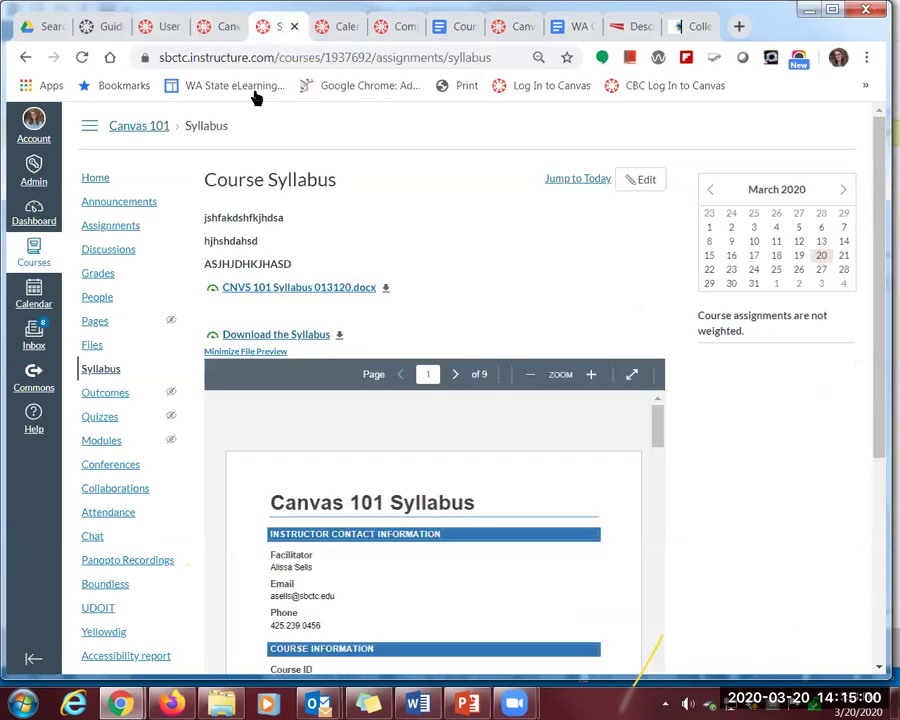
pyautogui.click(94, 180)
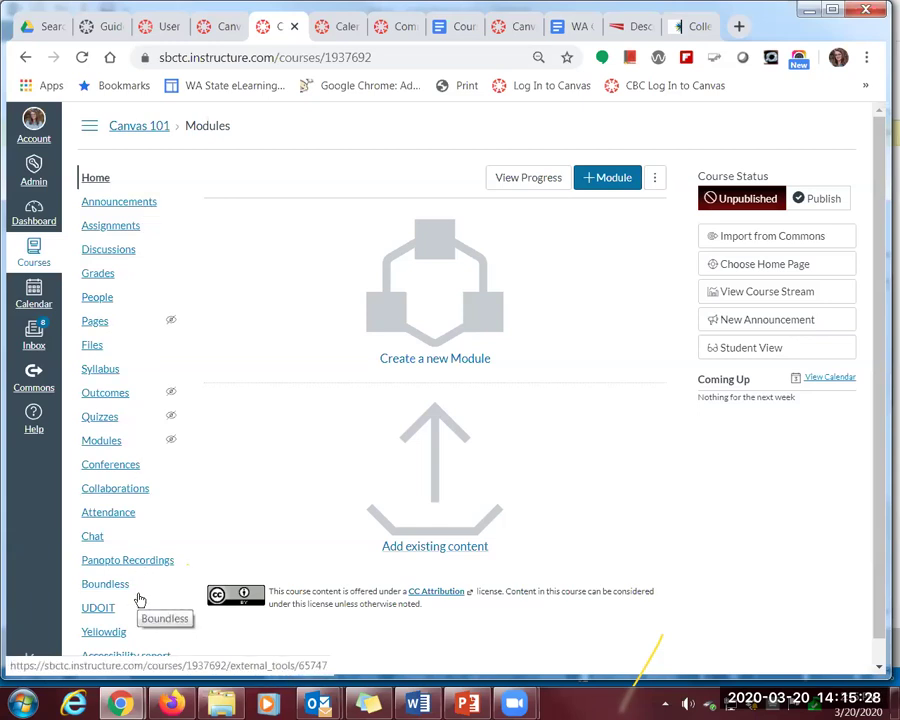
pyautogui.moveTo(172, 330)
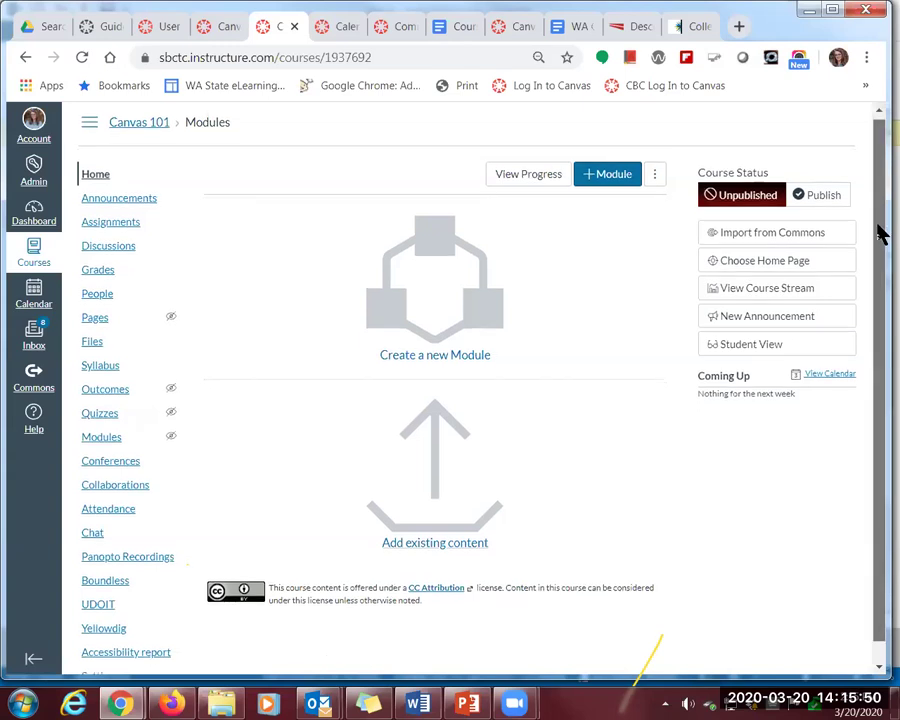
pyautogui.scroll(-1, 877, 285)
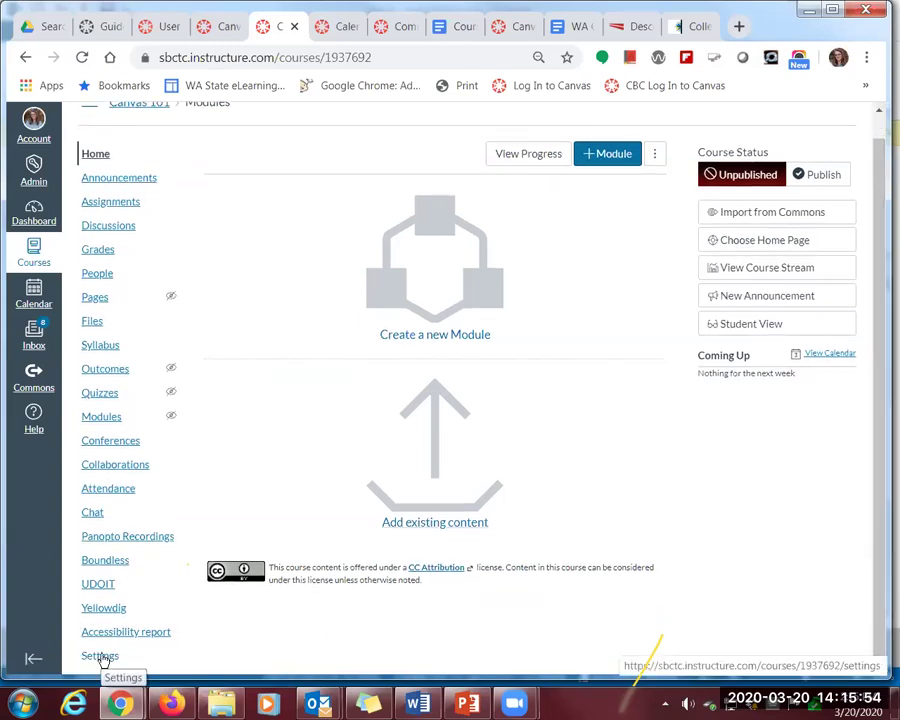
# Open the Canvas 101 demo course's navigation settings and review the items down to the ones hidden from students
pyautogui.click(101, 657)
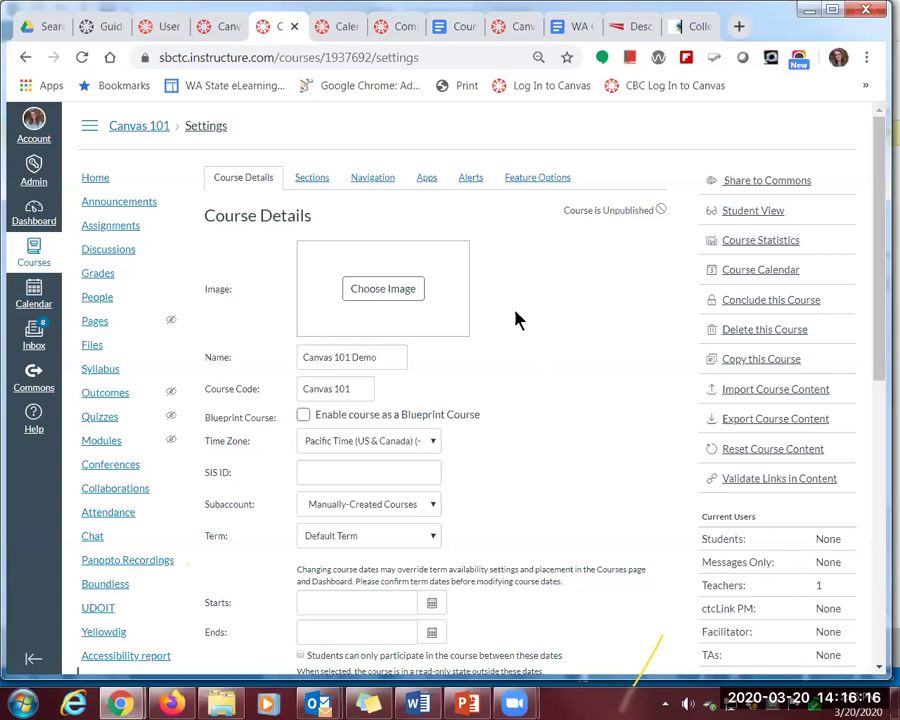
pyautogui.click(372, 177)
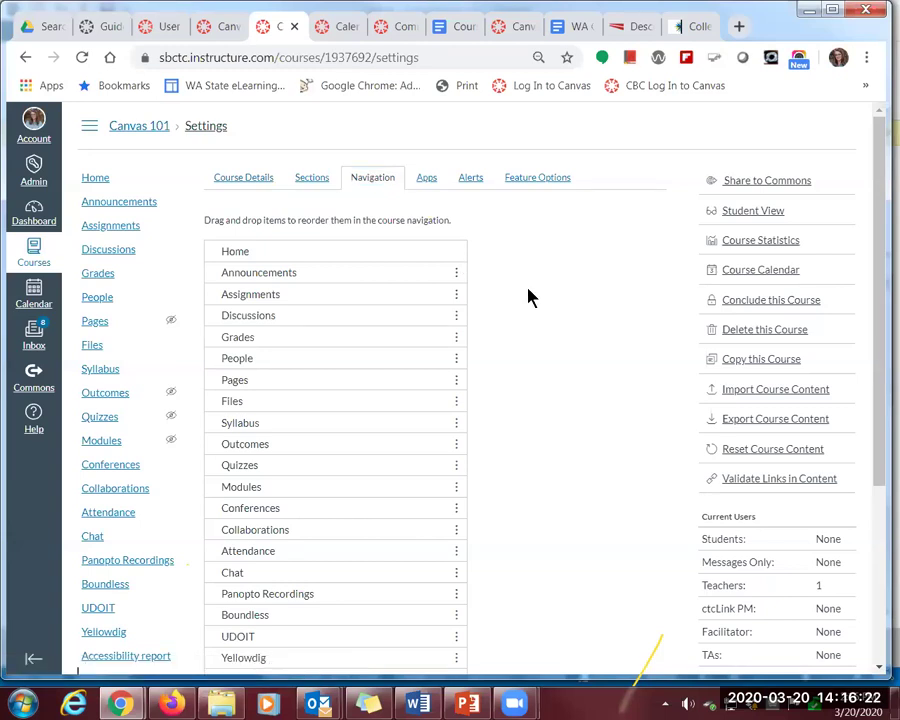
pyautogui.scroll(-2, 526, 298)
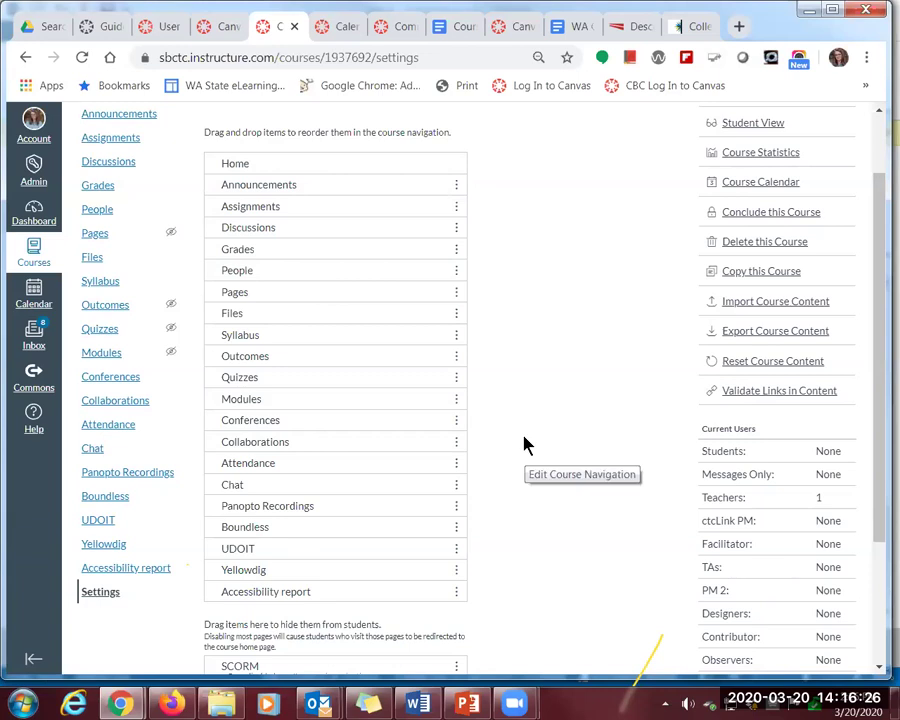
pyautogui.scroll(-4, 524, 445)
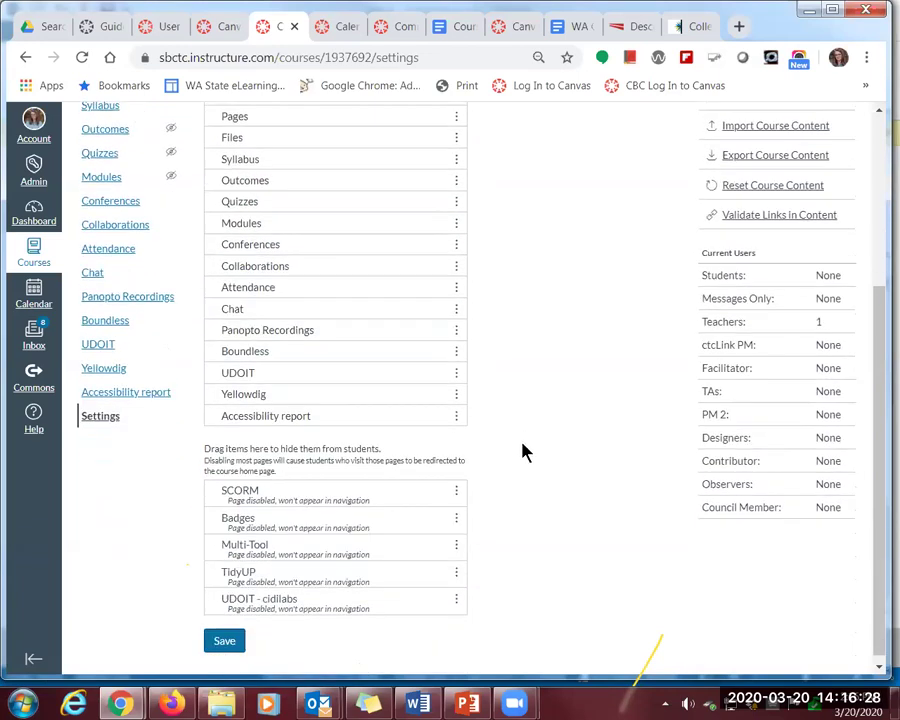
# Hide Accessibility report, Yellowdig, UDOIT, Boundless, Panopto Recordings, Chat, Attendance, Collaborations and Conferences from the demo course's student navigation
pyautogui.moveTo(263, 418); pyautogui.dragTo(252, 470)
pyautogui.moveTo(240, 387); pyautogui.dragTo(257, 450)
pyautogui.moveTo(272, 370); pyautogui.dragTo(268, 424)
pyautogui.moveTo(280, 350); pyautogui.dragTo(281, 392)
pyautogui.moveTo(269, 325); pyautogui.dragTo(273, 372)
pyautogui.moveTo(268, 303); pyautogui.dragTo(268, 350)
pyautogui.moveTo(267, 281); pyautogui.dragTo(277, 334)
pyautogui.moveTo(272, 262); pyautogui.dragTo(268, 306)
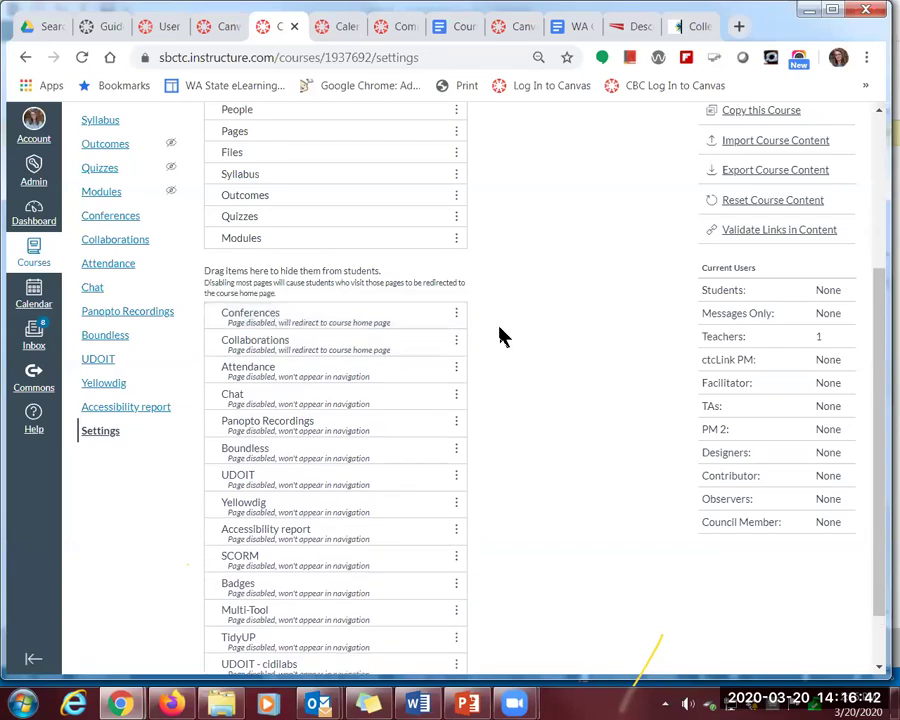
# Reorder the demo course's navigation to Home, Syllabus, Announcements, Modules, Discussions, Assignments, Quizzes, Grades, followed by the remaining items
pyautogui.scroll(3, 503, 337)
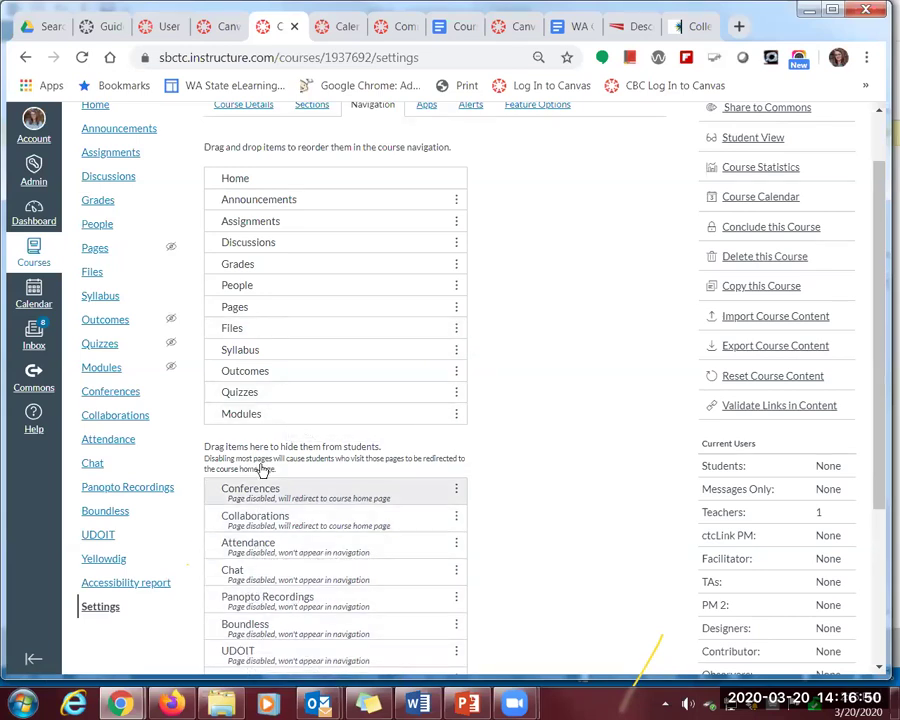
pyautogui.moveTo(261, 351); pyautogui.dragTo(264, 196)
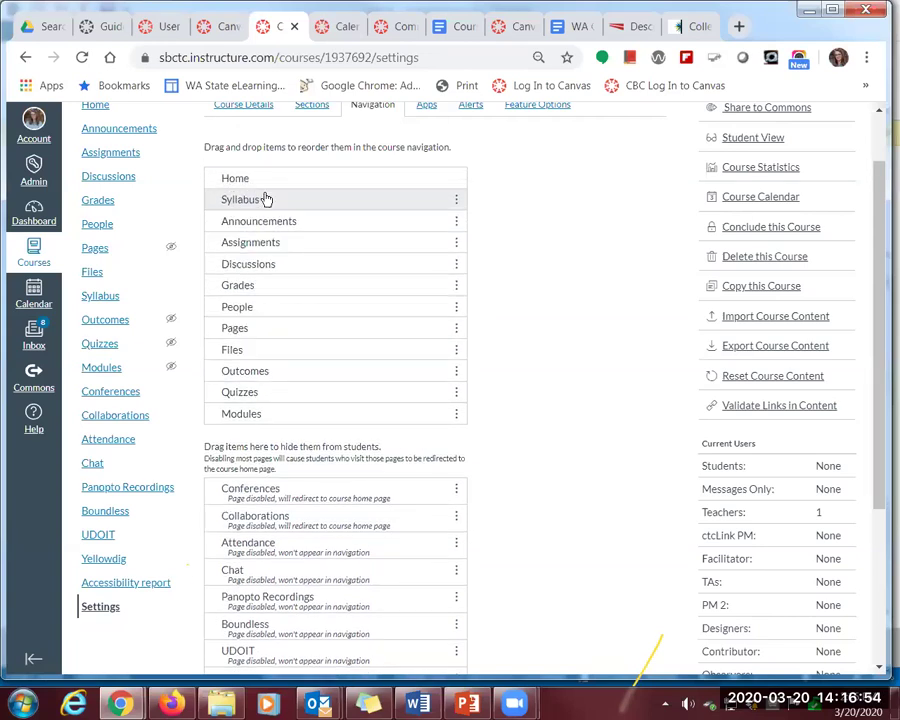
pyautogui.click(455, 204)
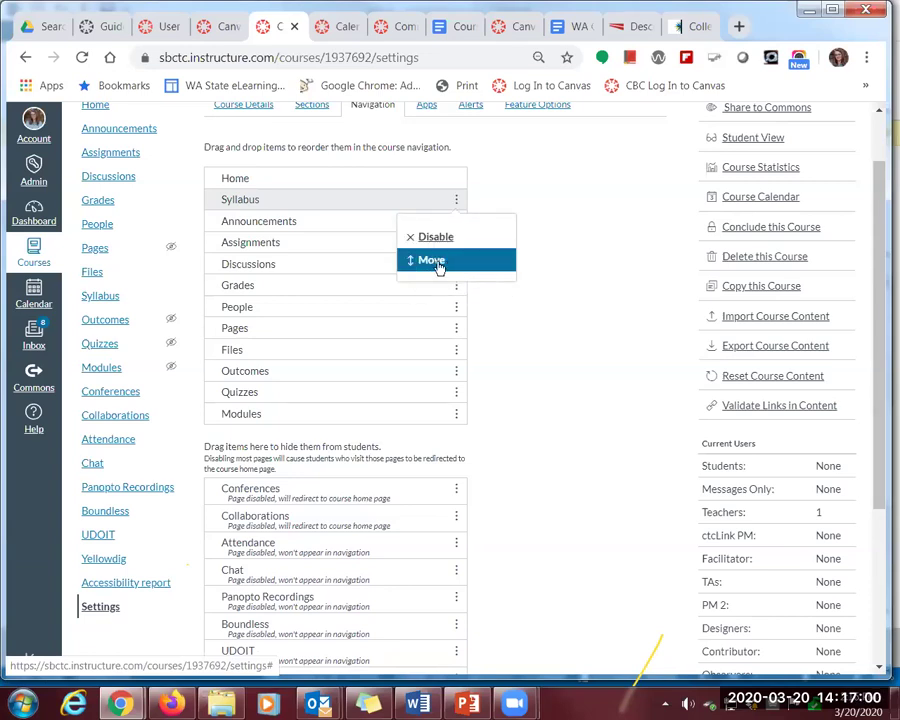
pyautogui.click(388, 446)
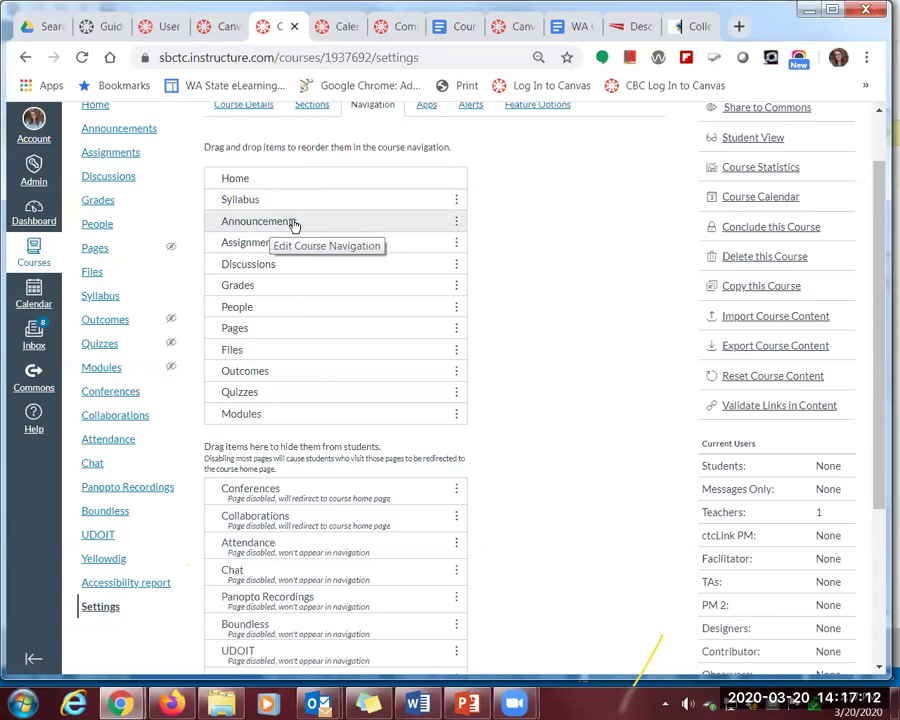
pyautogui.moveTo(240, 414); pyautogui.dragTo(258, 252)
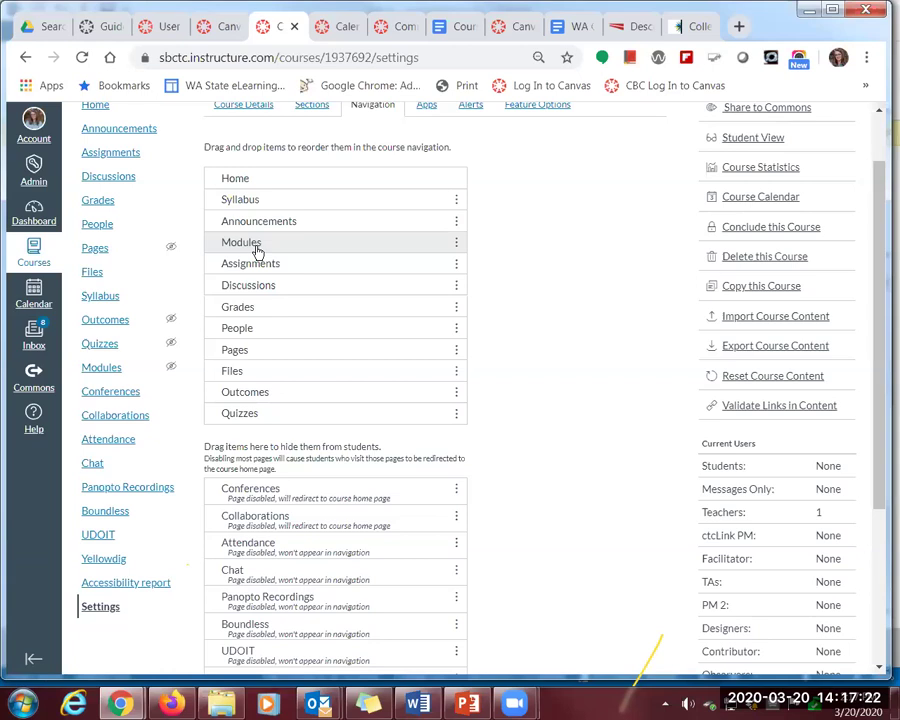
pyautogui.moveTo(247, 425); pyautogui.dragTo(253, 263)
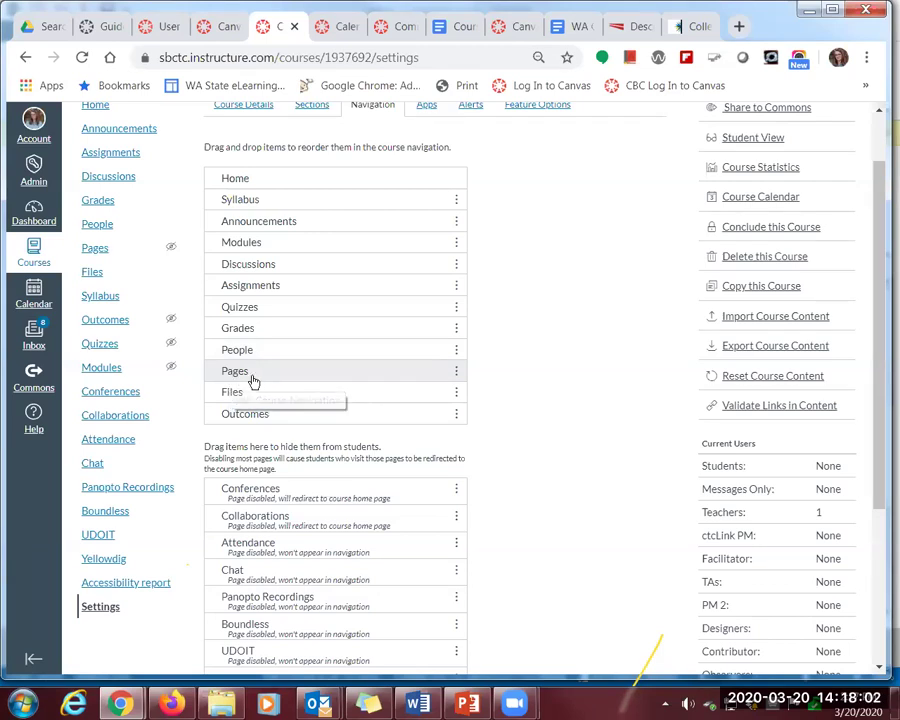
# Hide Pages, Files, People and Outcomes from students in the demo course's navigation and save the changes
pyautogui.moveTo(261, 374); pyautogui.dragTo(253, 470)
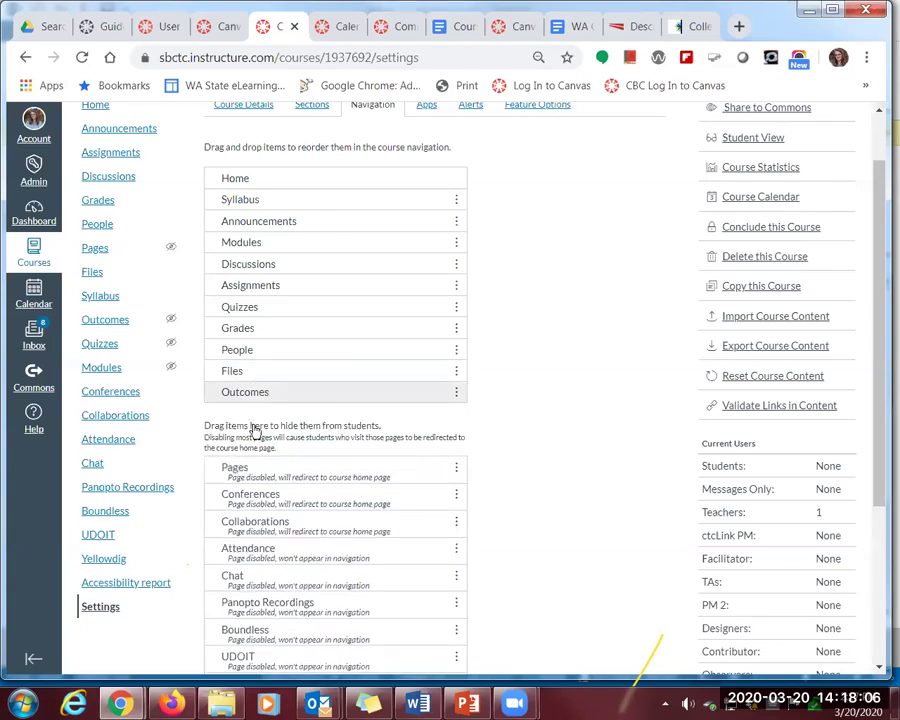
pyautogui.moveTo(241, 373); pyautogui.dragTo(252, 430)
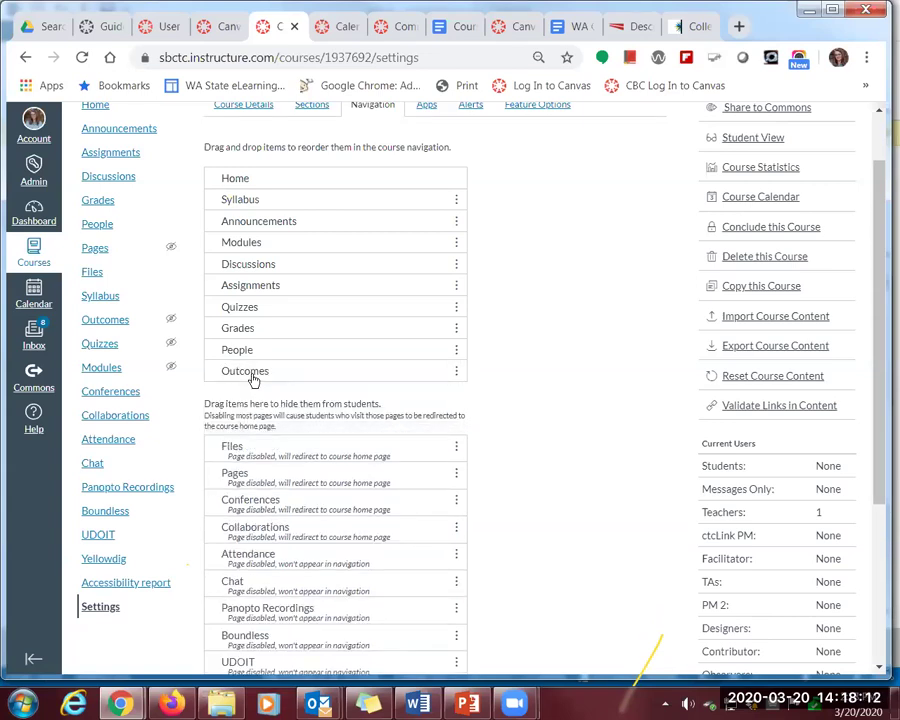
pyautogui.moveTo(234, 354); pyautogui.dragTo(237, 420)
pyautogui.moveTo(259, 348); pyautogui.dragTo(262, 396)
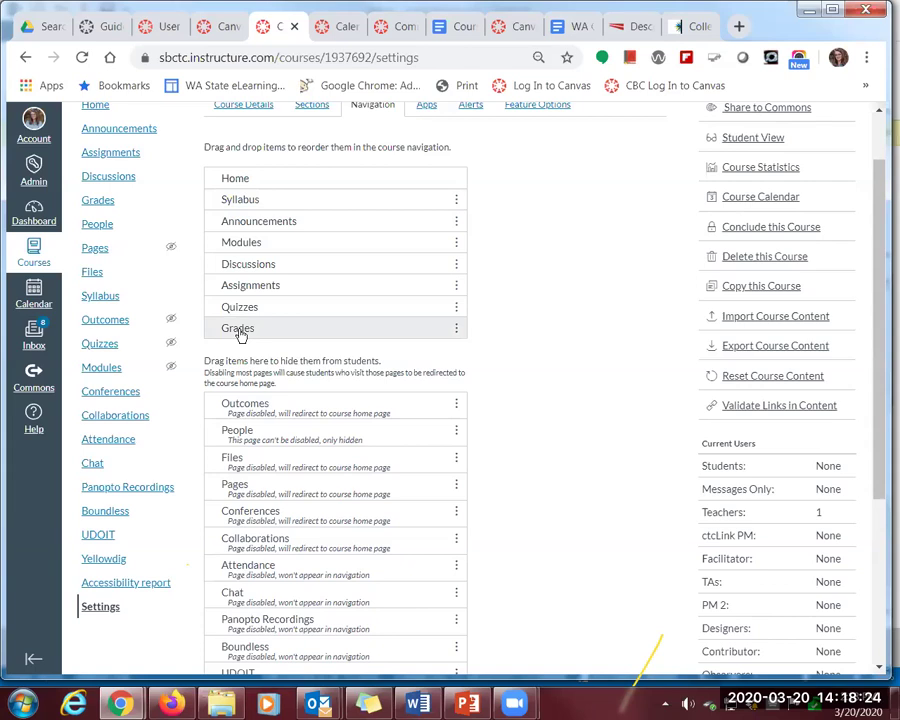
pyautogui.moveTo(878, 402); pyautogui.dragTo(875, 547)
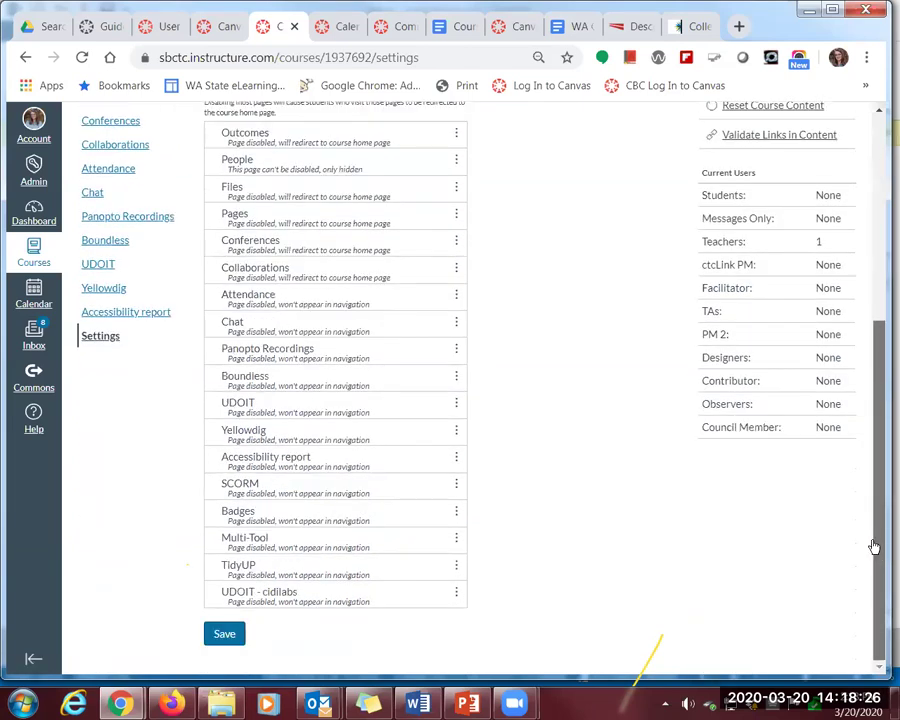
pyautogui.click(220, 638)
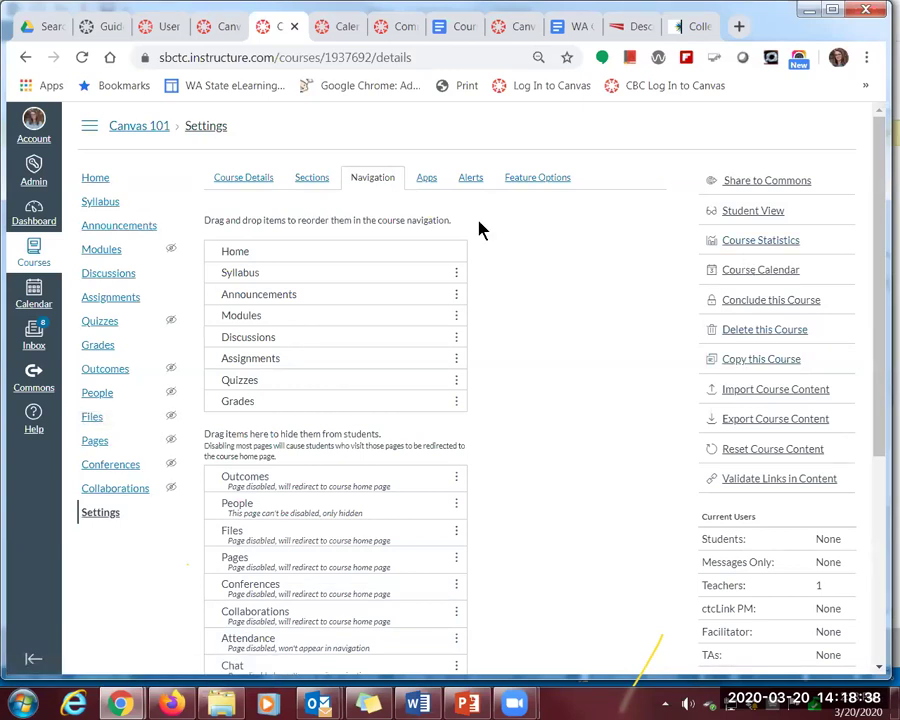
# Check the demo course's navigation in Student View, leave that view and look at the CNVS 101 course's home page
pyautogui.click(743, 214)
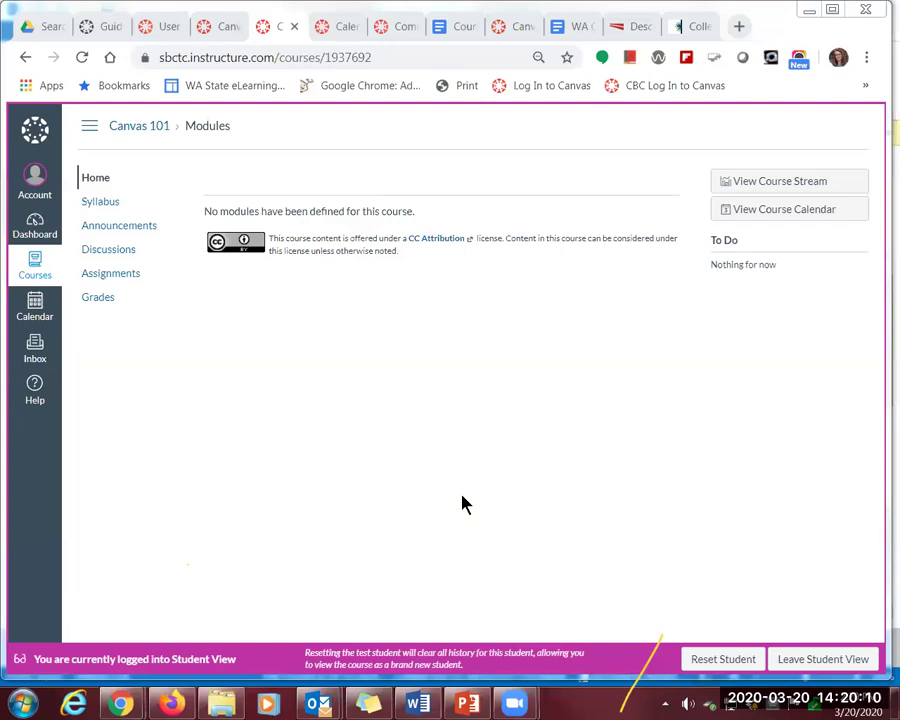
pyautogui.click(810, 660)
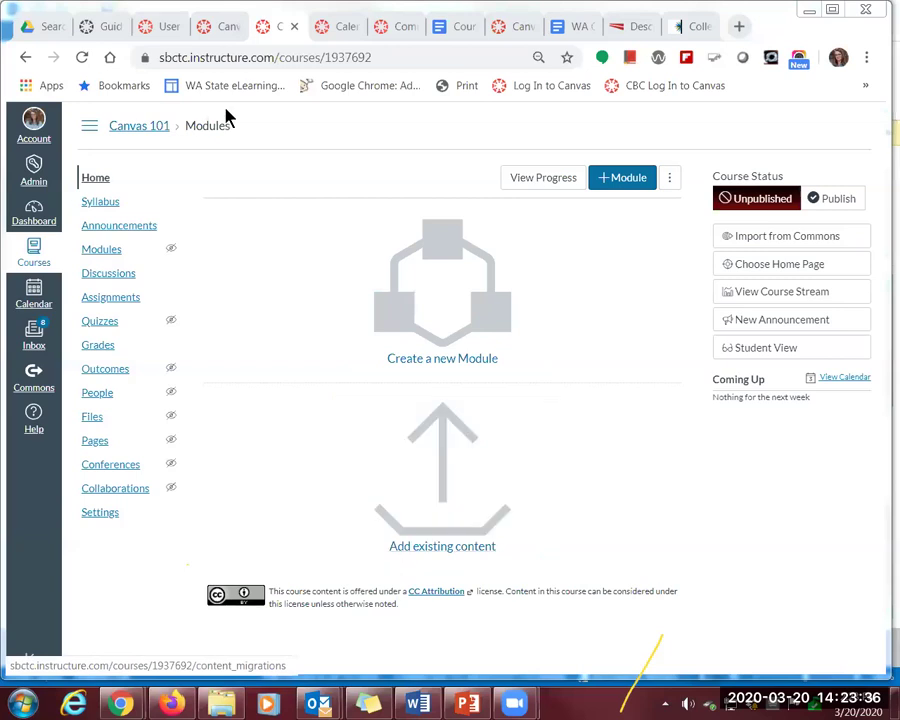
pyautogui.click(222, 30)
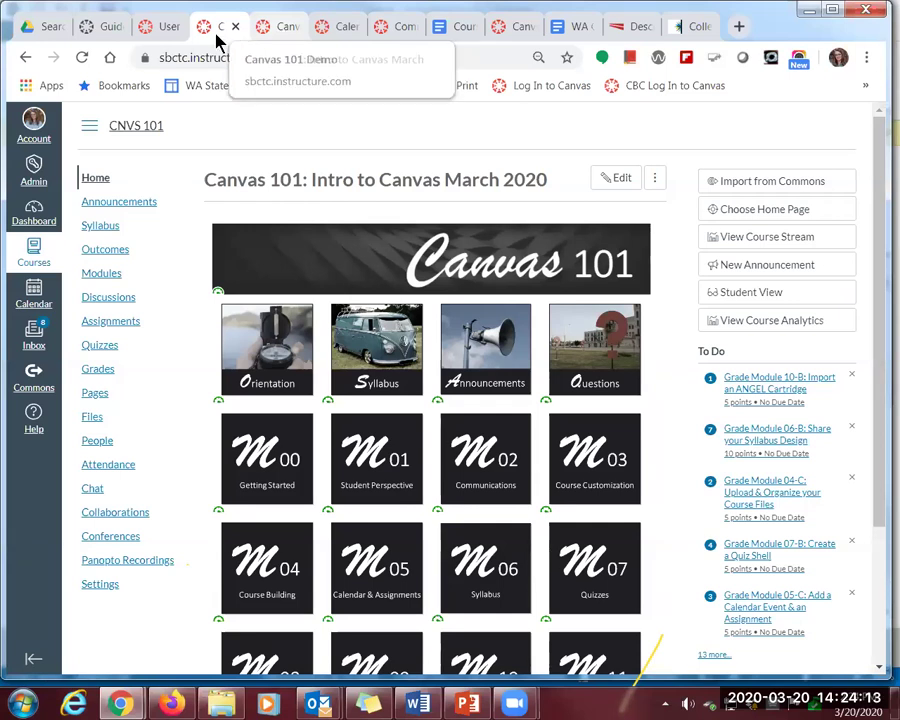
# Try the Syllabus, Assignments List, Course Activity Stream and Course Modules home page options in the demo course, then cancel without saving
pyautogui.click(281, 30)
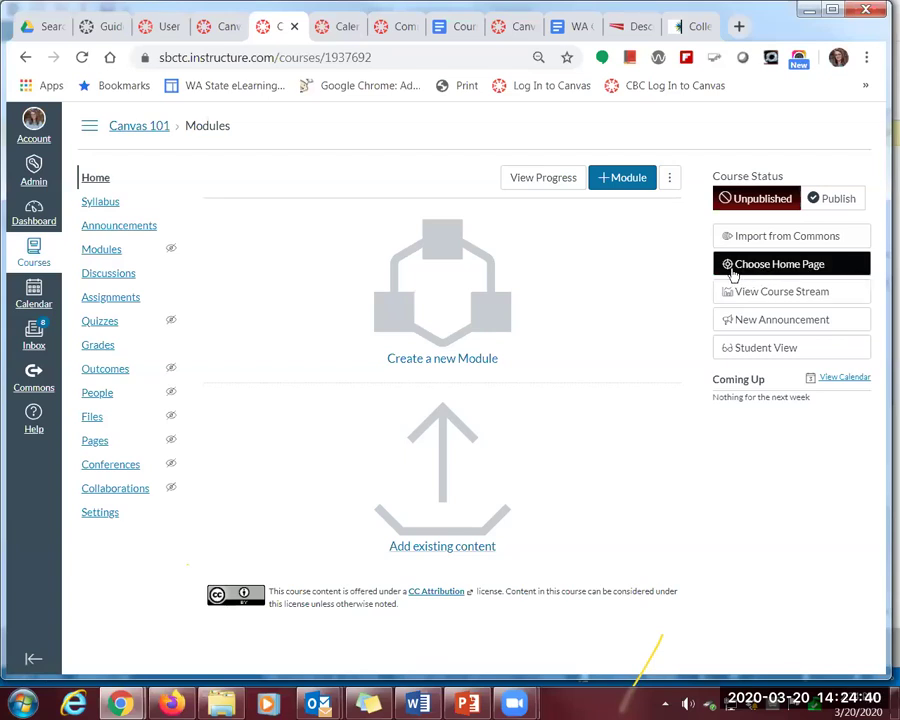
pyautogui.click(801, 266)
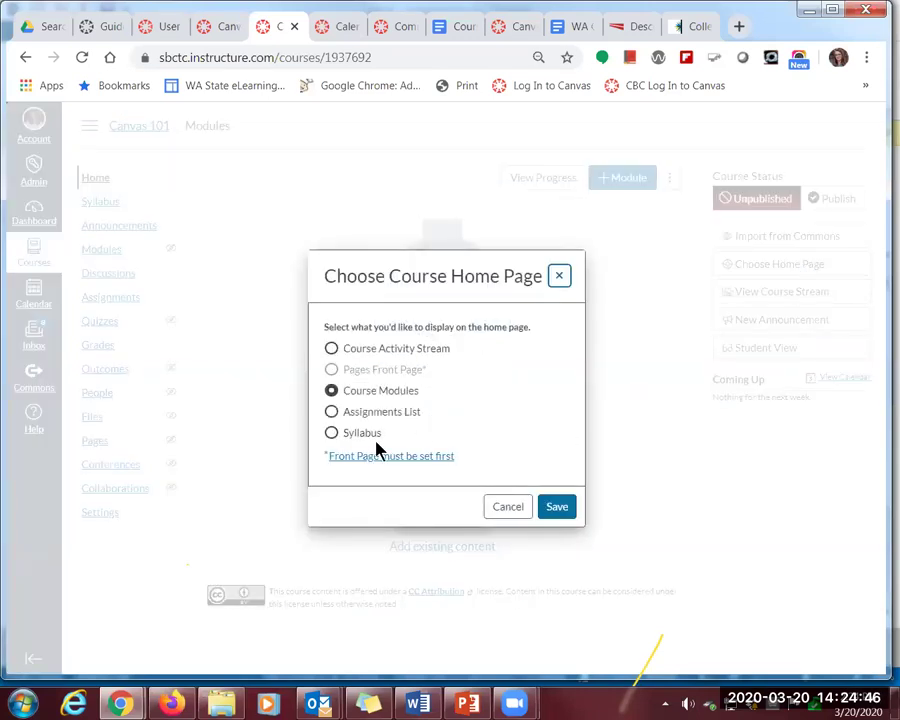
pyautogui.click(332, 435)
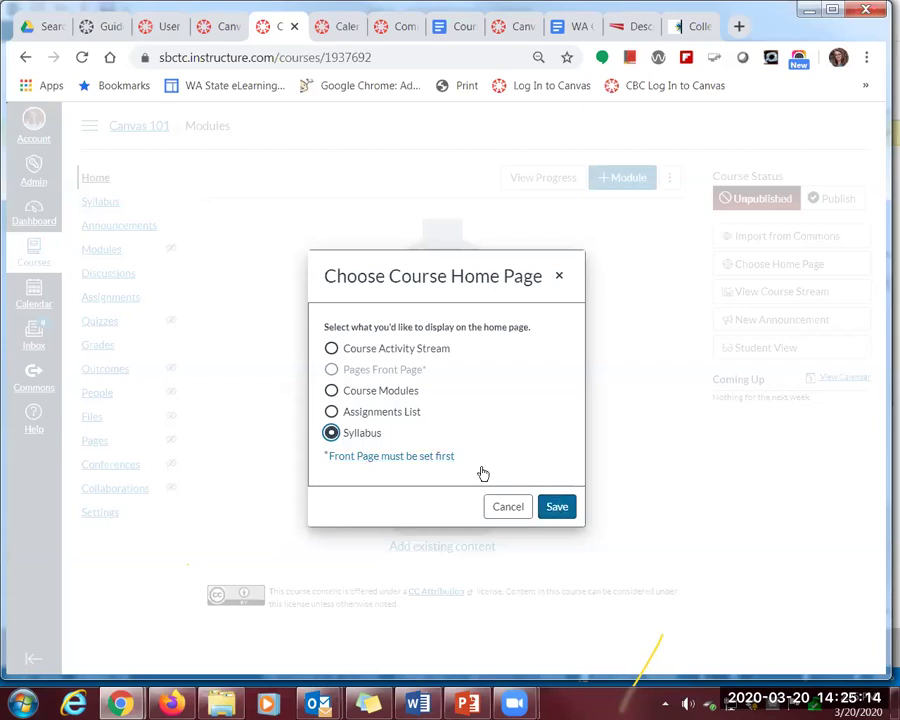
pyautogui.click(332, 413)
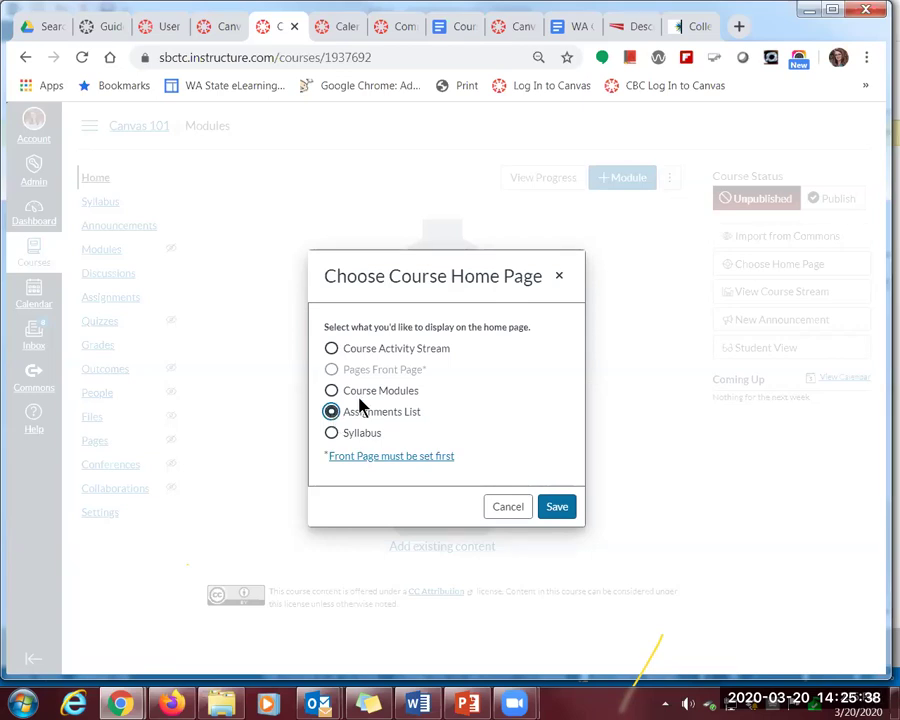
pyautogui.click(331, 350)
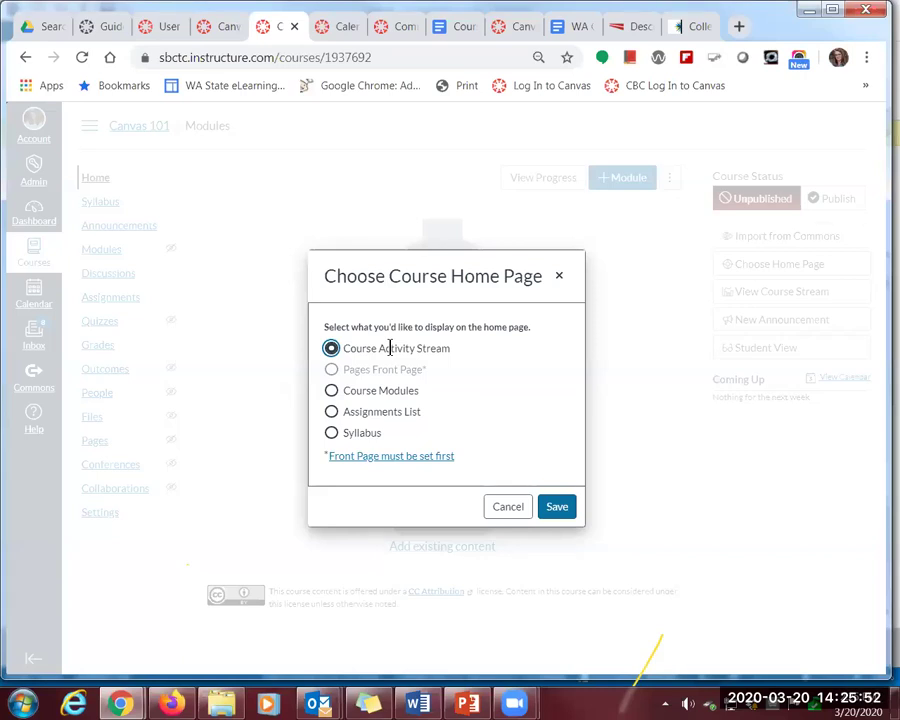
pyautogui.click(331, 393)
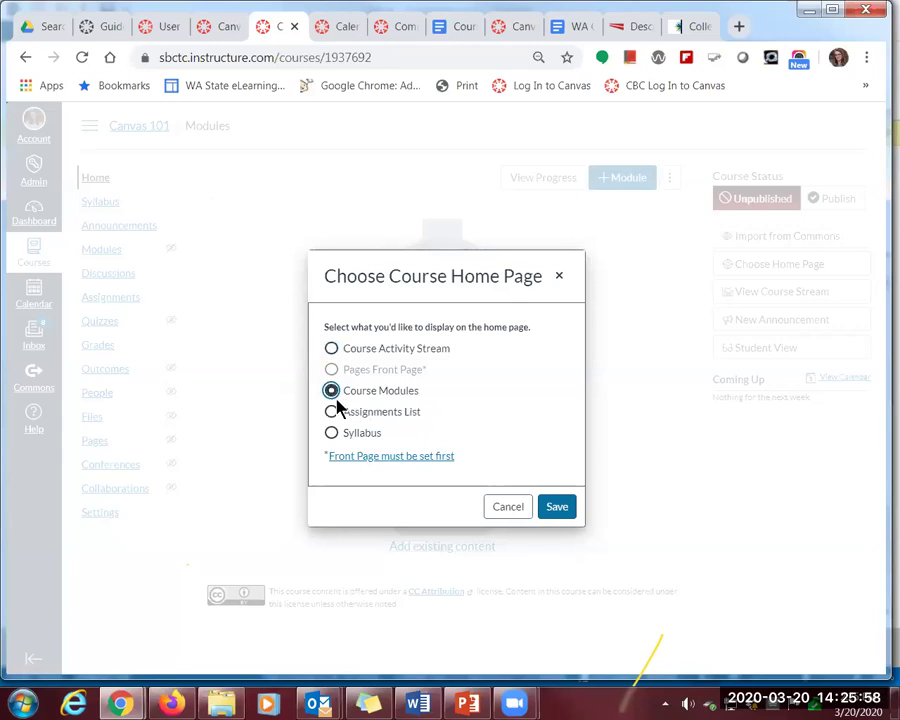
pyautogui.moveTo(343, 369); pyautogui.dragTo(436, 376)
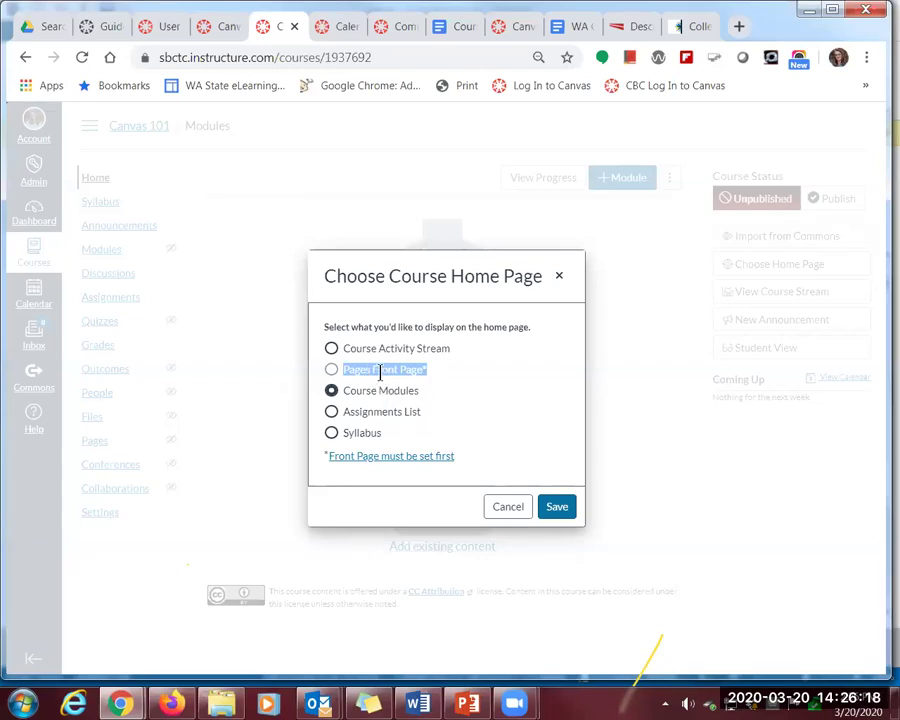
pyautogui.click(502, 508)
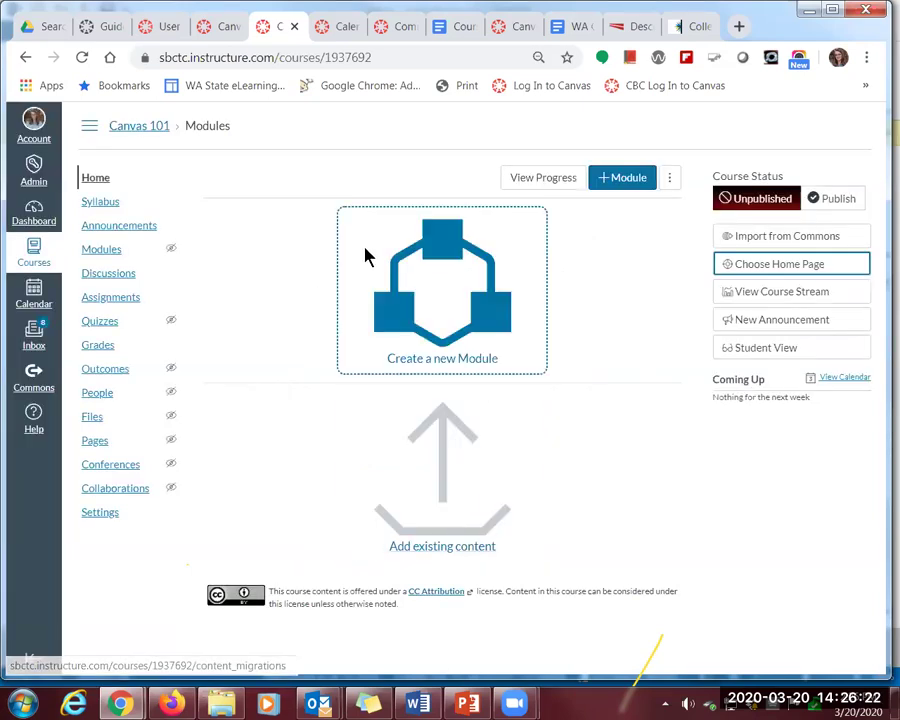
# Check which page is set as the CNVS 101 course's home page and close the choice without changing it
pyautogui.click(221, 35)
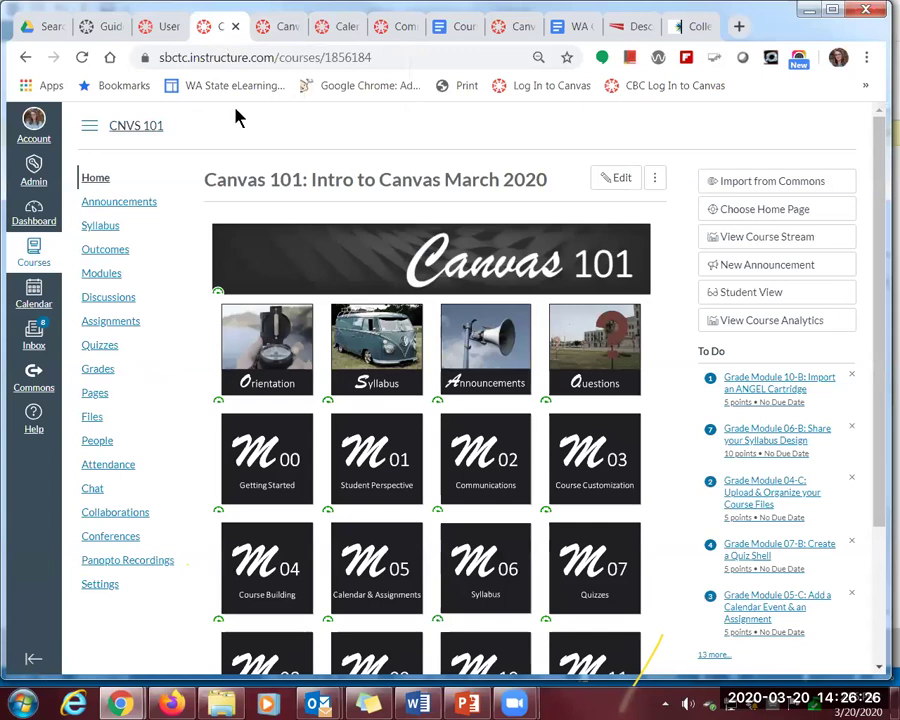
pyautogui.click(782, 218)
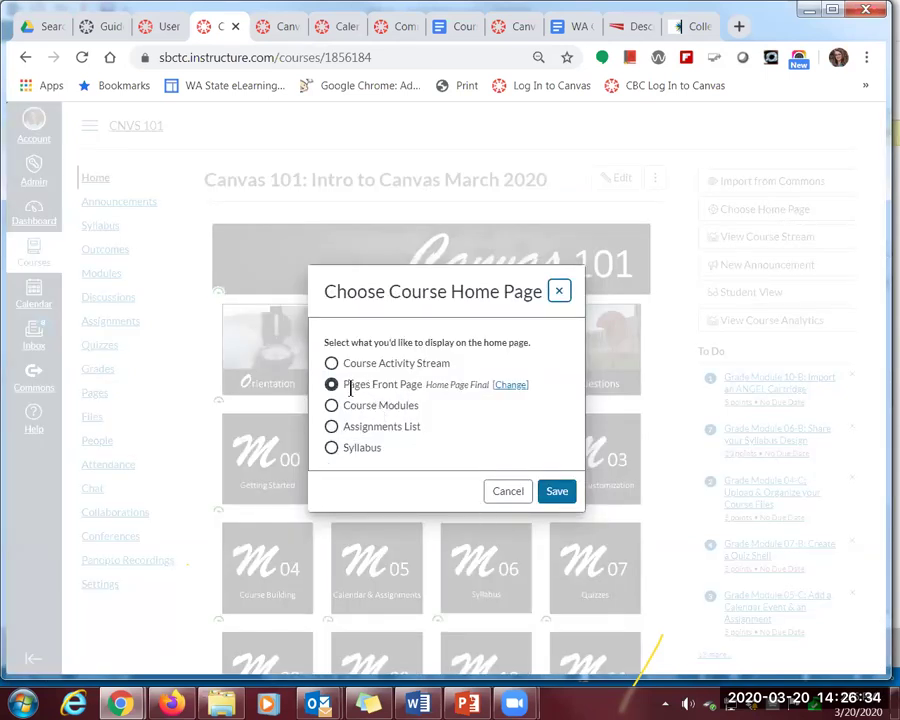
pyautogui.moveTo(426, 386); pyautogui.dragTo(510, 393)
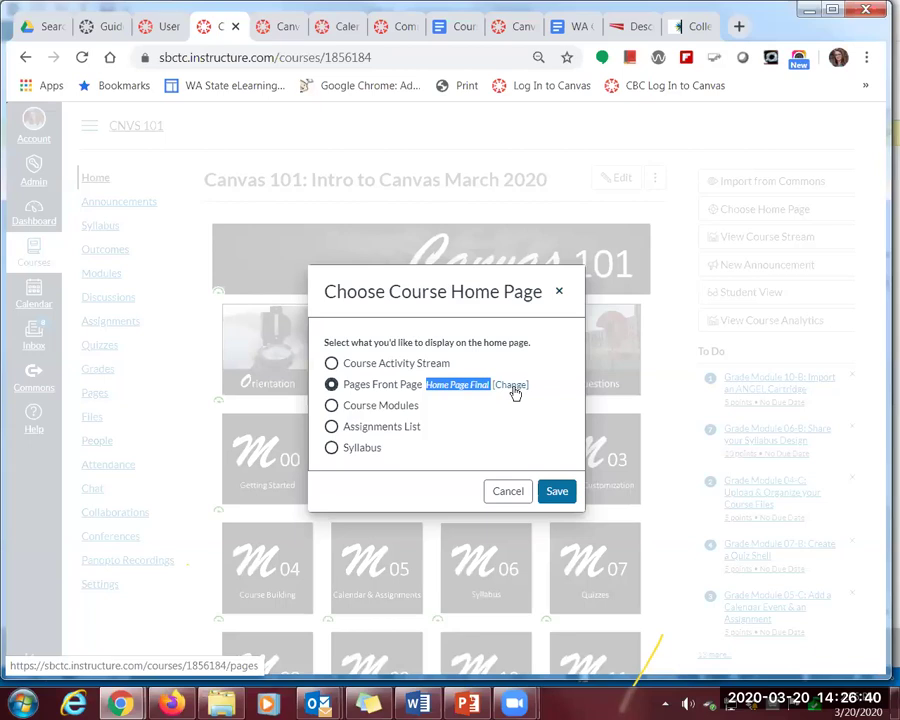
pyautogui.click(508, 494)
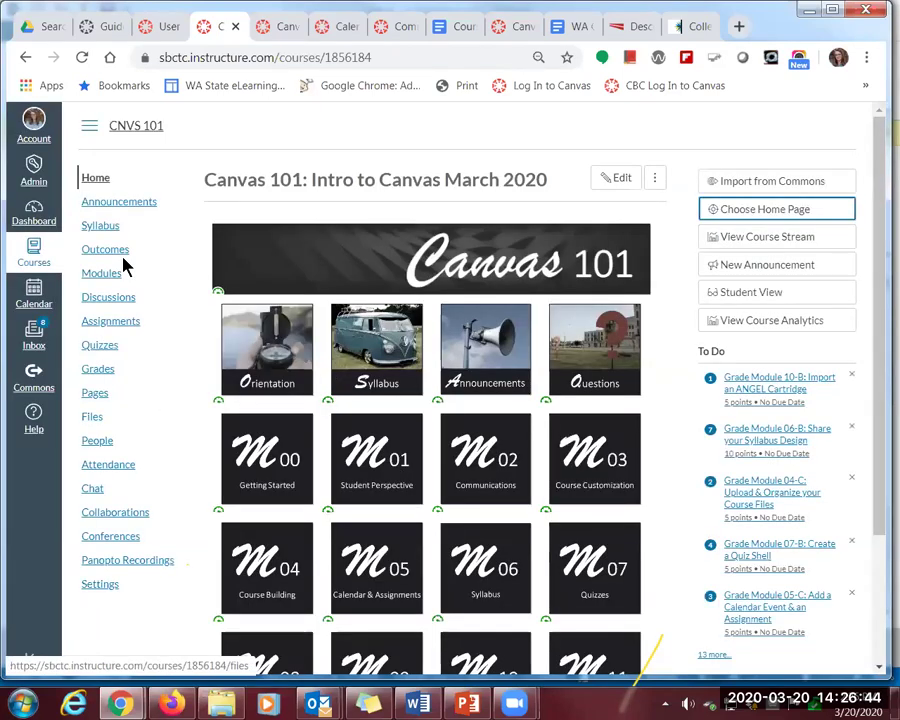
# Open the list of all pages in the CNVS 101 course and look through it for the front page
pyautogui.click(95, 395)
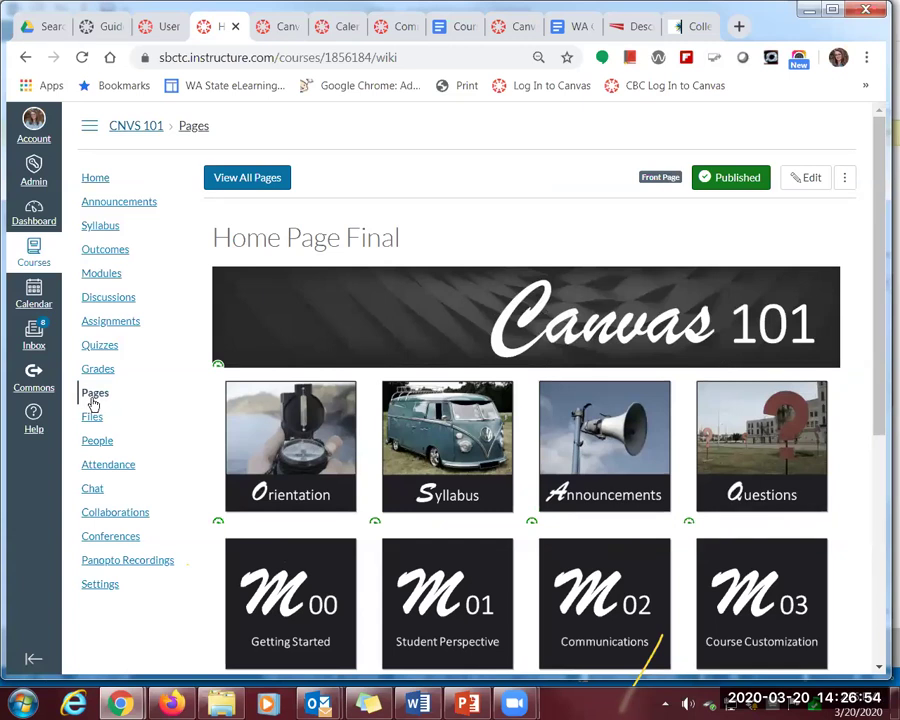
pyautogui.click(261, 184)
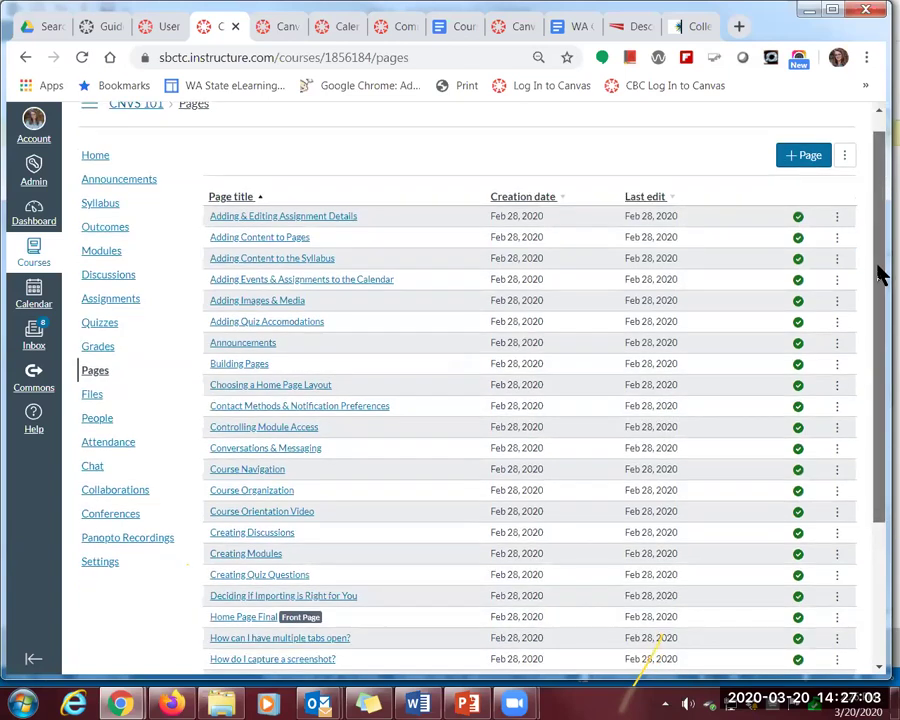
pyautogui.moveTo(878, 270); pyautogui.dragTo(874, 460)
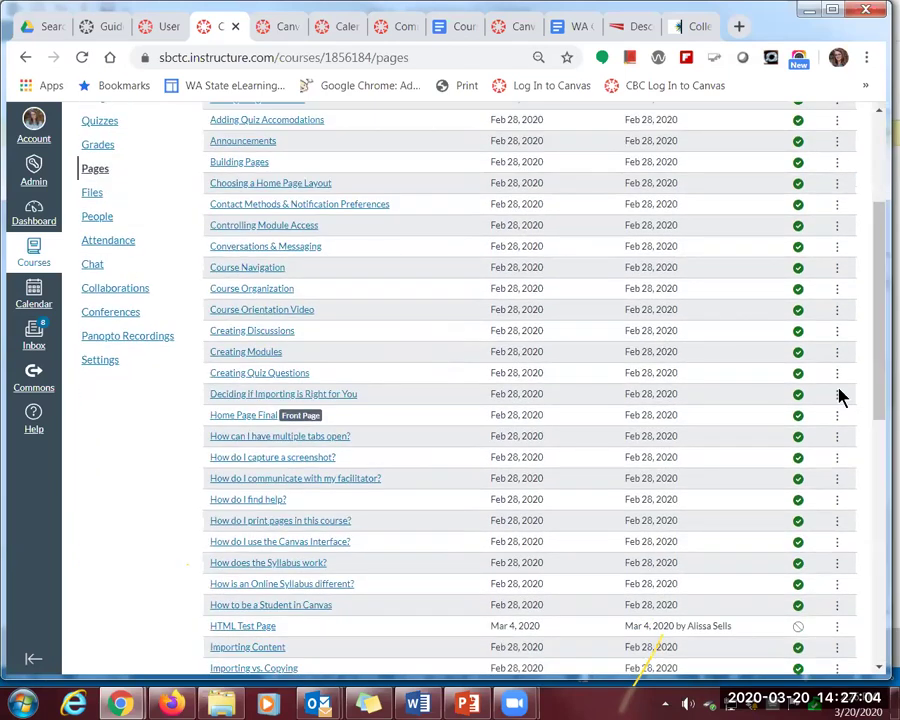
pyautogui.scroll(-6, 714, 310)
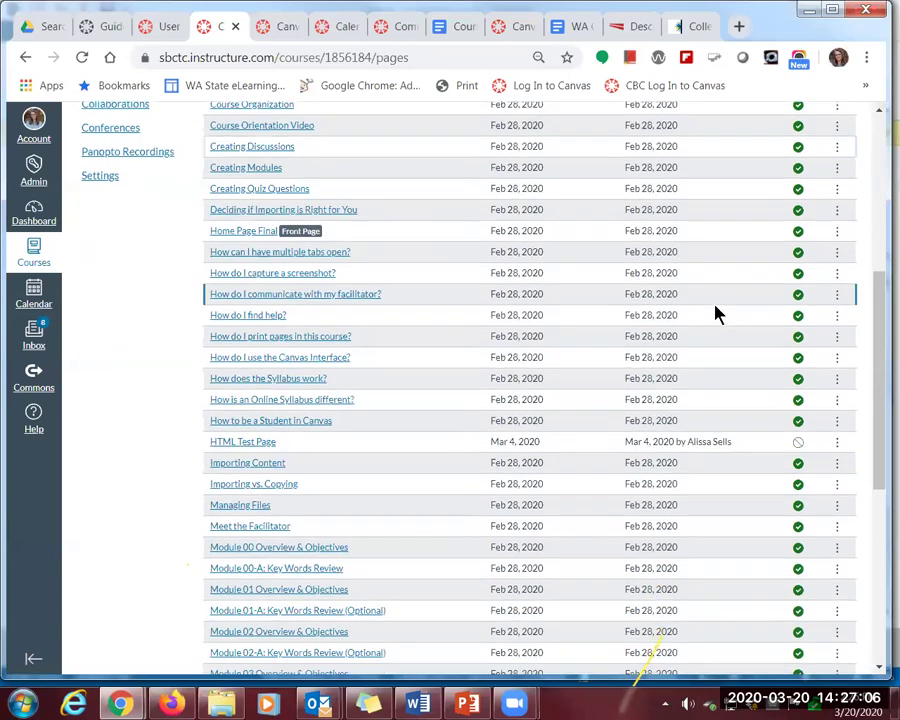
# Find the Home Page Final page in the CNVS 101 page list and compare its front page option with the following page's
pyautogui.scroll(2, 750, 330)
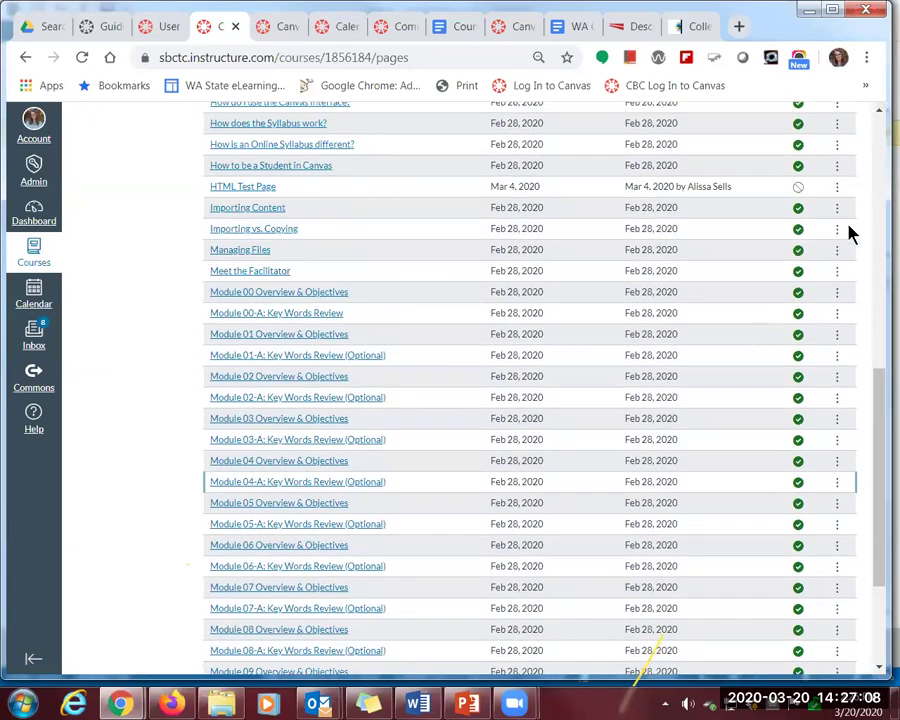
pyautogui.scroll(5, 230, 210)
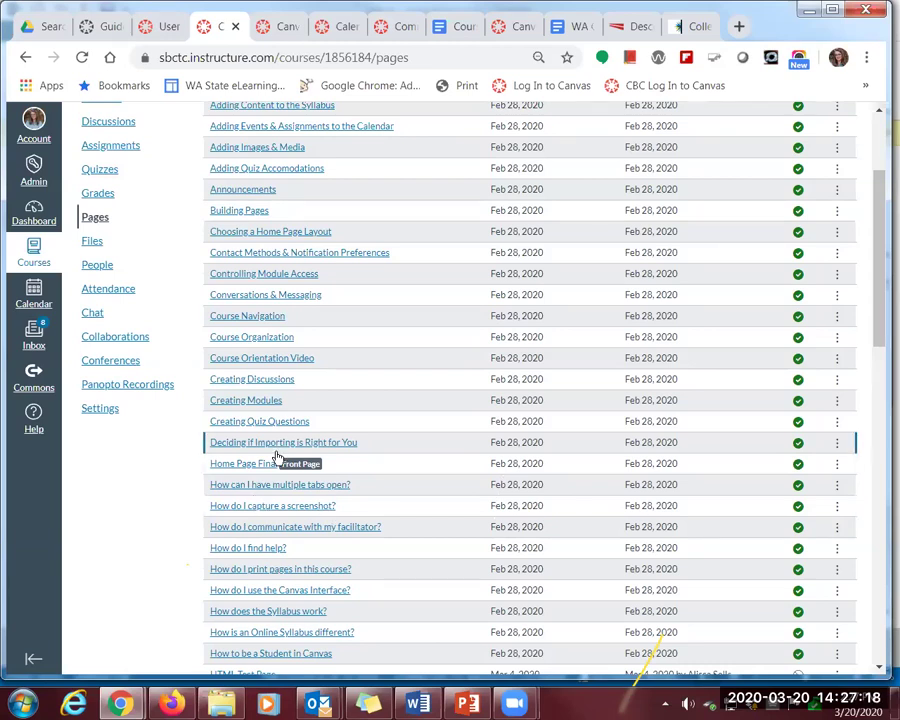
pyautogui.hotkey('ctrl', '+')
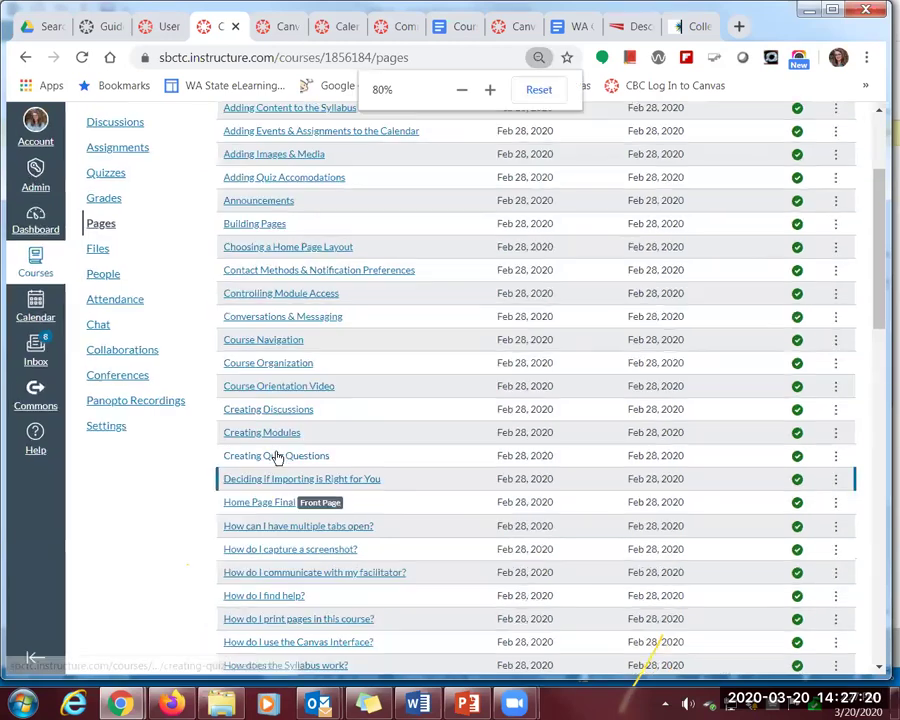
pyautogui.hotkey('ctrl', '+')
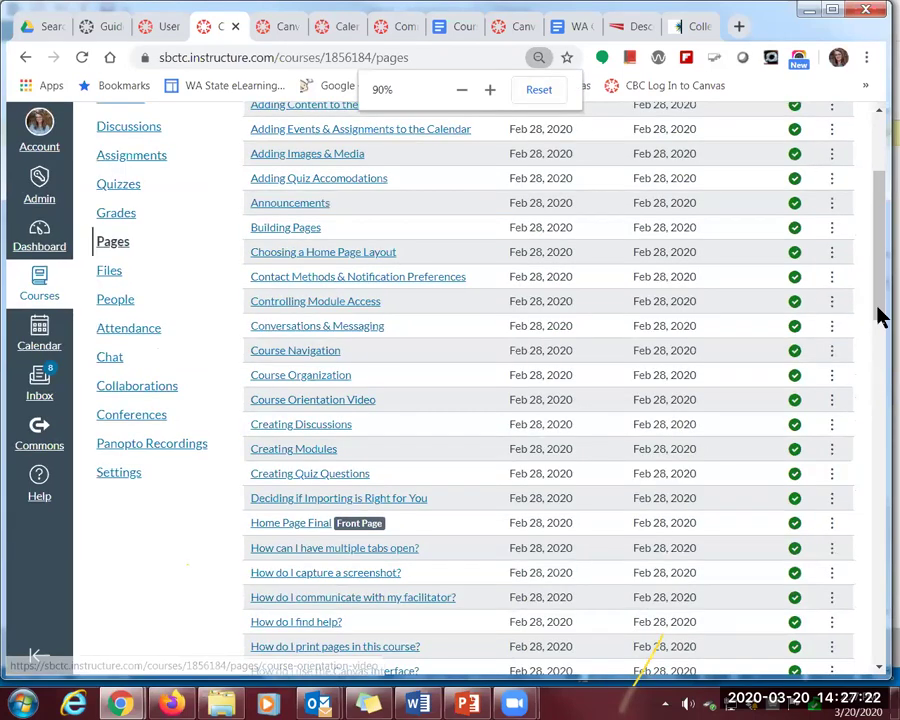
pyautogui.moveTo(874, 260); pyautogui.dragTo(885, 322)
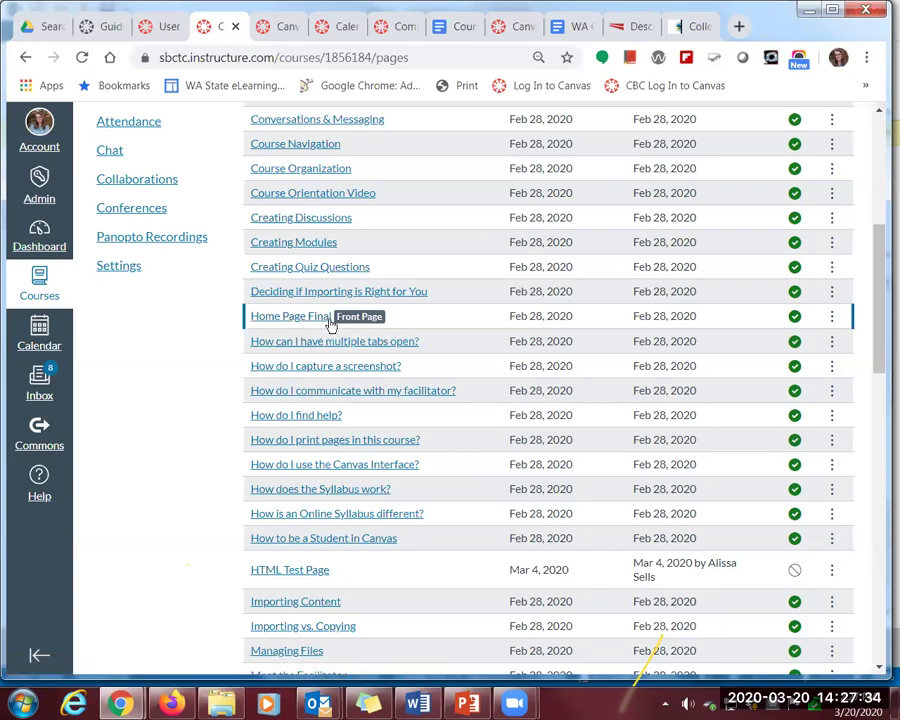
pyautogui.click(832, 318)
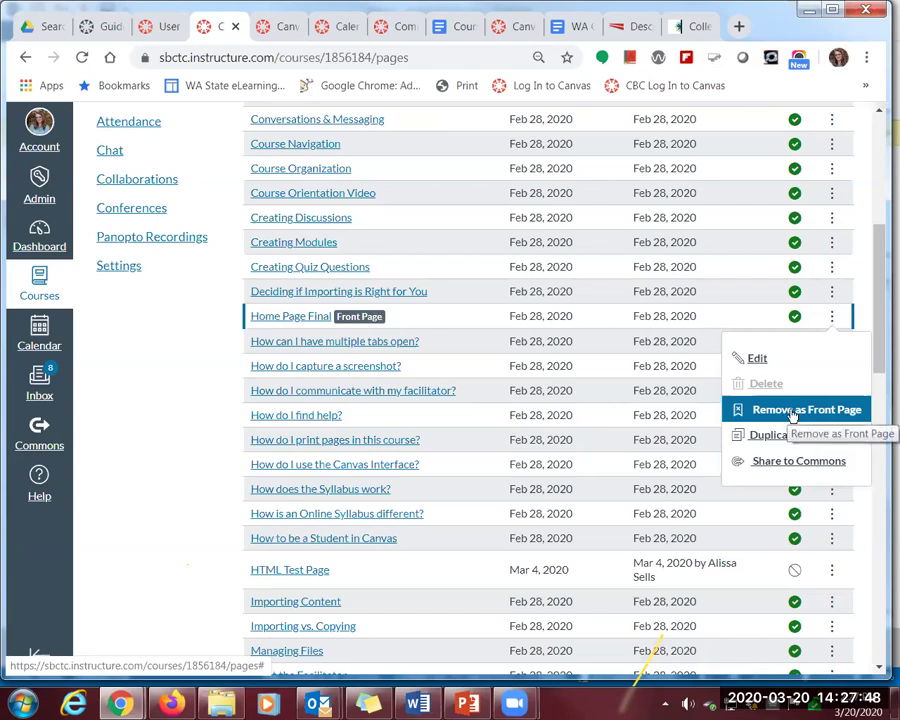
pyautogui.click(593, 350)
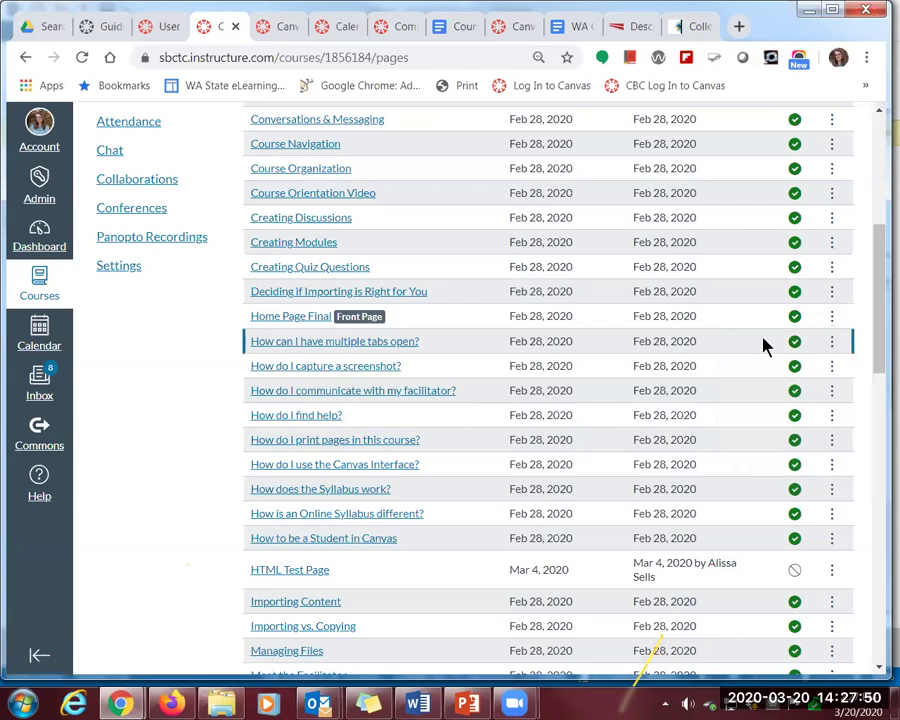
pyautogui.click(831, 344)
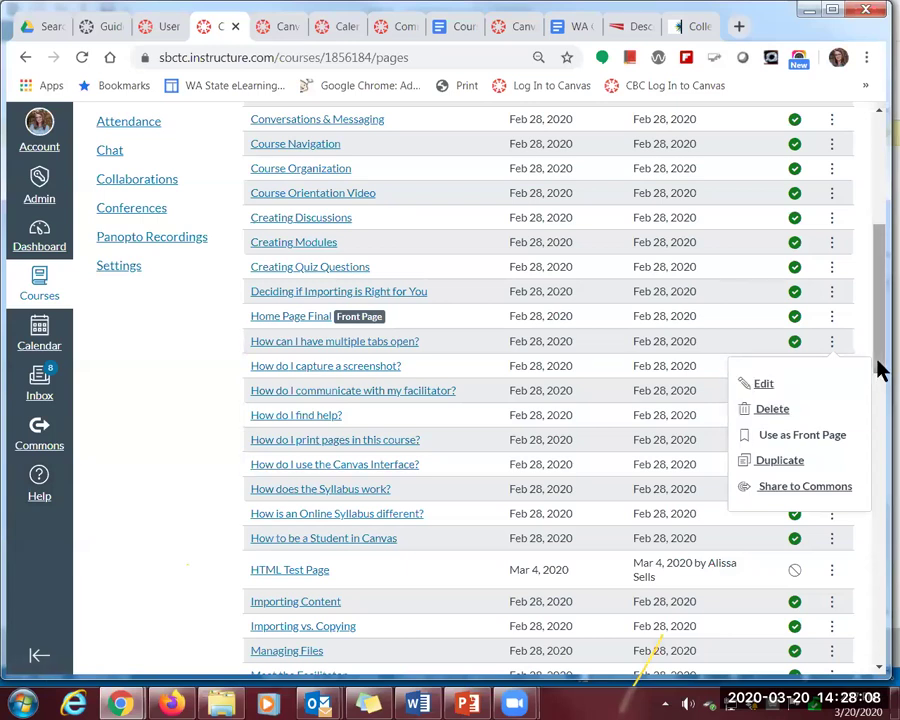
pyautogui.moveTo(880, 370); pyautogui.dragTo(880, 145)
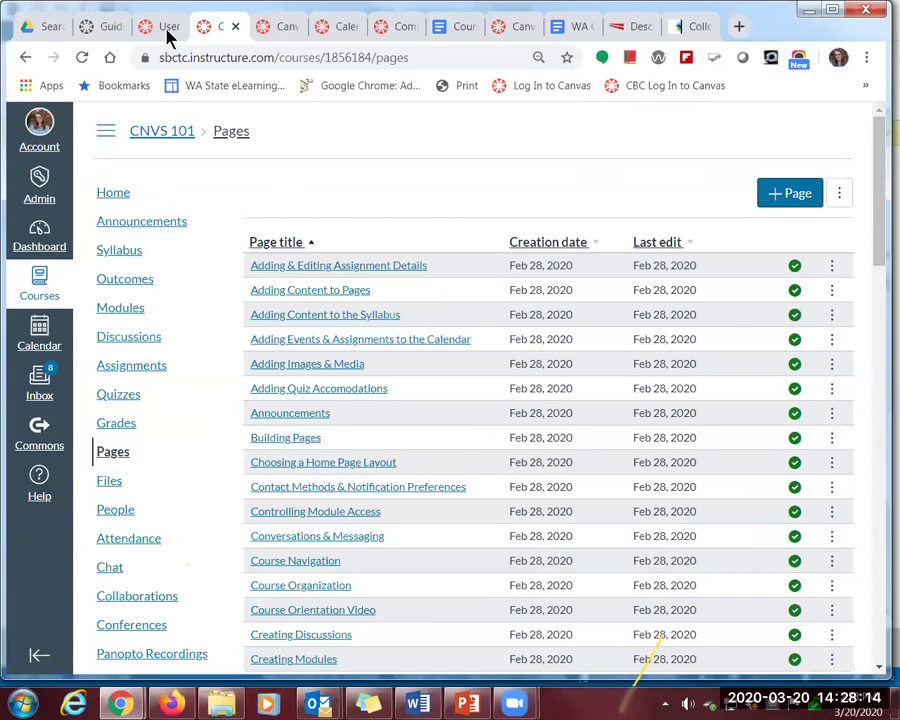
# Check the home page choices in the Canvas 101 demo course, including the Pages Front Page option, and cancel without saving
pyautogui.click(282, 33)
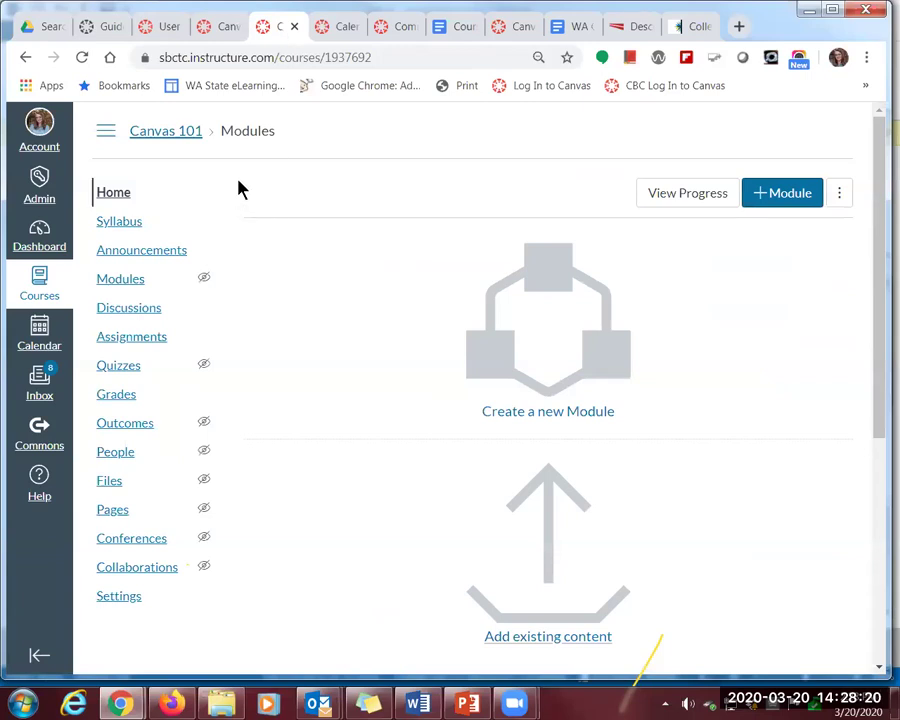
pyautogui.hotkey('ctrl', '-')
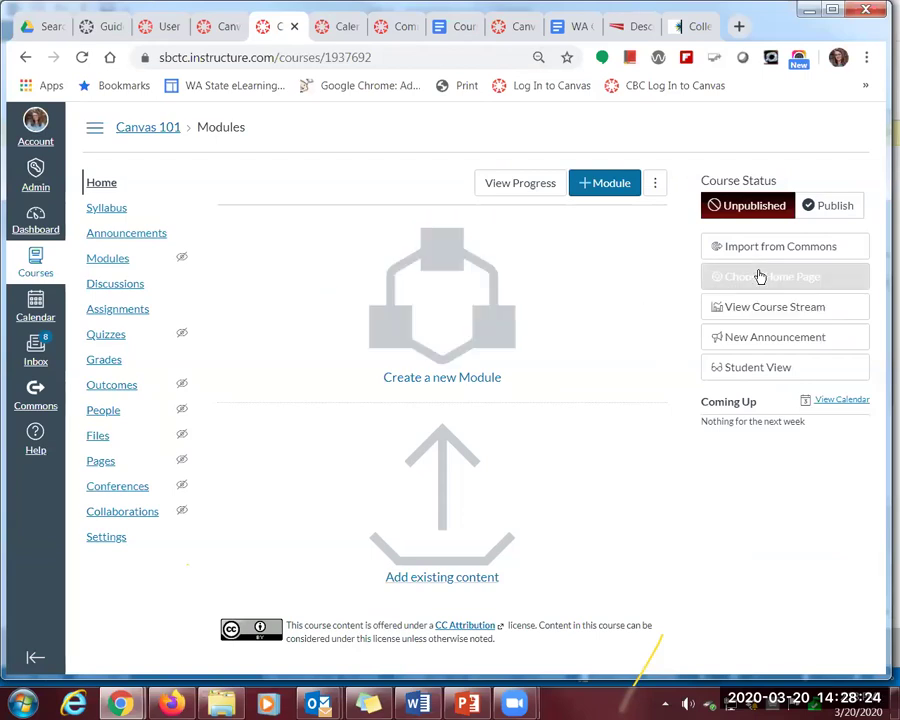
pyautogui.click(797, 287)
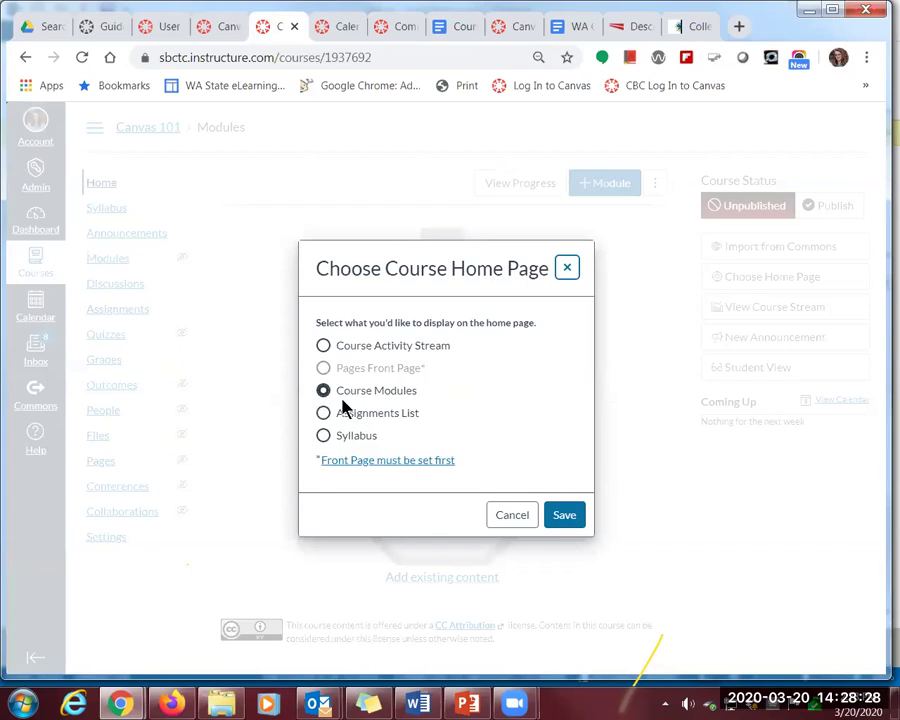
pyautogui.click(527, 520)
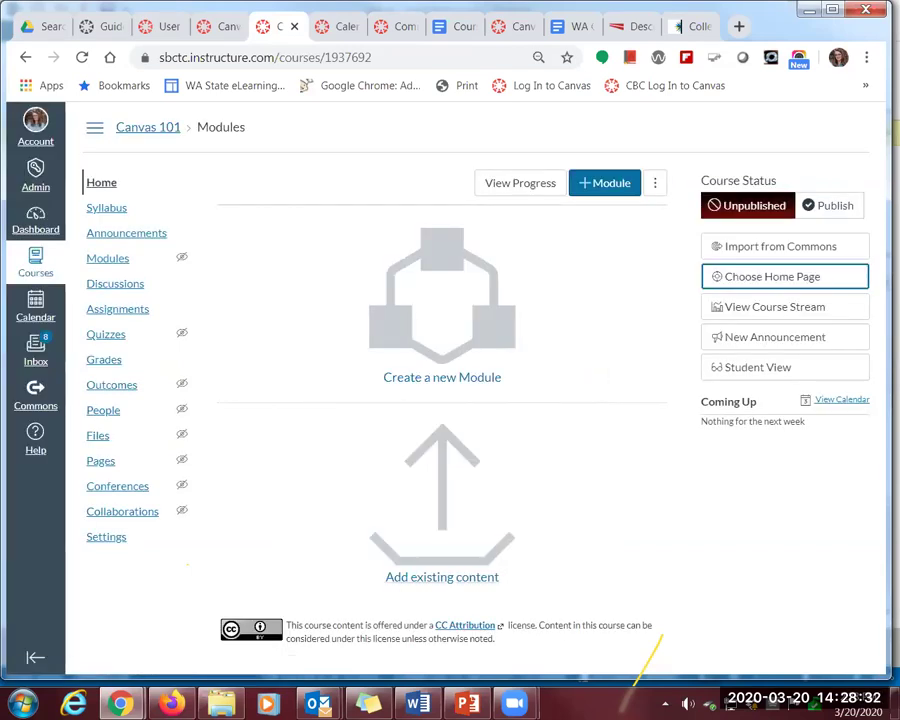
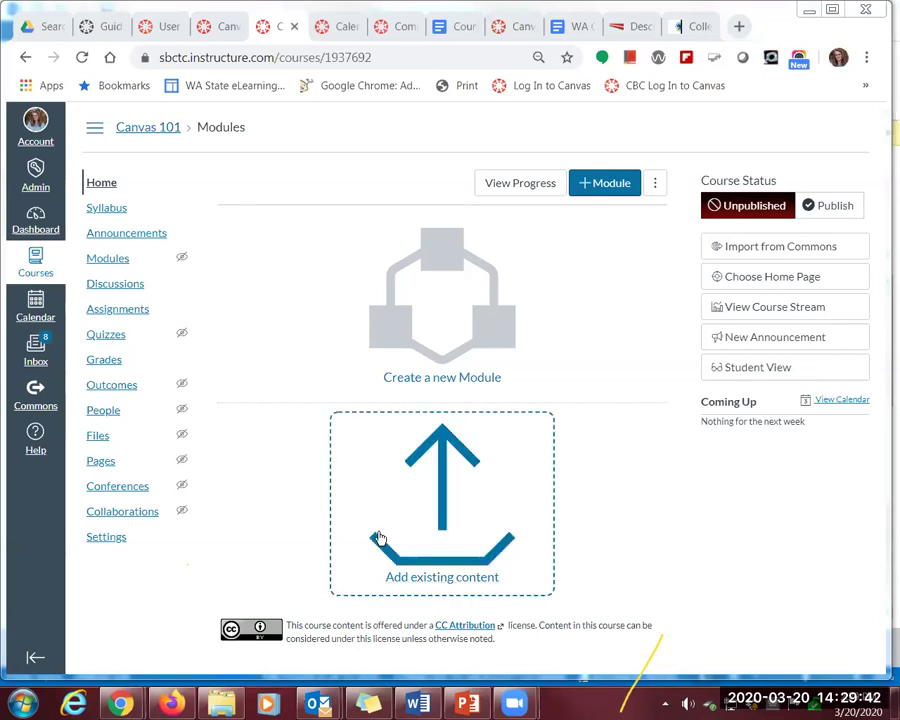
# Open the demo course's Modules page and add a module named Getting Started Module
pyautogui.click(104, 260)
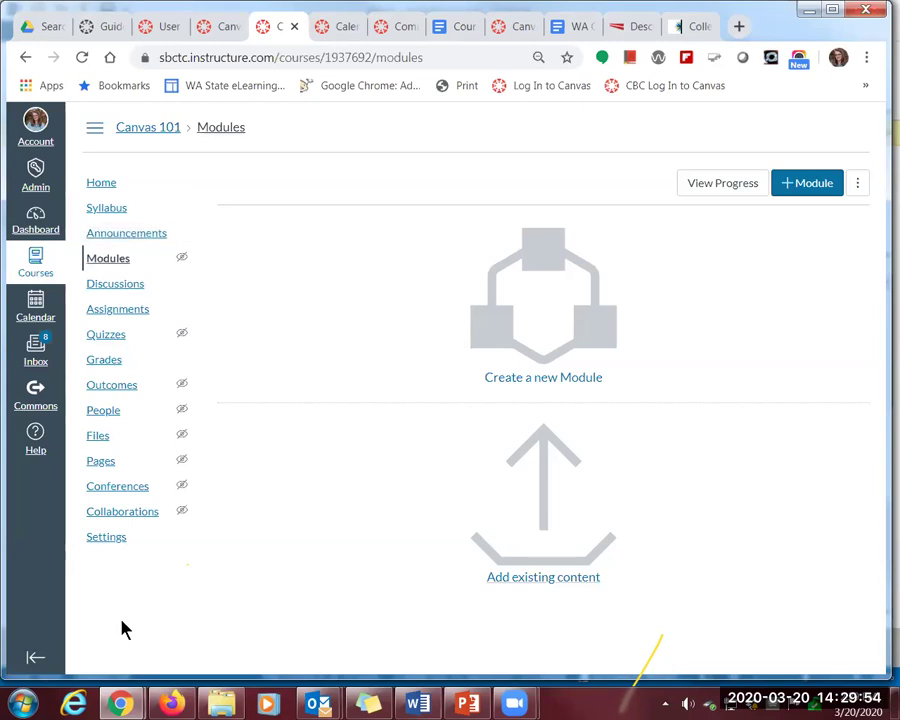
pyautogui.click(800, 189)
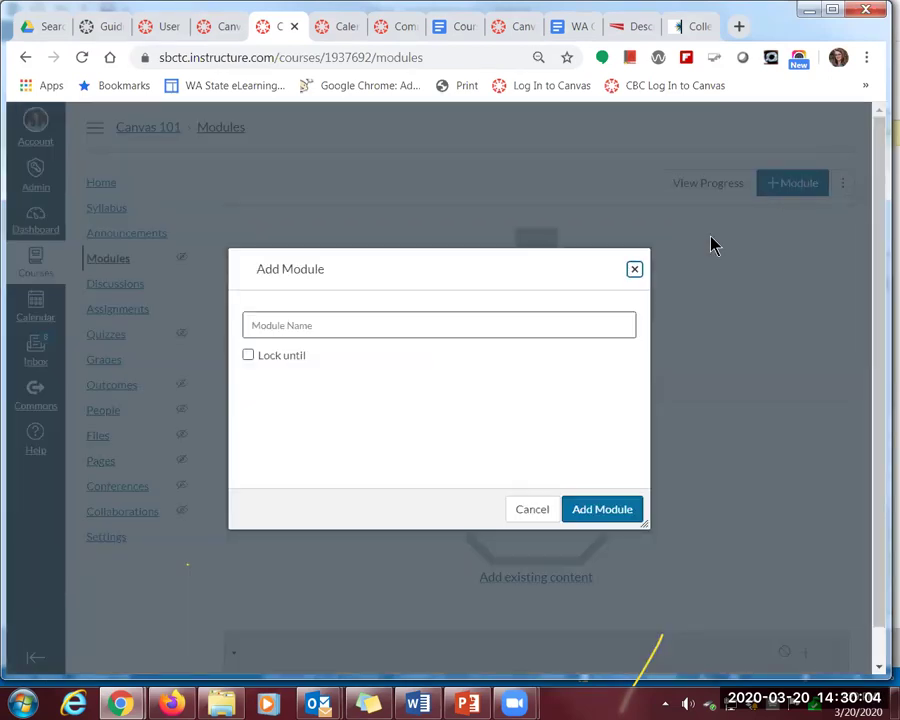
pyautogui.click(418, 325)
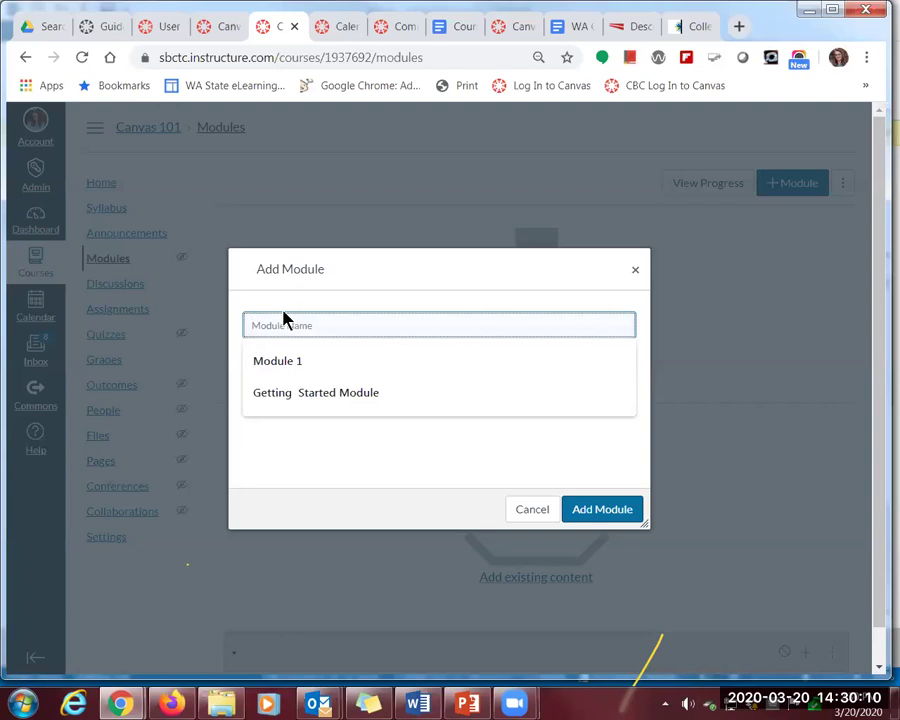
pyautogui.click(291, 400)
pyautogui.click(590, 520)
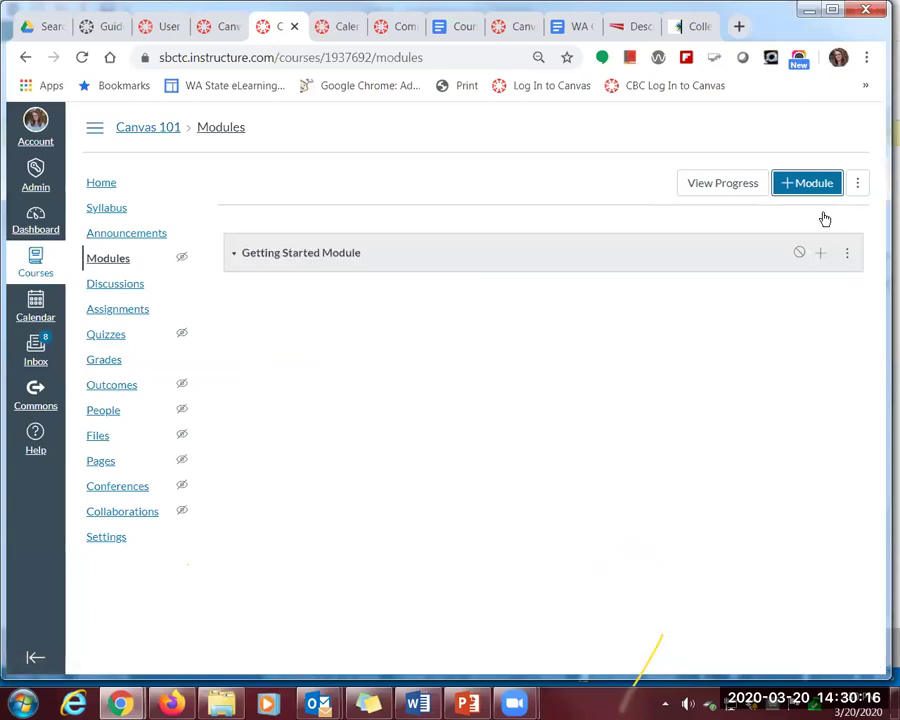
# Add a second module named Module 1 to the demo course
pyautogui.click(812, 182)
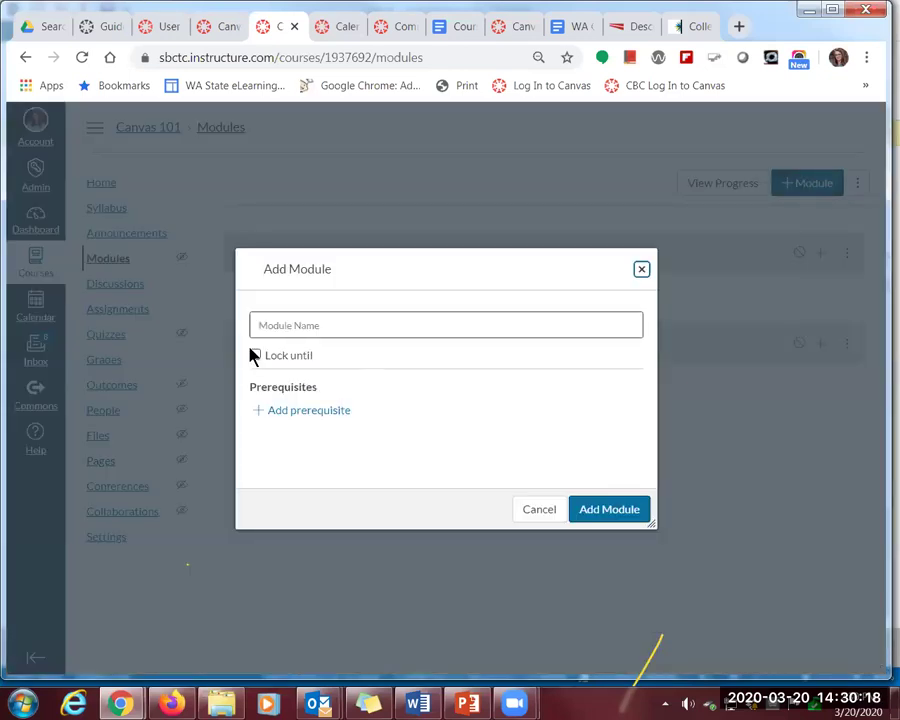
pyautogui.click(340, 322)
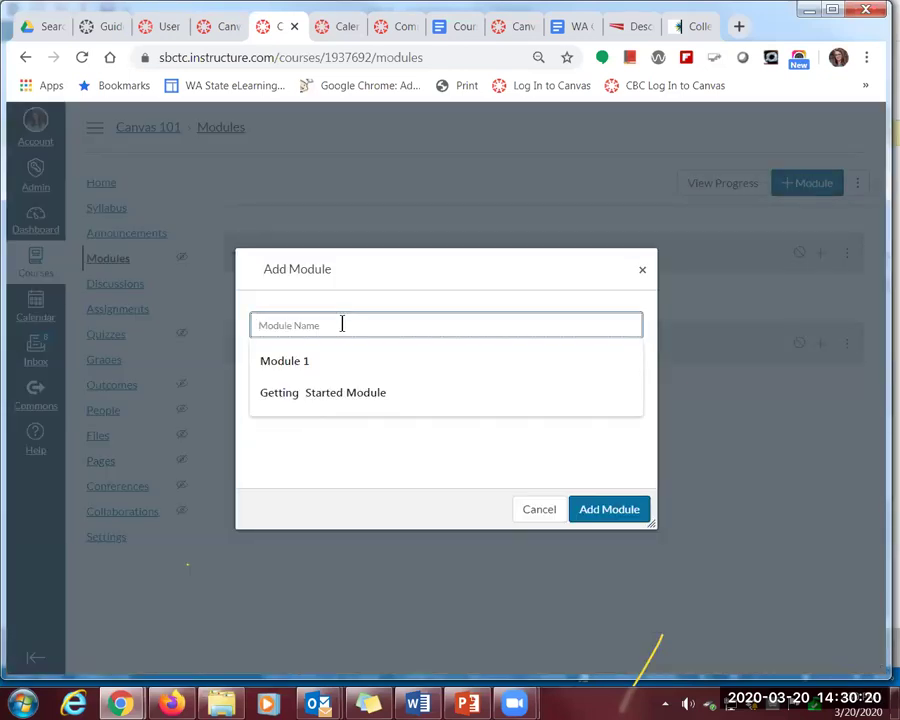
pyautogui.click(291, 366)
pyautogui.click(600, 512)
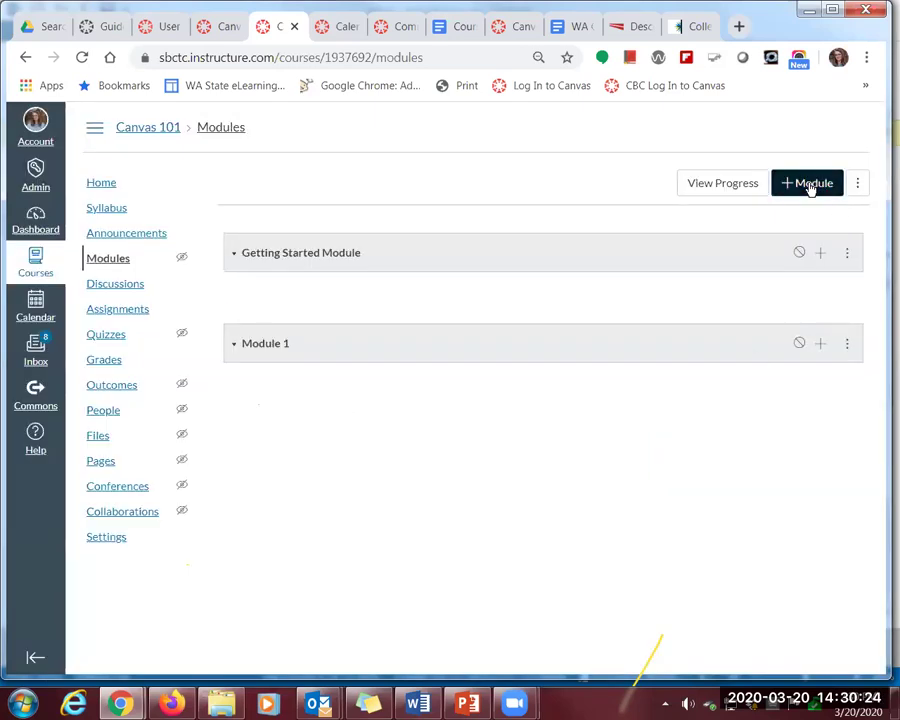
# Start a third module in the demo course and name it ASK A QUESTION
pyautogui.click(811, 184)
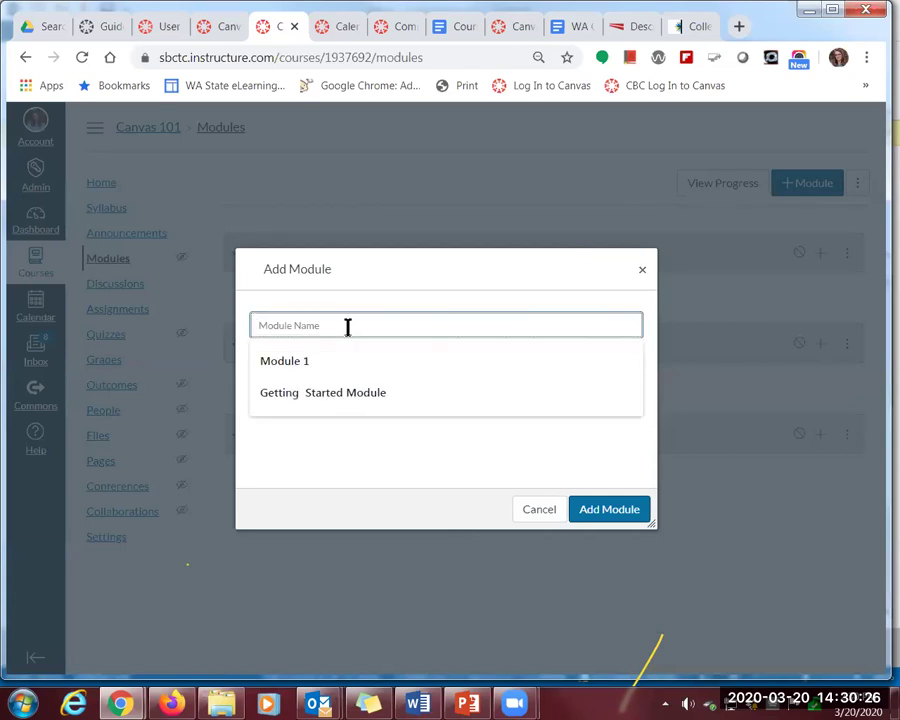
pyautogui.write('x6k')
pyautogui.press('BackSpace')
pyautogui.press('BackSpace')
pyautogui.press('BackSpace')
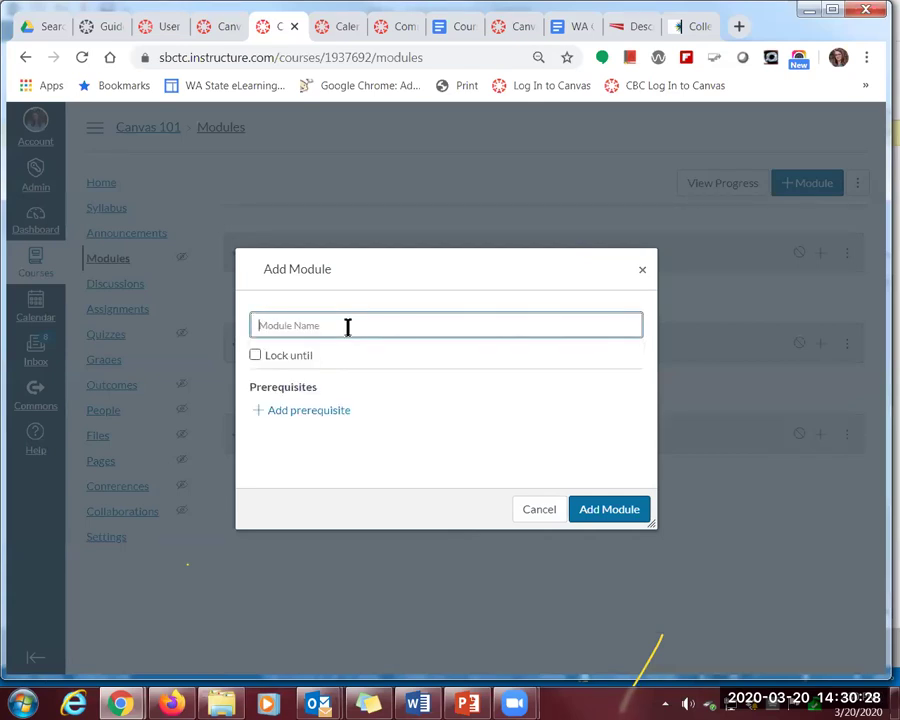
pyautogui.write('ASK A QUESTION')
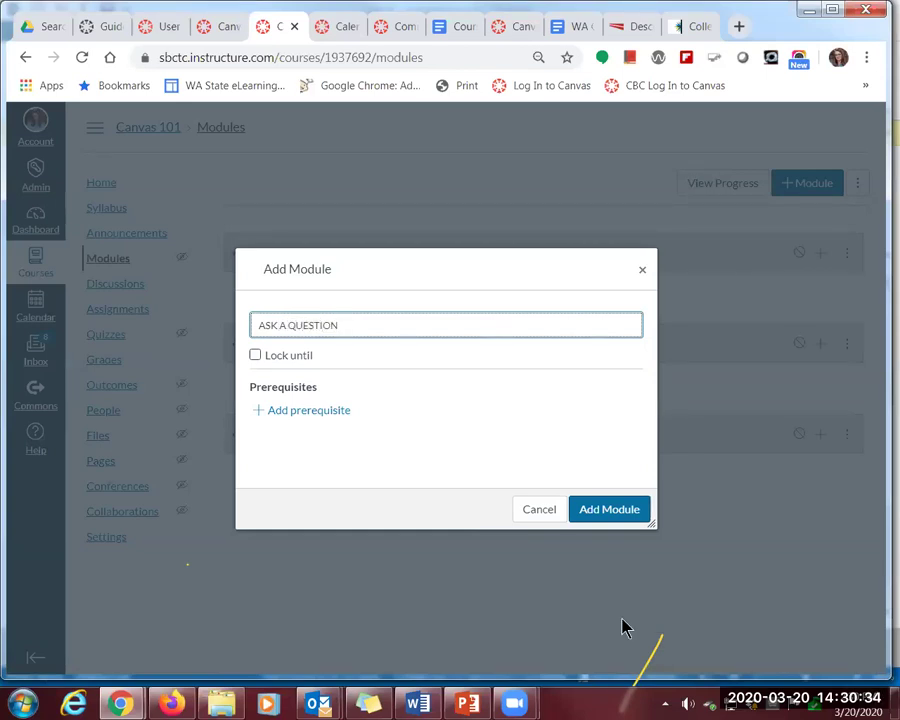
# Explore the lock-until and prerequisite options, turn the lock off, leave the prerequisite unselected and add the ASK A QUESTION module
pyautogui.click(256, 356)
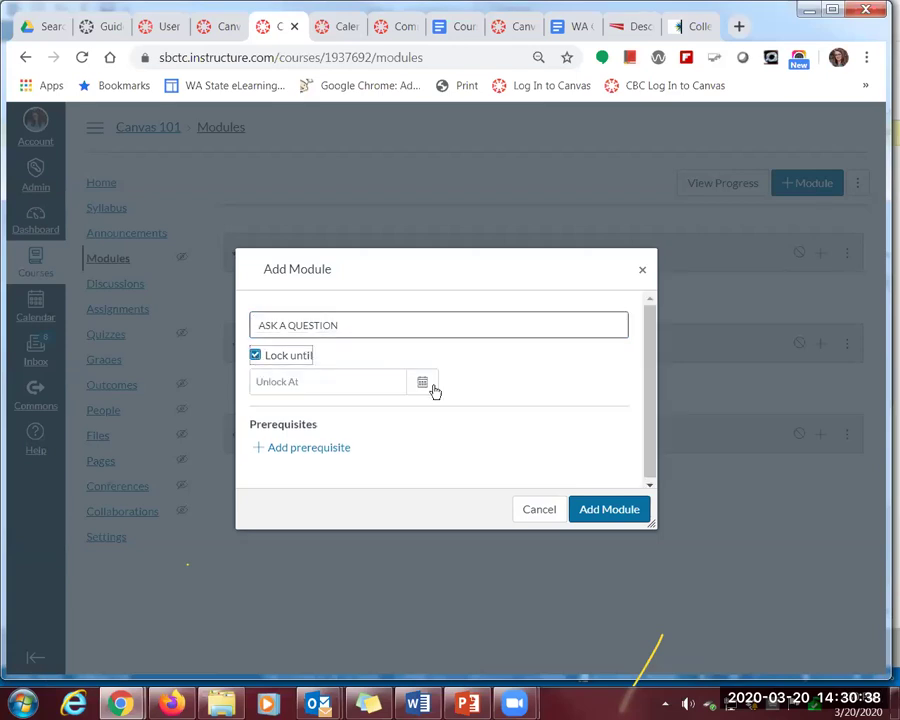
pyautogui.click(281, 450)
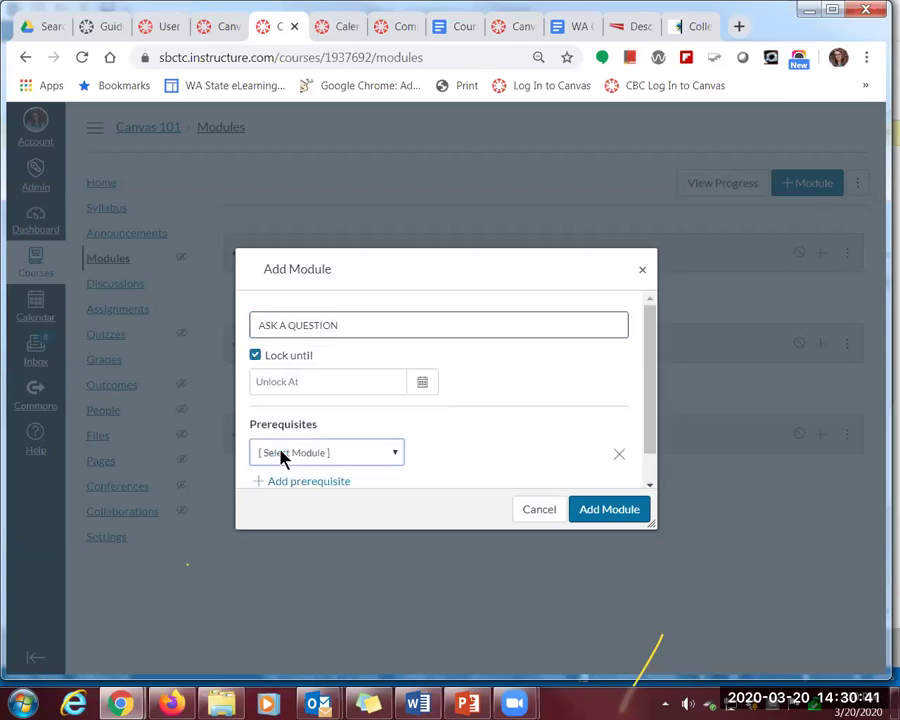
pyautogui.click(398, 455)
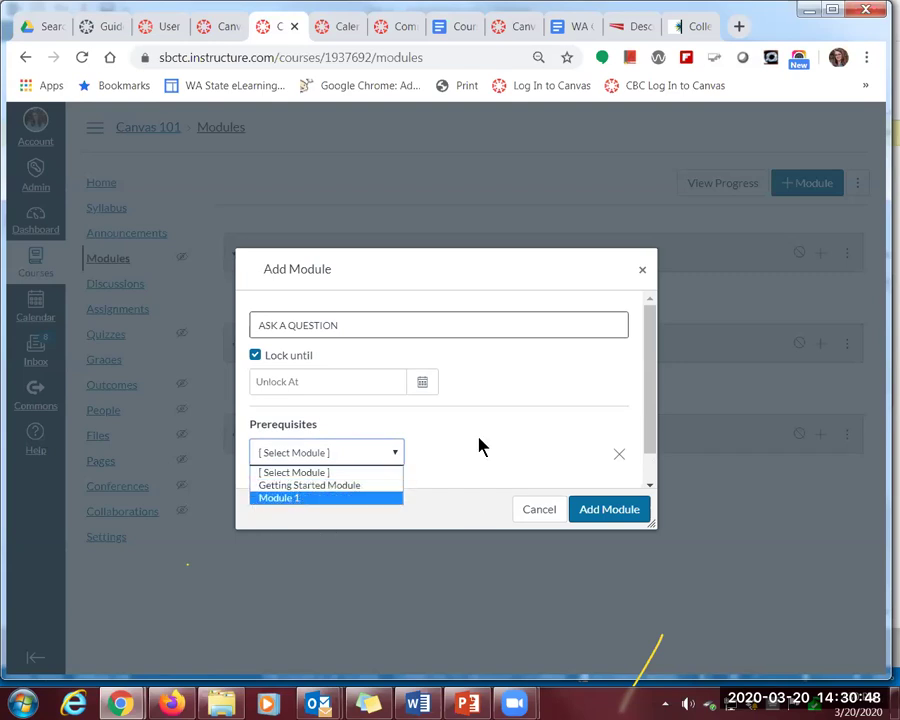
pyautogui.click(440, 516)
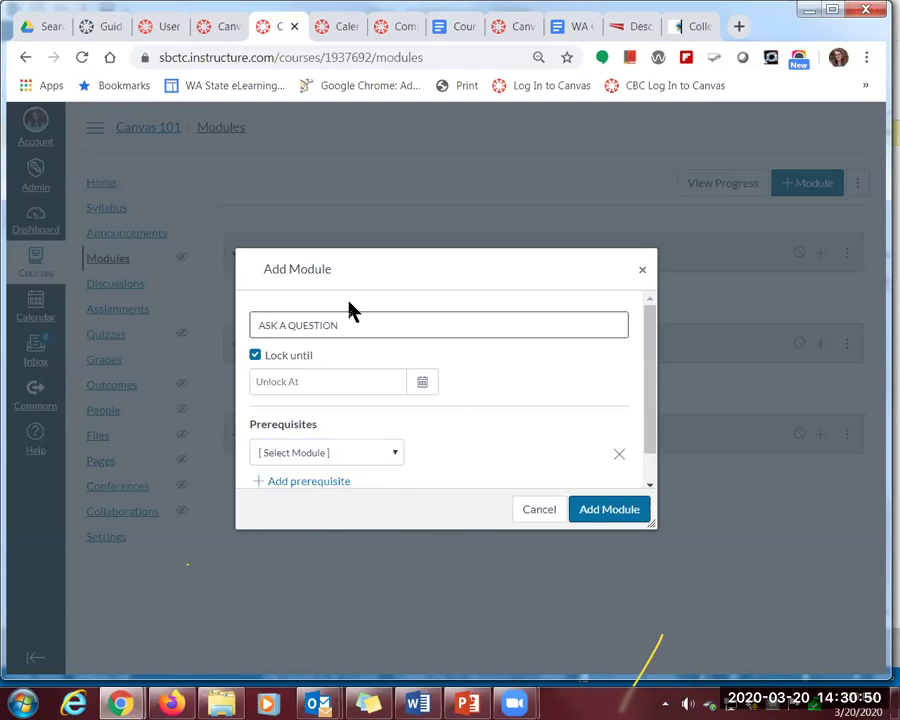
pyautogui.click(255, 355)
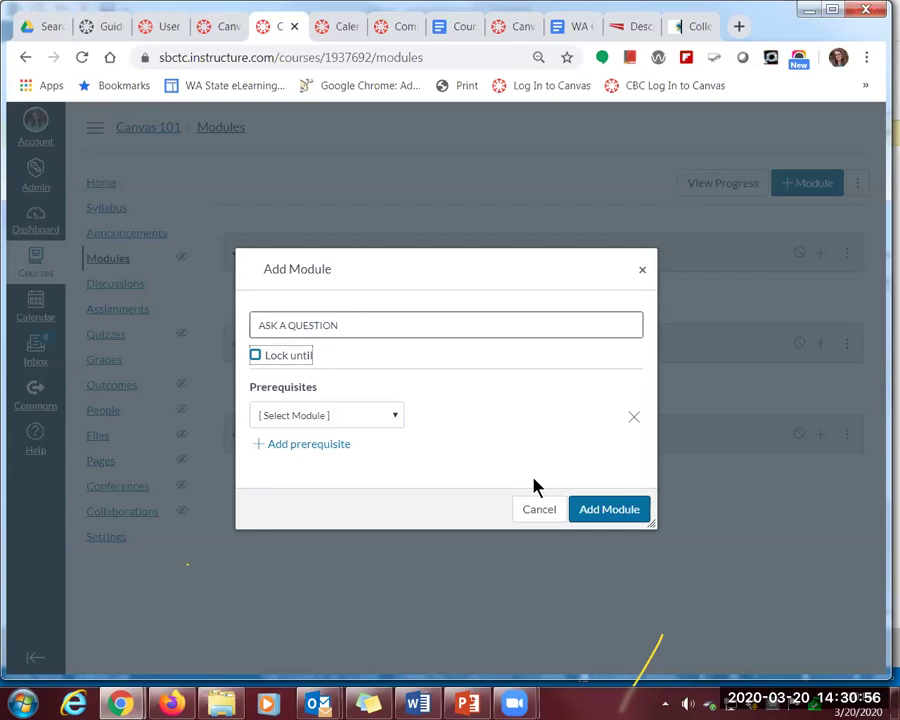
pyautogui.click(604, 510)
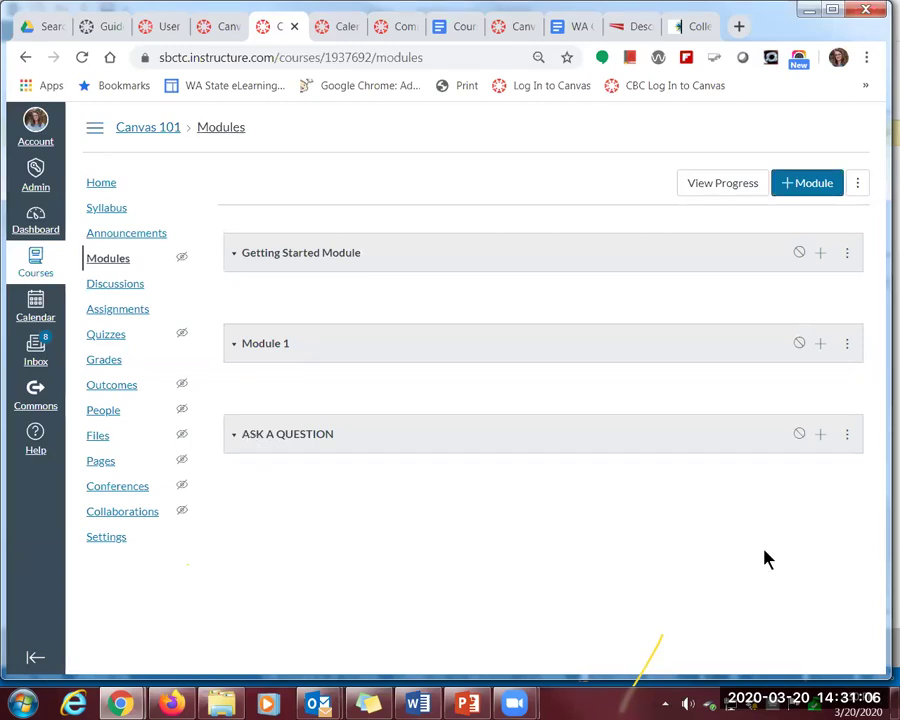
# Move the ASK A QUESTION module to the top of the demo course's module list
pyautogui.hotkey('ctrl', '-')
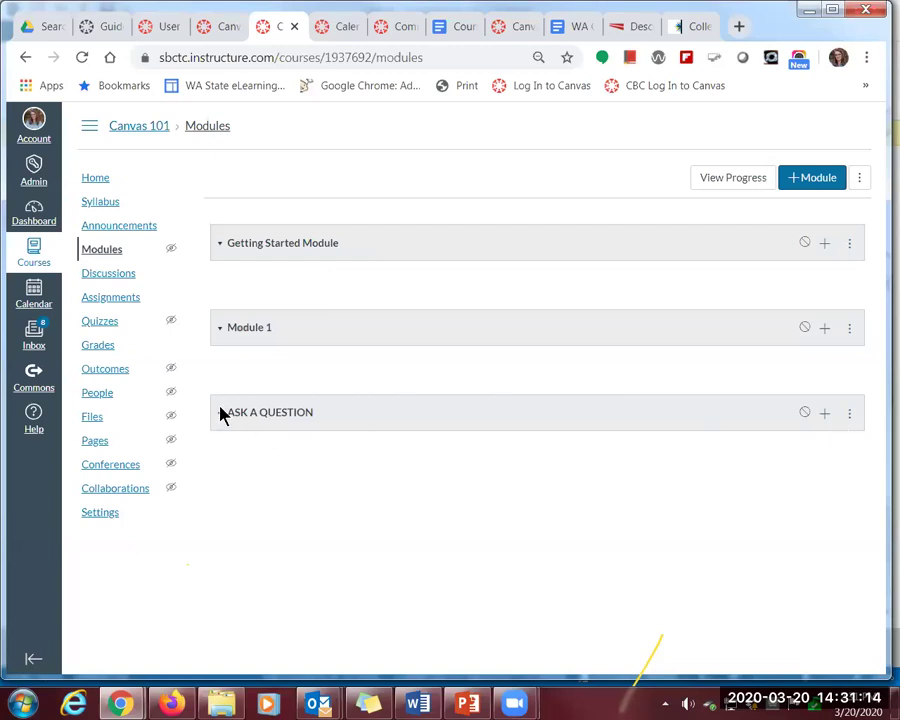
pyautogui.moveTo(273, 416); pyautogui.dragTo(266, 416)
pyautogui.click(291, 474)
pyautogui.click(849, 416)
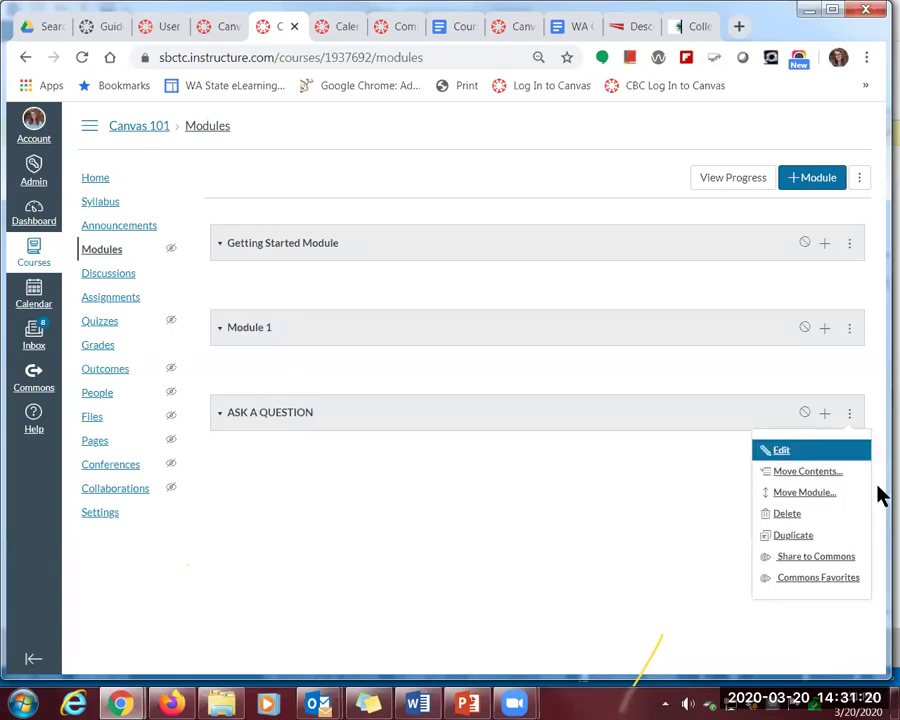
pyautogui.click(785, 495)
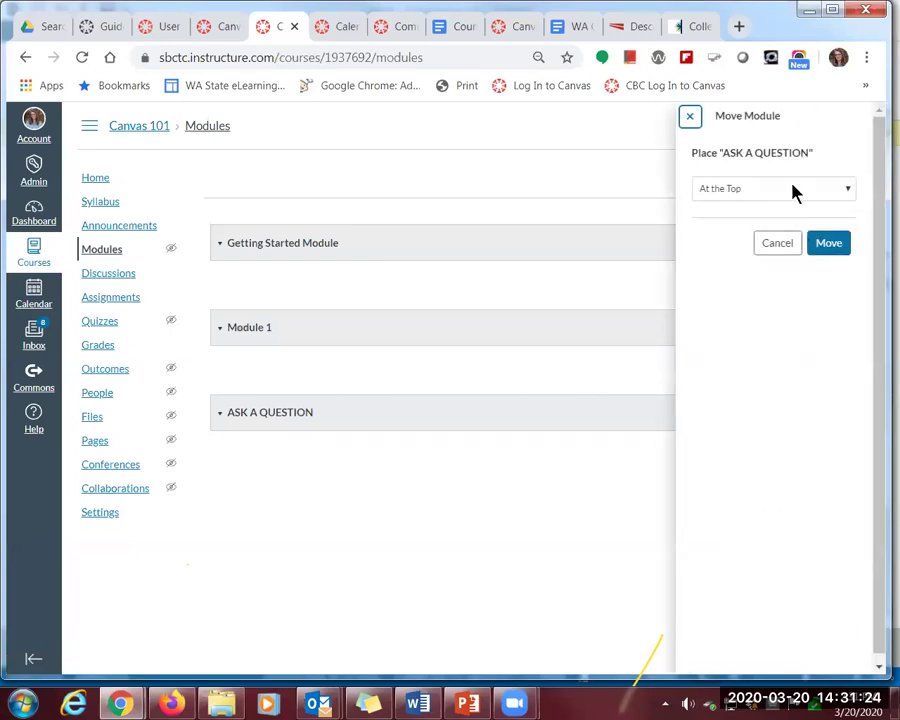
pyautogui.click(844, 193)
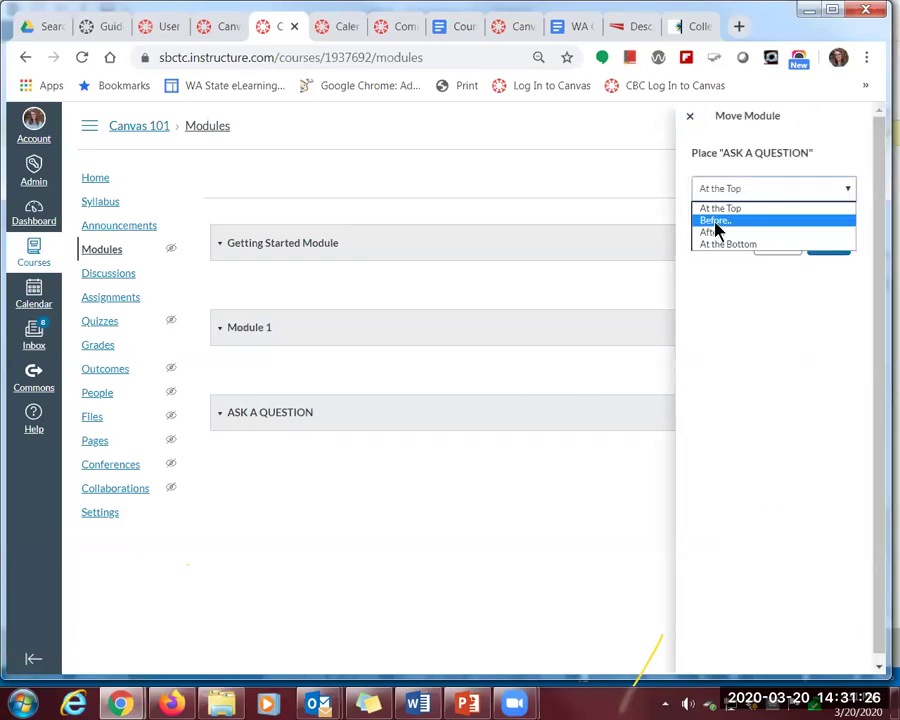
pyautogui.click(724, 192)
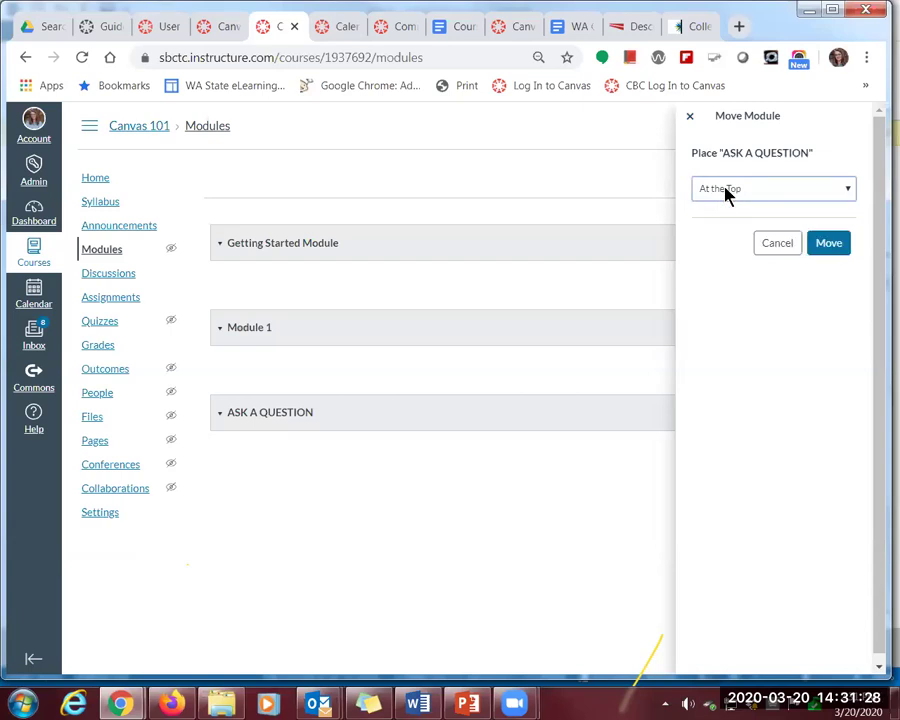
pyautogui.click(826, 255)
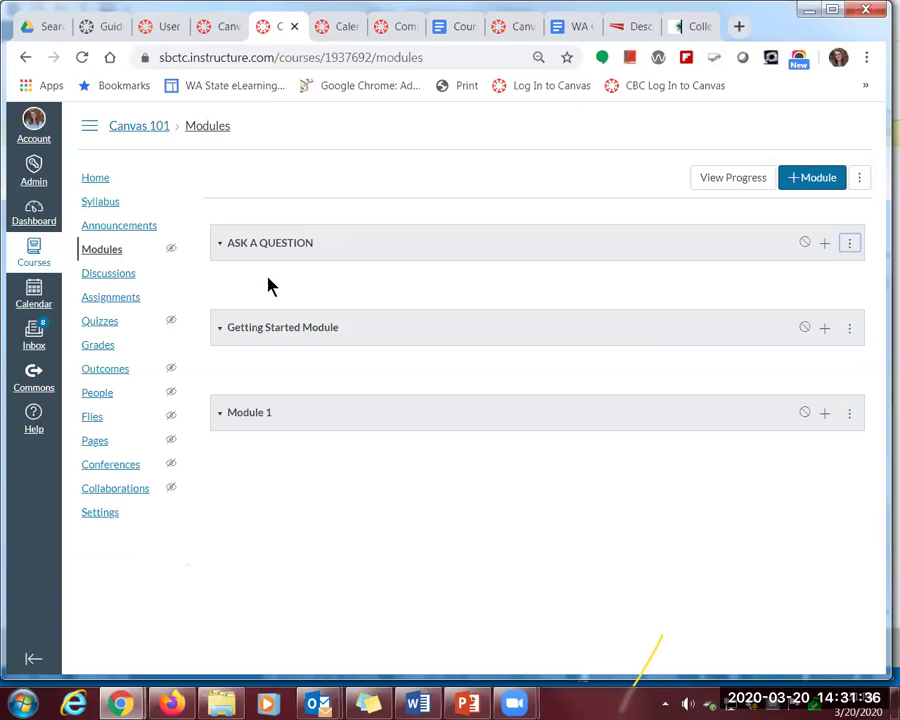
# Review the item types that can be added to the ASK A QUESTION module without adding one
pyautogui.click(825, 245)
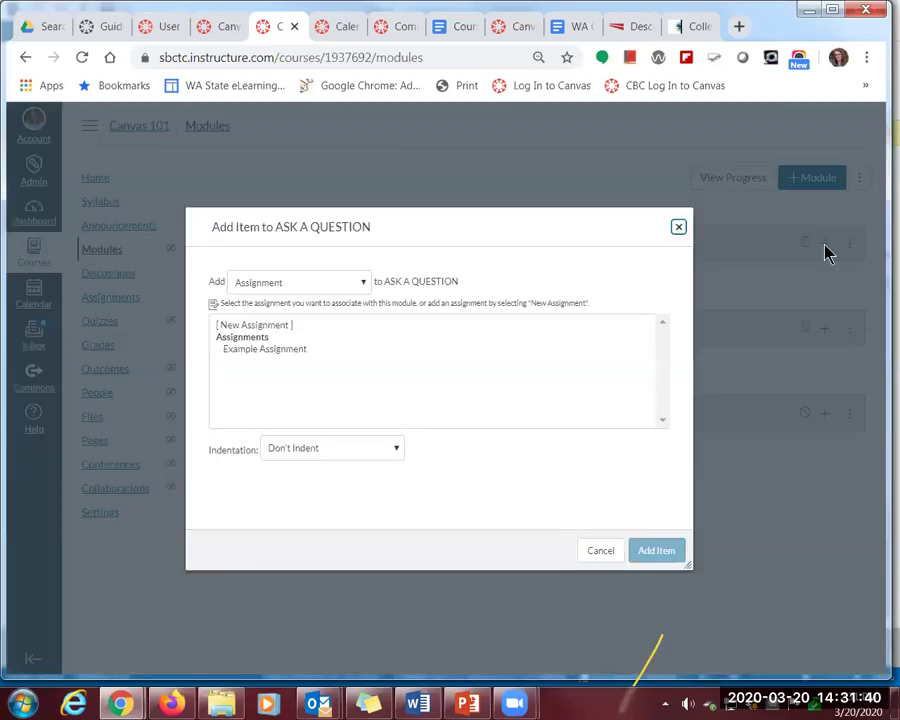
pyautogui.click(364, 286)
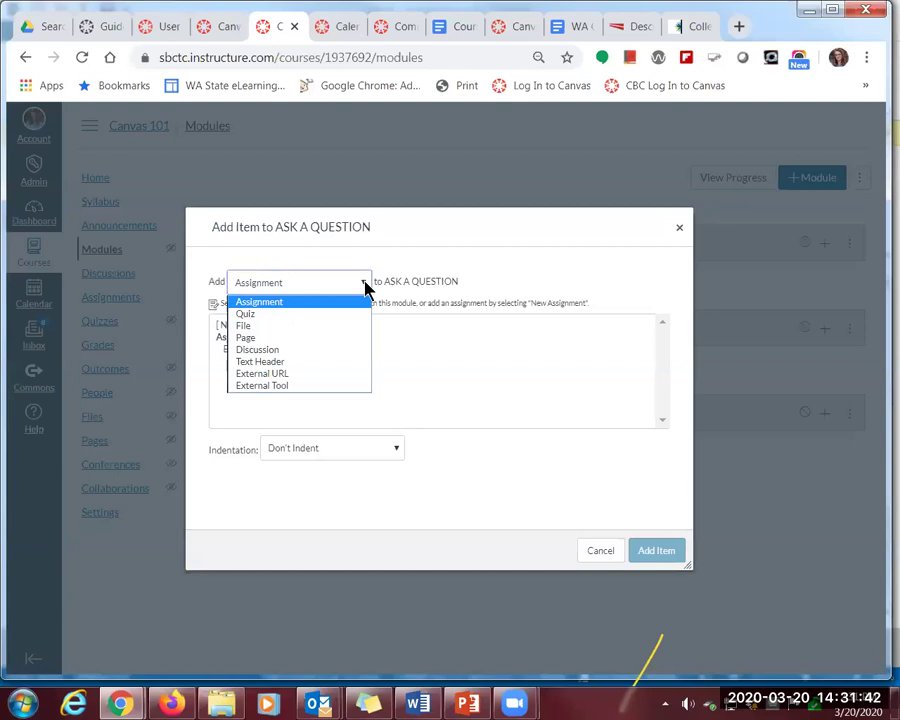
pyautogui.click(598, 551)
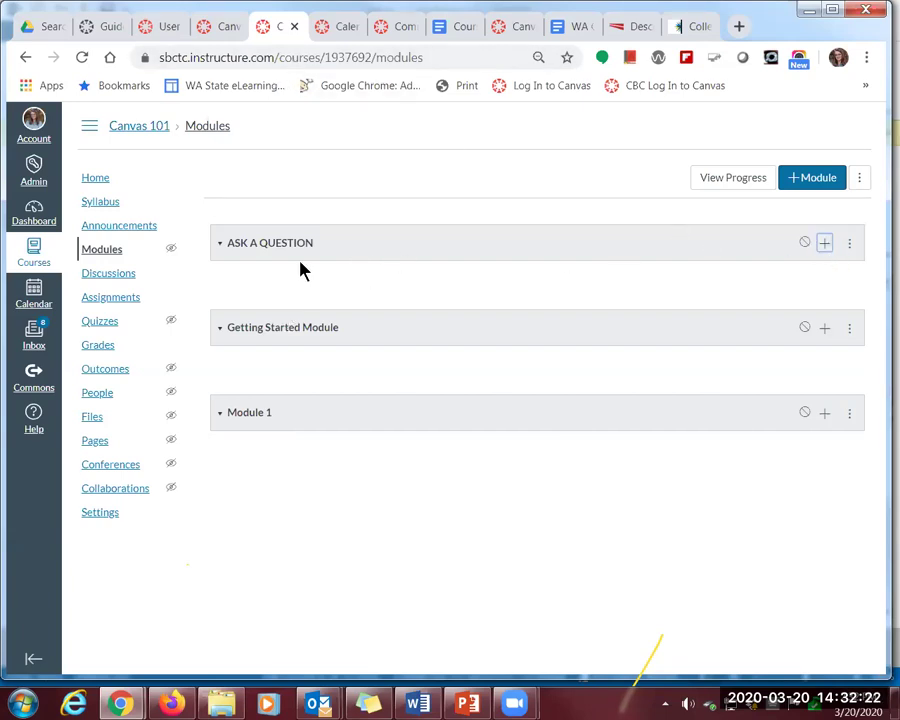
# Start a new discussion topic in the ASK A QUESTION module and name it Ask a Question
pyautogui.click(824, 246)
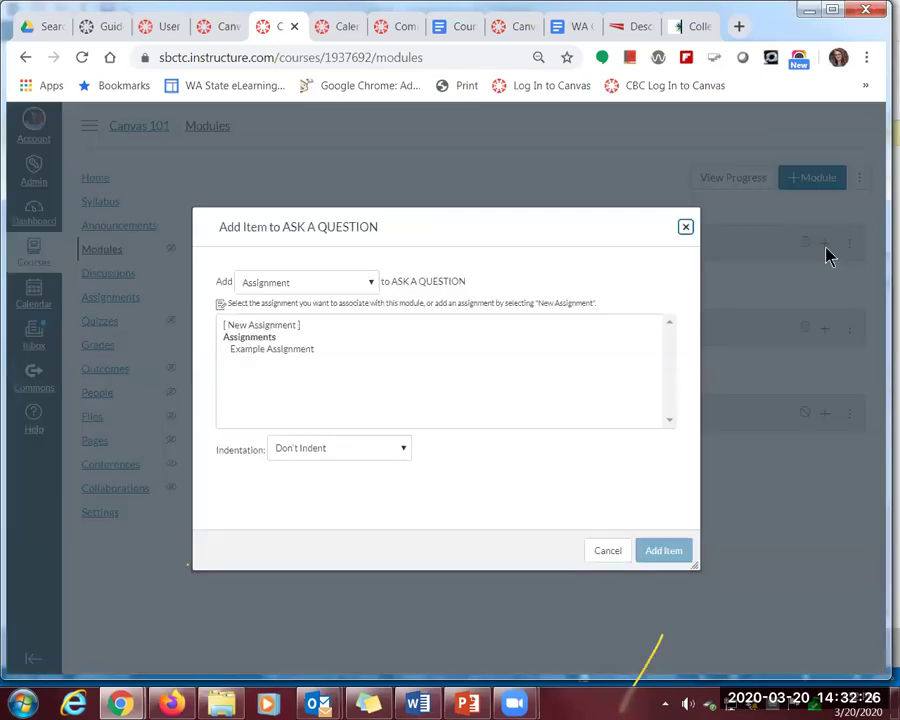
pyautogui.click(372, 288)
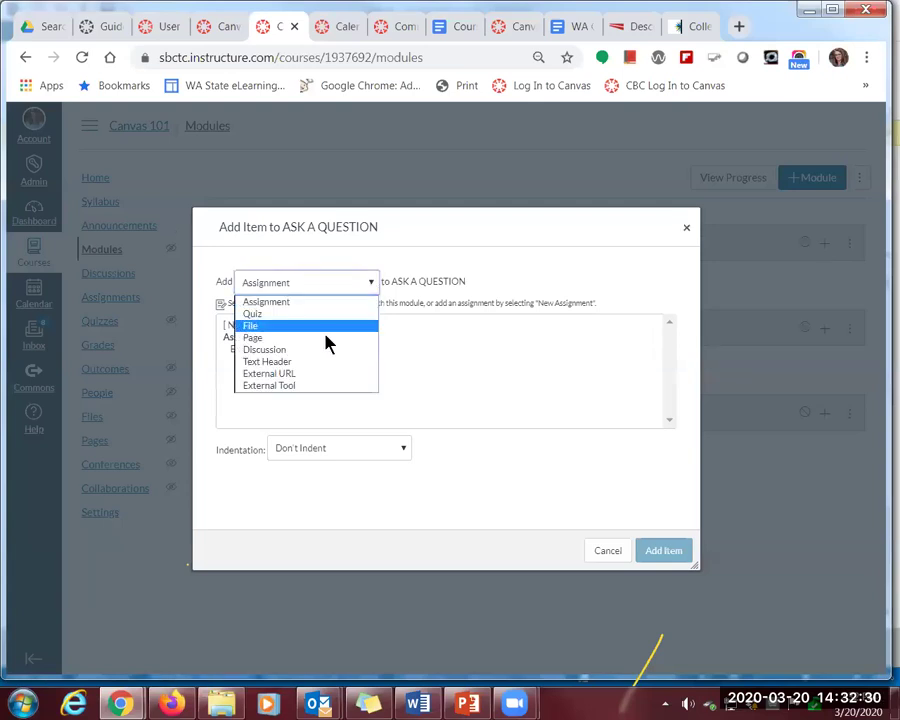
pyautogui.click(283, 353)
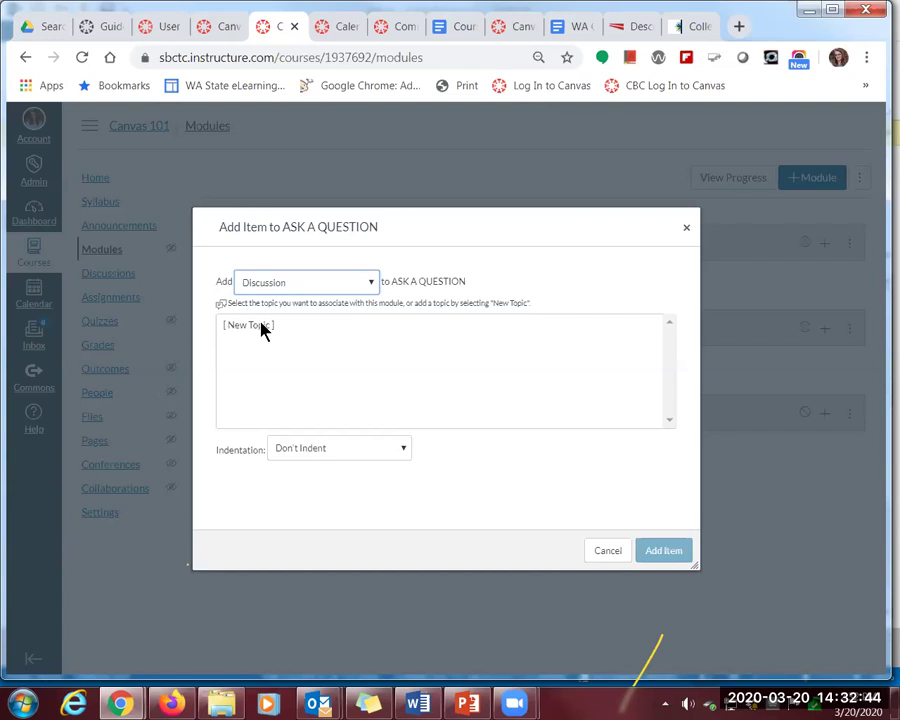
pyautogui.click(250, 328)
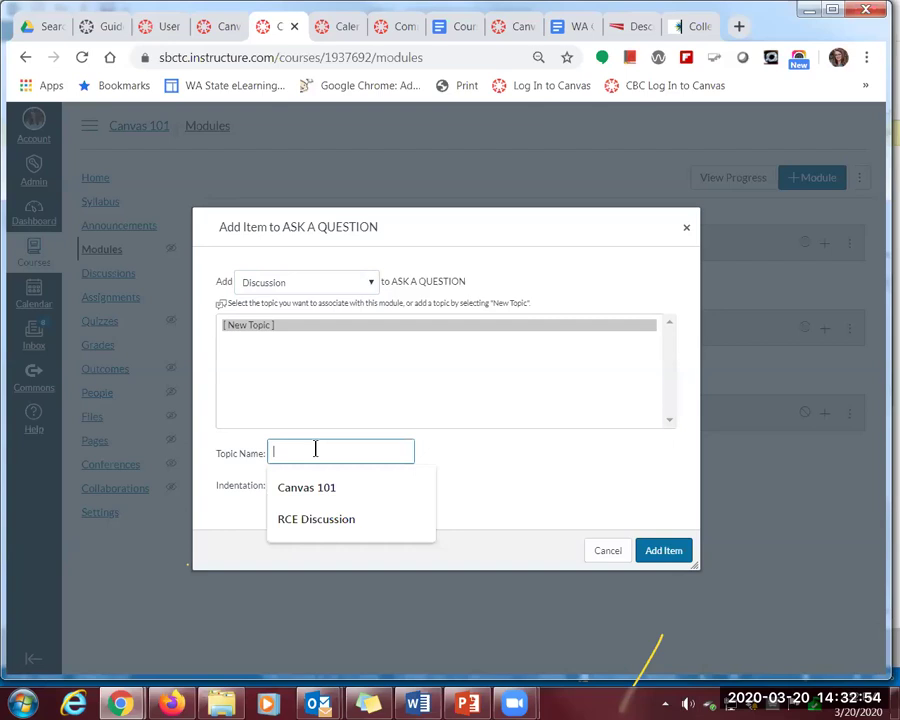
pyautogui.write('aSK A')
pyautogui.press('BackSpace')
pyautogui.press('BackSpace')
pyautogui.press('BackSpace')
pyautogui.press('BackSpace')
pyautogui.write('Ask a Question')
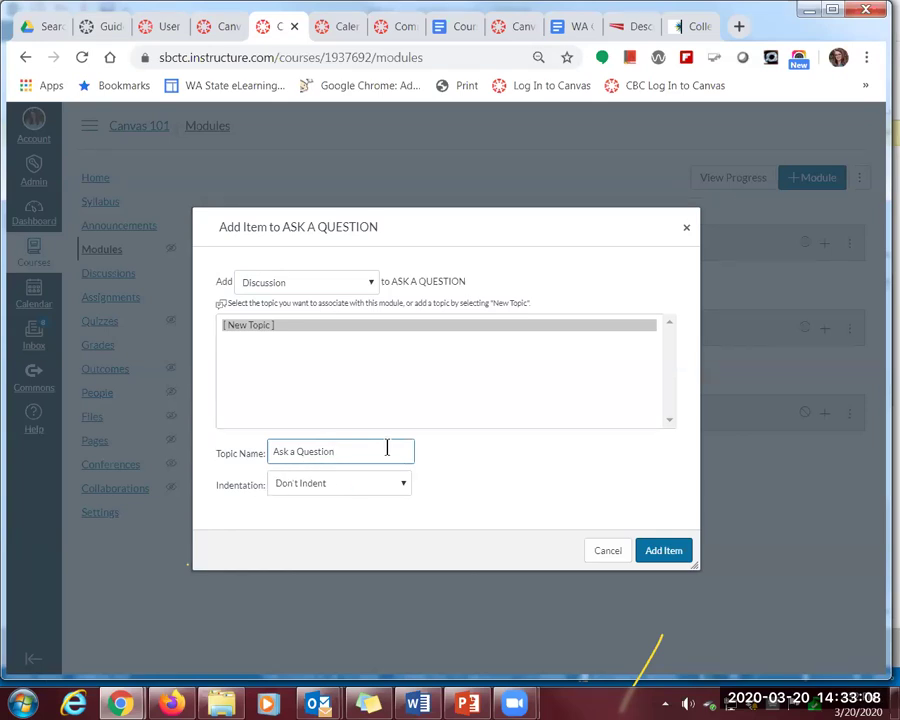
# Review the indentation levels, keep Don't Indent and add the Ask a Question discussion to the module
pyautogui.click(664, 552)
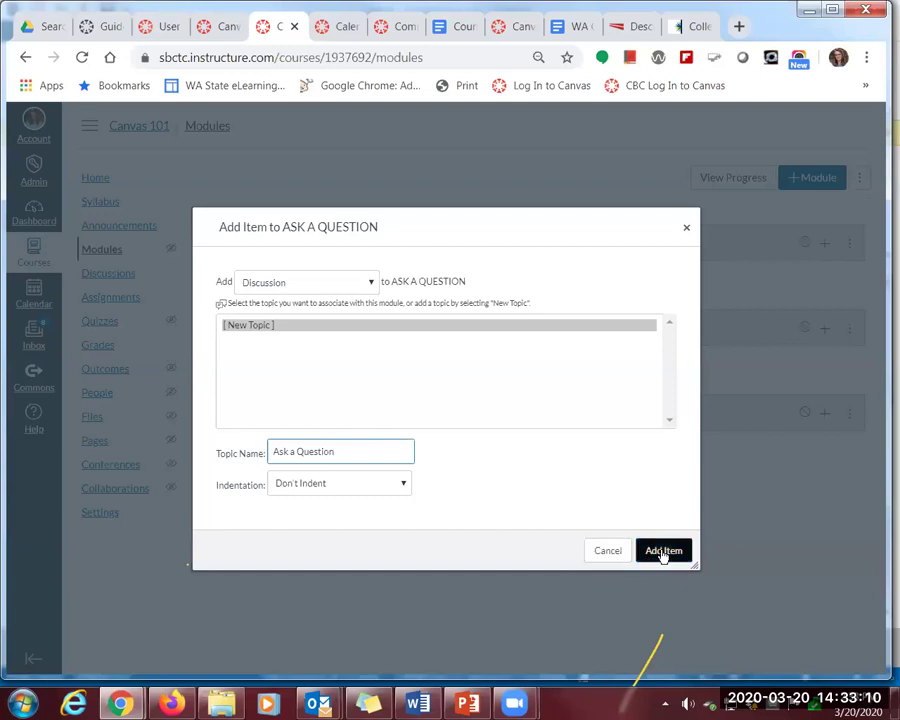
pyautogui.click(404, 486)
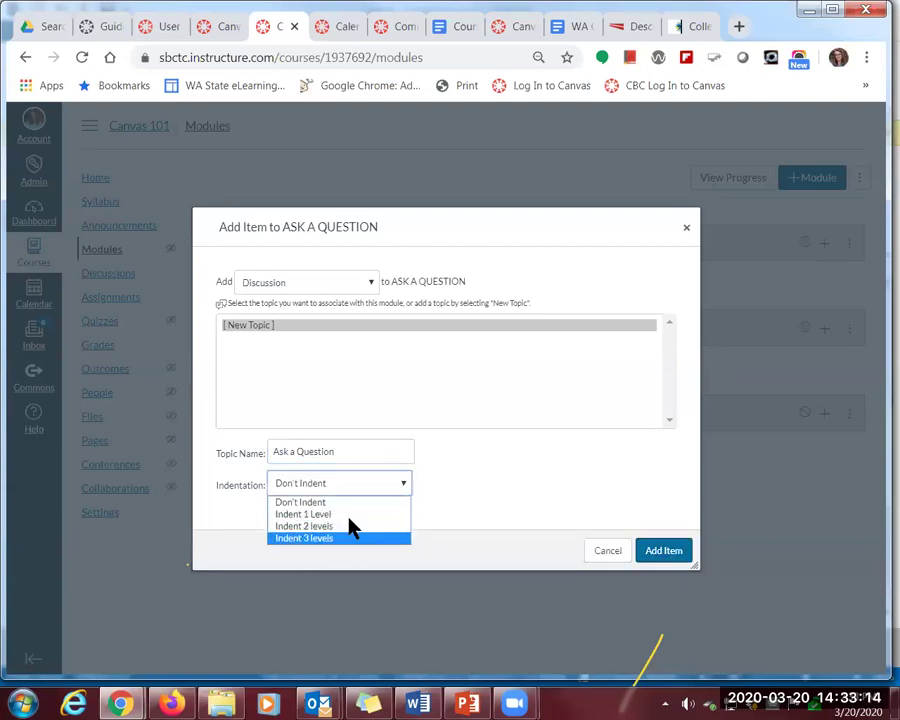
pyautogui.click(405, 485)
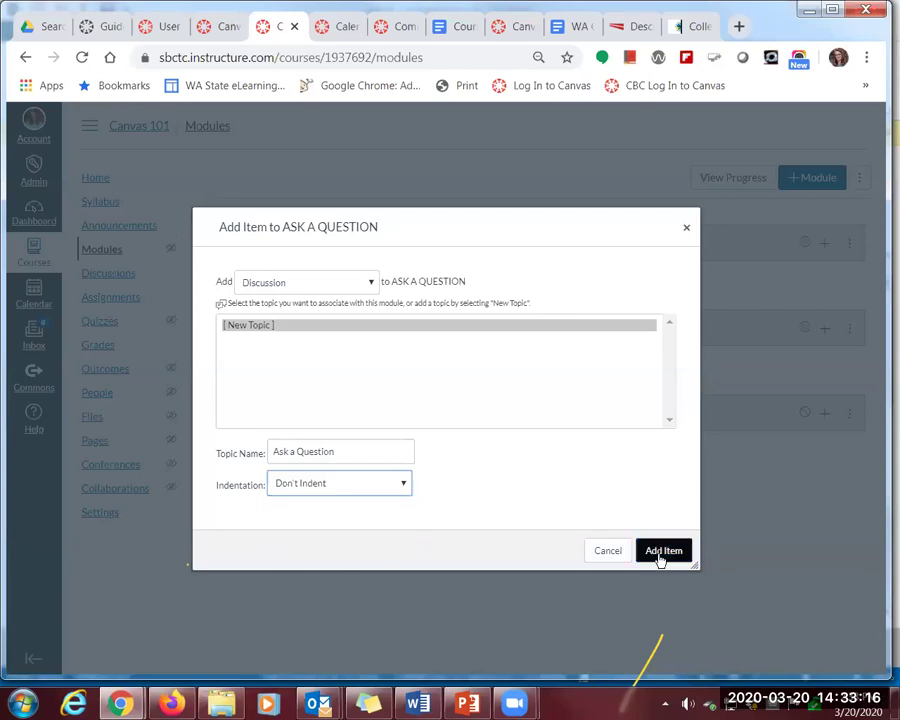
pyautogui.click(660, 552)
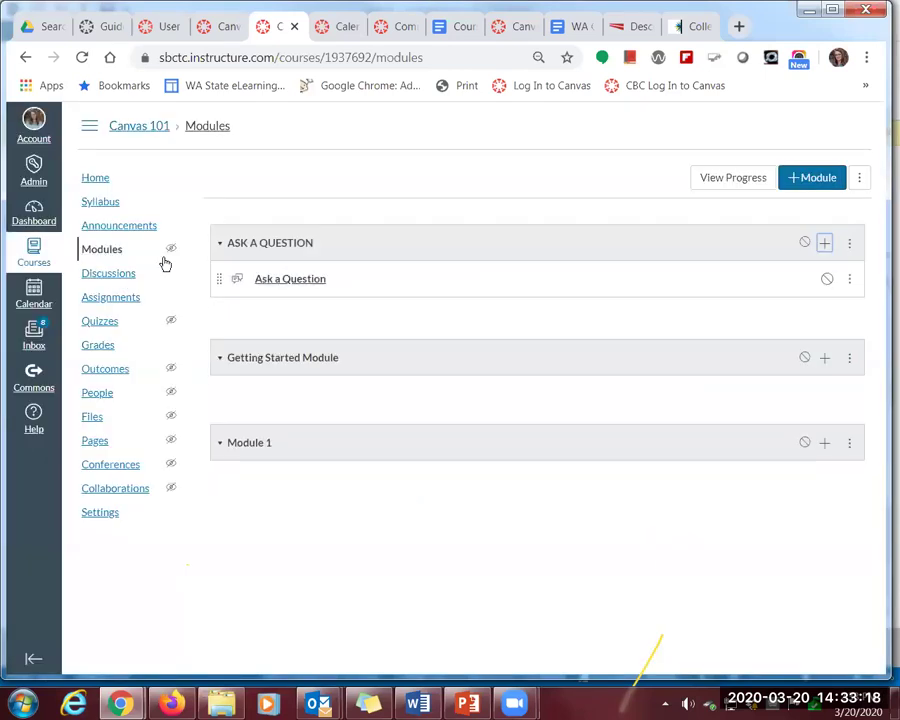
# Open the Ask a Question discussion in a separate browser tab and start editing it
pyautogui.rightClick(300, 287)
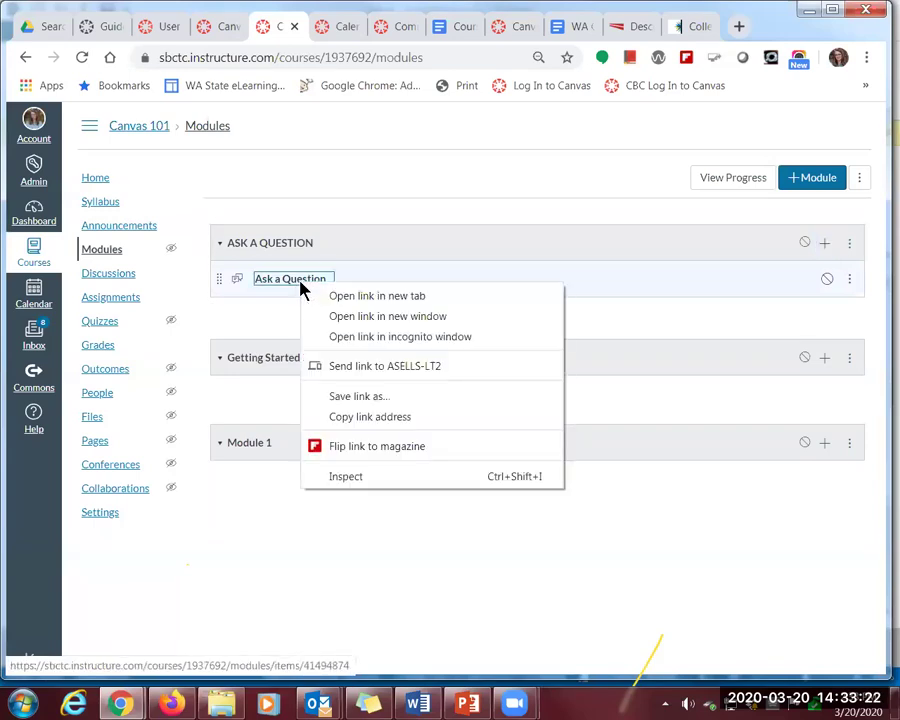
pyautogui.click(355, 298)
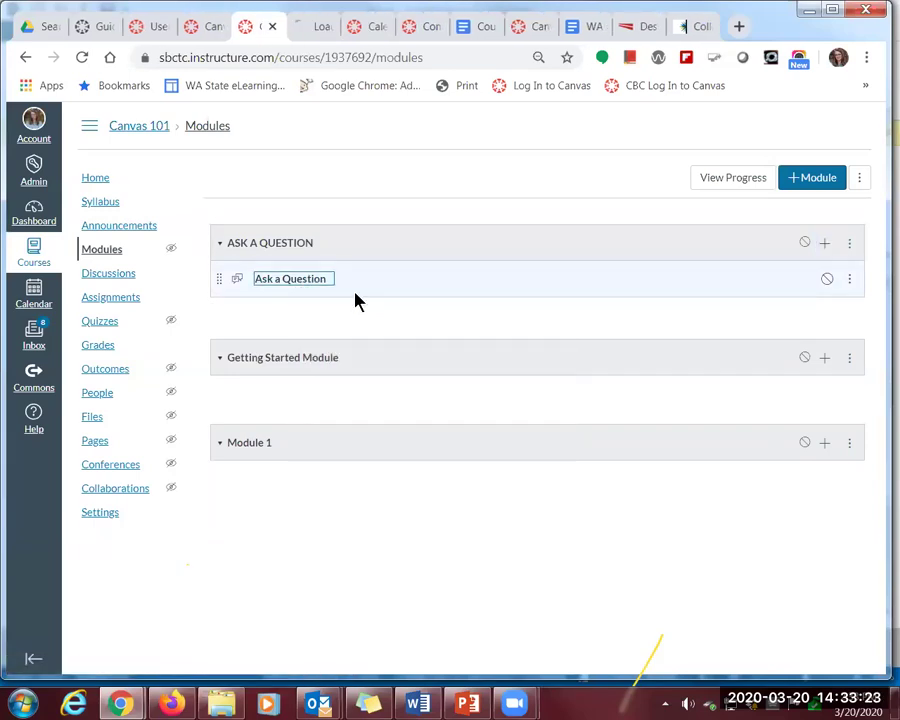
pyautogui.click(314, 30)
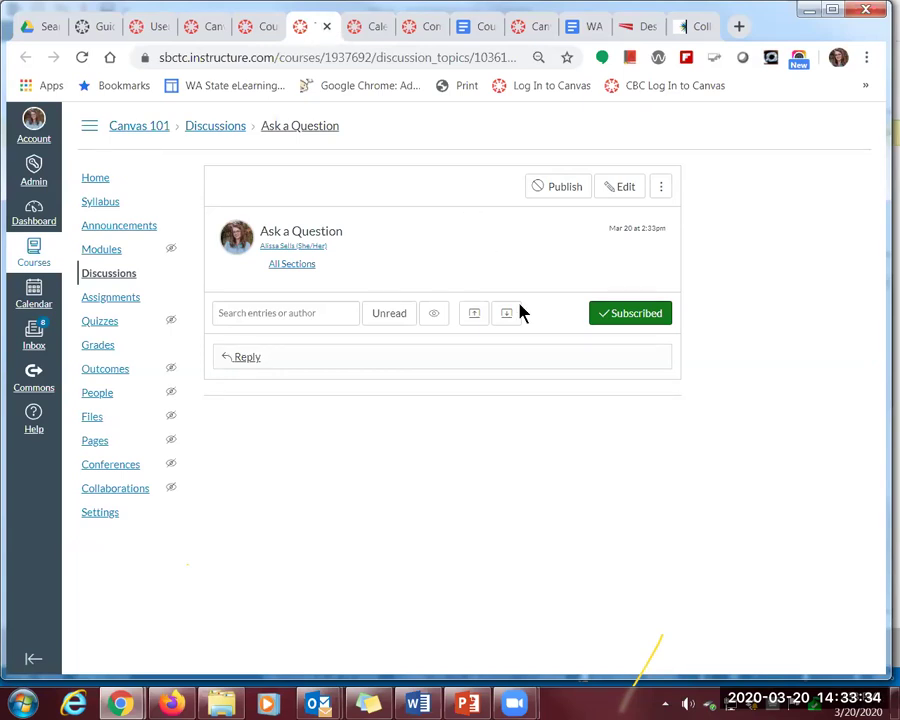
pyautogui.click(621, 190)
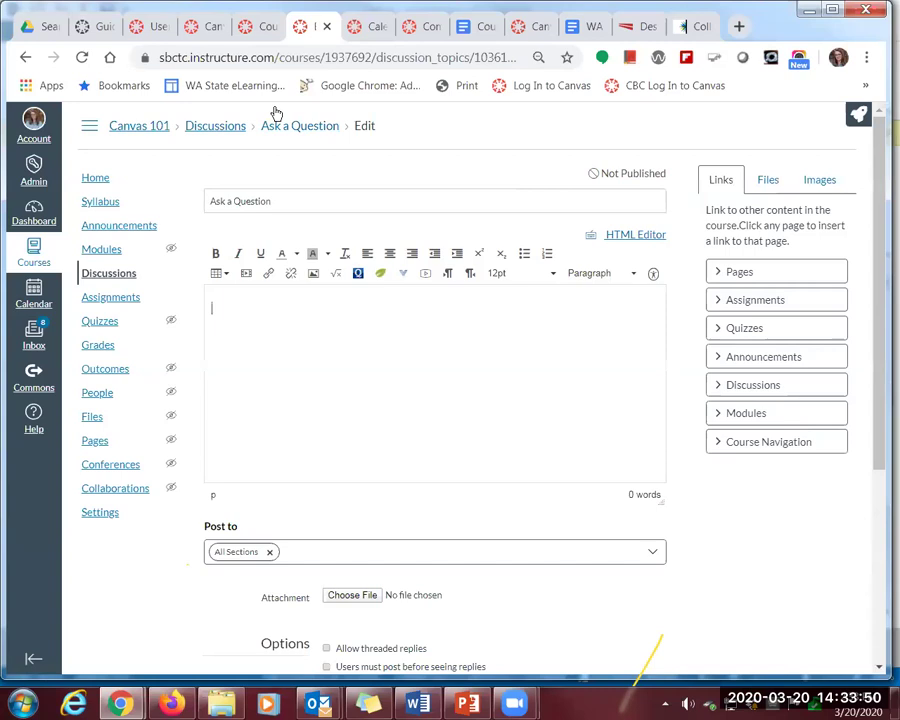
# Open the Ask a Question discussion in the CNVS 101 course and examine its heading and posting instructions
pyautogui.click(211, 34)
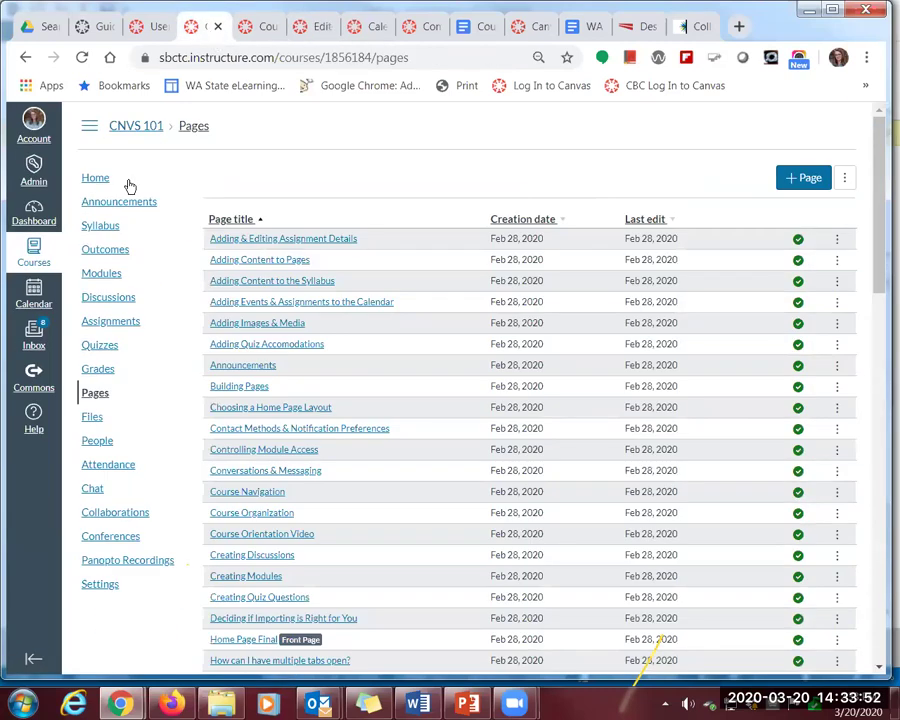
pyautogui.click(118, 303)
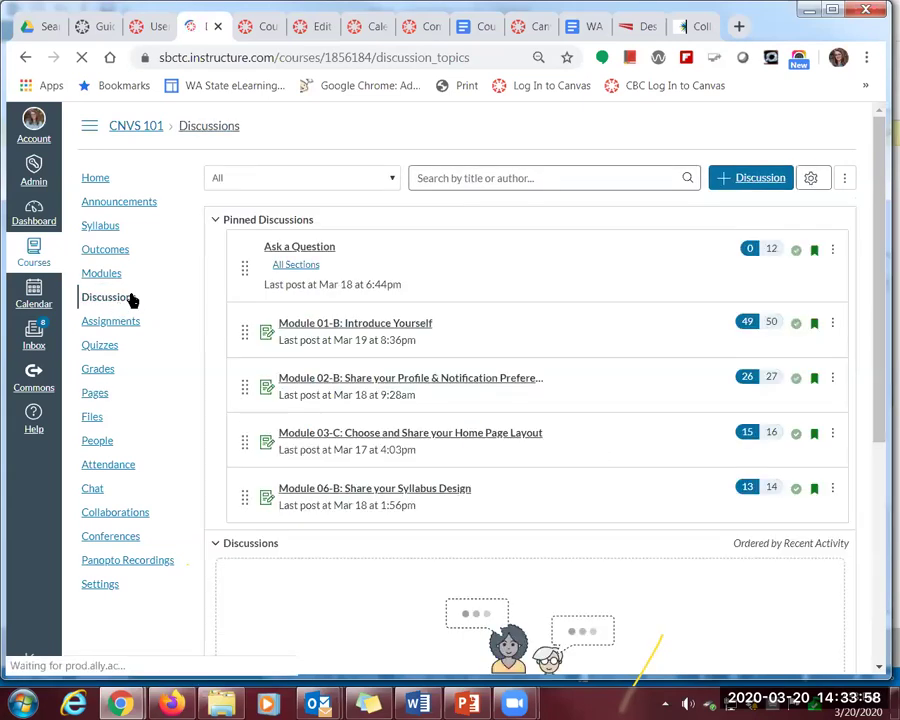
pyautogui.click(313, 250)
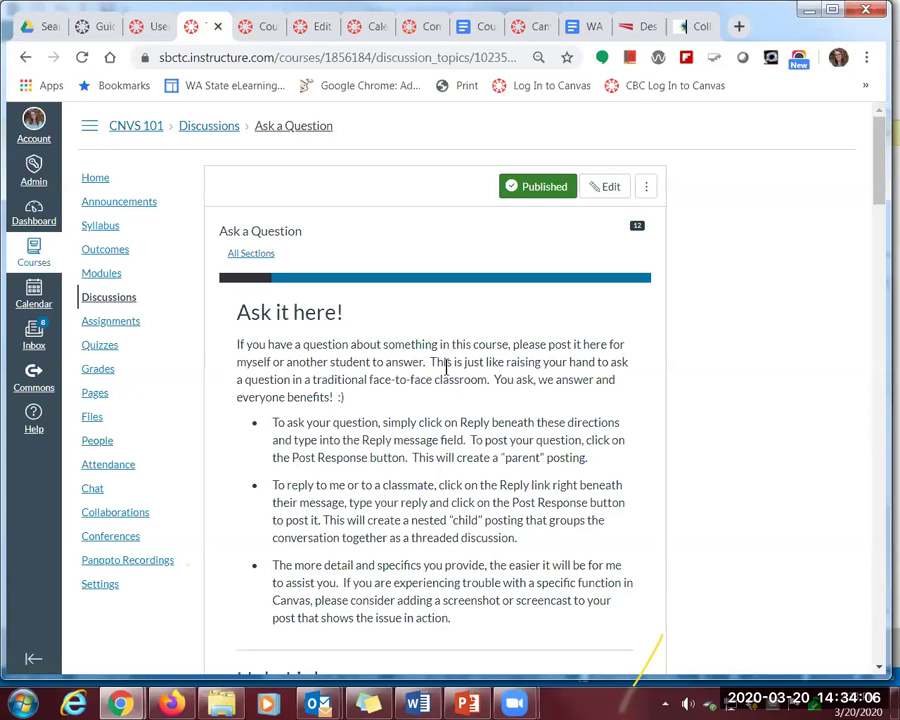
pyautogui.moveTo(234, 313); pyautogui.dragTo(344, 313)
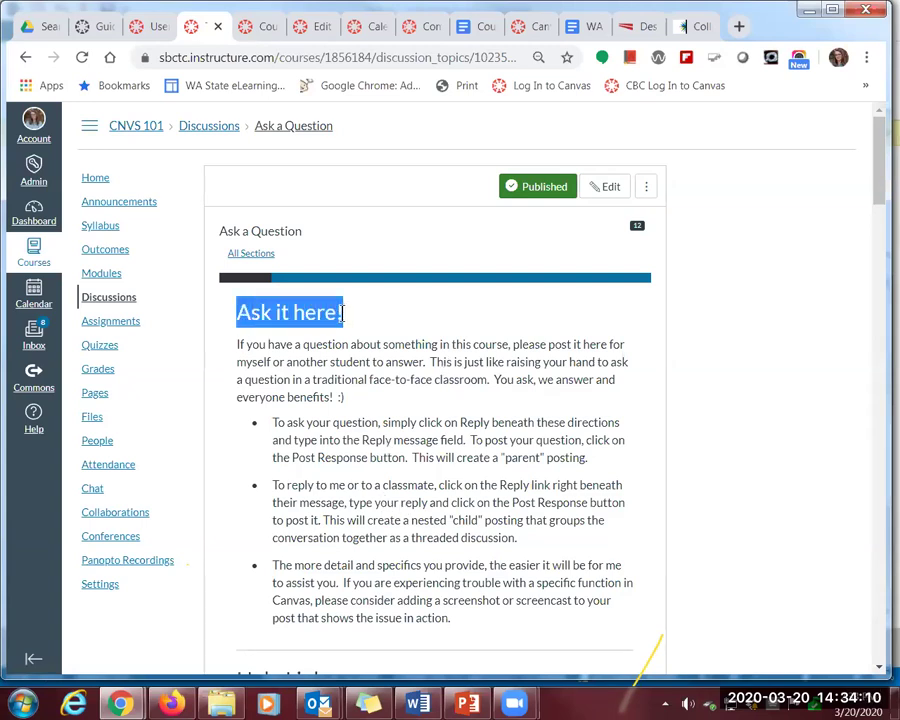
pyautogui.click(357, 377)
pyautogui.scroll(-1, 300, 320)
pyautogui.moveTo(236, 257); pyautogui.dragTo(524, 537)
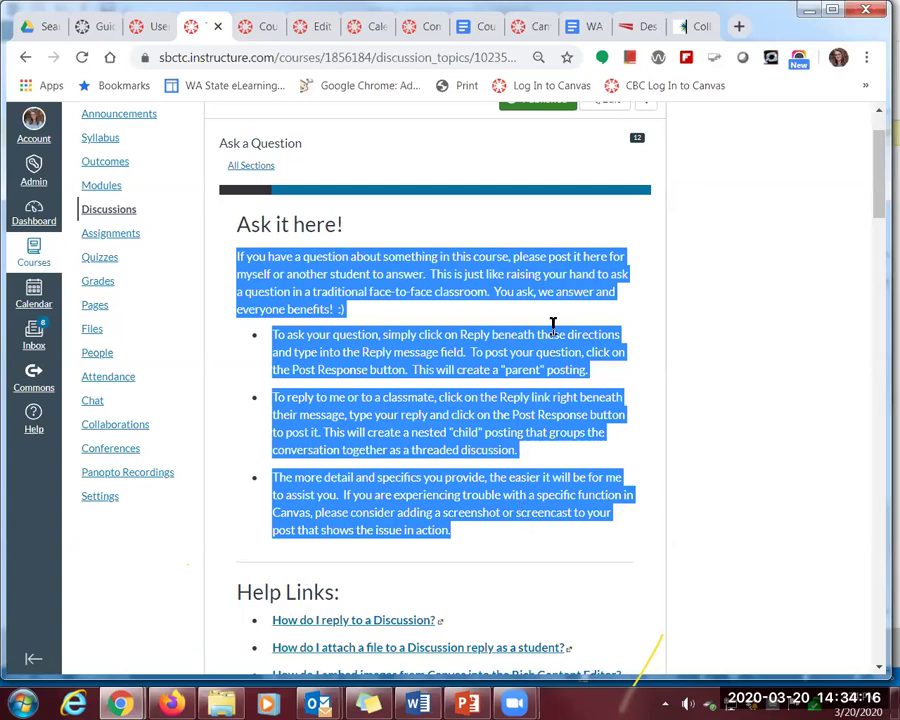
pyautogui.click(440, 286)
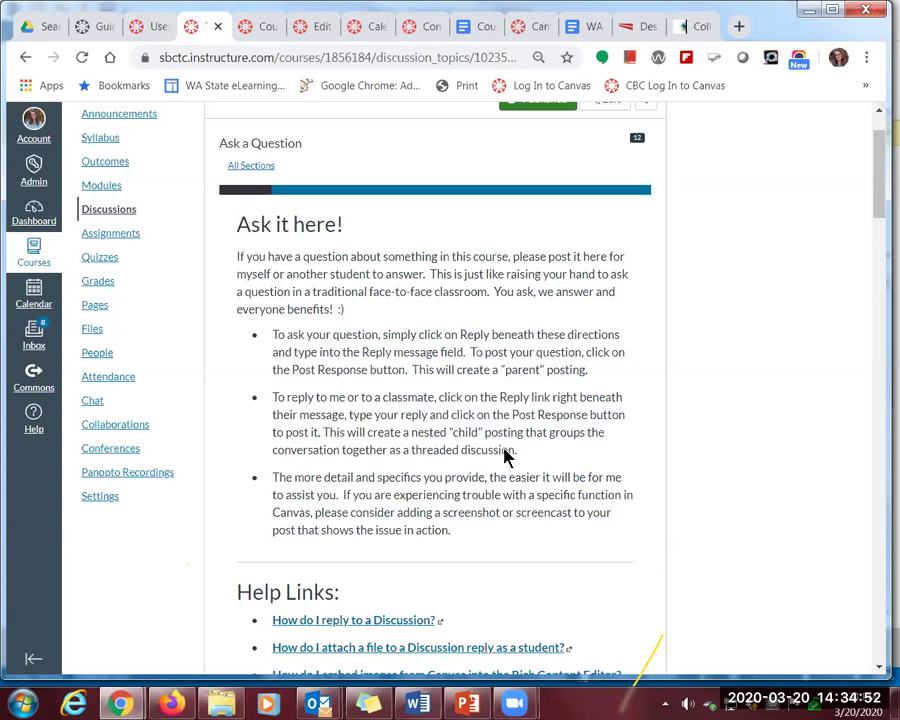
# Examine the Help Links section and reply area of the CNVS 101 example discussion
pyautogui.scroll(-3, 506, 455)
pyautogui.moveTo(237, 418); pyautogui.dragTo(464, 504)
pyautogui.scroll(-2, 400, 500)
pyautogui.scroll(-2, 424, 519)
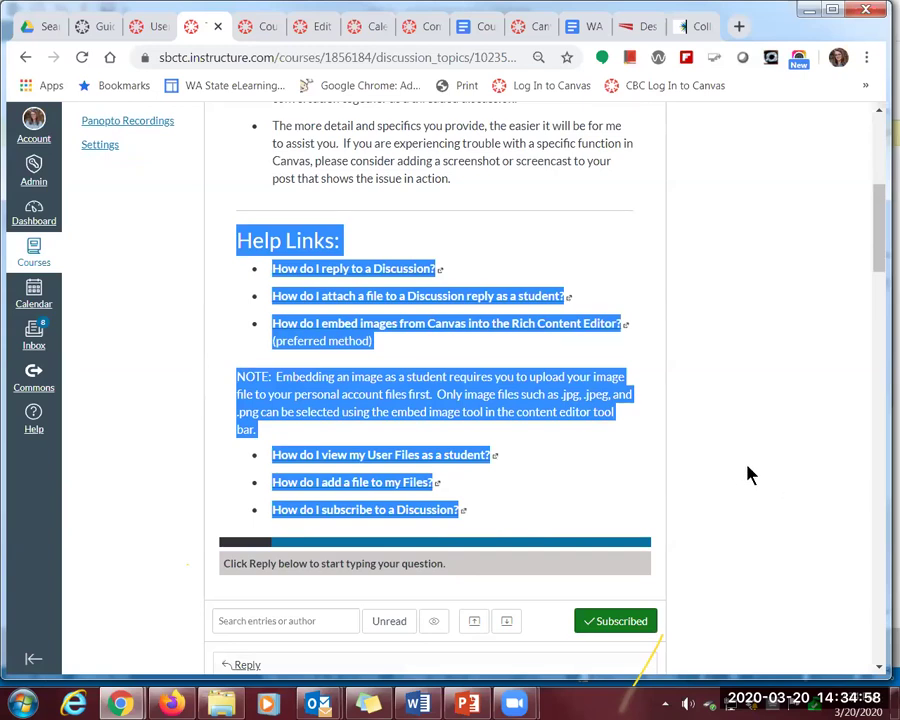
# Return to editing the demo course's Ask a Question discussion and enter "directions" as its body text
pyautogui.click(266, 32)
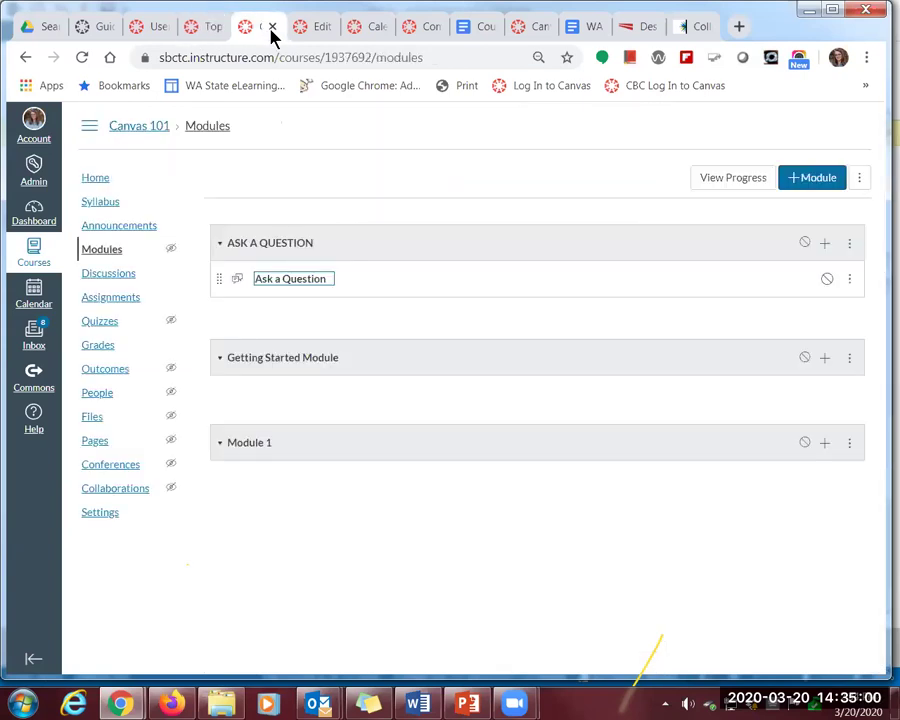
pyautogui.click(321, 28)
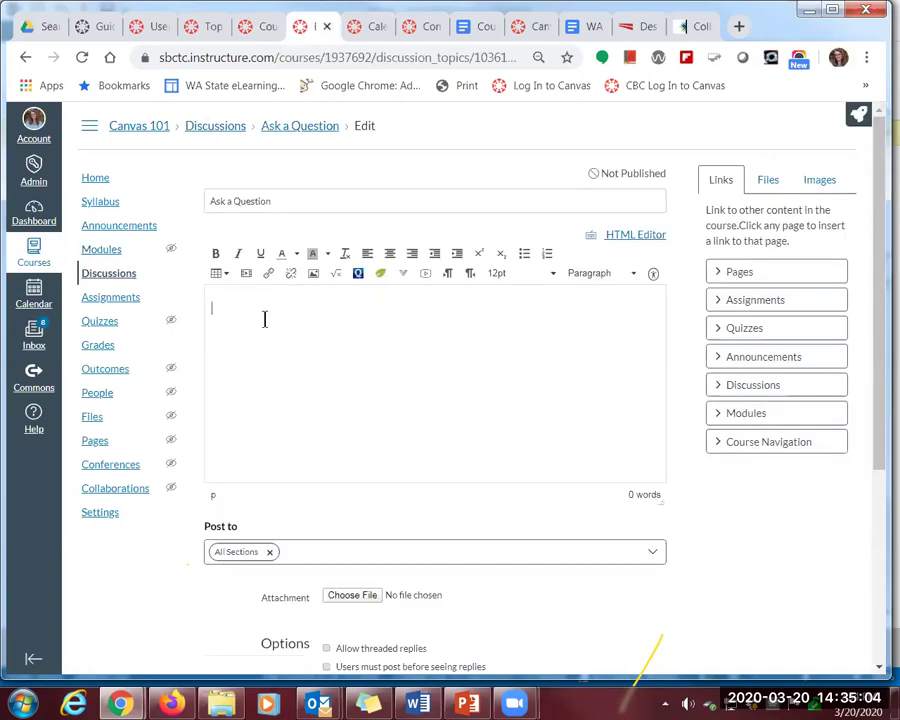
pyautogui.write('directions')
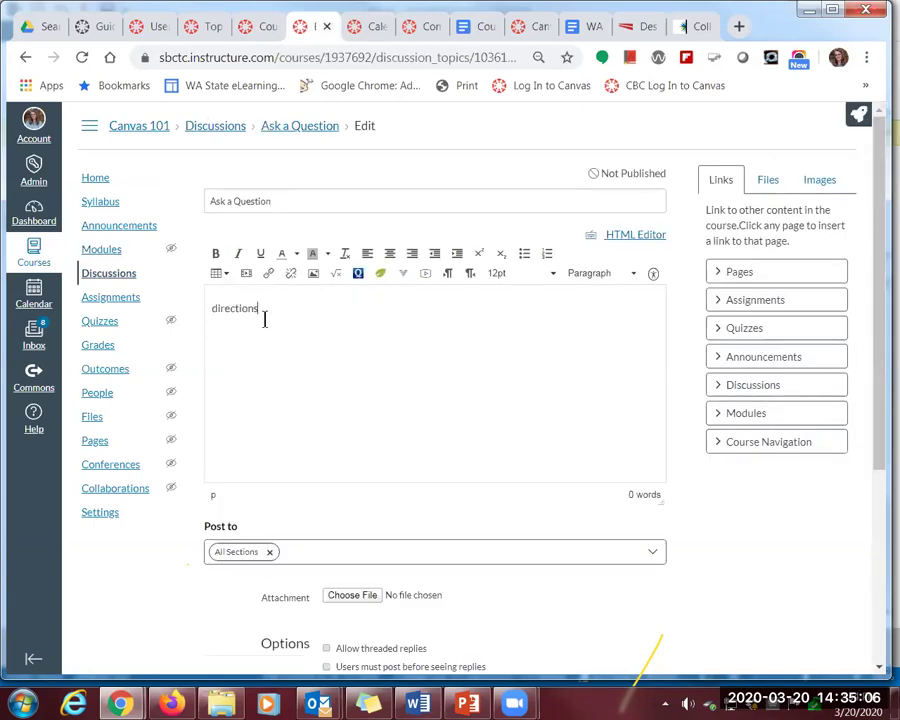
# Allow threaded replies and make the Ask a Question discussion graded
pyautogui.scroll(-2, 420, 426)
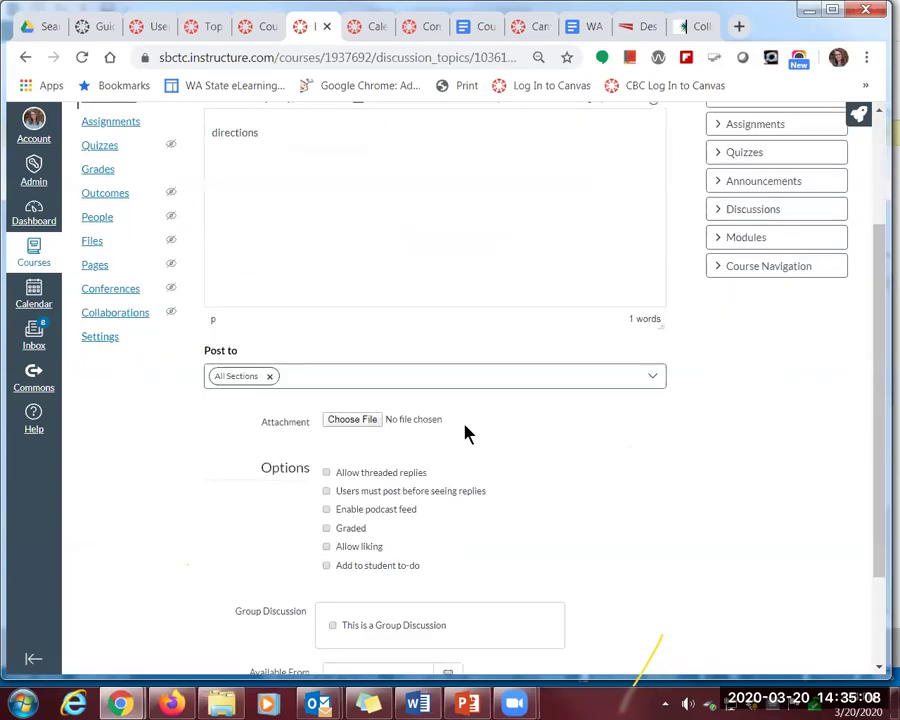
pyautogui.click(326, 474)
pyautogui.click(327, 529)
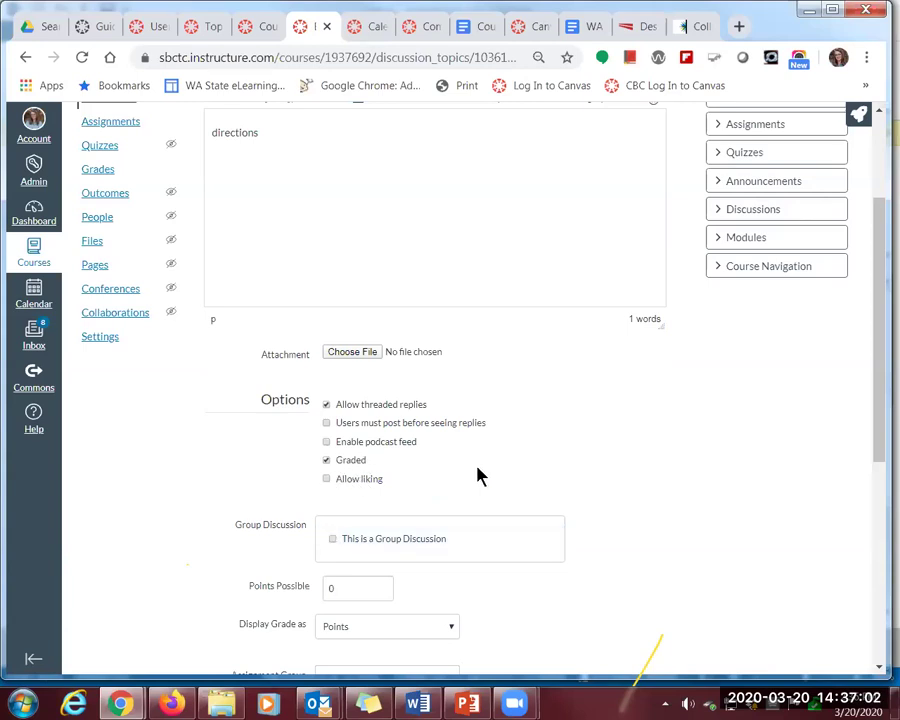
pyautogui.scroll(-3, 478, 474)
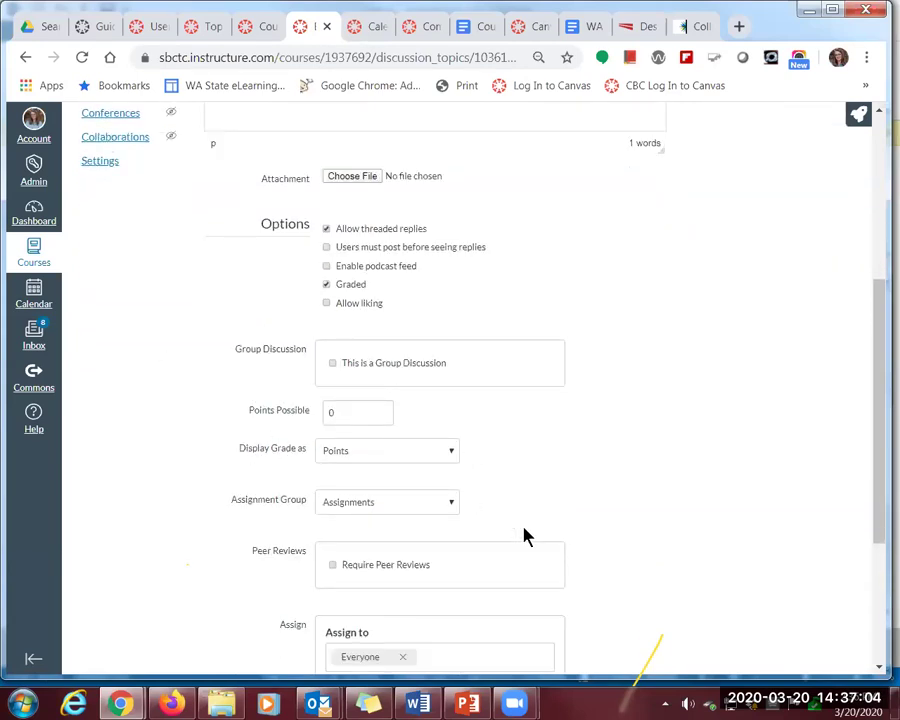
# Make the Ask a Question discussion ungraded
pyautogui.click(326, 285)
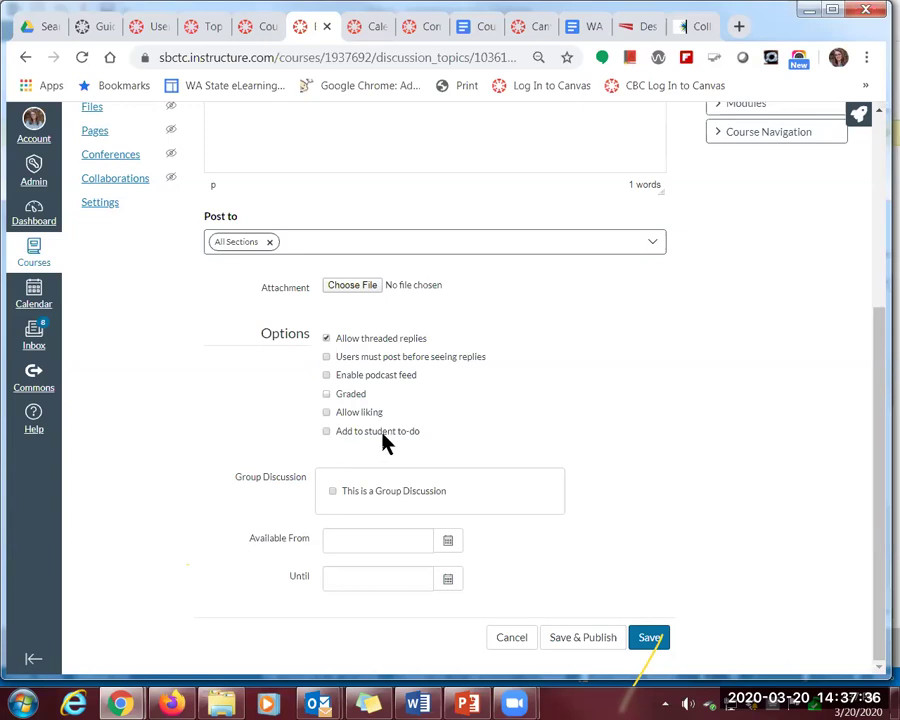
# Try adding the discussion to the student to-do list, open its date picker, and turn the option back off
pyautogui.click(325, 434)
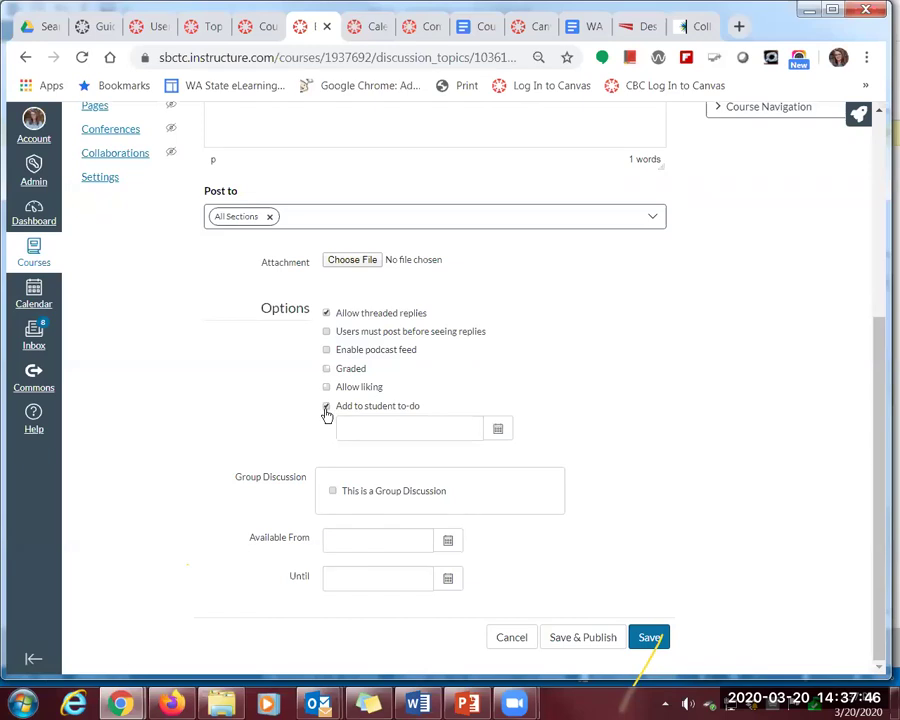
pyautogui.click(497, 429)
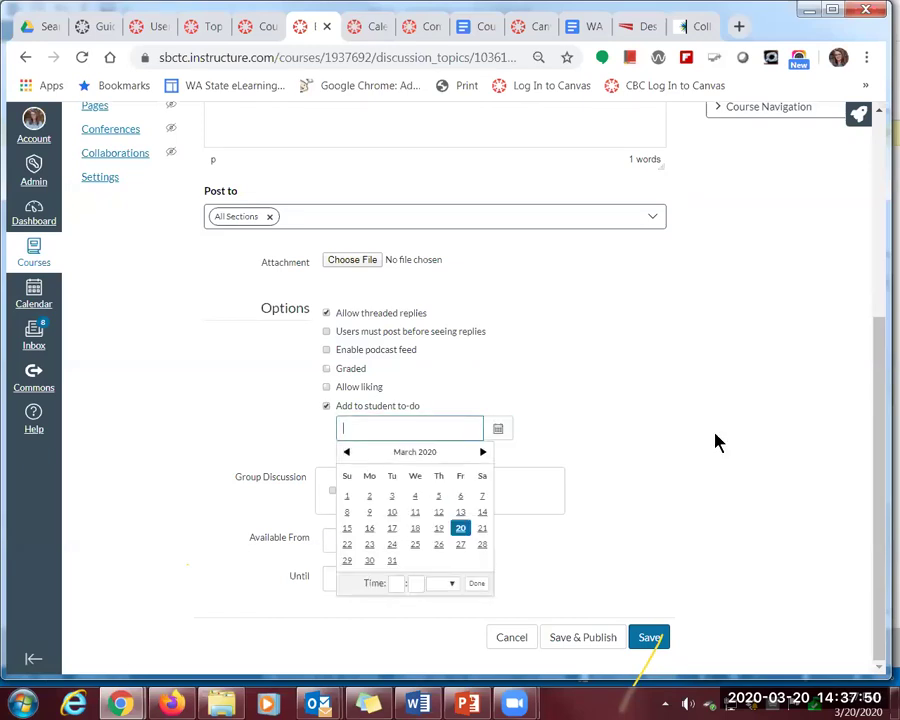
pyautogui.click(366, 430)
pyautogui.click(326, 410)
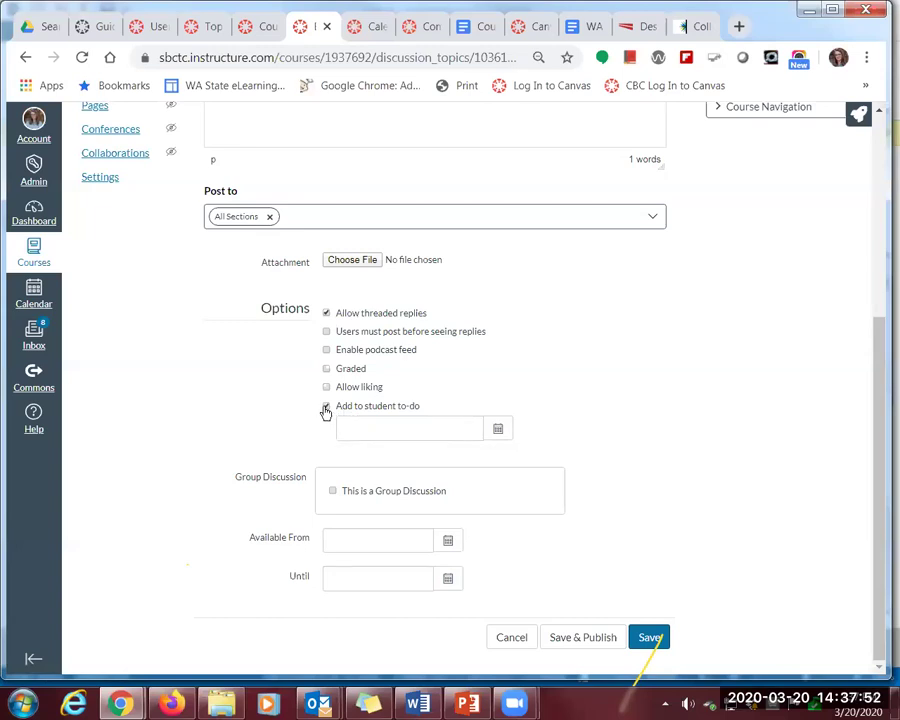
pyautogui.click(326, 410)
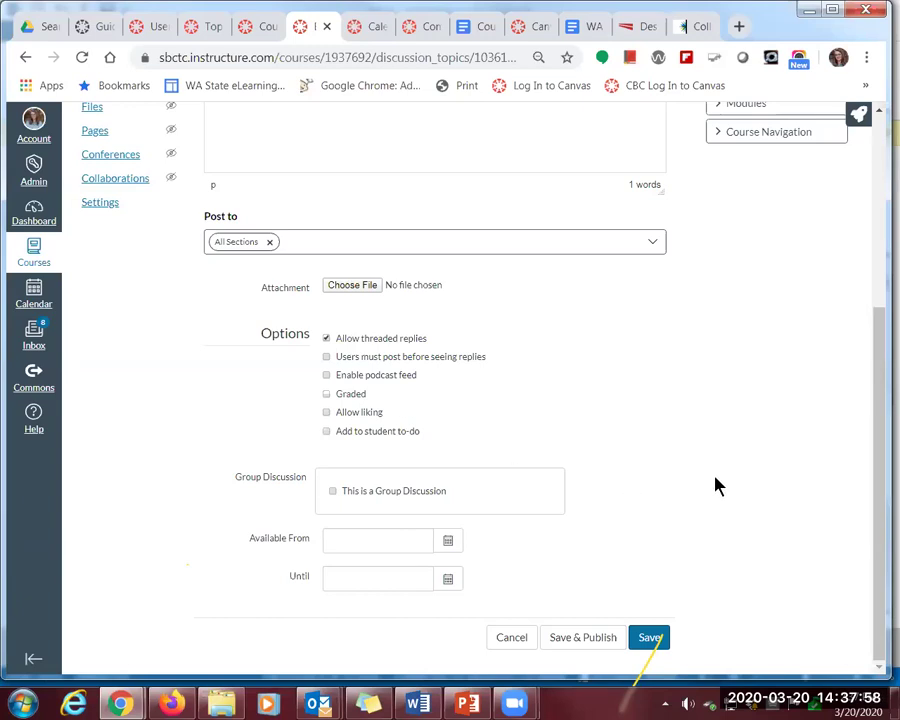
# Set the discussion's availability from Mar 25, 2020 until Apr 3, 2020
pyautogui.moveTo(233, 489); pyautogui.dragTo(307, 485)
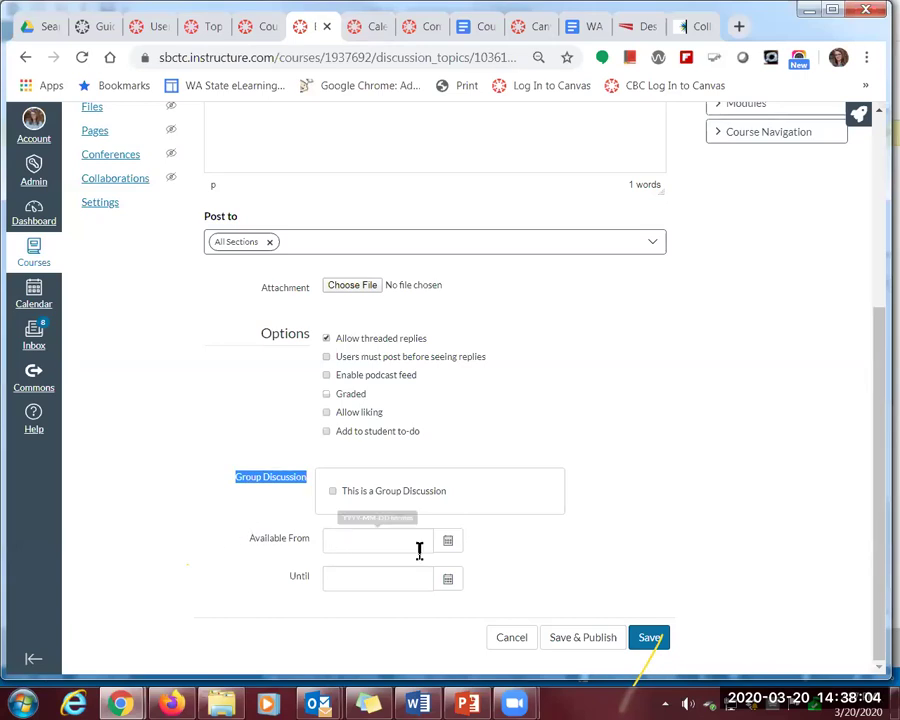
pyautogui.moveTo(250, 541); pyautogui.dragTo(263, 541)
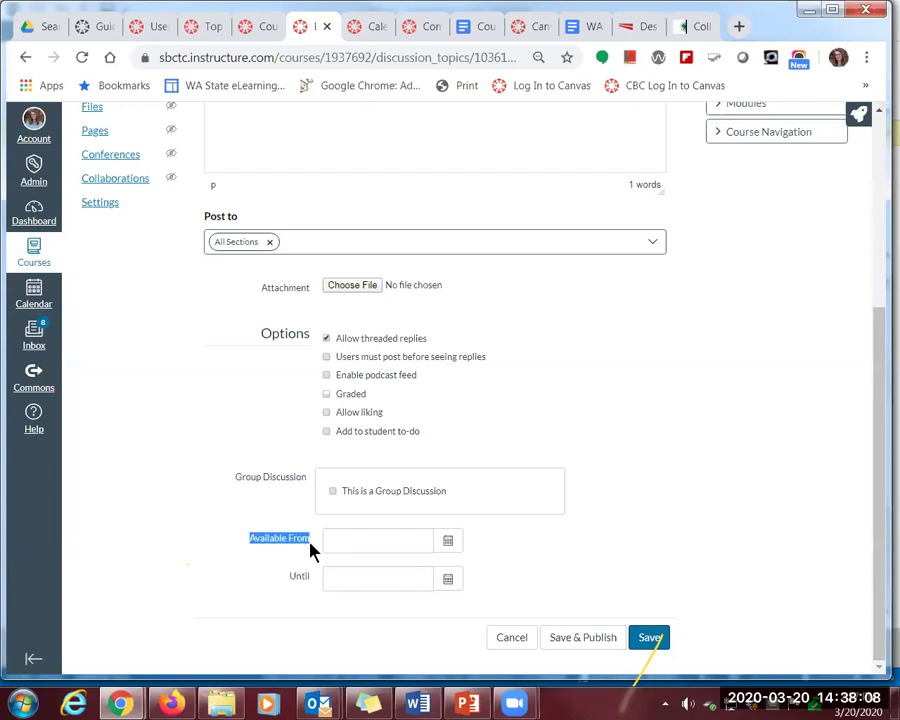
pyautogui.click(448, 543)
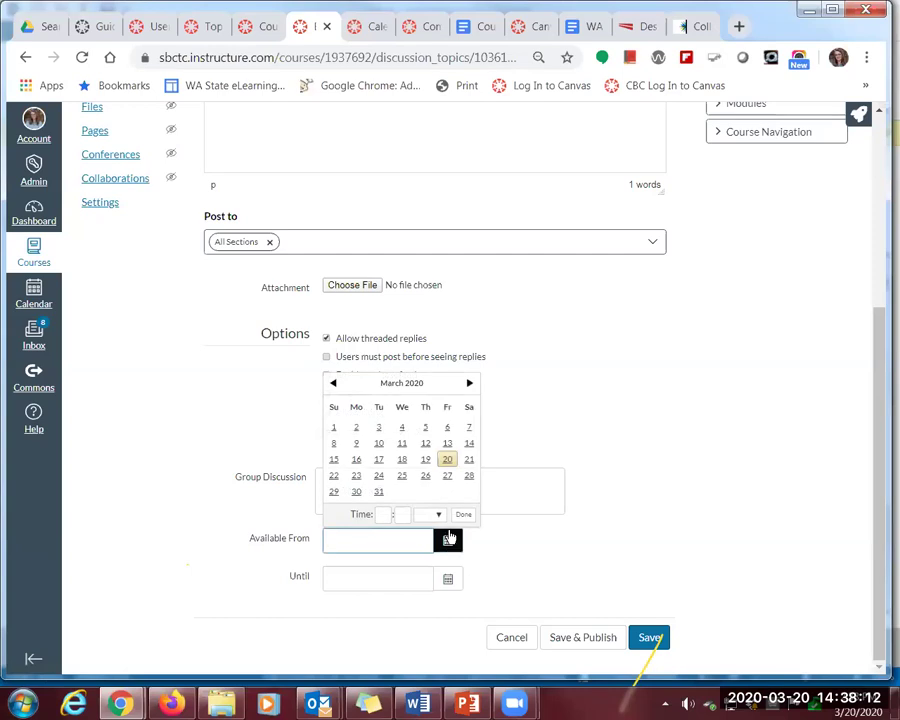
pyautogui.click(401, 478)
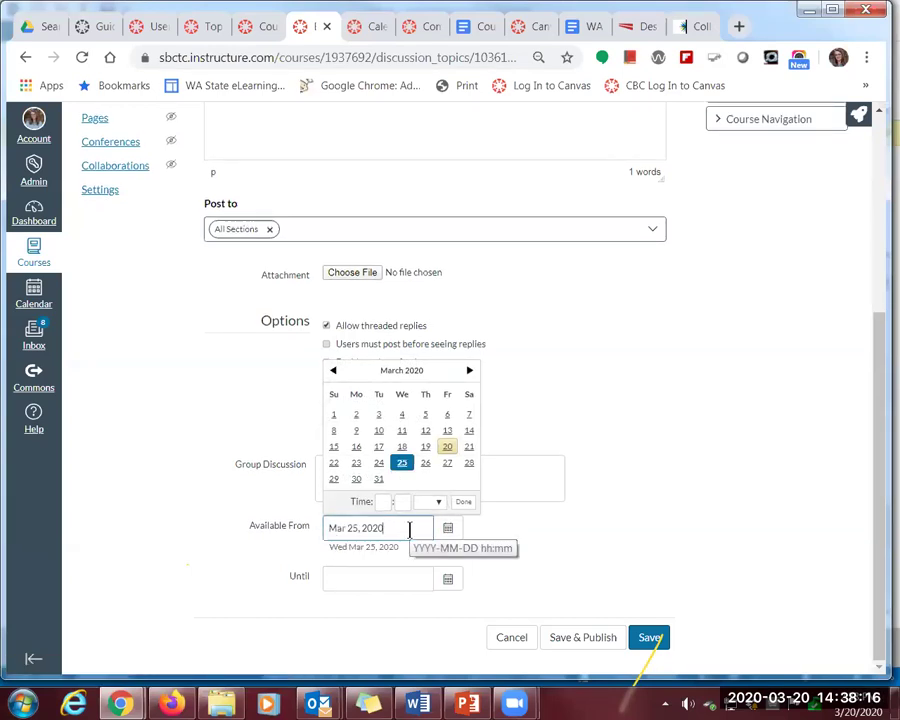
pyautogui.click(378, 579)
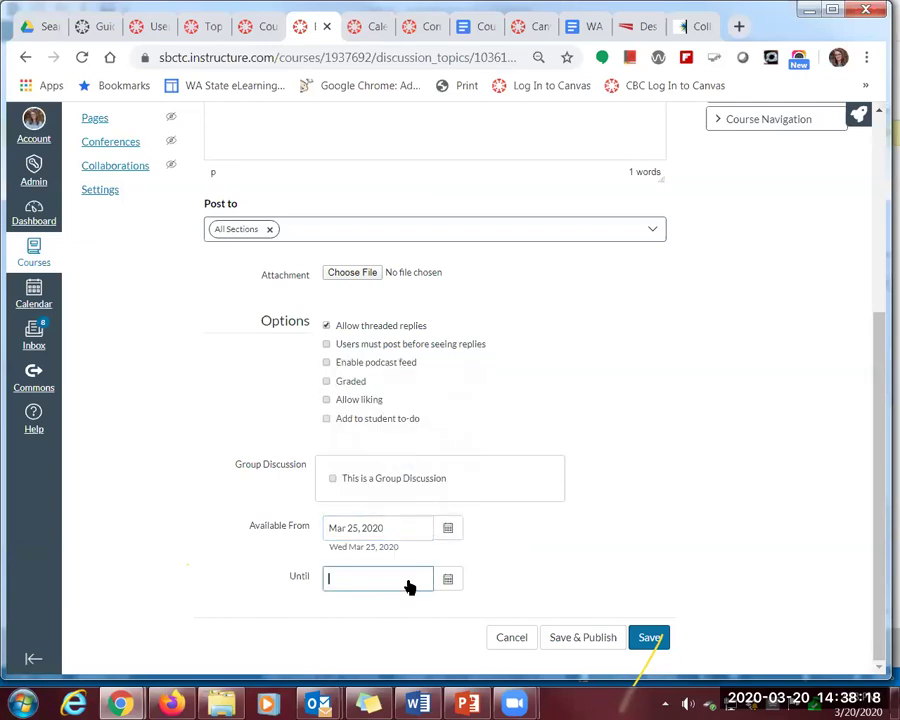
pyautogui.click(449, 581)
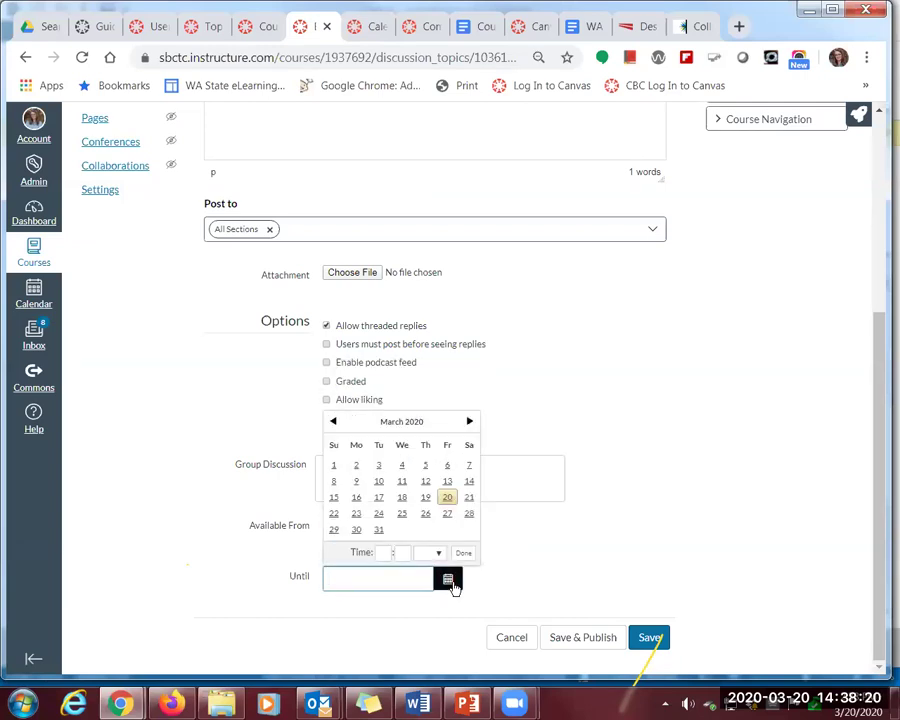
pyautogui.click(470, 422)
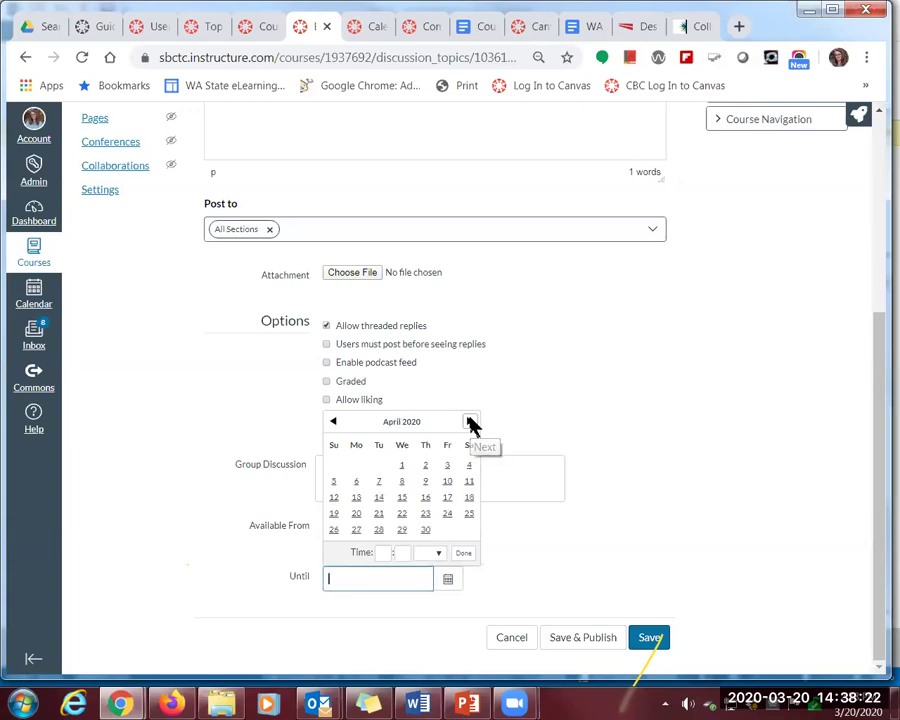
pyautogui.click(447, 467)
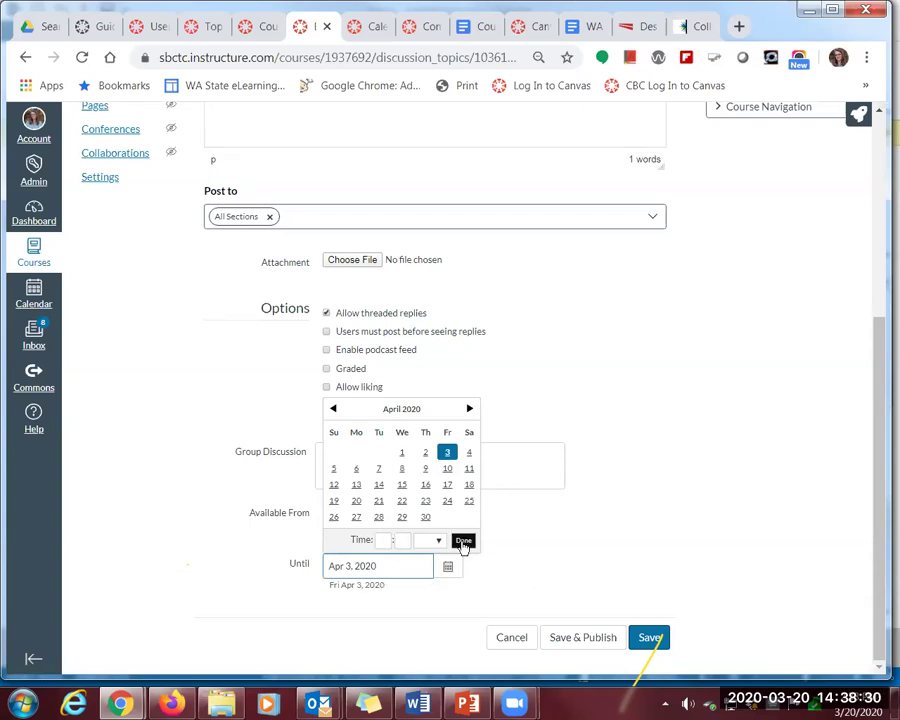
pyautogui.click(526, 556)
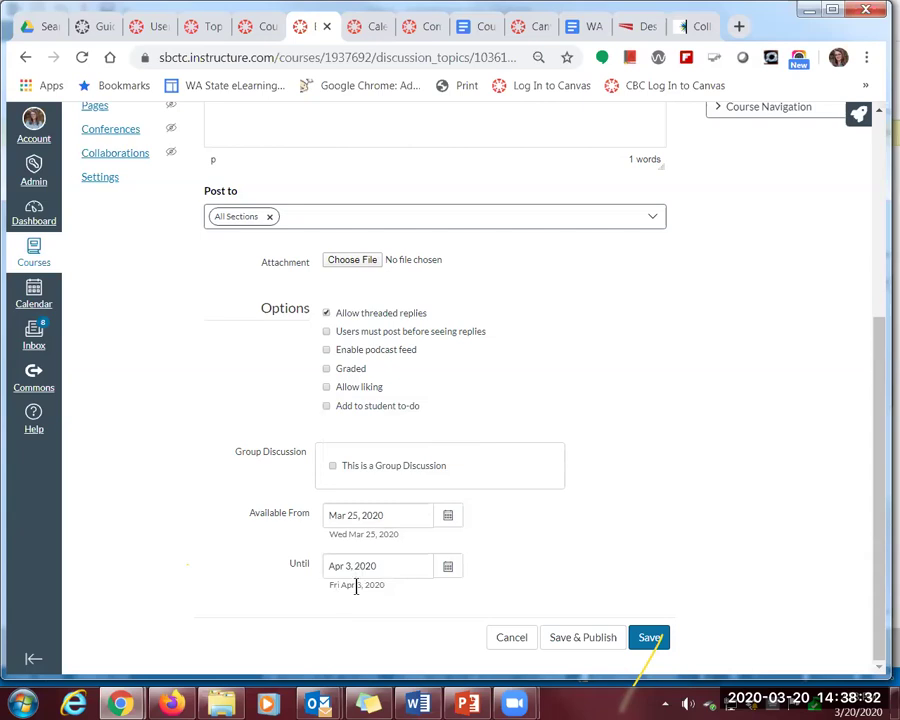
# Clear the discussion's Available From and Until dates, and save and publish it
pyautogui.click(447, 525)
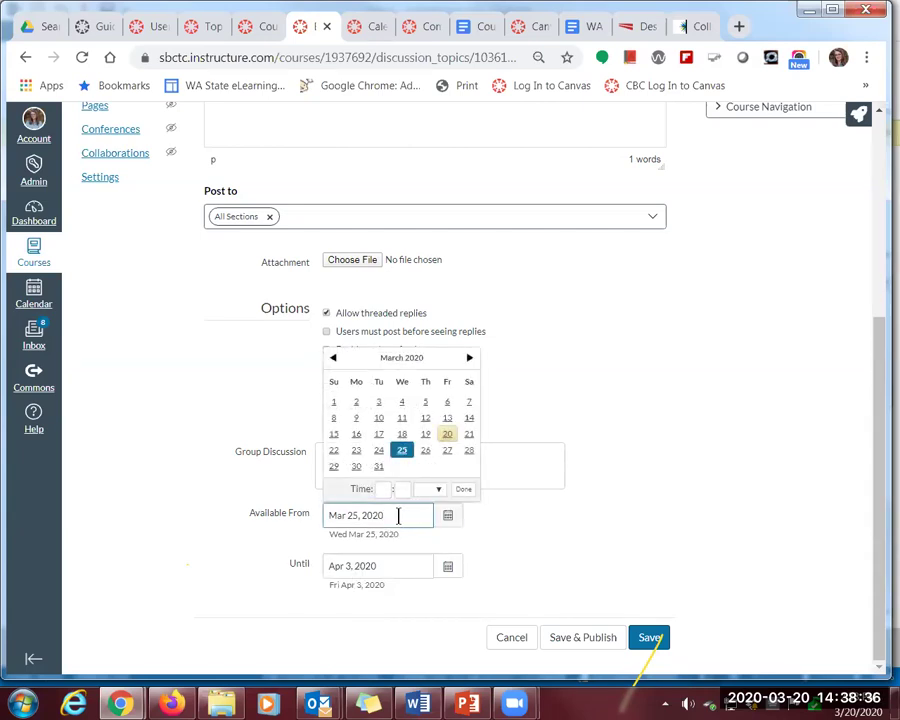
pyautogui.moveTo(396, 514); pyautogui.dragTo(312, 522)
pyautogui.press('BackSpace')
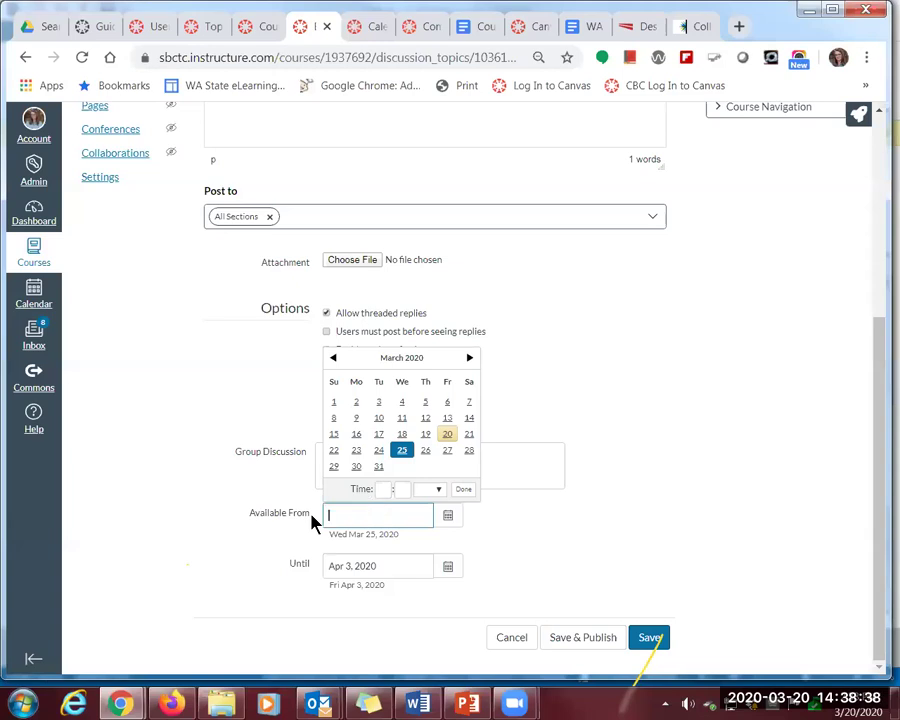
pyautogui.moveTo(388, 565); pyautogui.dragTo(326, 566)
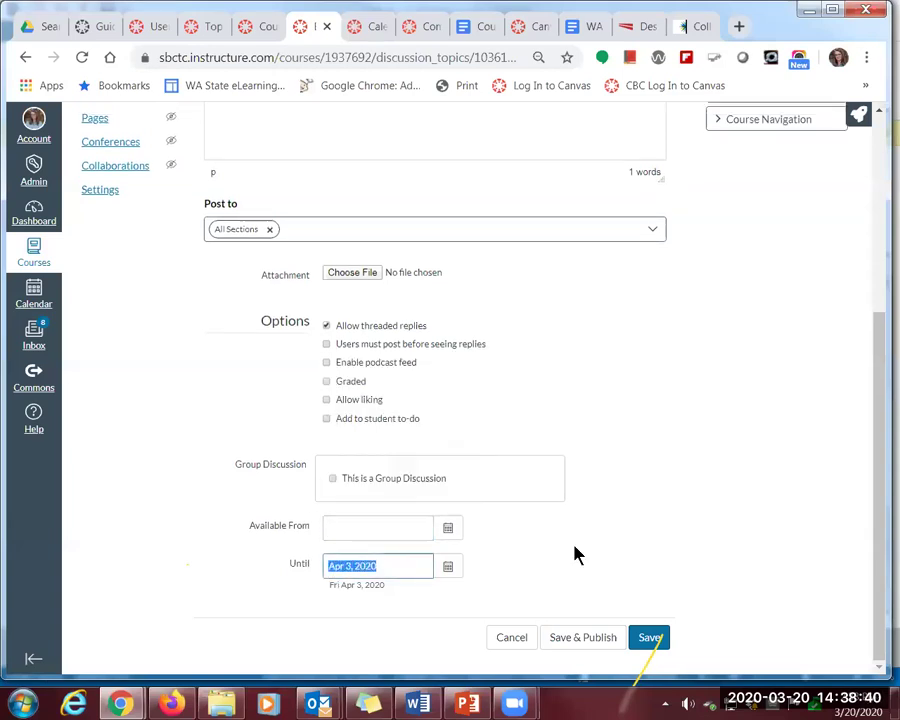
pyautogui.press('BackSpace')
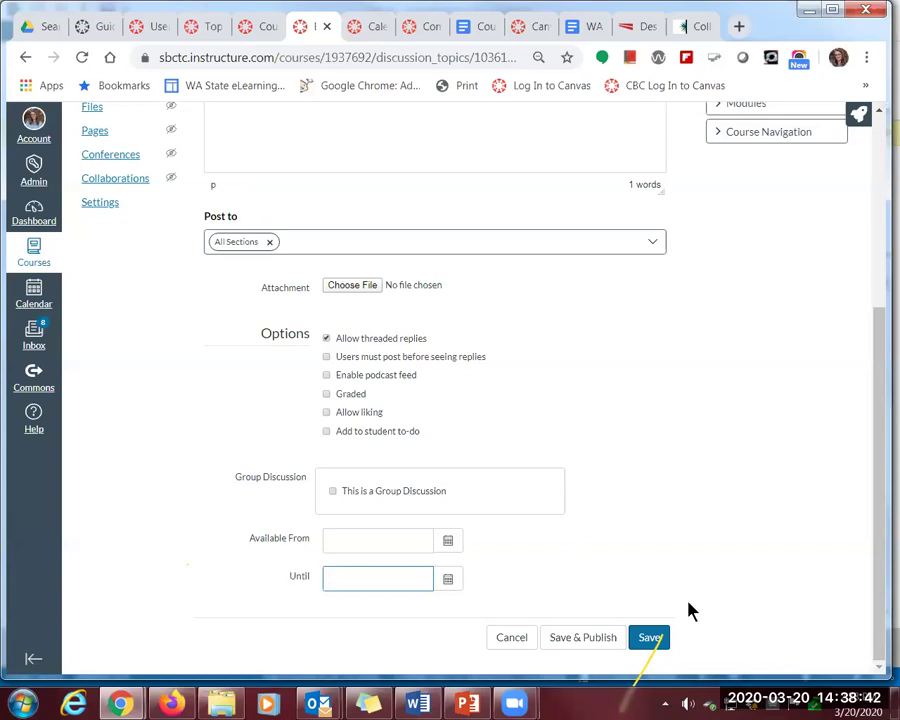
pyautogui.click(566, 640)
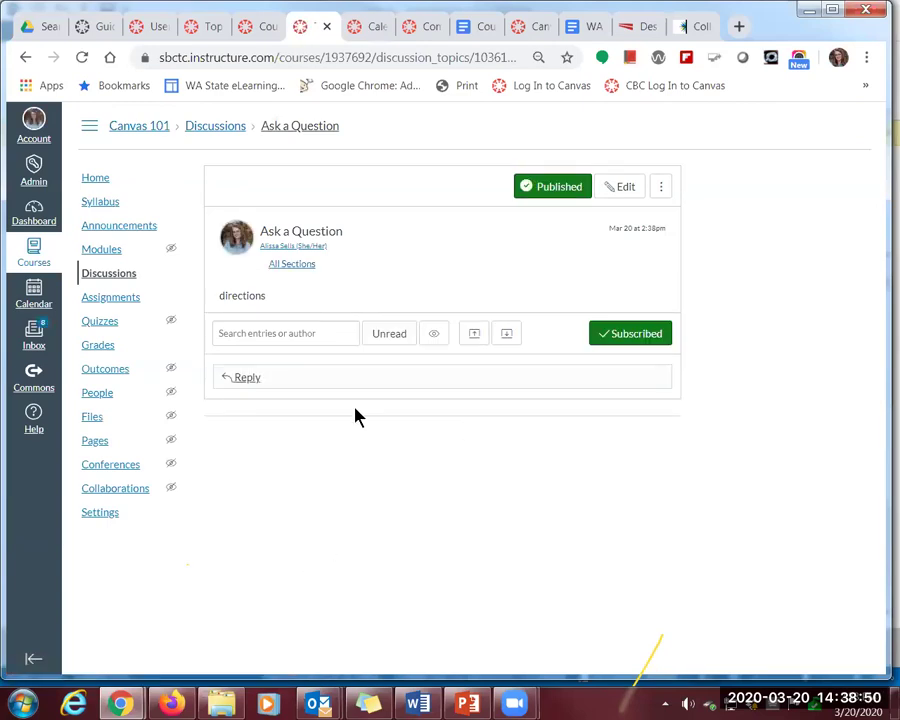
# Post the reply "djfadshfkjhdsf;kjds" to the Ask a Question discussion
pyautogui.click(266, 382)
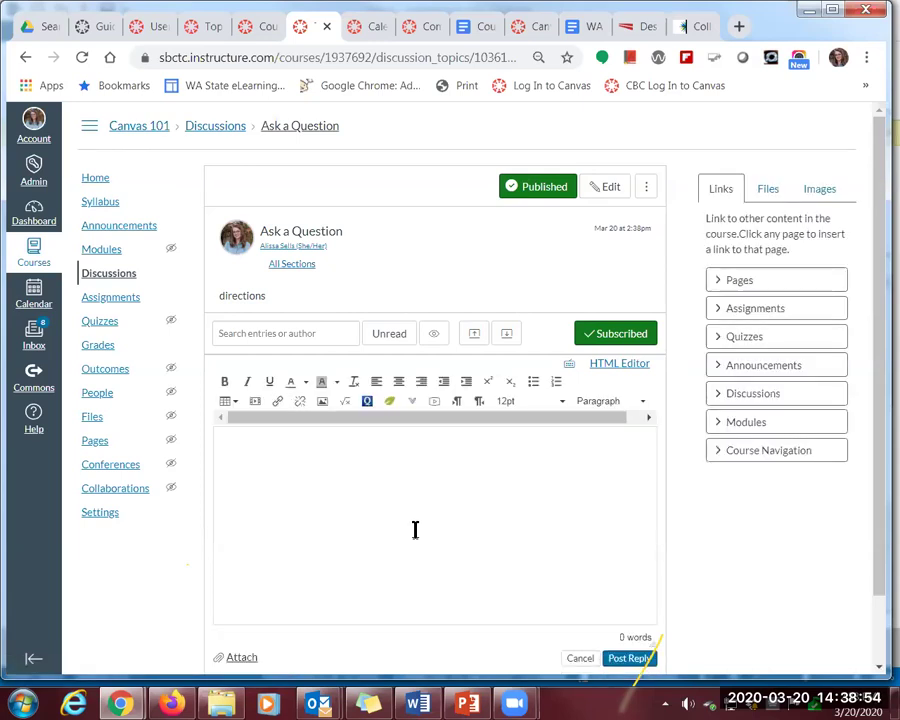
pyautogui.write('djfadshfkjhdsf;kjds')
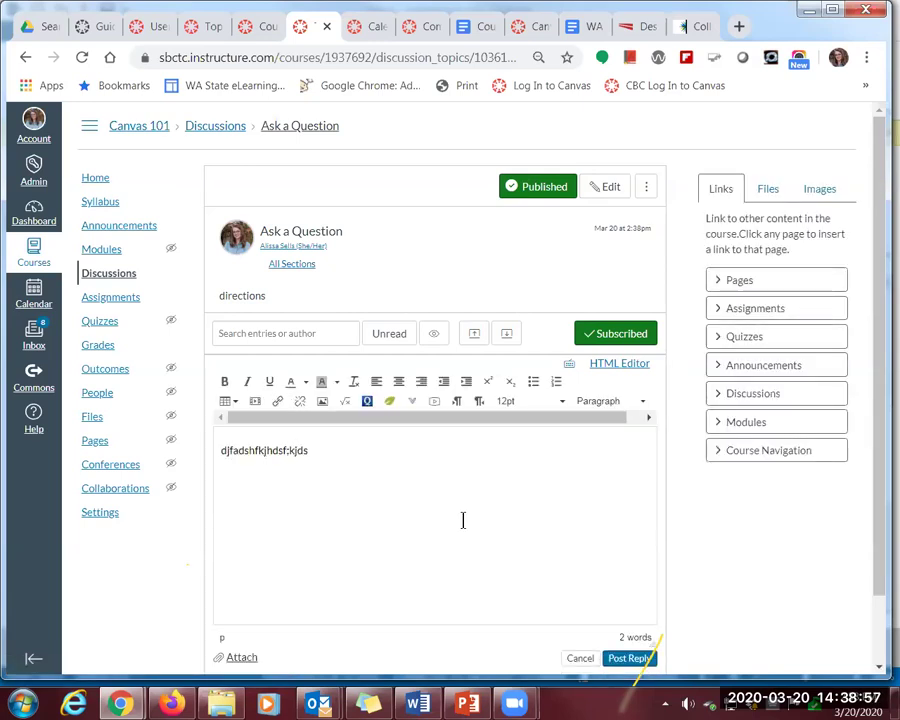
pyautogui.scroll(-1, 463, 520)
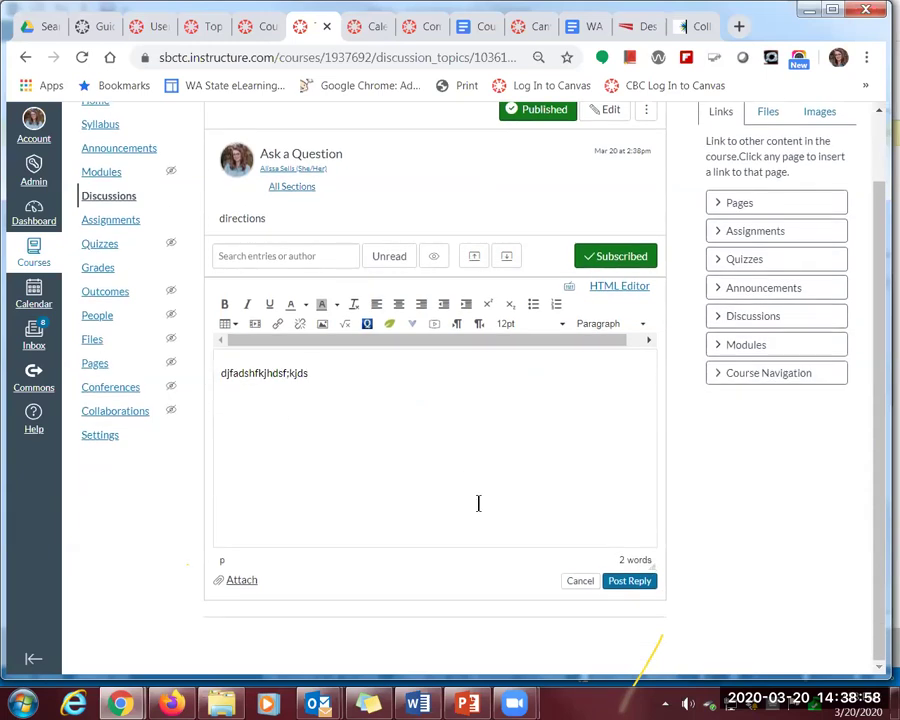
pyautogui.click(628, 581)
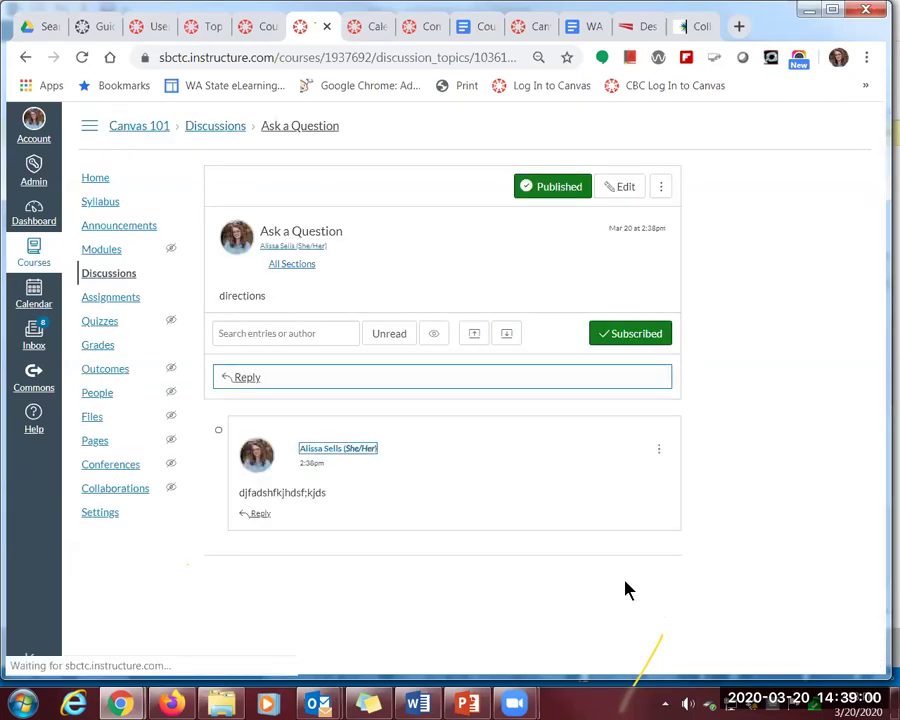
# Post the threaded reply "jdshfkjshdfkjhdsaf" under the first reply in the discussion
pyautogui.click(260, 514)
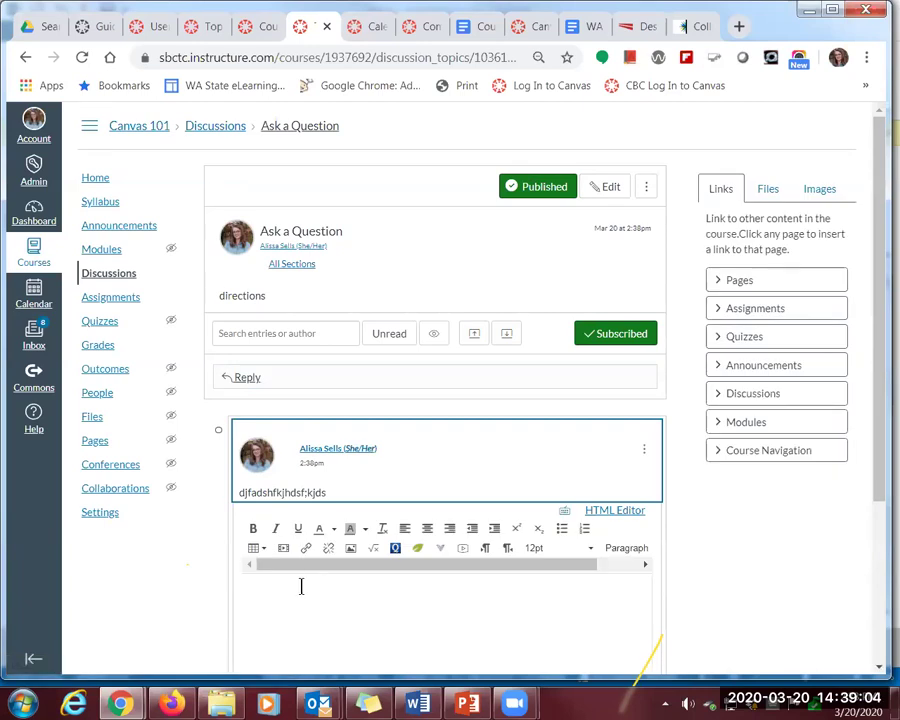
pyautogui.write('jdshfkjshdfkjhdsaf')
pyautogui.scroll(-3, 310, 560)
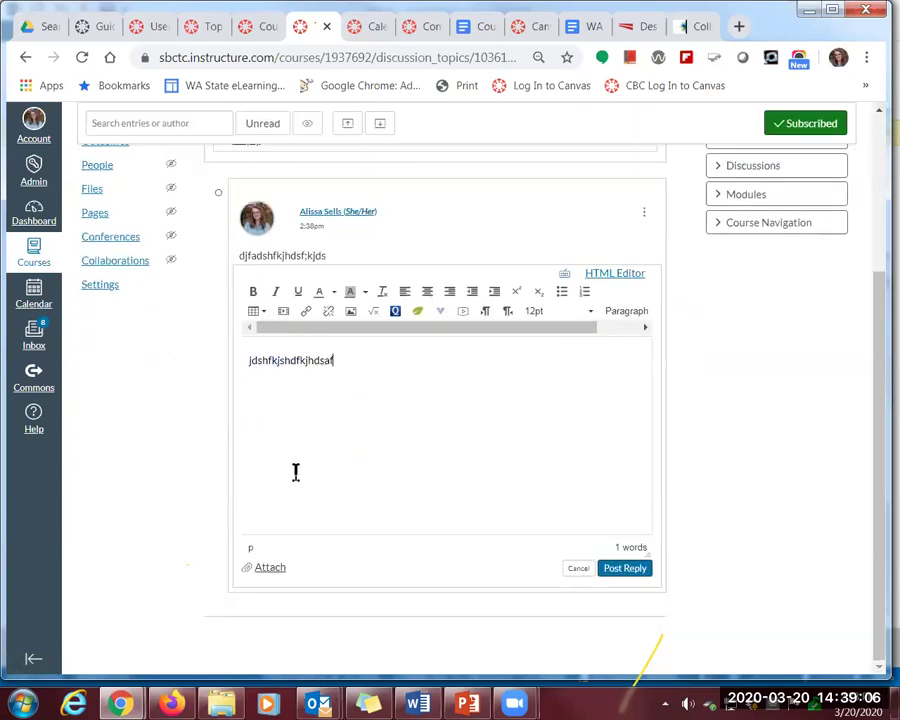
pyautogui.click(625, 569)
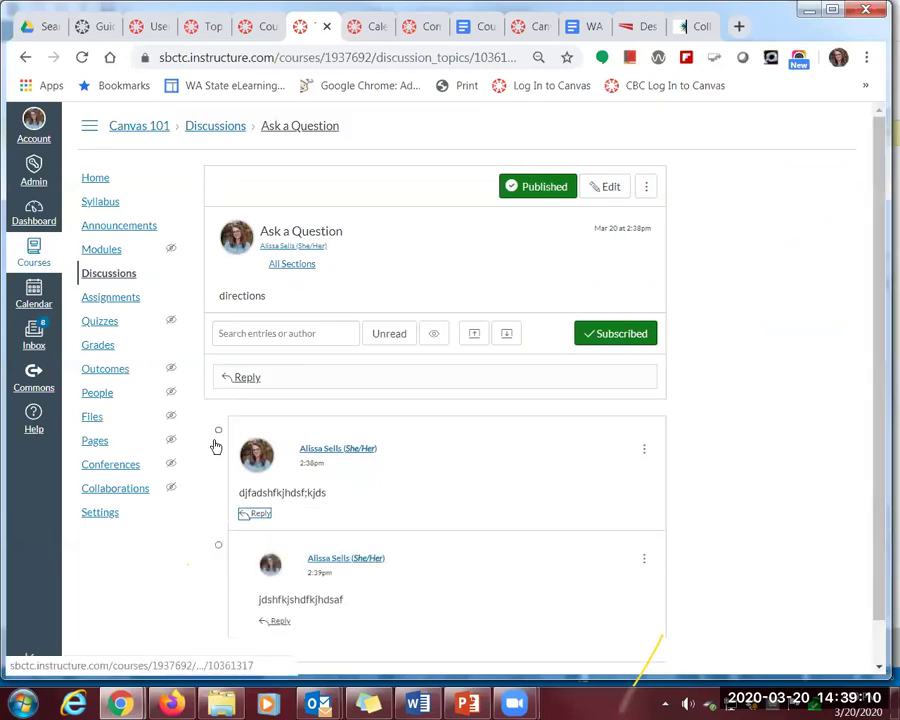
# Post the reply "kjdsahfkjdshfkj" under the nested second-level reply
pyautogui.scroll(-1, 200, 384)
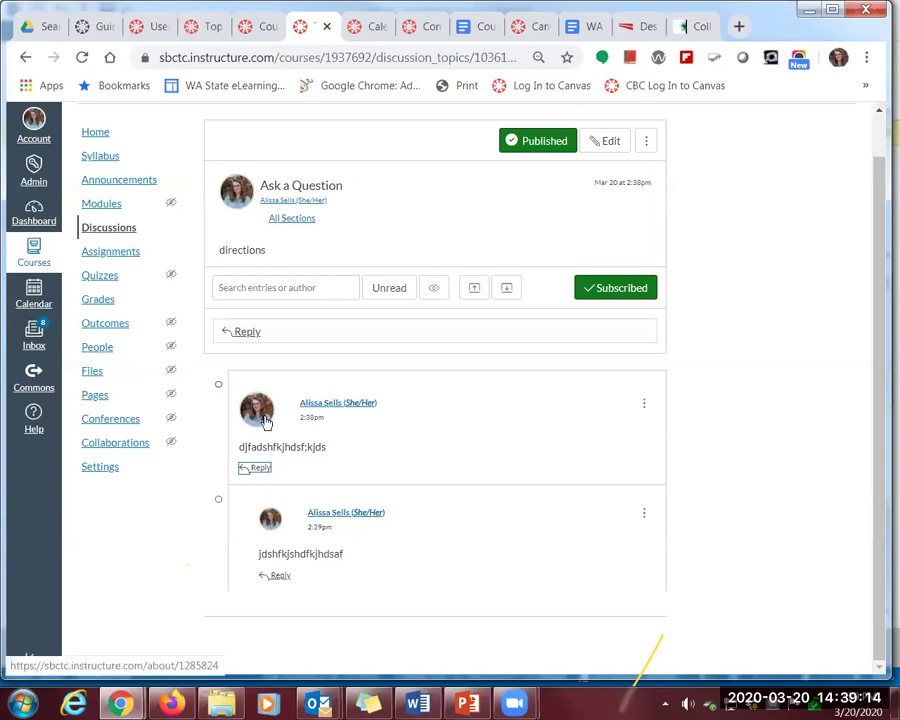
pyautogui.click(281, 577)
pyautogui.click(322, 656)
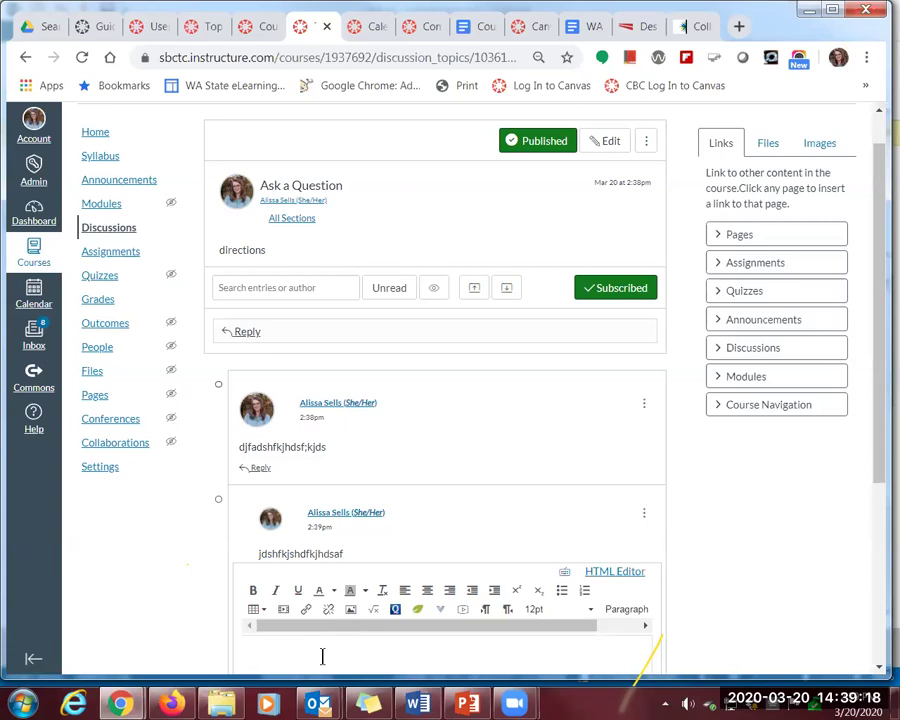
pyautogui.write('kjdsahfkjdshfkj')
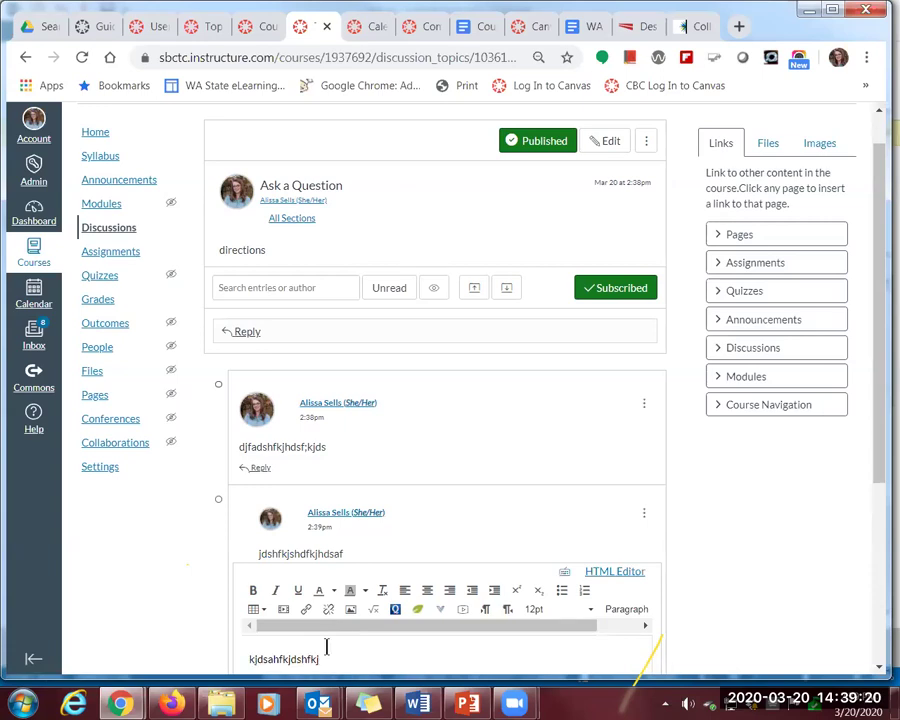
pyautogui.scroll(-5, 542, 582)
pyautogui.click(625, 569)
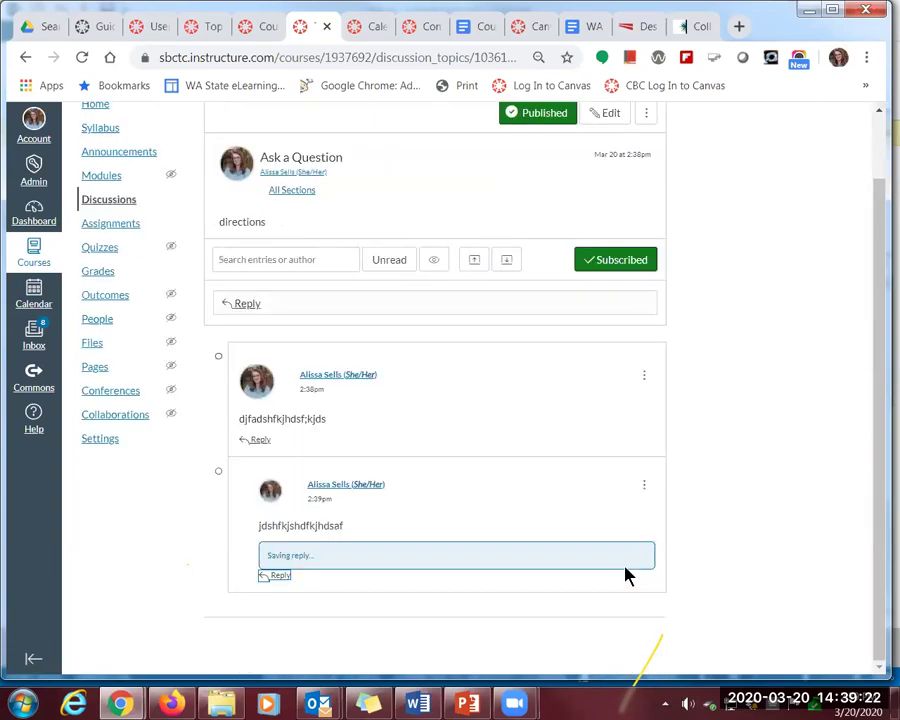
# Review the threaded replies in Ask a Question, open the Canvas 101 course's Modules page, and view the modules in the neighbouring browser tab
pyautogui.scroll(-1, 438, 538)
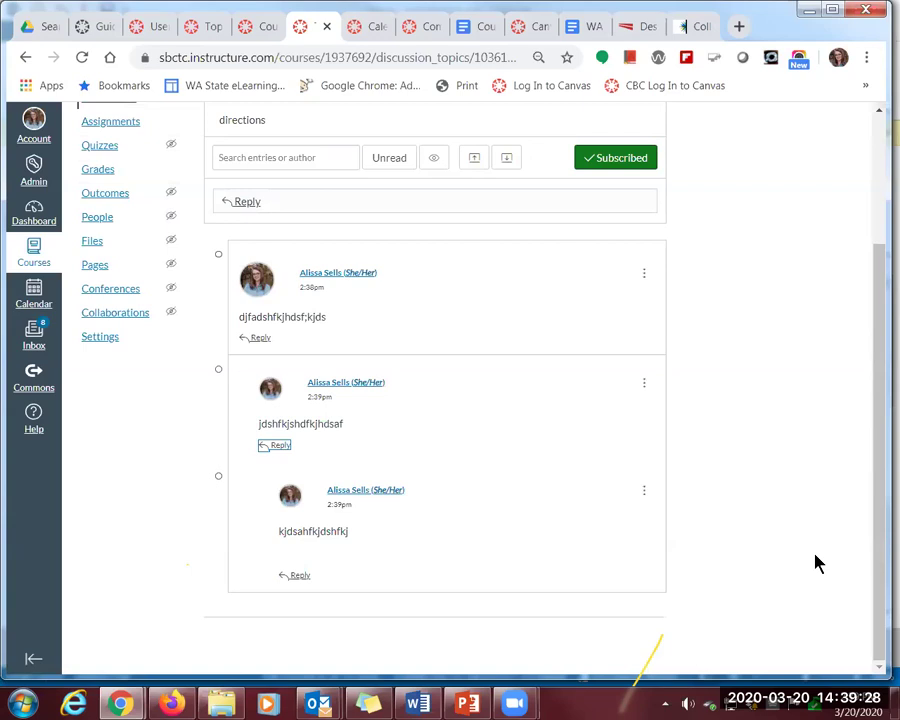
pyautogui.scroll(3, 339, 538)
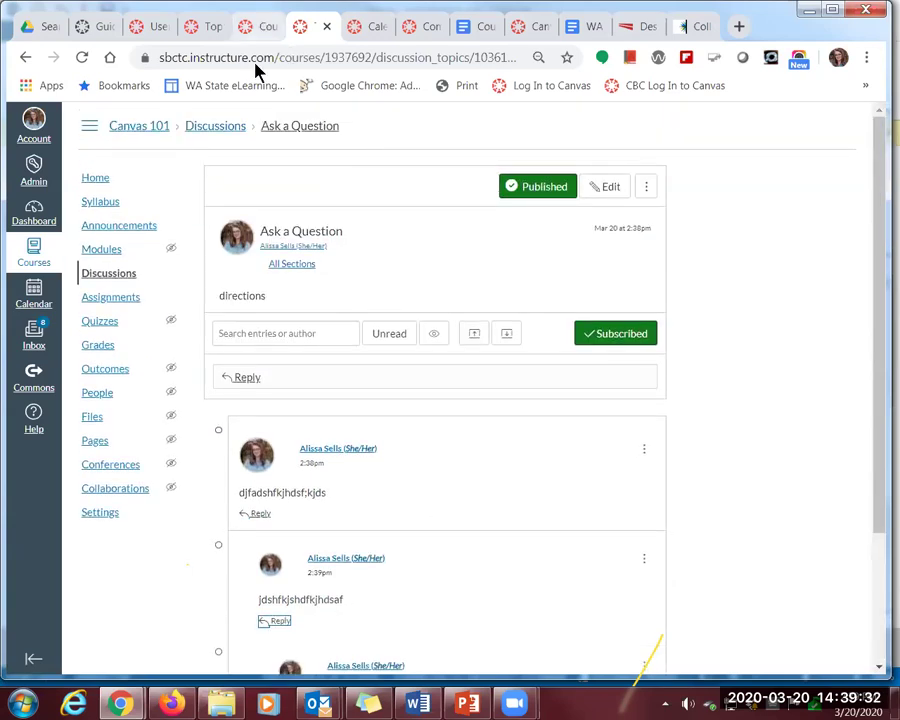
pyautogui.click(102, 250)
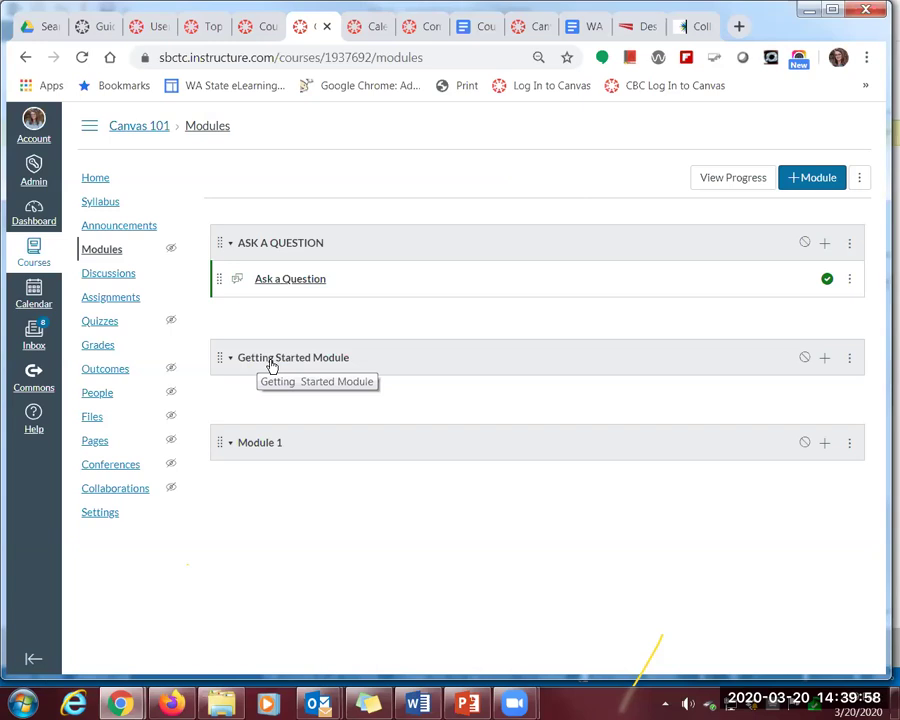
pyautogui.click(265, 35)
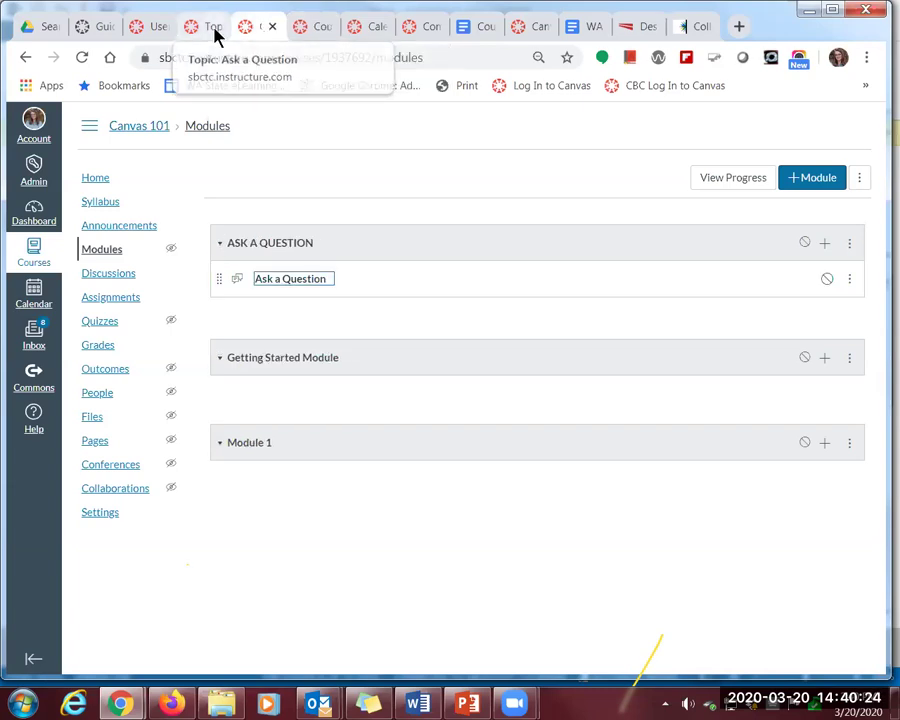
# Switch to the CNVS 101 course's Ask a Question discussion, clear the text selection, and open that course's Modules page
pyautogui.click(215, 34)
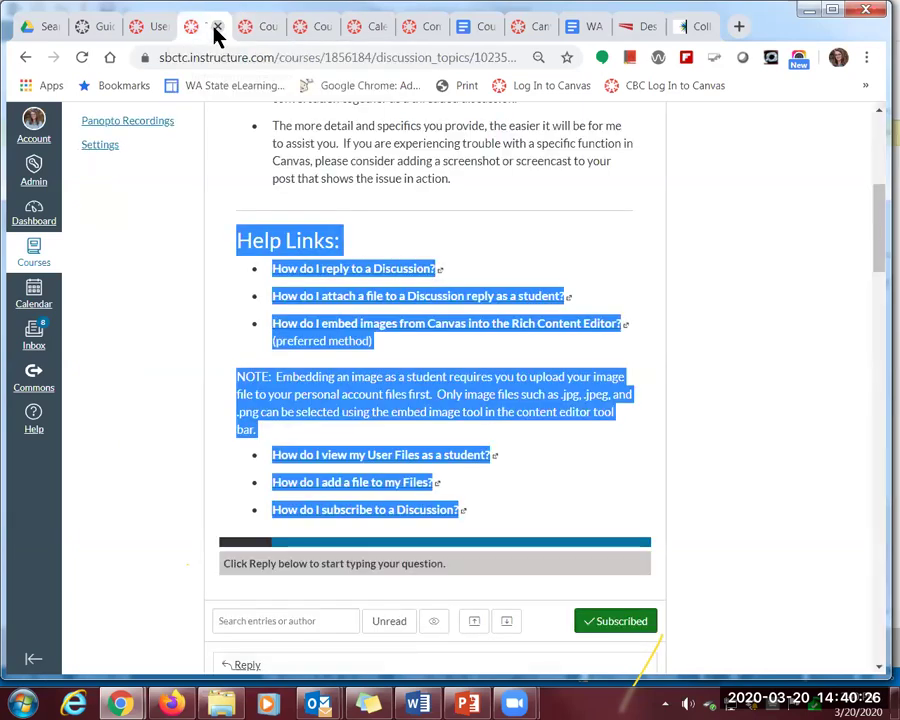
pyautogui.click(755, 242)
pyautogui.scroll(5, 755, 242)
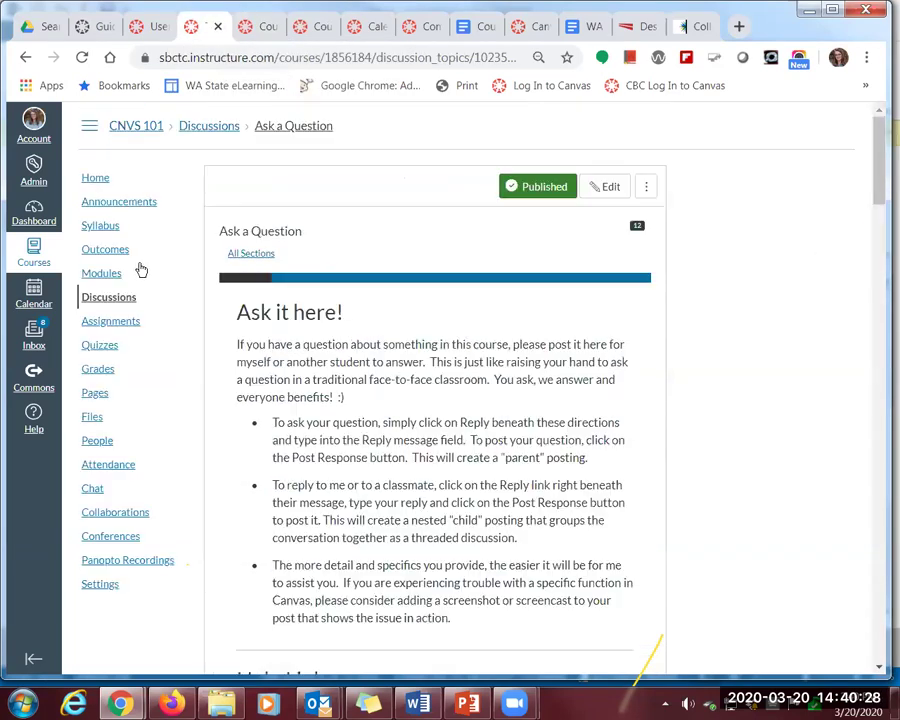
pyautogui.click(108, 280)
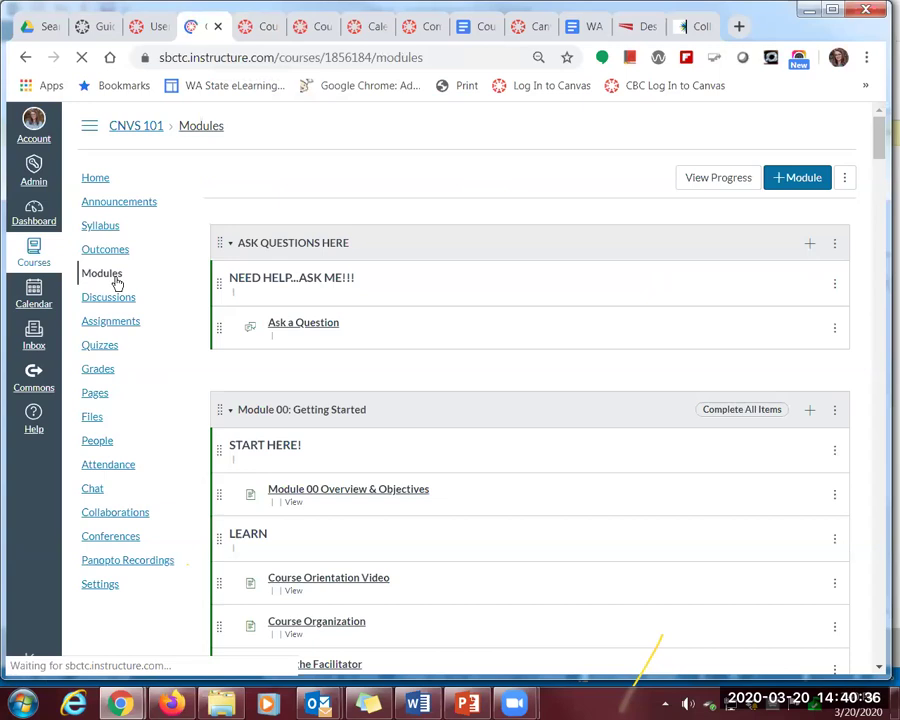
# Expand and collapse the ASK QUESTIONS HERE and Module 00: Getting Started modules, leaving only Module 00 expanded
pyautogui.scroll(-3, 117, 283)
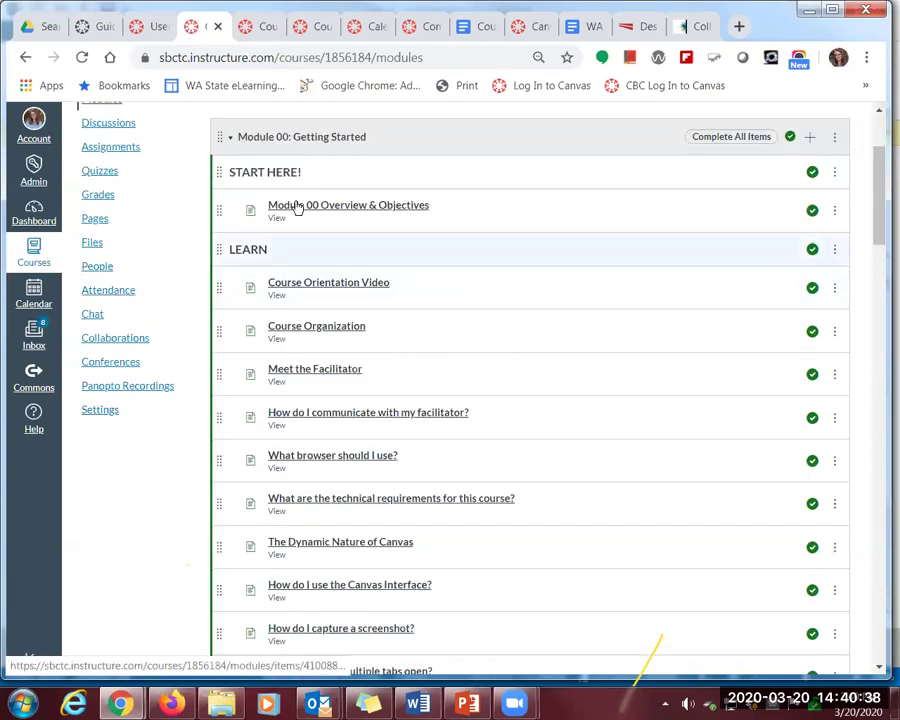
pyautogui.scroll(1, 315, 200)
pyautogui.scroll(1, 313, 203)
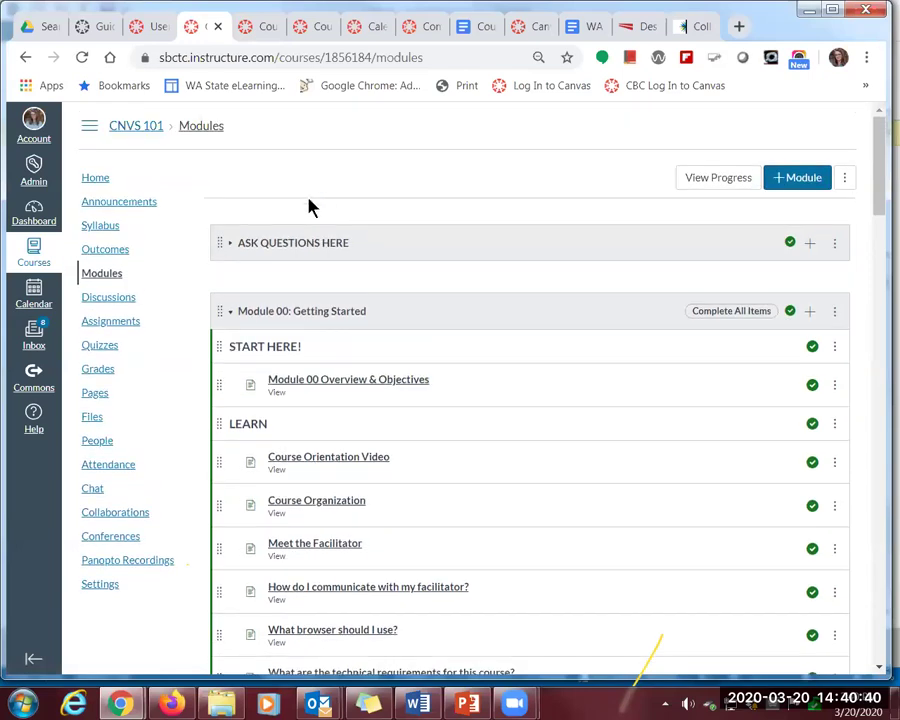
pyautogui.click(229, 248)
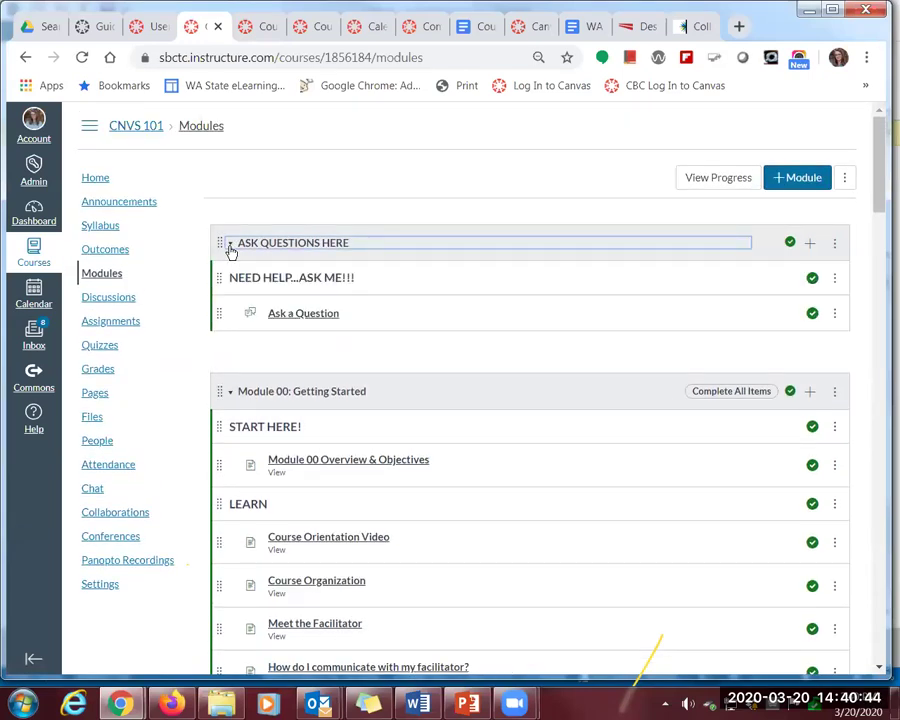
pyautogui.click(229, 248)
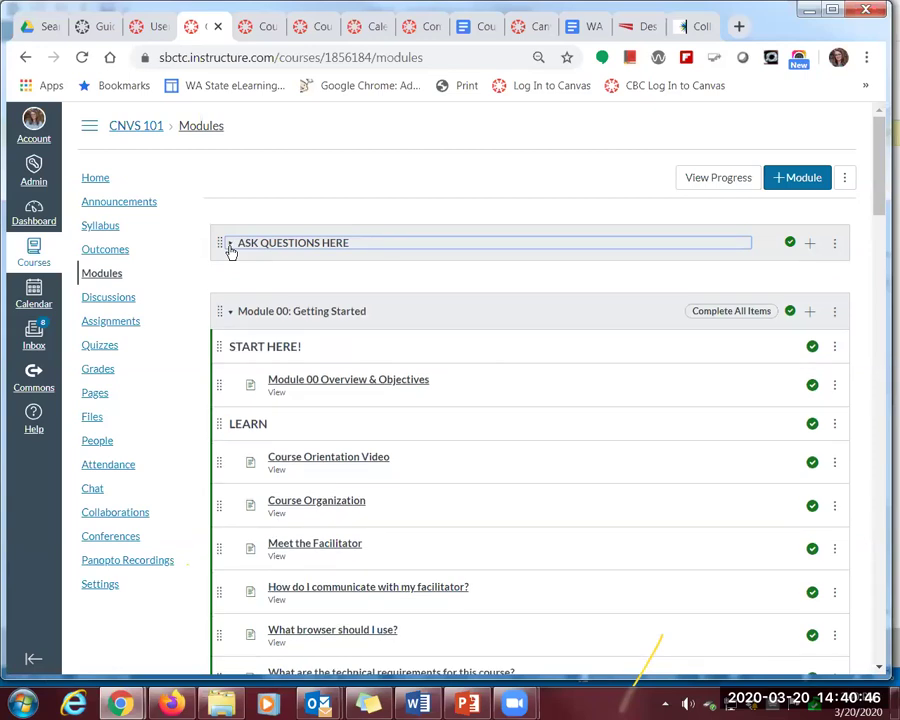
pyautogui.click(229, 248)
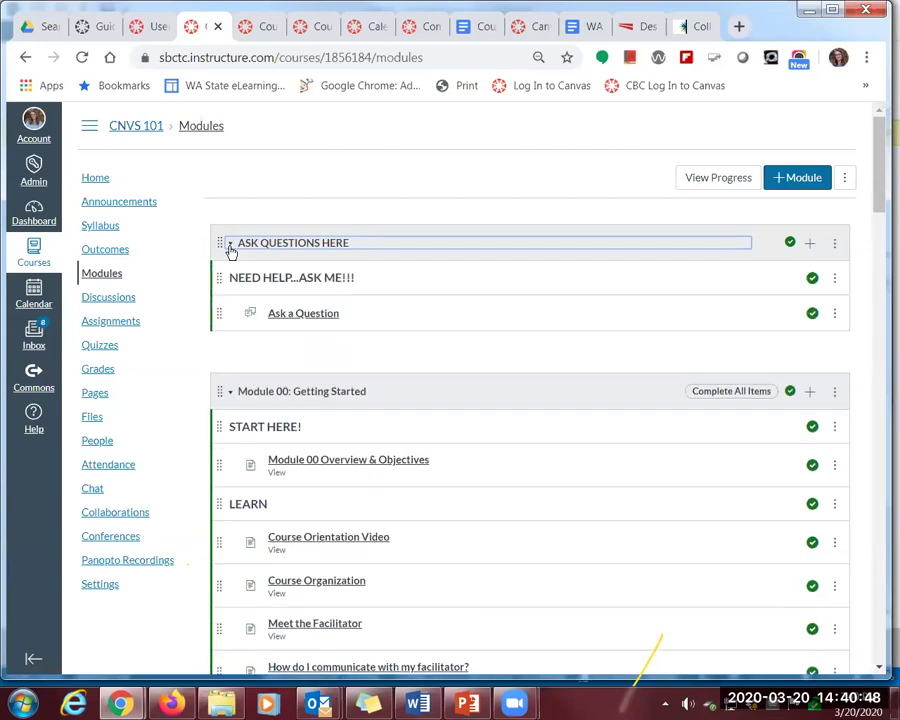
pyautogui.click(230, 249)
pyautogui.click(230, 313)
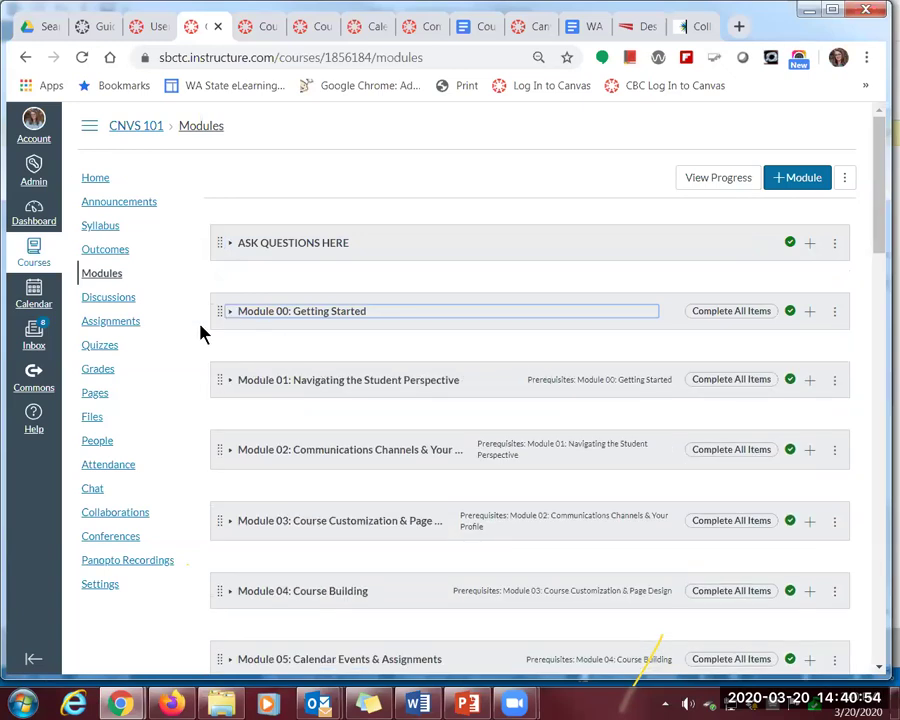
pyautogui.click(230, 313)
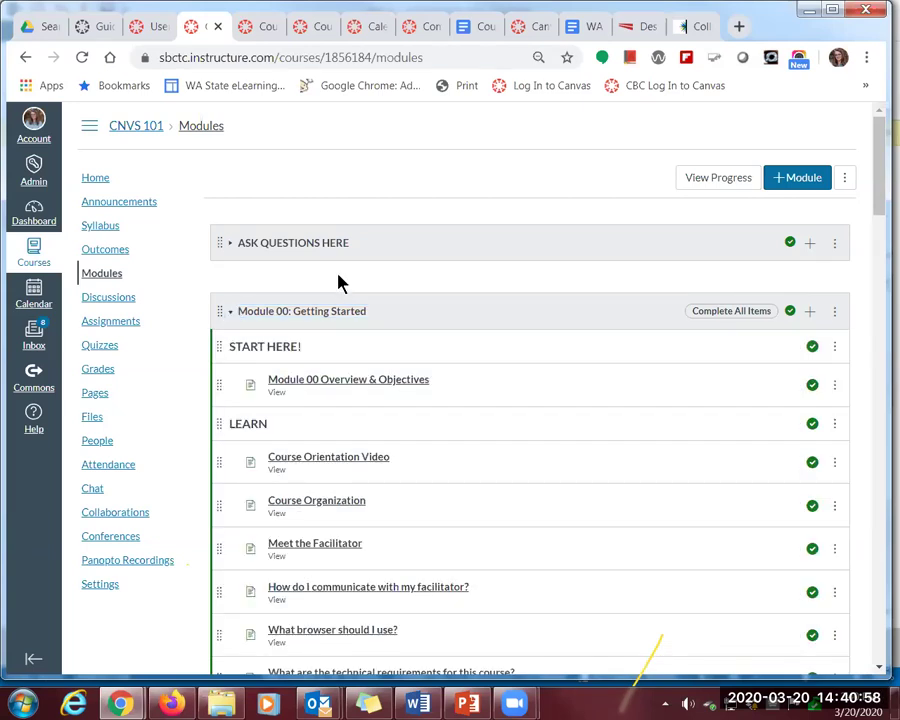
# Examine the items of Module 00: Getting Started, from the START HERE! section through LEARN to TO-DO
pyautogui.scroll(-1, 360, 285)
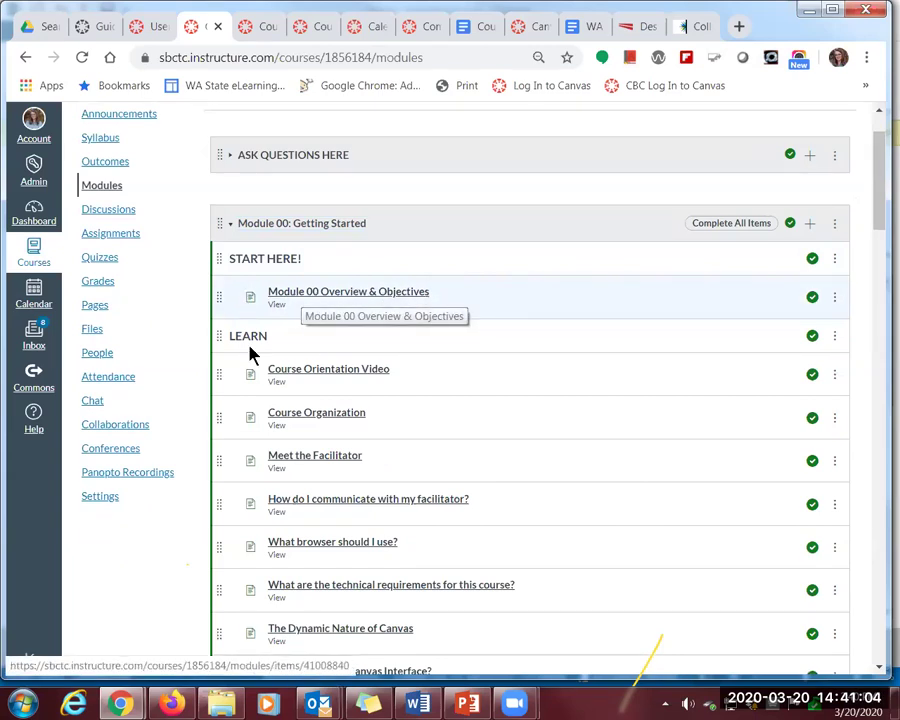
pyautogui.scroll(-1, 241, 335)
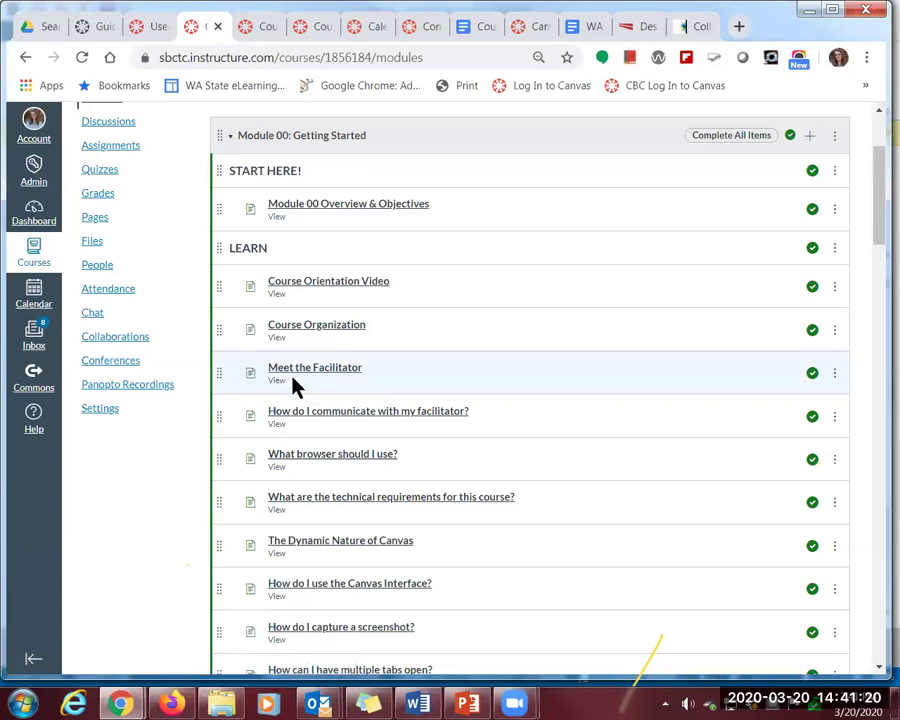
pyautogui.scroll(-1, 386, 381)
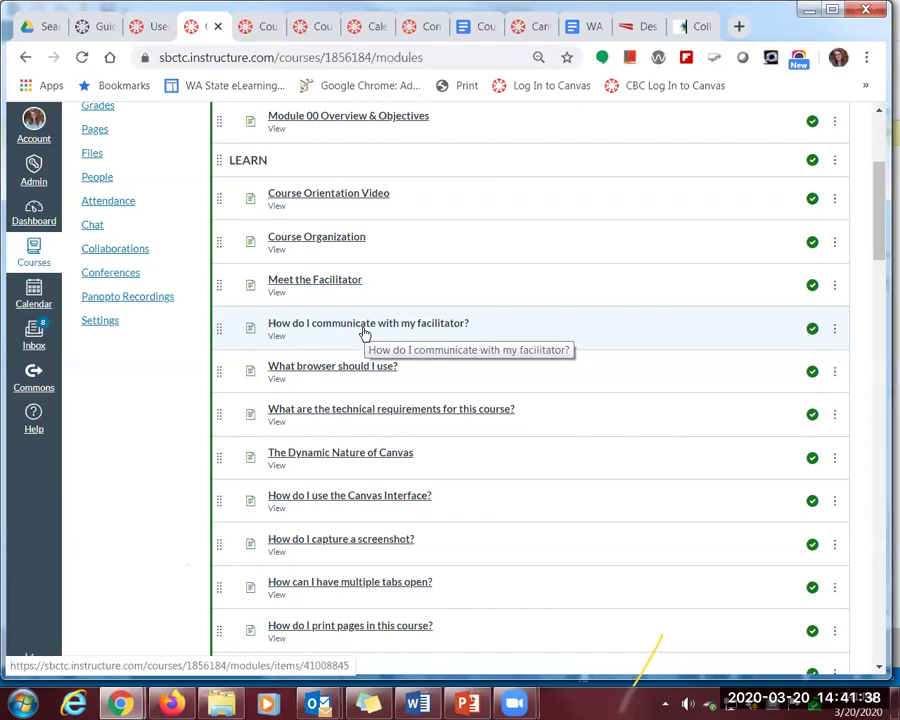
pyautogui.scroll(-1, 403, 343)
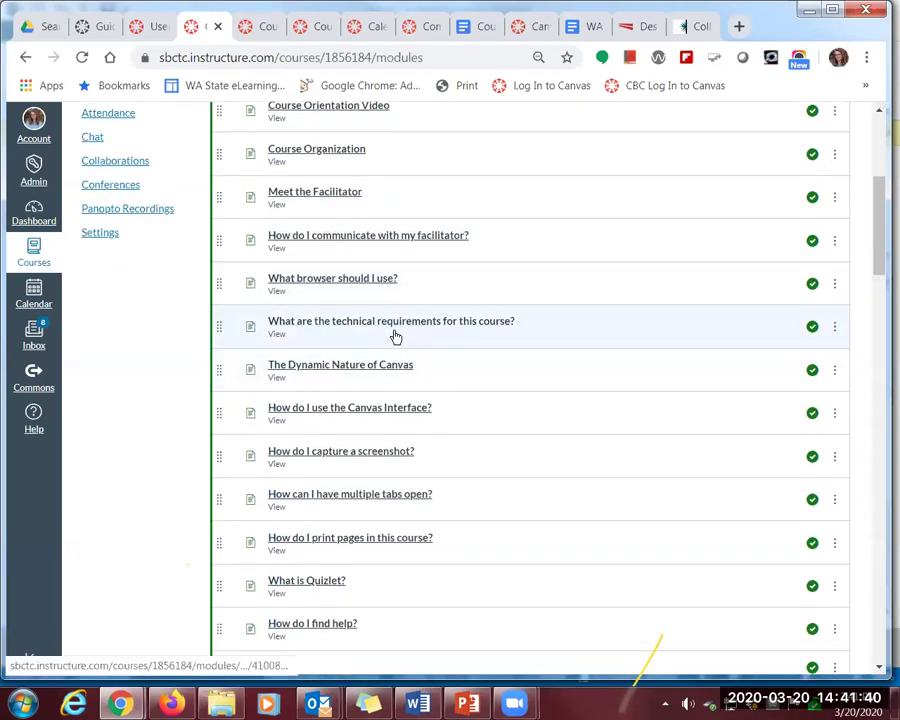
pyautogui.scroll(-1, 545, 433)
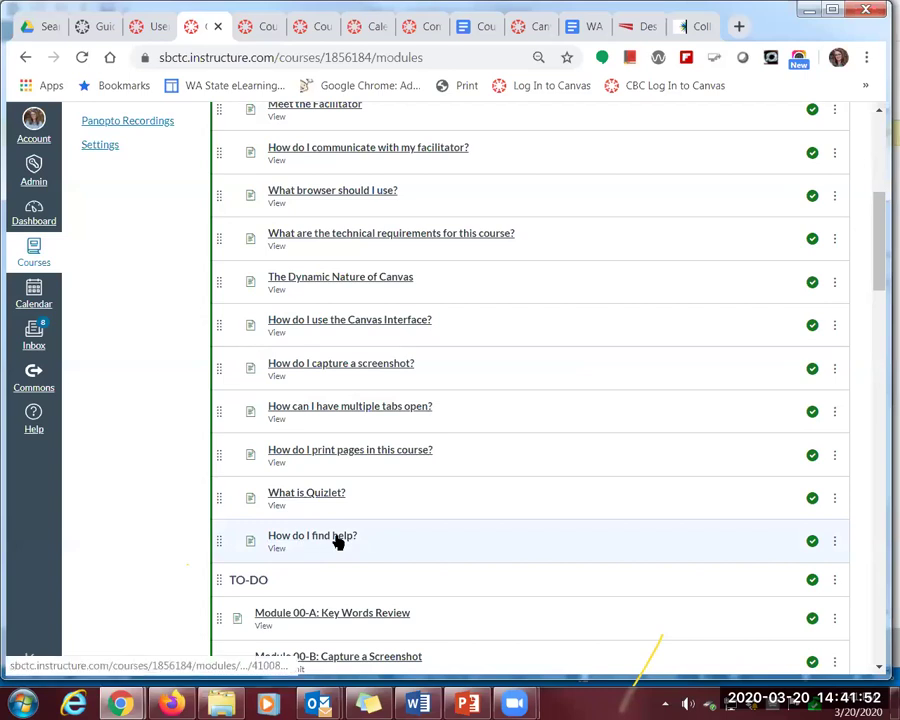
pyautogui.scroll(-1, 470, 557)
pyautogui.scroll(-1, 510, 558)
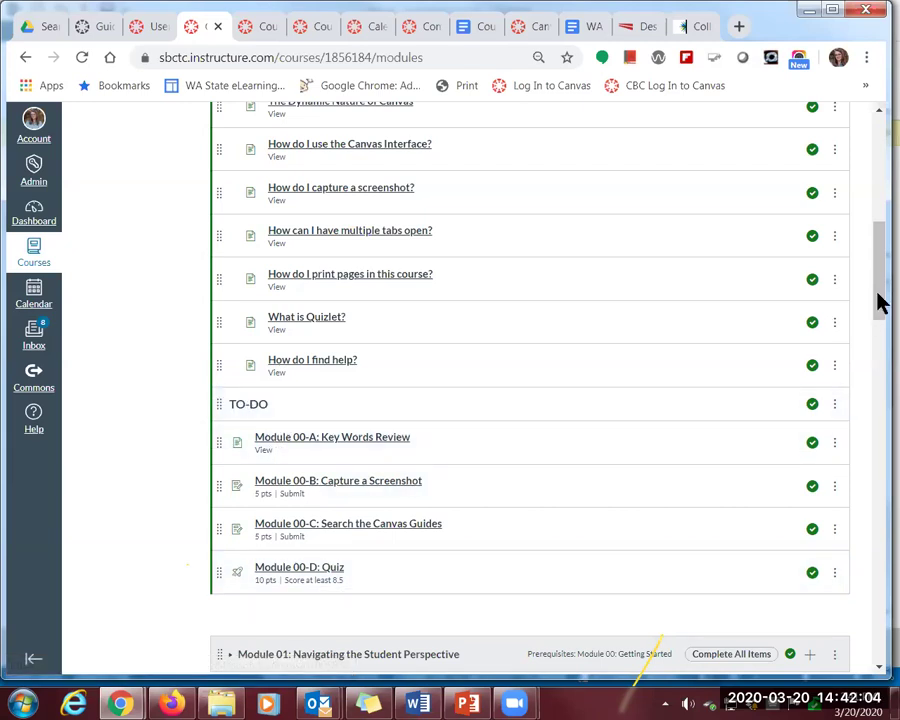
pyautogui.moveTo(880, 310); pyautogui.dragTo(880, 160)
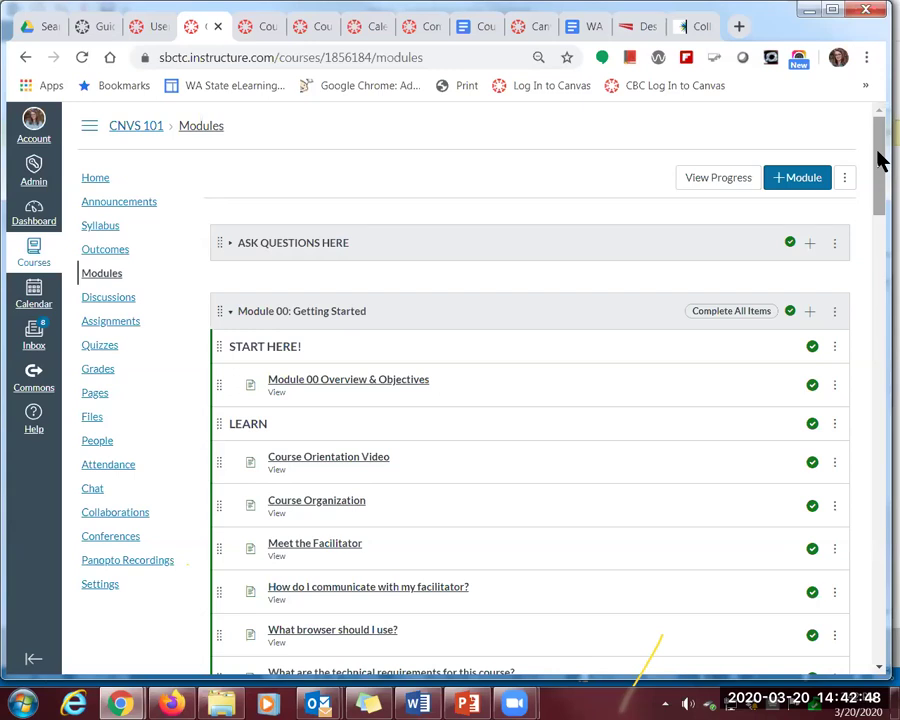
# View the Canvas 101 modules again, switch to Canvas Commons, and search its resources for "sbctc"
pyautogui.click(266, 33)
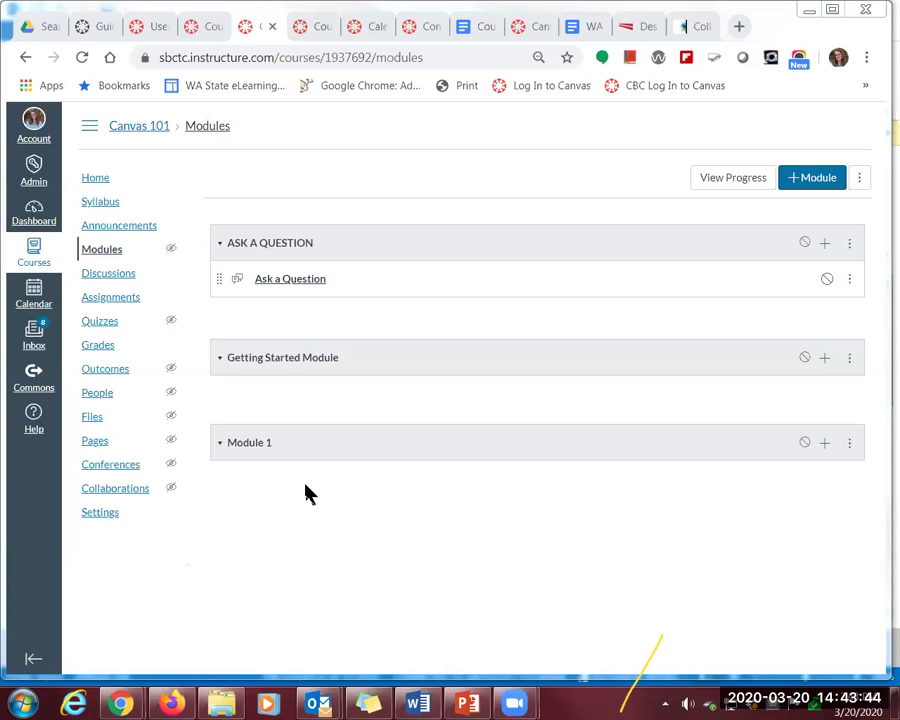
pyautogui.click(433, 33)
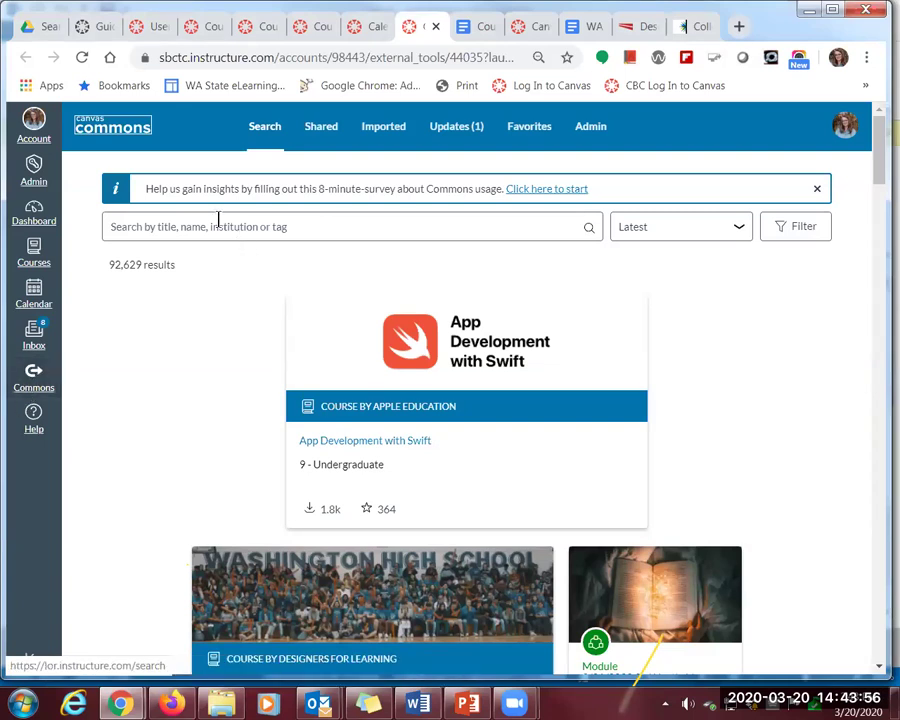
pyautogui.click(308, 227)
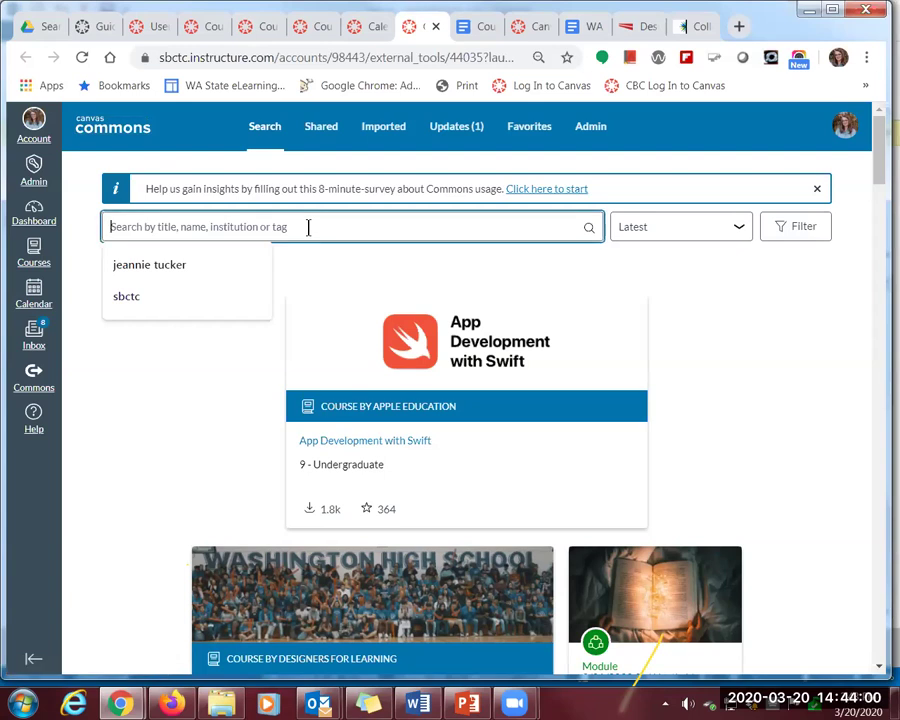
pyautogui.write('sb')
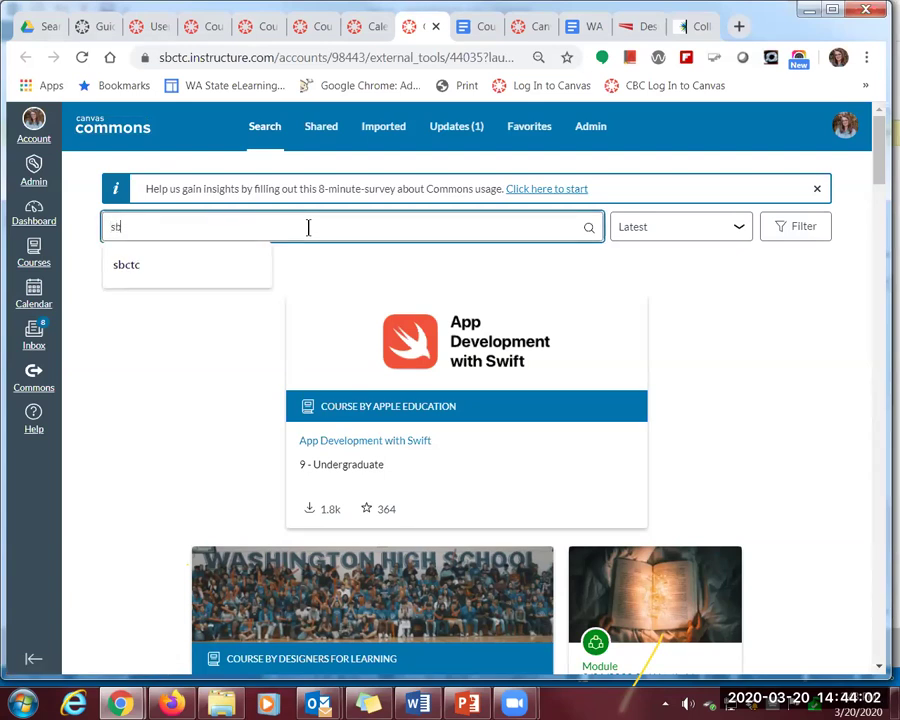
pyautogui.write('ctc')
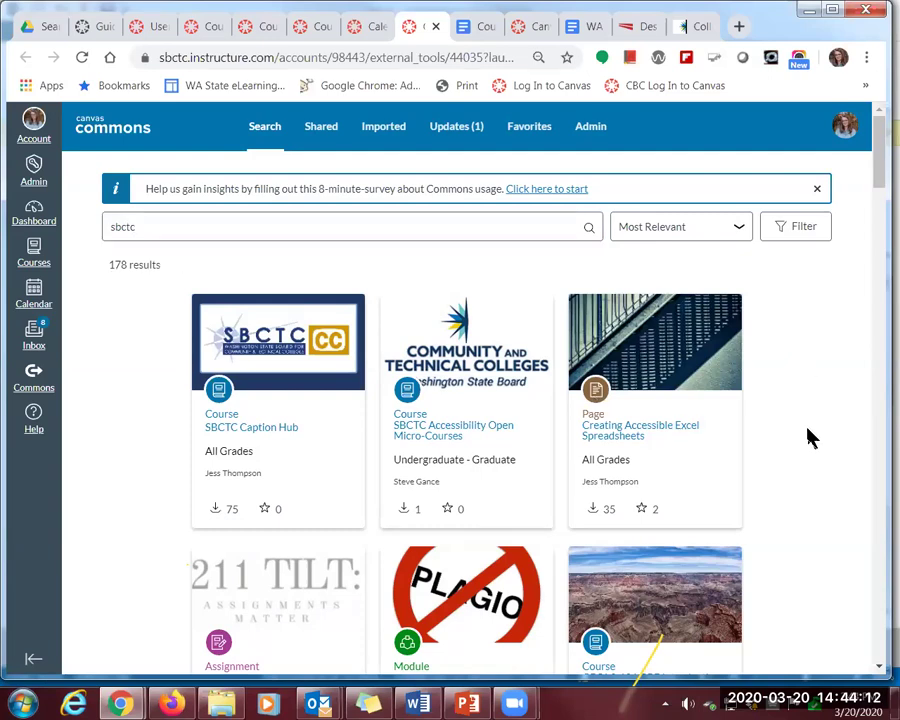
# Find the Canvas 101: Intro to Canvas February 2020 course in the Commons results and open its resource page
pyautogui.scroll(-2, 810, 440)
pyautogui.scroll(-1, 814, 442)
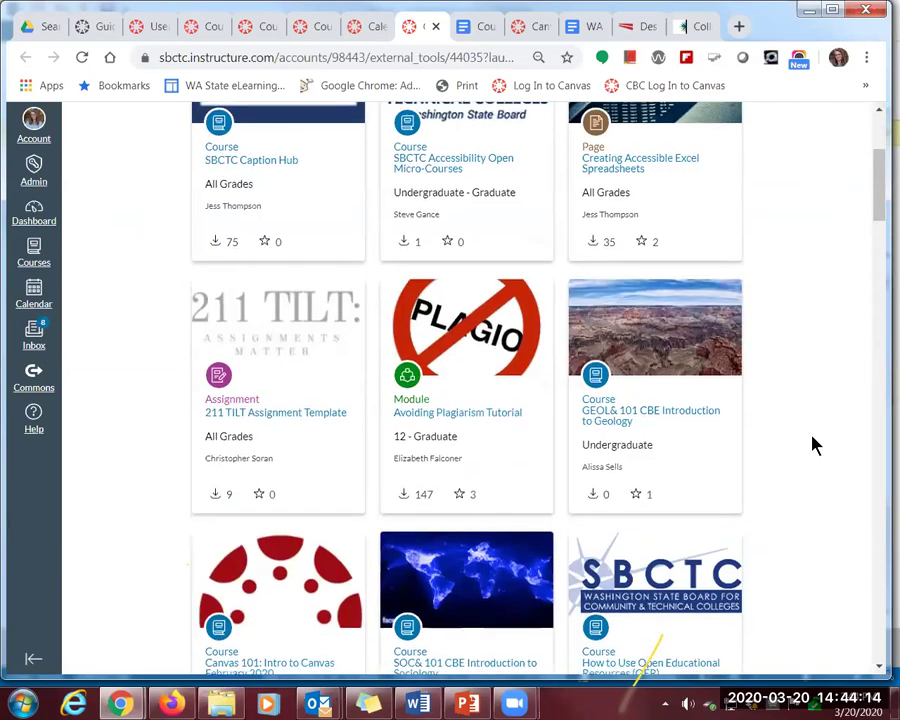
pyautogui.scroll(-1, 814, 442)
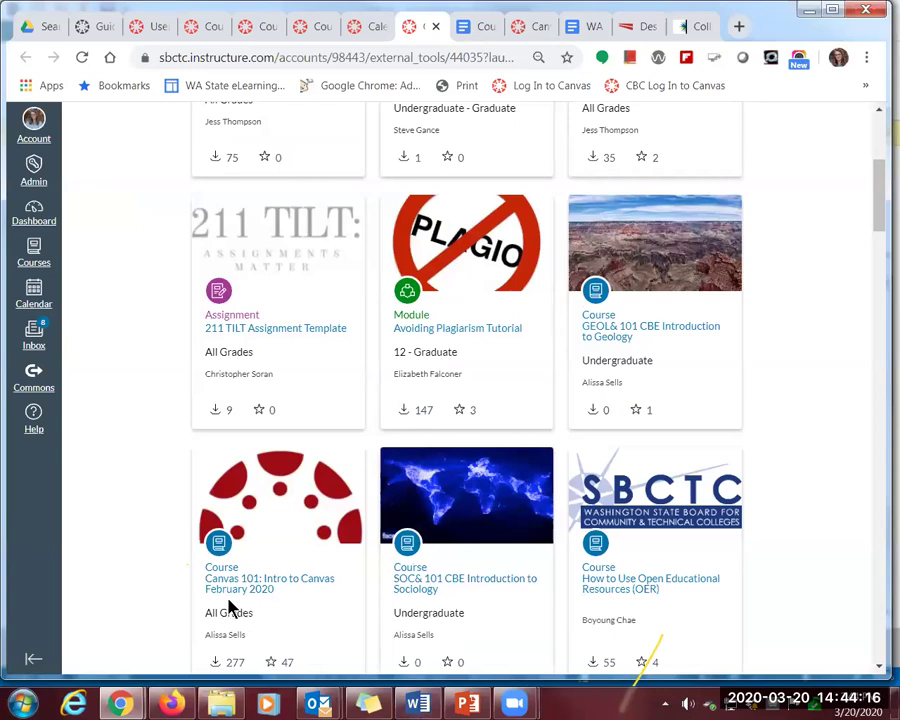
pyautogui.scroll(-1, 295, 441)
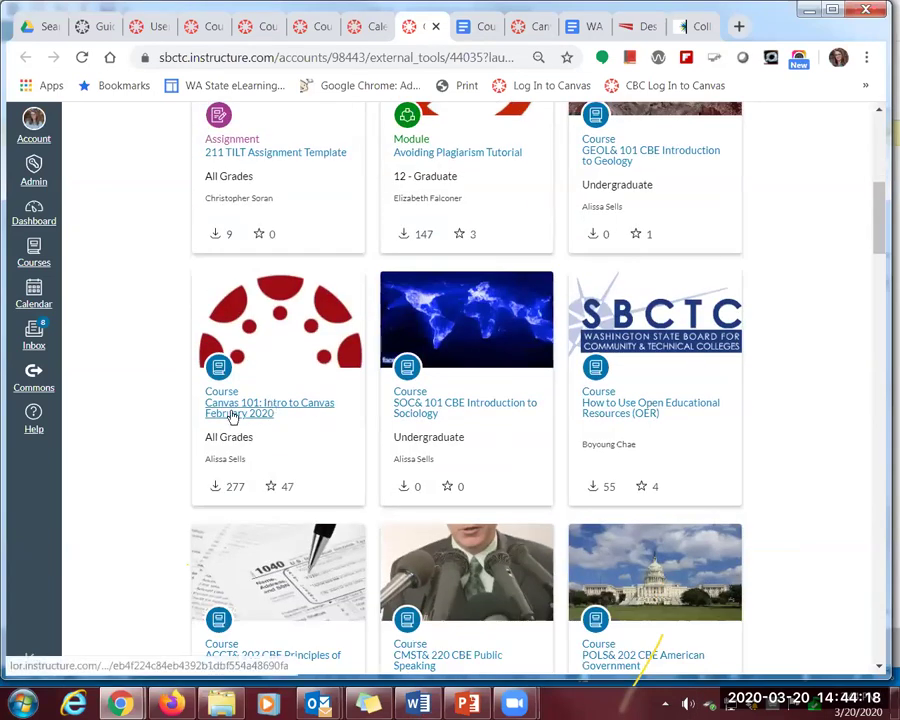
pyautogui.click(236, 408)
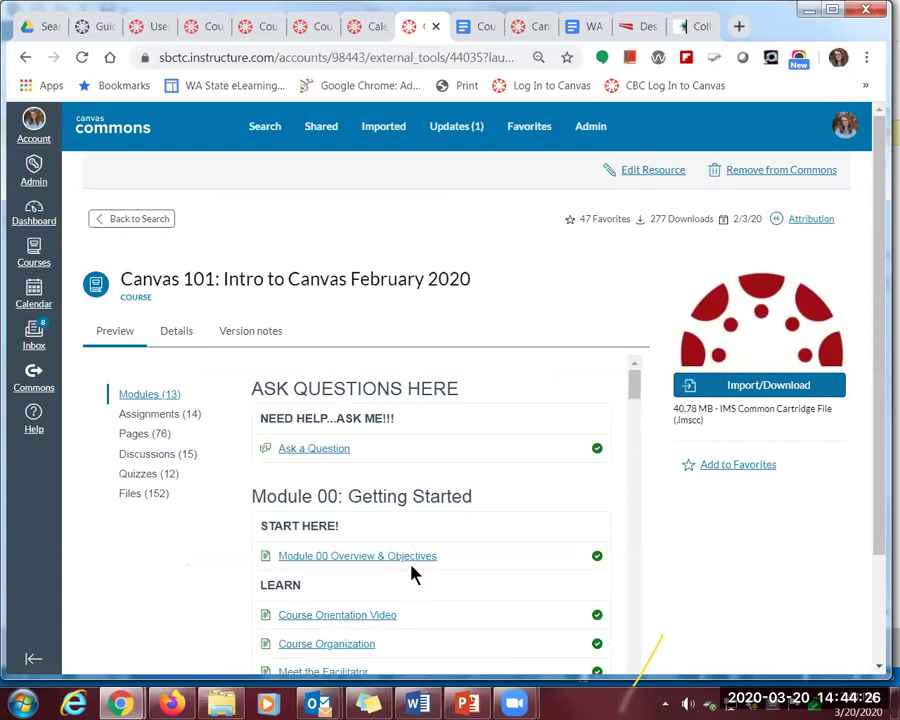
# Preview the "What browser should I use?" page from Module 00 of the shared course and read it through
pyautogui.scroll(-3, 362, 518)
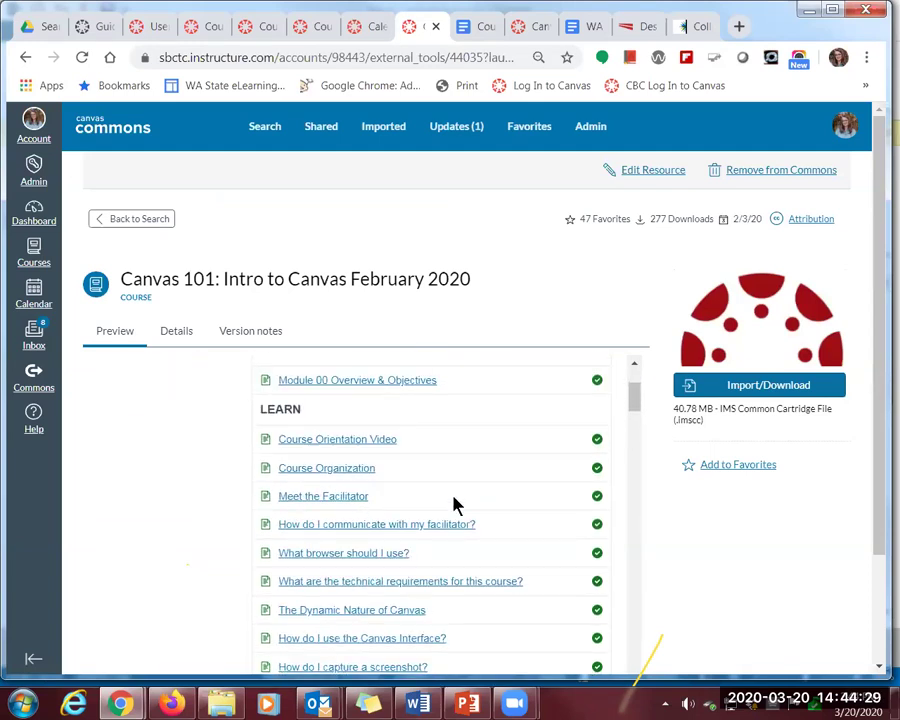
pyautogui.click(333, 560)
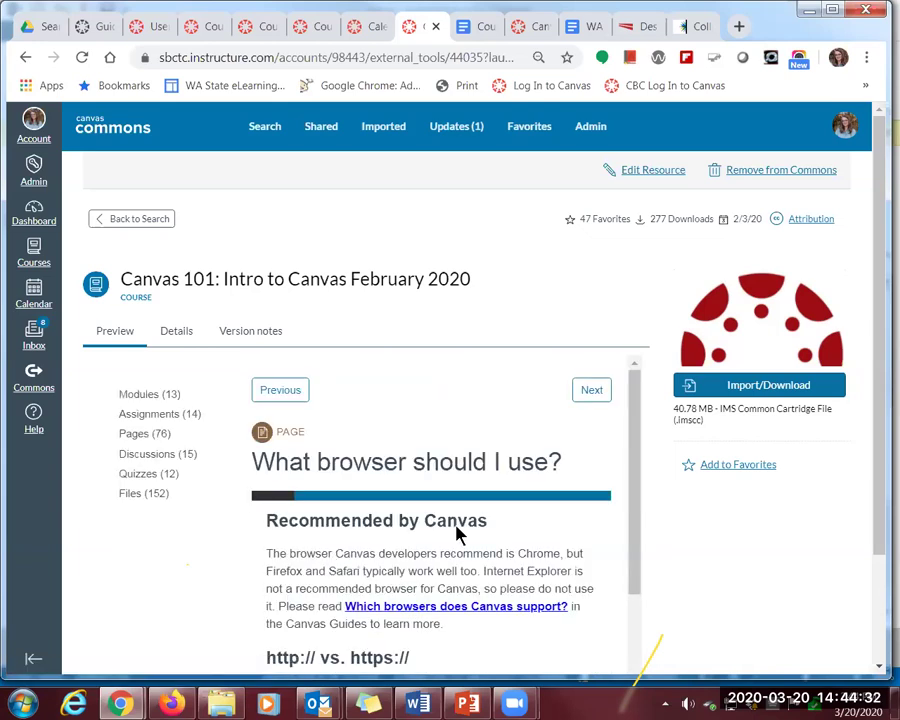
pyautogui.scroll(-5, 476, 518)
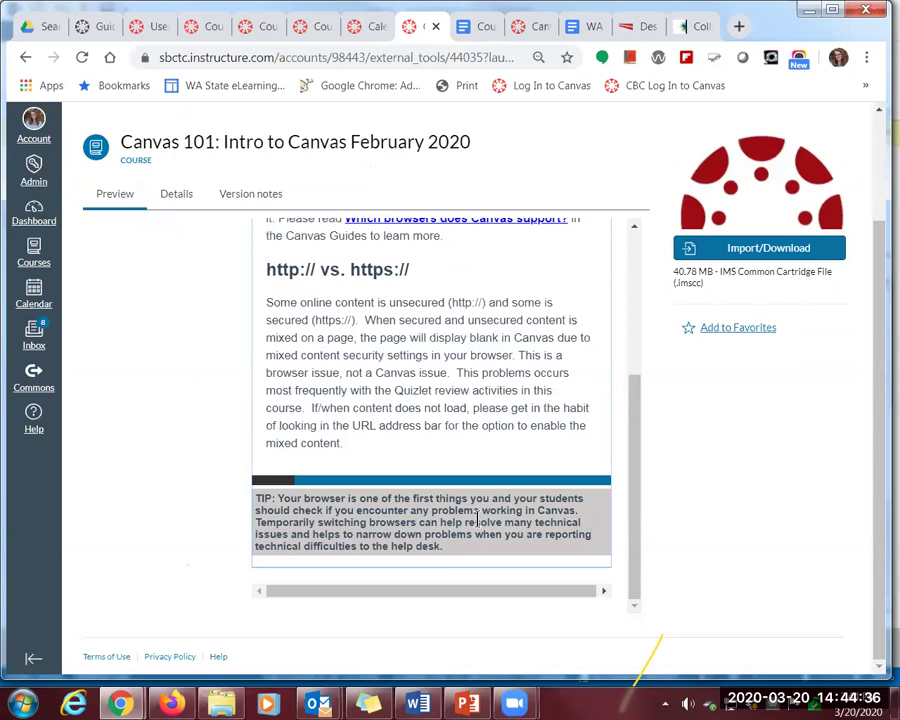
pyautogui.scroll(5, 478, 520)
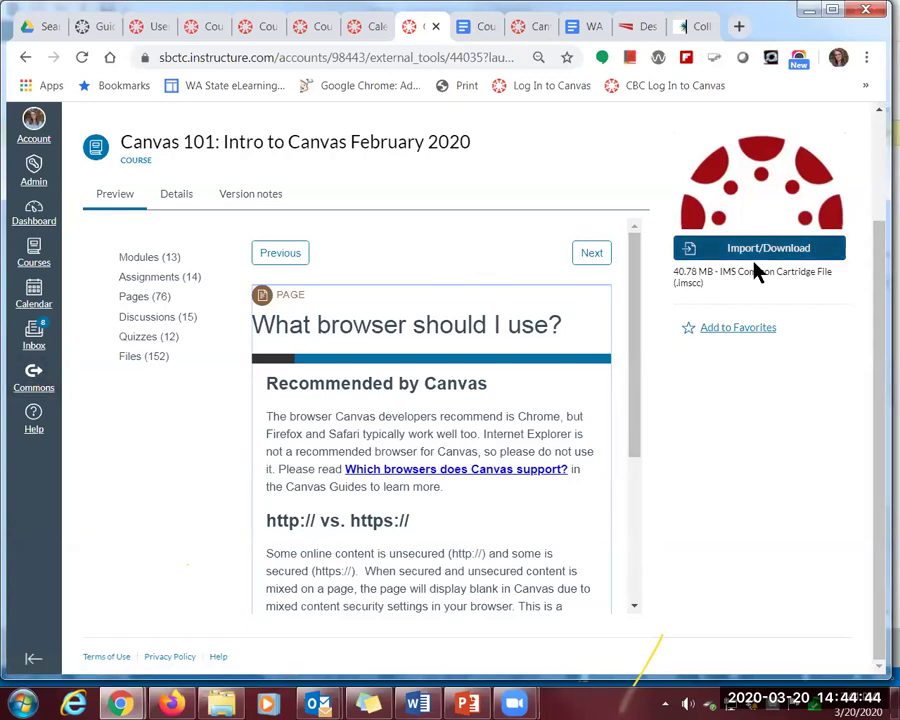
# Review the import and download options for the shared Canvas 101 course, looking through the whole list of destination courses, and close them
pyautogui.click(788, 249)
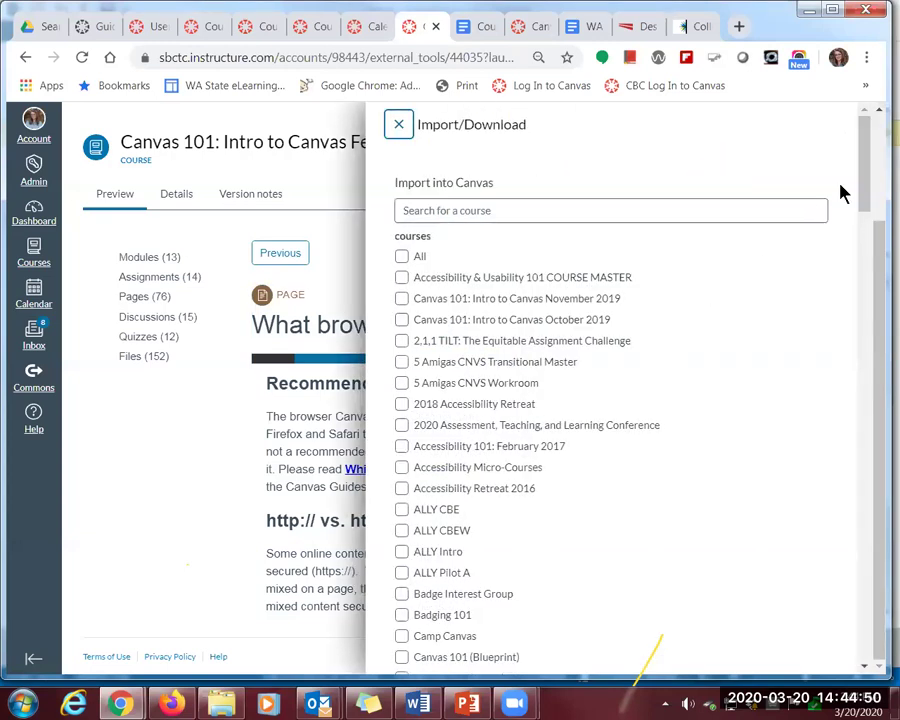
pyautogui.moveTo(858, 176); pyautogui.dragTo(858, 628)
pyautogui.scroll(-1, 858, 628)
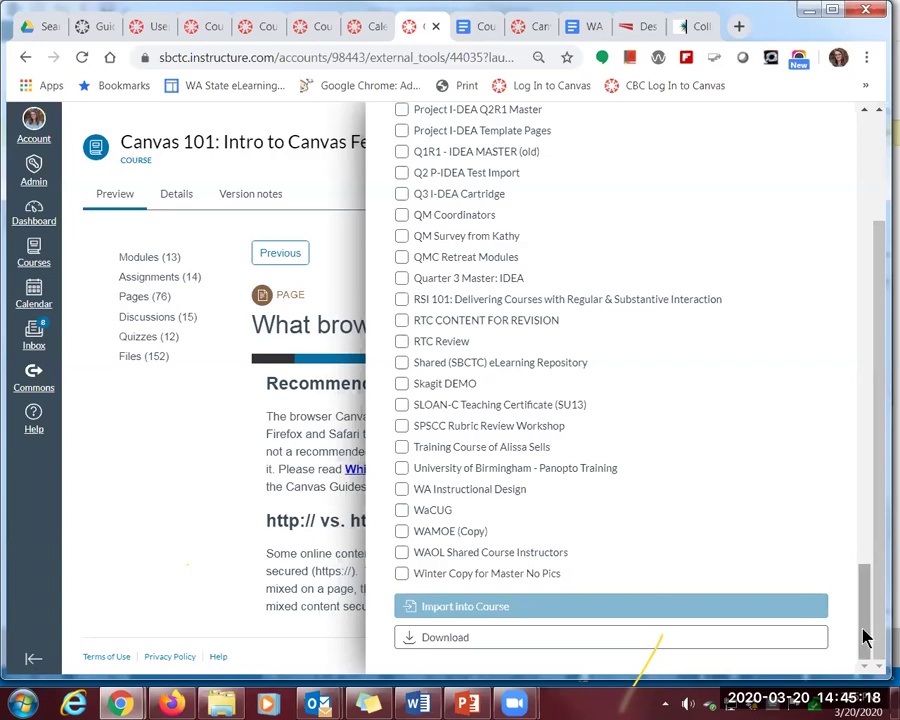
pyautogui.moveTo(864, 633); pyautogui.dragTo(850, 140)
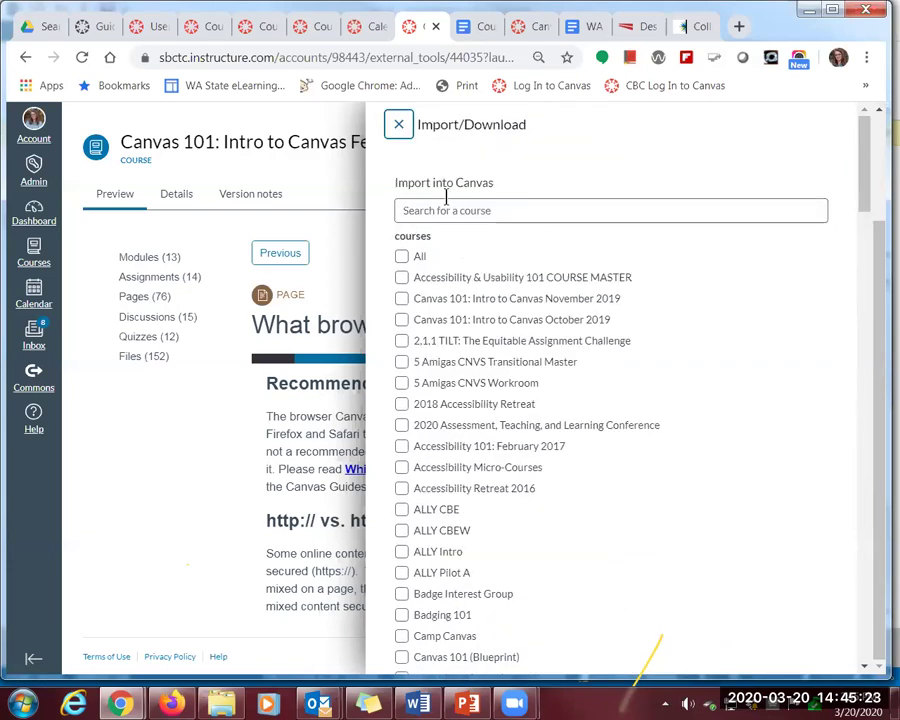
pyautogui.click(398, 124)
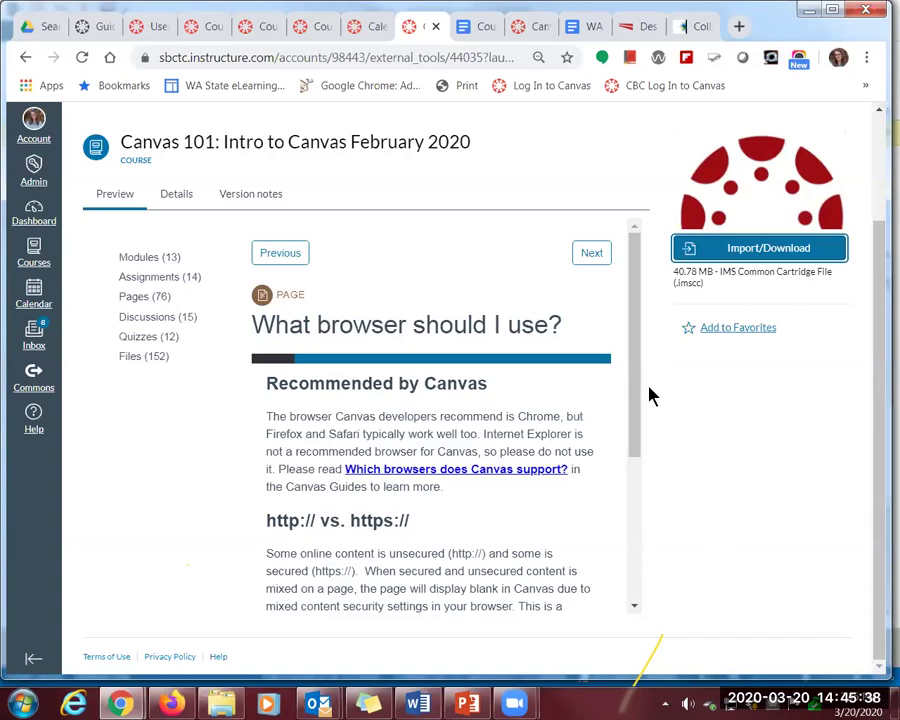
# Leave the shared course preview, switch to the Canvas 101 course, and view its Conferences page
pyautogui.scroll(-4, 633, 348)
pyautogui.scroll(2, 645, 458)
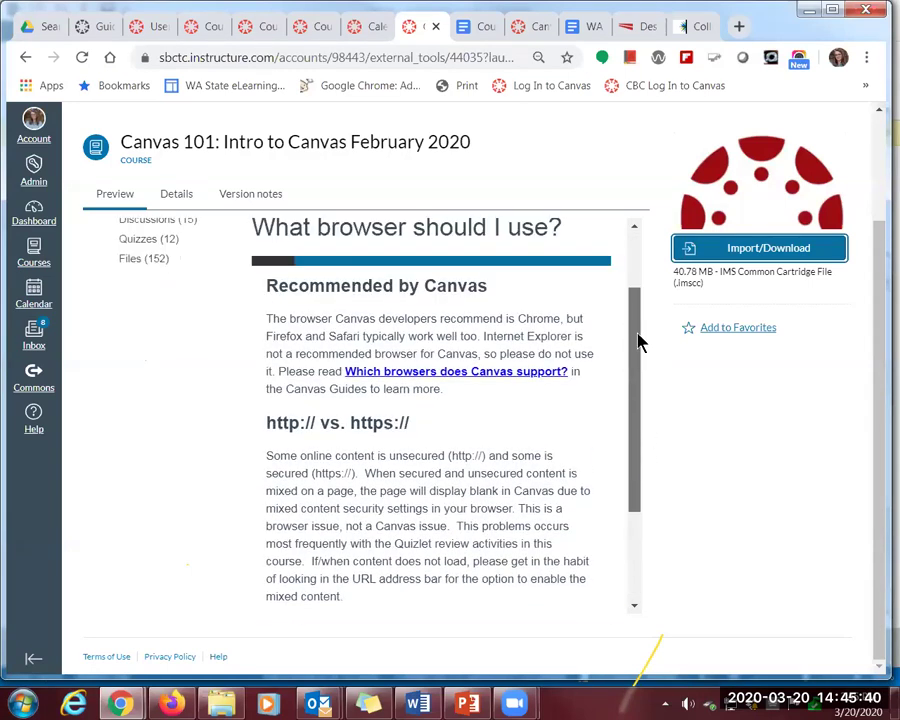
pyautogui.scroll(2, 636, 312)
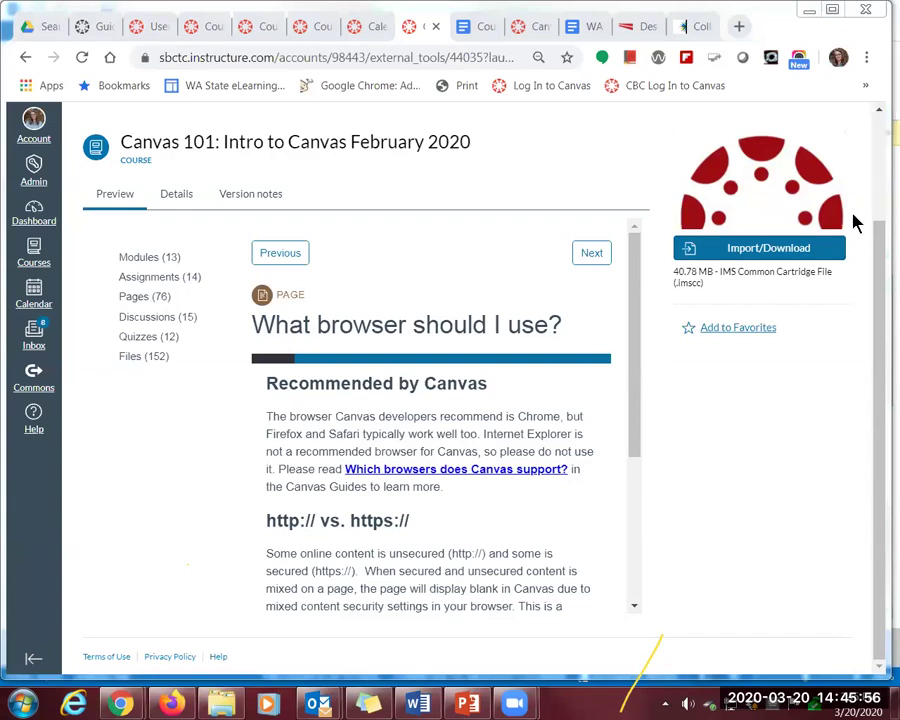
pyautogui.click(259, 30)
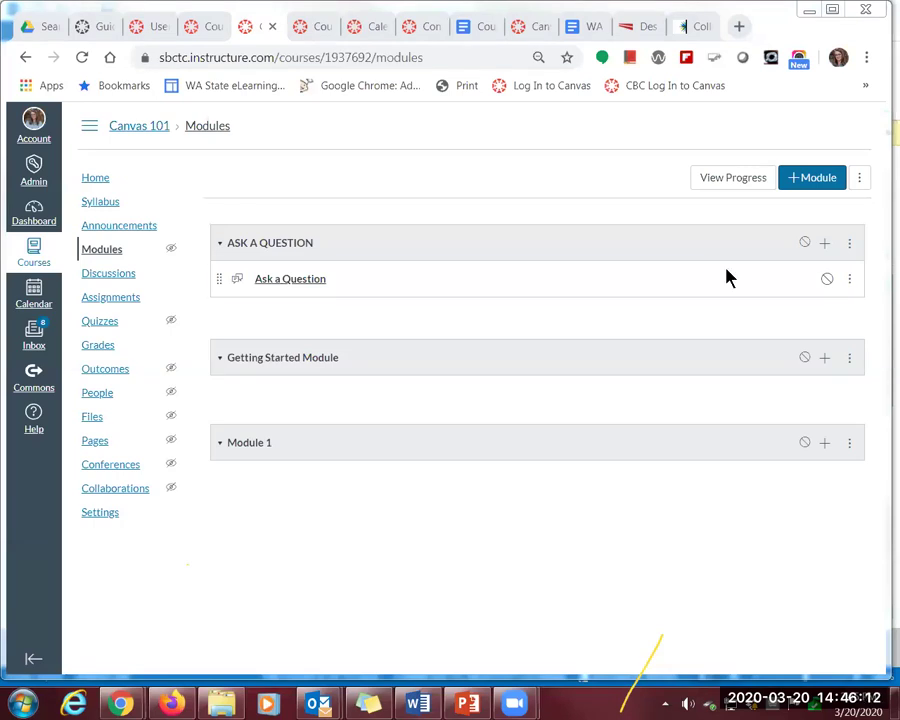
pyautogui.click(114, 473)
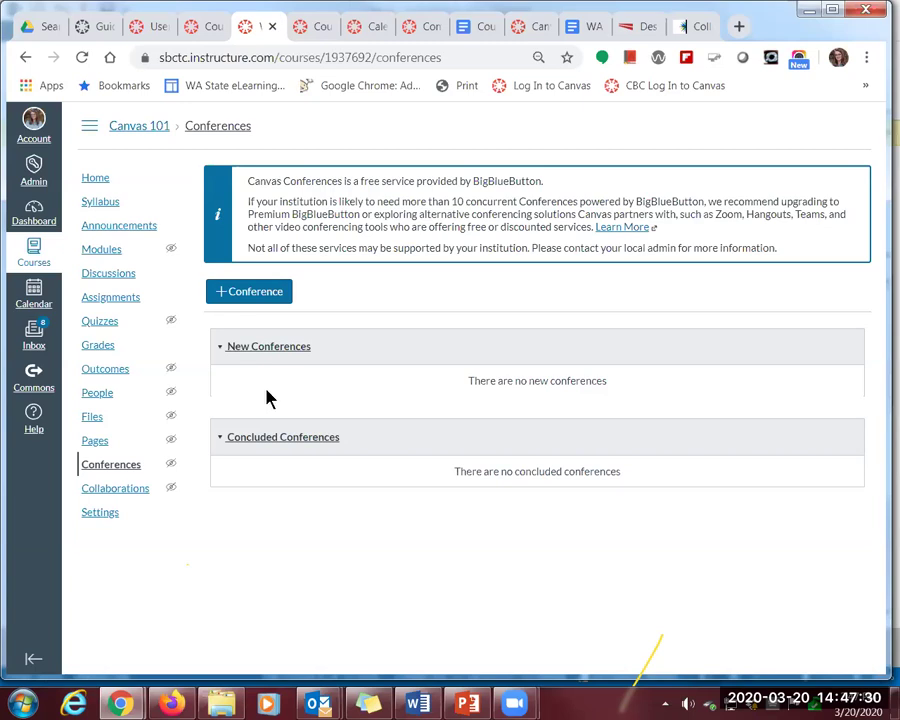
# Open the Canvas Guides in a new tab and go to the Conferences section of the Instructor Guide
pyautogui.click(104, 32)
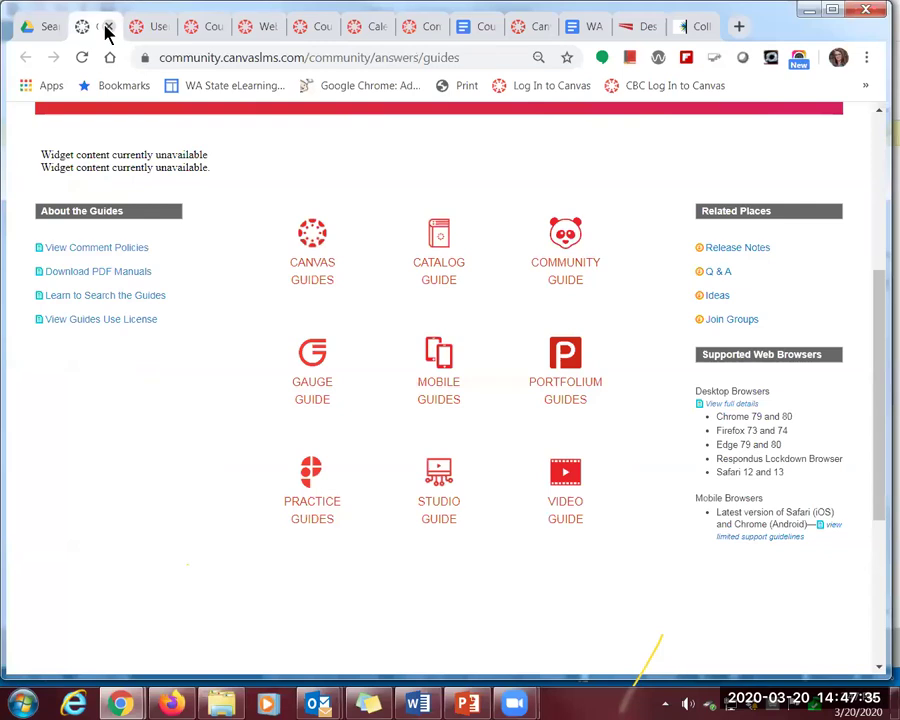
pyautogui.click(156, 32)
pyautogui.click(104, 30)
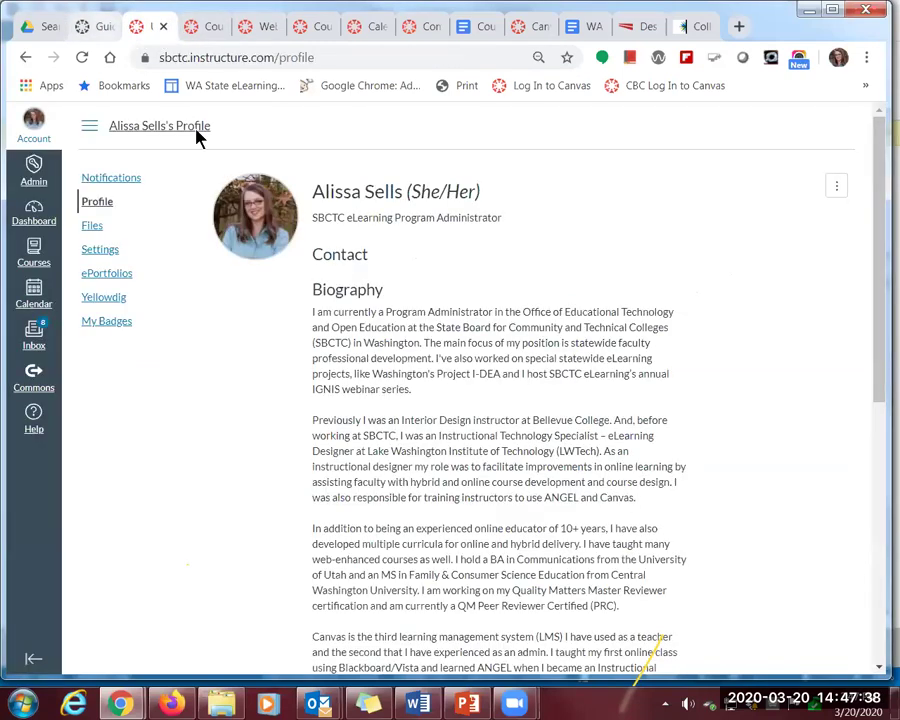
pyautogui.rightClick(315, 283)
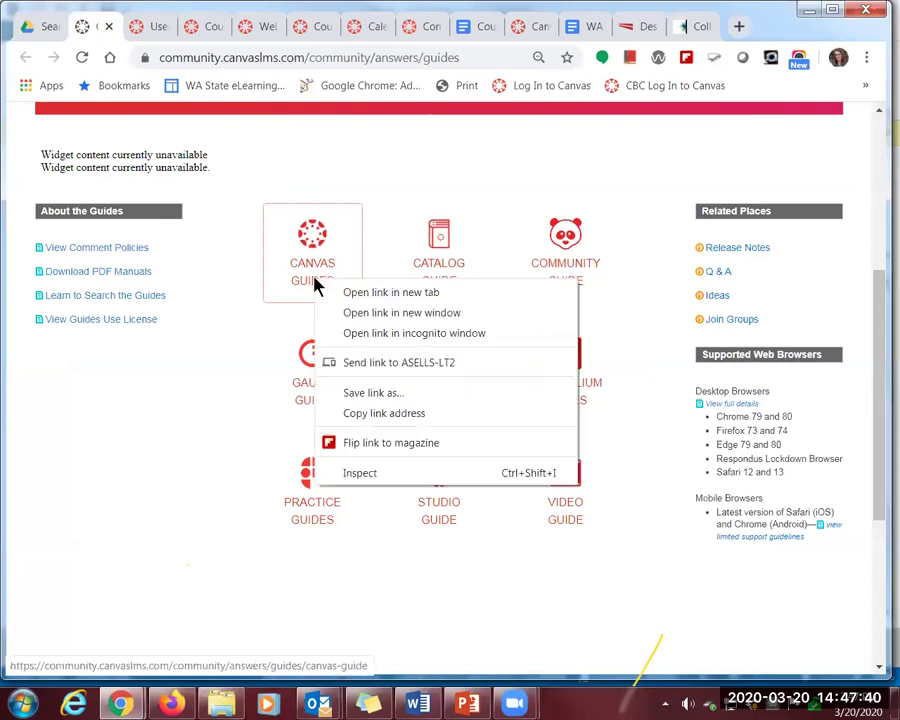
pyautogui.click(390, 292)
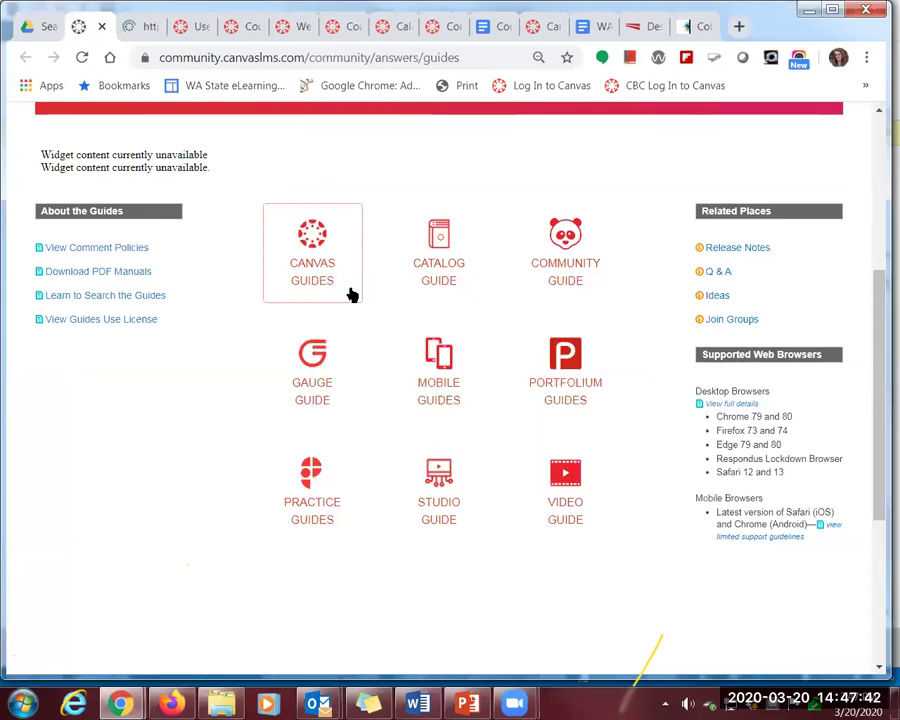
pyautogui.click(150, 32)
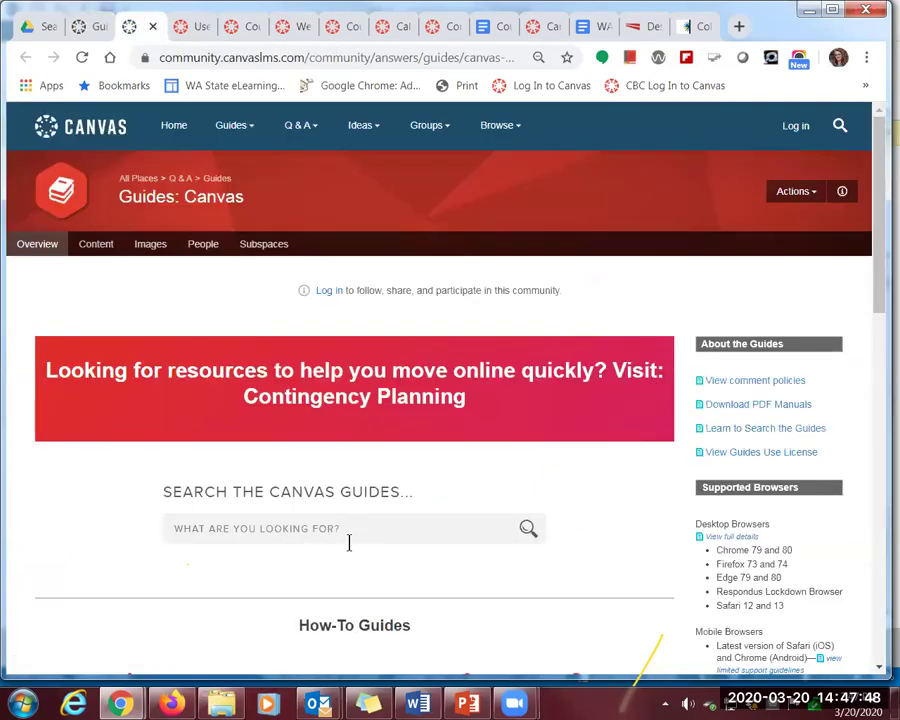
pyautogui.scroll(-3, 345, 555)
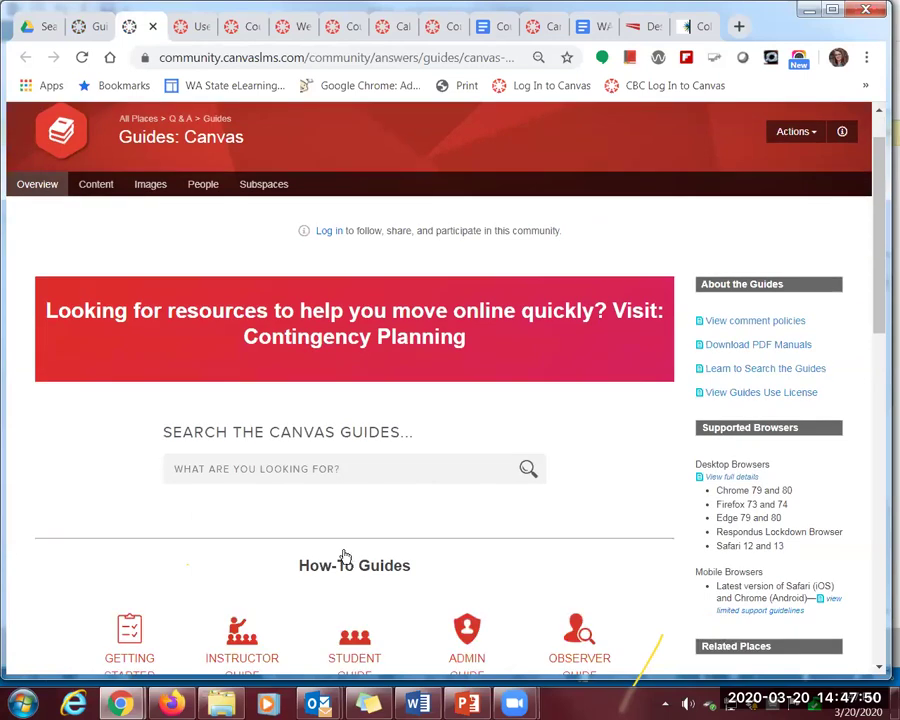
pyautogui.click(252, 552)
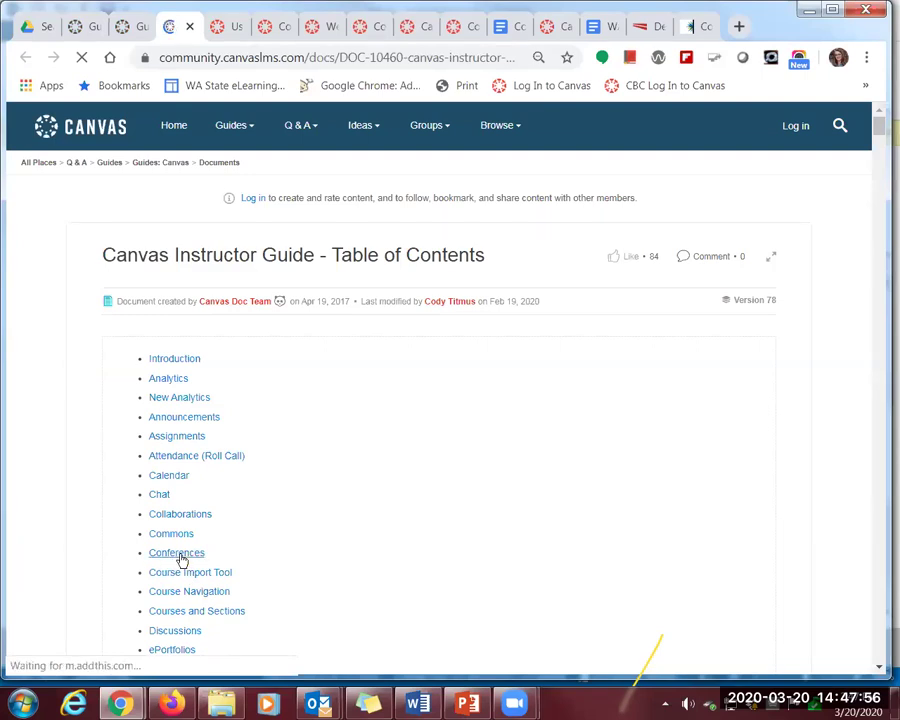
pyautogui.click(181, 557)
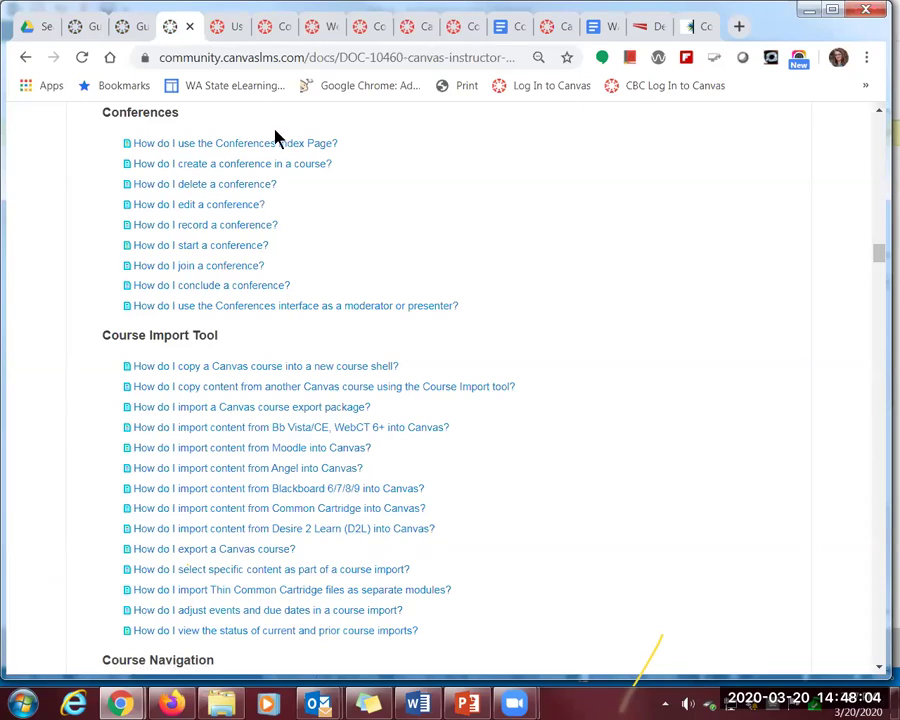
# Close the Canvas Guides and Instructor Guide tabs and return to the Conferences page of the Canvas 101 course
pyautogui.click(130, 35)
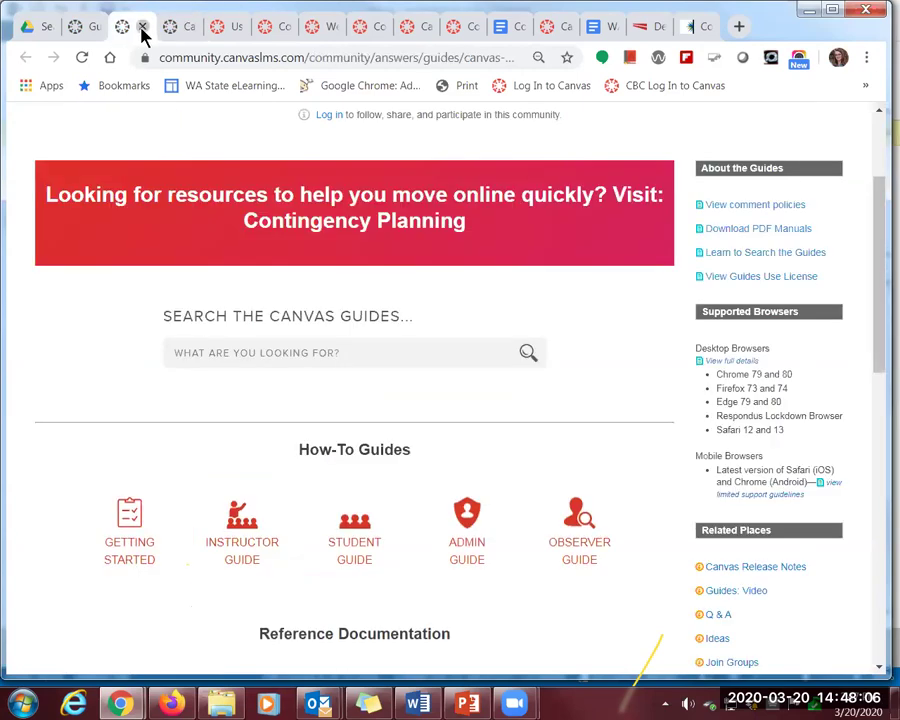
pyautogui.click(143, 30)
pyautogui.click(142, 30)
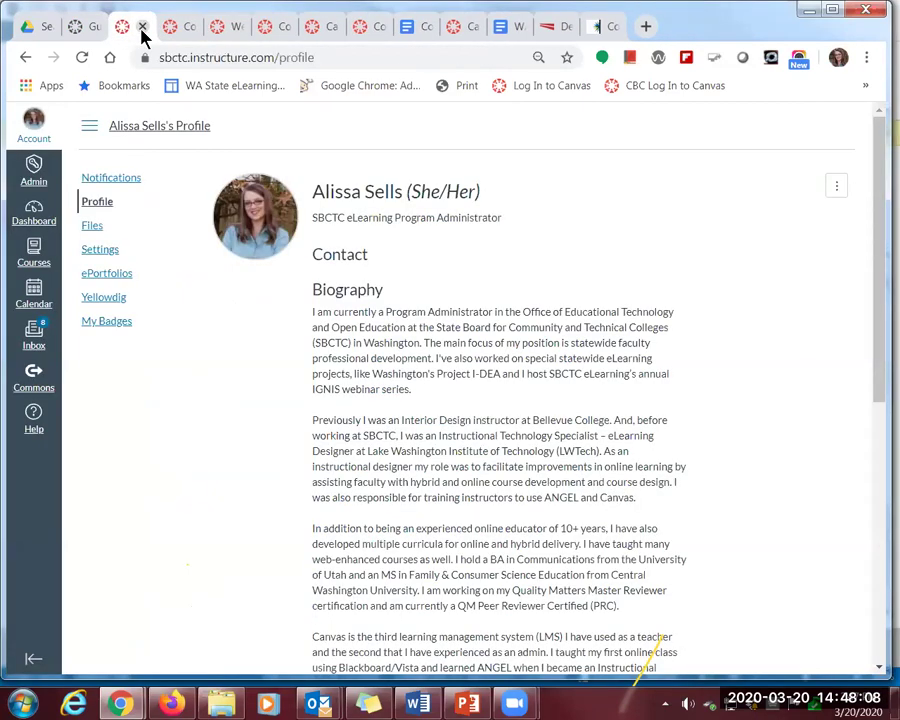
pyautogui.click(185, 29)
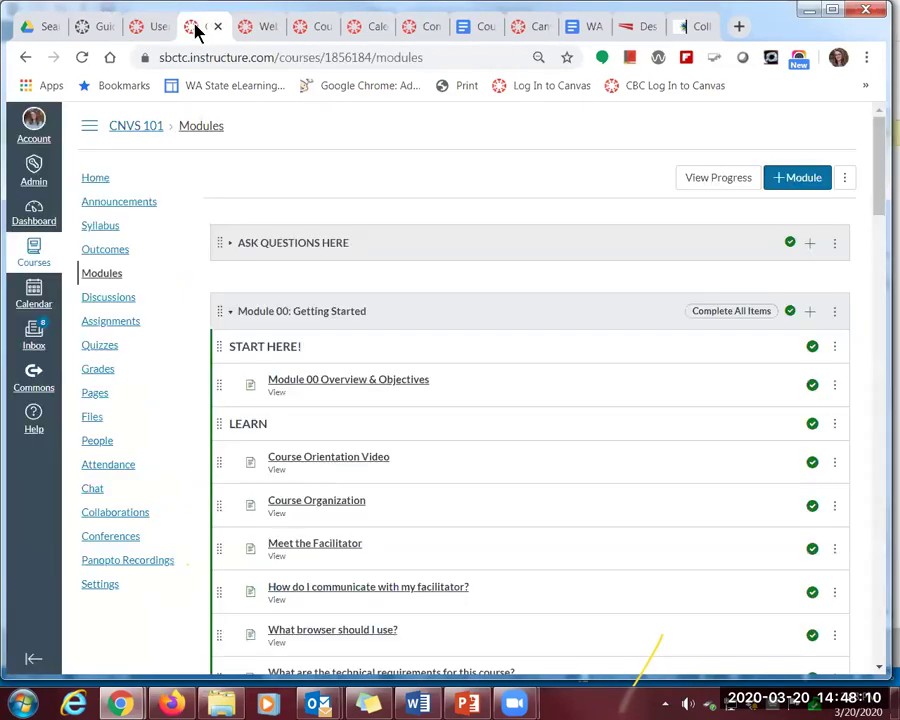
pyautogui.click(262, 30)
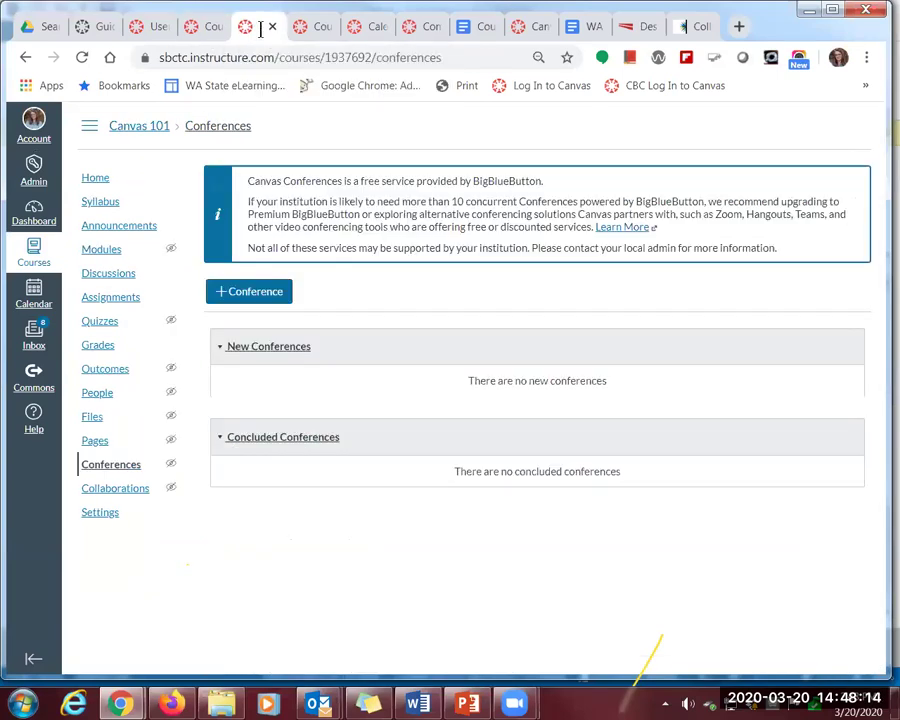
# On the Canvas 101 modules page, add a text header reading "GET STARTED" to Module 1
pyautogui.click(100, 257)
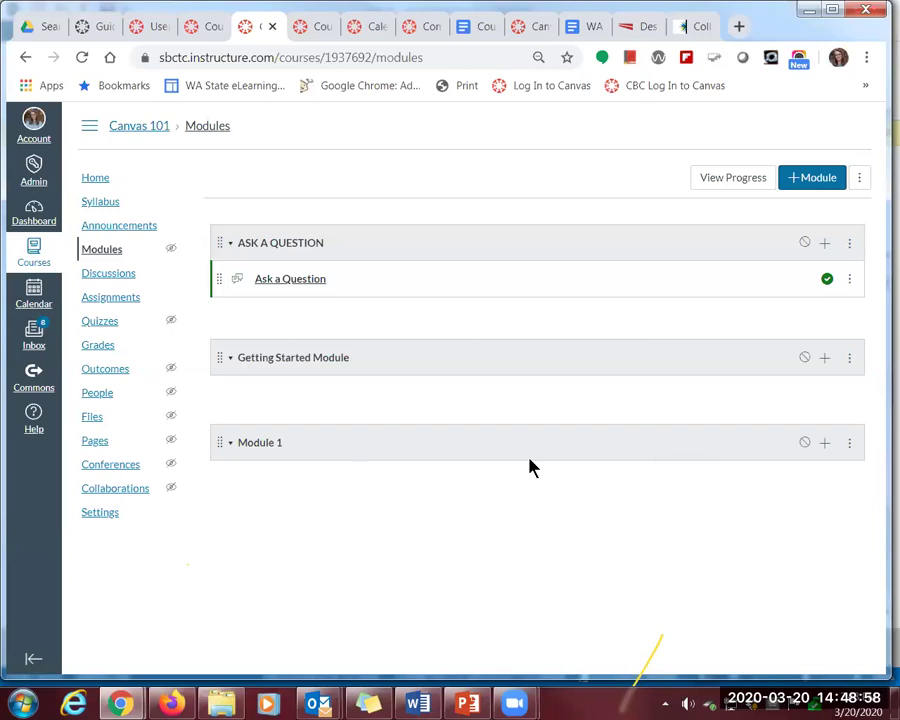
pyautogui.click(823, 445)
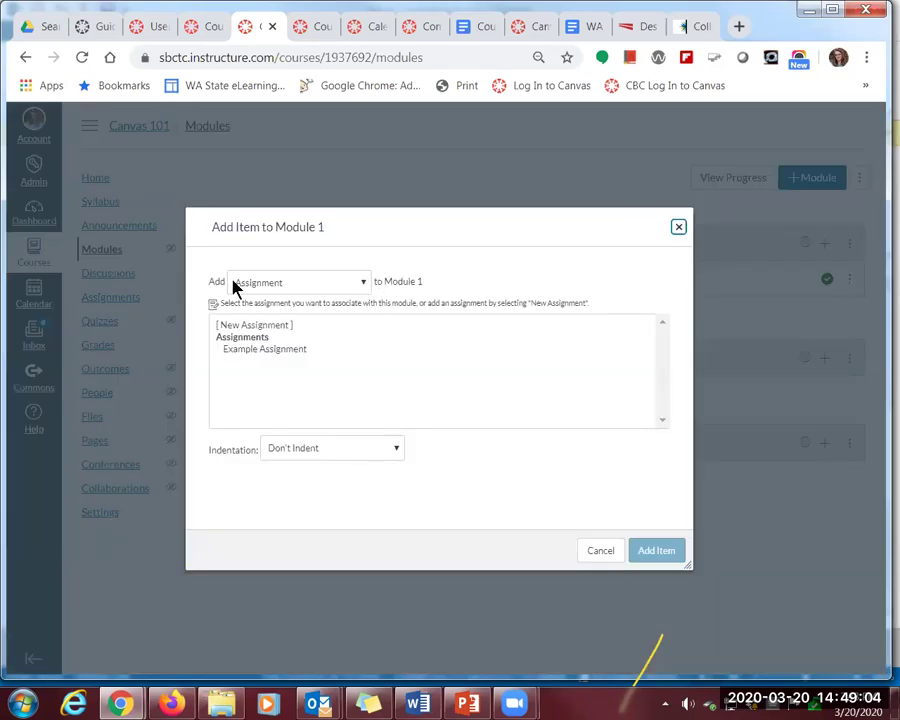
pyautogui.click(364, 287)
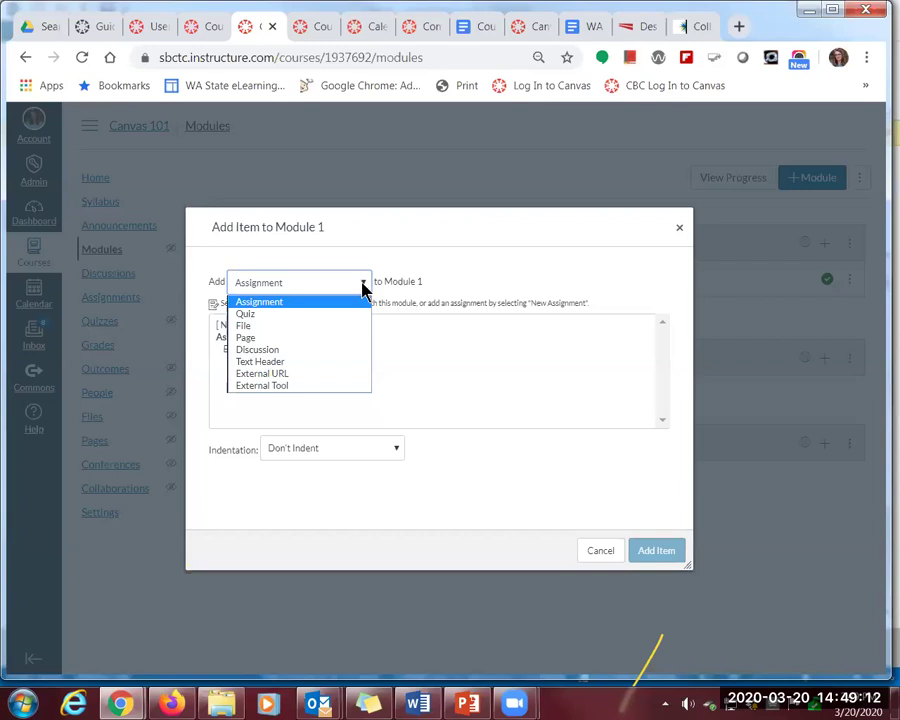
pyautogui.click(262, 362)
pyautogui.click(277, 321)
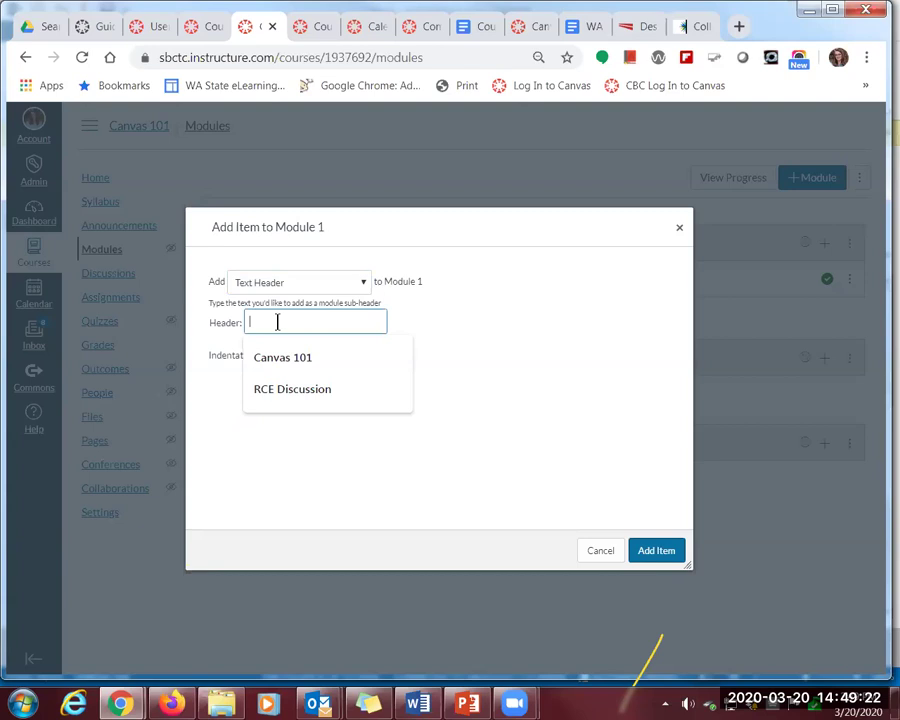
pyautogui.write('G')
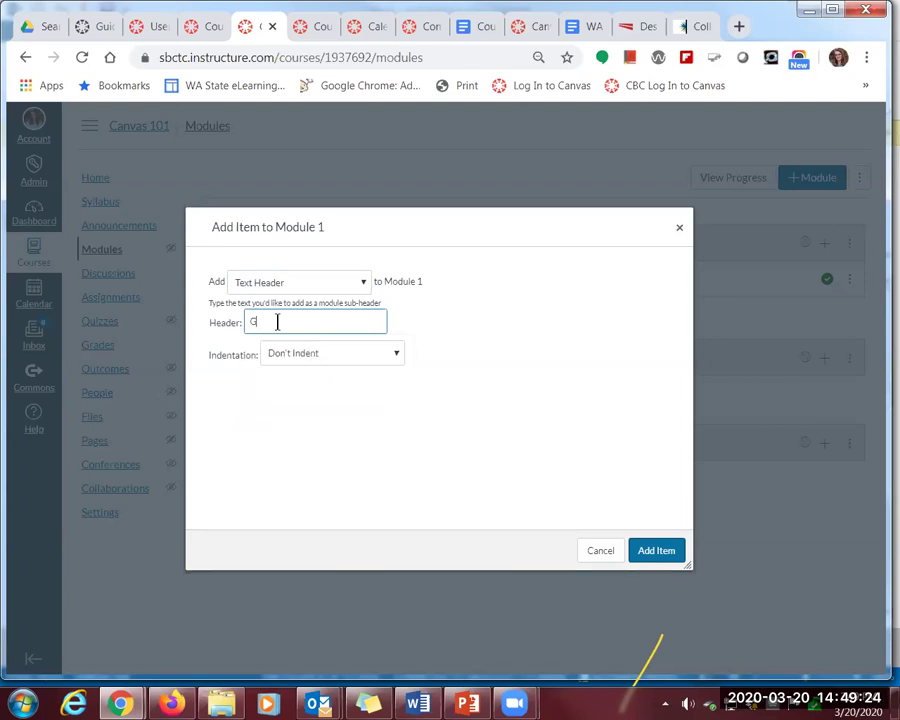
pyautogui.write('ETR STARTED')
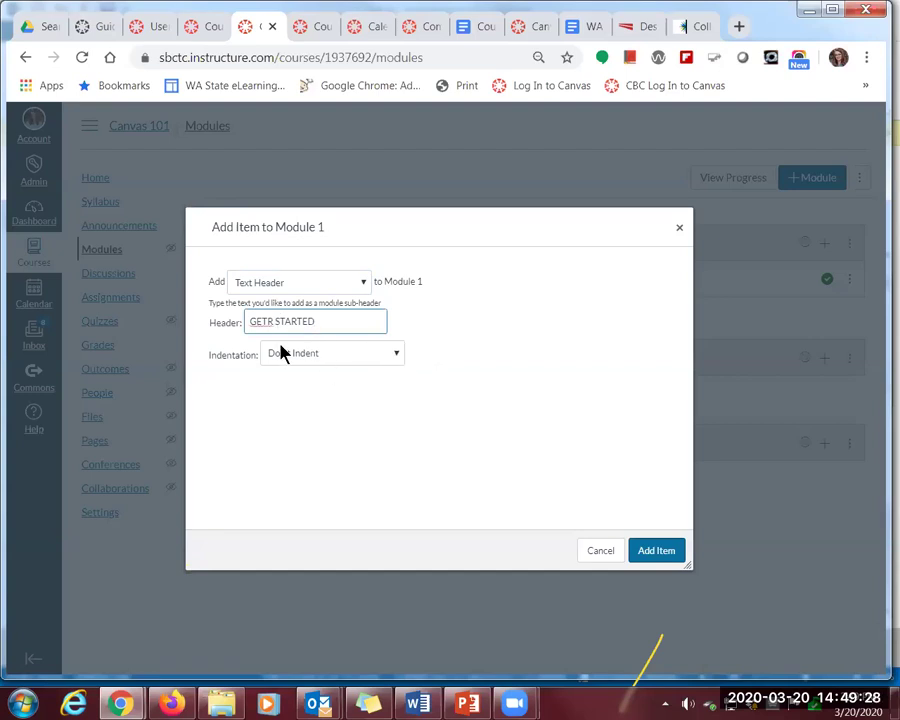
pyautogui.click(266, 321)
pyautogui.press('Delete')
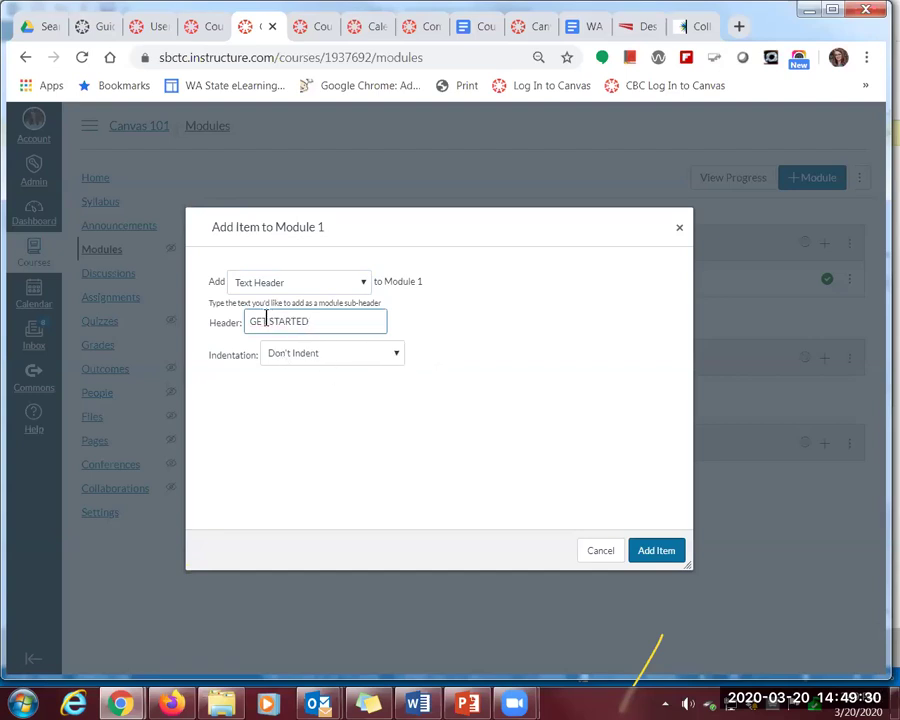
pyautogui.click(659, 553)
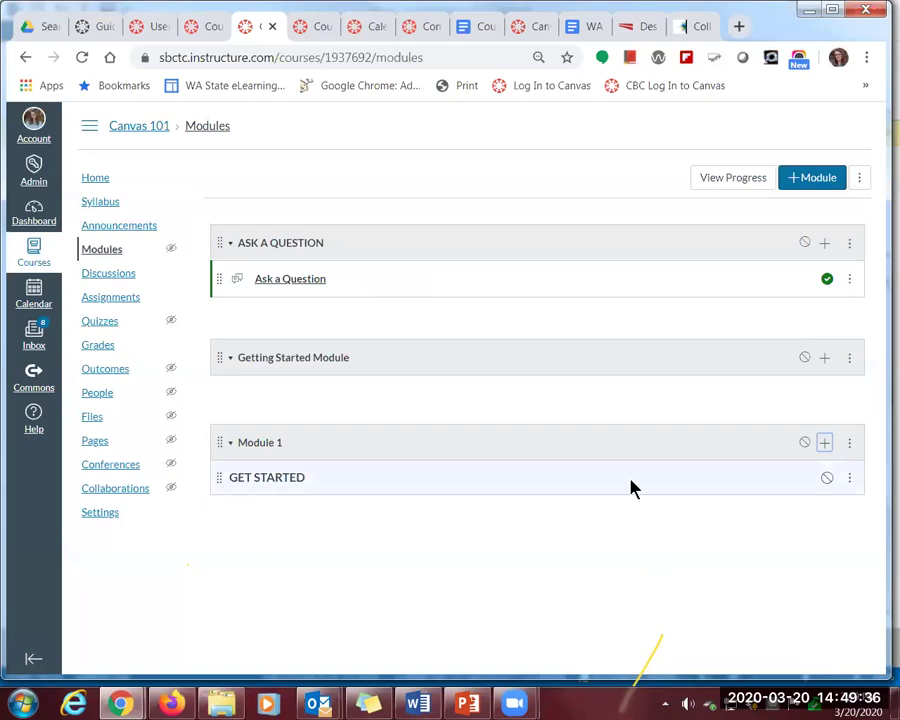
# Add a second text header reading "LEARN" to Module 1 without indentation
pyautogui.click(848, 446)
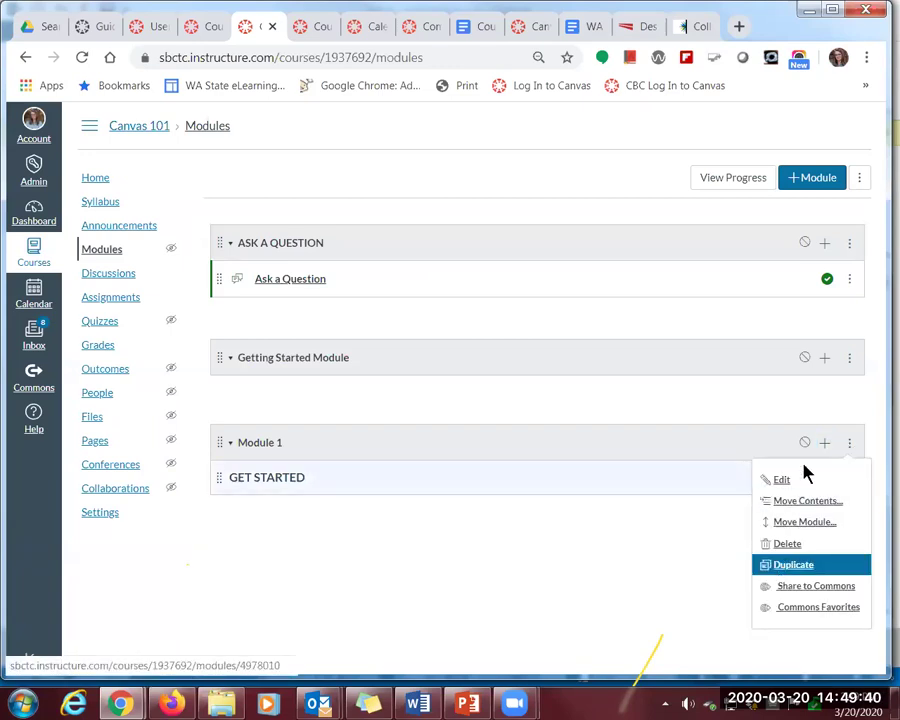
pyautogui.click(655, 580)
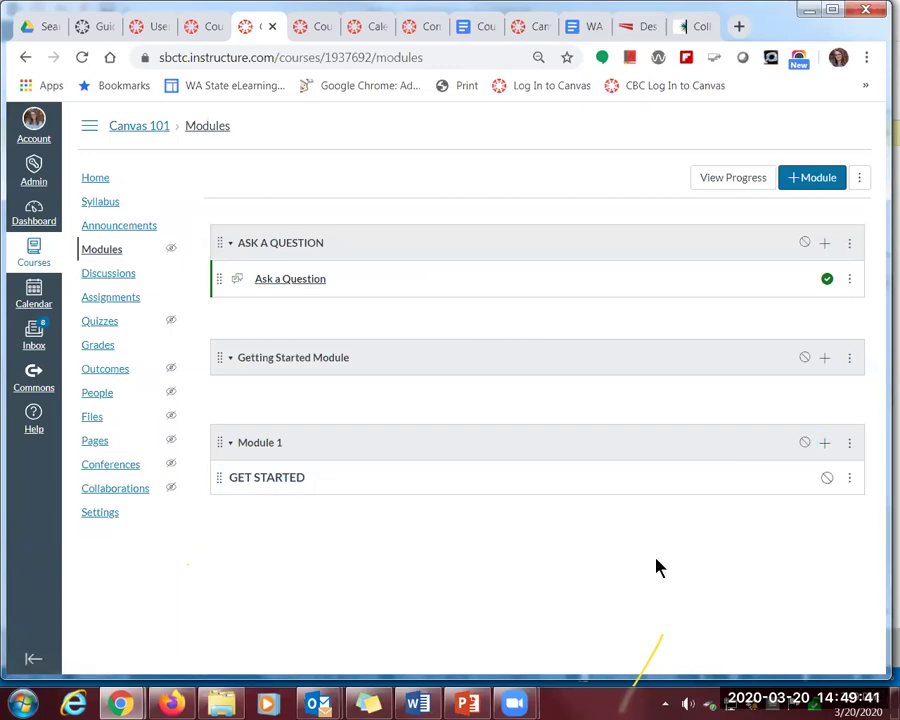
pyautogui.click(824, 446)
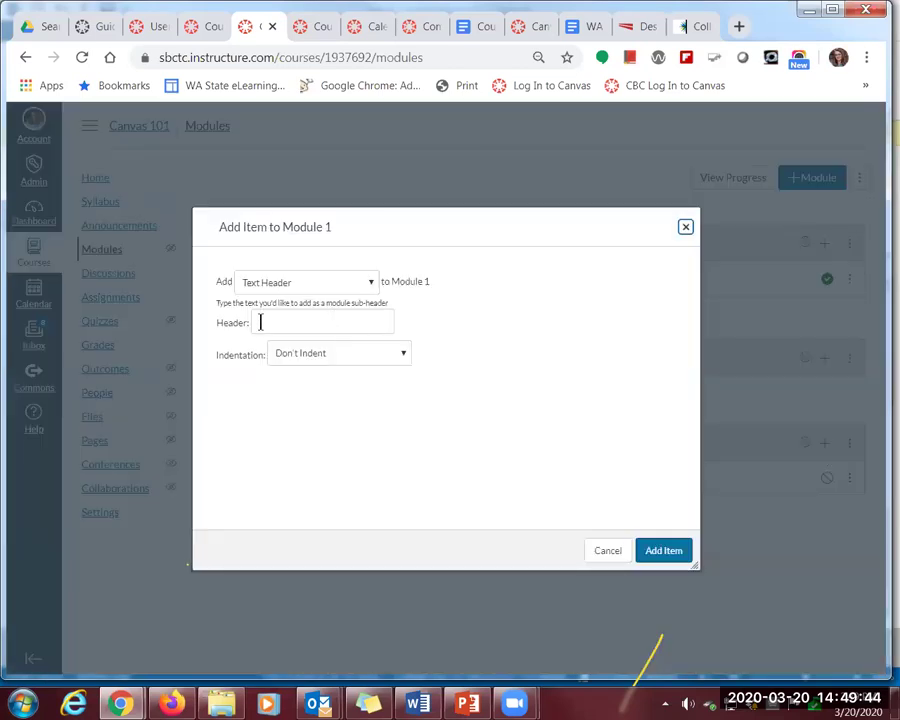
pyautogui.click(329, 319)
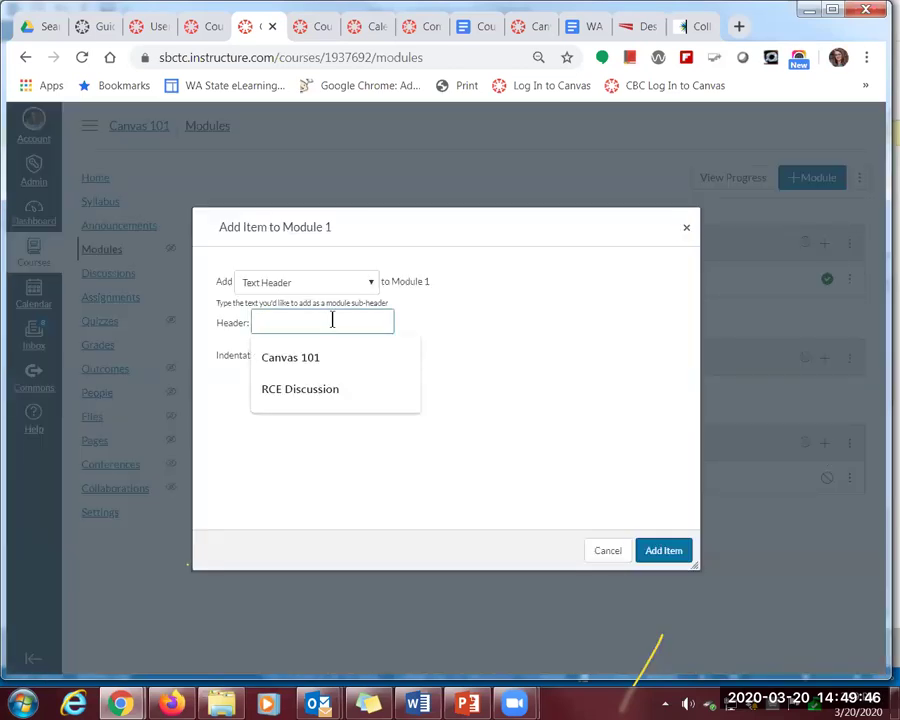
pyautogui.write('L')
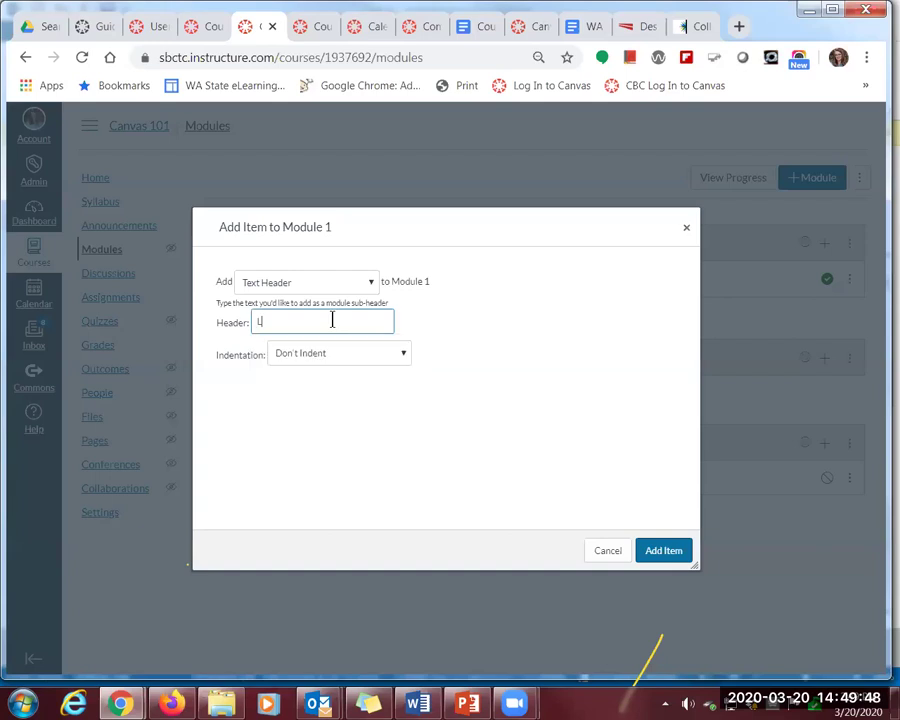
pyautogui.write('EARN')
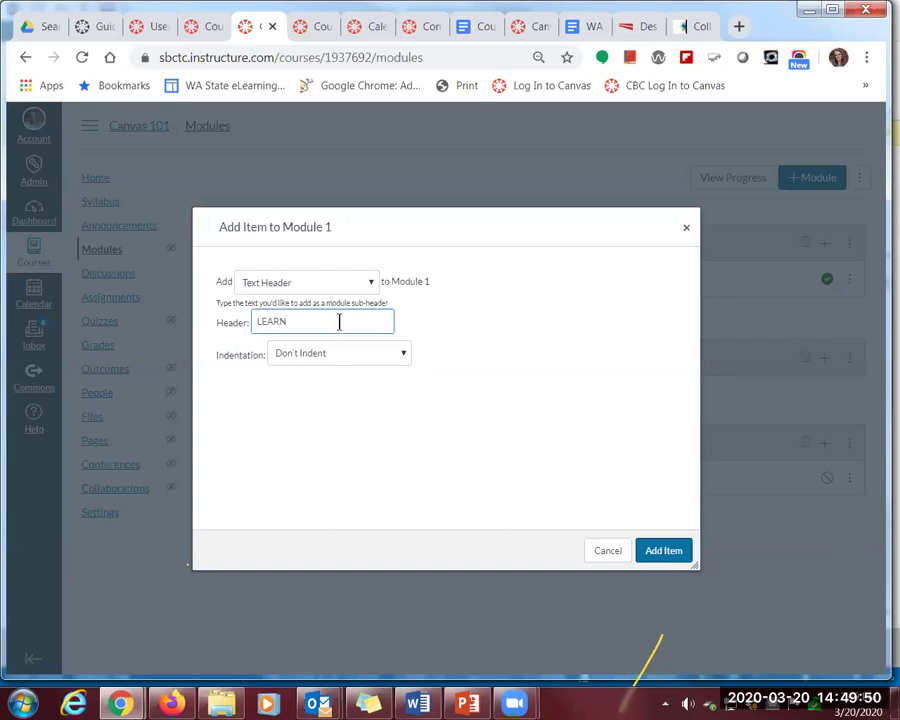
pyautogui.click(660, 551)
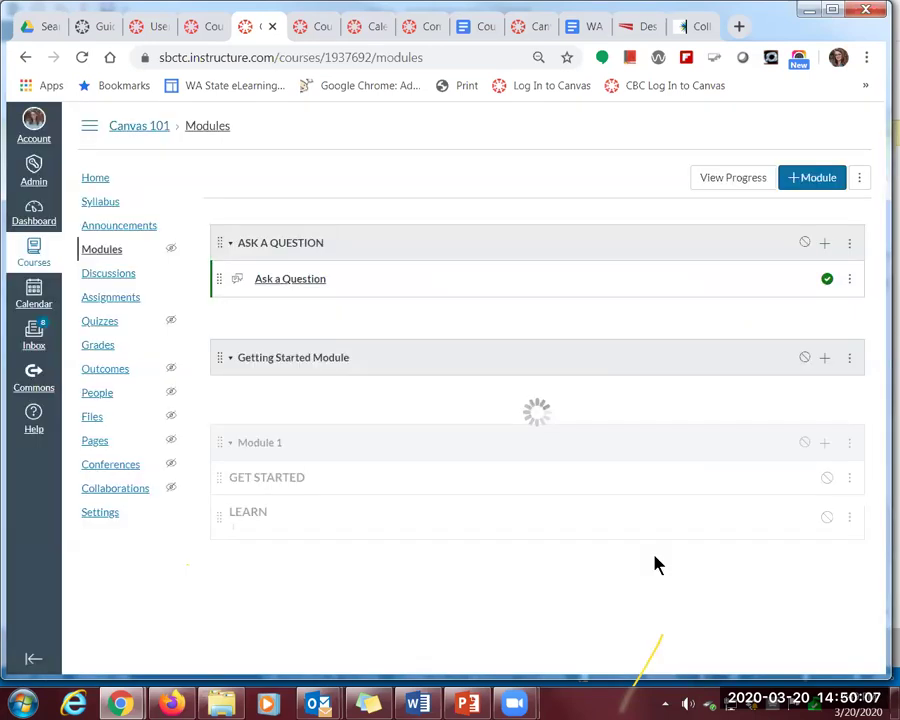
# Add a third text header reading "TO-DO" to Module 1 without indentation
pyautogui.click(826, 448)
pyautogui.click(304, 323)
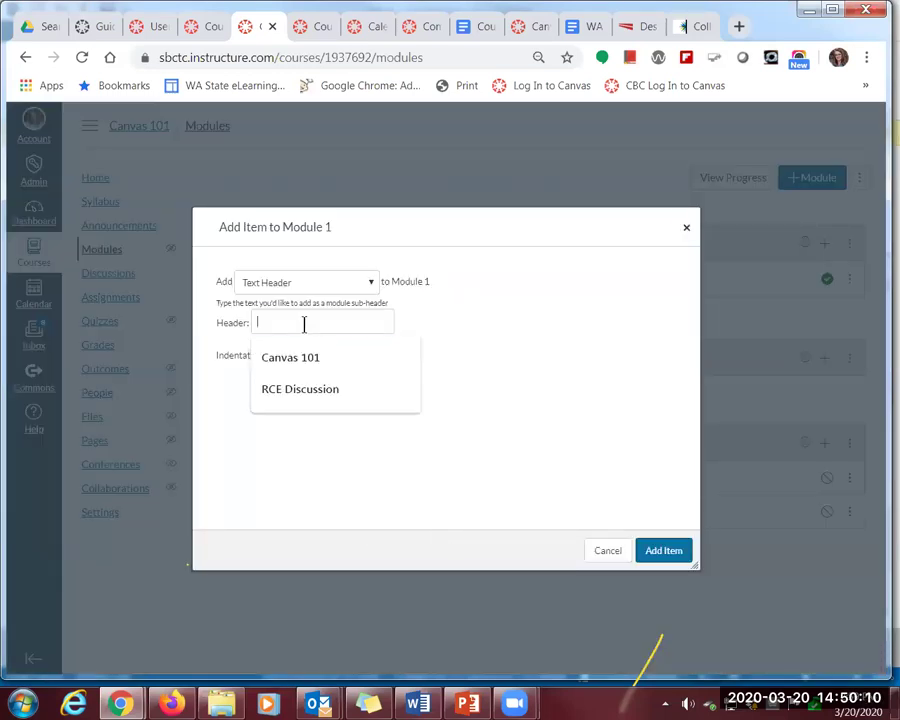
pyautogui.write('Th')
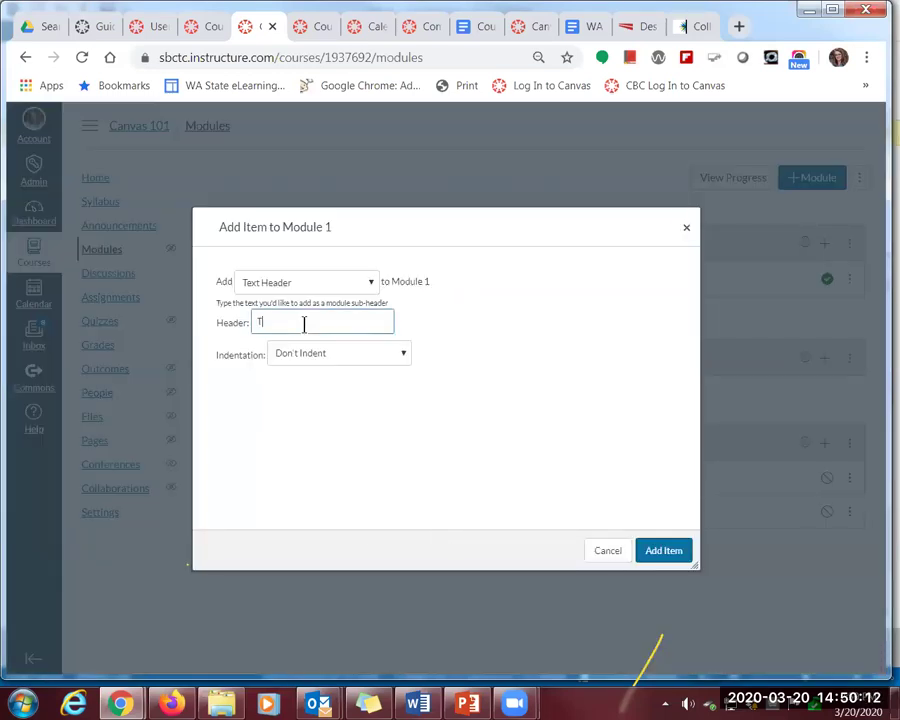
pyautogui.write('-D')
pyautogui.press('BackSpace')
pyautogui.press('BackSpace')
pyautogui.press('BackSpace')
pyautogui.write('O-DO')
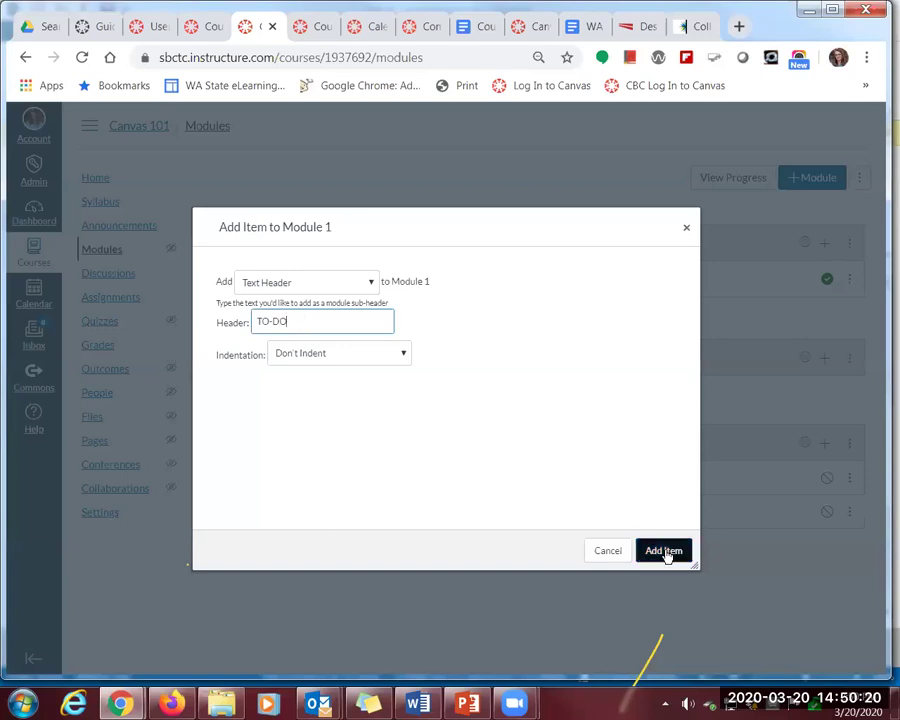
pyautogui.click(664, 551)
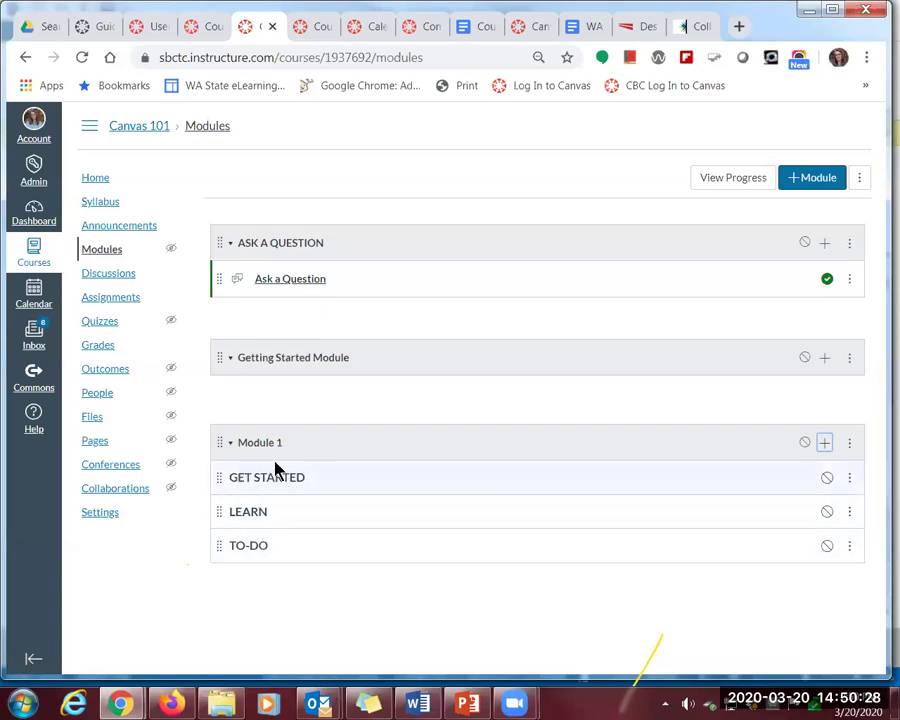
# Start a new file item for Module 1 and choose Canvas 101 Course Map 081418.docx as the file to upload
pyautogui.click(824, 443)
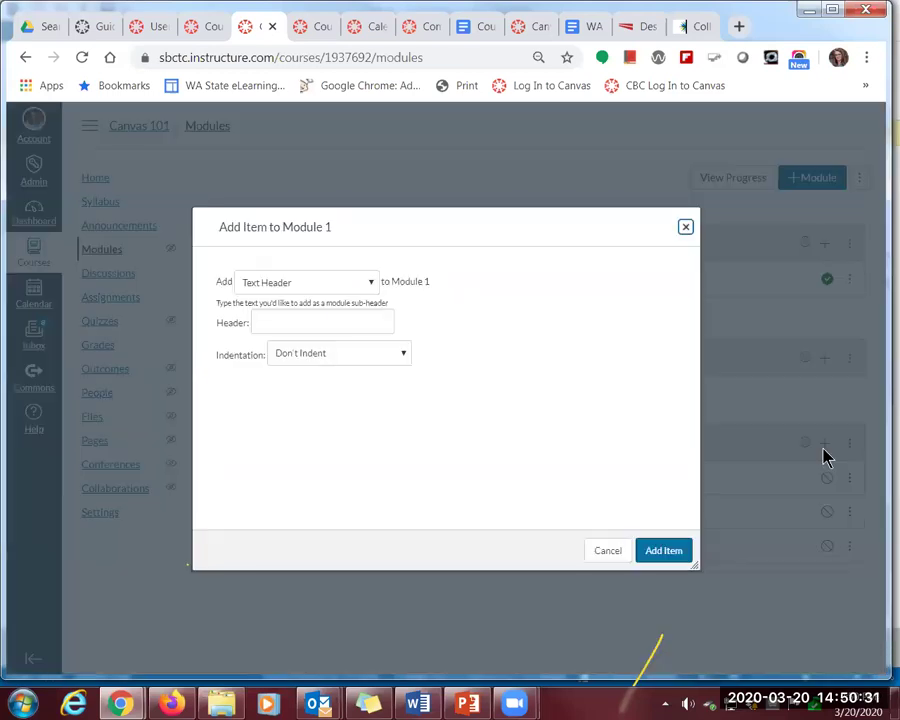
pyautogui.click(372, 284)
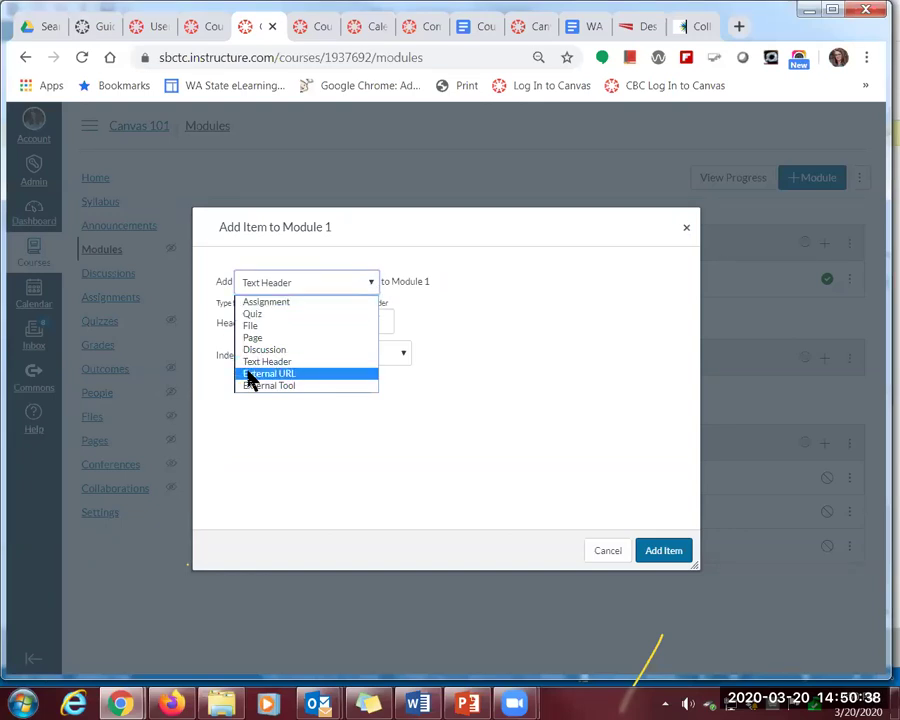
pyautogui.click(252, 327)
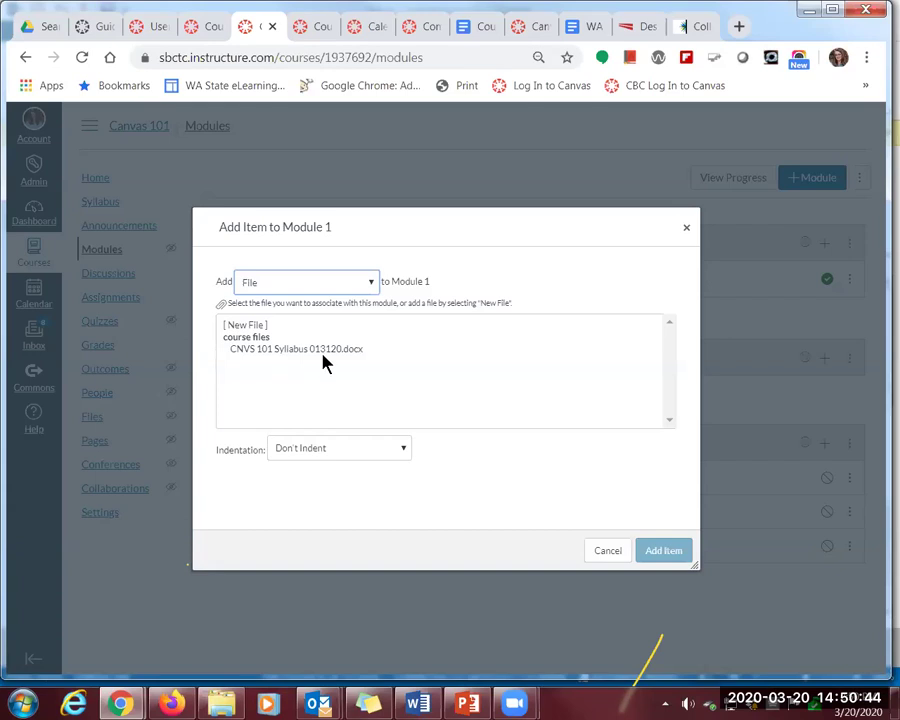
pyautogui.click(246, 330)
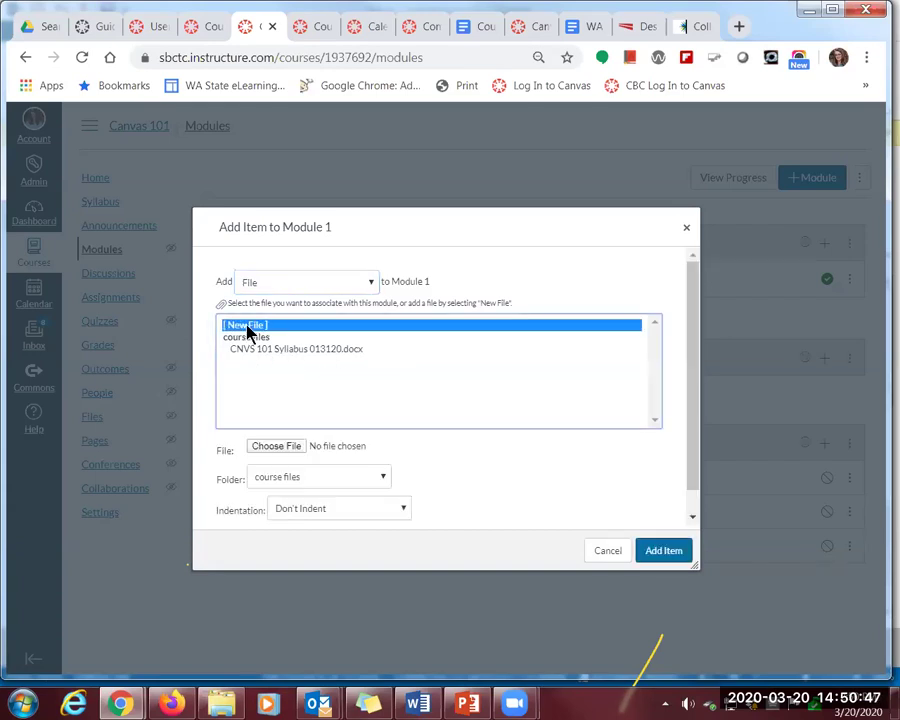
pyautogui.click(272, 450)
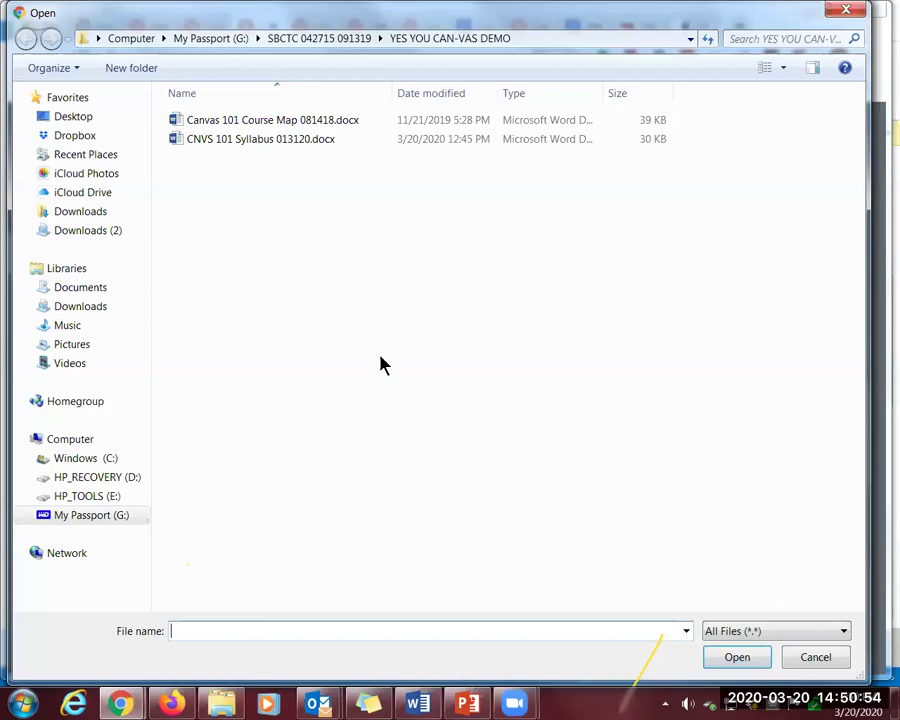
pyautogui.click(283, 125)
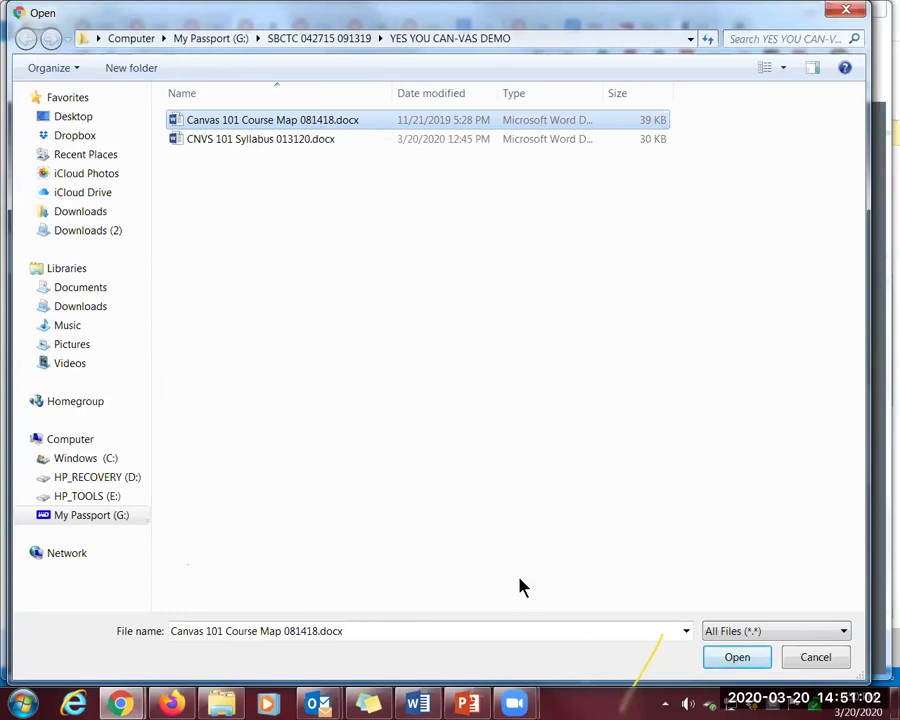
pyautogui.click(736, 659)
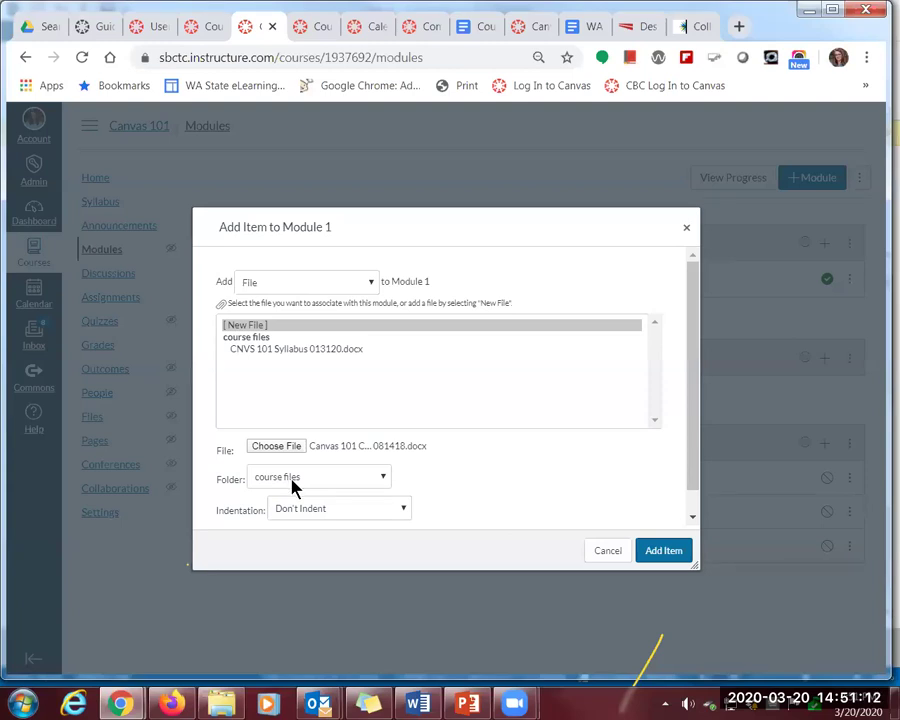
# Add the course map to Module 1 in the course files folder with Indent 1 Level, and move it below the LEARN header
pyautogui.click(384, 482)
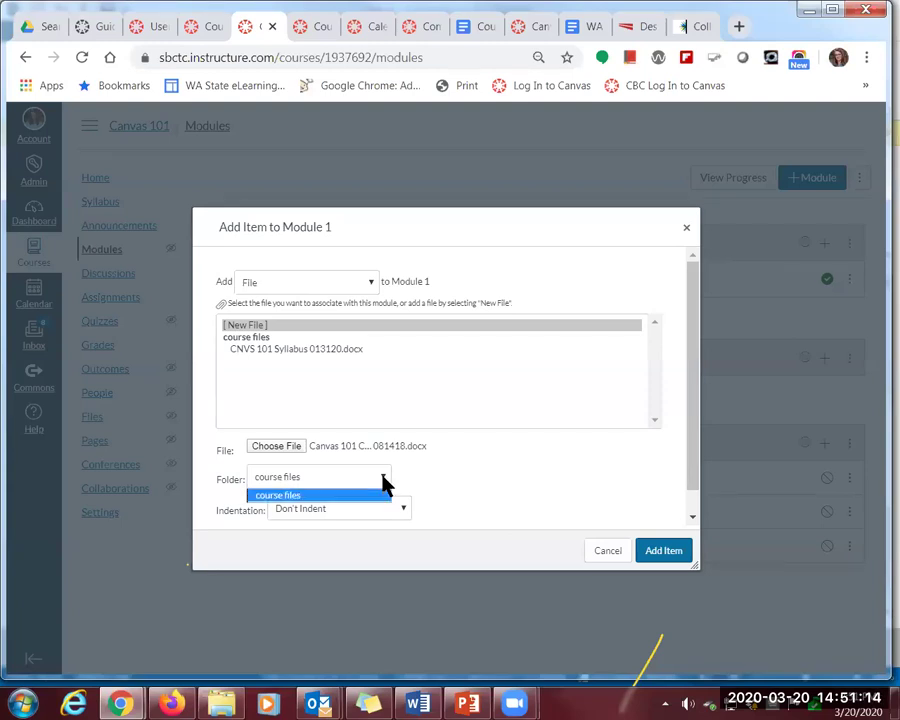
pyautogui.click(305, 497)
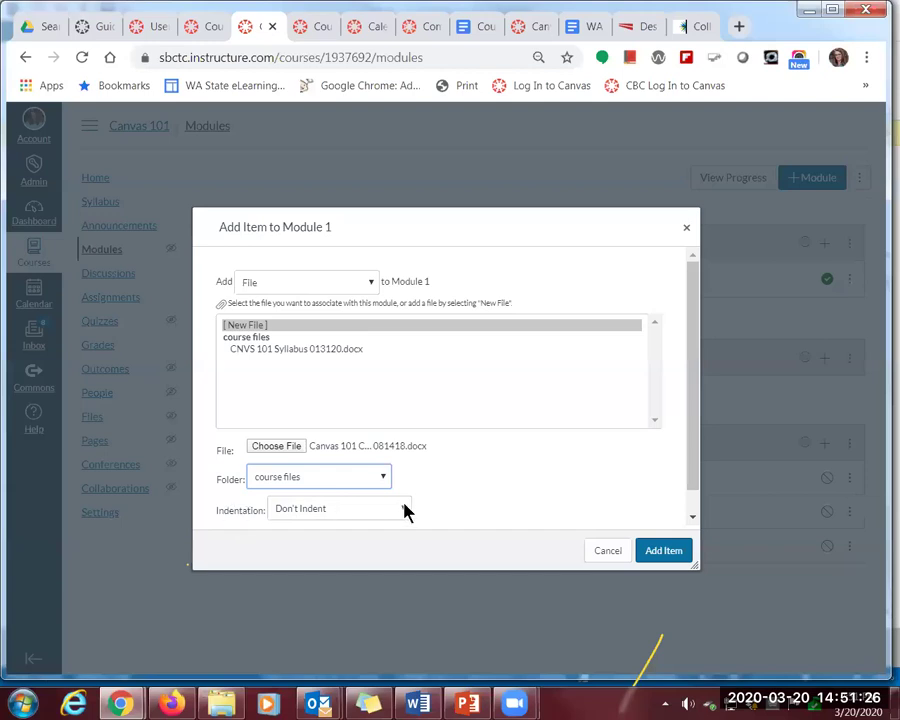
pyautogui.click(405, 510)
pyautogui.click(303, 537)
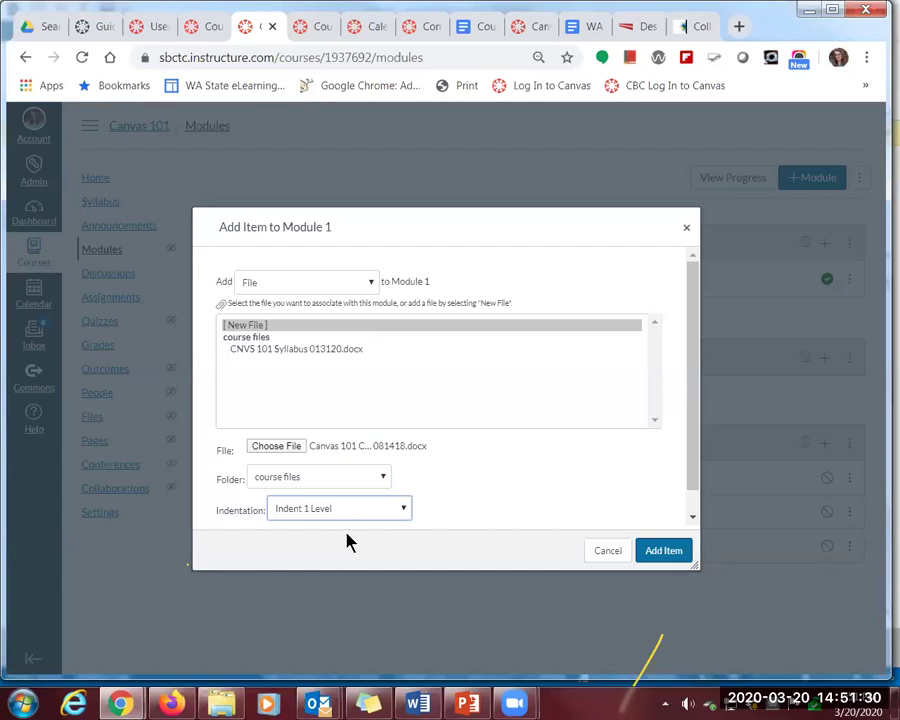
pyautogui.click(660, 553)
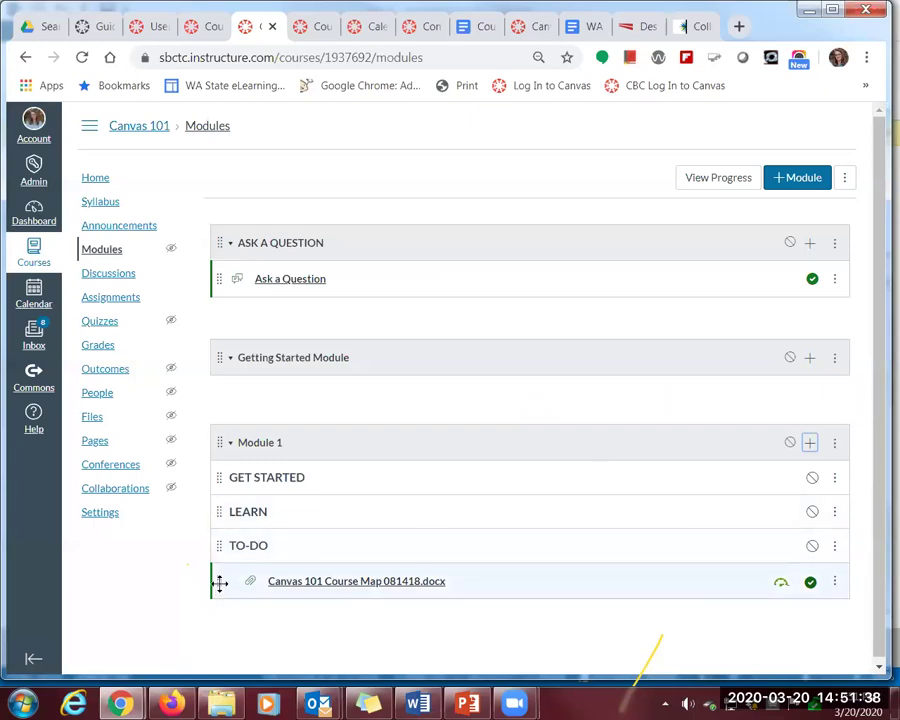
pyautogui.moveTo(220, 583); pyautogui.dragTo(256, 545)
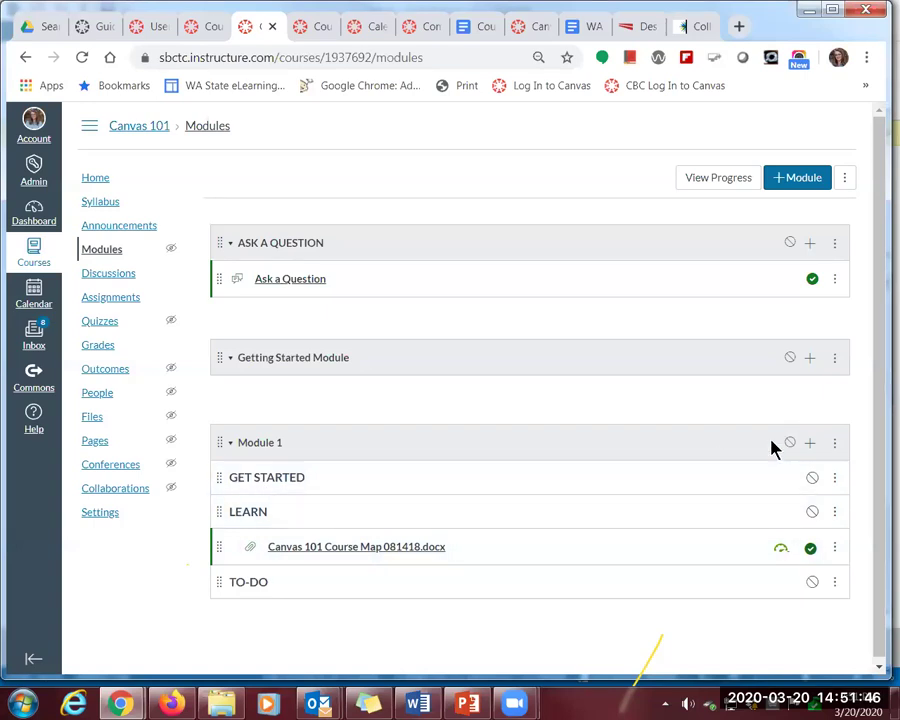
# Add a new page named "Example Page" to Module 1 with Indent 1 Level, and move it directly below the LEARN header
pyautogui.click(811, 446)
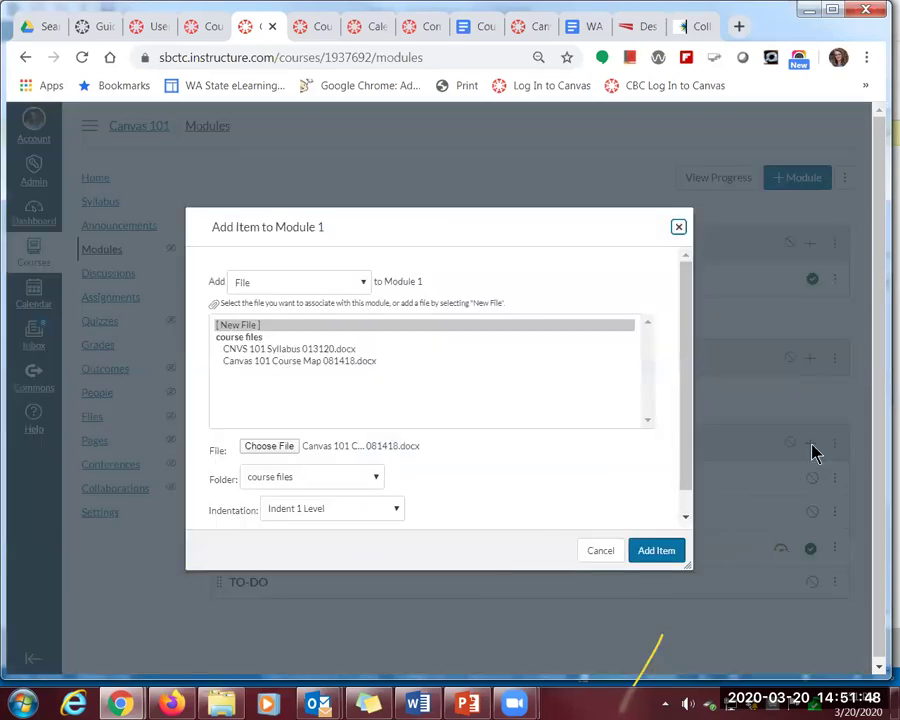
pyautogui.click(363, 285)
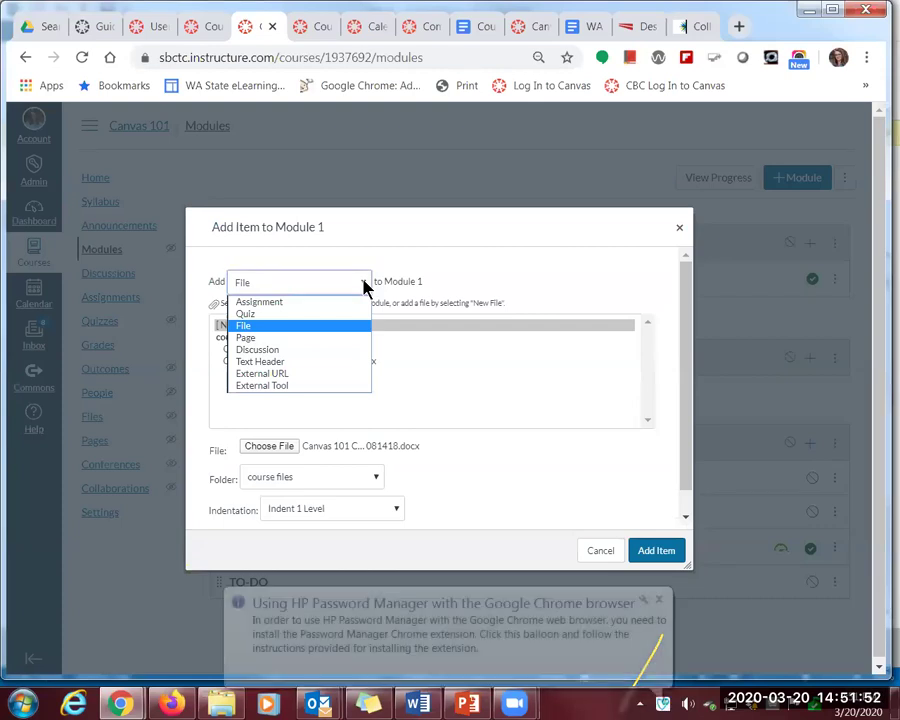
pyautogui.click(296, 338)
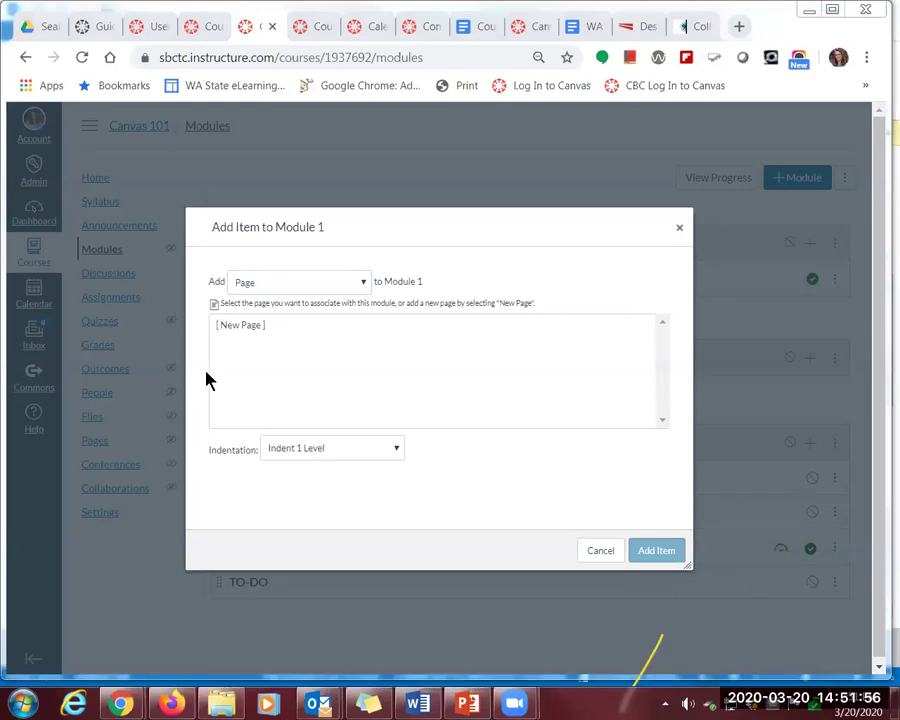
pyautogui.click(244, 328)
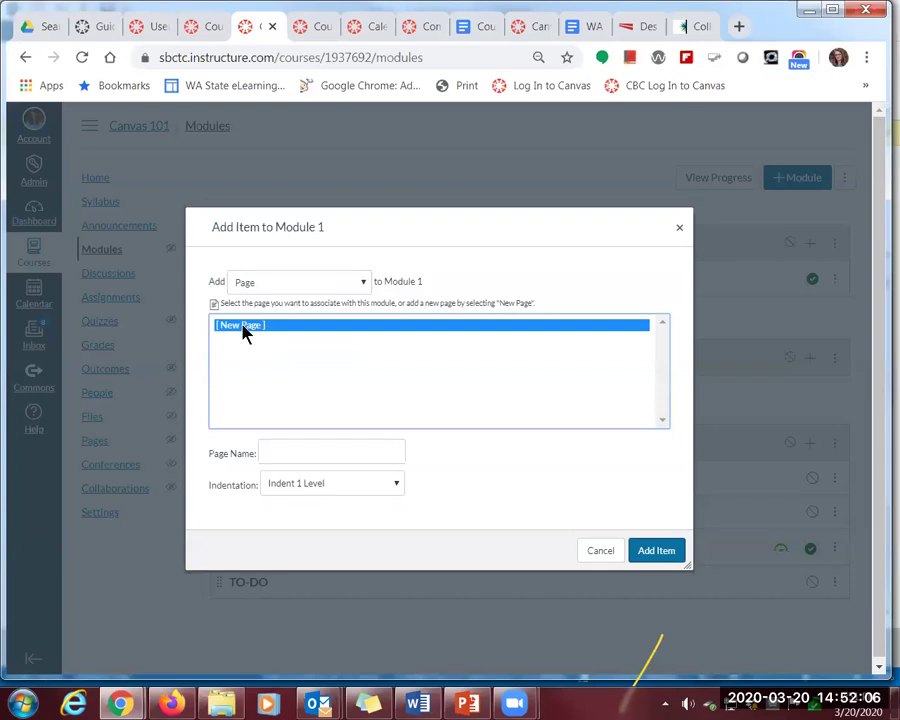
pyautogui.click(393, 487)
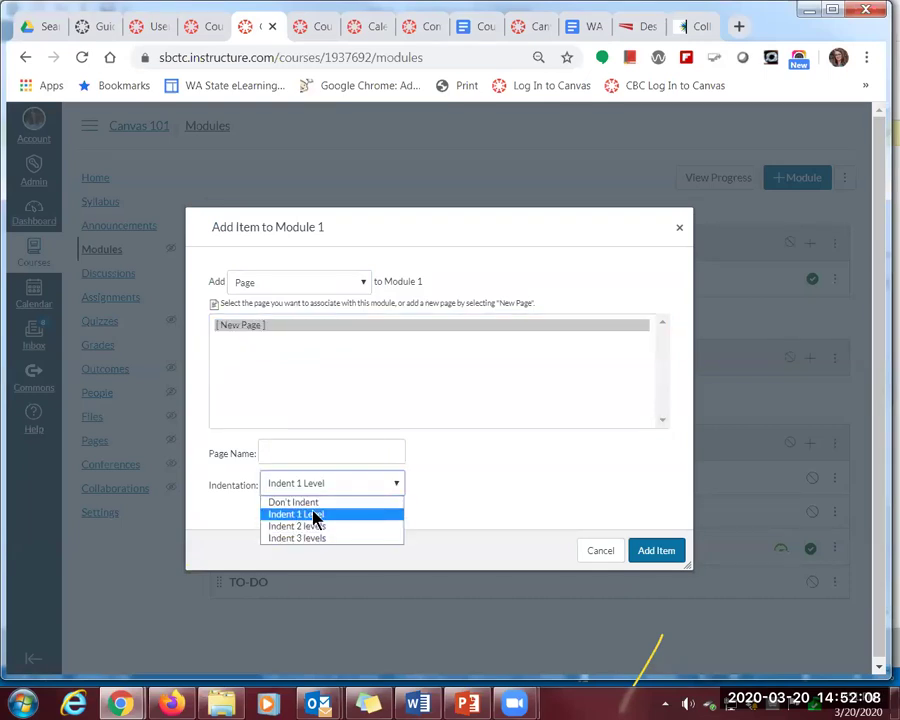
pyautogui.click(315, 513)
pyautogui.click(293, 455)
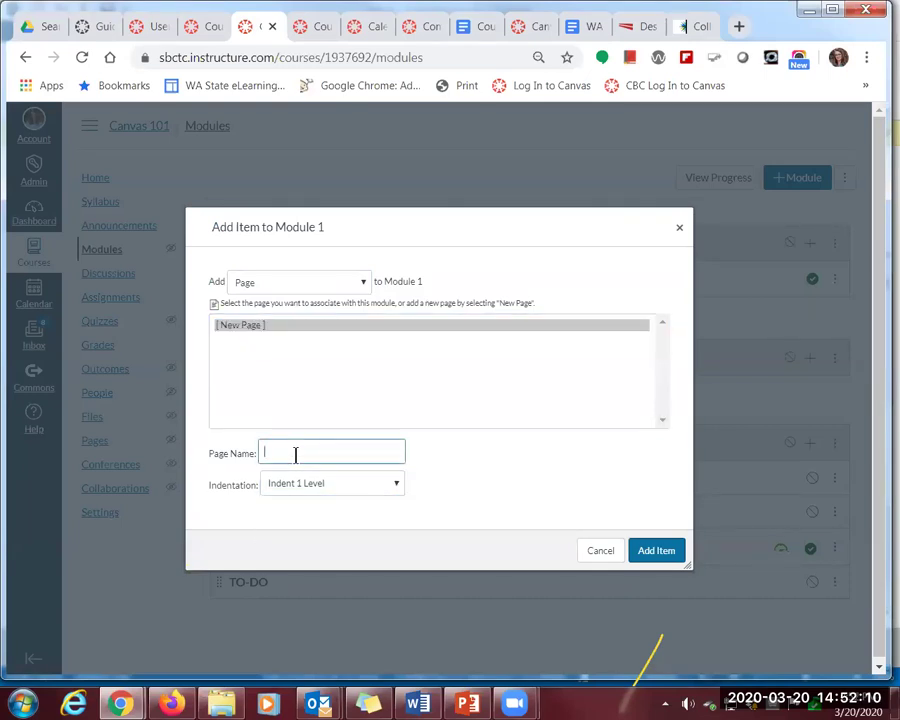
pyautogui.write('Exampl')
pyautogui.write('e Pag')
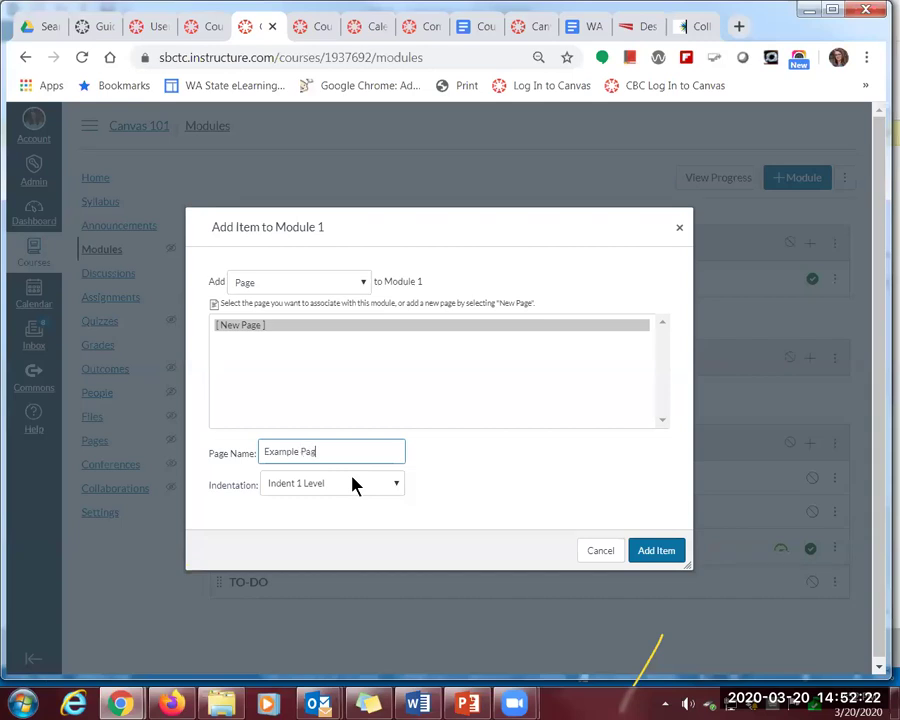
pyautogui.write('e')
pyautogui.click(664, 556)
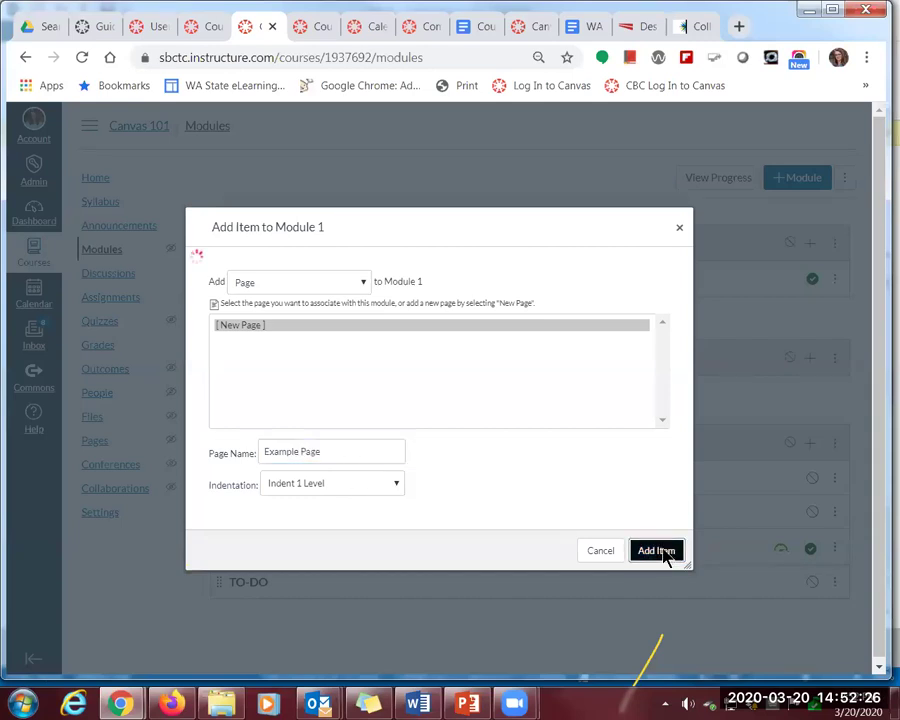
pyautogui.scroll(-1, 440, 530)
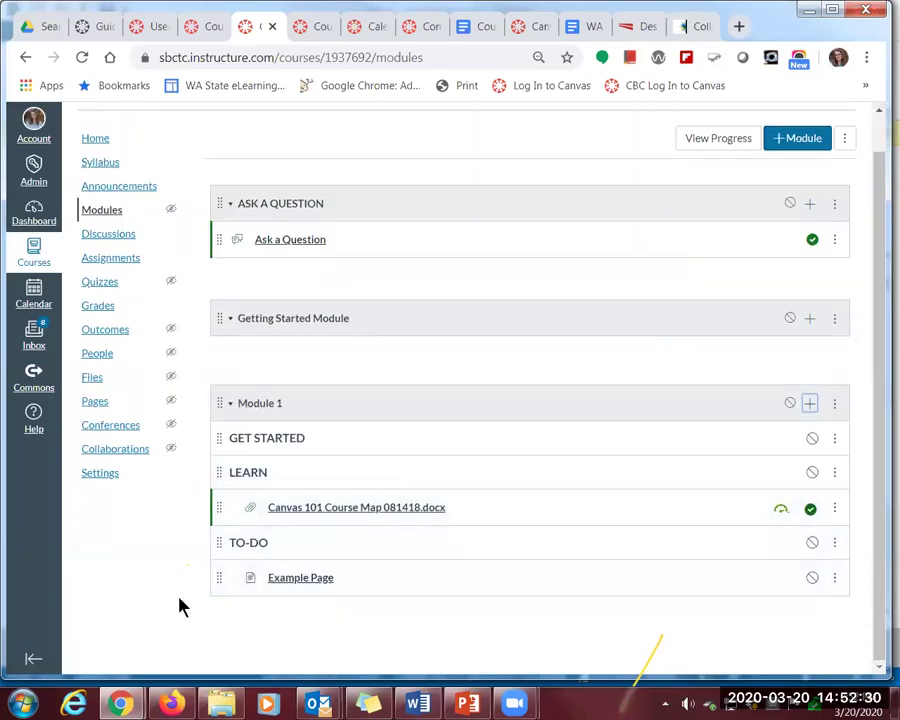
pyautogui.moveTo(222, 579); pyautogui.dragTo(240, 527)
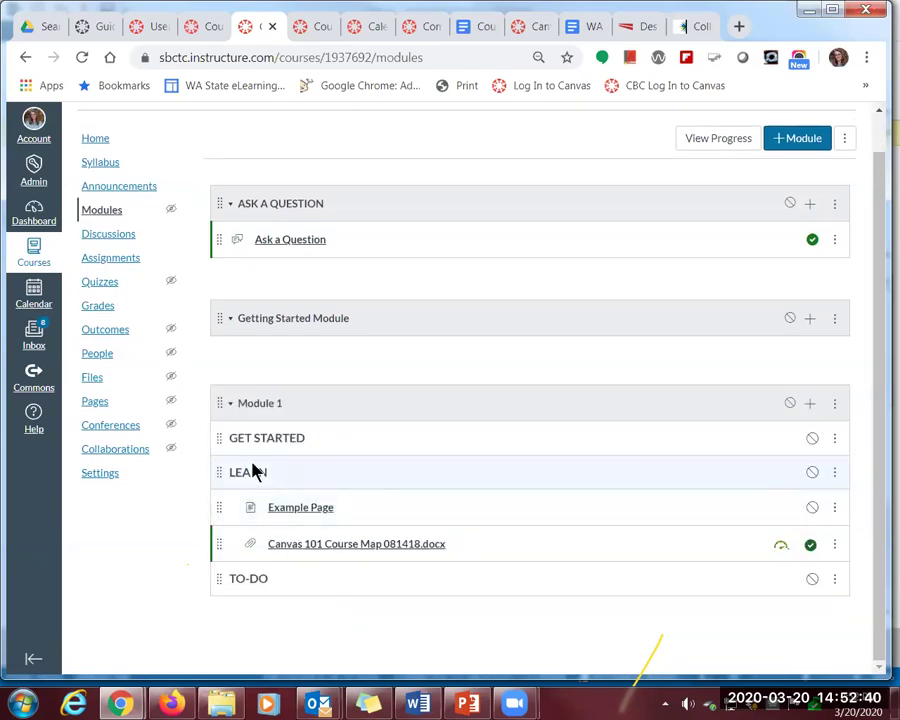
# Add a new page named "MM 1 Overieve Objectives" to Module 1 and move it below the GET STARTED header
pyautogui.click(810, 404)
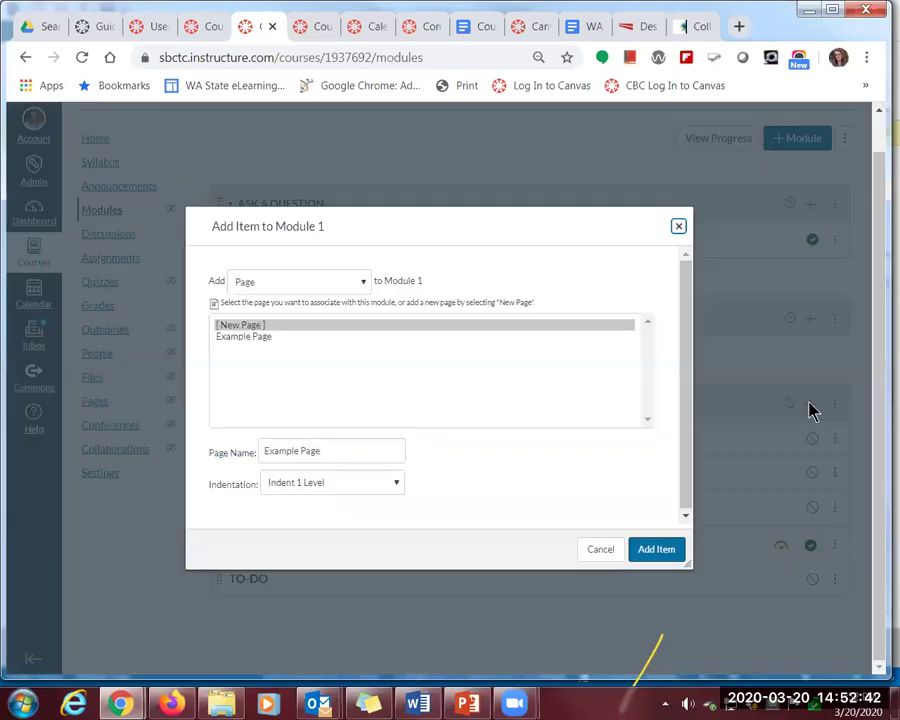
pyautogui.click(240, 326)
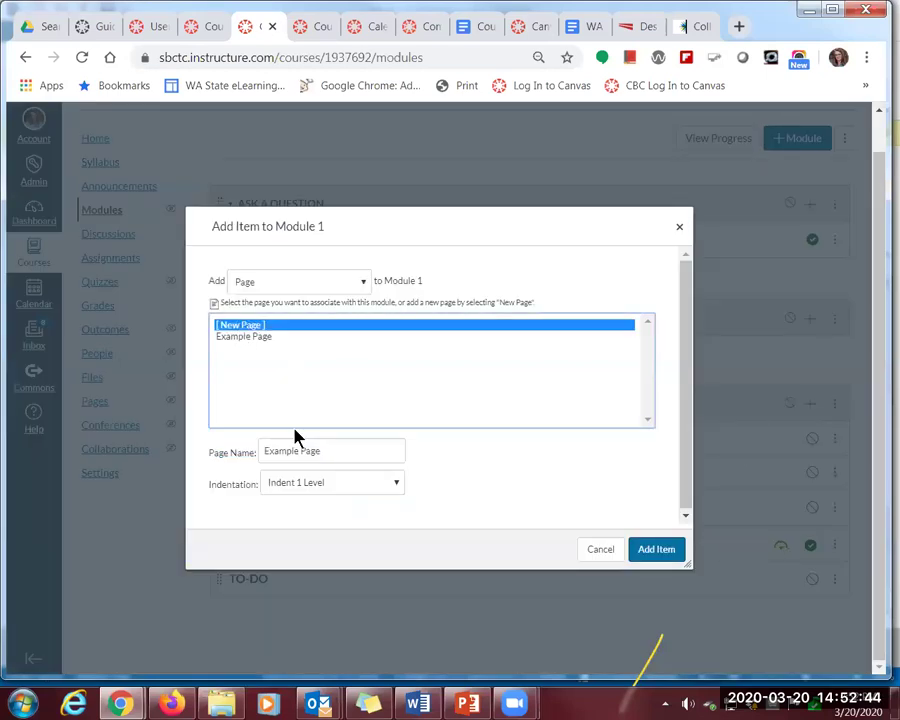
pyautogui.moveTo(338, 450); pyautogui.dragTo(251, 454)
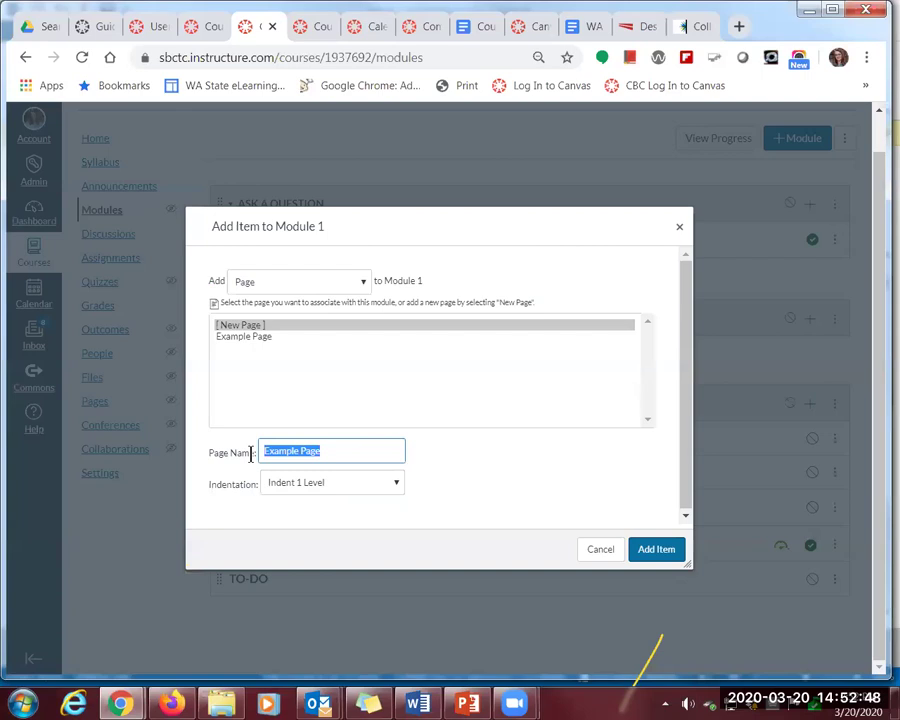
pyautogui.write('Overlev')
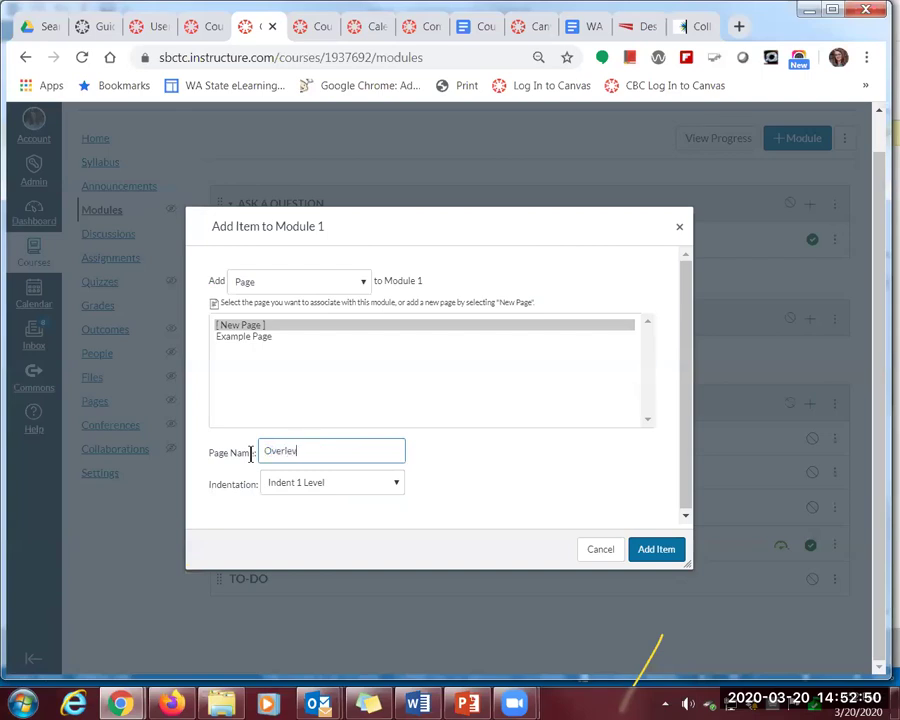
pyautogui.write('e Objec')
pyautogui.press('BackSpace')
pyautogui.press('BackSpace')
pyautogui.press('BackSpace')
pyautogui.write('jectives')
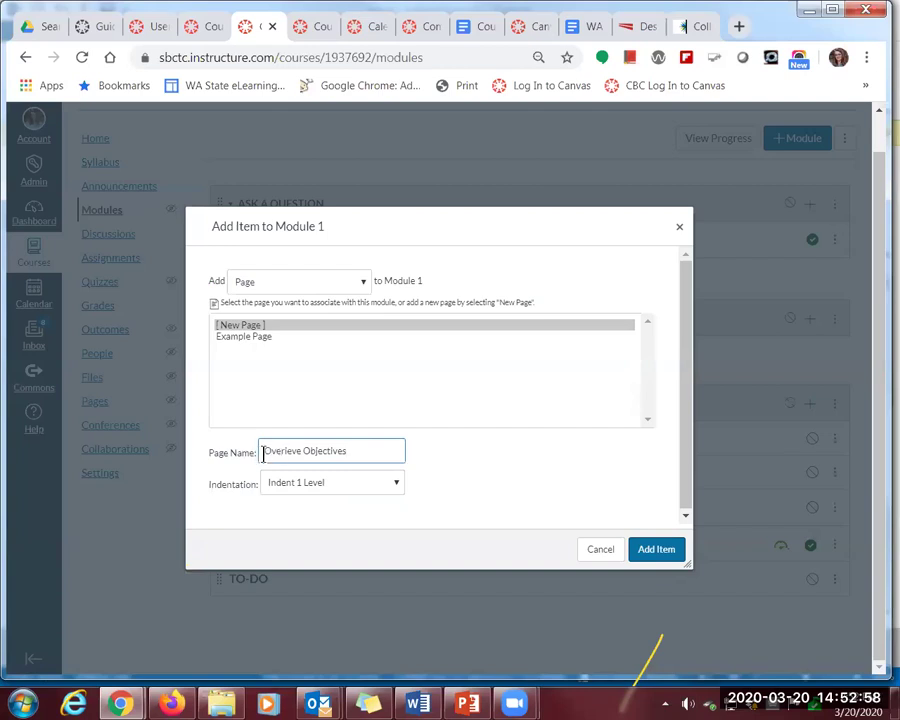
pyautogui.write('MM')
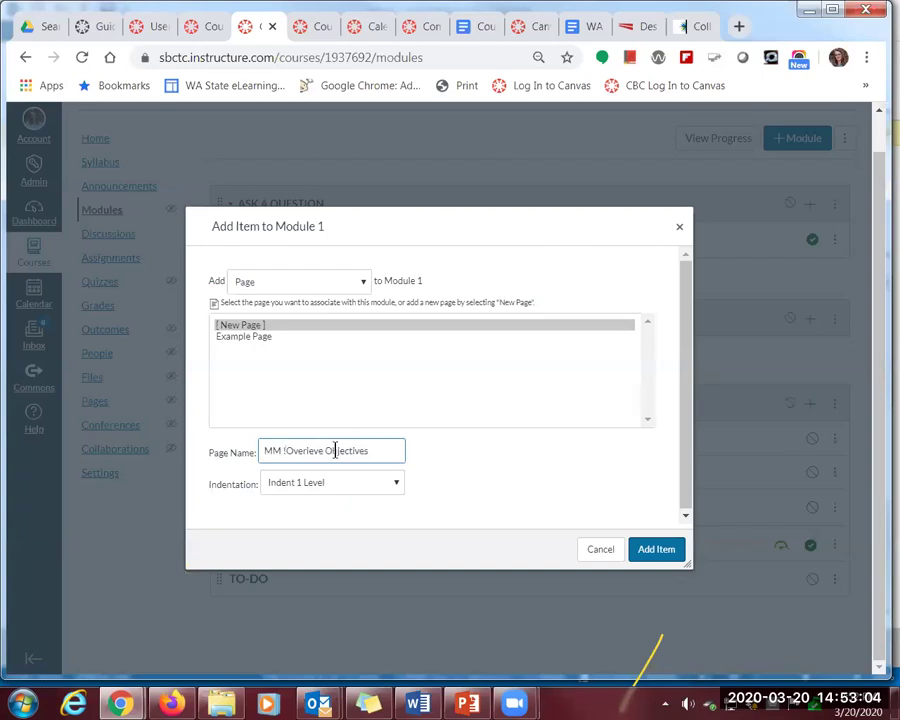
pyautogui.write('1')
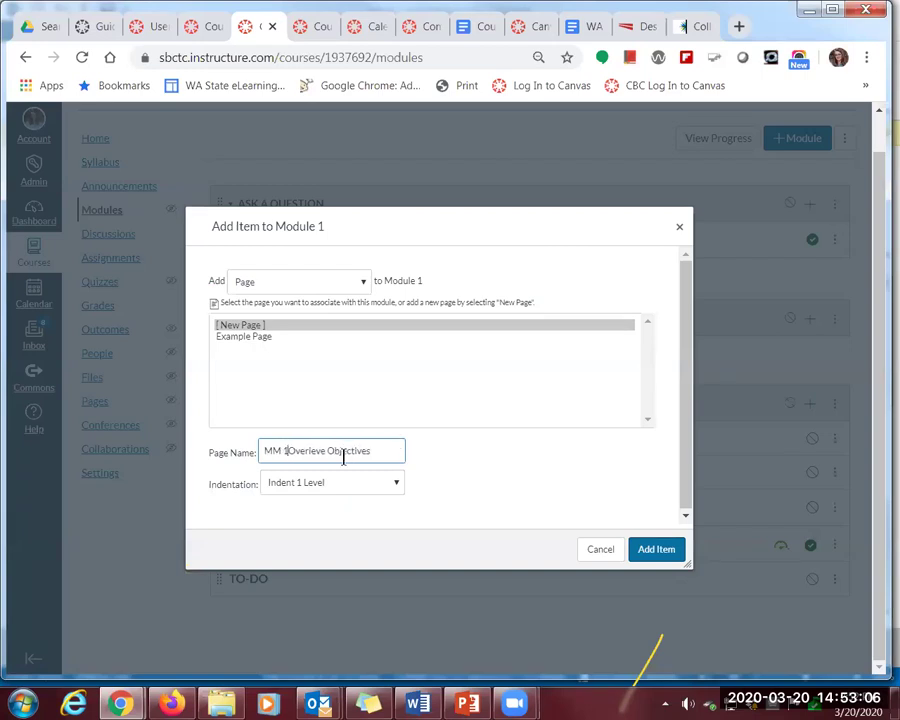
pyautogui.click(663, 551)
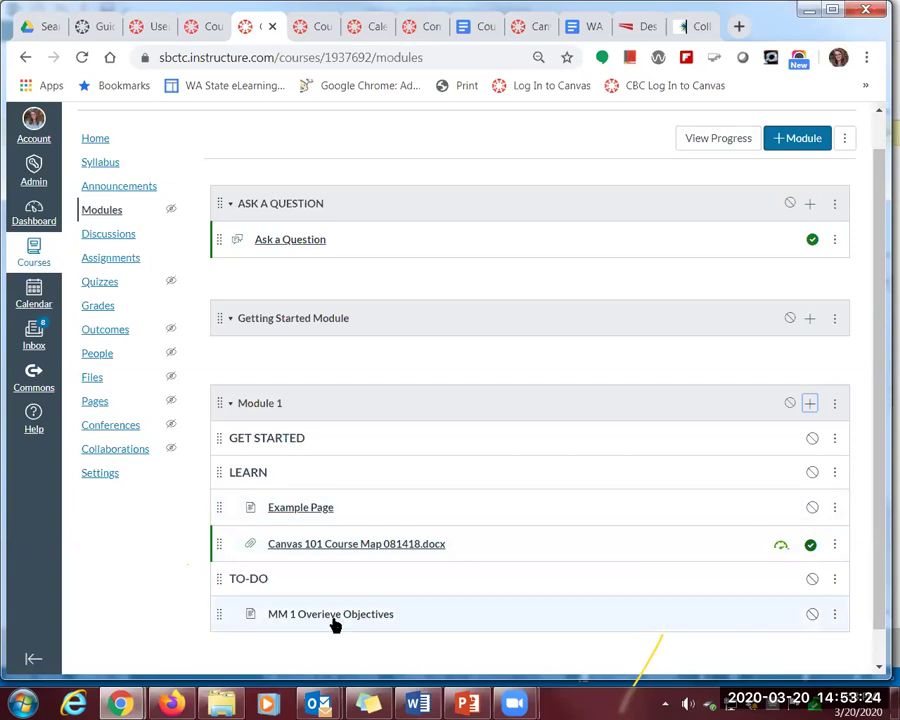
pyautogui.moveTo(216, 591); pyautogui.dragTo(235, 478)
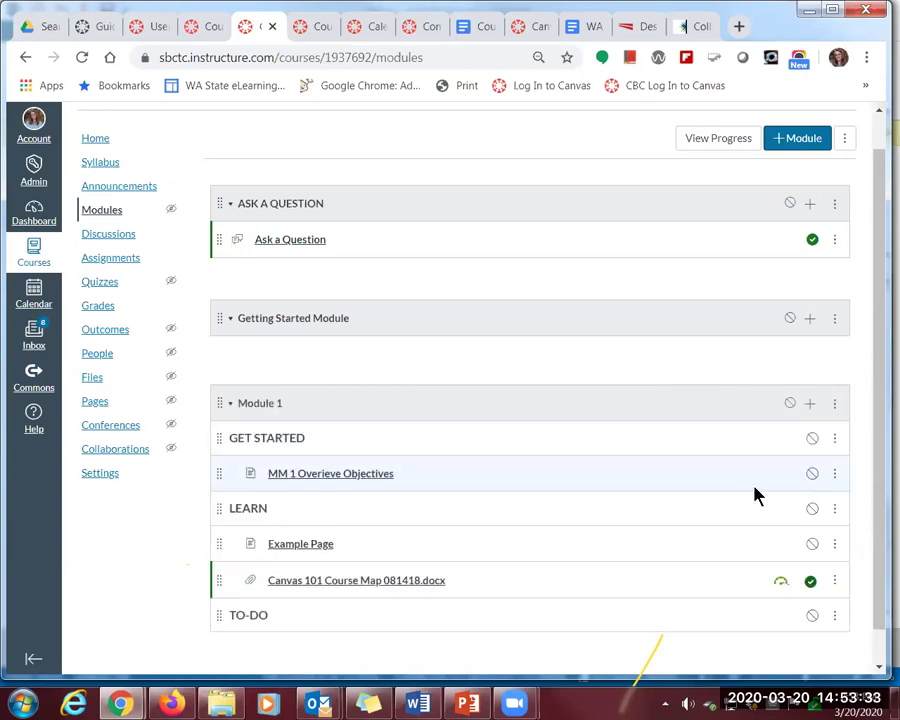
# Open the "MM 1 Overieve Objectives" page from Module 1 in a new browser tab and put it into edit mode
pyautogui.rightClick(282, 478)
pyautogui.click(515, 487)
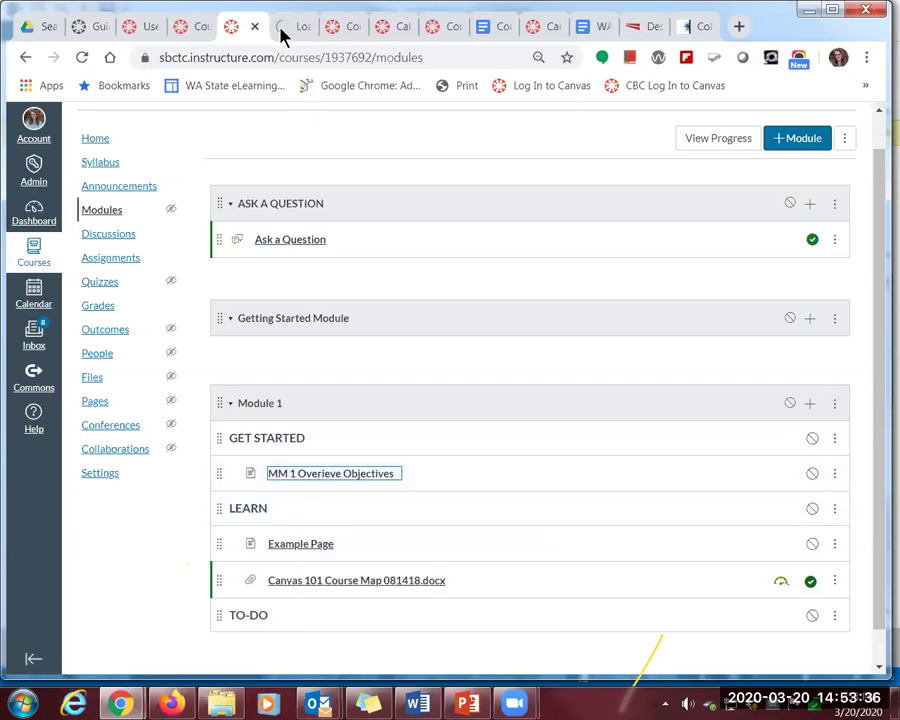
pyautogui.click(295, 30)
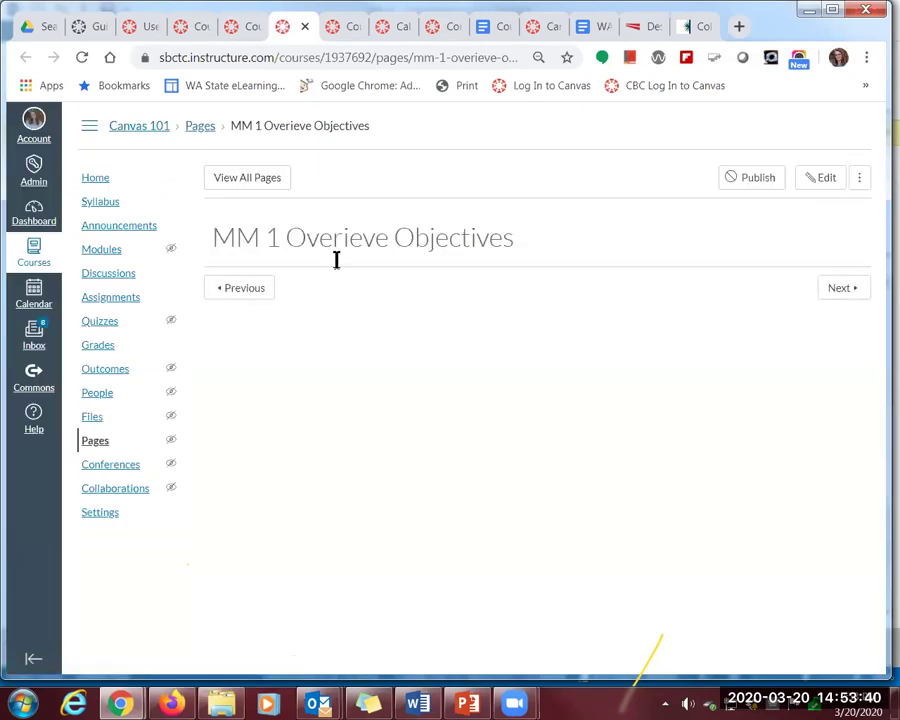
pyautogui.moveTo(211, 237); pyautogui.dragTo(540, 246)
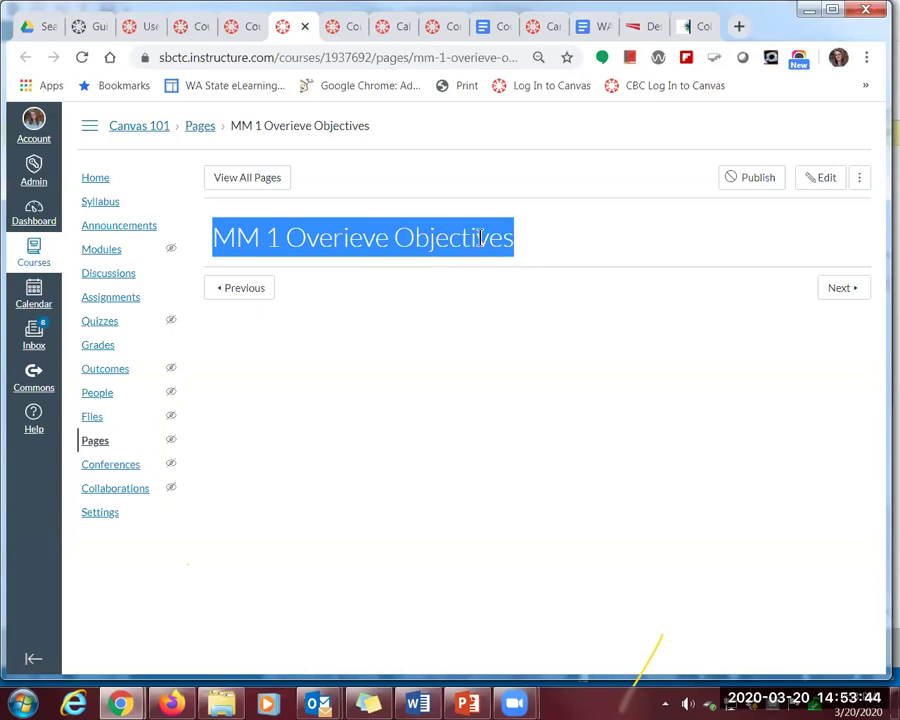
pyautogui.click(807, 186)
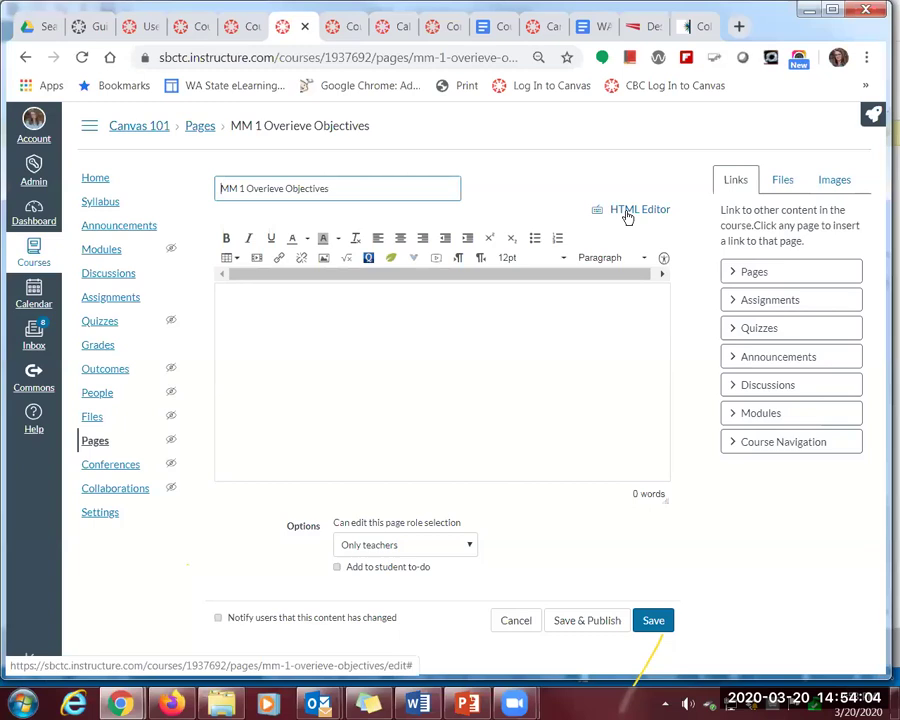
# Enter "Overview" and "Objectives" in the page body with a blank line between them, correcting the spelling of Overview
pyautogui.click(605, 319)
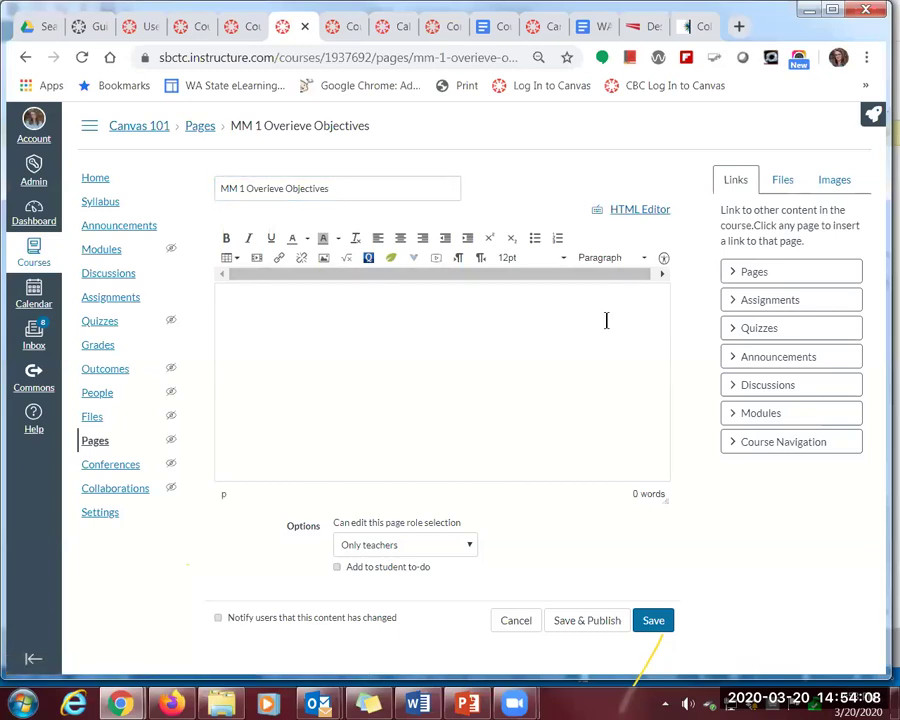
pyautogui.write('Overivew')
pyautogui.press('Return')
pyautogui.press('Return')
pyautogui.write('Objectives')
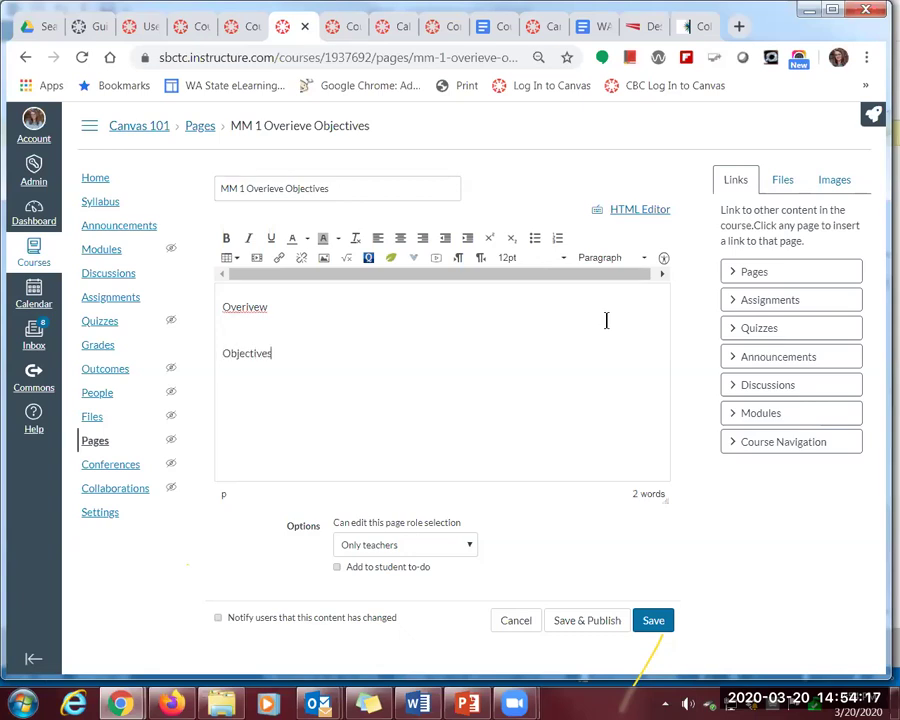
pyautogui.rightClick(264, 308)
pyautogui.click(316, 318)
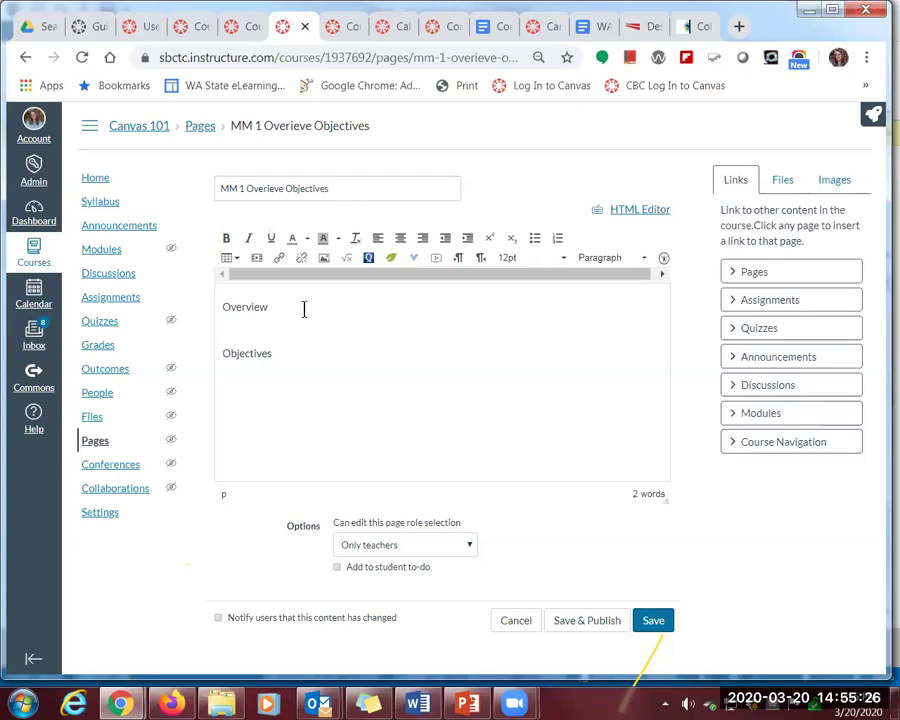
# Format the "Overview" line as bold 18pt text
pyautogui.moveTo(303, 307); pyautogui.dragTo(247, 315)
pyautogui.doubleClick(248, 316)
pyautogui.click(566, 262)
pyautogui.click(516, 357)
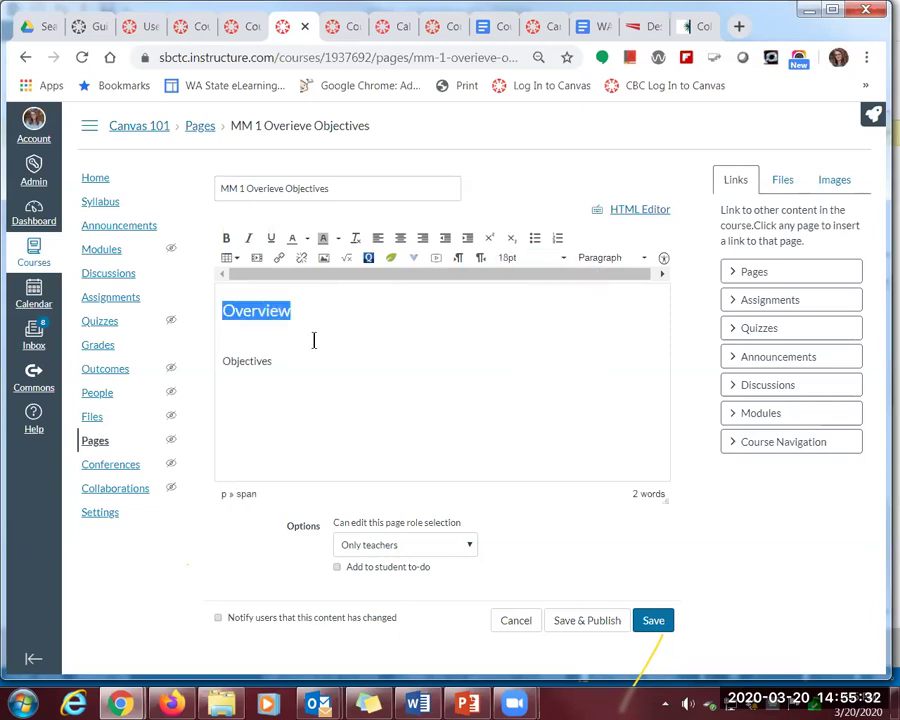
pyautogui.click(226, 237)
pyautogui.click(245, 340)
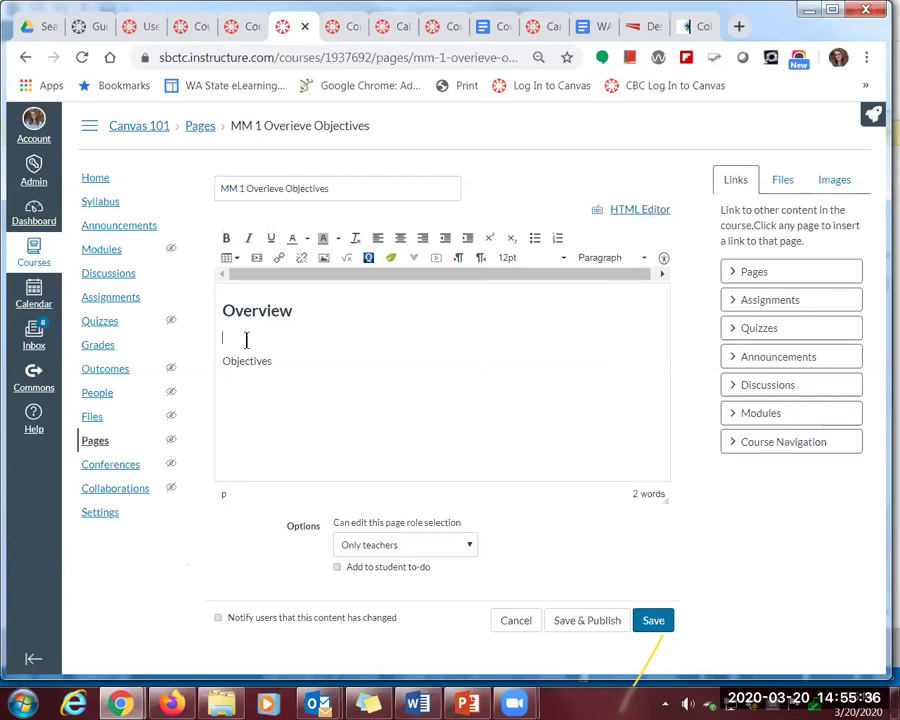
# Clear the formatting from the "Overview" line
pyautogui.click(327, 309)
pyautogui.doubleClick(271, 311)
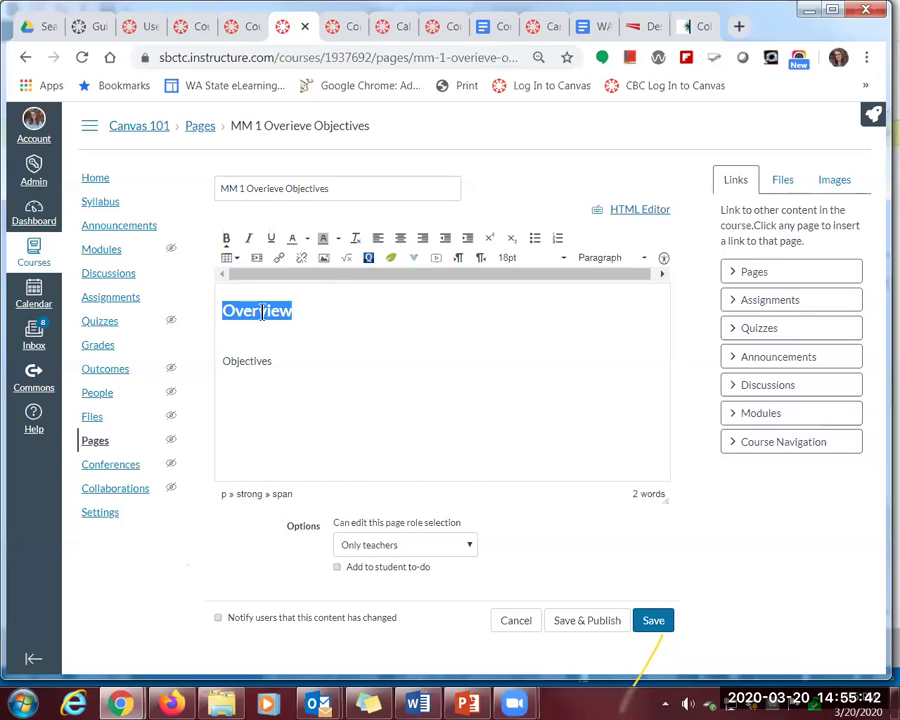
pyautogui.click(355, 244)
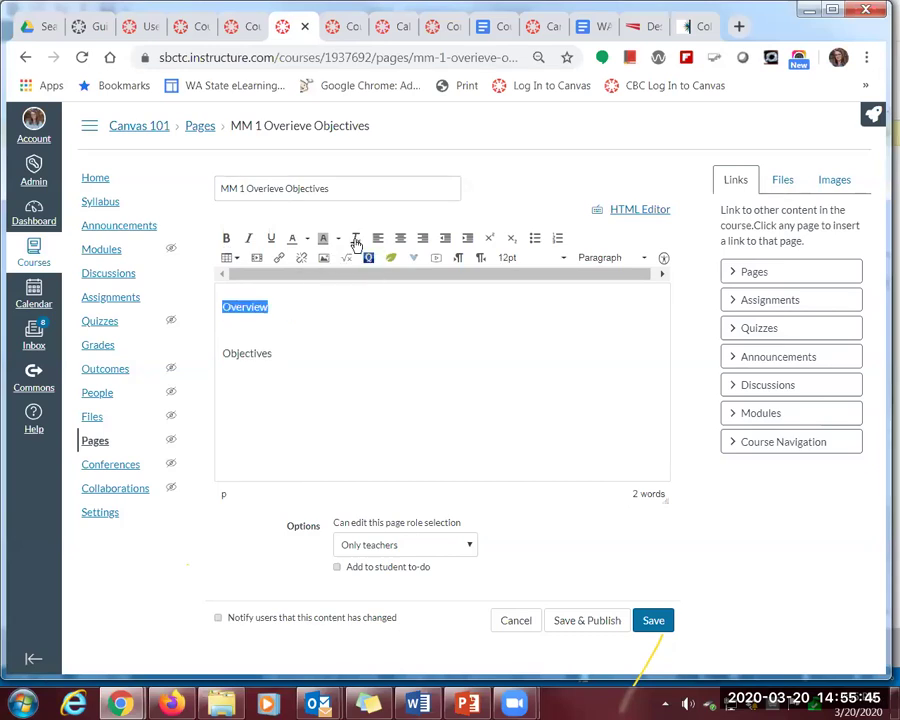
pyautogui.click(323, 330)
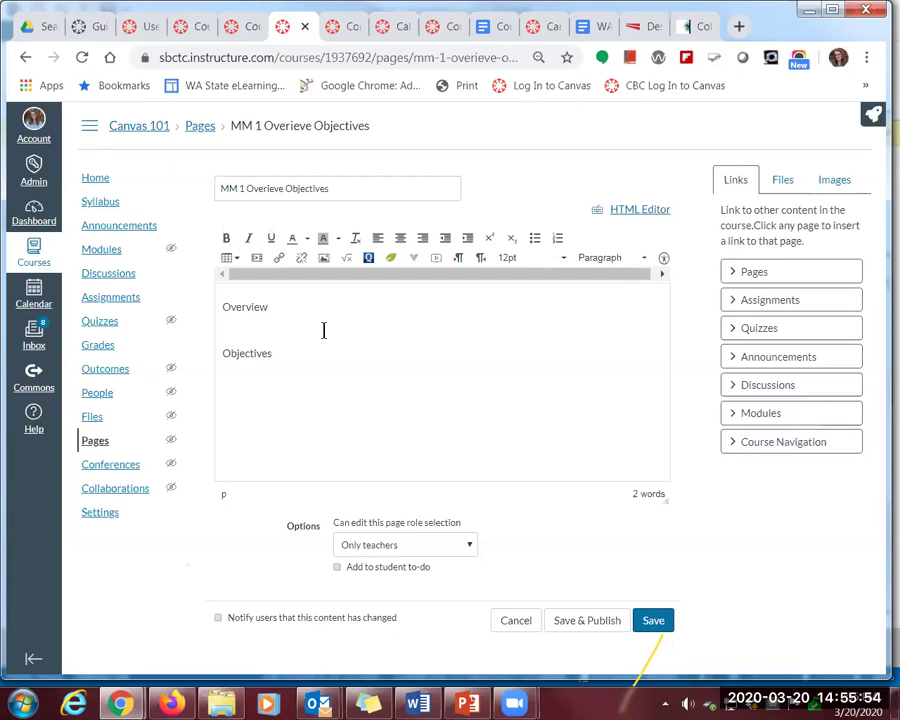
pyautogui.click(300, 308)
pyautogui.doubleClick(249, 306)
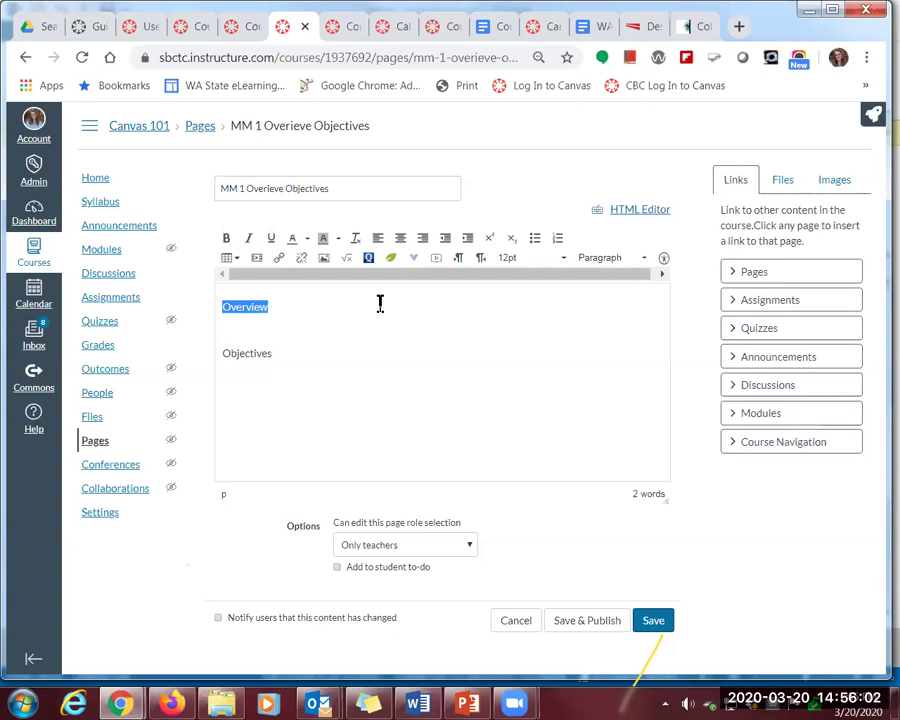
pyautogui.click(320, 310)
pyautogui.moveTo(332, 186); pyautogui.dragTo(199, 209)
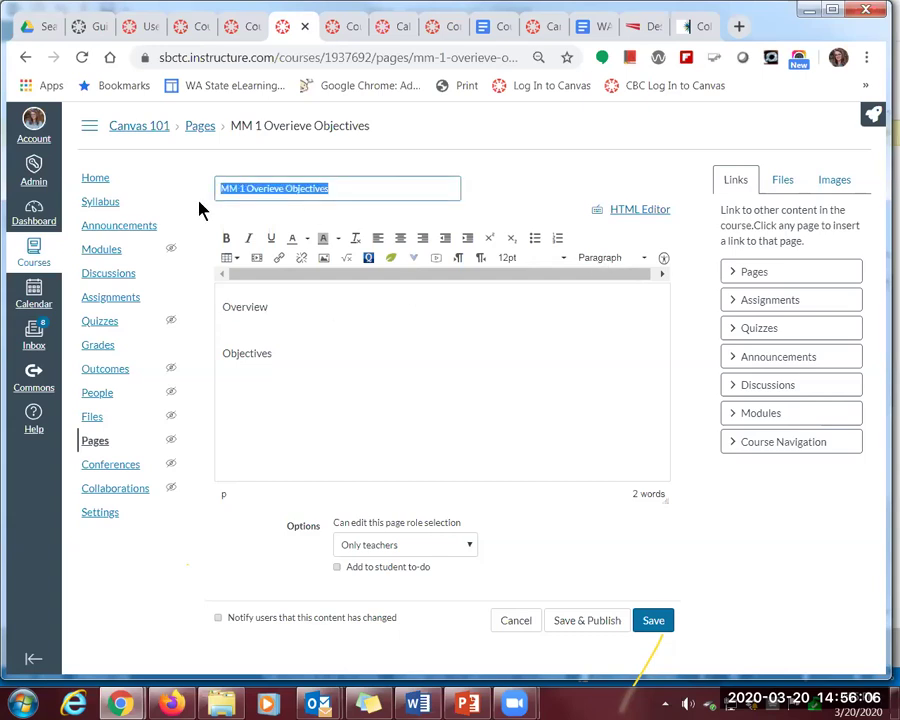
pyautogui.click(244, 306)
pyautogui.click(256, 349)
pyautogui.click(259, 306)
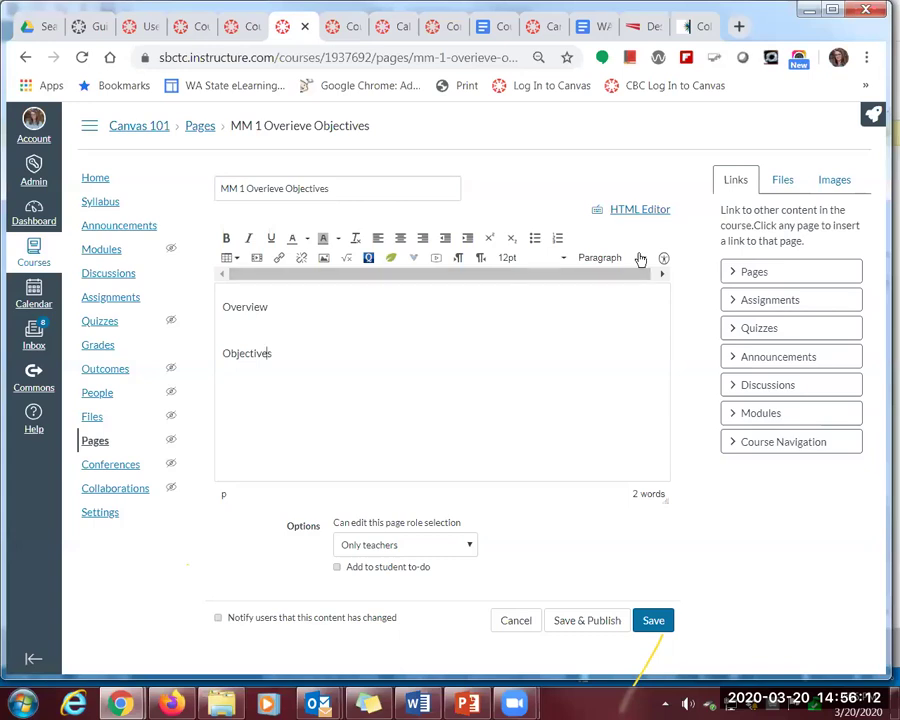
# Apply the Header 2 style to both the "Overview" and "Objectives" lines
pyautogui.moveTo(284, 305); pyautogui.dragTo(217, 308)
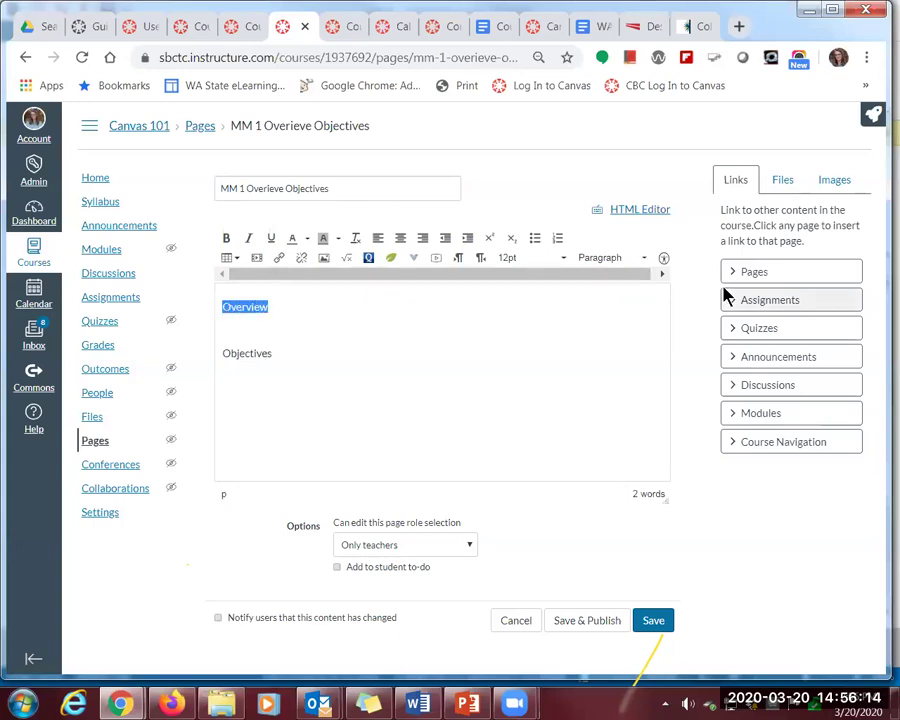
pyautogui.click(645, 260)
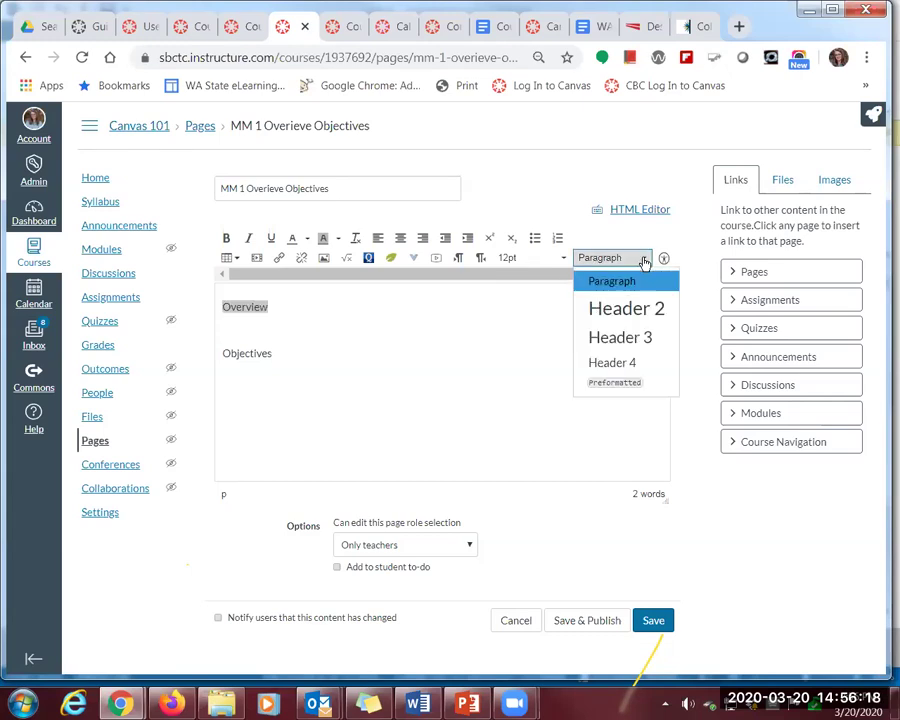
pyautogui.click(622, 312)
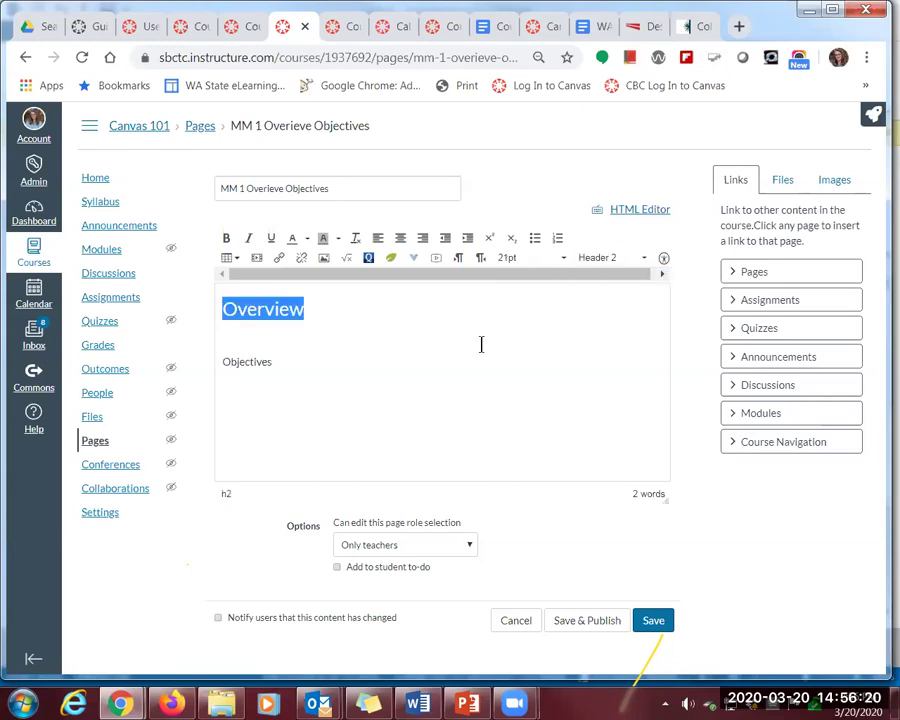
pyautogui.moveTo(274, 363); pyautogui.dragTo(211, 378)
pyautogui.click(645, 260)
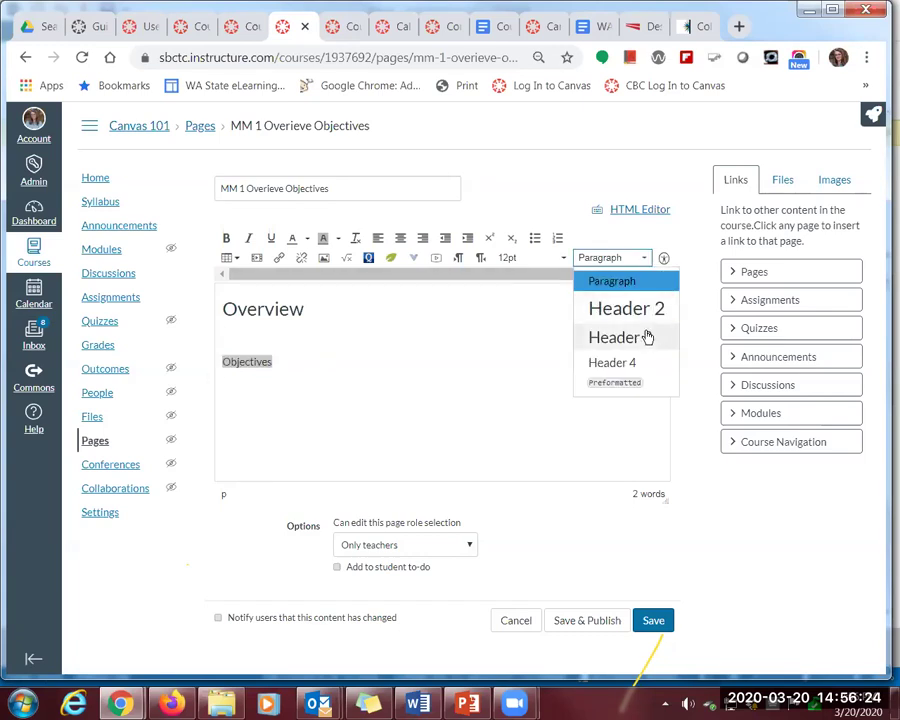
pyautogui.click(641, 313)
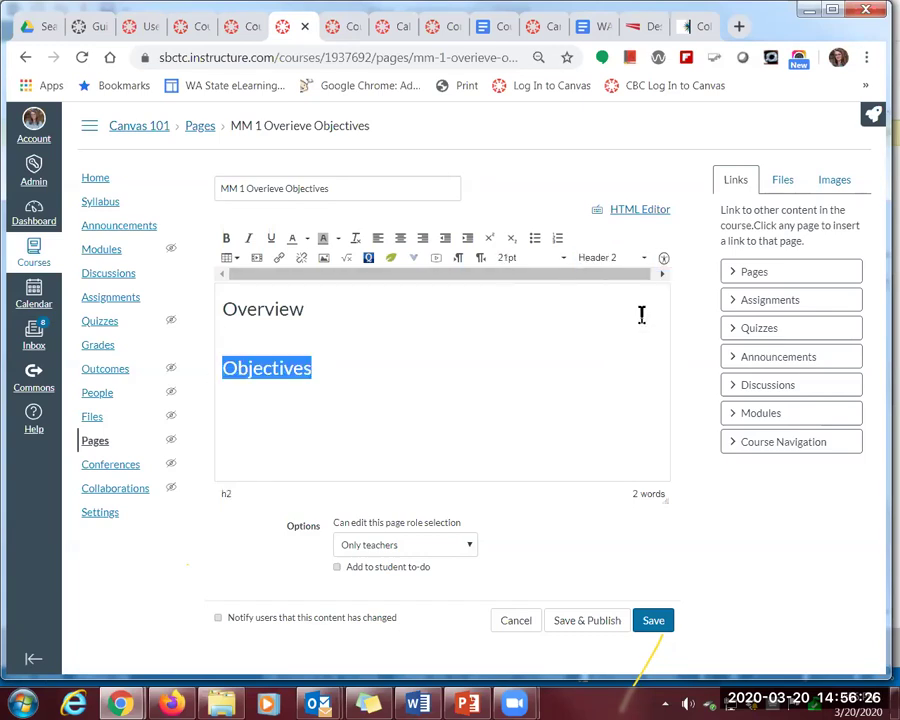
pyautogui.click(414, 416)
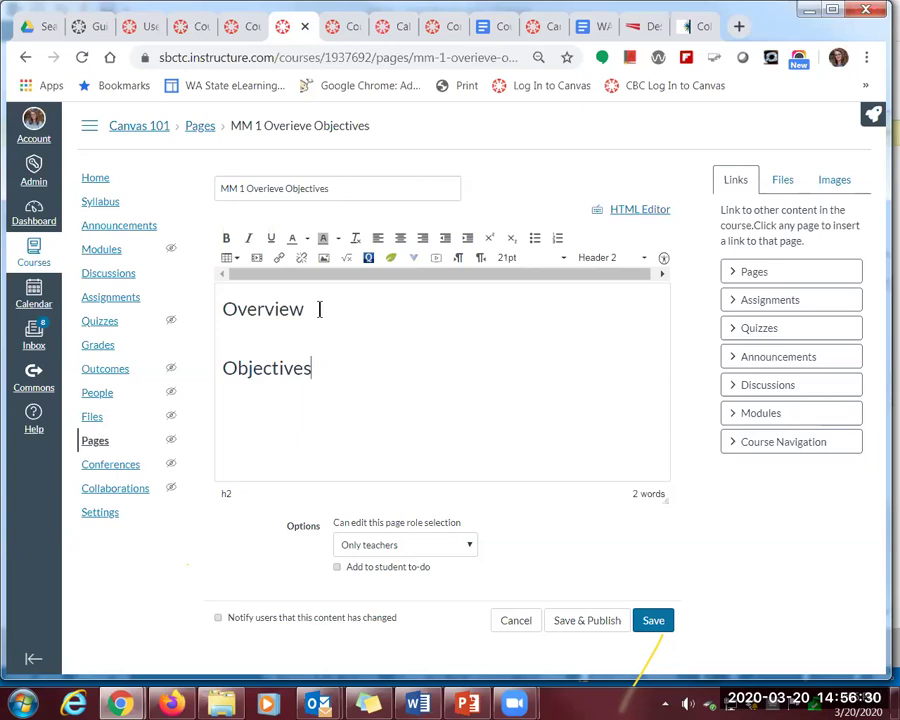
# Insert a blank line below the Overview heading and view the heading levels available for it
pyautogui.click(319, 310)
pyautogui.press('Return')
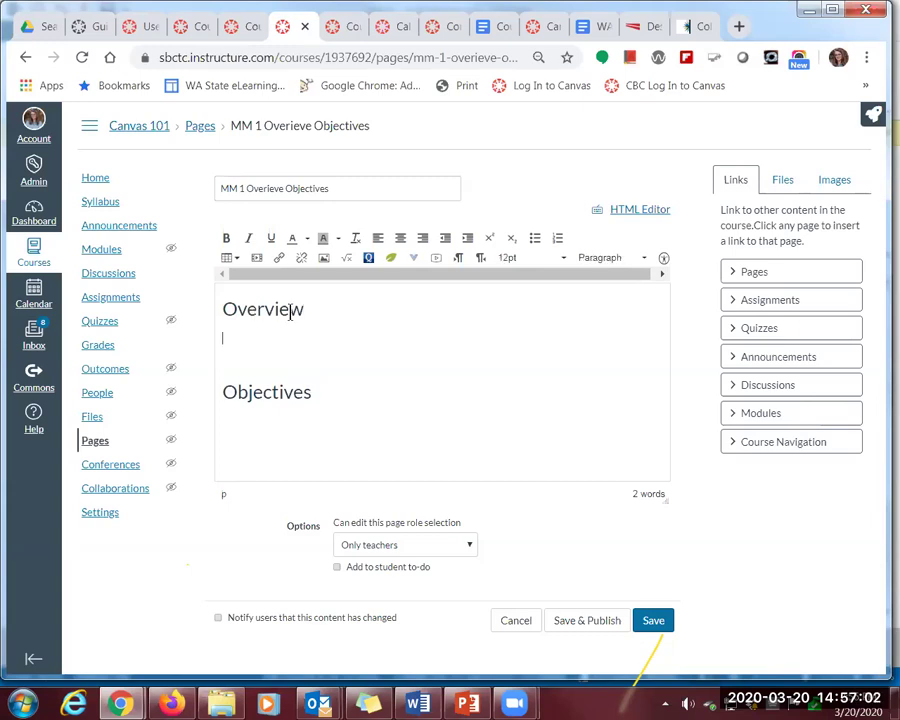
pyautogui.moveTo(306, 311); pyautogui.dragTo(222, 311)
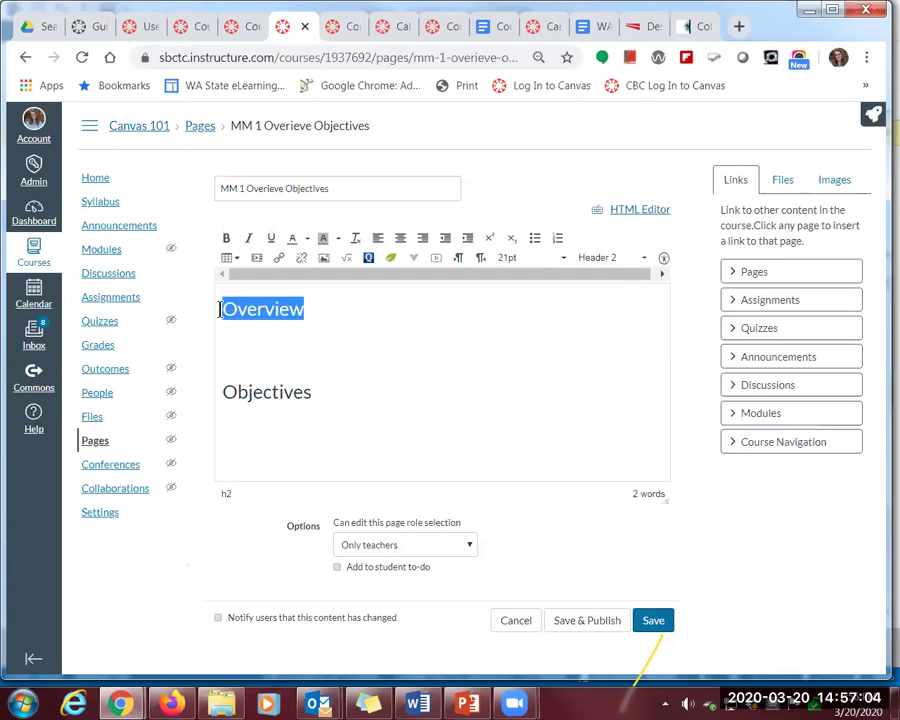
pyautogui.click(643, 259)
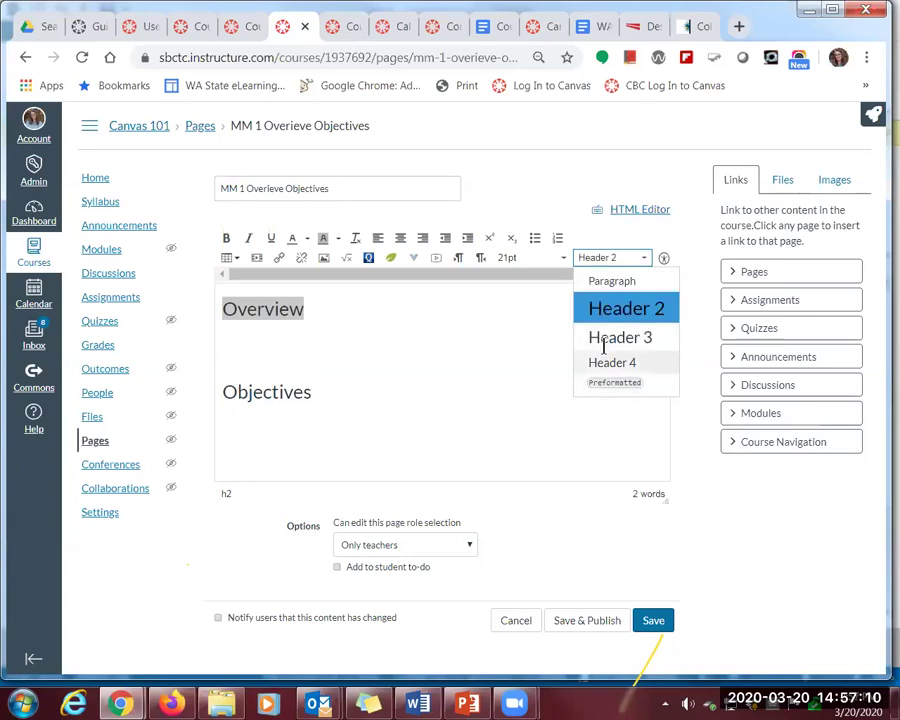
pyautogui.click(302, 309)
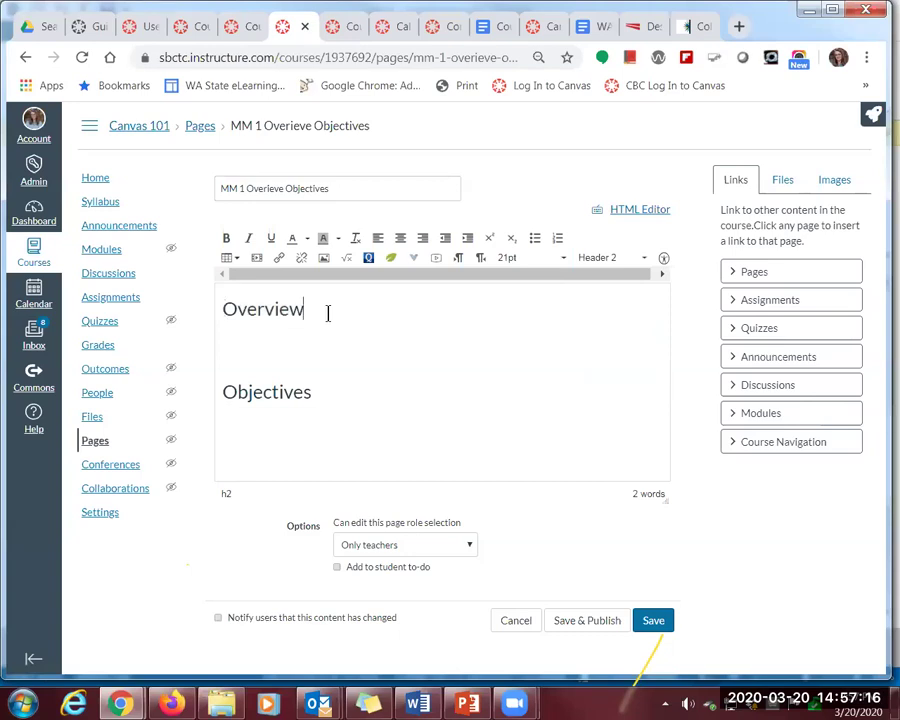
# Add a correctly spelled "Sub category" line below the Overview heading and apply the Header 3 style to it
pyautogui.press('Return')
pyautogui.press('Return')
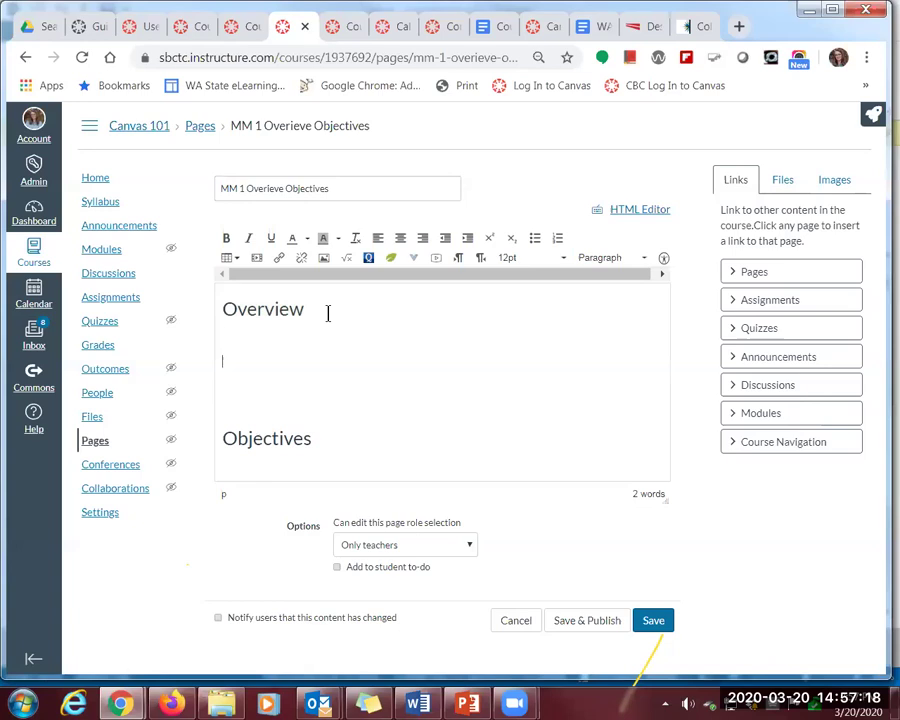
pyautogui.write('Sub catergory')
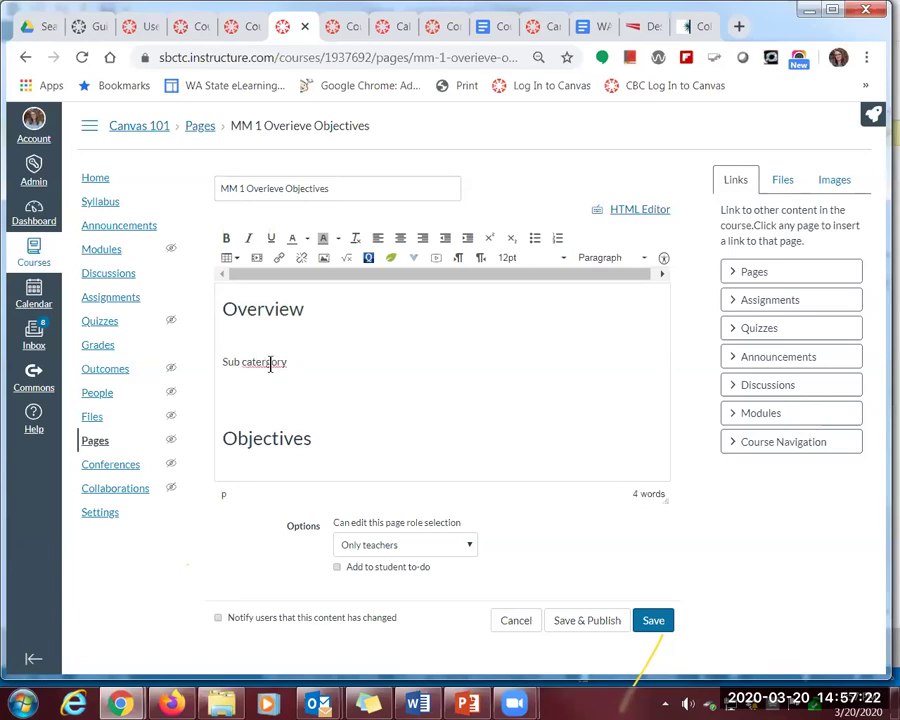
pyautogui.rightClick(263, 367)
pyautogui.click(318, 378)
pyautogui.tripleClick(280, 362)
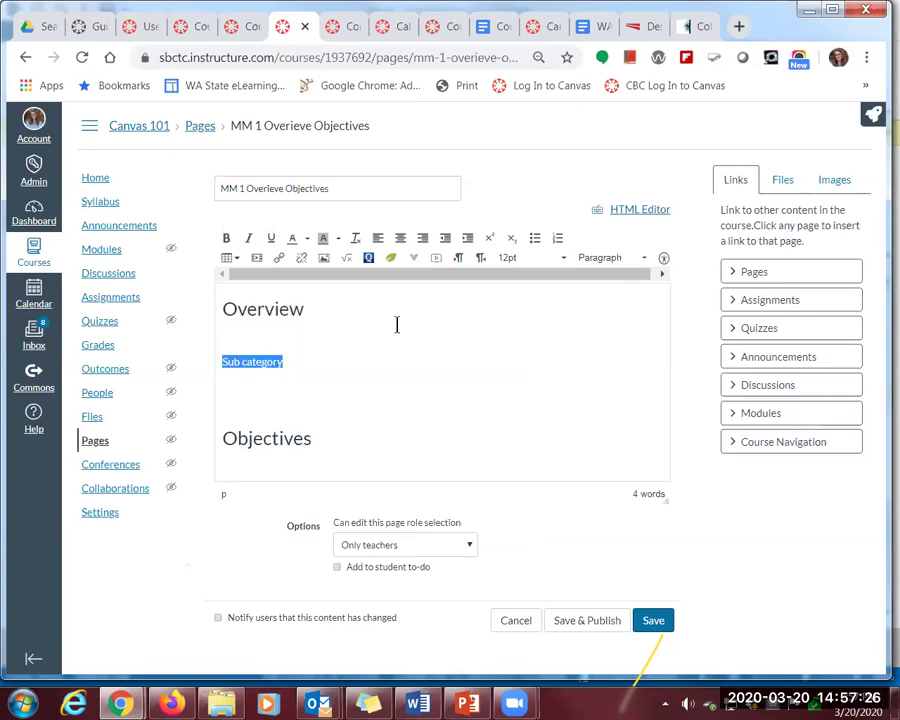
pyautogui.click(643, 257)
pyautogui.click(614, 337)
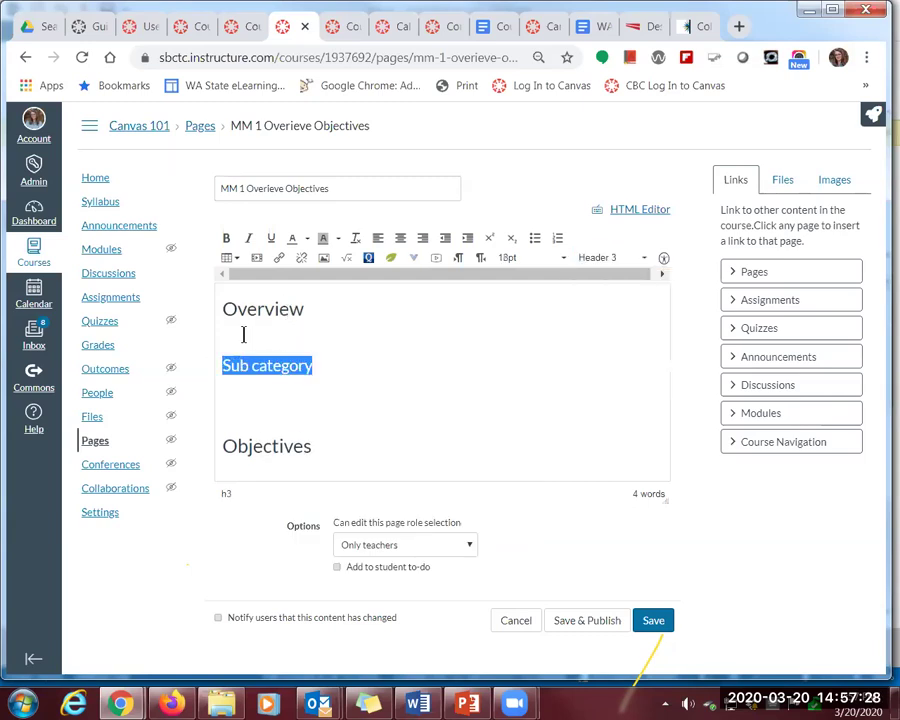
pyautogui.click(224, 306)
pyautogui.moveTo(223, 308); pyautogui.dragTo(336, 307)
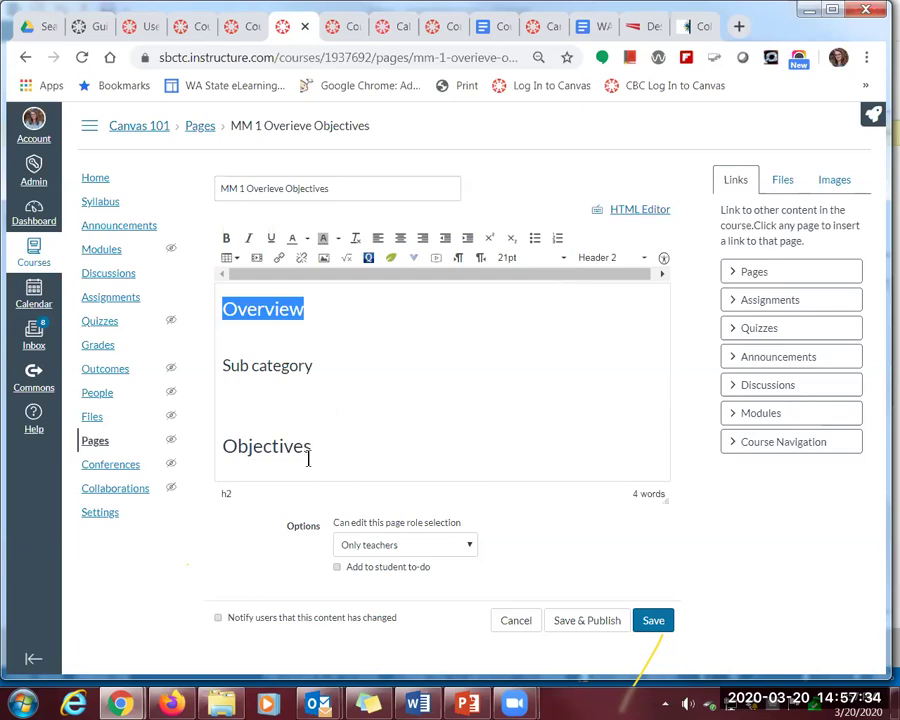
pyautogui.moveTo(310, 449); pyautogui.dragTo(224, 447)
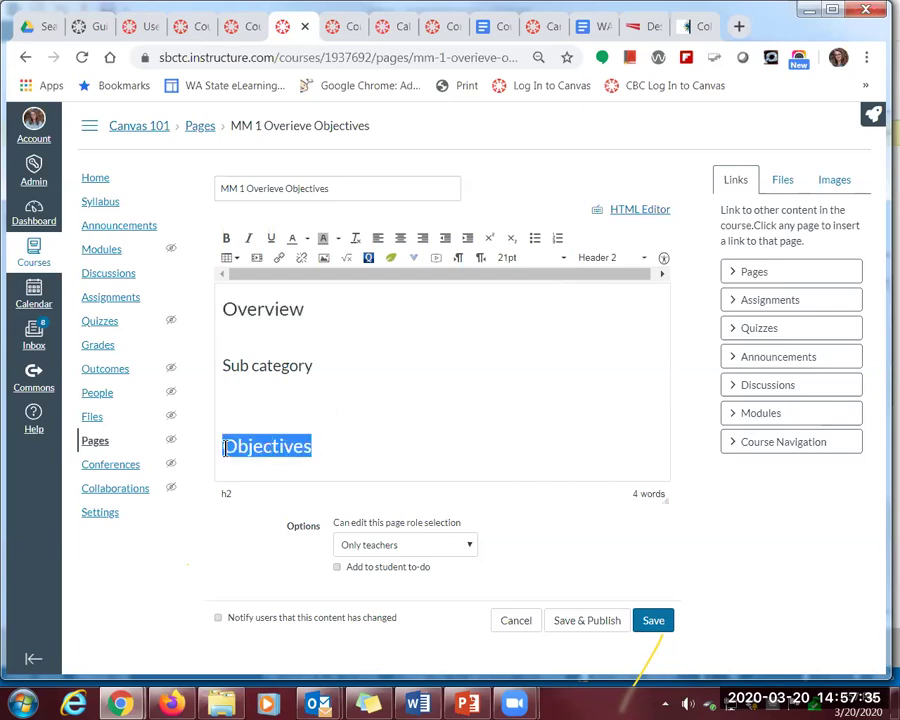
# Delete the "Sub category" subheading and the surplus blank lines around it
pyautogui.click(316, 366)
pyautogui.moveTo(361, 366); pyautogui.dragTo(224, 366)
pyautogui.press('BackSpace')
pyautogui.press('Delete')
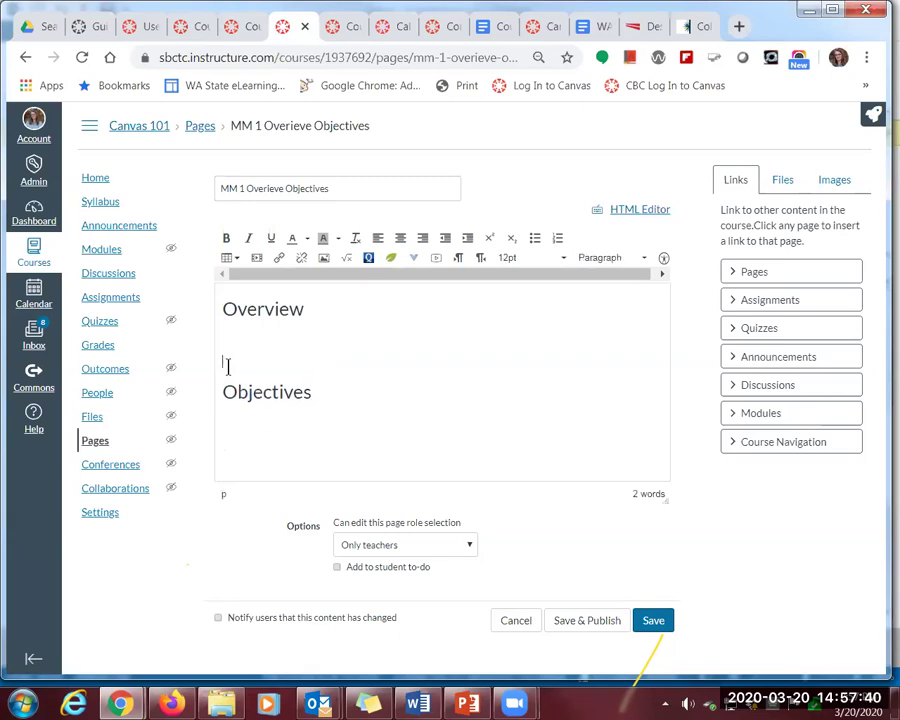
# Enter placeholder lines "sajhflkjshdf", "kjsdhfkjhds" and "dsfkjhkjdshf" under the Overview heading, and lengthen the first line with repeated "fdsa" text
pyautogui.write('sajhflkjshdf')
pyautogui.press('Return')
pyautogui.write('kjsdhfkjhds')
pyautogui.press('Return')
pyautogui.write('dsfkjhkjdshf')
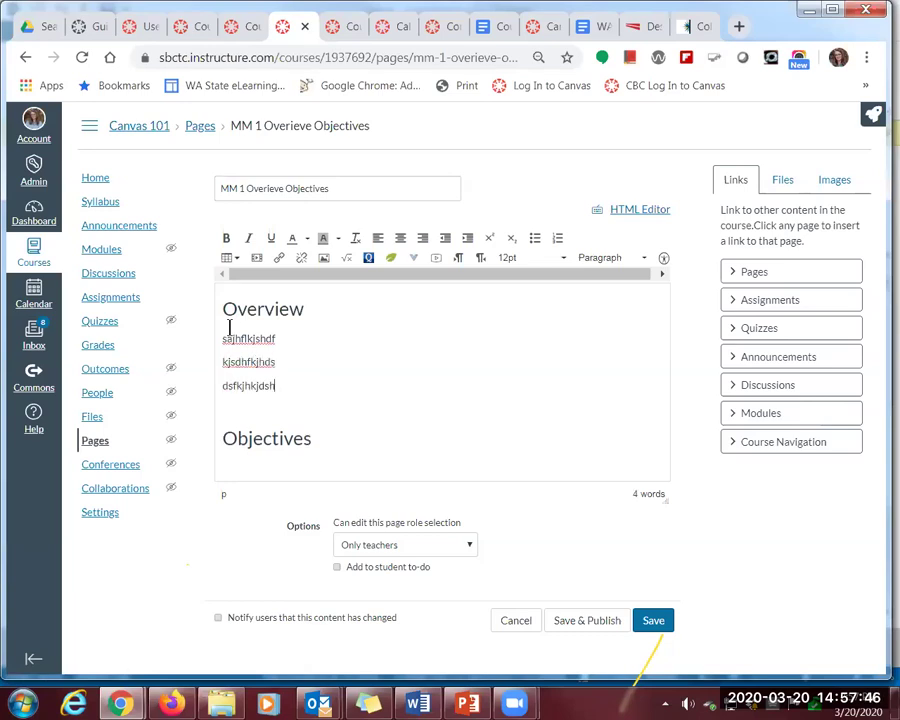
pyautogui.click(319, 347)
pyautogui.write('fdsa')
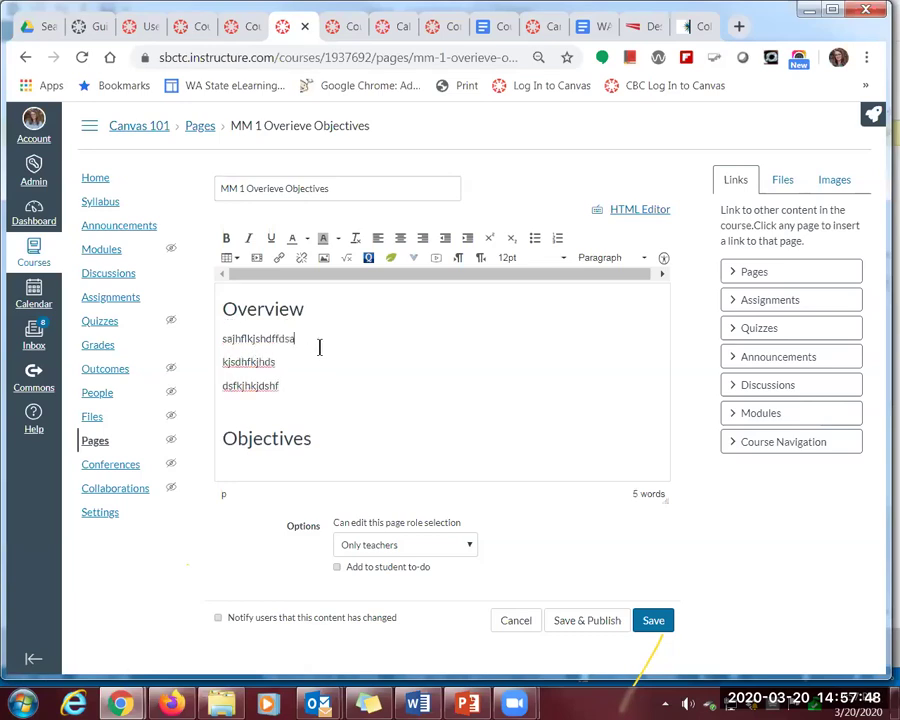
pyautogui.write('fdsafdsafdsafdsafdsafdsafdsag')
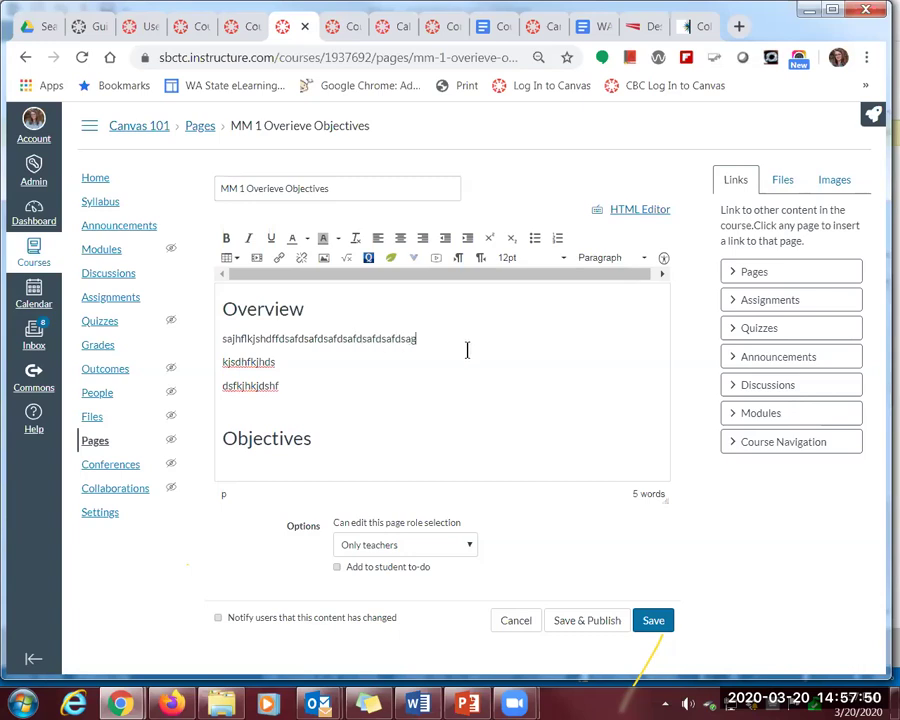
# Extend the first placeholder line under the Overview heading with more filler text and merge the three lines into one paragraph
pyautogui.write('fdsagdsafdsagsadsagsadgasdgsdgsdag')
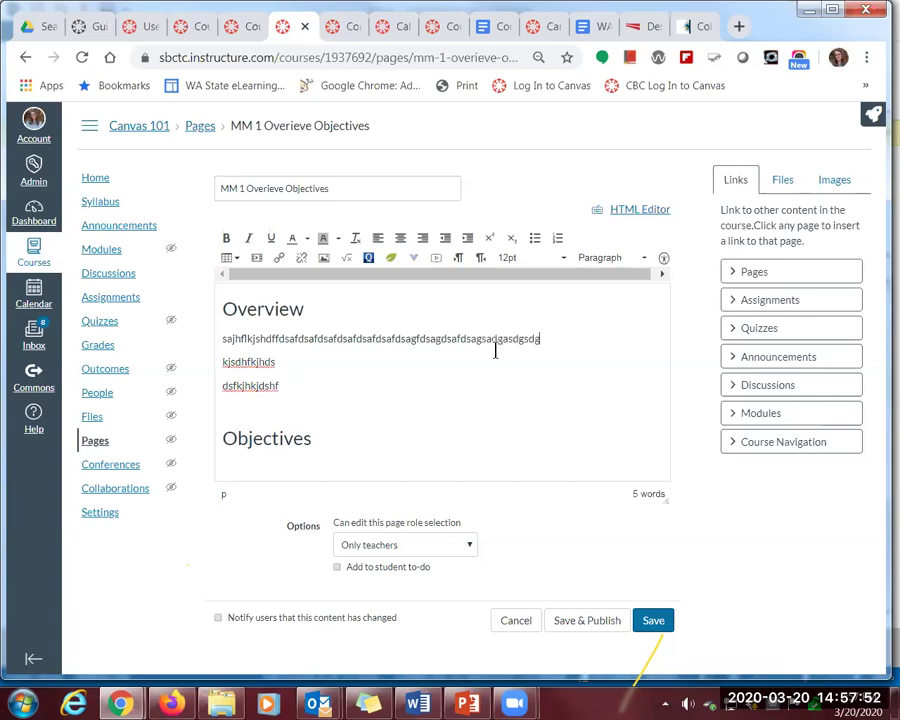
pyautogui.click(222, 361)
pyautogui.press('BackSpace')
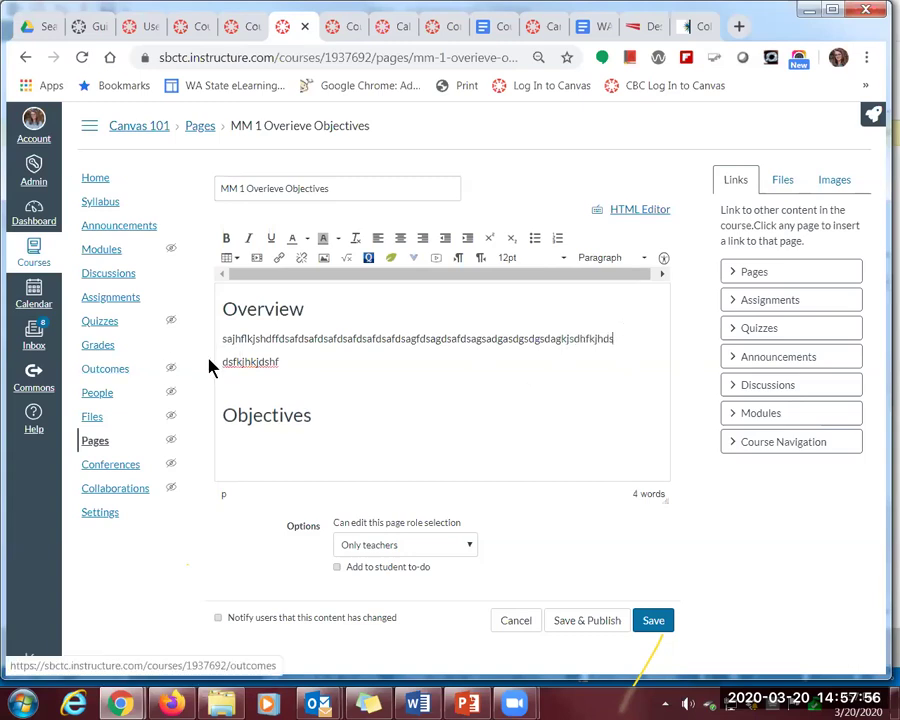
pyautogui.click(221, 361)
pyautogui.press('BackSpace')
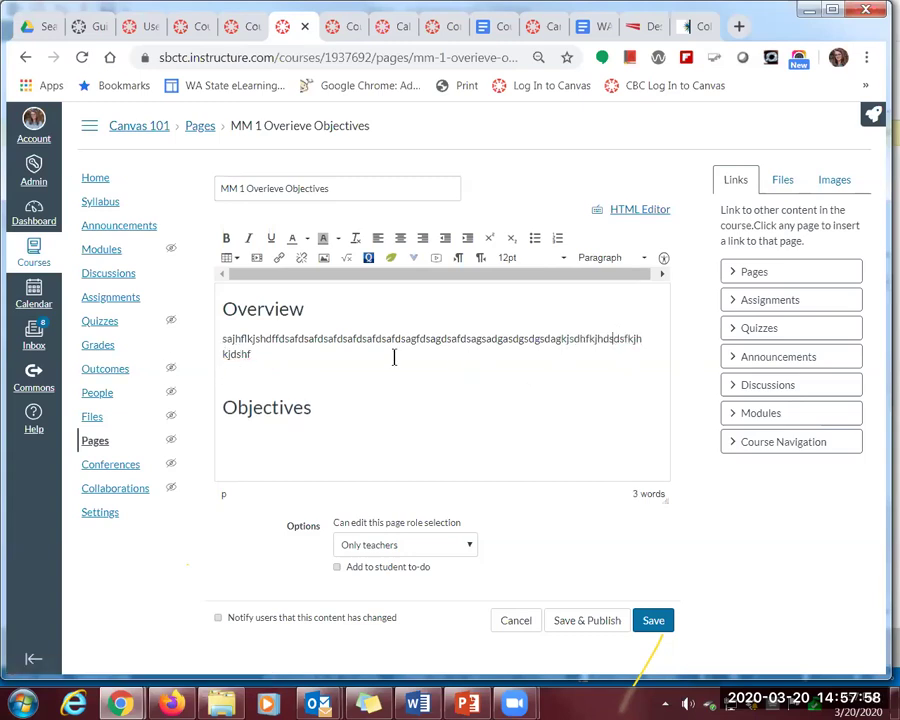
pyautogui.doubleClick(261, 357)
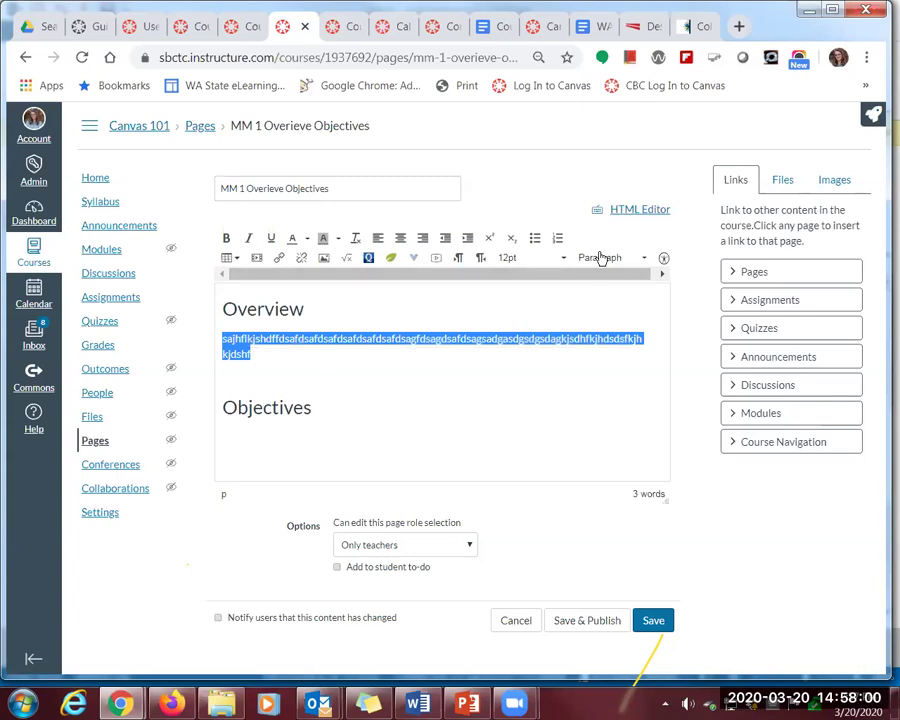
pyautogui.click(235, 375)
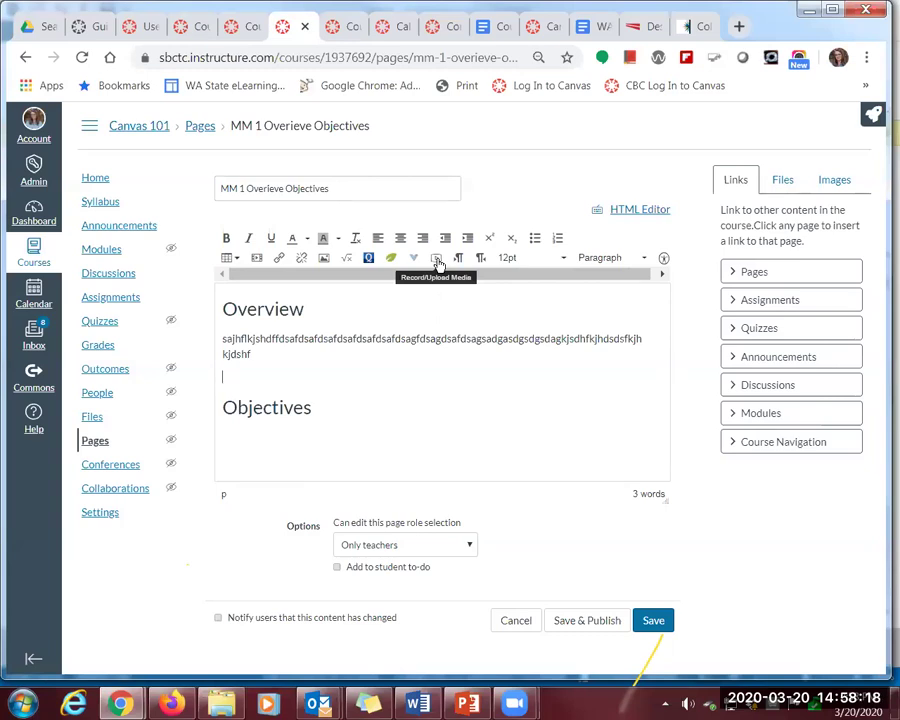
# Add the placeholder lines "asdfdsf", "sadfdsdsa" and "dsfdsfasd" below the Objectives heading
pyautogui.click(330, 407)
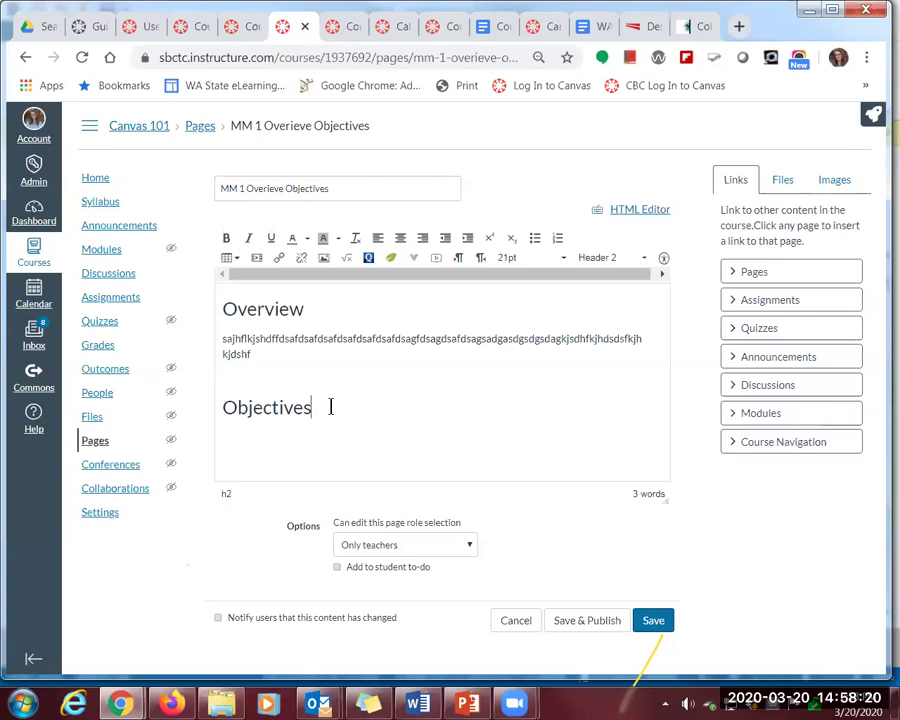
pyautogui.press('Return')
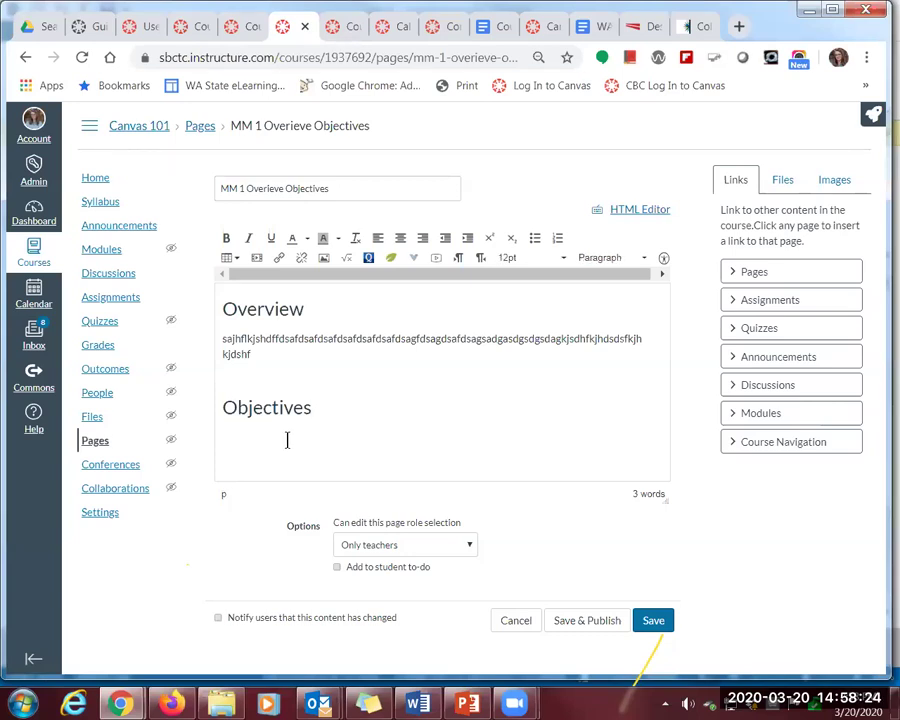
pyautogui.write('asdfdsf')
pyautogui.press('Return')
pyautogui.write('sadfdsdsa')
pyautogui.press('Return')
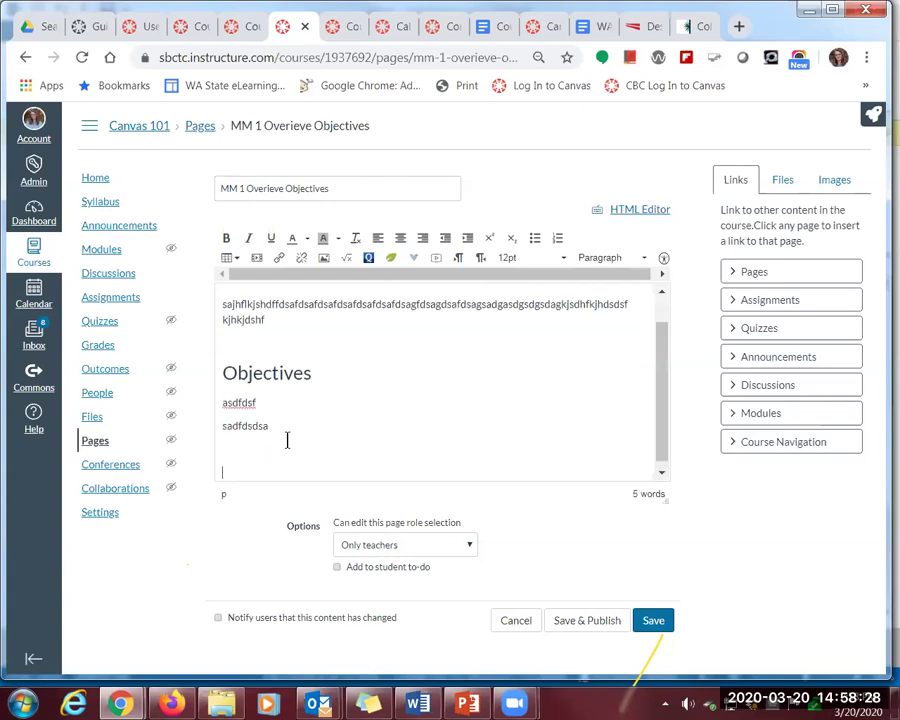
pyautogui.write('dsfsfasd')
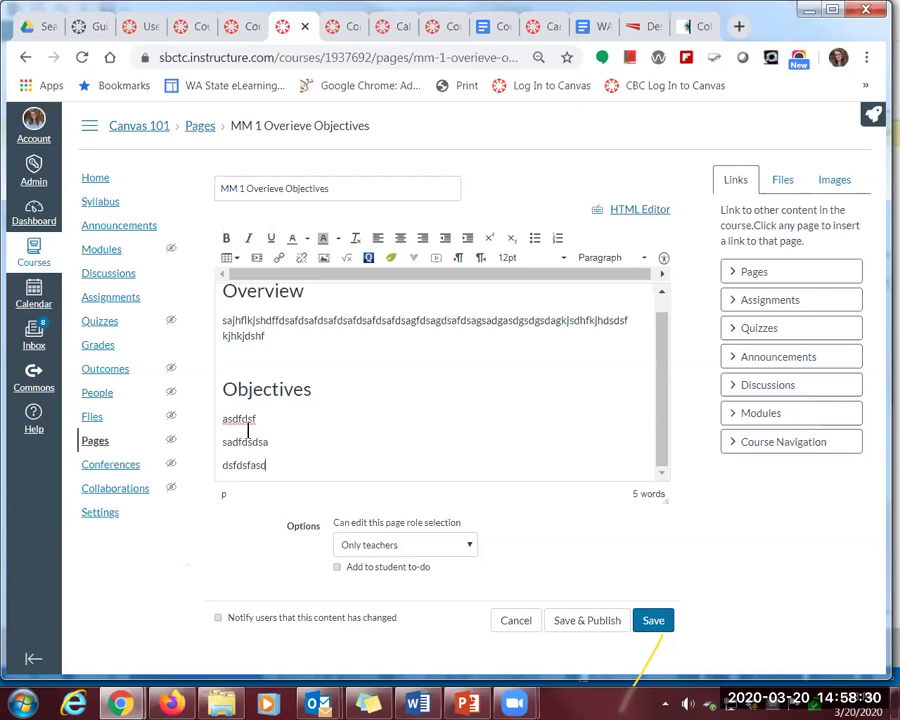
# Try a manual bullet made of spaces and a dash before the first Objectives line, and remove it
pyautogui.click(221, 418)
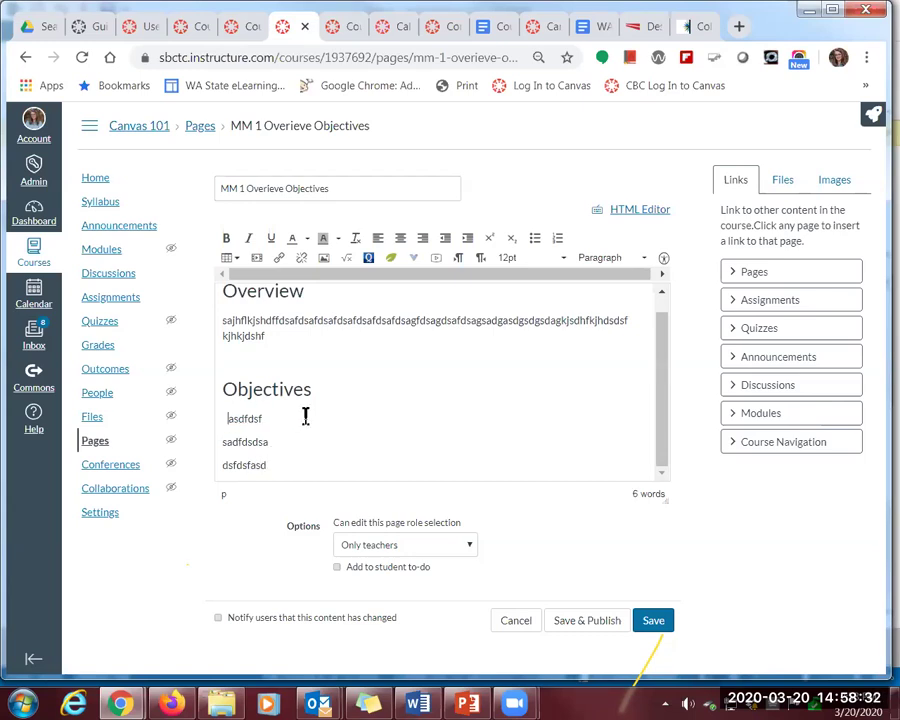
pyautogui.moveTo(235, 418); pyautogui.dragTo(216, 422)
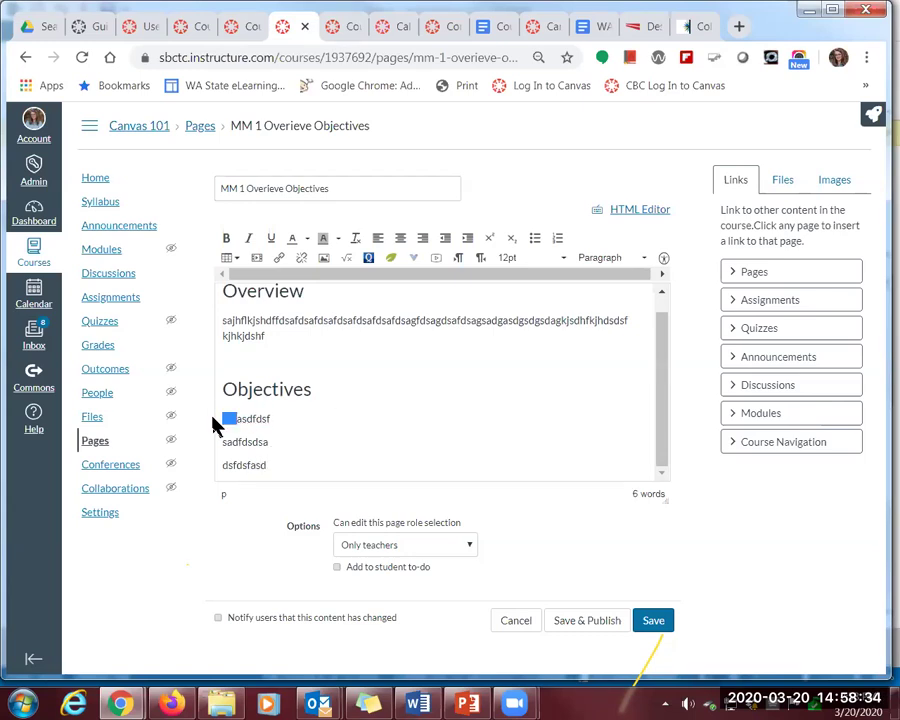
pyautogui.press('BackSpace')
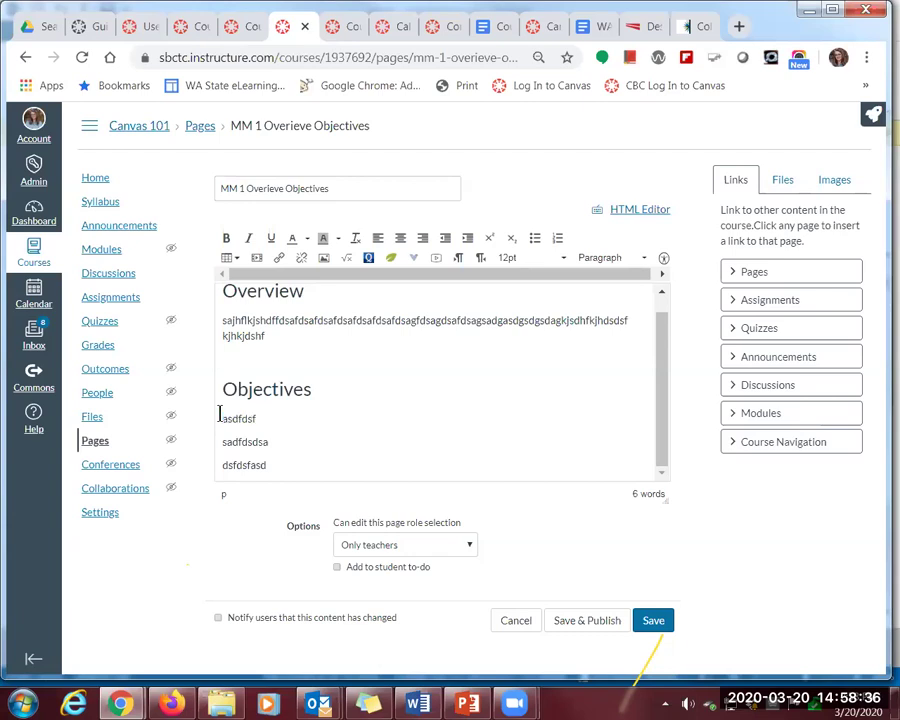
pyautogui.write('-')
pyautogui.press('BackSpace')
pyautogui.press('BackSpace')
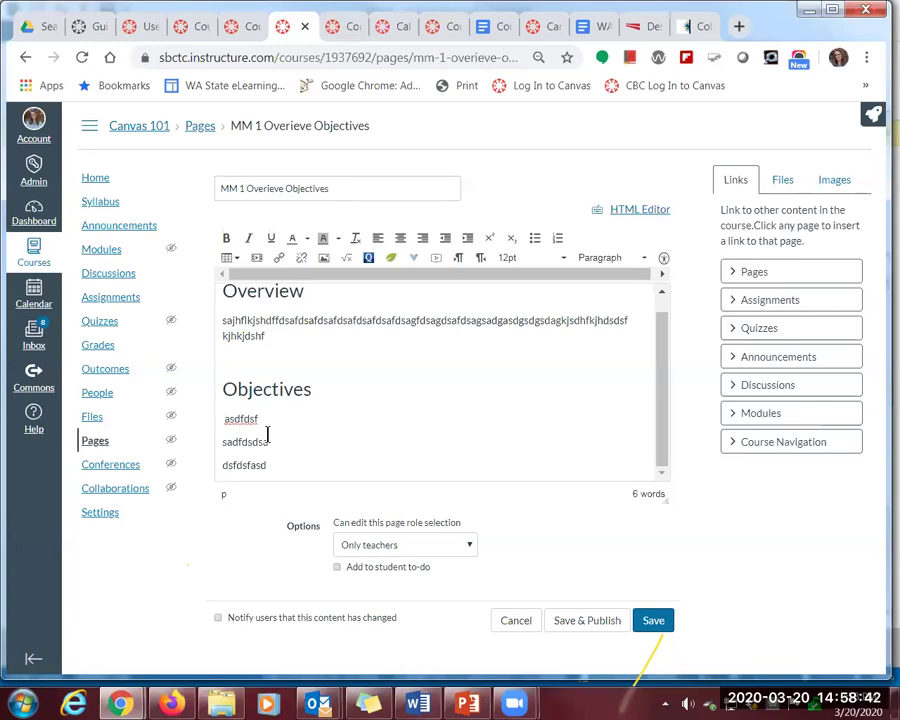
pyautogui.moveTo(275, 466); pyautogui.dragTo(210, 428)
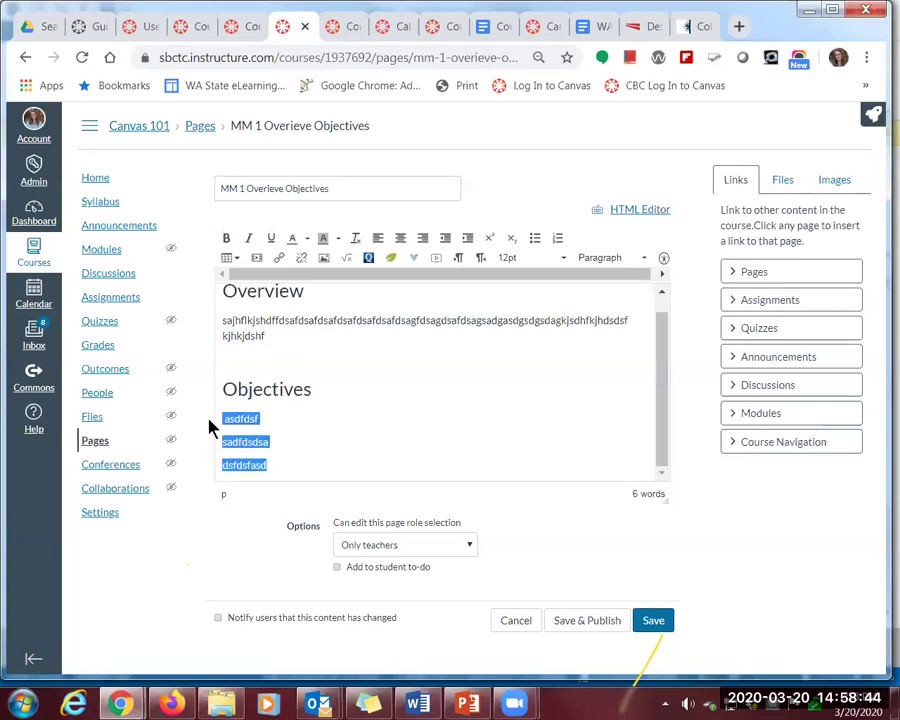
pyautogui.click(224, 418)
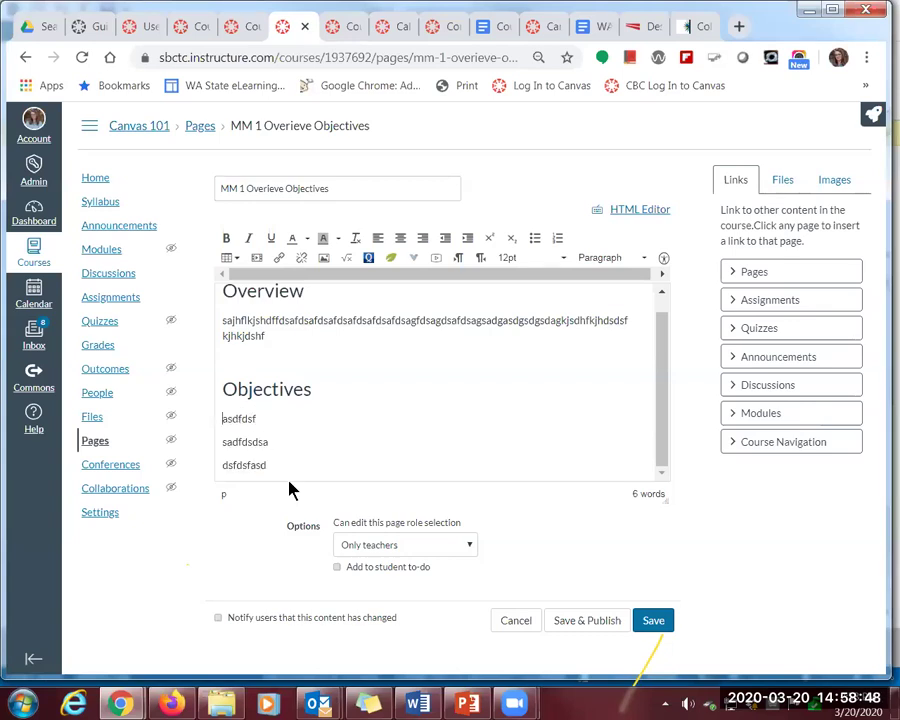
# Format the three placeholder lines under Objectives as a bulleted list
pyautogui.moveTo(268, 466); pyautogui.dragTo(210, 432)
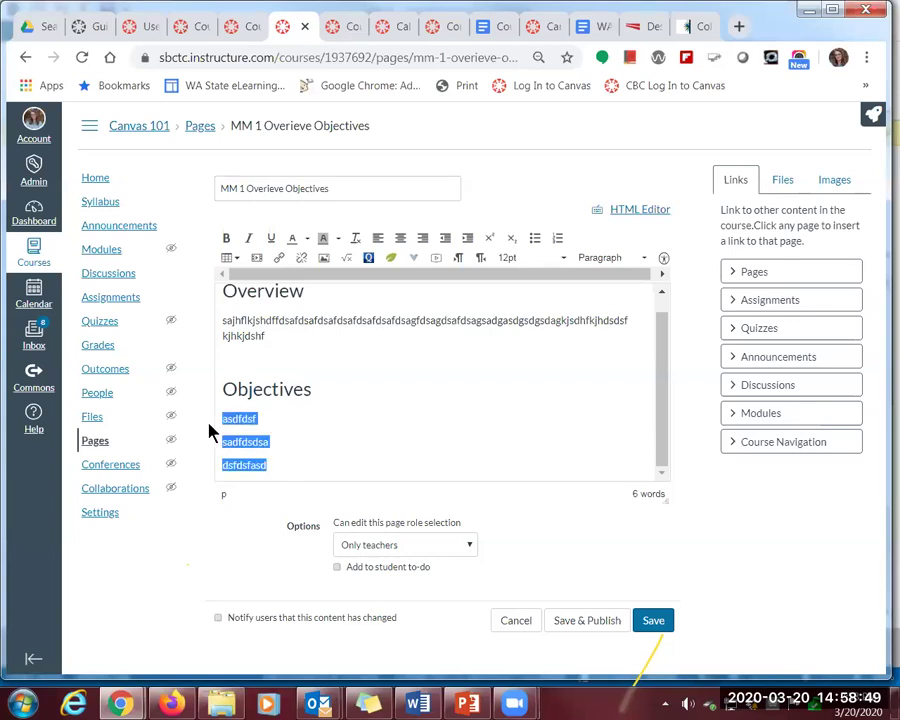
pyautogui.click(536, 241)
pyautogui.click(420, 426)
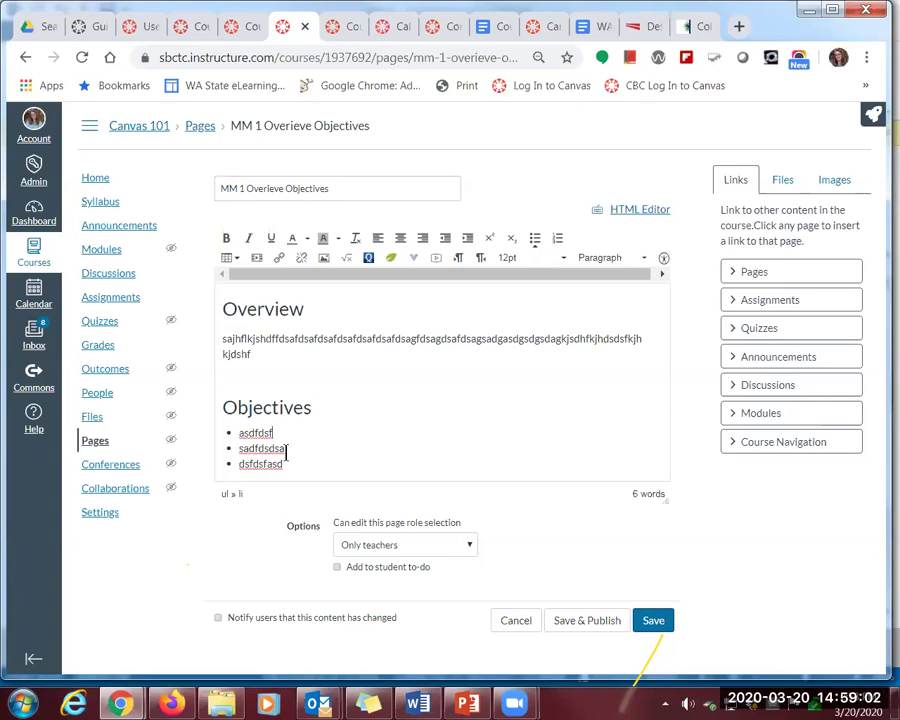
# Try the numbered list format on the three objectives and switch them back to bullets
pyautogui.moveTo(283, 464); pyautogui.dragTo(236, 435)
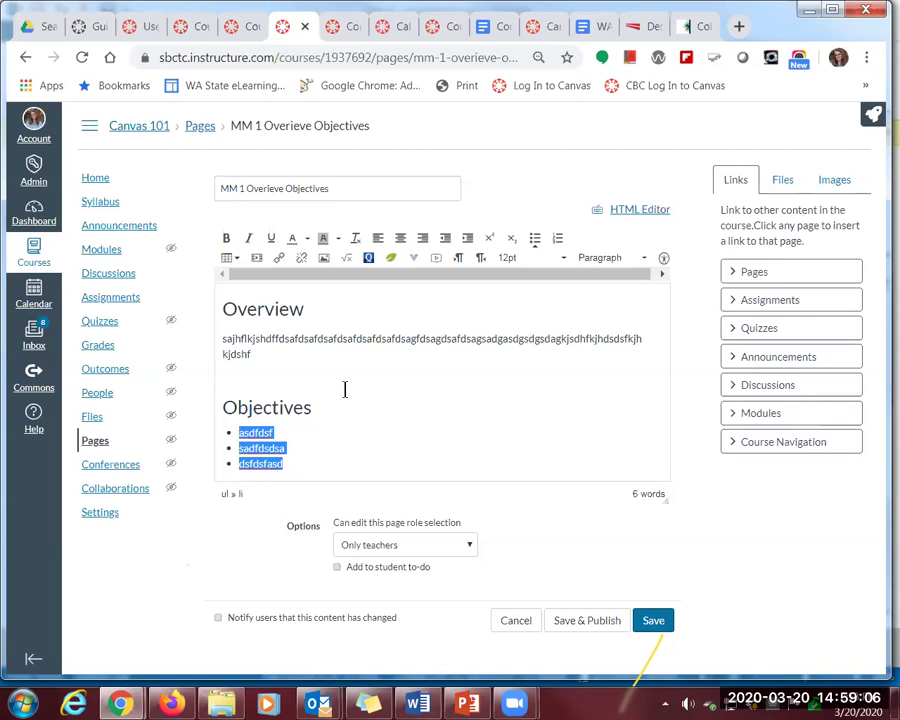
pyautogui.click(557, 239)
pyautogui.click(535, 240)
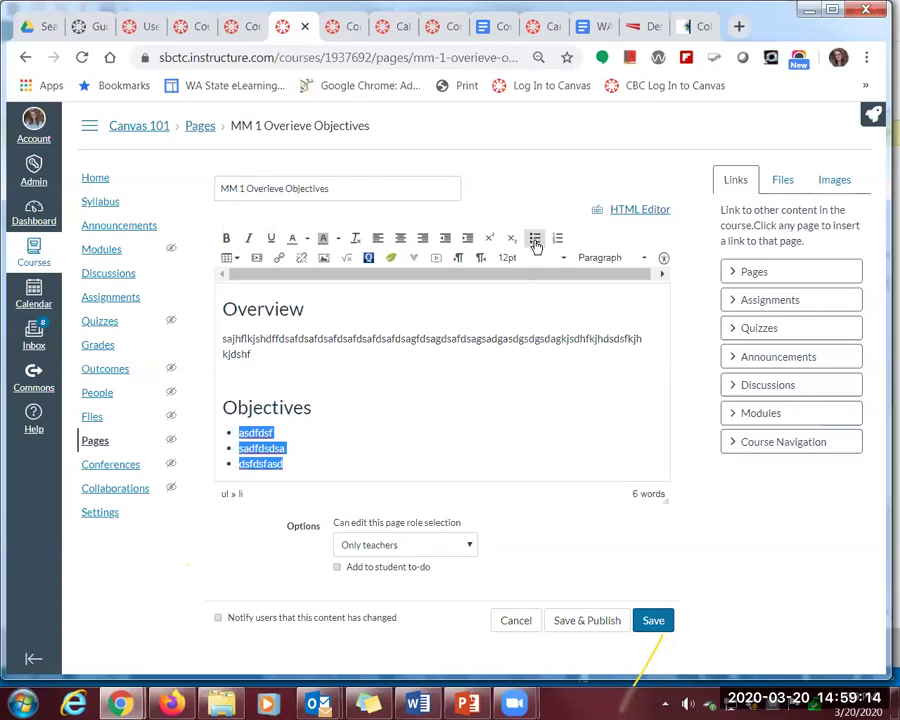
# Try indenting the bulleted objectives three levels and outdent them to their original level
pyautogui.click(468, 240)
pyautogui.click(468, 240)
pyautogui.click(468, 240)
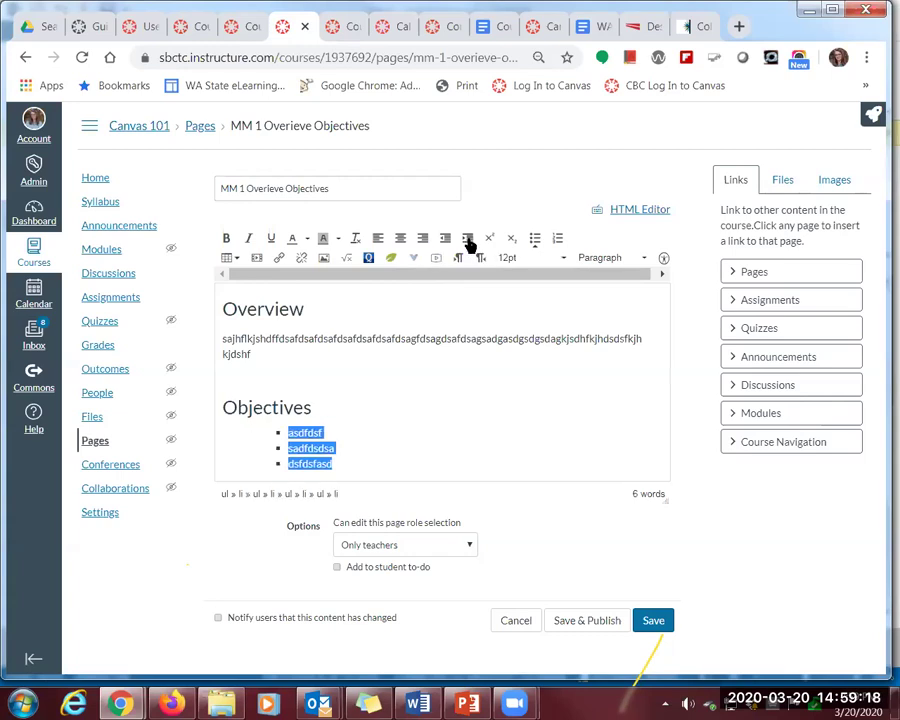
pyautogui.click(445, 240)
pyautogui.click(445, 240)
# Indent all of the page content one level, from the Overview heading through the last objective
pyautogui.moveTo(224, 304); pyautogui.dragTo(283, 463)
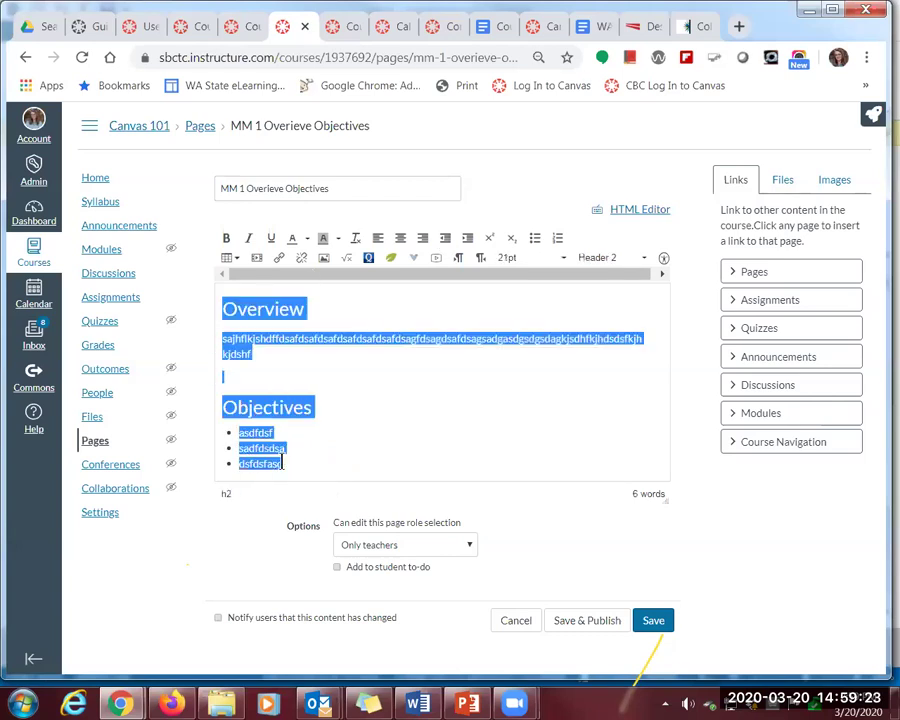
pyautogui.click(465, 236)
pyautogui.moveTo(237, 341); pyautogui.dragTo(238, 395)
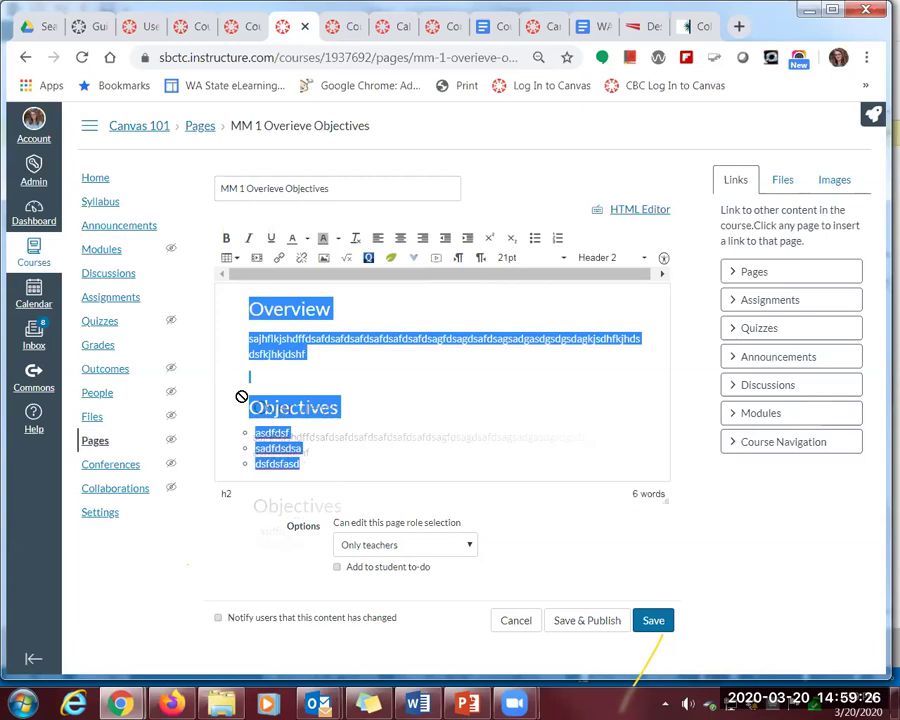
pyautogui.click(352, 338)
pyautogui.click(402, 384)
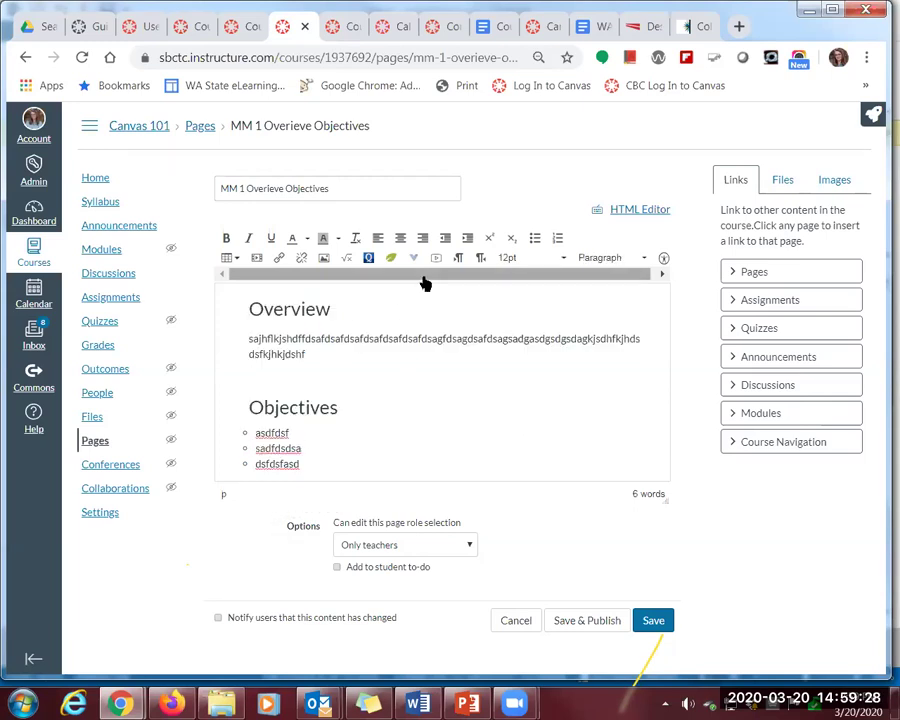
# Center the Overview heading
pyautogui.moveTo(250, 309); pyautogui.dragTo(363, 305)
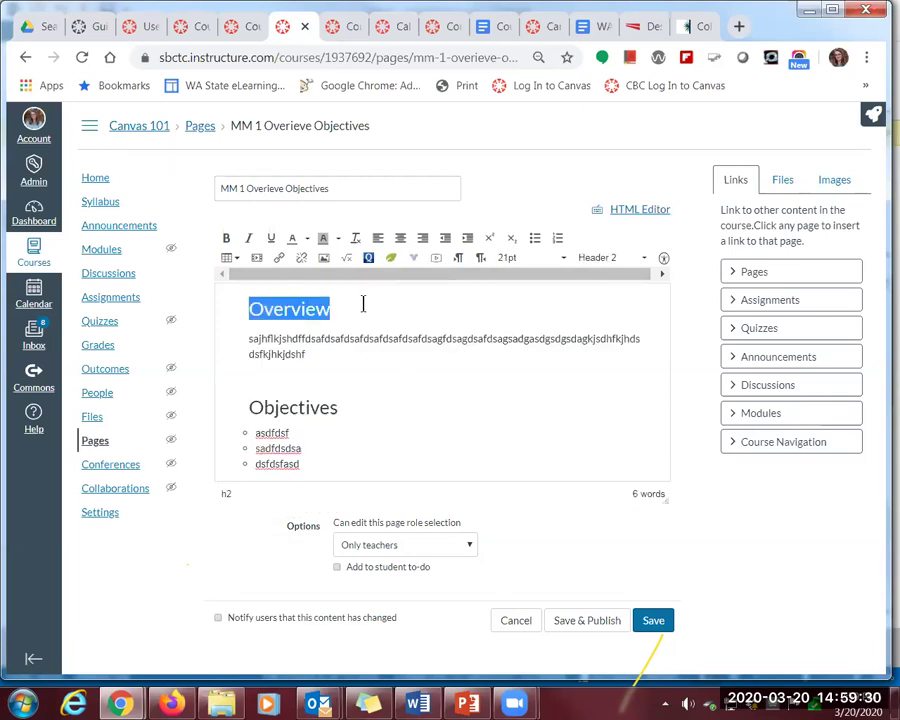
pyautogui.click(400, 237)
pyautogui.click(413, 379)
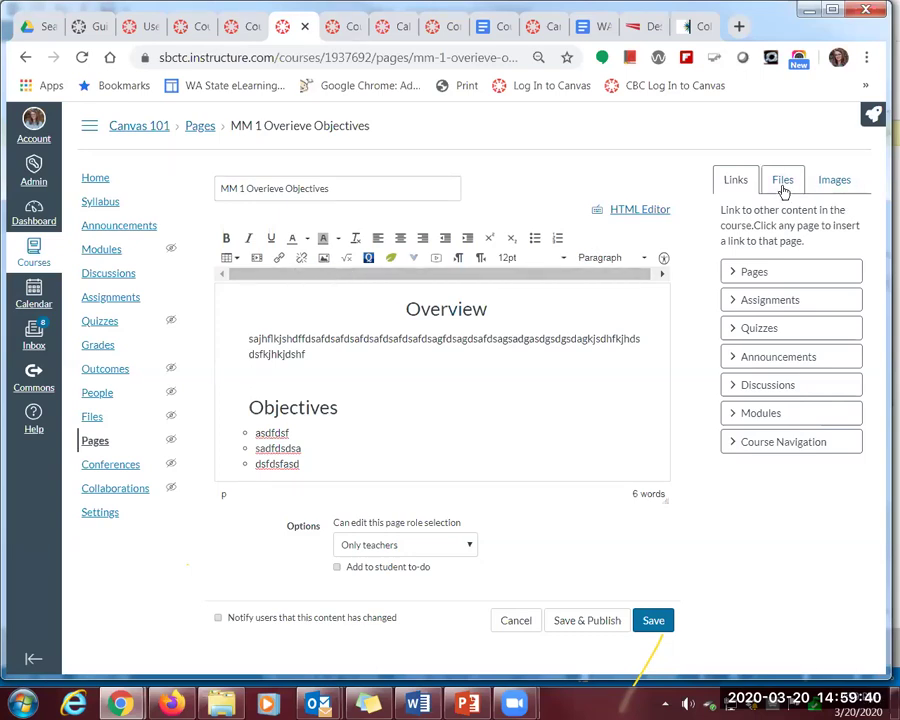
# Start a new image upload for the blank line above the Objectives heading
pyautogui.click(838, 186)
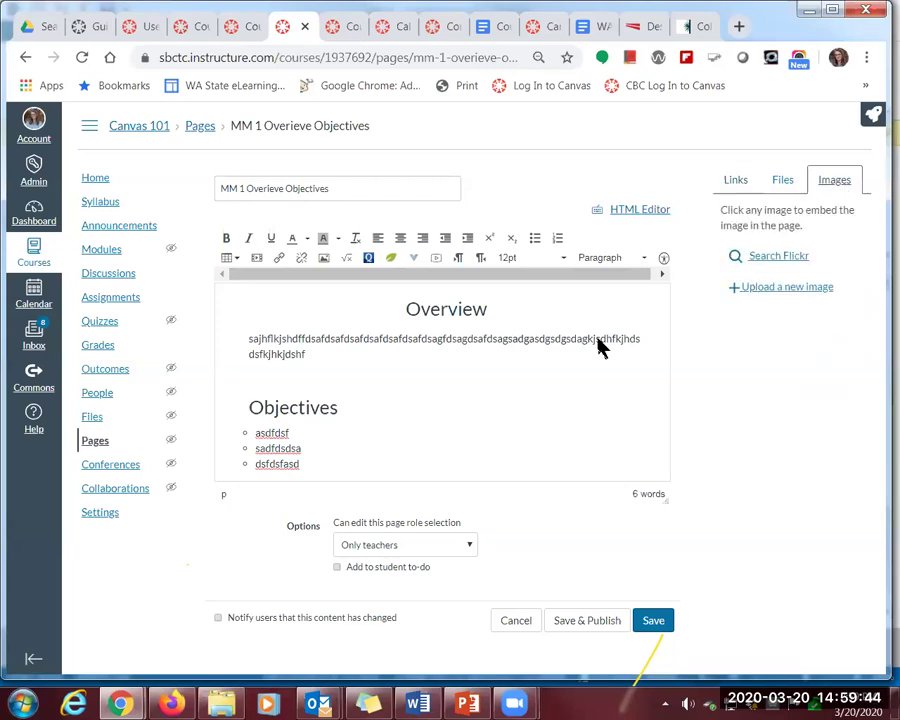
pyautogui.click(307, 377)
pyautogui.click(799, 290)
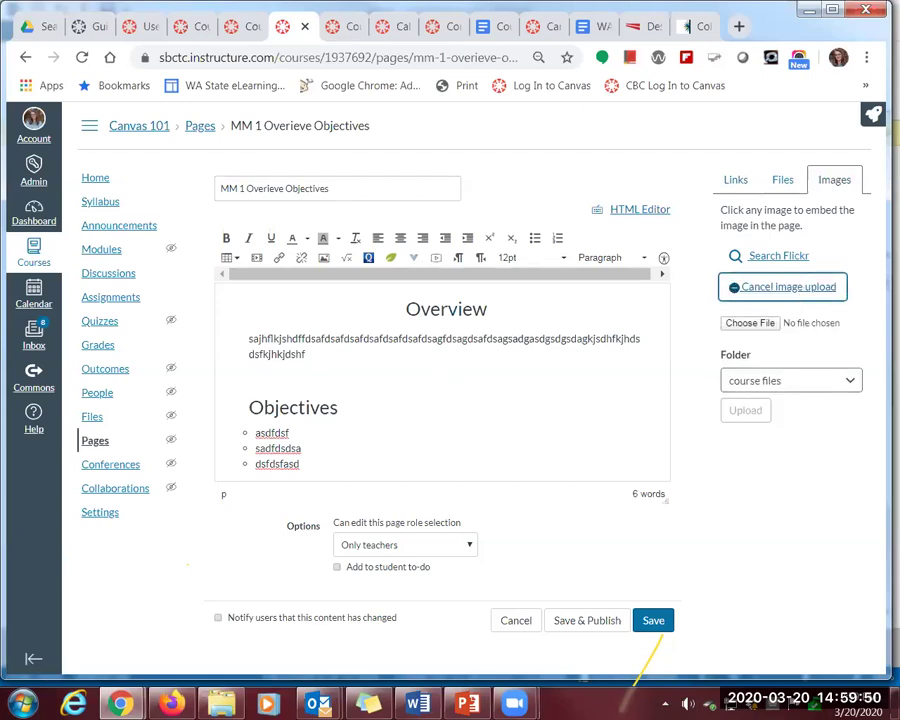
pyautogui.click(755, 328)
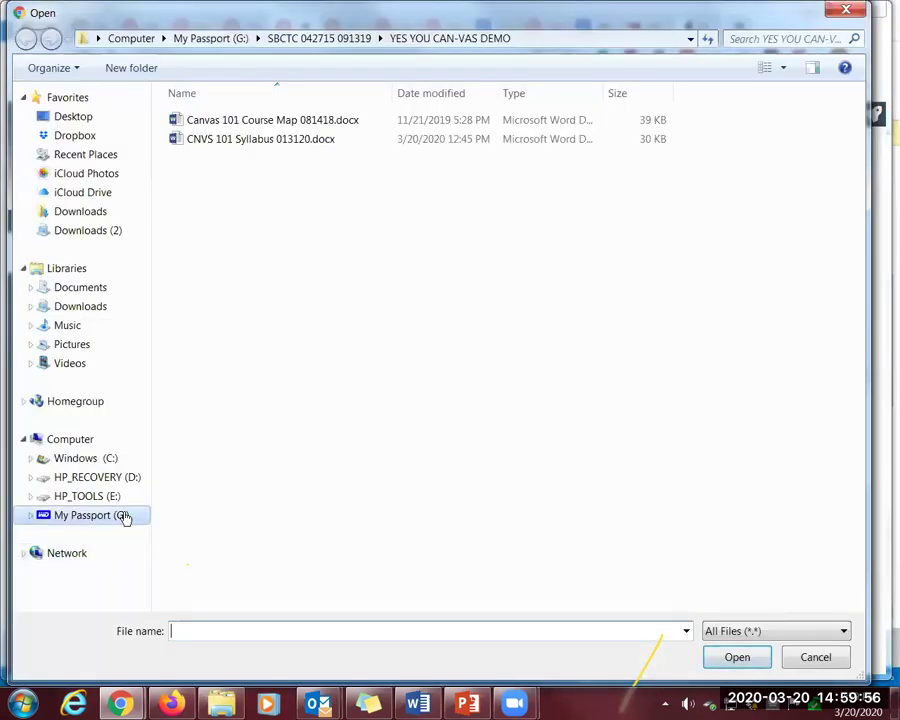
pyautogui.click(93, 518)
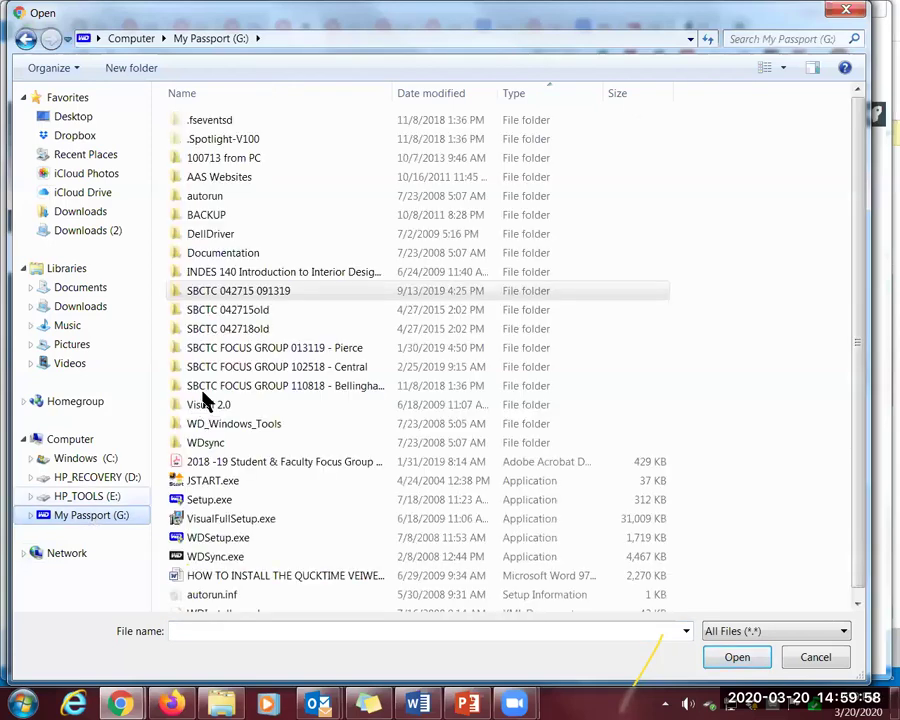
pyautogui.doubleClick(273, 298)
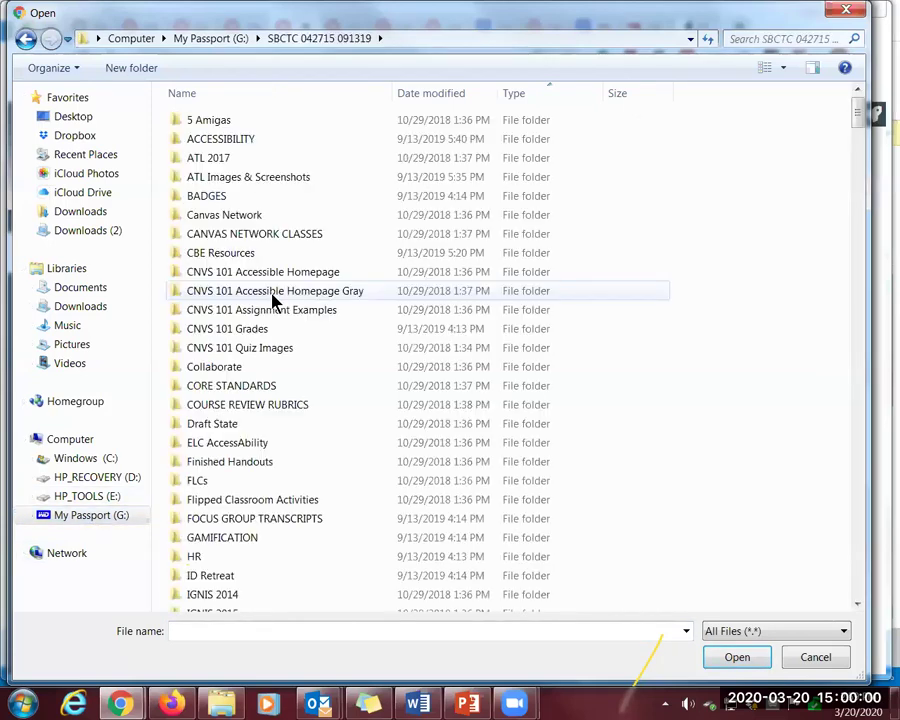
pyautogui.scroll(-4, 228, 530)
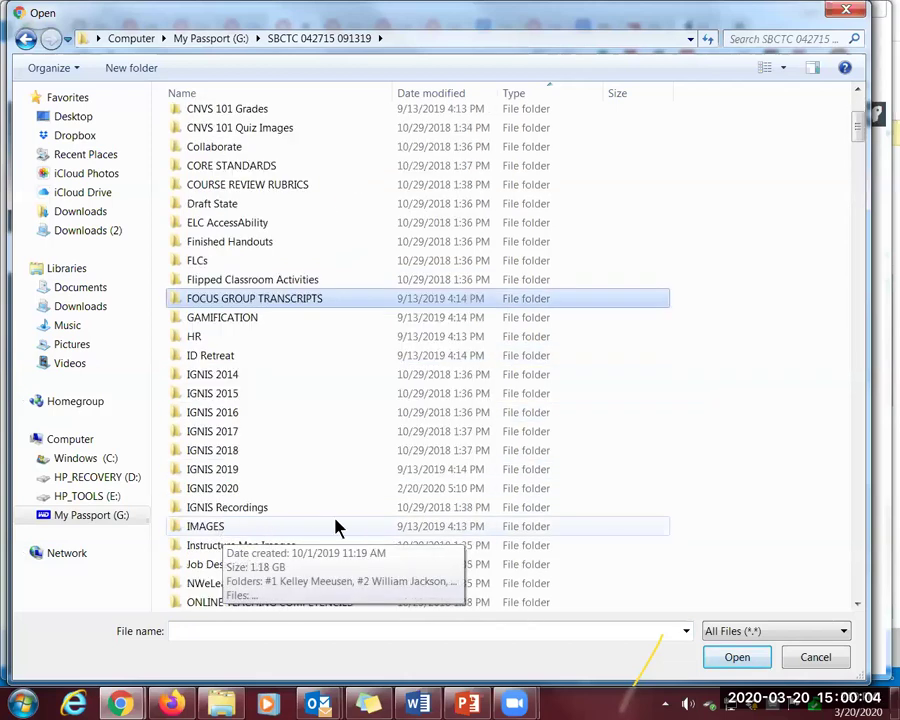
pyautogui.doubleClick(244, 528)
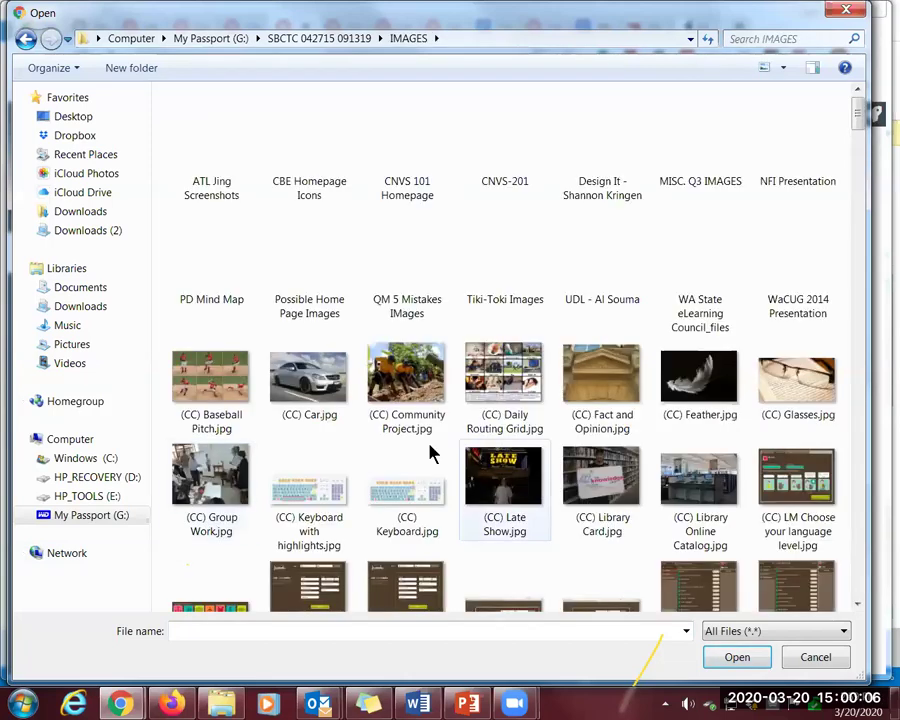
pyautogui.click(318, 386)
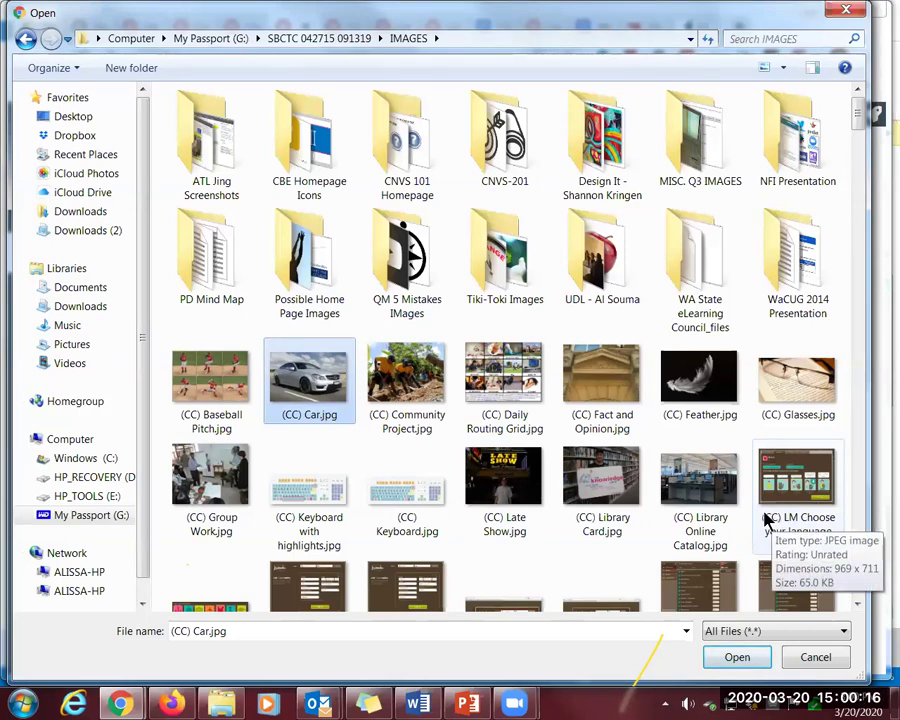
pyautogui.click(737, 657)
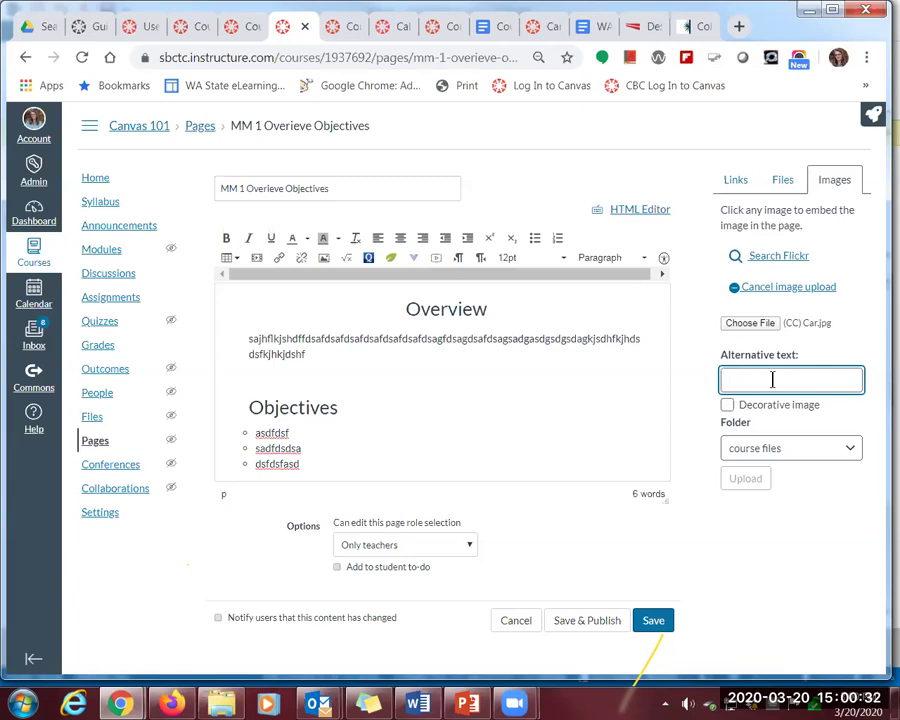
pyautogui.write('4 door sedan')
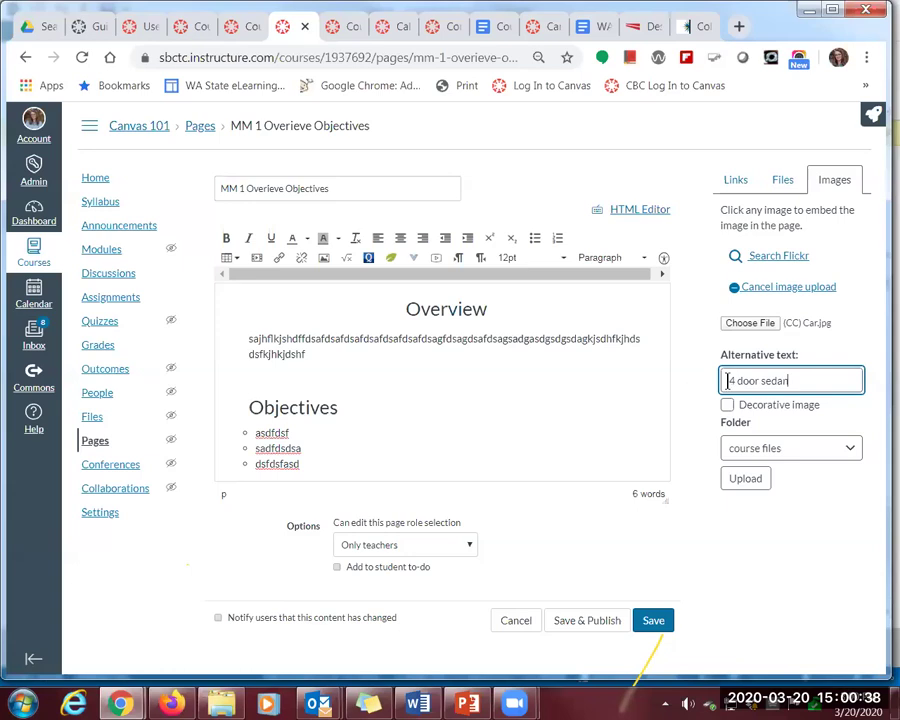
# Change the car image's alternative text to "silver 4 door sedan" and upload it to the course files folder
pyautogui.click(727, 381)
pyautogui.write('silver')
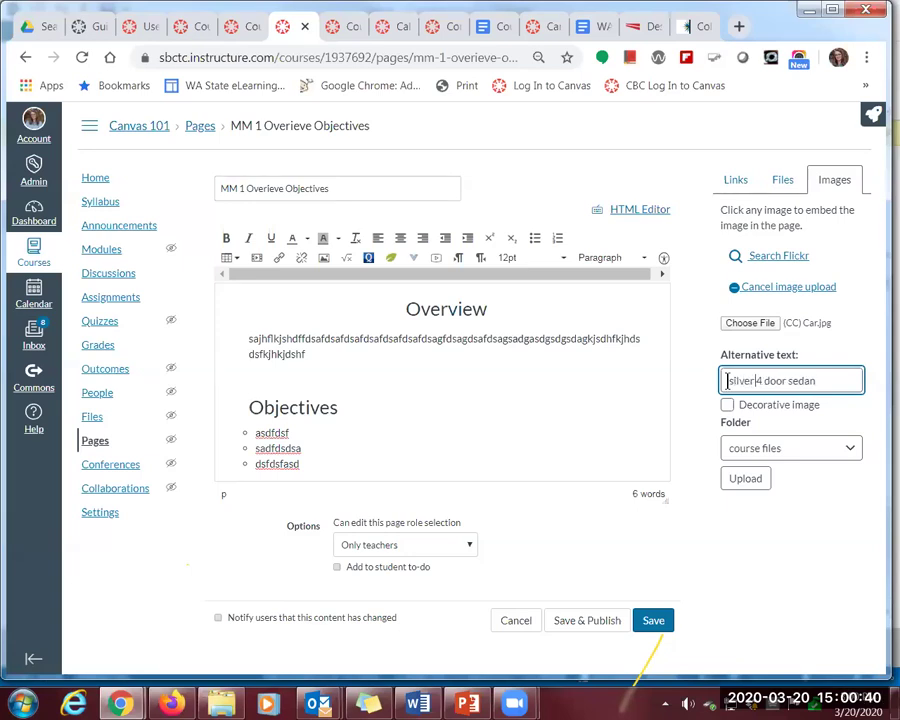
pyautogui.click(838, 380)
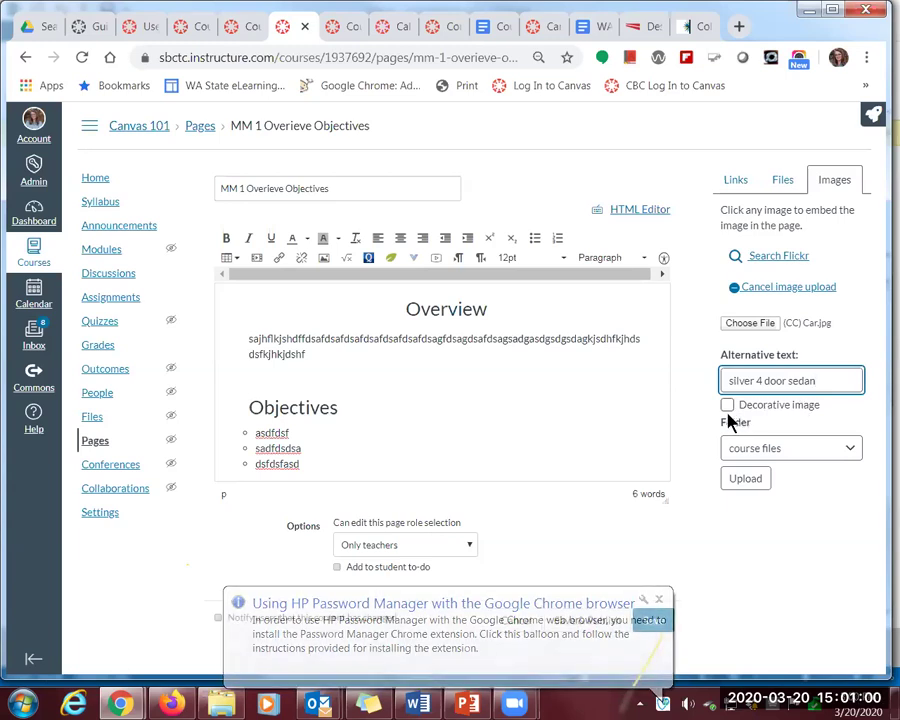
pyautogui.click(746, 479)
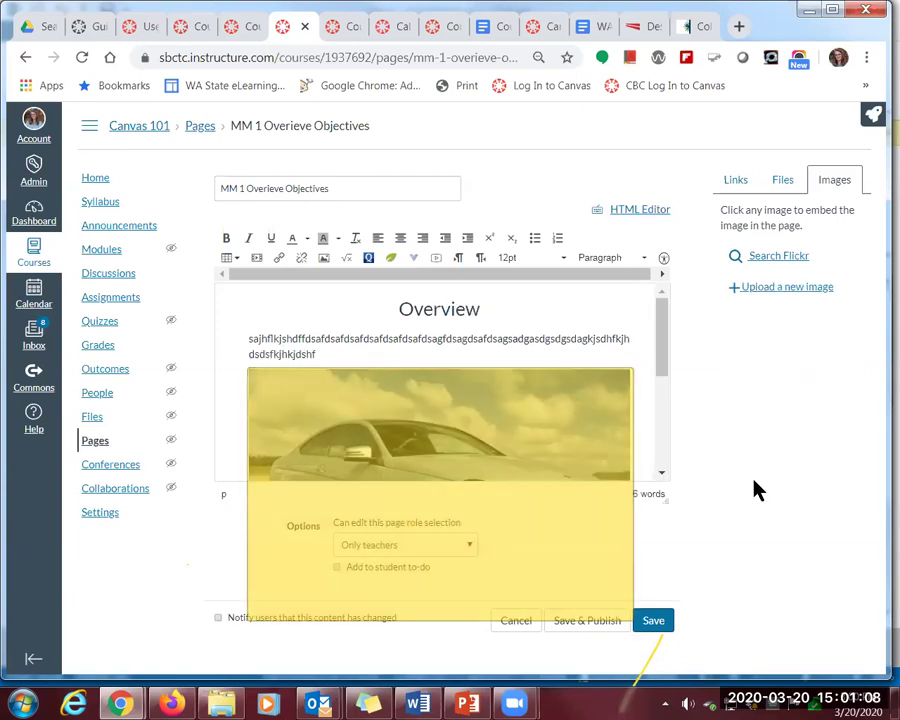
# Shrink the inserted car image to about 370 x 241 pixels and center it on the page
pyautogui.click(537, 419)
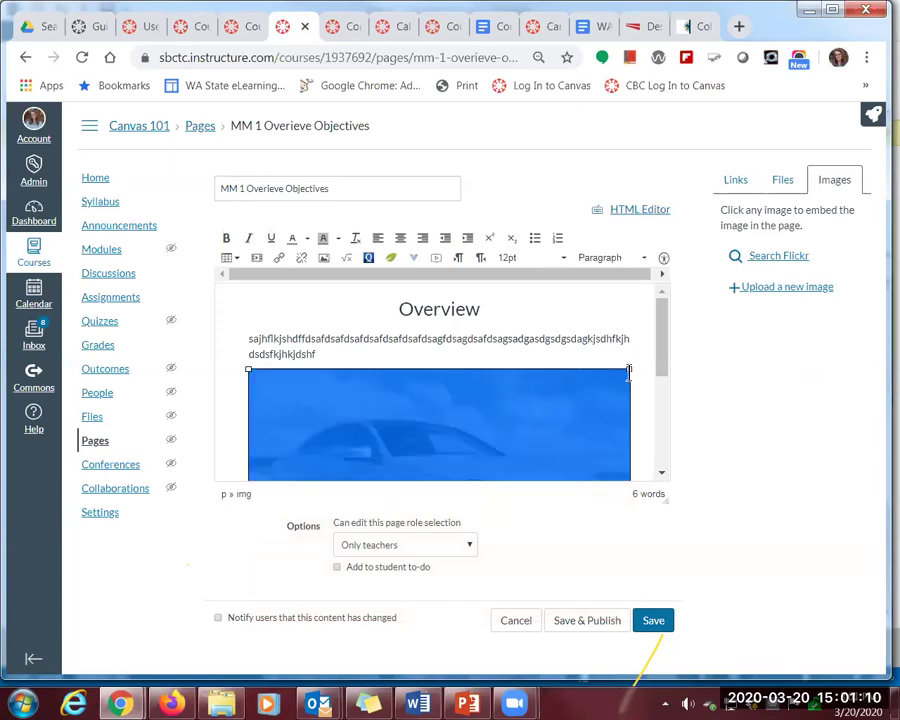
pyautogui.moveTo(630, 372); pyautogui.dragTo(450, 464)
pyautogui.click(576, 424)
pyautogui.click(397, 432)
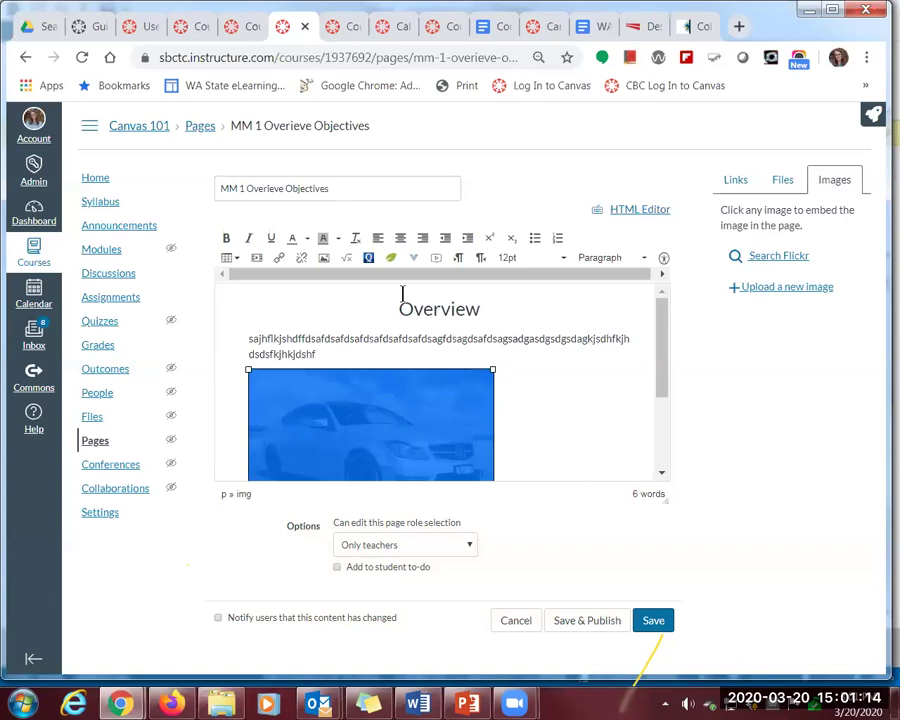
pyautogui.click(400, 238)
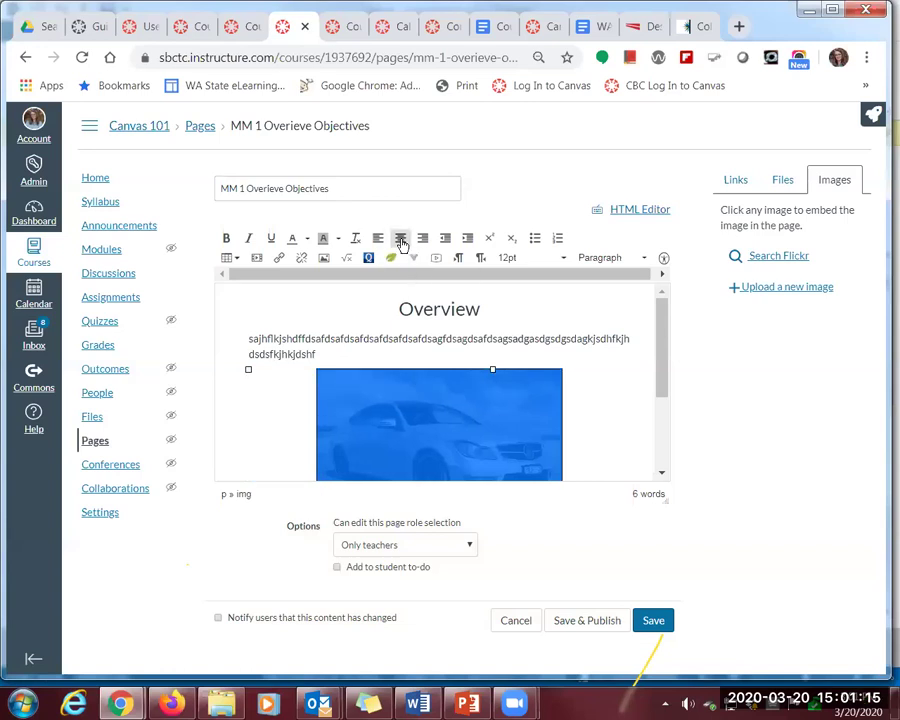
pyautogui.click(580, 420)
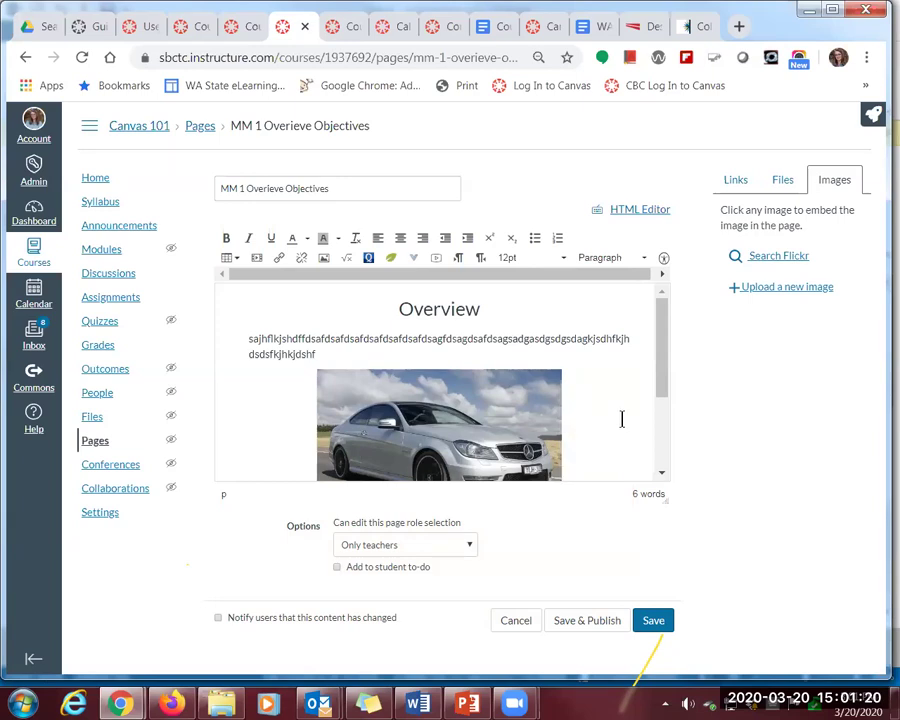
# Edit the car image's attributes, setting the alt text to "silver 2 door sedan" and the width to 250
pyautogui.click(390, 450)
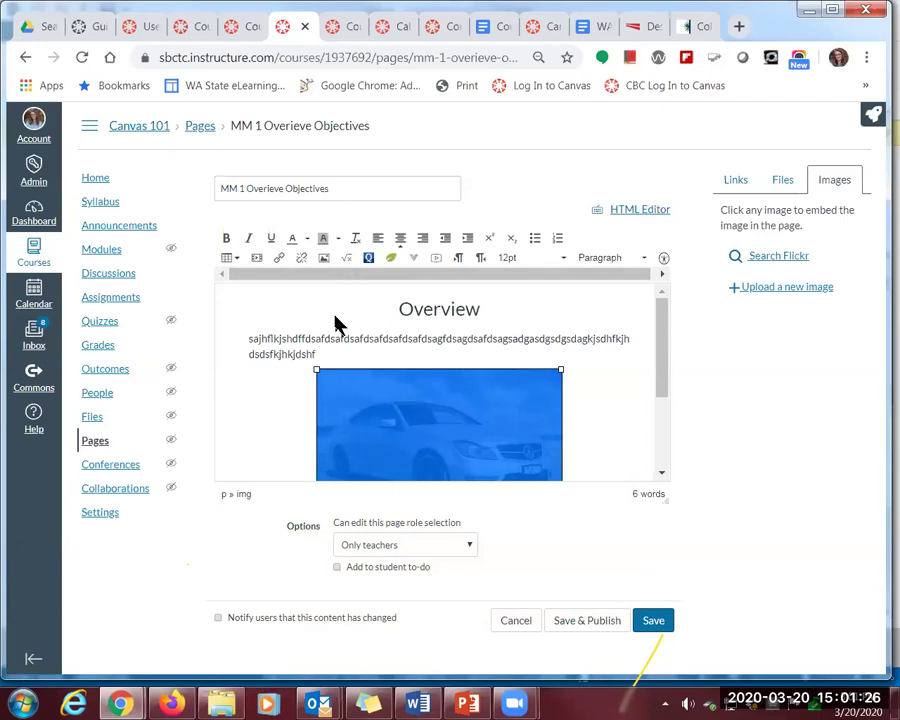
pyautogui.click(325, 259)
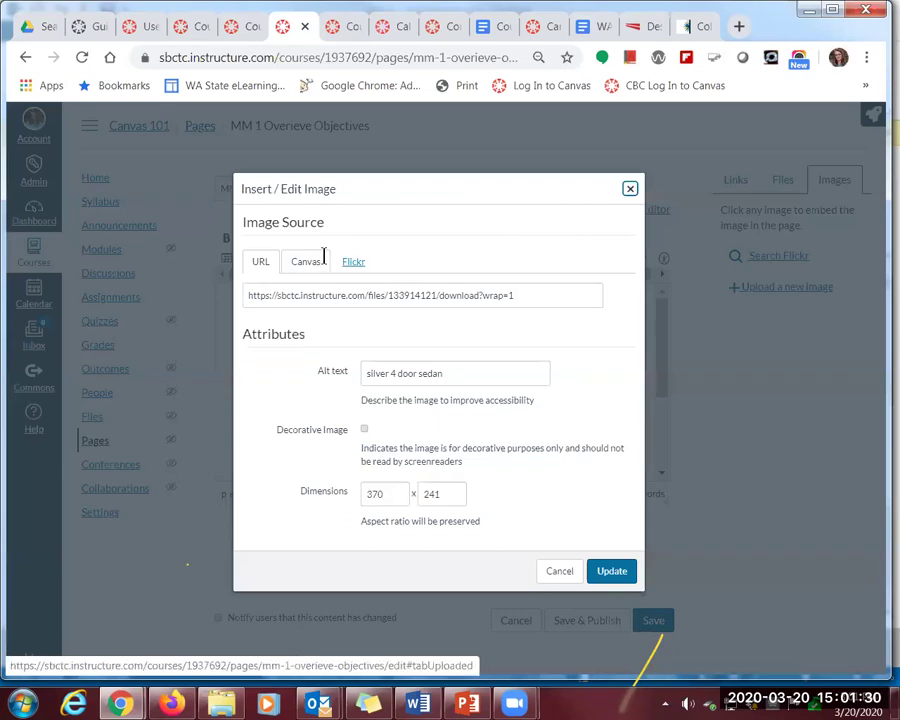
pyautogui.doubleClick(391, 373)
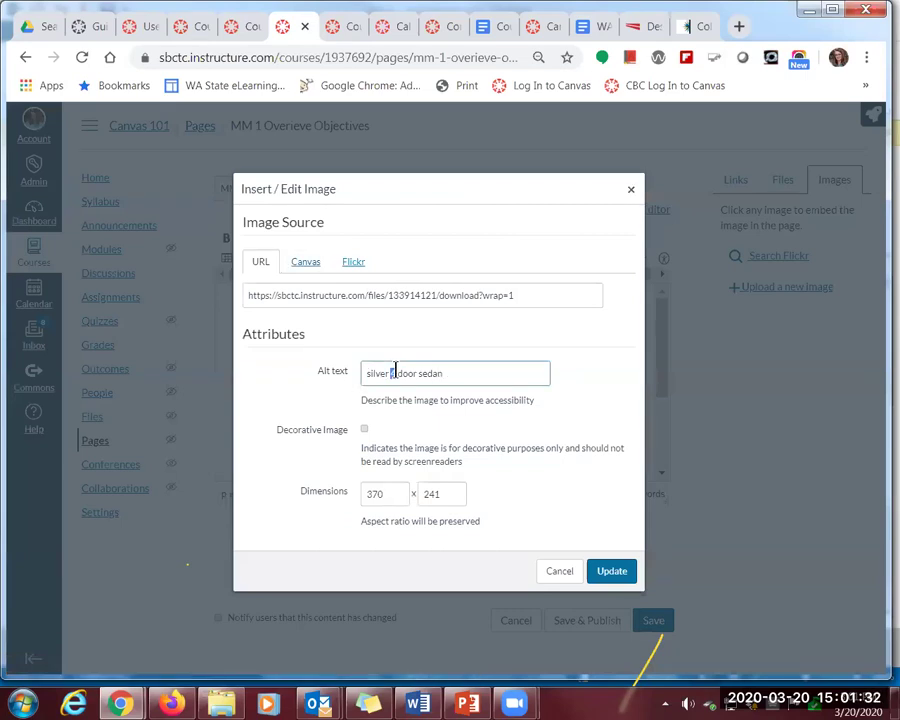
pyautogui.write('2')
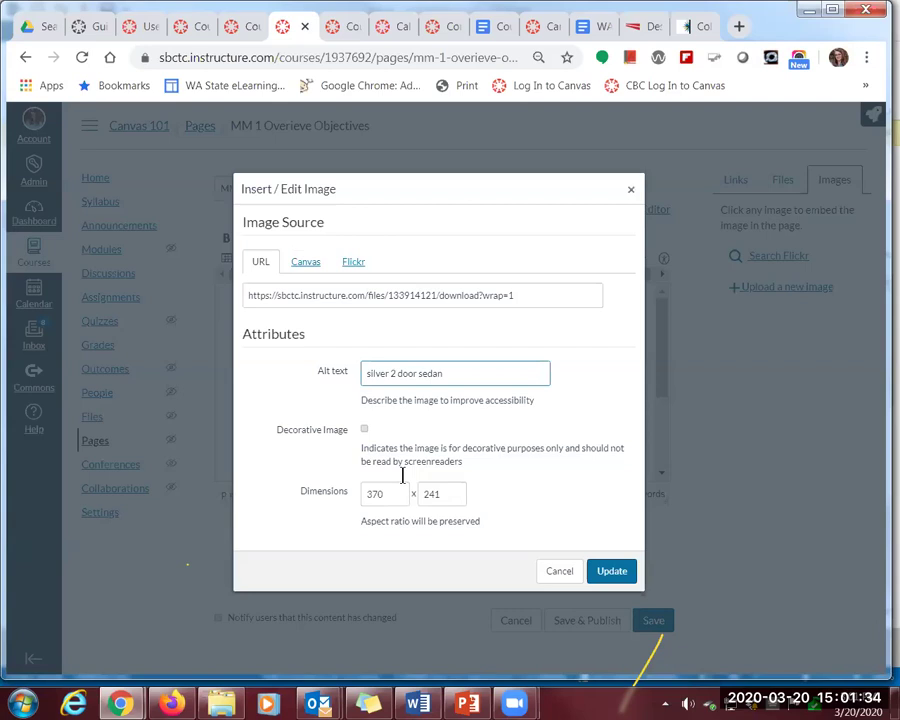
pyautogui.moveTo(381, 494); pyautogui.dragTo(360, 500)
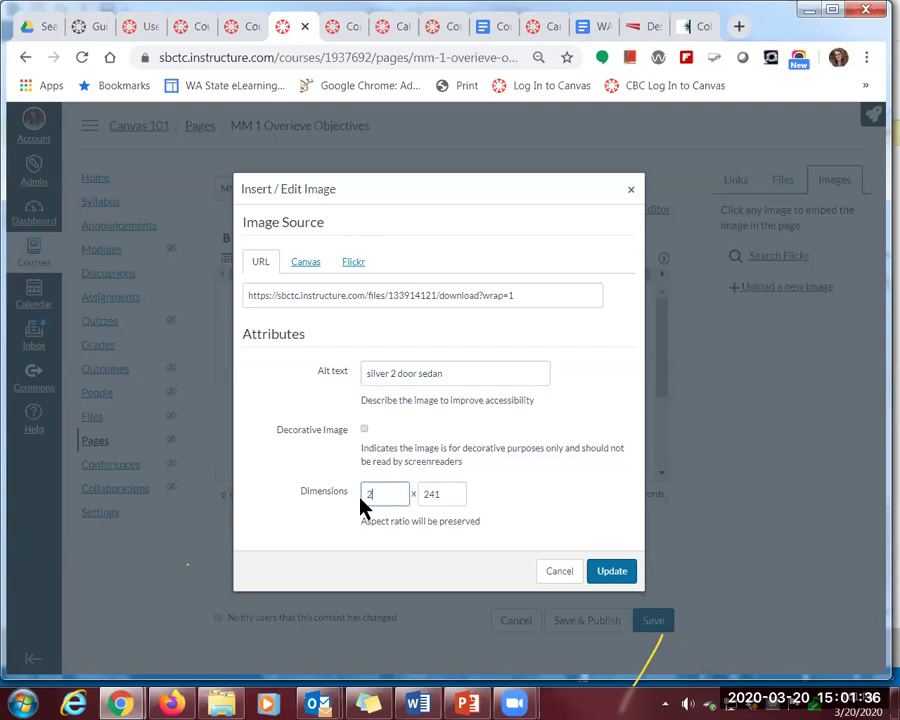
pyautogui.write('250')
pyautogui.press('Tab')
pyautogui.click(612, 571)
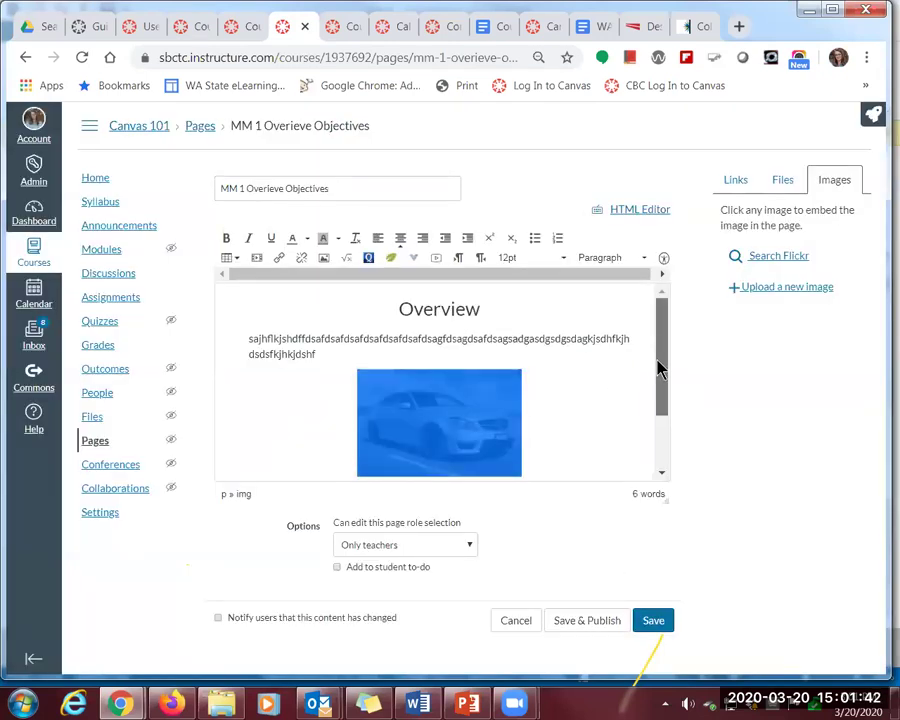
pyautogui.scroll(-2, 608, 386)
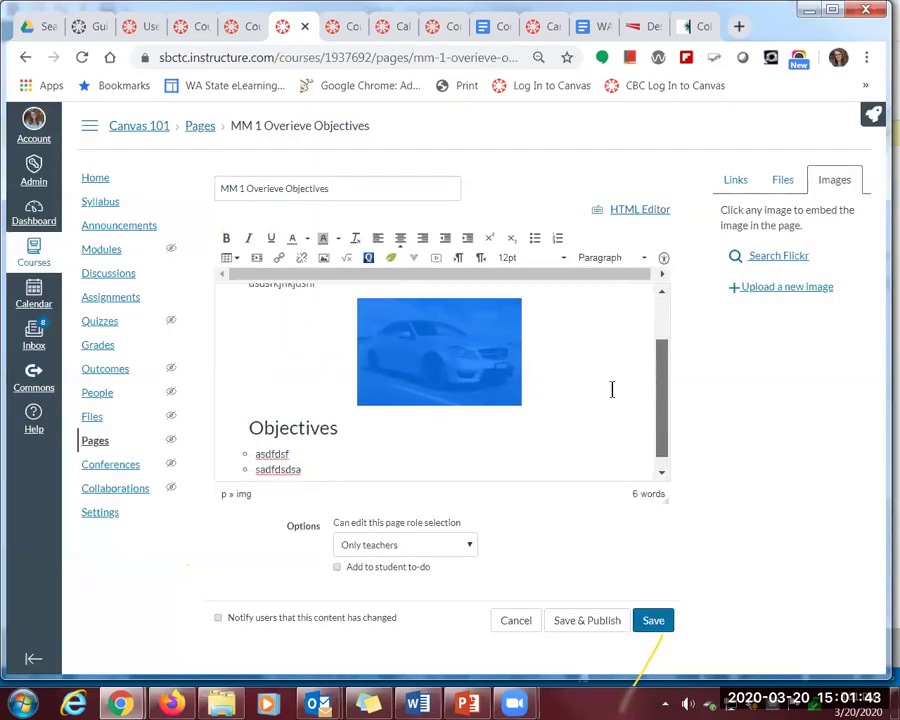
pyautogui.click(367, 427)
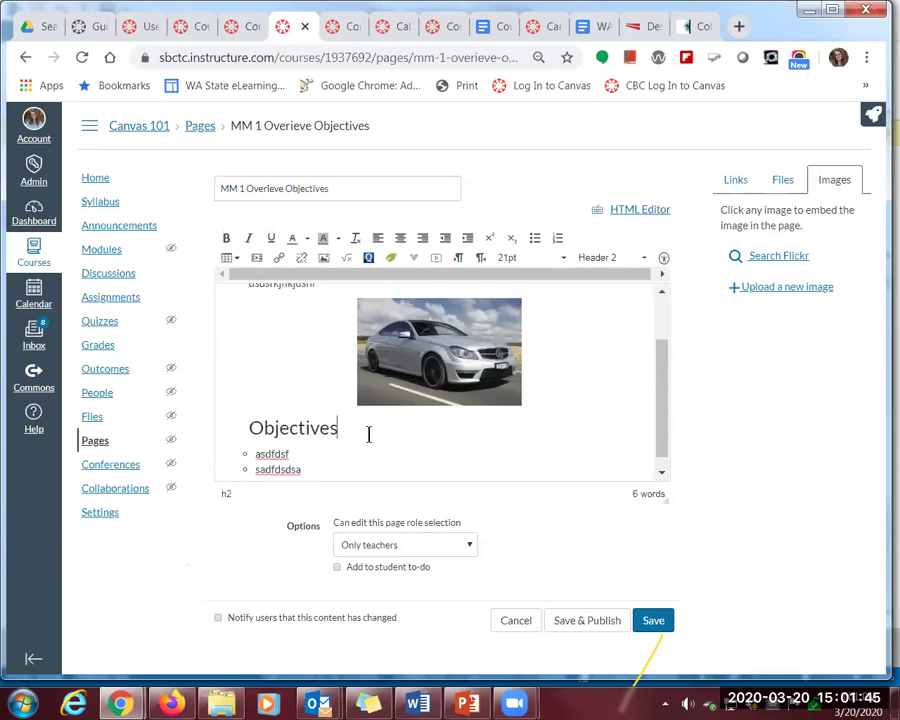
# Show the course modules available as link targets, and save the MM 1 Overieve Objectives page
pyautogui.click(461, 362)
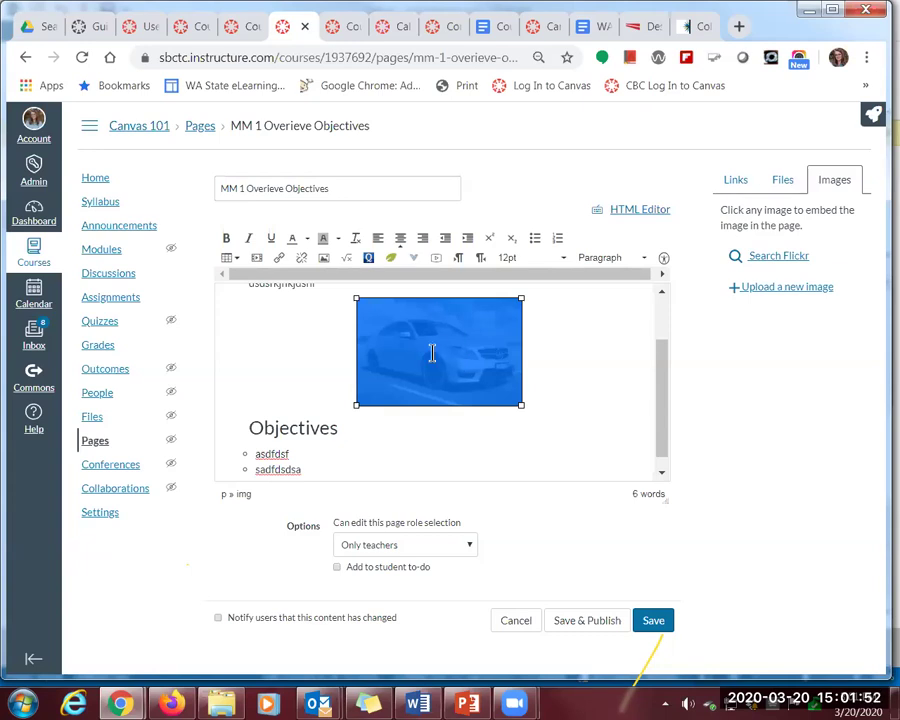
pyautogui.click(737, 186)
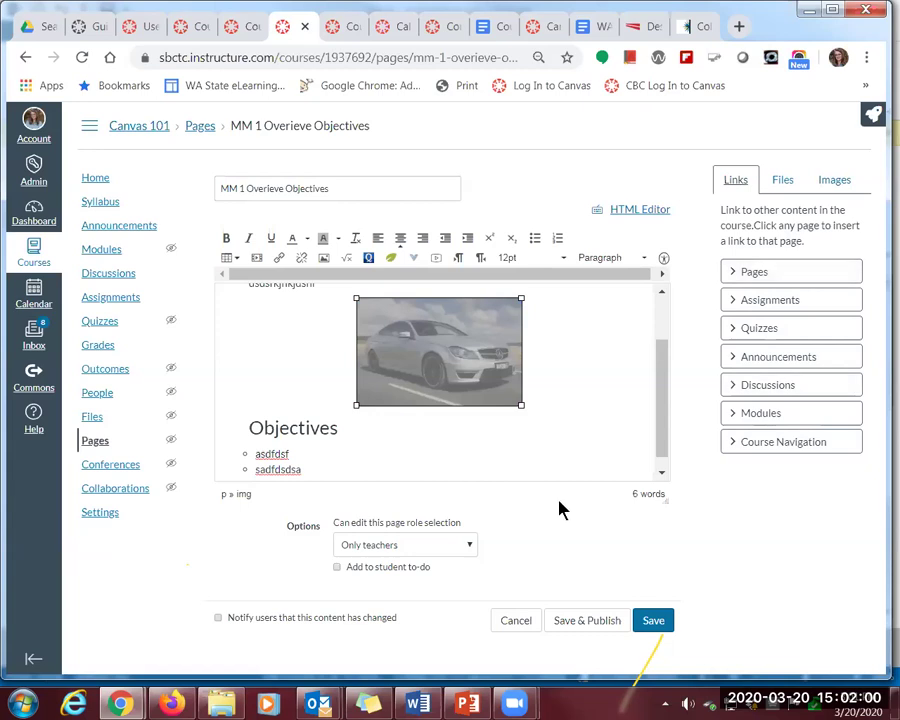
pyautogui.click(755, 417)
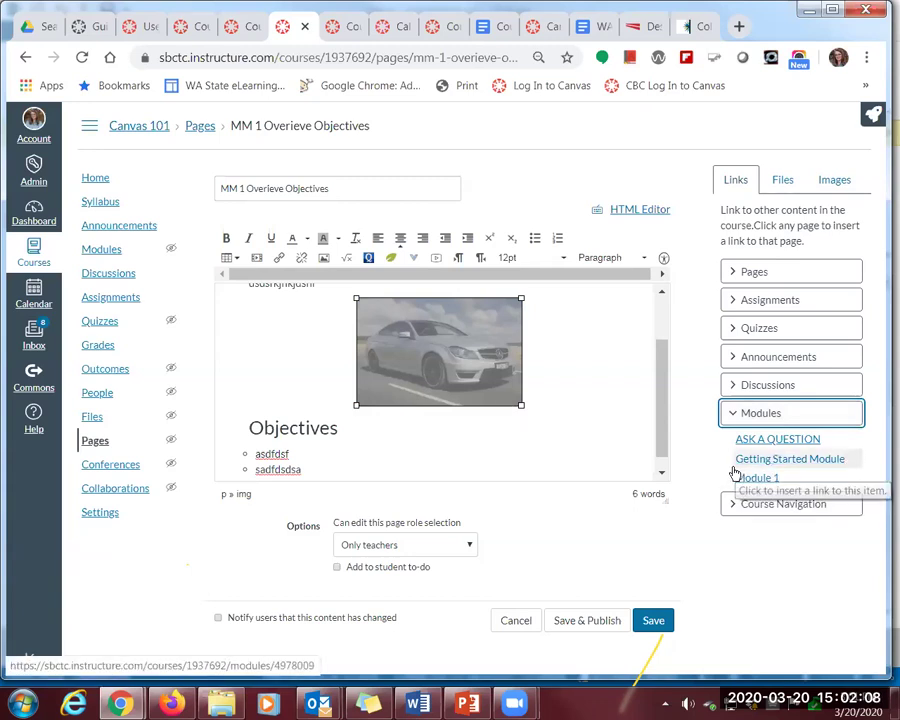
pyautogui.click(780, 583)
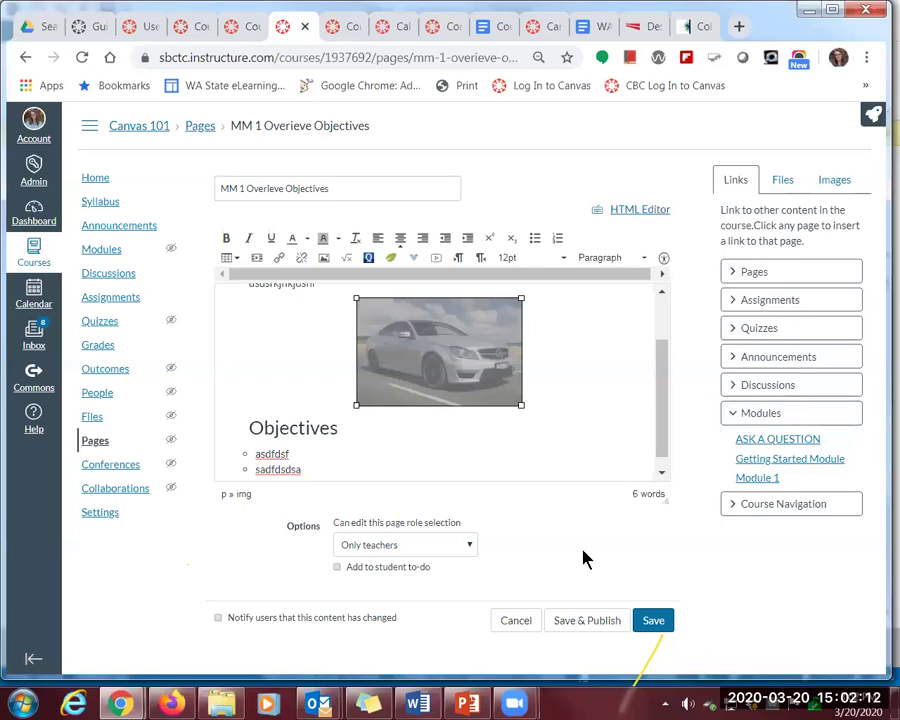
pyautogui.click(653, 622)
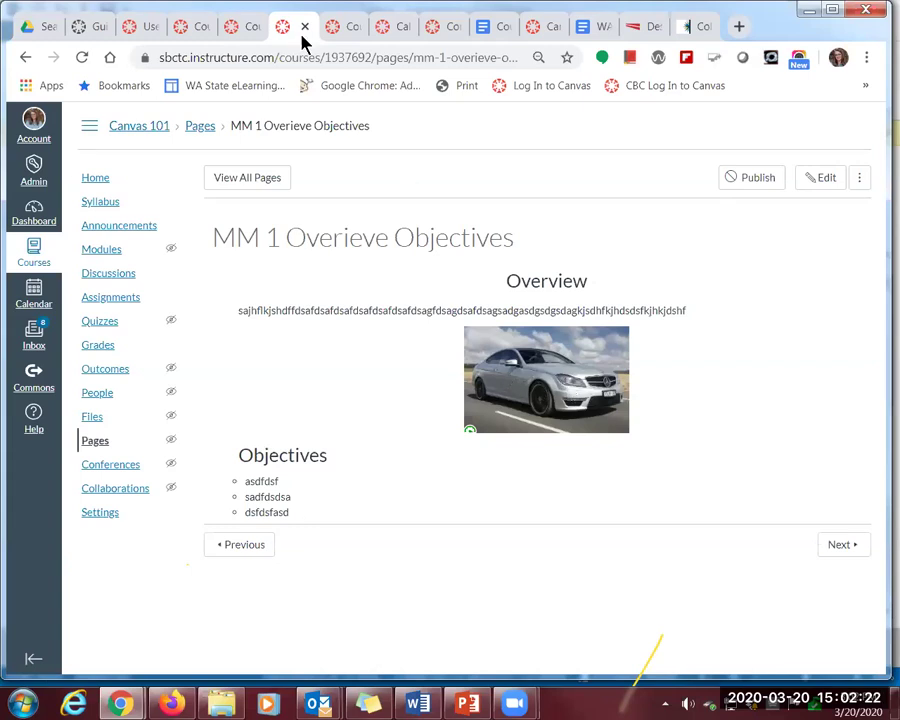
# Switch to the CNVS 101 course's module list and open the Module 00 Overview & Objectives page
pyautogui.click(336, 32)
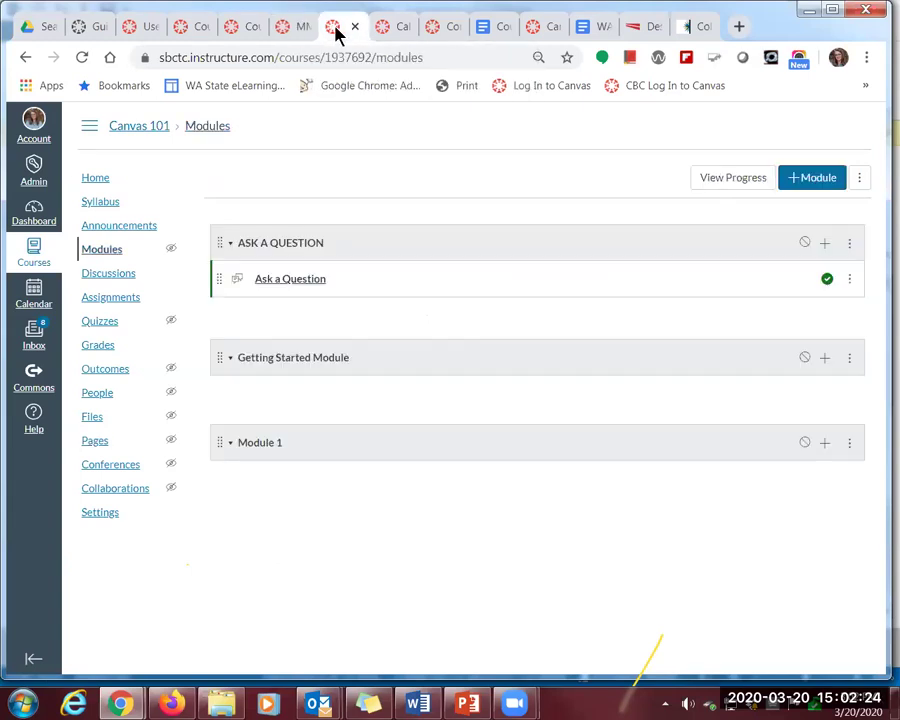
pyautogui.click(245, 30)
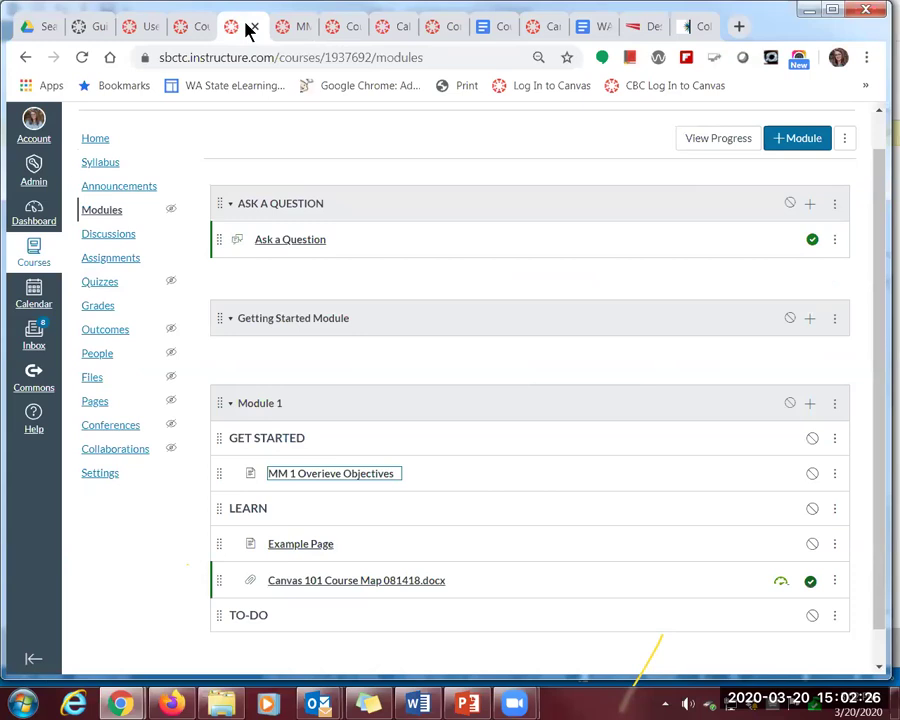
pyautogui.click(193, 32)
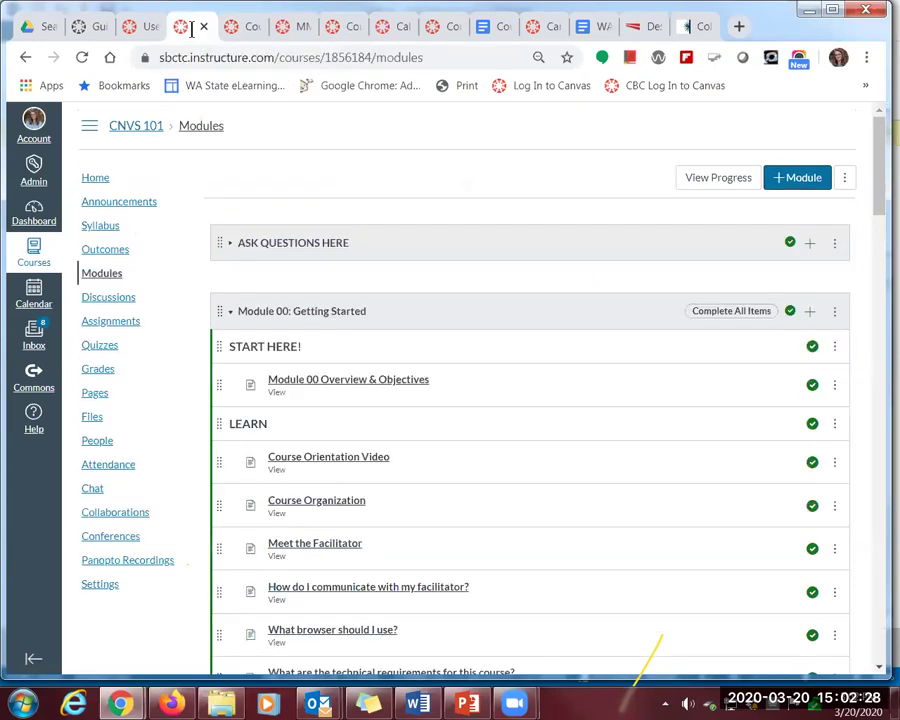
pyautogui.click(331, 381)
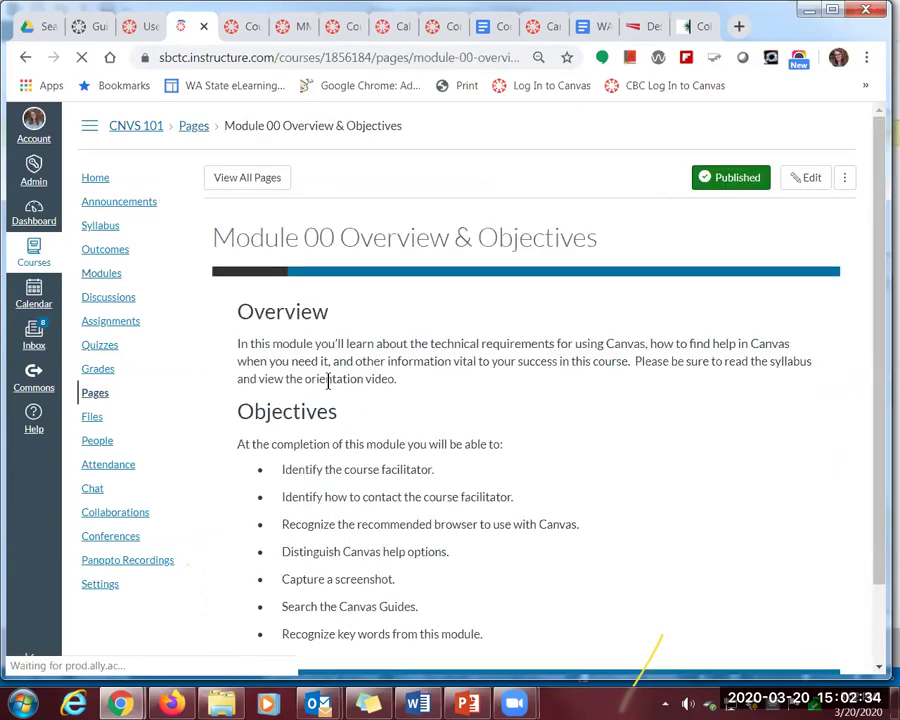
# Examine the Overview heading, its introductory paragraph, the Objectives heading and the bulleted objectives on the example page
pyautogui.moveTo(239, 311); pyautogui.dragTo(352, 320)
pyautogui.click(290, 363)
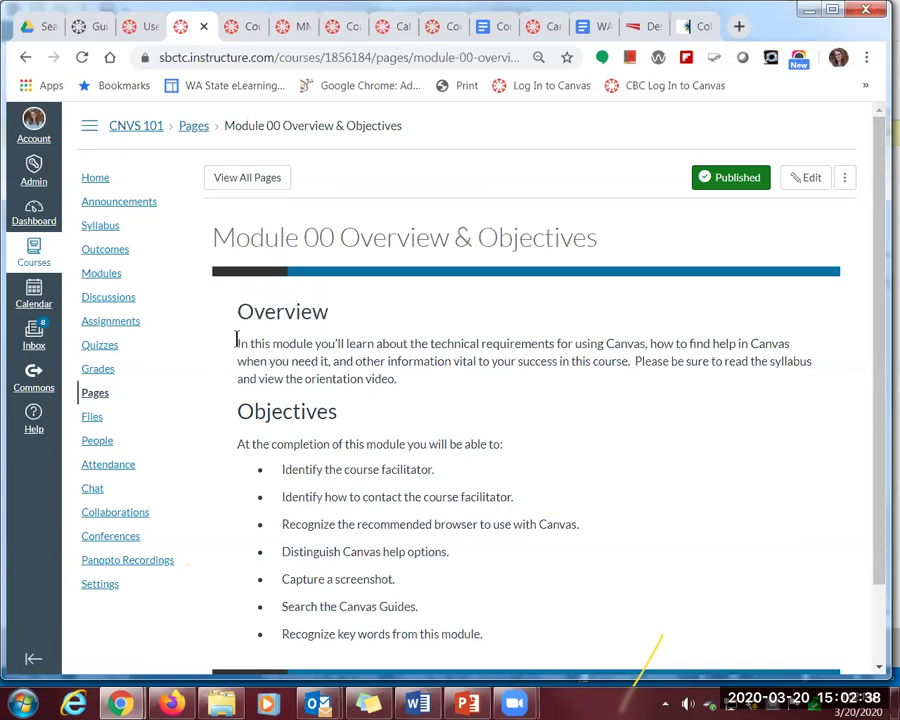
pyautogui.moveTo(232, 343); pyautogui.dragTo(415, 392)
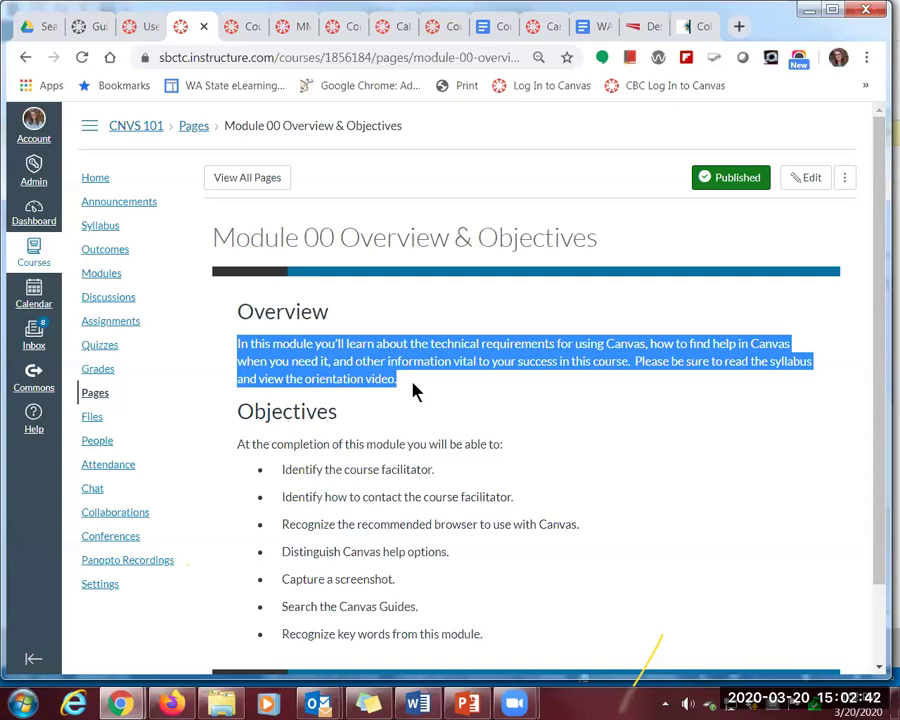
pyautogui.click(496, 410)
pyautogui.scroll(-2, 544, 386)
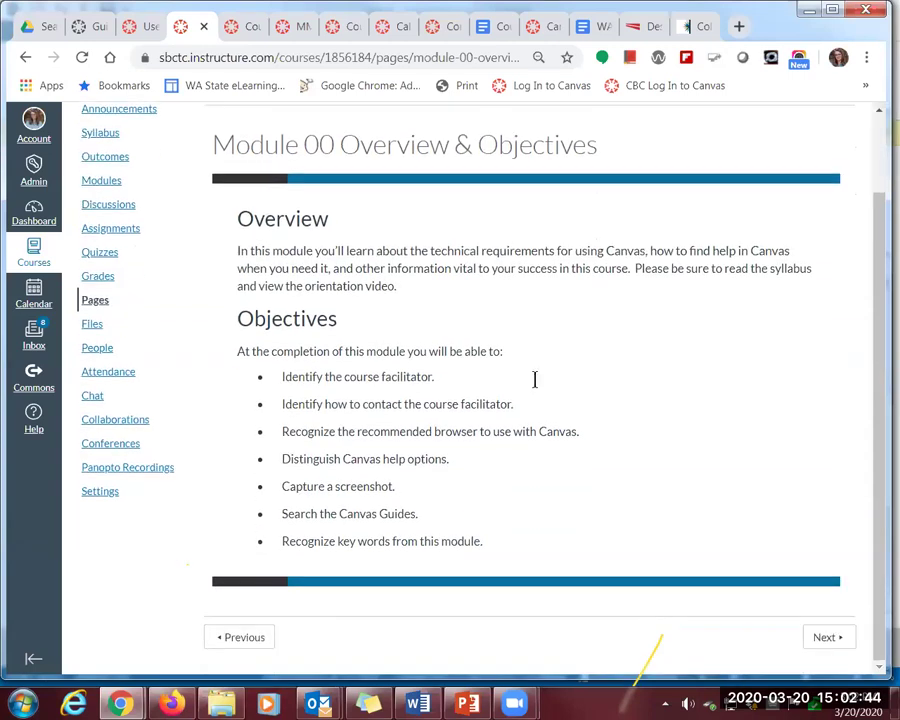
pyautogui.moveTo(238, 319); pyautogui.dragTo(342, 327)
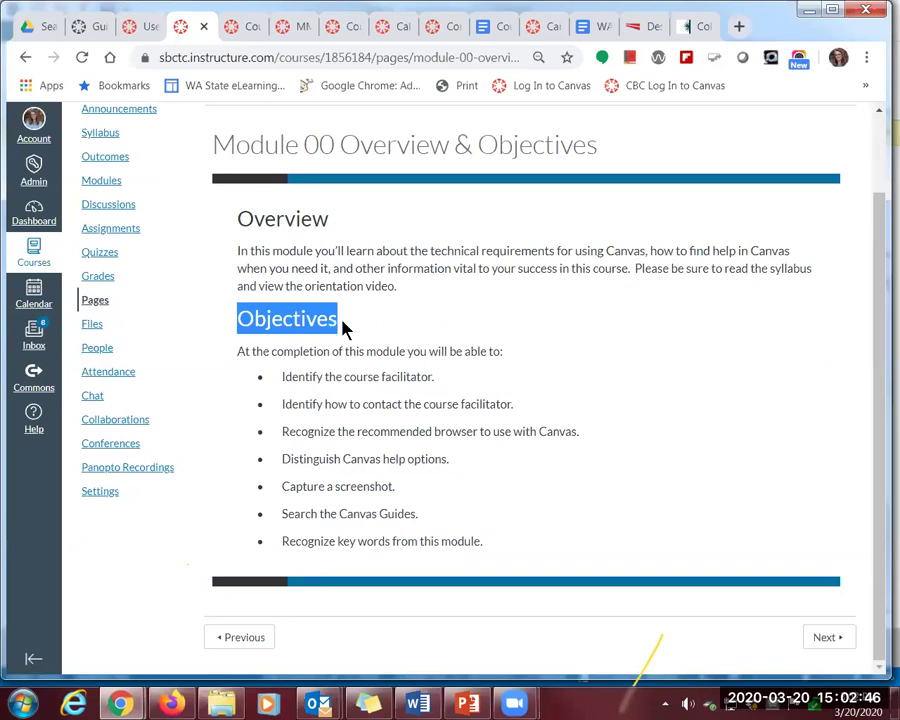
pyautogui.moveTo(281, 379); pyautogui.dragTo(479, 547)
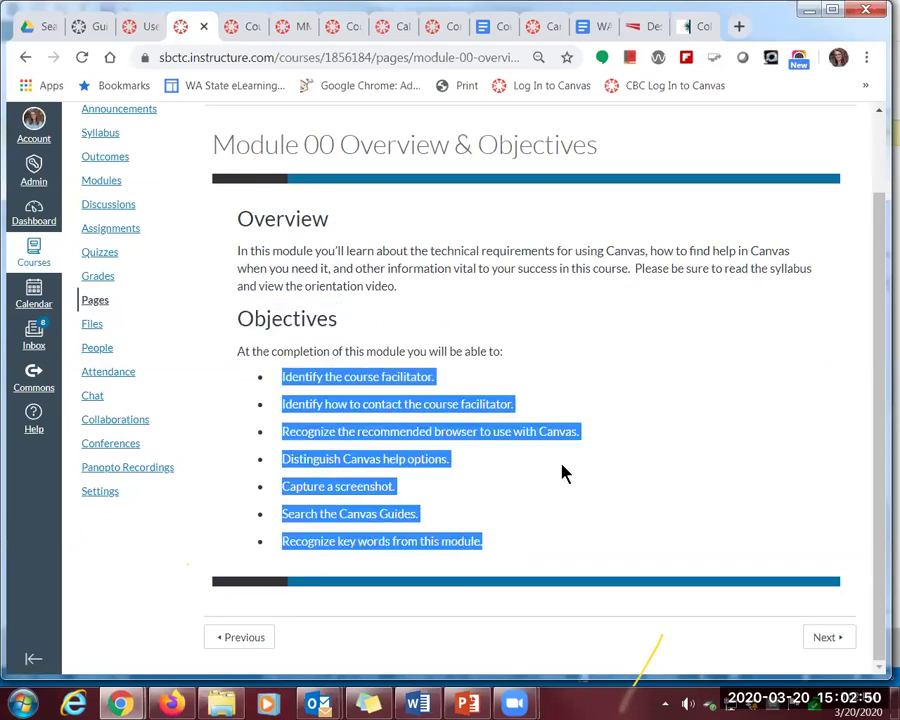
# Review the Course Orientation Video and Course Organization pages, and return to the CNVS 101 module list
pyautogui.click(836, 642)
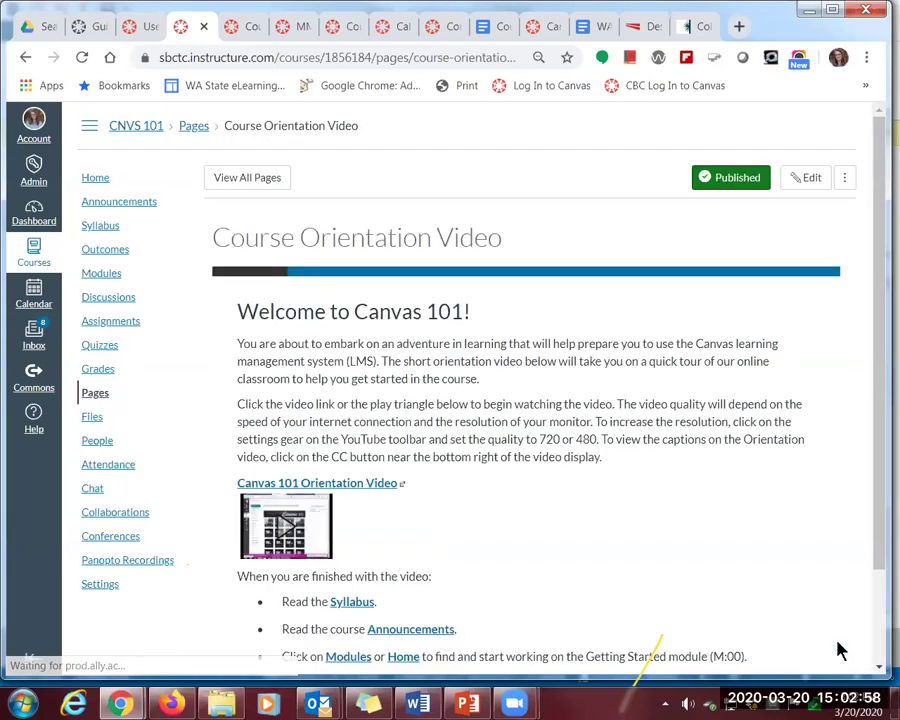
pyautogui.moveTo(878, 526); pyautogui.dragTo(878, 636)
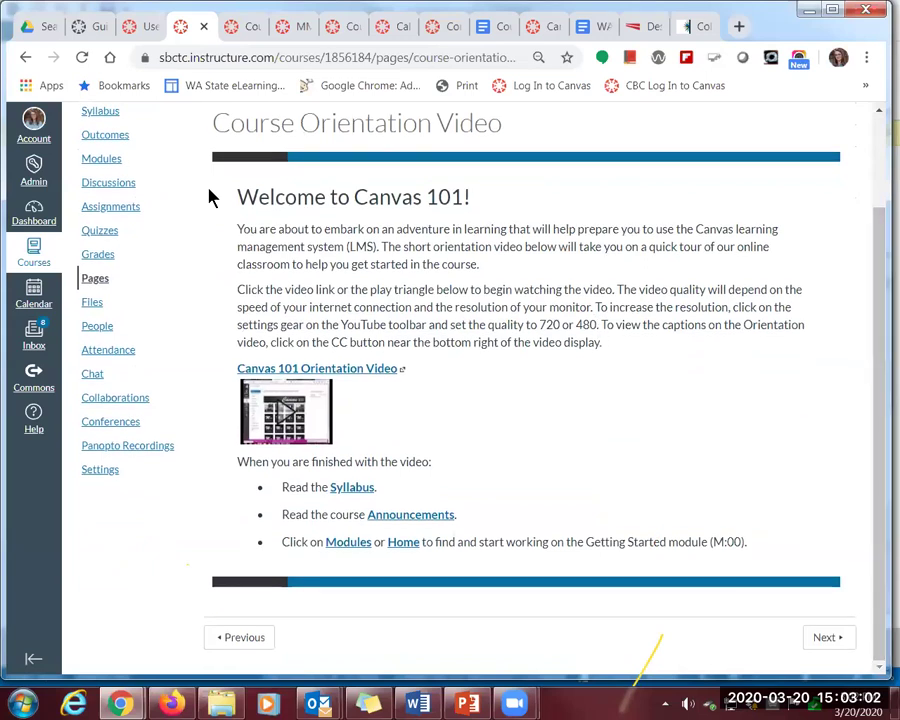
pyautogui.click(825, 638)
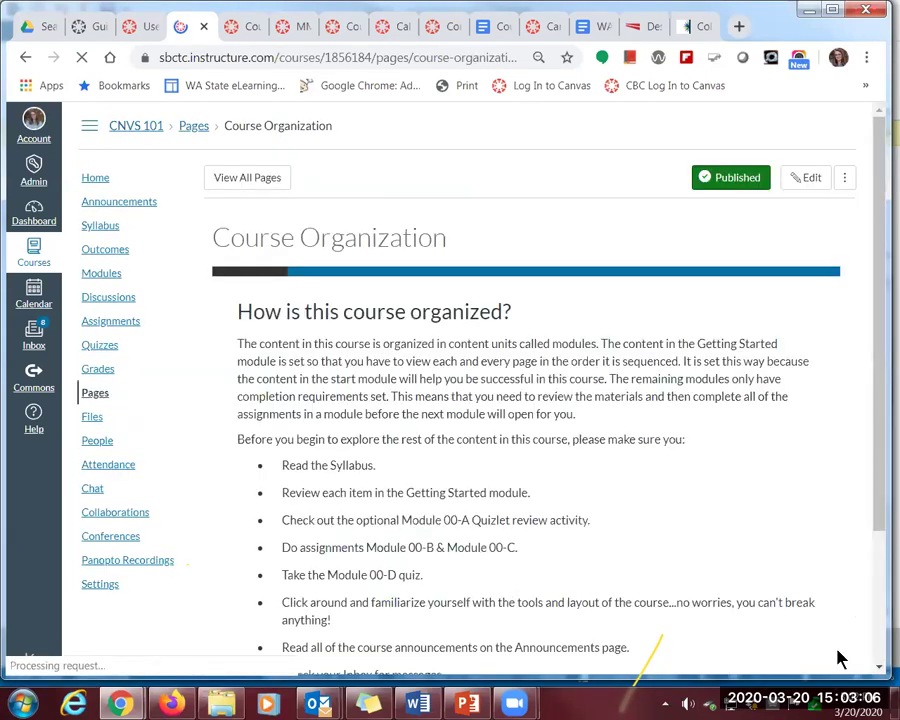
pyautogui.scroll(-3, 875, 388)
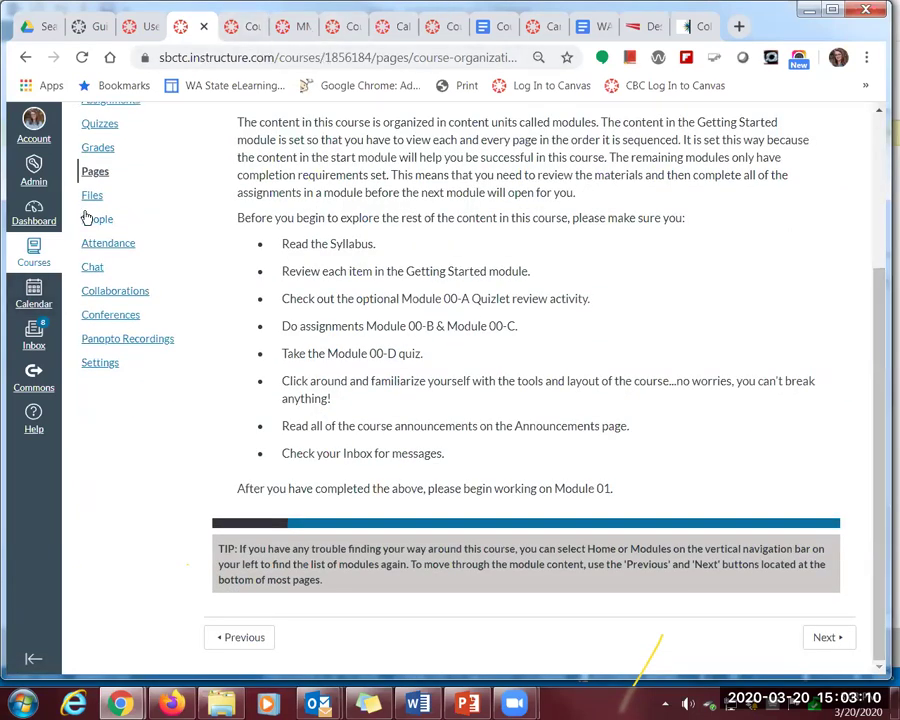
pyautogui.click(878, 253)
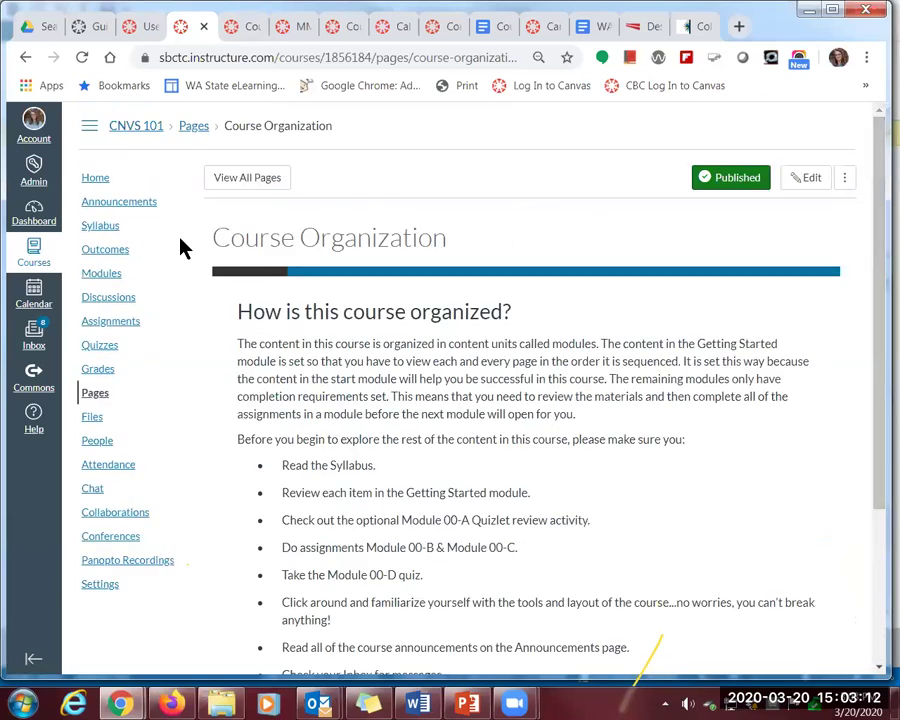
pyautogui.click(97, 276)
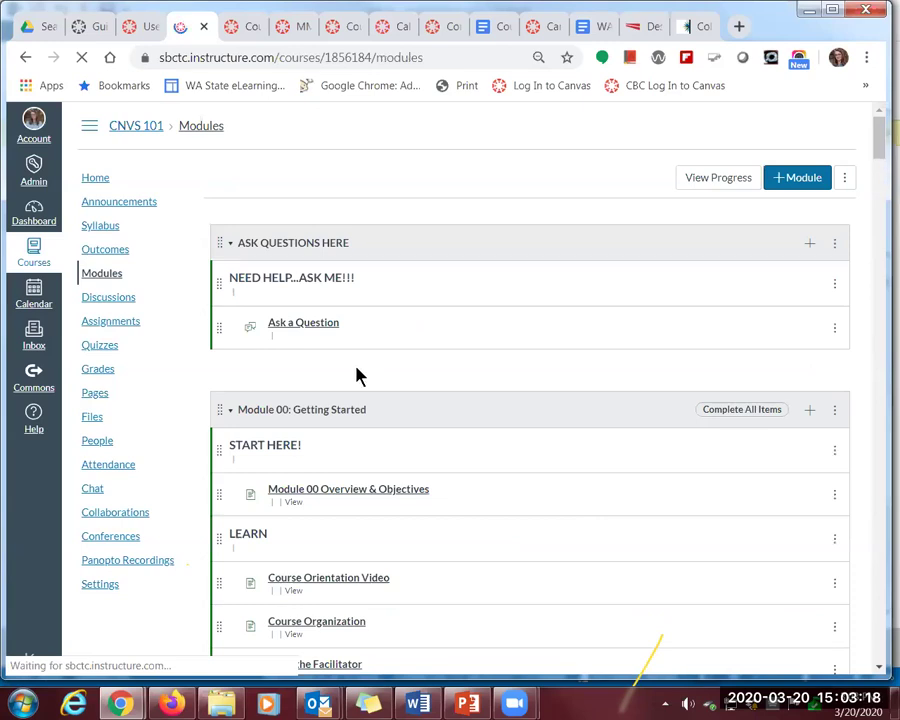
# Open Module 01's "Why do I have a practice course?" page in a new browser tab and review its content
pyautogui.scroll(-2, 380, 366)
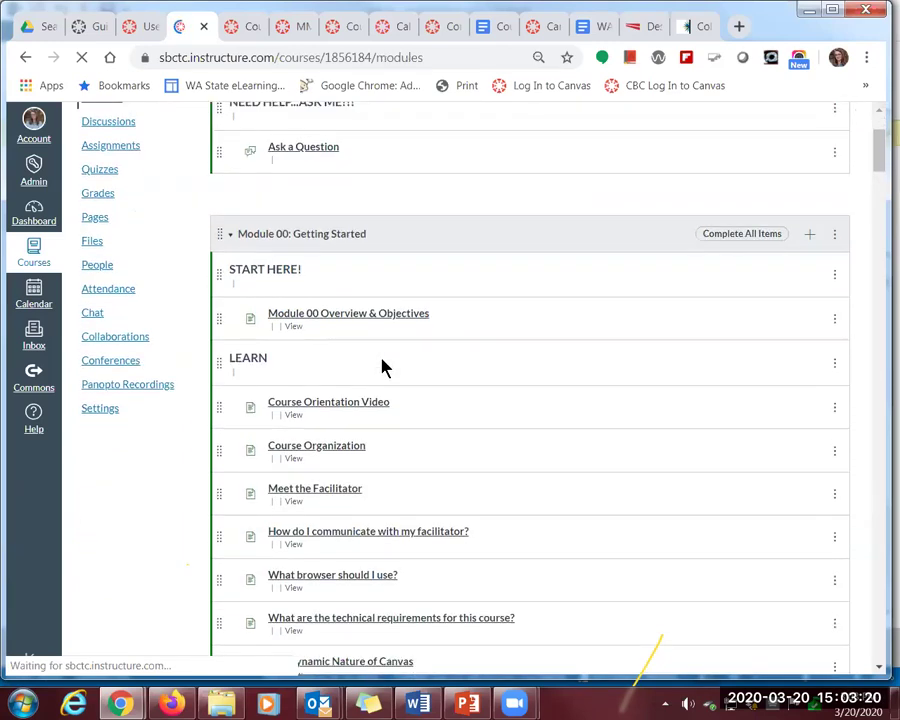
pyautogui.scroll(-2, 280, 203)
pyautogui.scroll(-3, 352, 390)
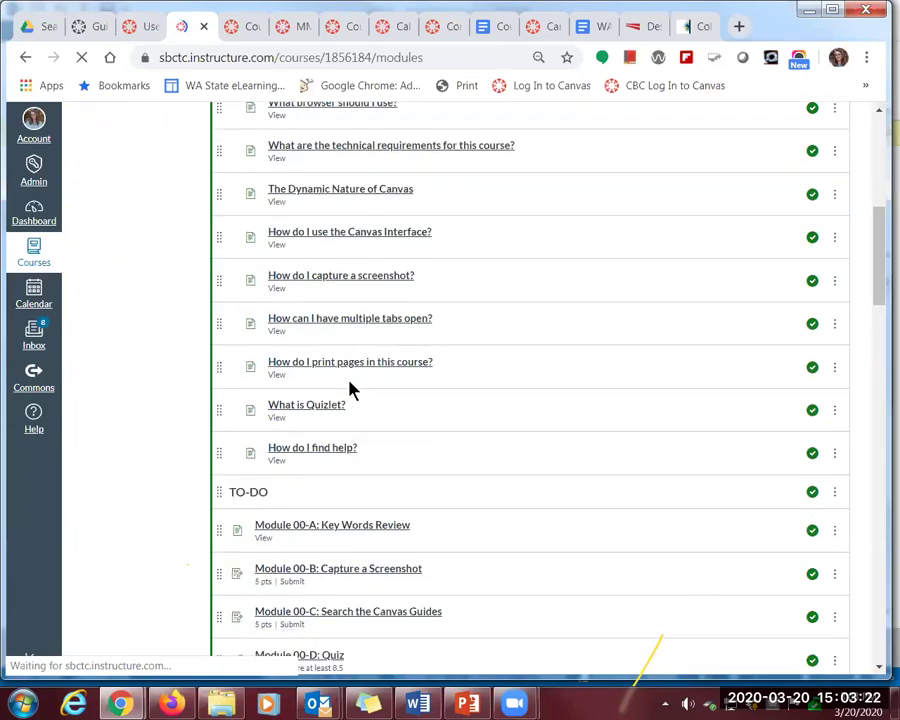
pyautogui.scroll(-3, 350, 390)
pyautogui.click(232, 396)
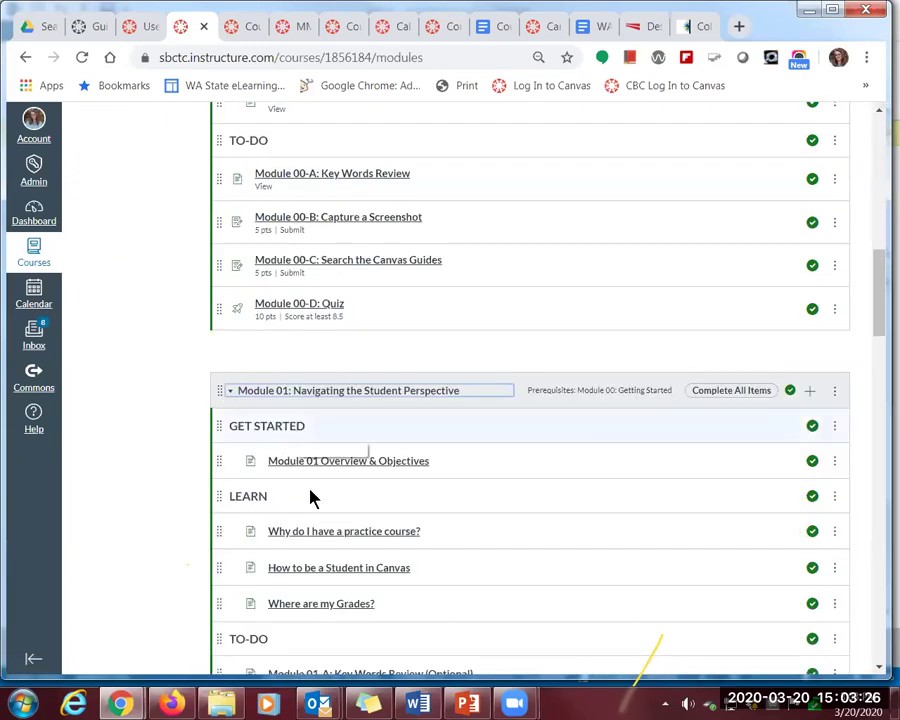
pyautogui.scroll(-2, 310, 494)
pyautogui.scroll(-2, 278, 443)
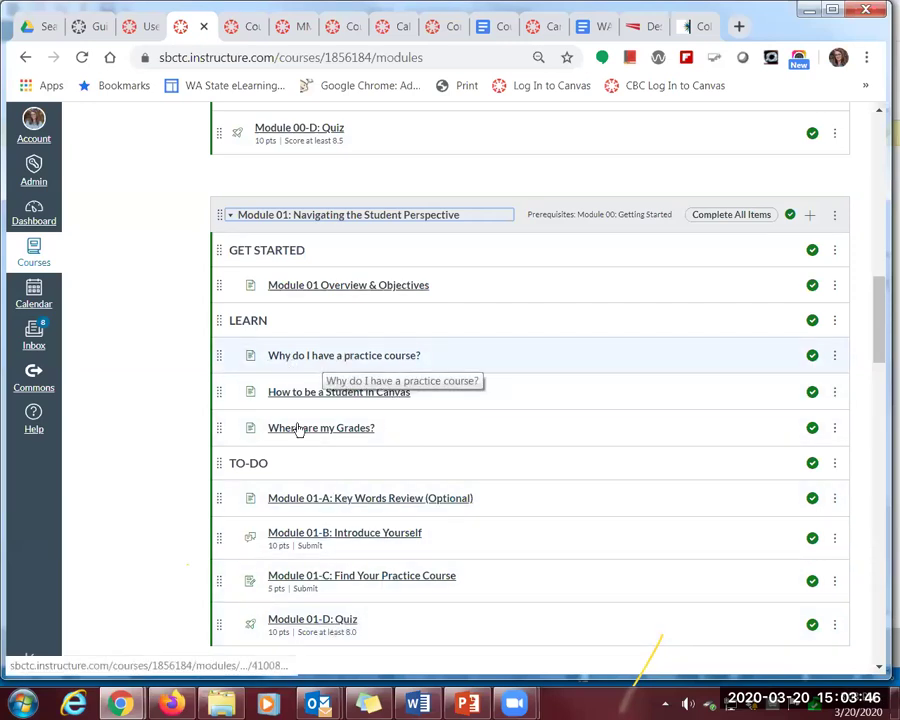
pyautogui.rightClick(325, 356)
pyautogui.click(416, 370)
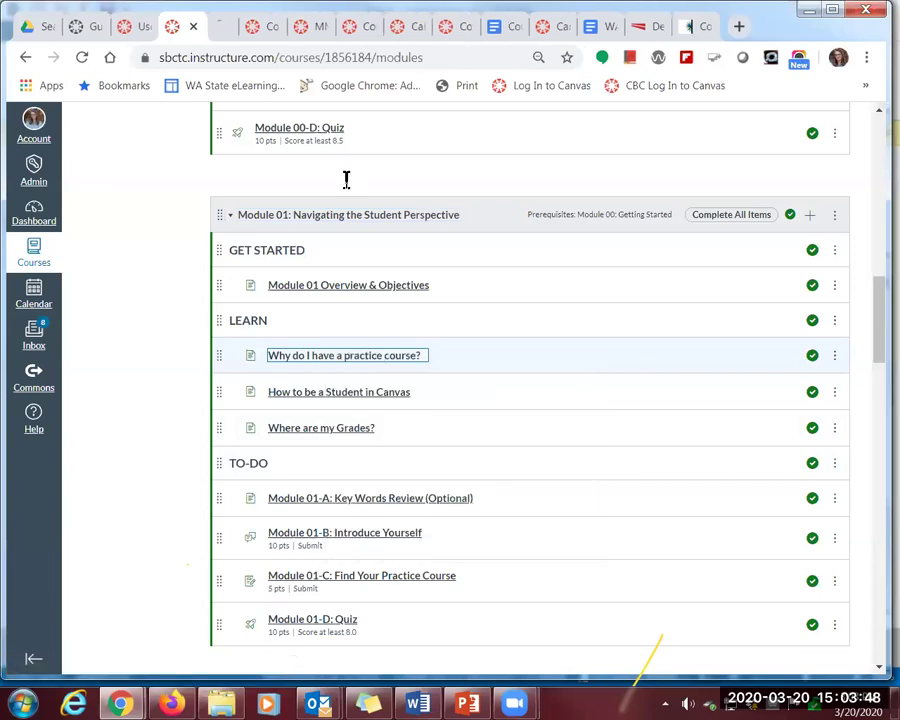
pyautogui.click(236, 30)
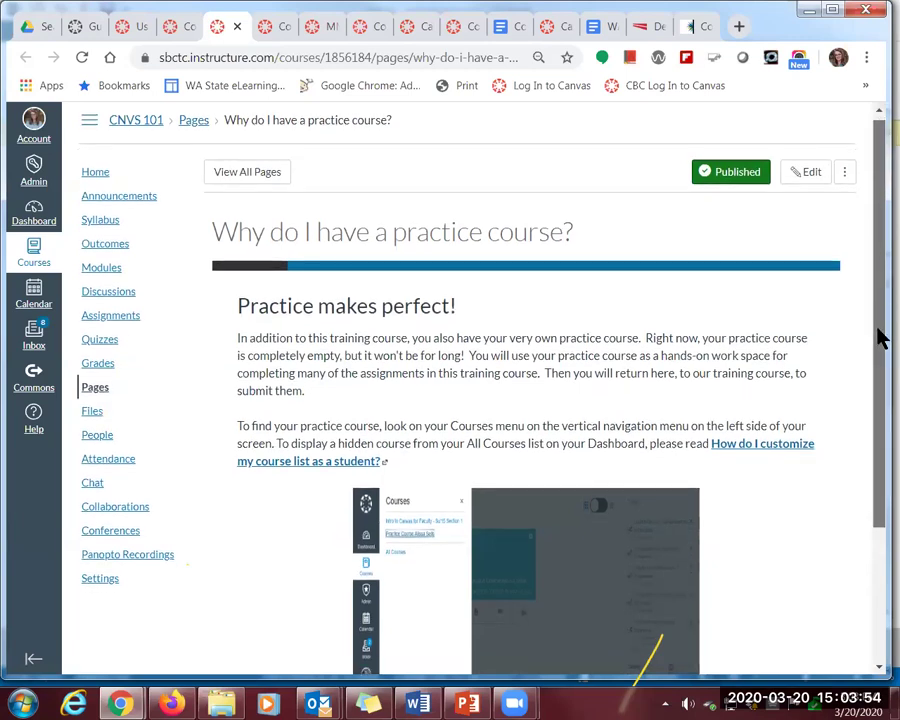
pyautogui.moveTo(878, 279); pyautogui.dragTo(880, 396)
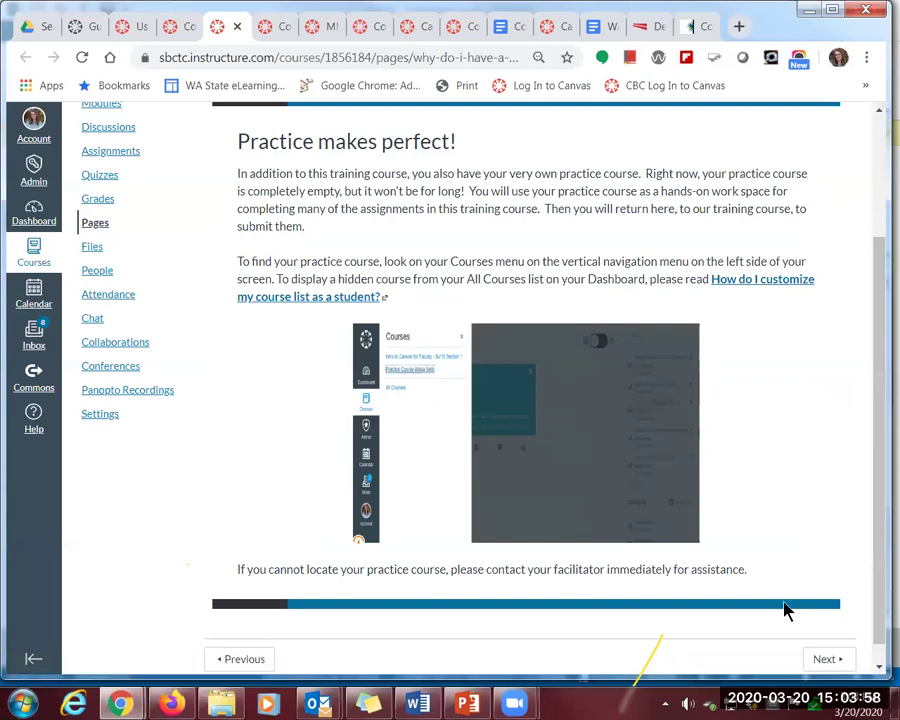
# Advance to the "How to be a Student in Canvas" page and examine its title, introduction, and Watch and Read resource lists
pyautogui.click(839, 667)
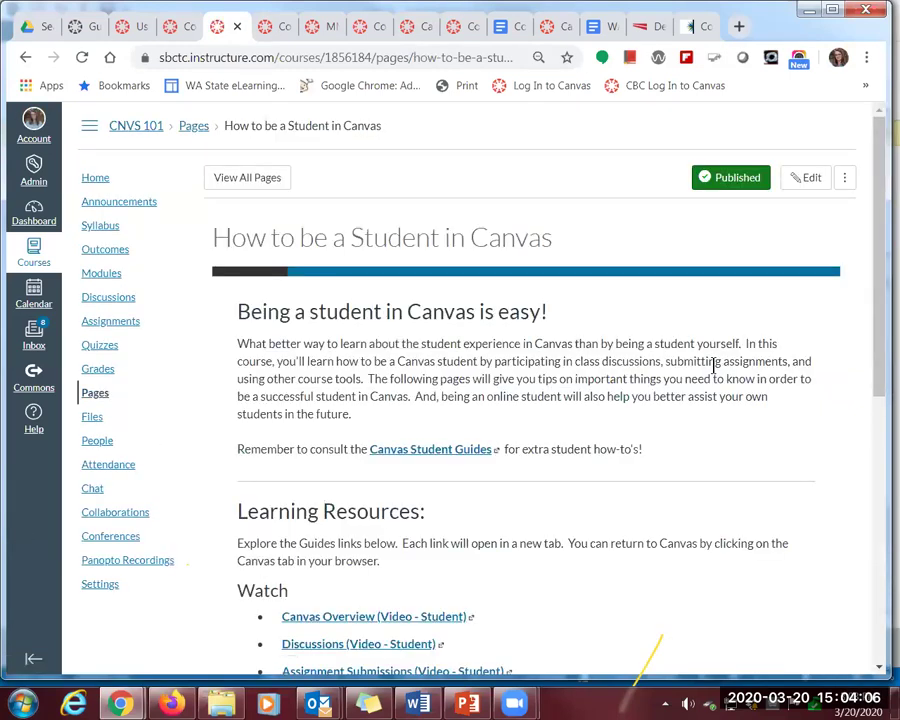
pyautogui.moveTo(209, 240); pyautogui.dragTo(442, 291)
pyautogui.moveTo(237, 311); pyautogui.dragTo(606, 320)
pyautogui.click(376, 375)
pyautogui.moveTo(236, 316); pyautogui.dragTo(675, 462)
pyautogui.scroll(-3, 596, 529)
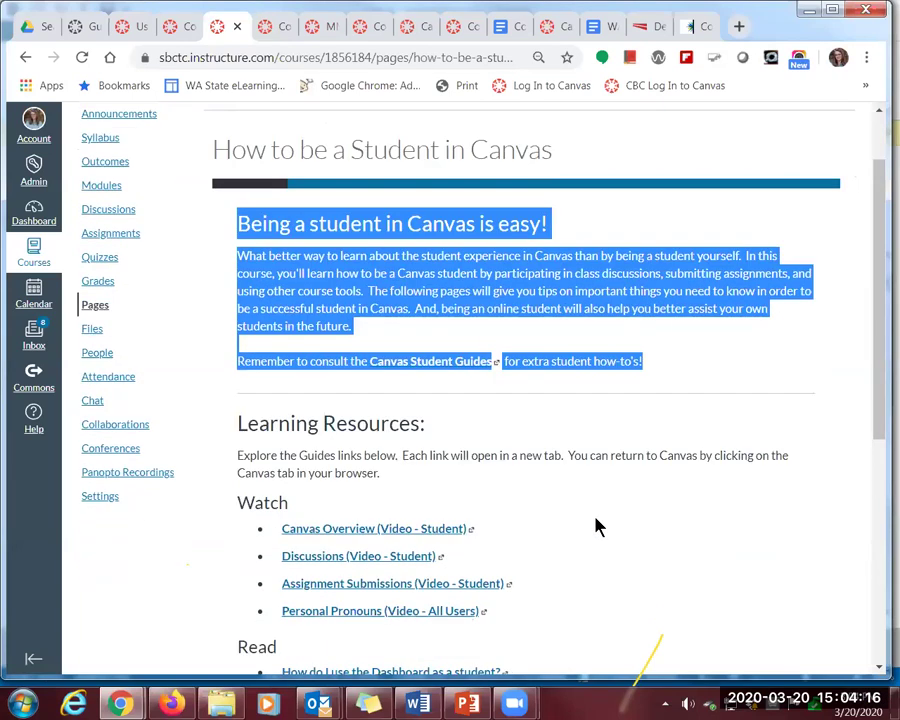
pyautogui.moveTo(238, 248); pyautogui.dragTo(595, 518)
pyautogui.scroll(-2, 549, 512)
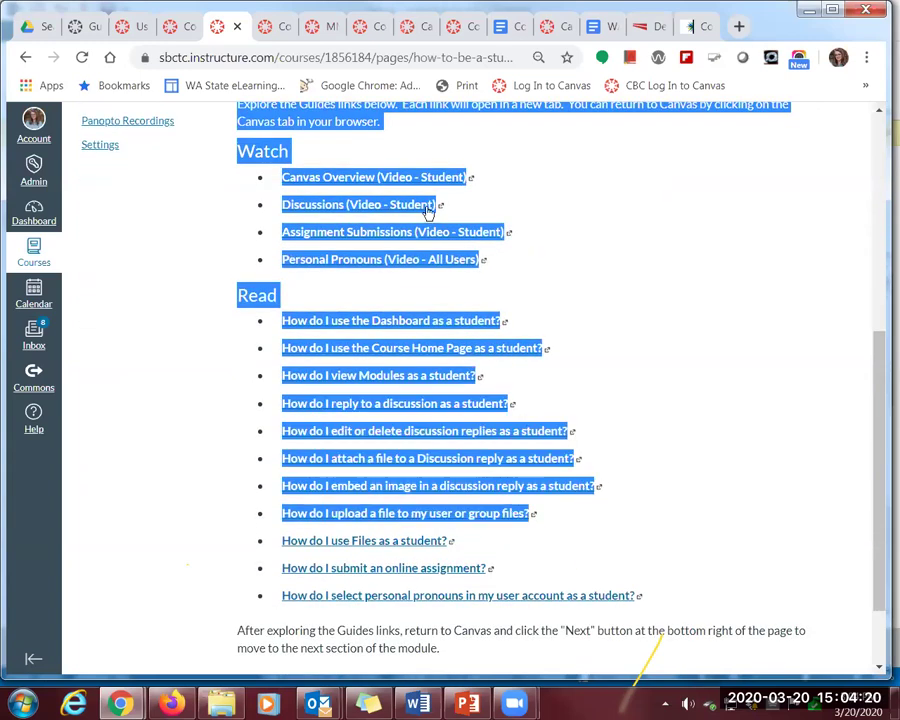
pyautogui.scroll(-1, 591, 400)
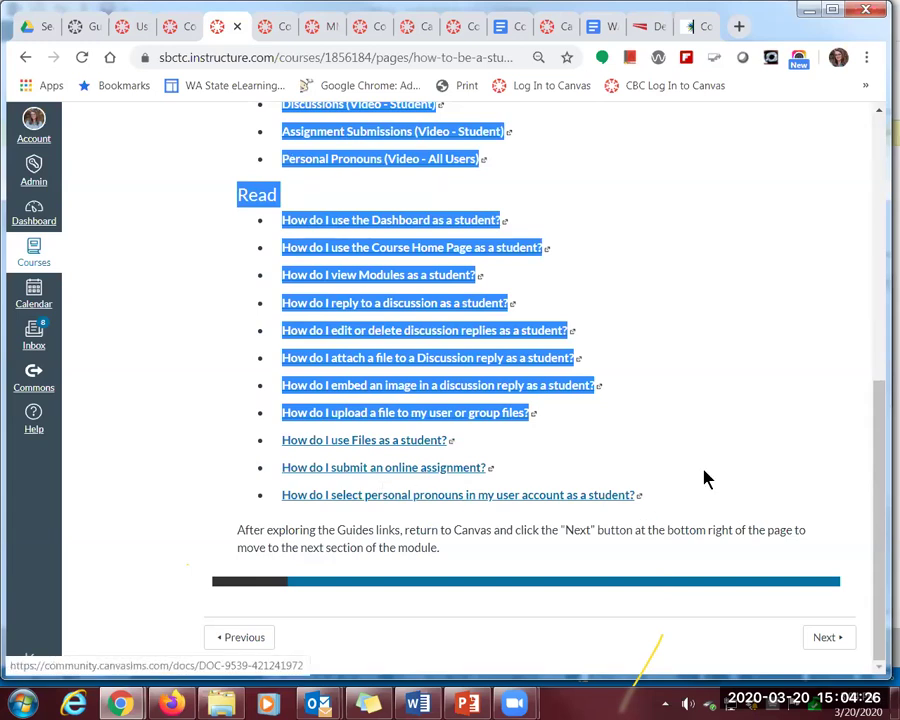
# Advance to the "Where are my Grades?" page, close it, and return to the Canvas 101 Demo course's module list
pyautogui.click(829, 650)
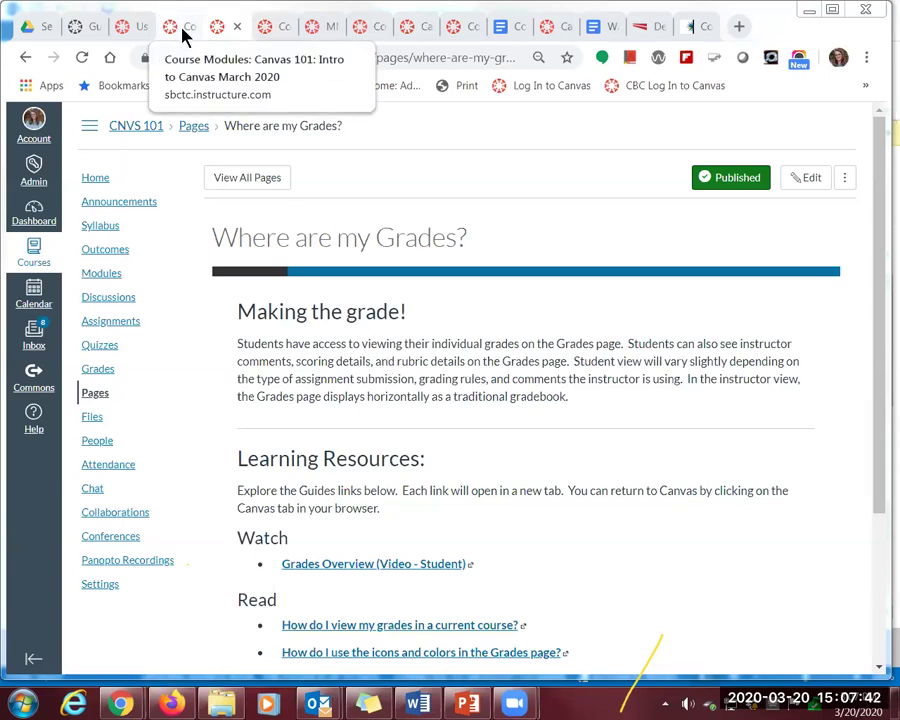
pyautogui.click(237, 27)
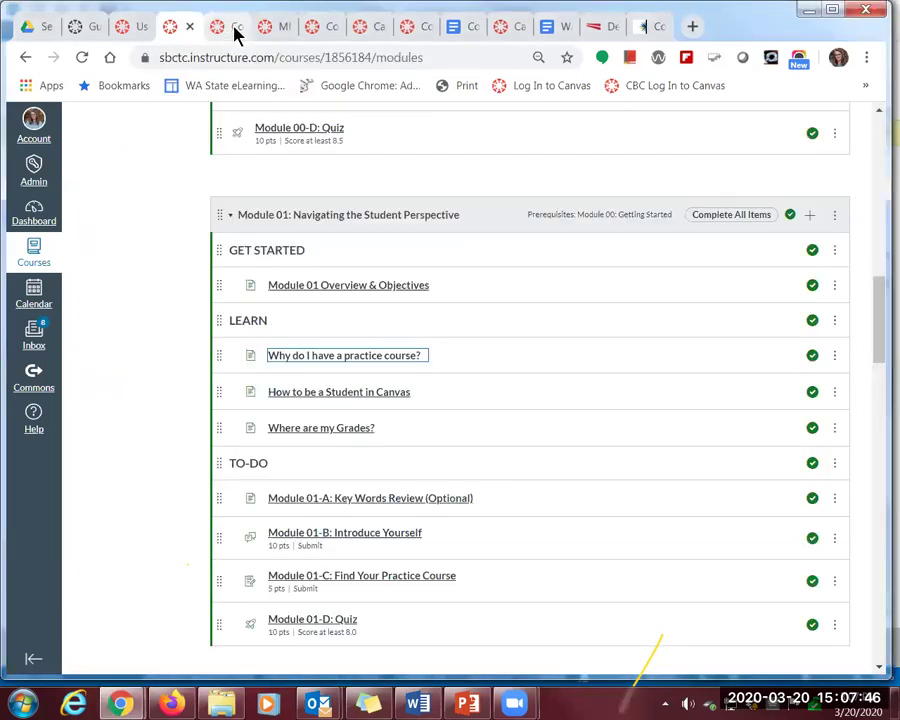
pyautogui.click(237, 33)
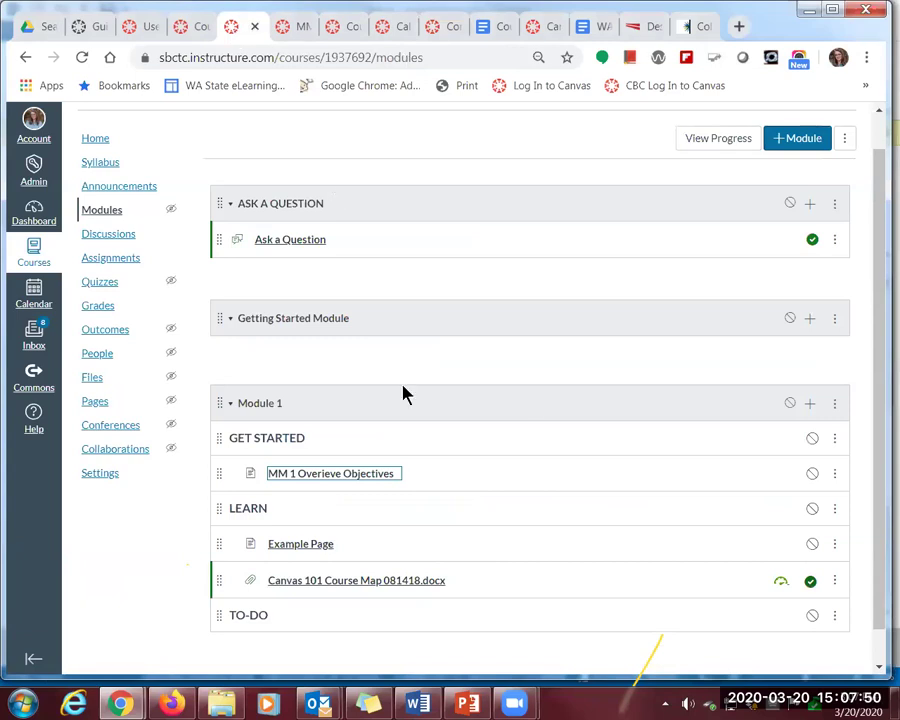
pyautogui.click(335, 364)
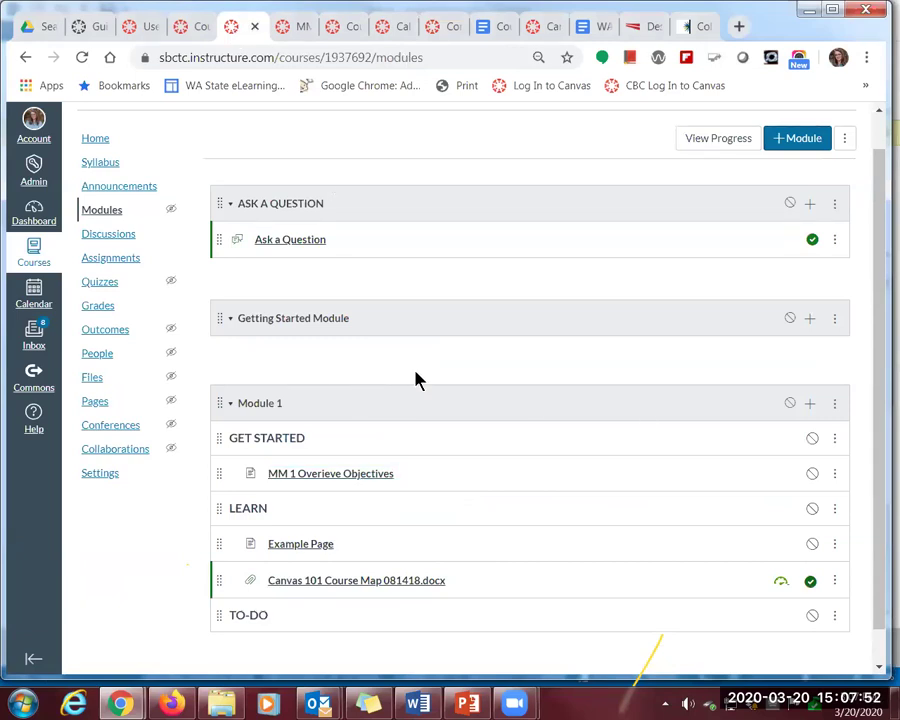
# Add the existing Example Assignment to Module 1 with its indentation set to Indent 1 Level
pyautogui.click(810, 404)
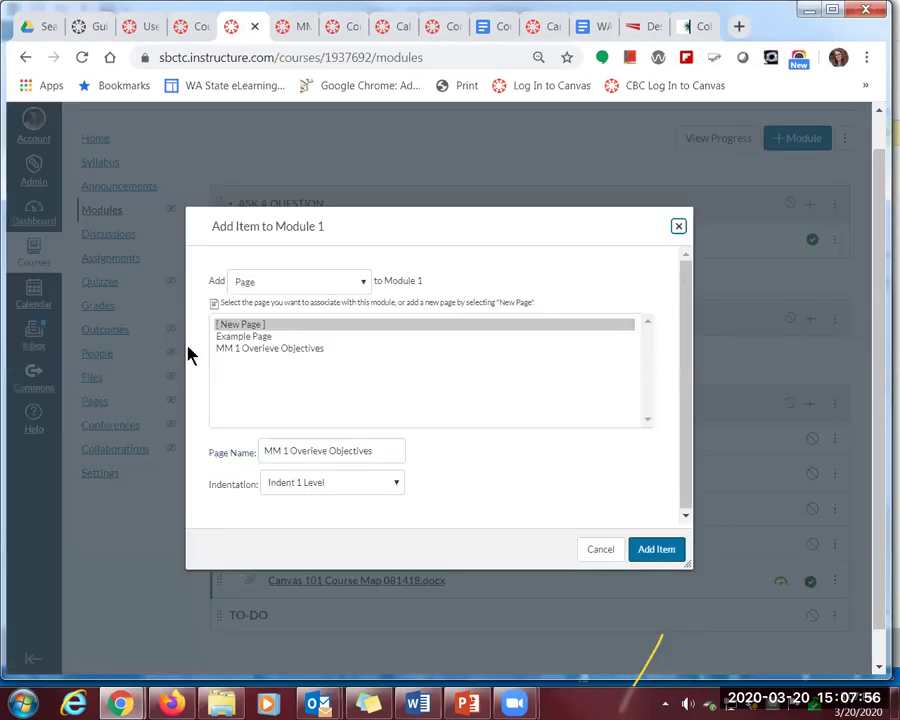
pyautogui.click(366, 284)
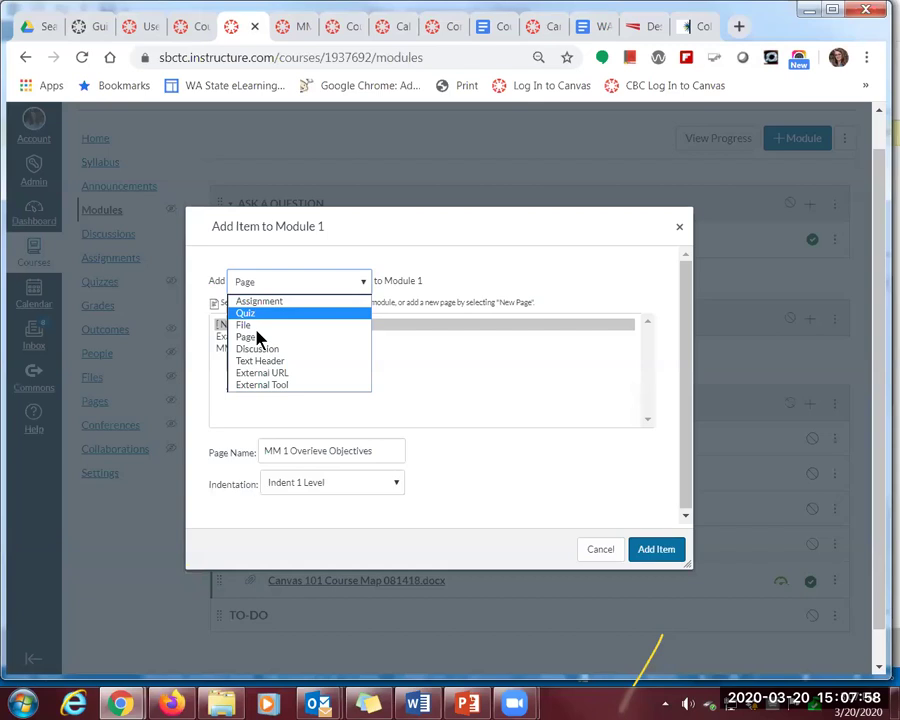
pyautogui.click(262, 301)
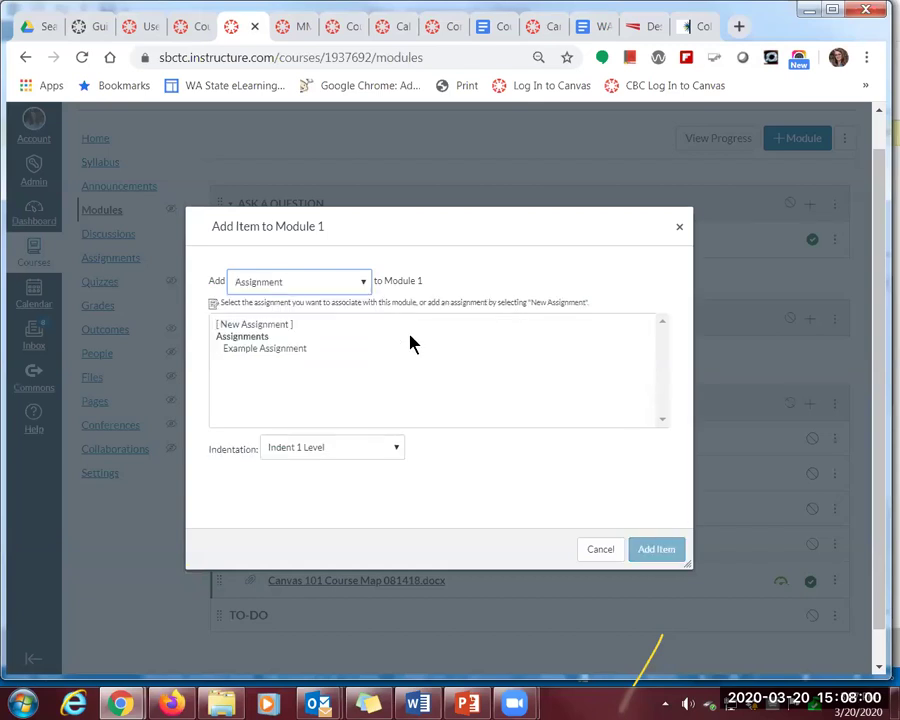
pyautogui.click(268, 354)
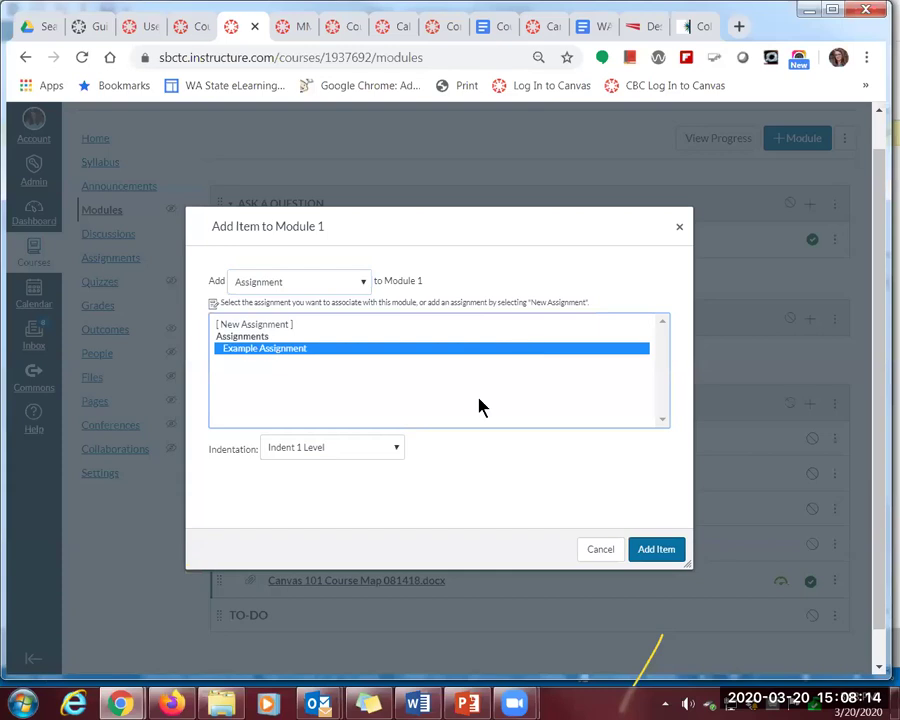
pyautogui.click(390, 452)
pyautogui.click(312, 478)
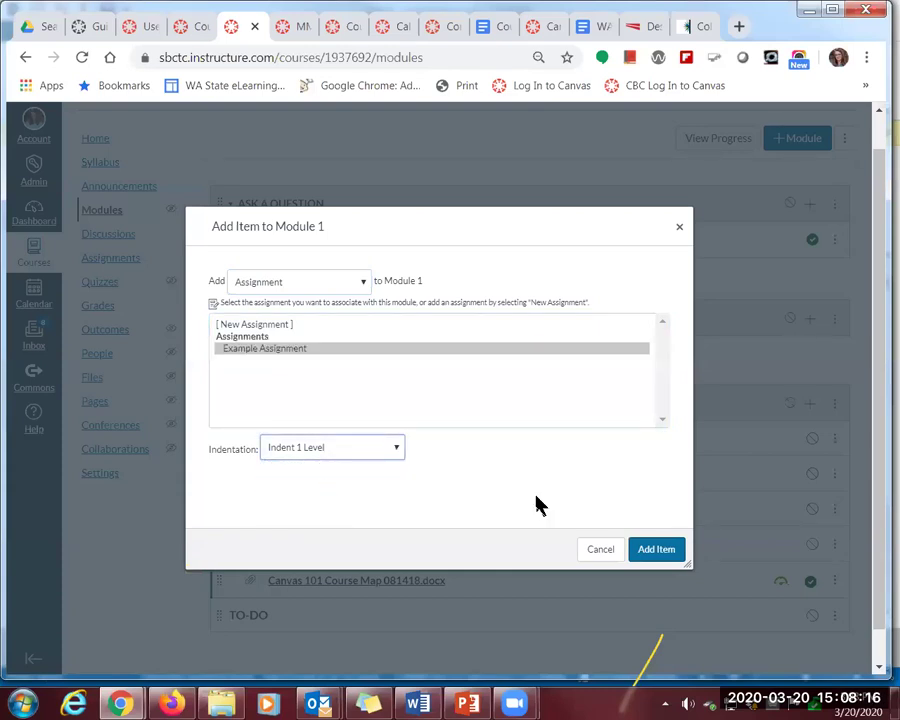
pyautogui.click(657, 550)
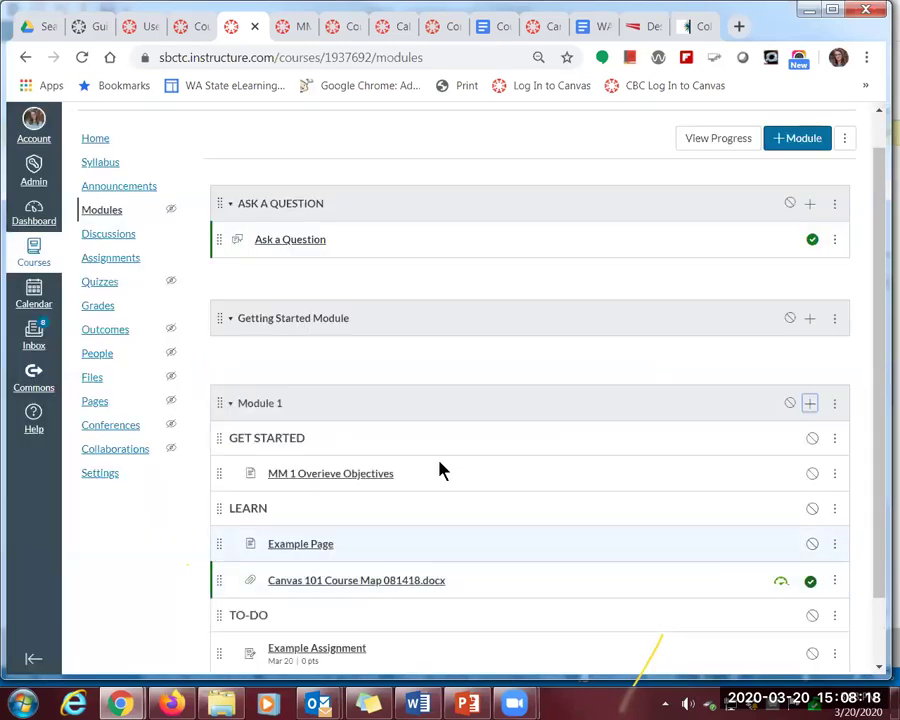
# Open Example Assignment from Module 1's TO-DO section in a new browser tab and start editing it
pyautogui.scroll(-1, 445, 441)
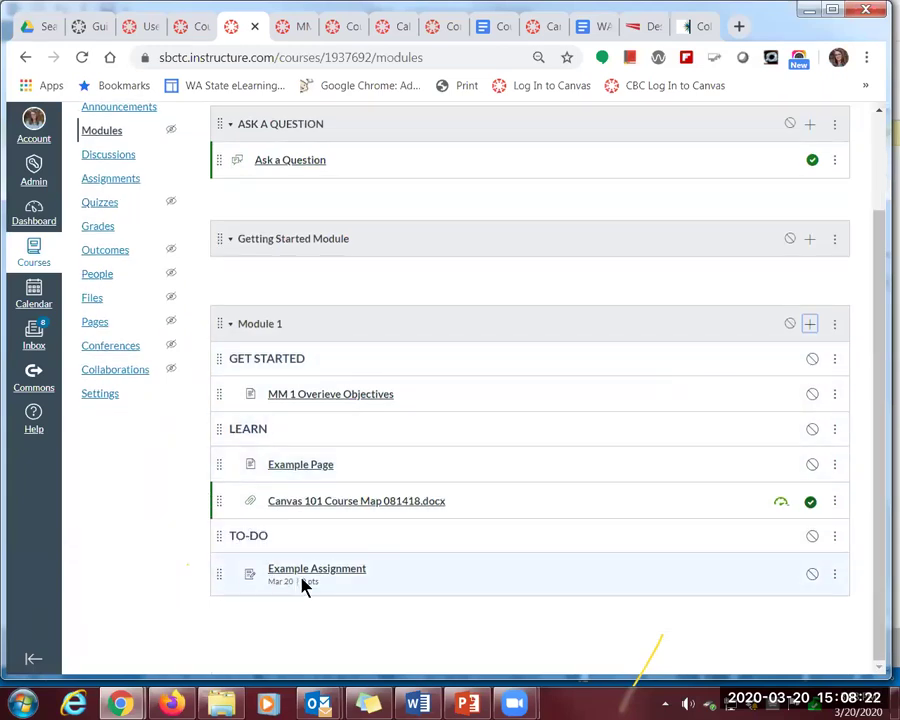
pyautogui.rightClick(330, 567)
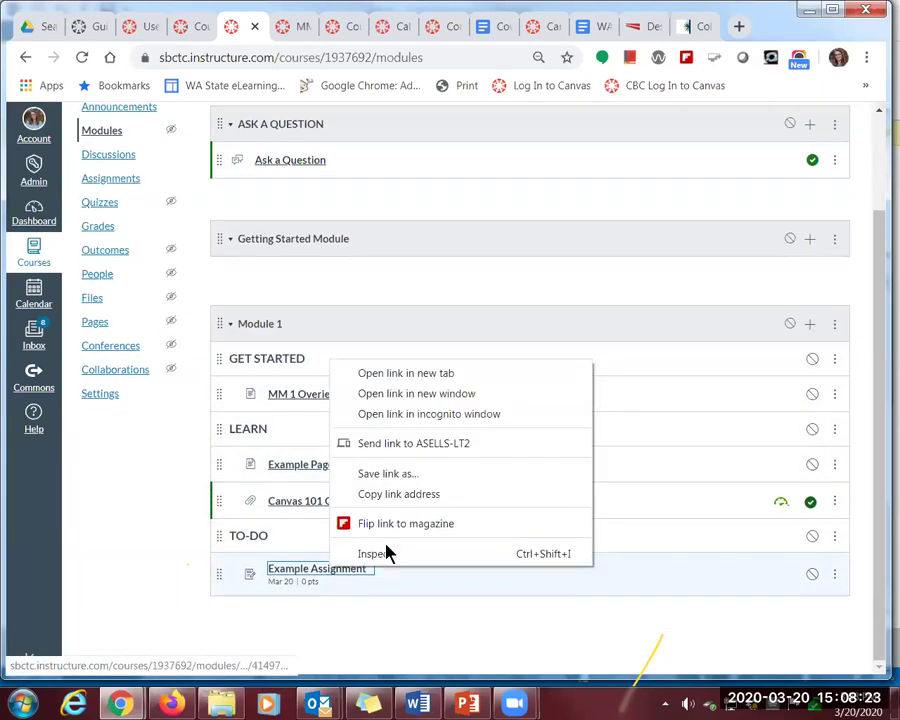
pyautogui.click(415, 375)
pyautogui.click(277, 30)
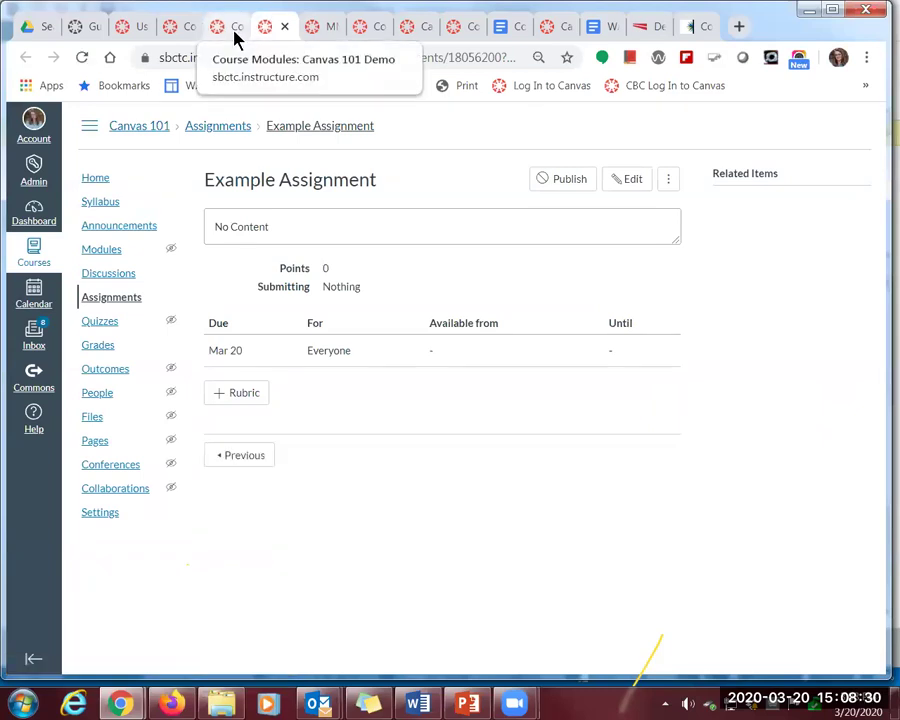
pyautogui.click(632, 179)
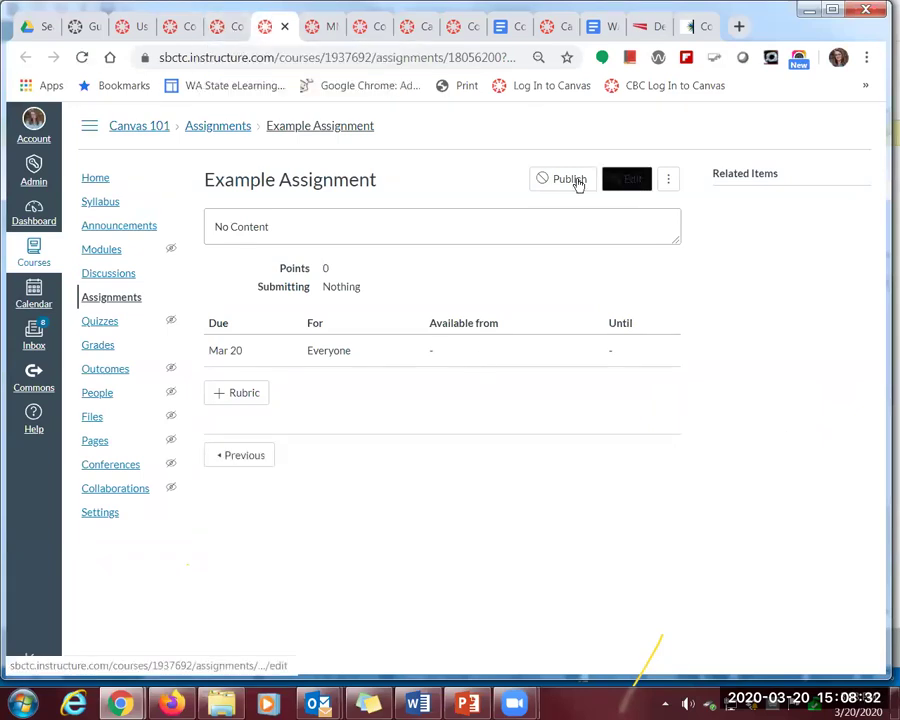
pyautogui.click(630, 183)
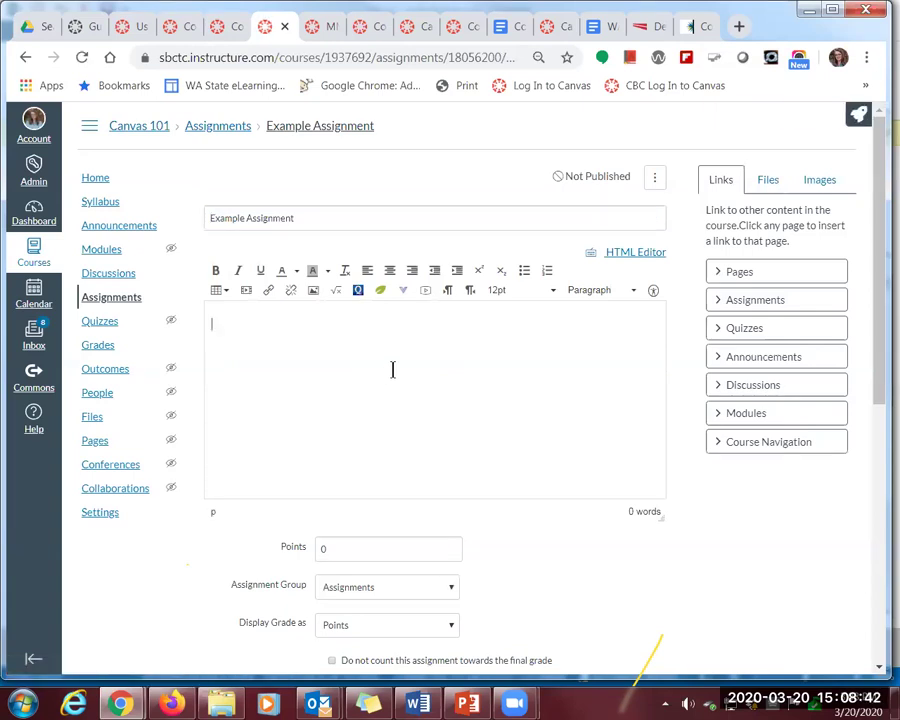
# Enter "Purpose", "Task" and "Criteria for Success" on separate lines in the assignment description
pyautogui.write('Purpose')
pyautogui.press('Return')
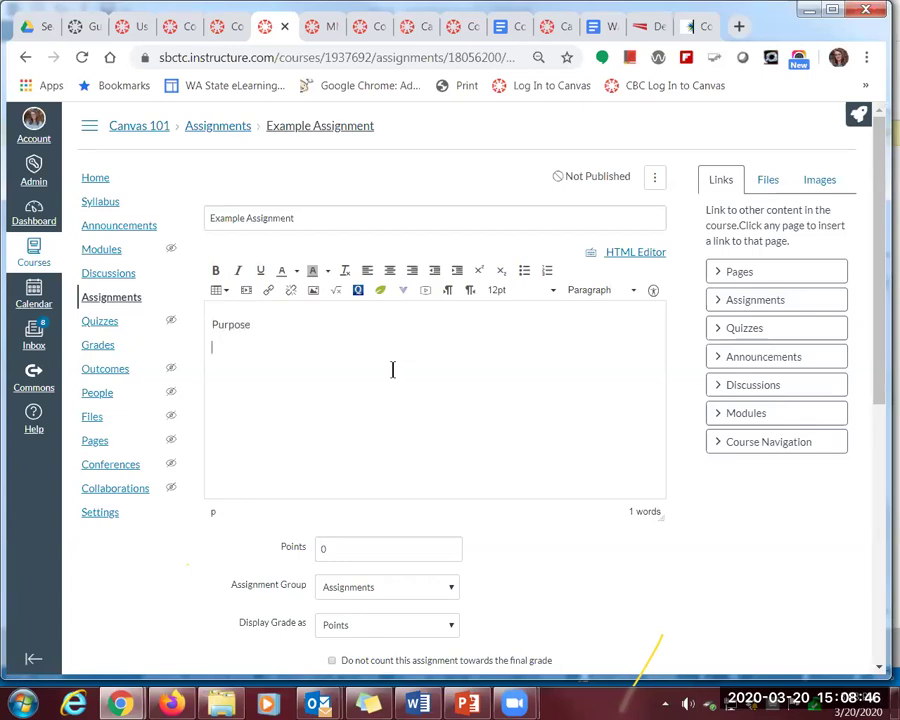
pyautogui.write('Task ')
pyautogui.write('Cr')
pyautogui.write('iteria for')
pyautogui.write(' Success')
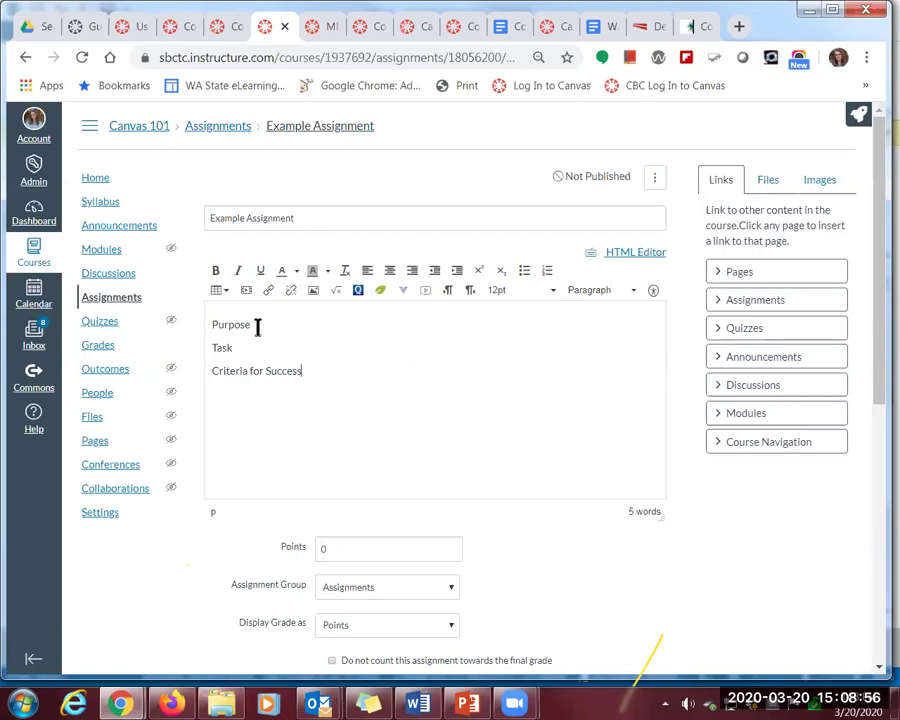
# Format the Purpose, Task and Criteria for Success lines as Header 2
pyautogui.moveTo(257, 327); pyautogui.dragTo(208, 324)
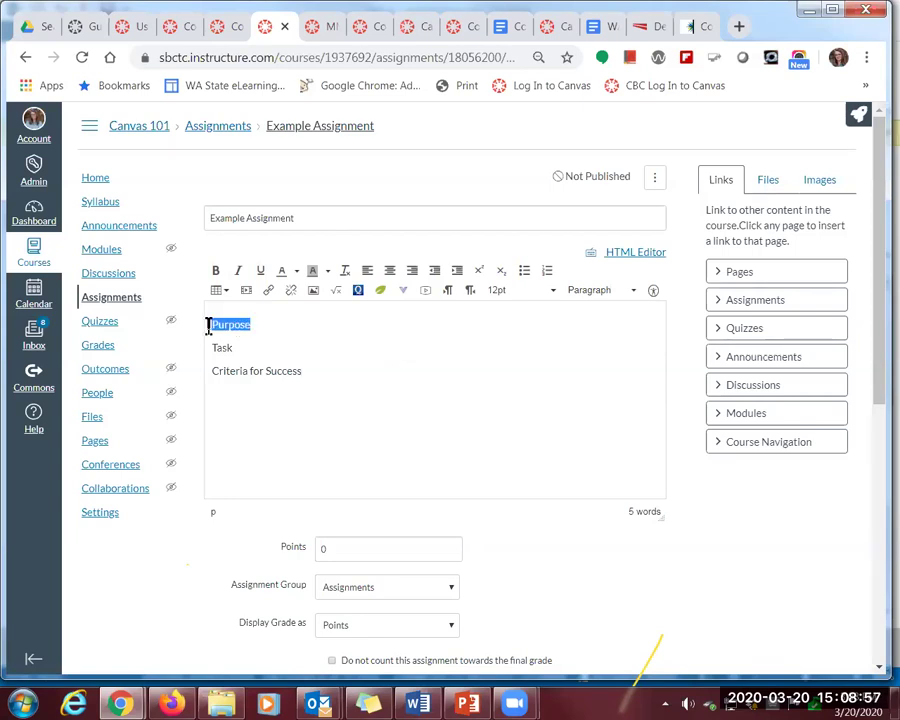
pyautogui.click(637, 292)
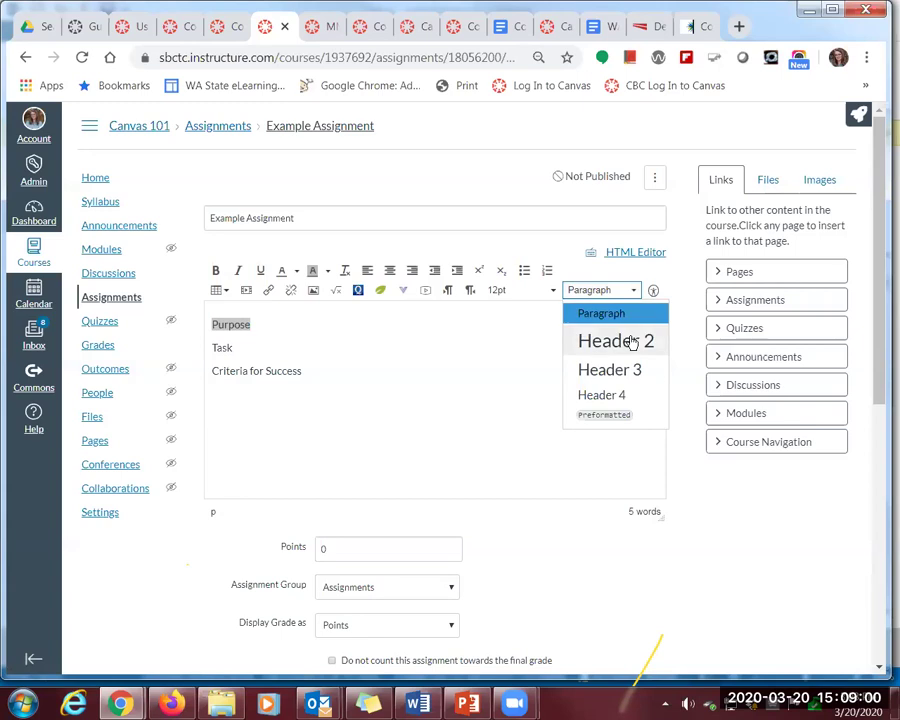
pyautogui.click(632, 341)
pyautogui.moveTo(233, 356); pyautogui.dragTo(207, 357)
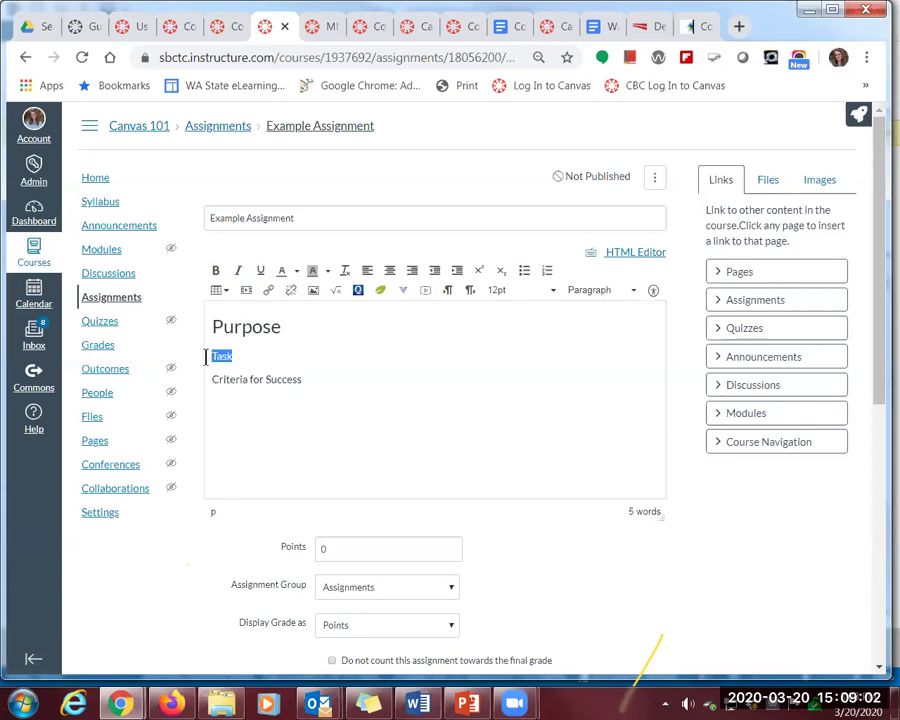
pyautogui.click(637, 292)
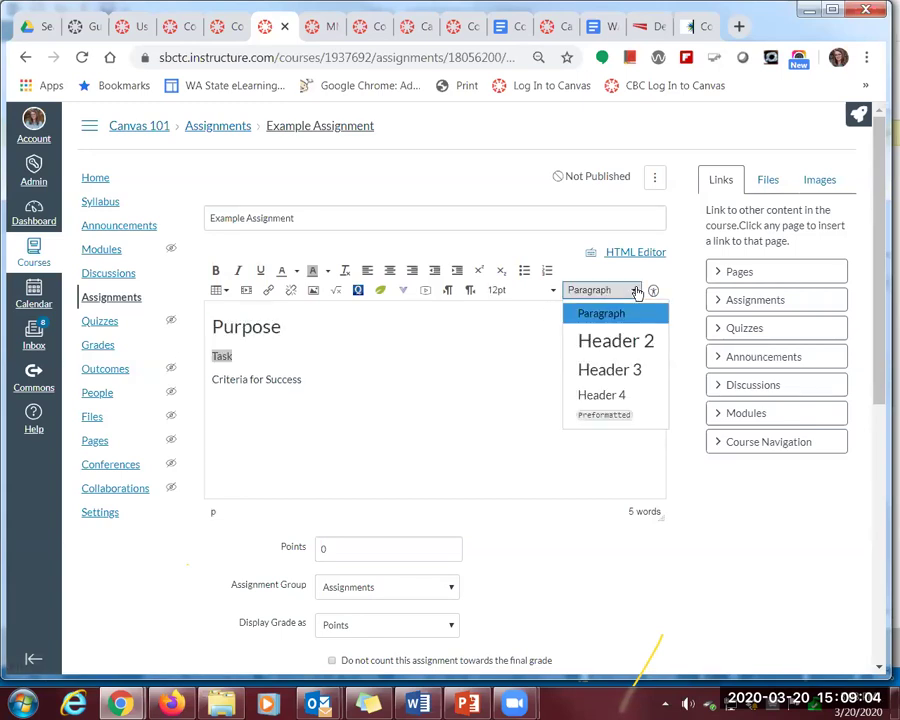
pyautogui.click(632, 341)
pyautogui.click(339, 416)
pyautogui.moveTo(315, 385); pyautogui.dragTo(207, 390)
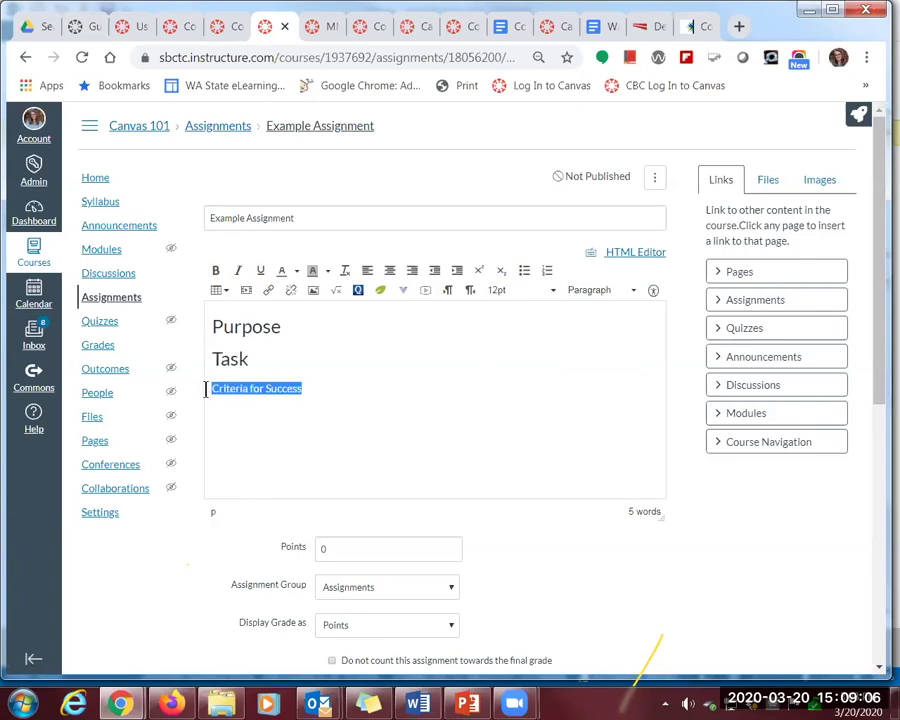
pyautogui.click(635, 291)
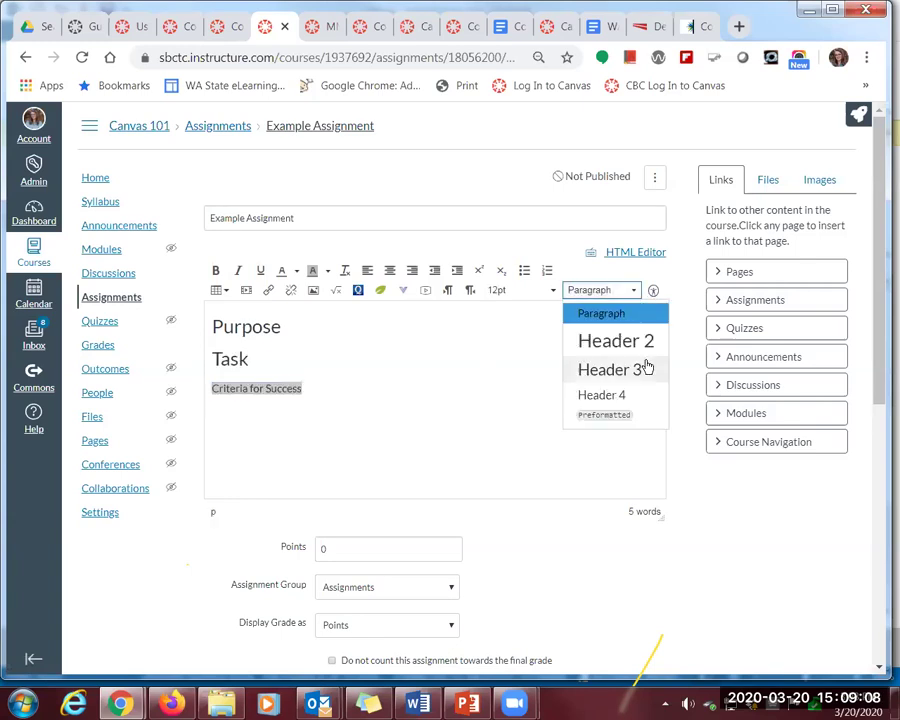
pyautogui.click(646, 343)
pyautogui.click(296, 324)
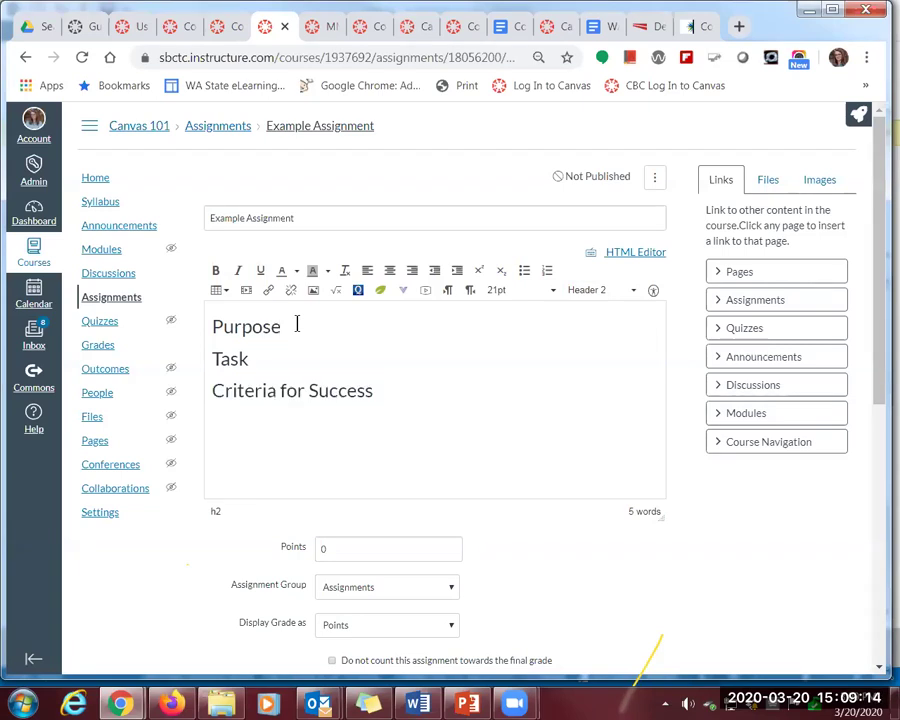
# Enter the placeholder "aasdfsdfds" under Purpose and the placeholder lines "asdfdsfds", "sdfdsfdsf" and "sadfdsdsf" under Task
pyautogui.press('Return')
pyautogui.write('aasdfsdfds')
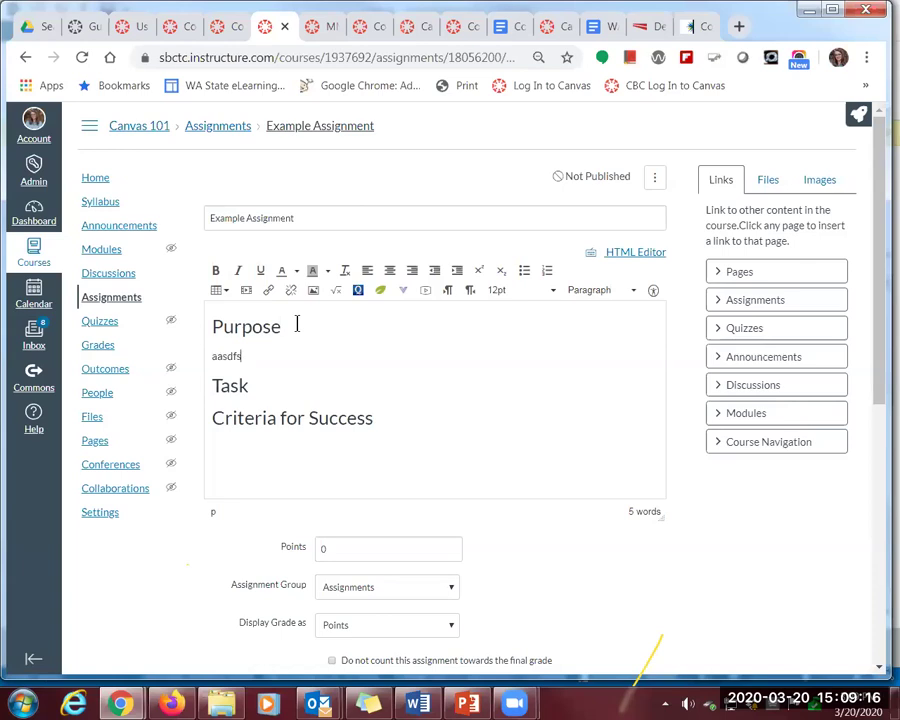
pyautogui.click(256, 384)
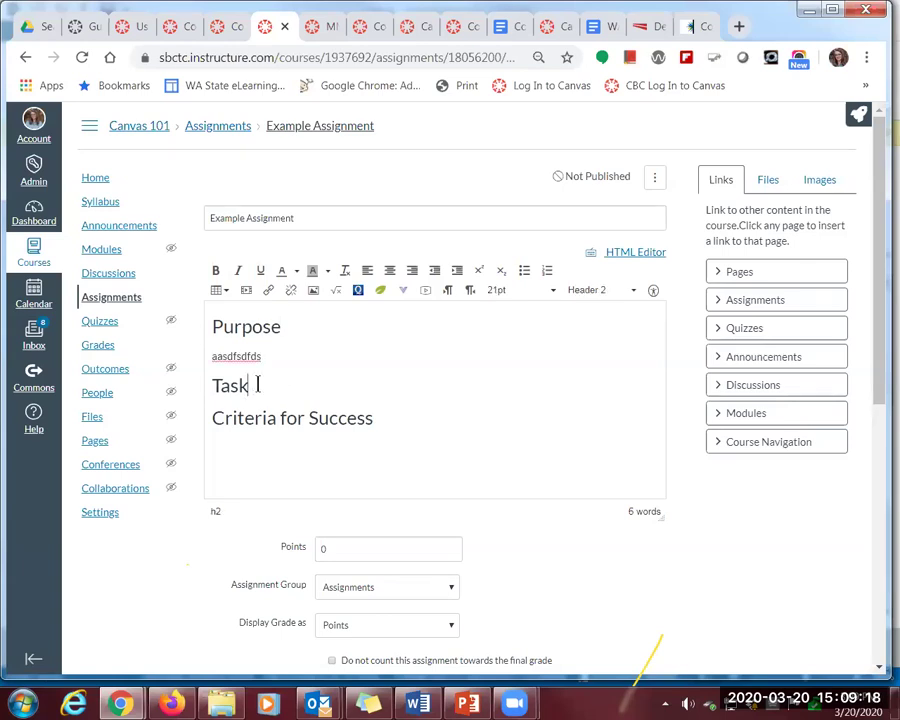
pyautogui.press('Return')
pyautogui.write('asdfsdfds')
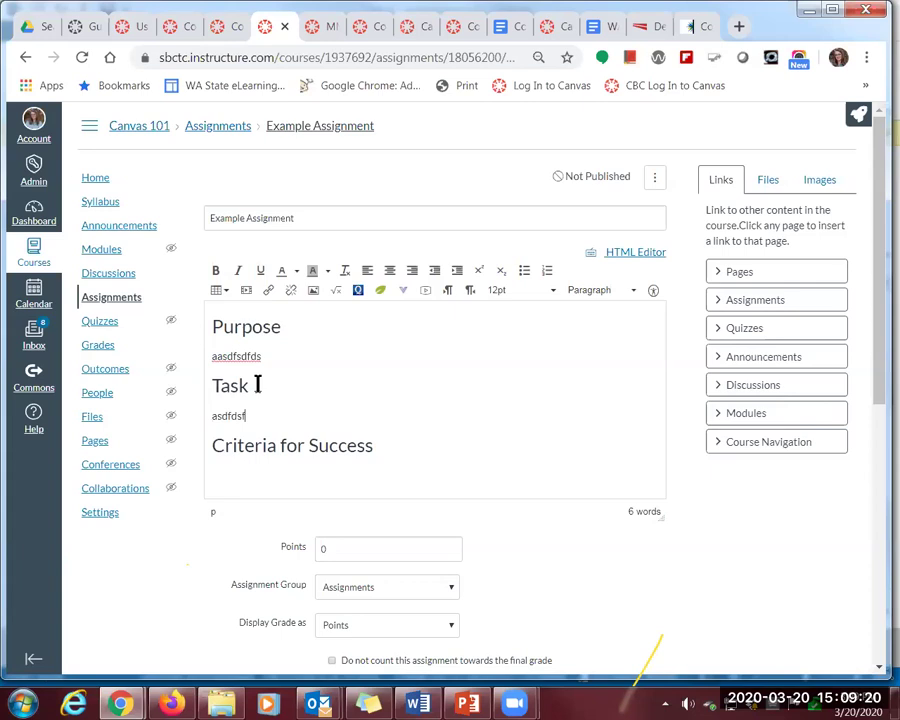
pyautogui.press('Return')
pyautogui.write('sadfdsdsf')
pyautogui.press('Return')
pyautogui.write('sadfdsdsf')
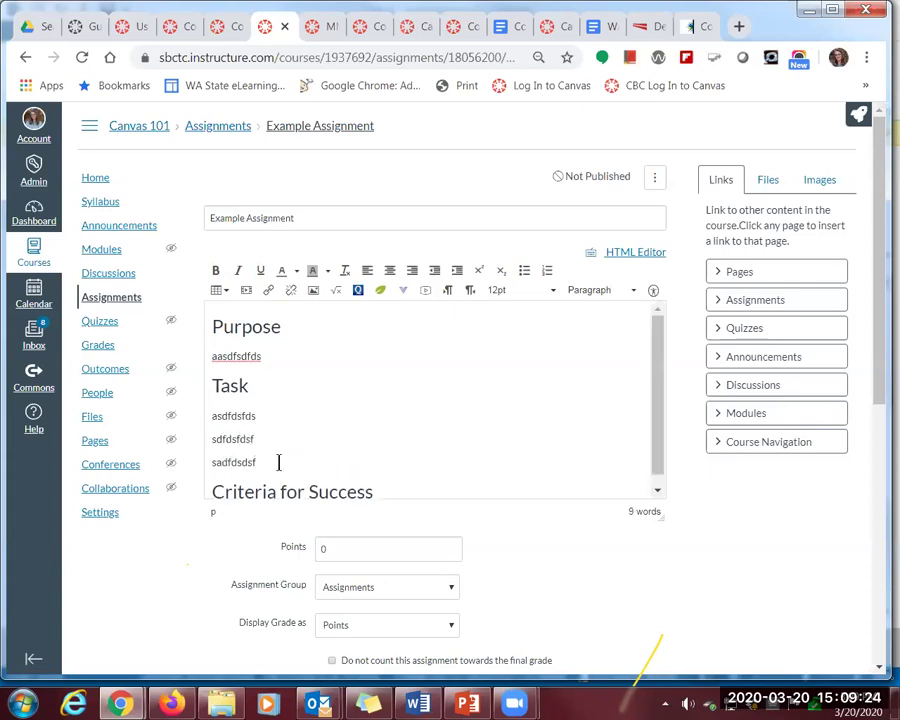
# Format the three placeholder lines under Task as a bulleted list
pyautogui.moveTo(257, 462); pyautogui.dragTo(211, 415)
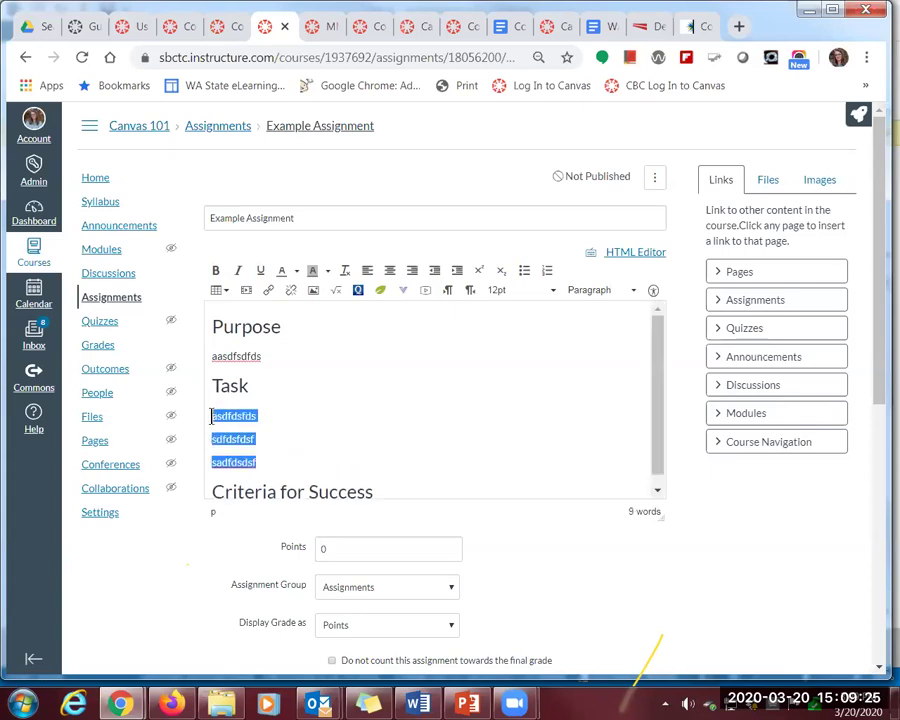
pyautogui.click(525, 271)
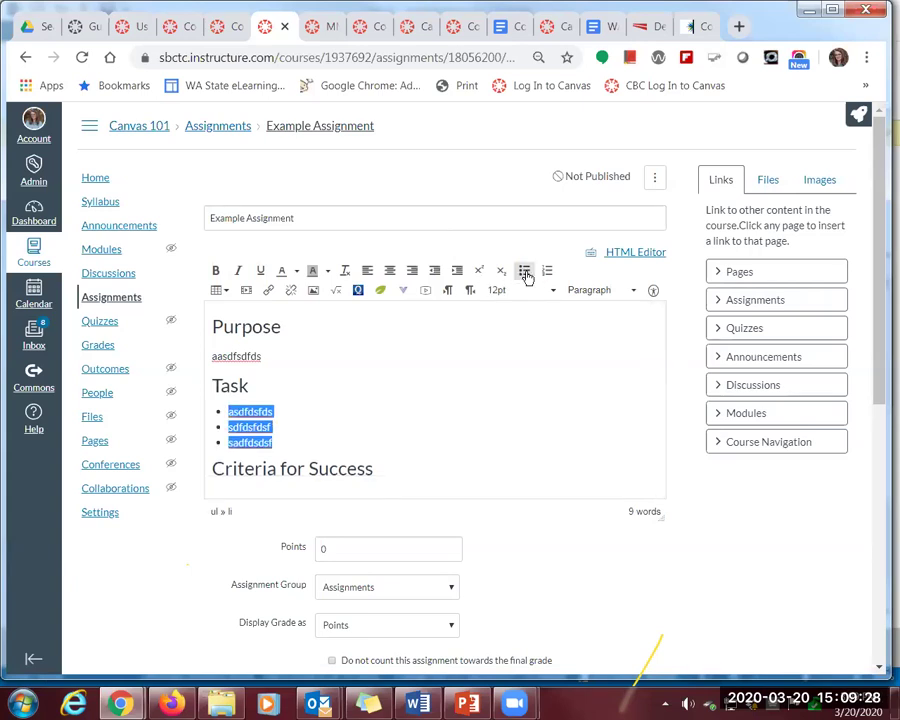
pyautogui.click(313, 443)
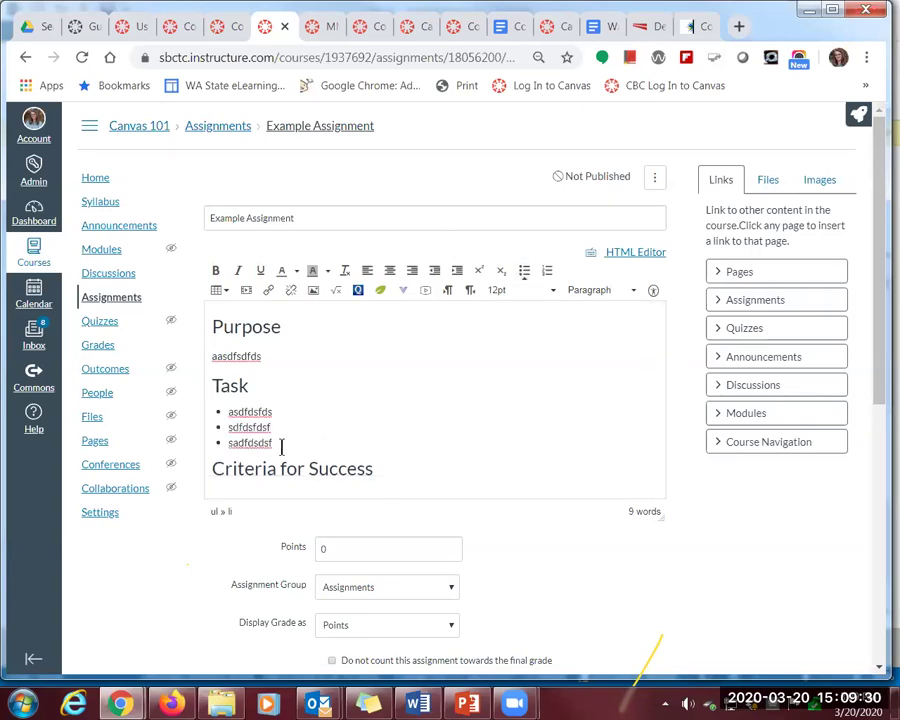
# Enter the placeholder lines "saasdasd", "sadasda" and "dfsdfsadgf" under Criteria for Success
pyautogui.scroll(-2, 283, 455)
pyautogui.click(380, 294)
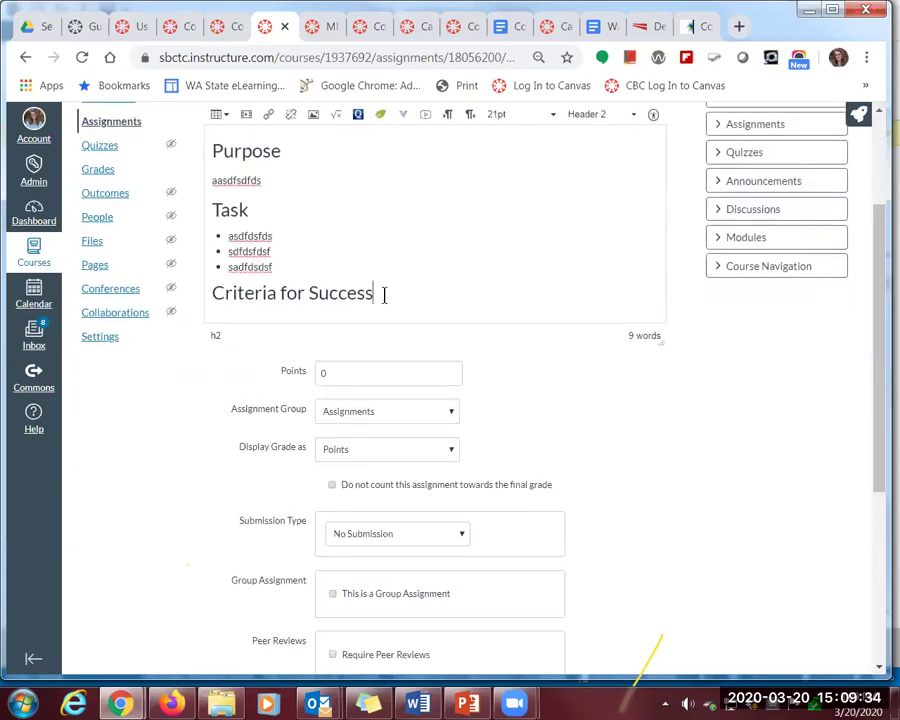
pyautogui.press('Return')
pyautogui.write('saasdasd')
pyautogui.press('Return')
pyautogui.write('sadasda')
pyautogui.press('Return')
pyautogui.write('ASDSAD')
pyautogui.press('BackSpace')
pyautogui.press('BackSpace')
pyautogui.press('BackSpace')
pyautogui.press('BackSpace')
pyautogui.write('dfsdfsadgf')
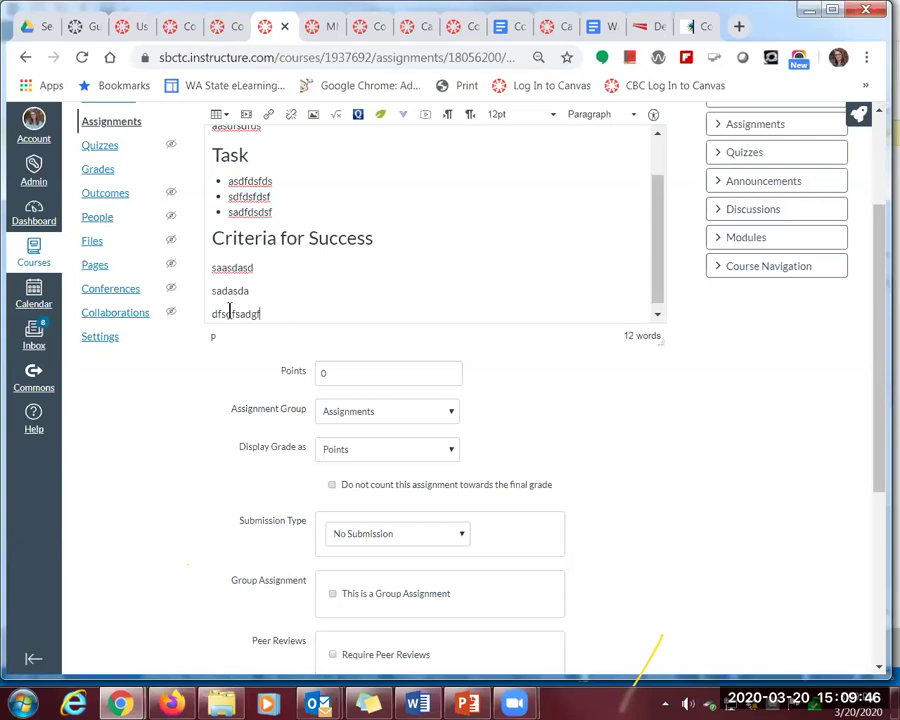
# Format the three placeholder lines under Criteria for Success as a bulleted list
pyautogui.moveTo(262, 313); pyautogui.dragTo(212, 267)
pyautogui.scroll(1, 522, 255)
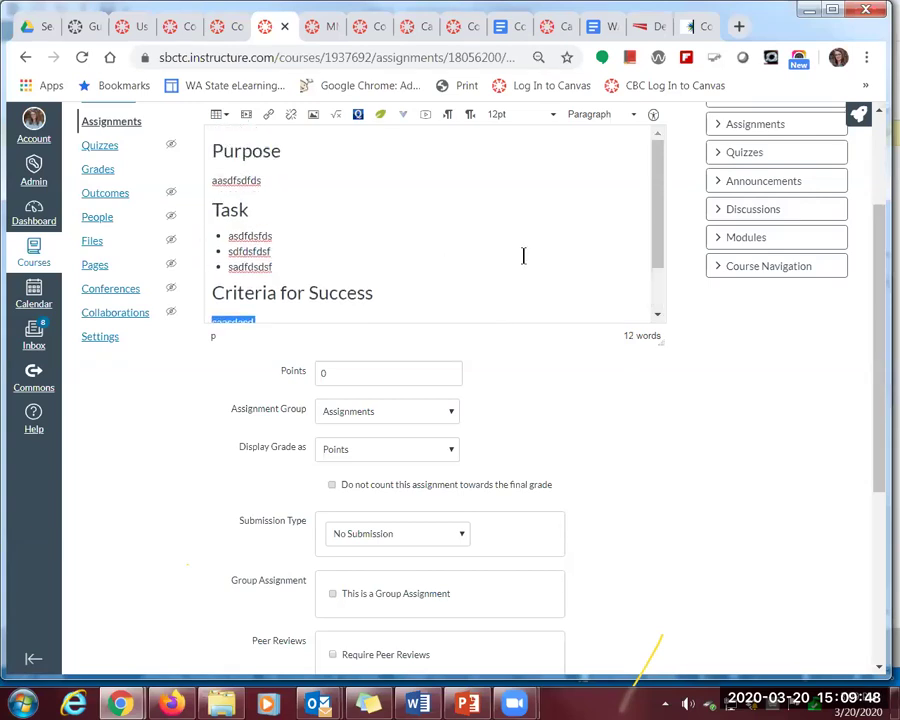
pyautogui.scroll(2, 876, 290)
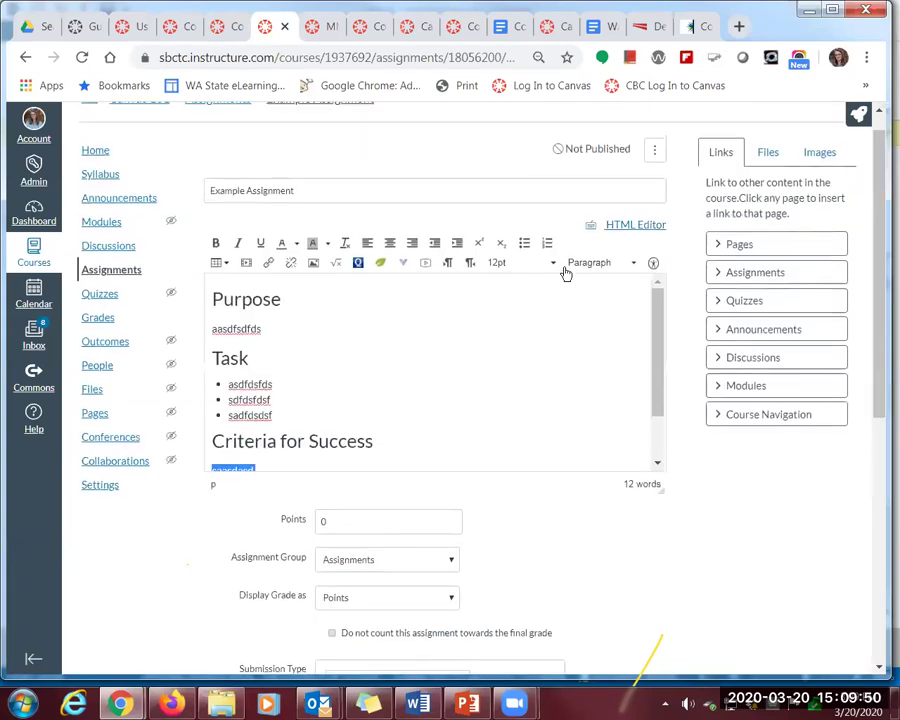
pyautogui.click(525, 244)
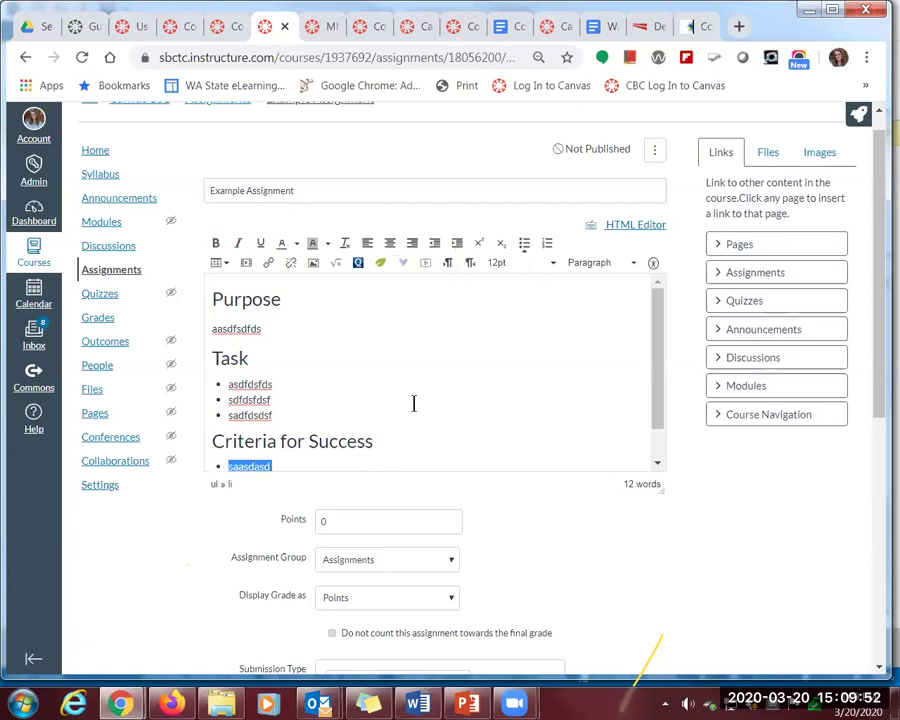
pyautogui.scroll(-1, 659, 430)
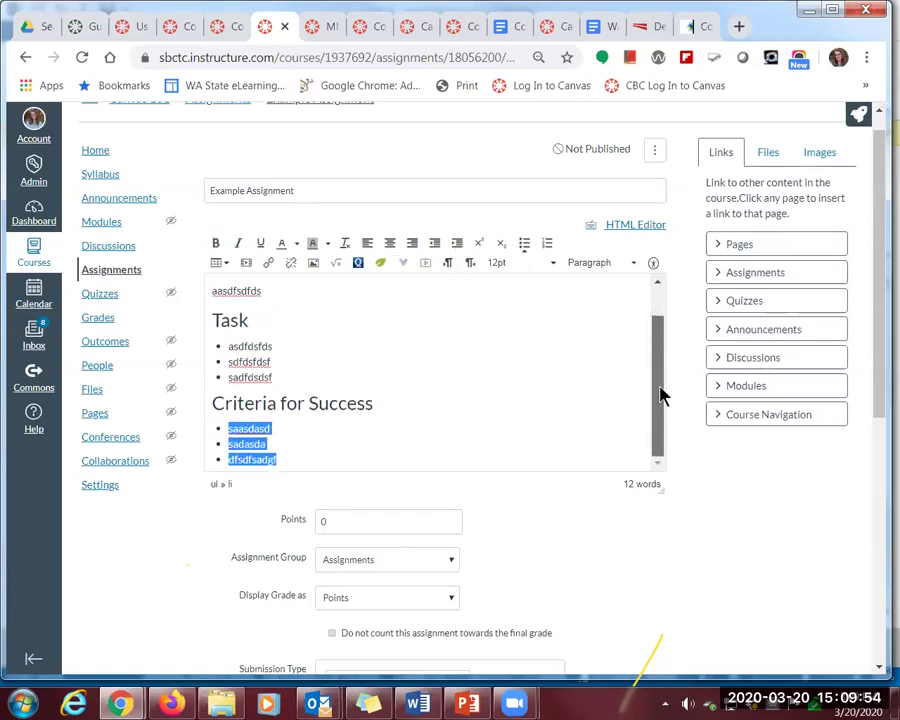
# Add a "Help Resources" line after the Criteria for Success list and format it as Header 2
pyautogui.click(296, 455)
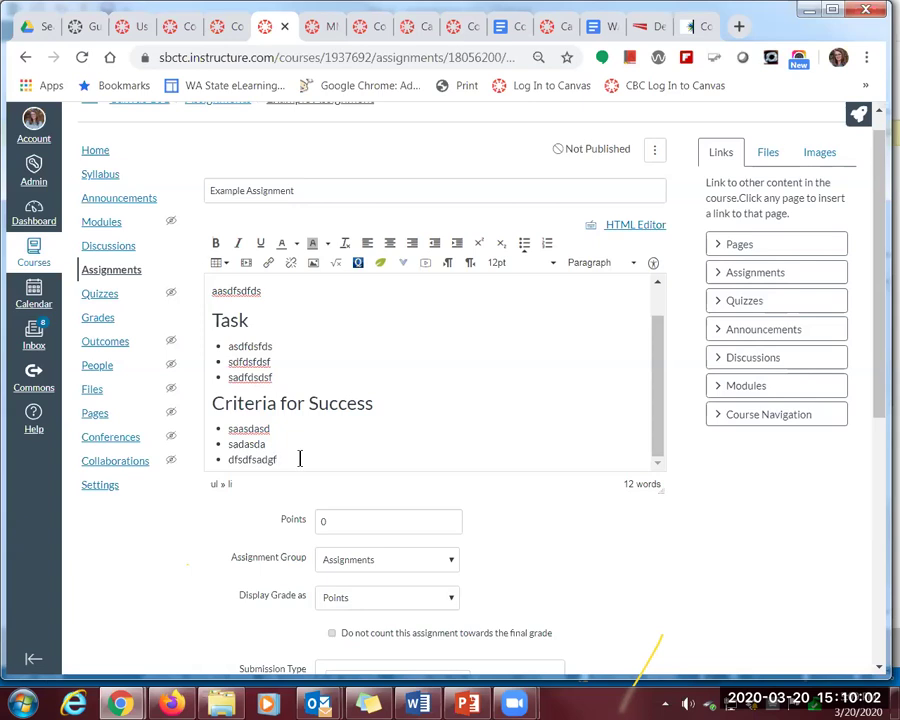
pyautogui.press('Return')
pyautogui.press('Return')
pyautogui.write('Help Resource')
pyautogui.moveTo(299, 460); pyautogui.dragTo(211, 462)
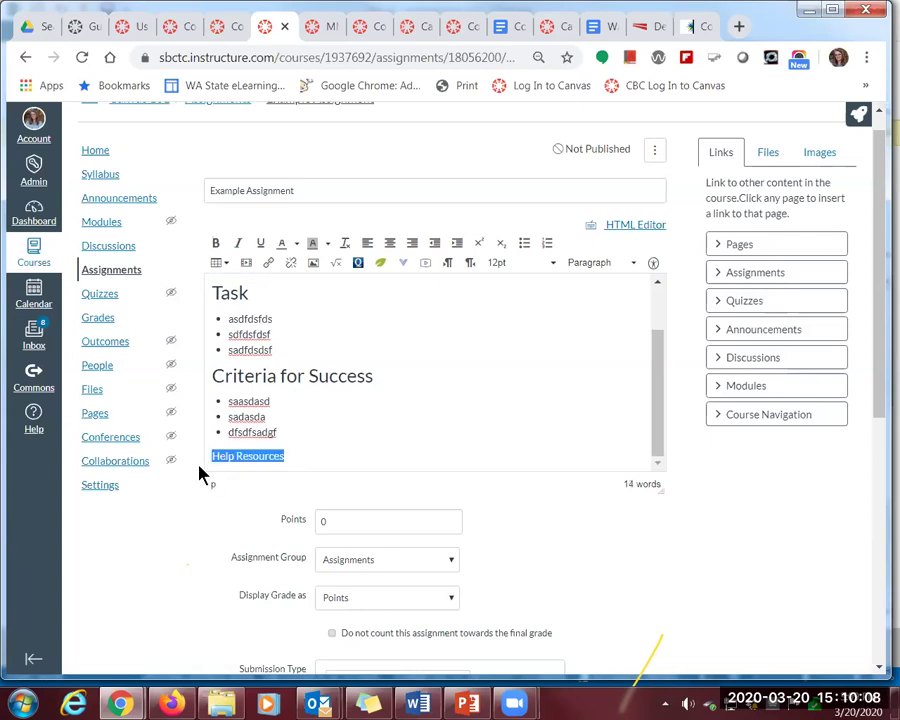
pyautogui.click(628, 263)
pyautogui.click(616, 313)
# Add a bulleted list with "adsfsdf", "asdfdsaf" and "asdfsd" under Help Resources
pyautogui.click(408, 462)
pyautogui.press('Return')
pyautogui.write('adsfsdf')
pyautogui.press('Return')
pyautogui.write('asdfdsaf')
pyautogui.press('Return')
pyautogui.write('asdfsd')
pyautogui.moveTo(252, 474); pyautogui.dragTo(213, 424)
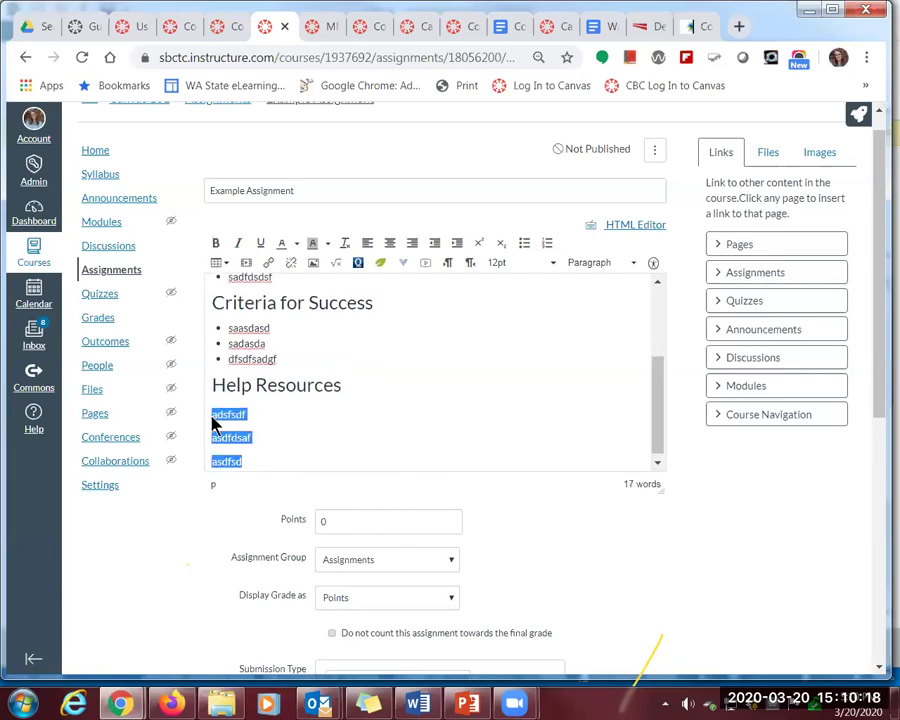
pyautogui.click(524, 245)
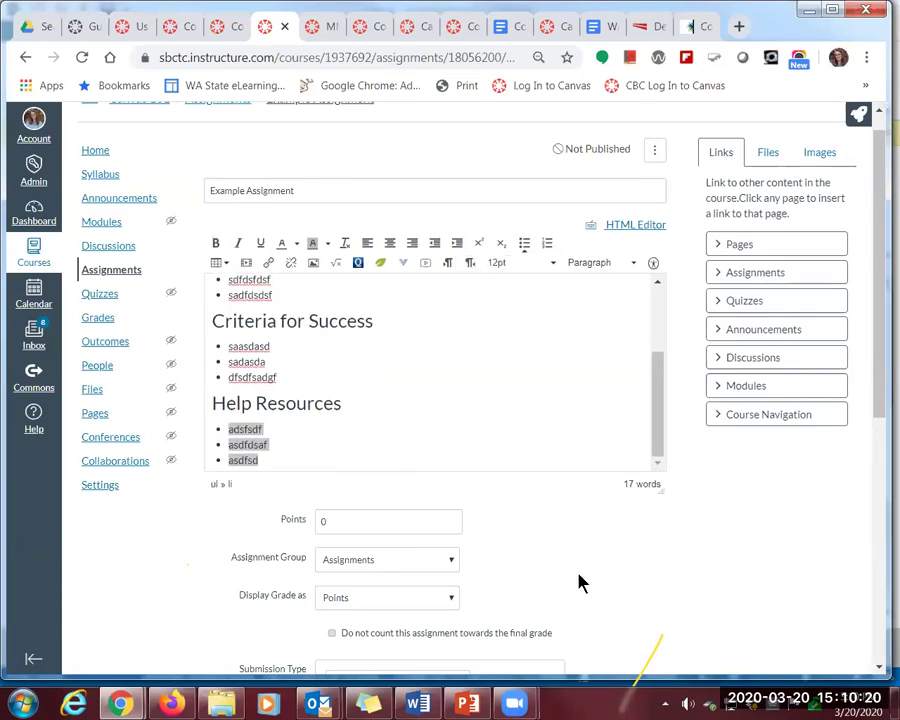
pyautogui.click(410, 424)
# Review the structured description and make its editing area taller
pyautogui.moveTo(655, 434); pyautogui.dragTo(648, 318)
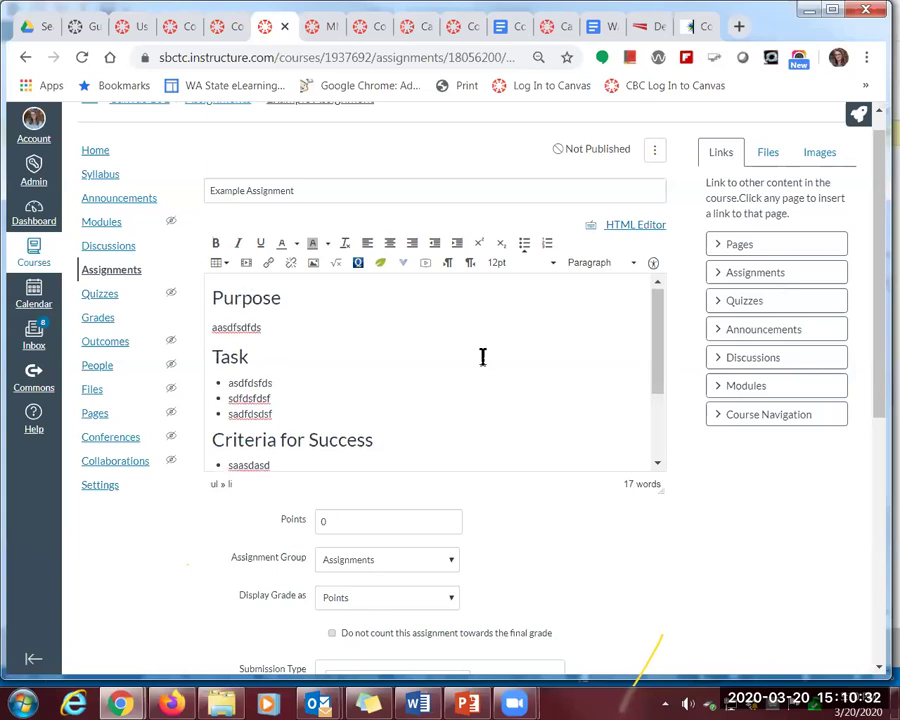
pyautogui.scroll(-2, 480, 360)
pyautogui.scroll(-3, 480, 365)
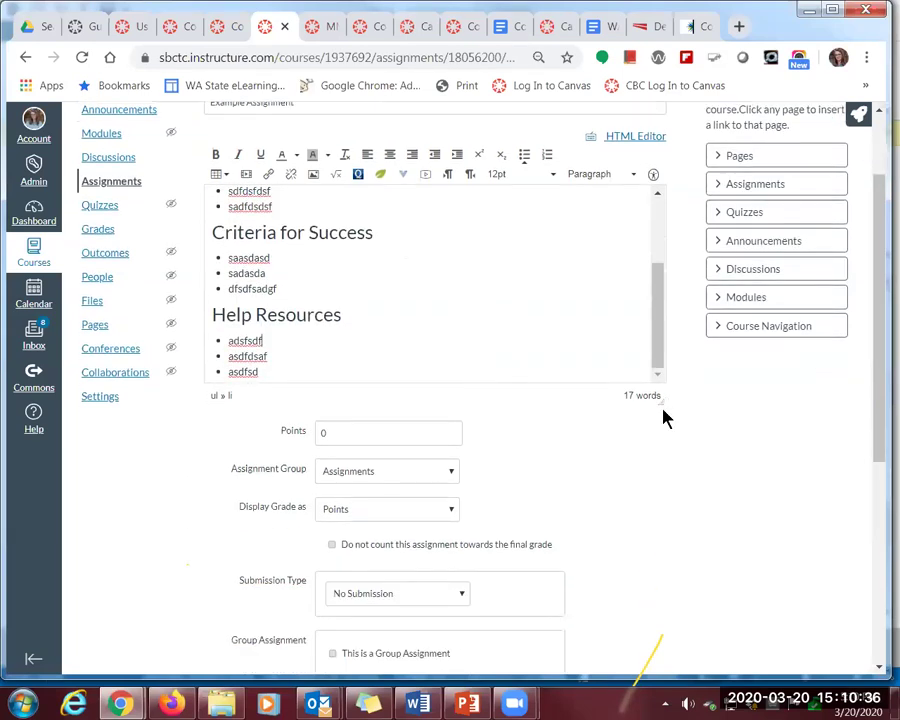
pyautogui.moveTo(660, 403); pyautogui.dragTo(525, 487)
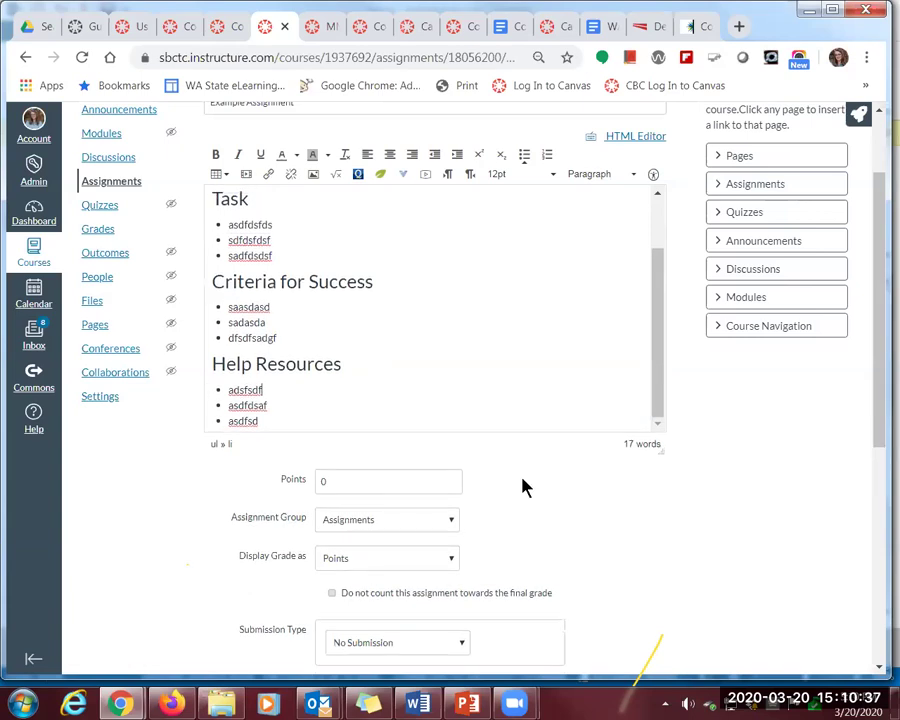
# Set the assignment to 20 points, keeping it in the Assignments group with the grade displayed as Points
pyautogui.doubleClick(318, 487)
pyautogui.write('20')
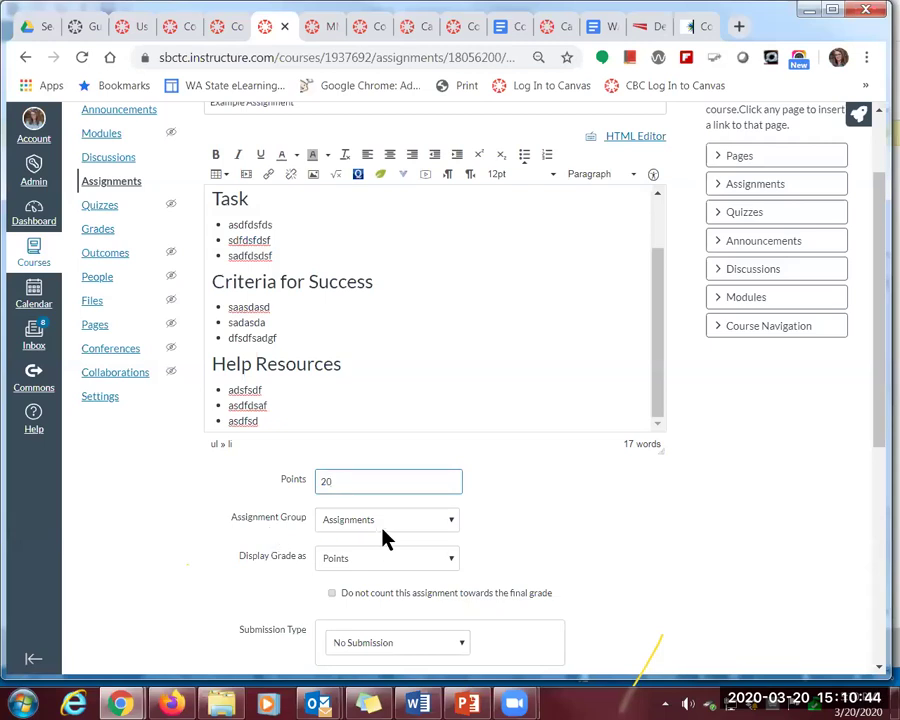
pyautogui.click(452, 521)
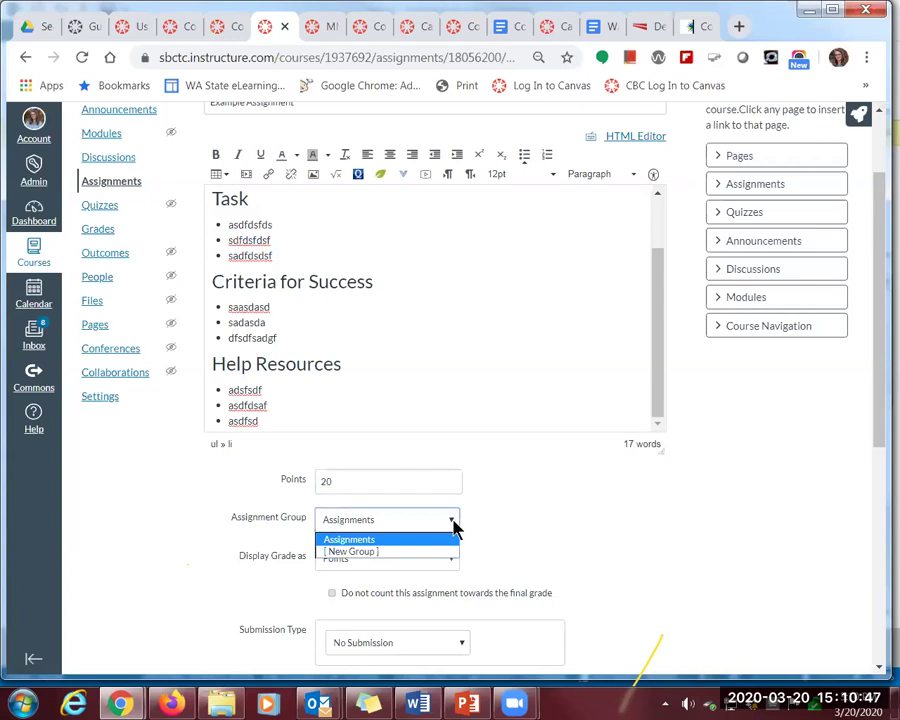
pyautogui.click(344, 543)
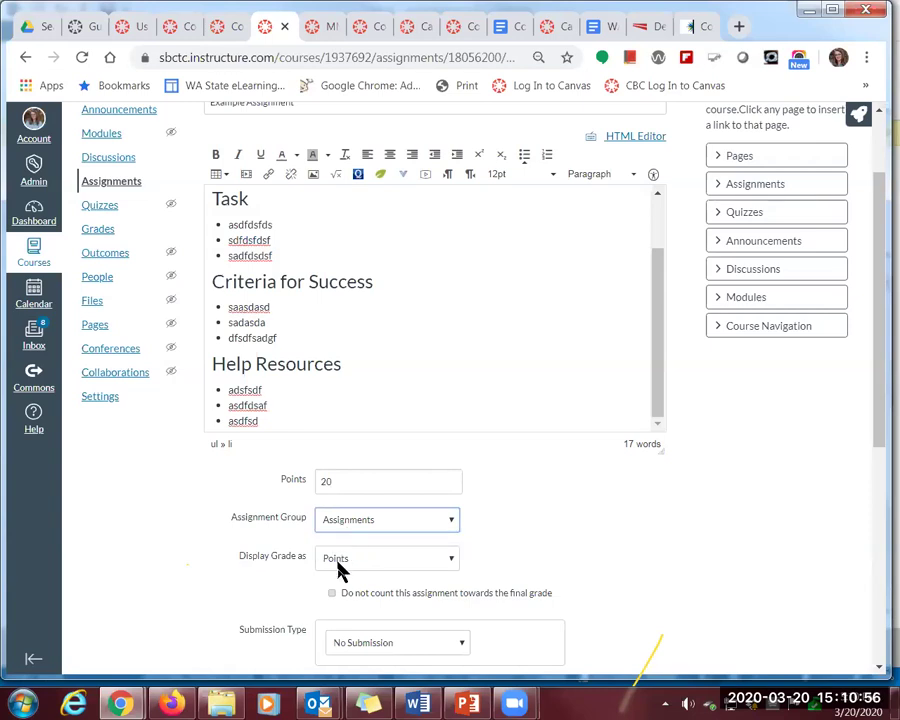
pyautogui.click(452, 564)
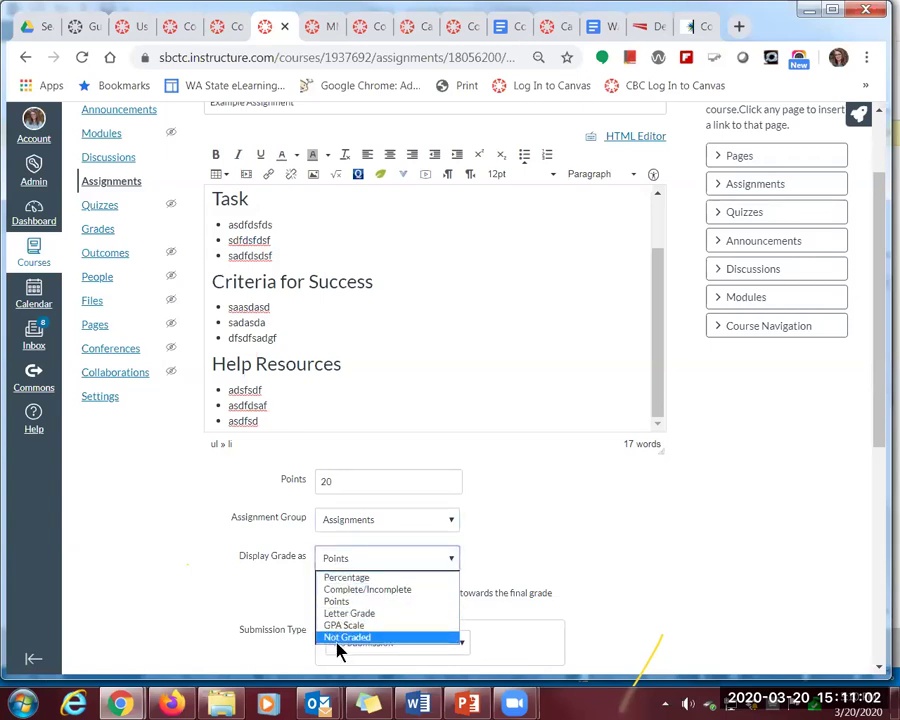
pyautogui.click(360, 602)
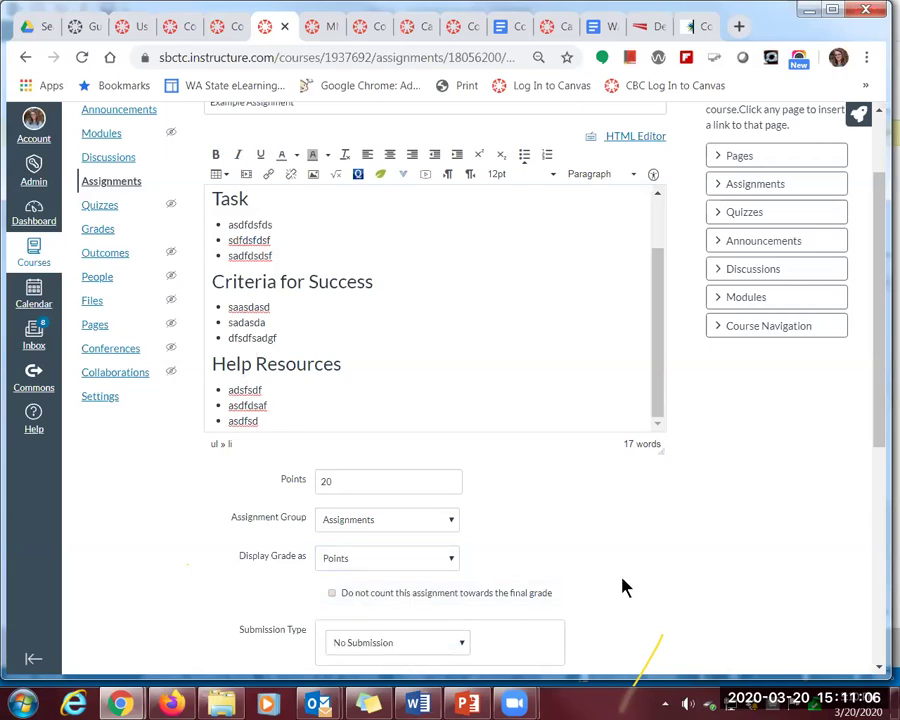
# Set the submission type to Online and allow Text Entry, Website URL, Media Recordings and File Uploads
pyautogui.scroll(-3, 622, 584)
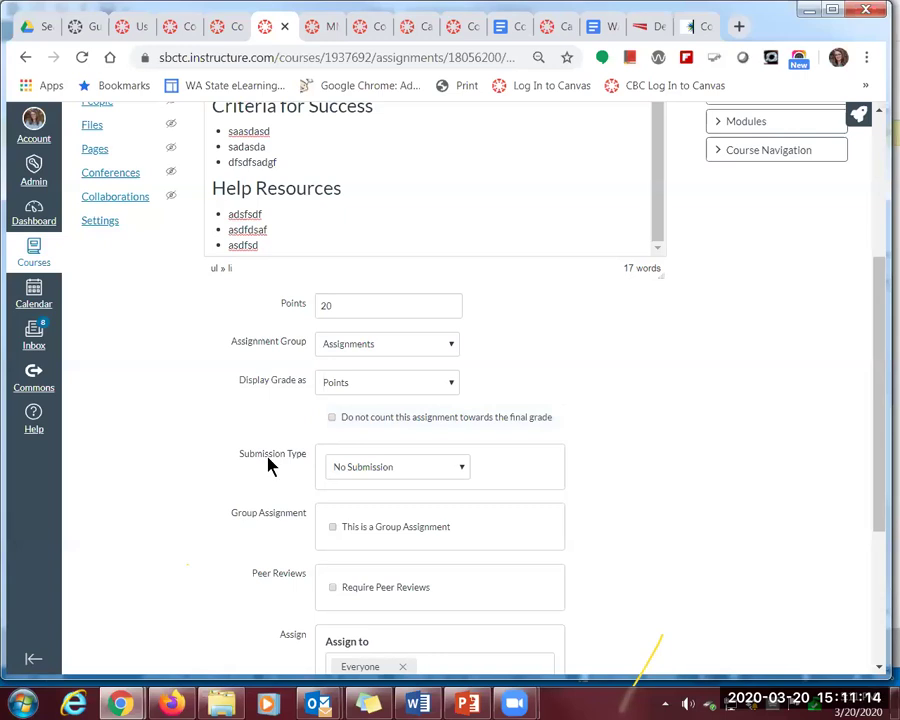
pyautogui.click(462, 470)
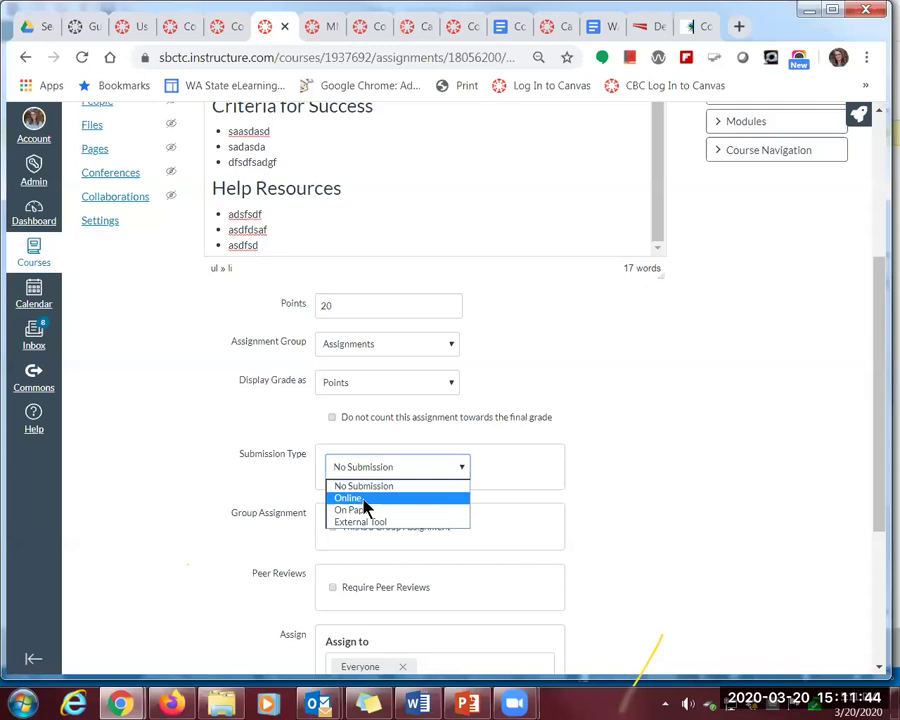
pyautogui.click(362, 498)
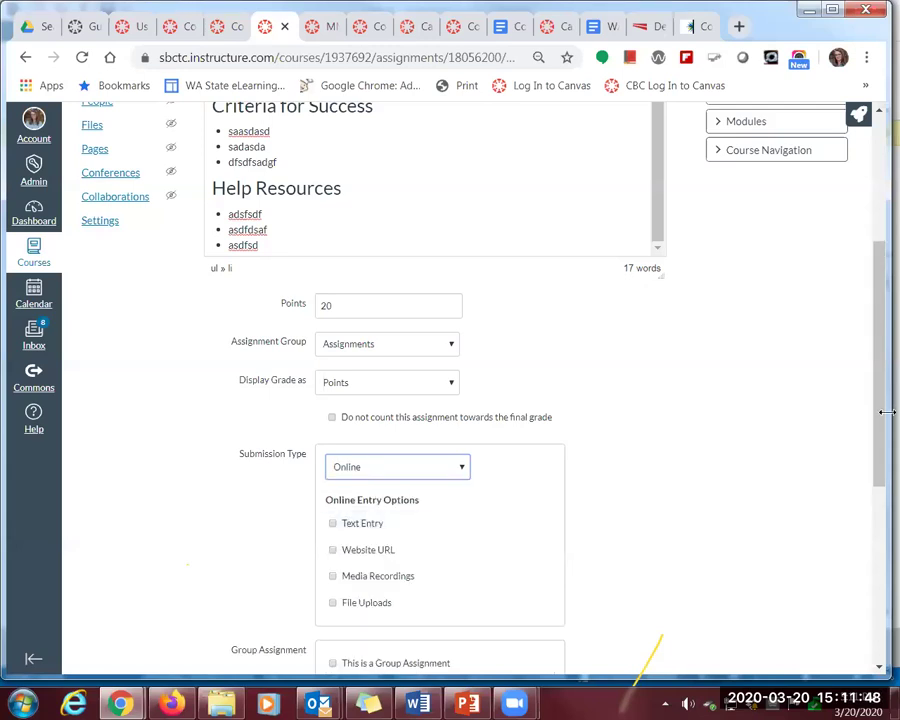
pyautogui.moveTo(876, 400); pyautogui.dragTo(877, 474)
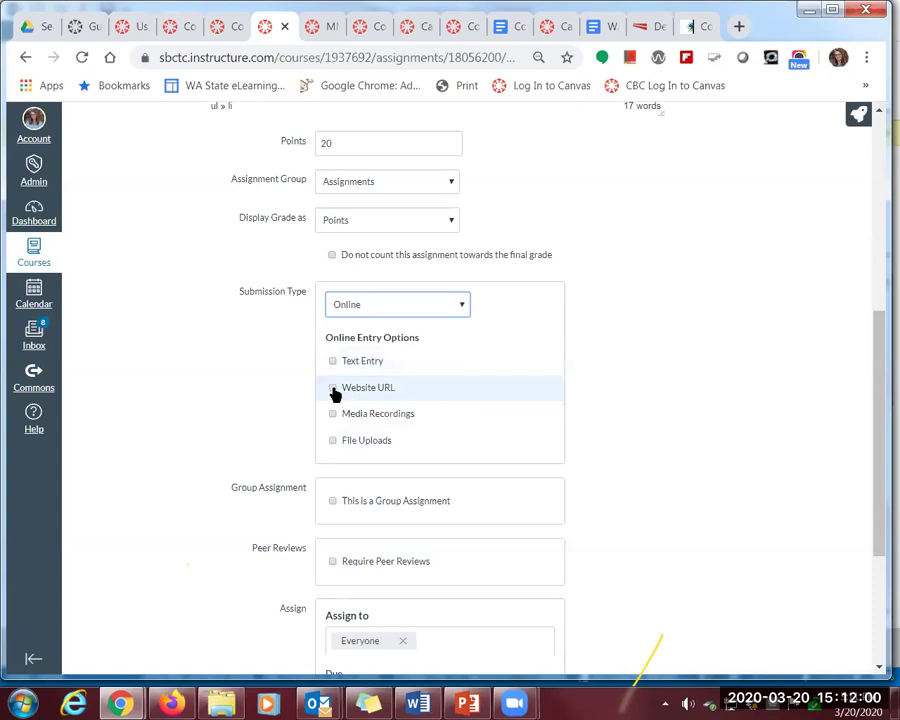
pyautogui.click(335, 445)
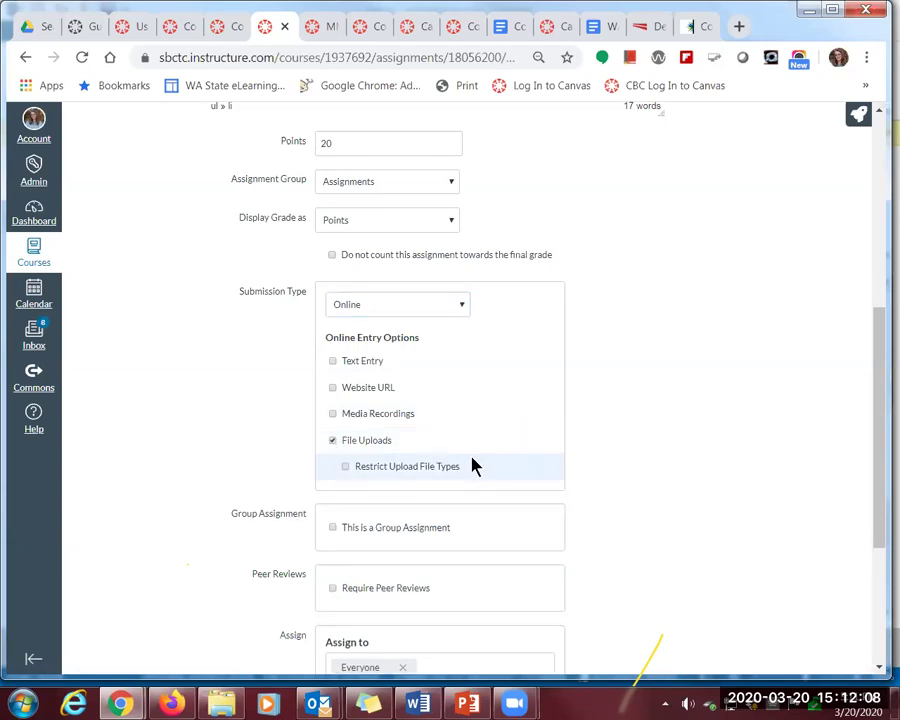
pyautogui.click(333, 362)
pyautogui.click(334, 387)
pyautogui.click(334, 416)
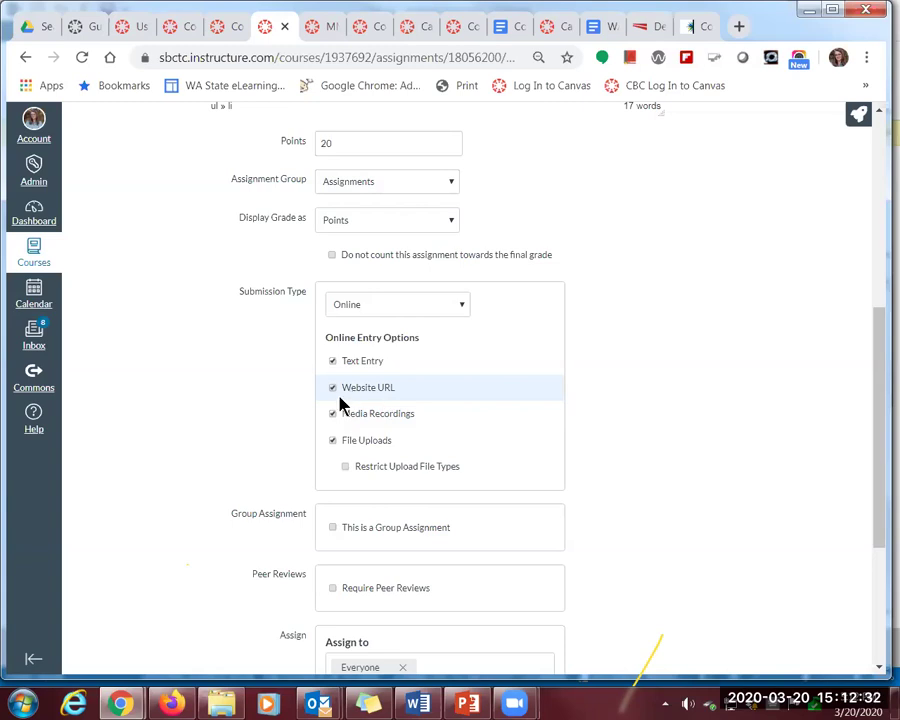
# Try restricting file uploads to the .docx extension, and remove the restriction
pyautogui.click(345, 472)
pyautogui.click(409, 494)
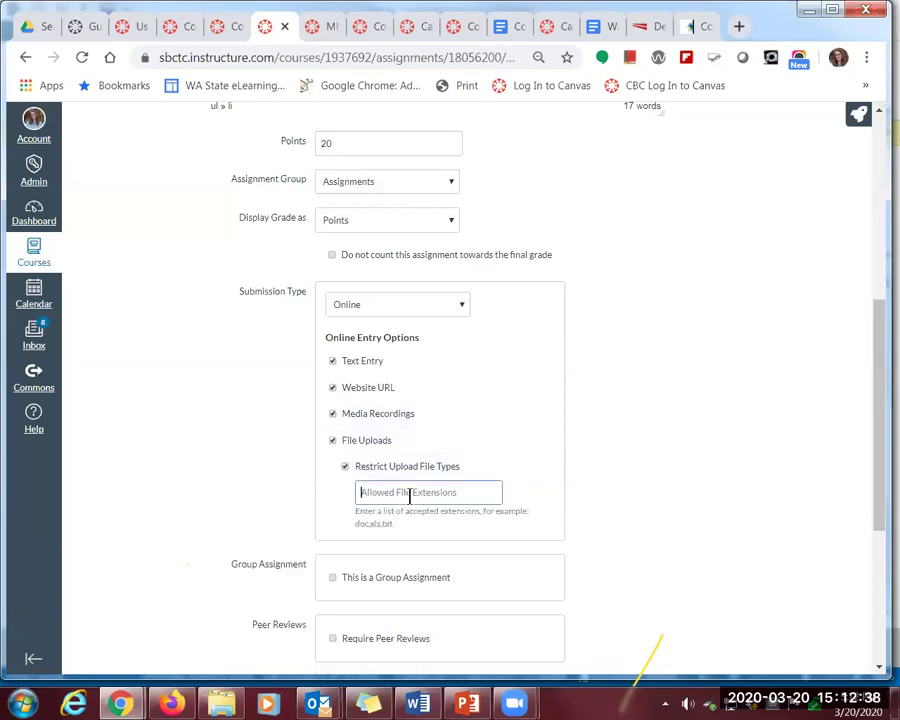
pyautogui.write('doc')
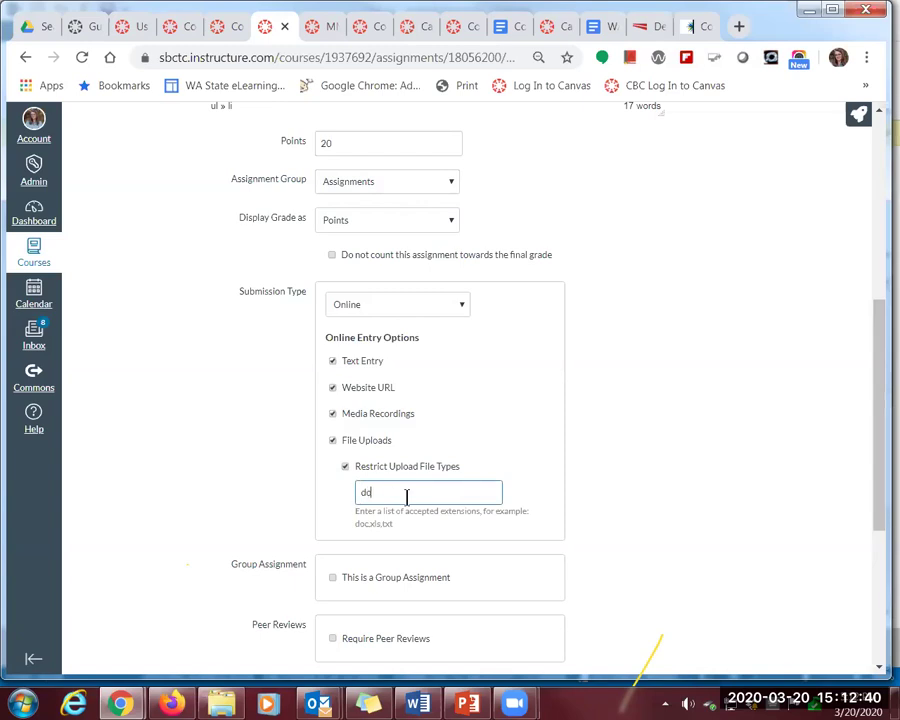
pyautogui.write('x')
pyautogui.click(358, 492)
pyautogui.write('.')
pyautogui.click(410, 492)
pyautogui.write(',')
pyautogui.moveTo(437, 491); pyautogui.dragTo(353, 492)
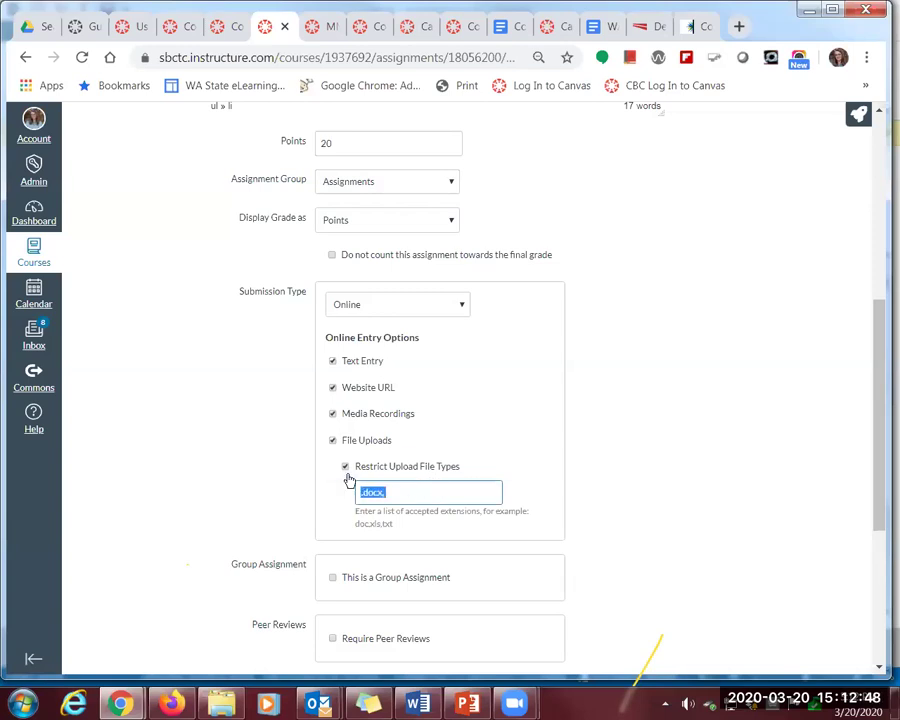
pyautogui.click(345, 466)
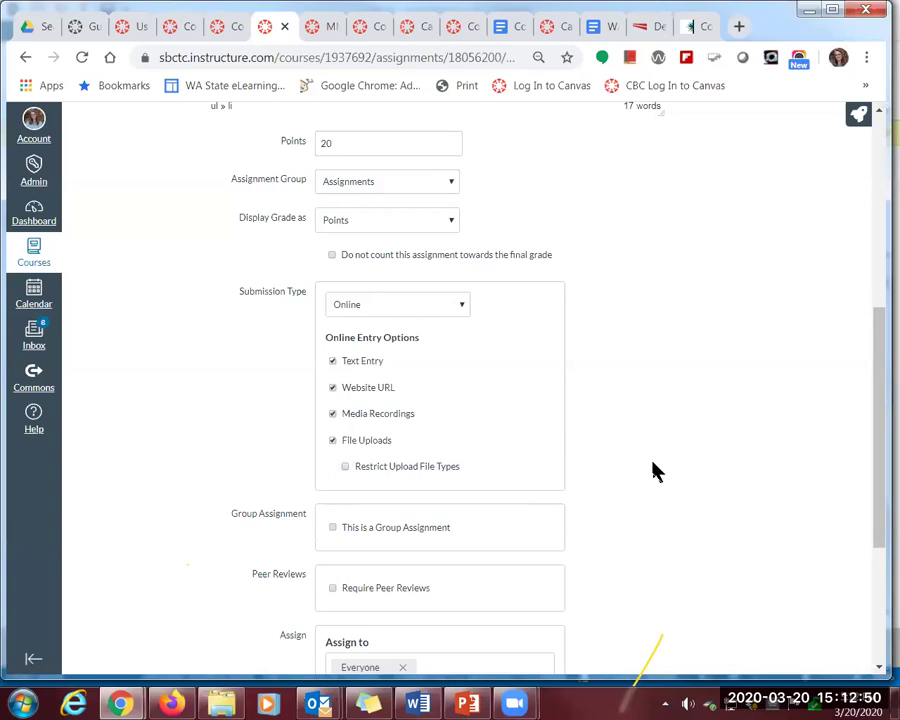
# Keep the assignment assigned to Everyone and set its due date to Mar 27 11:59pm, leaving both availability dates blank
pyautogui.scroll(-1, 660, 468)
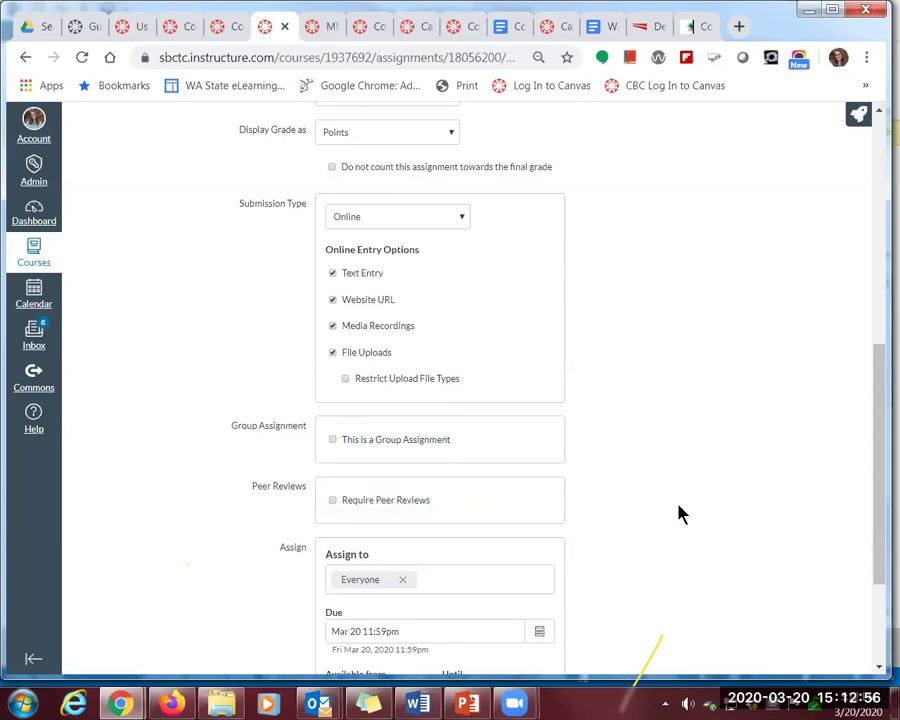
pyautogui.scroll(-2, 680, 514)
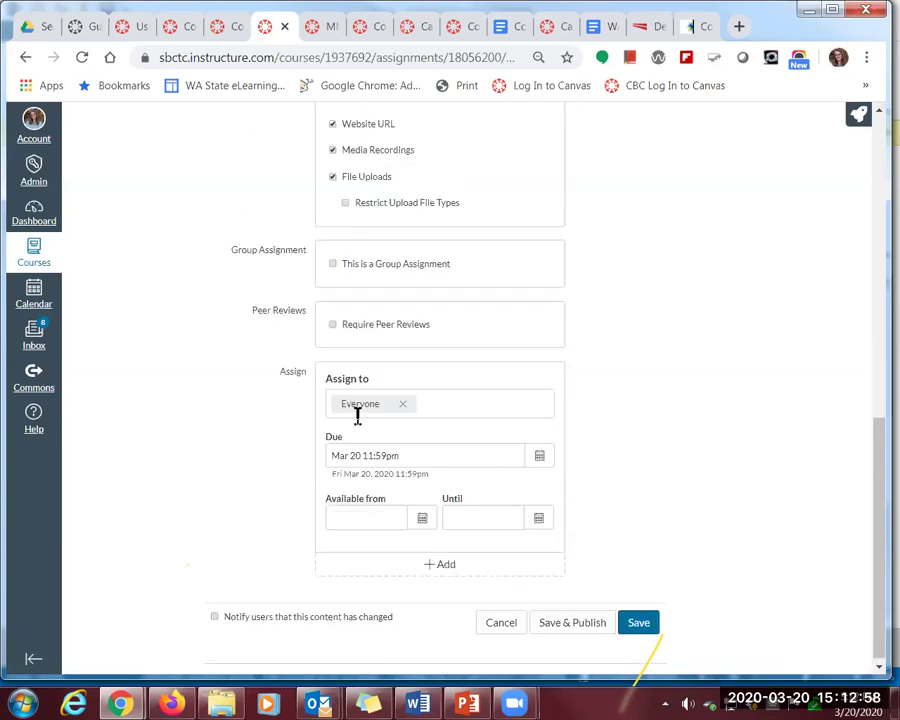
pyautogui.click(468, 402)
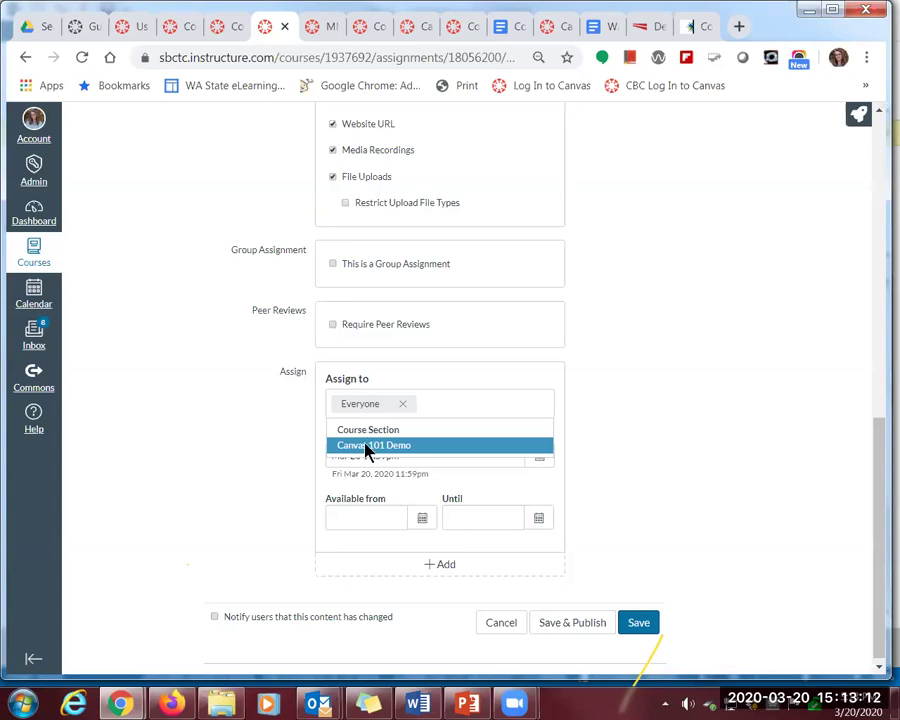
pyautogui.click(605, 452)
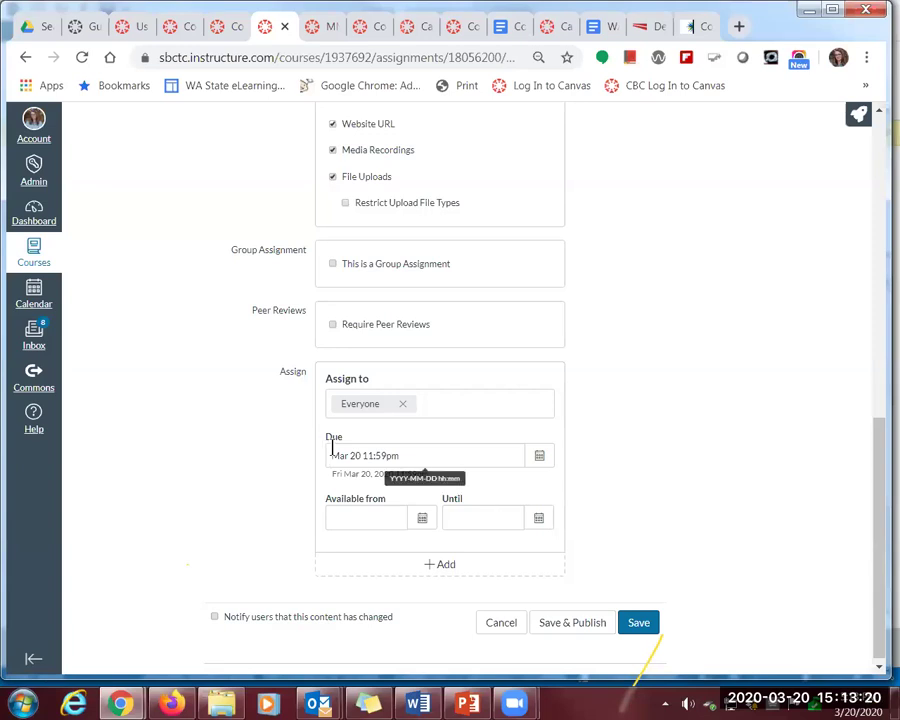
pyautogui.click(530, 457)
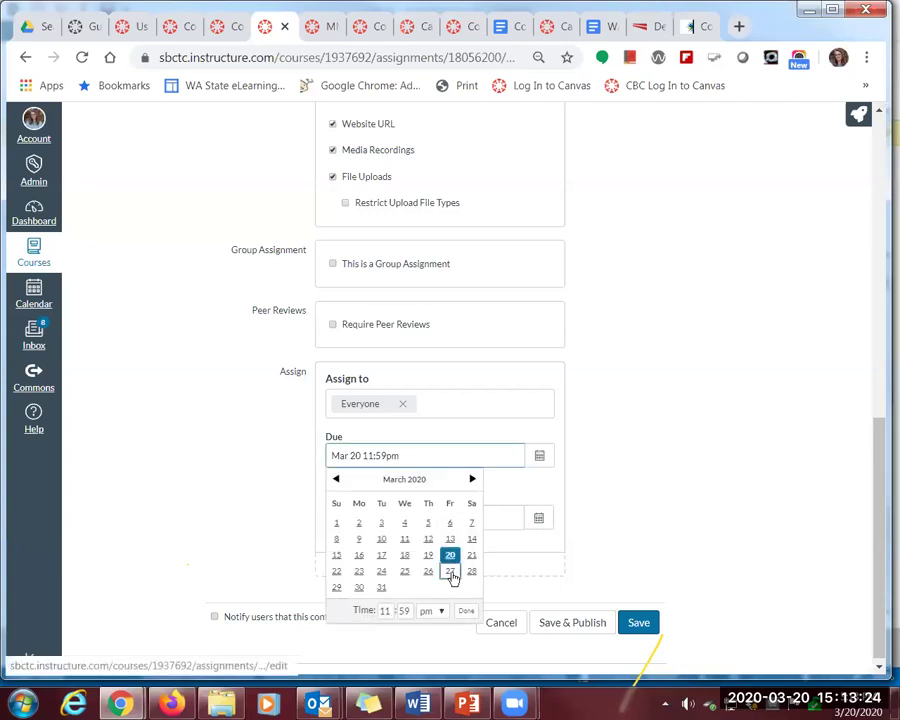
pyautogui.click(450, 572)
pyautogui.click(621, 519)
pyautogui.click(367, 518)
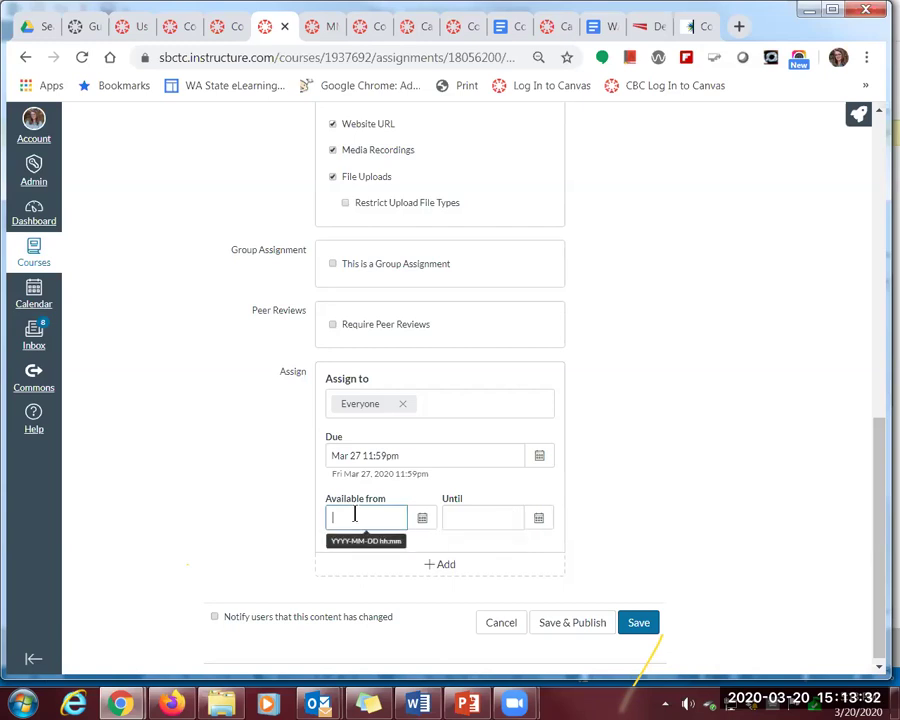
pyautogui.click(490, 516)
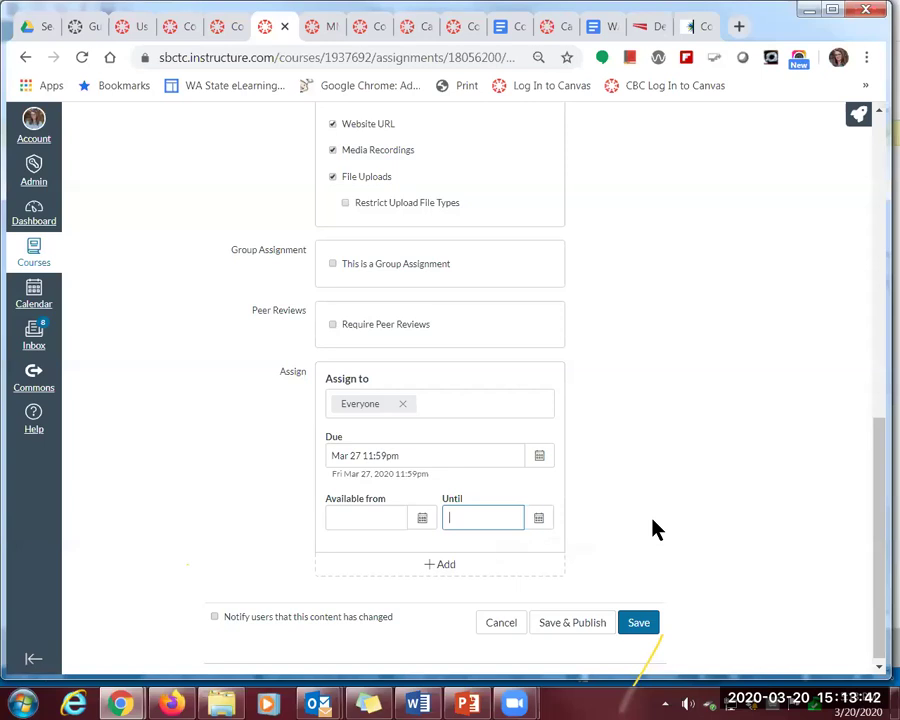
# Save and publish the assignment, and review its published details
pyautogui.click(572, 624)
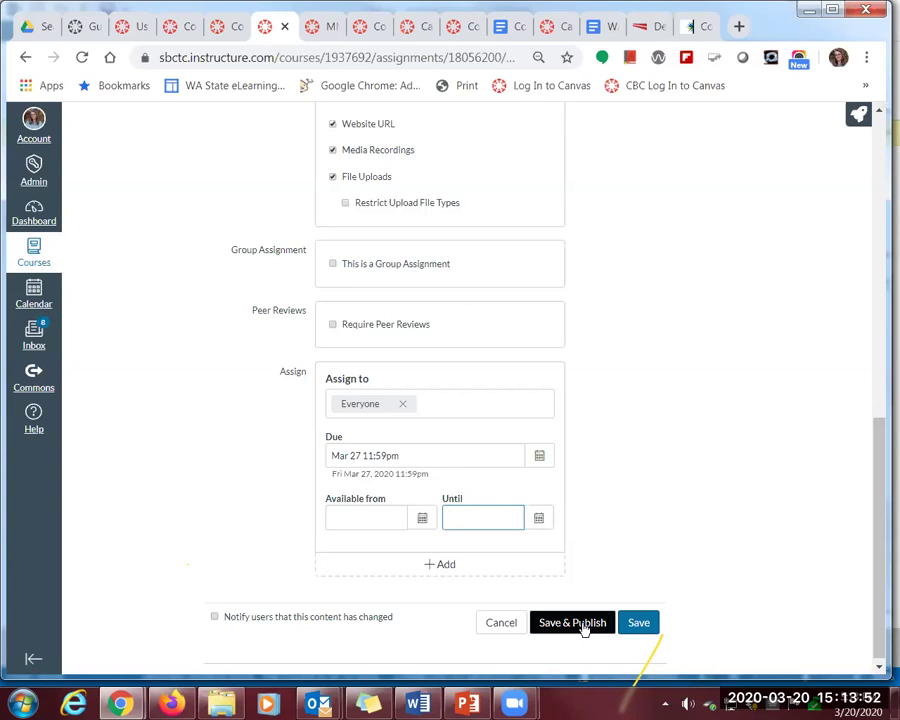
pyautogui.click(585, 625)
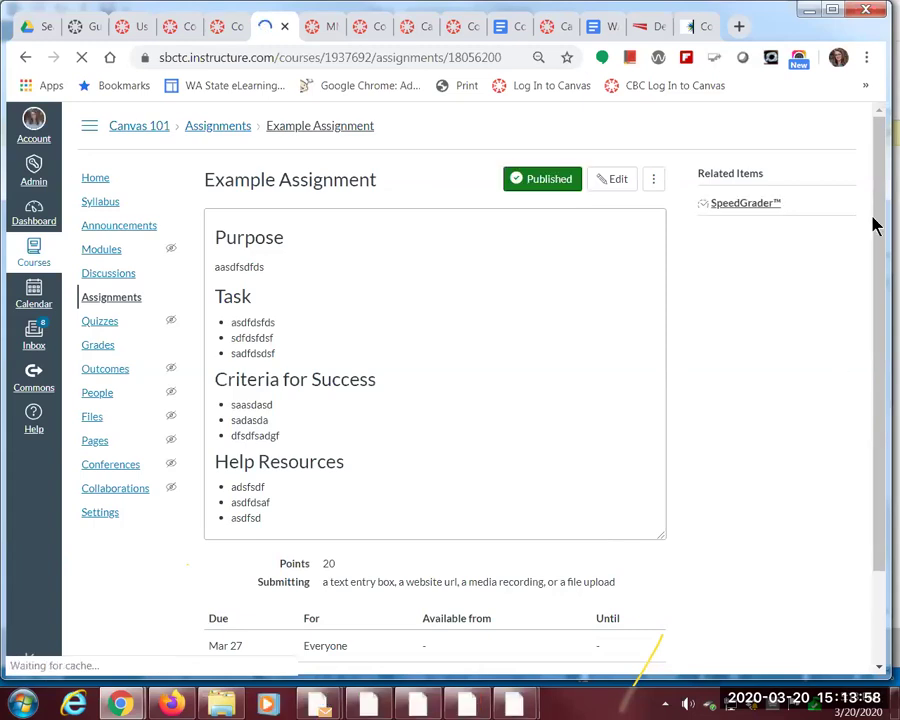
pyautogui.moveTo(878, 185); pyautogui.dragTo(880, 282)
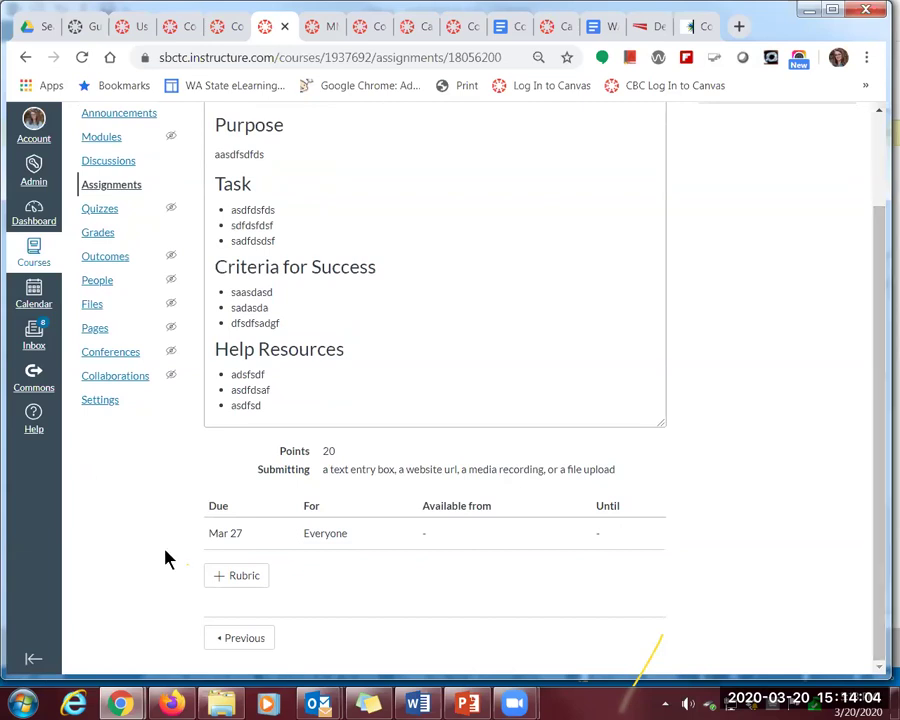
# Start a new rubric for the assignment, keeping the title Some Rubric, and open the criterion's Full Marks rating for editing
pyautogui.click(243, 578)
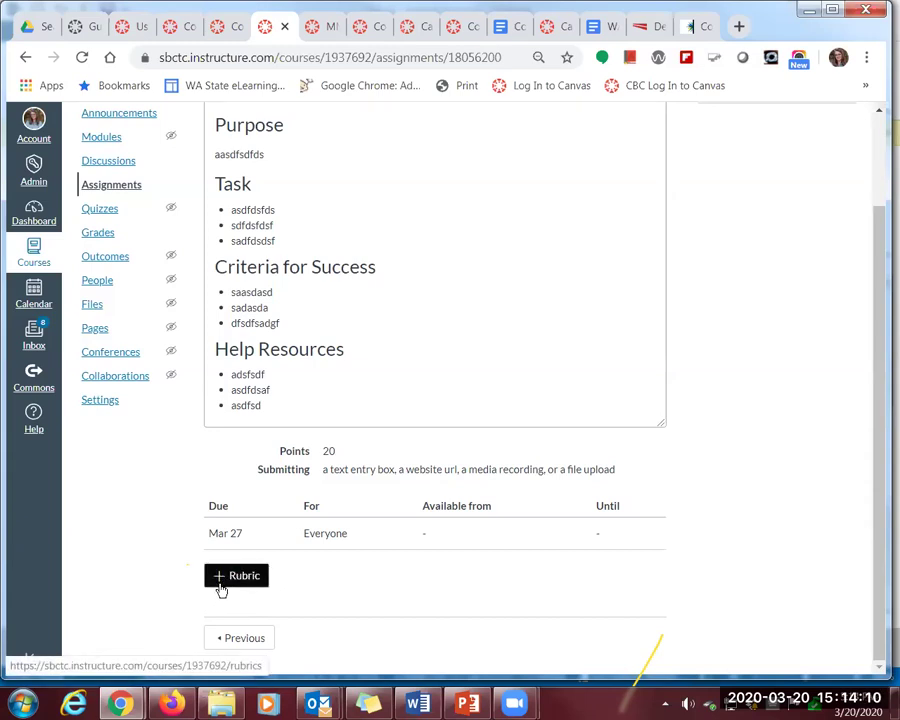
pyautogui.click(248, 578)
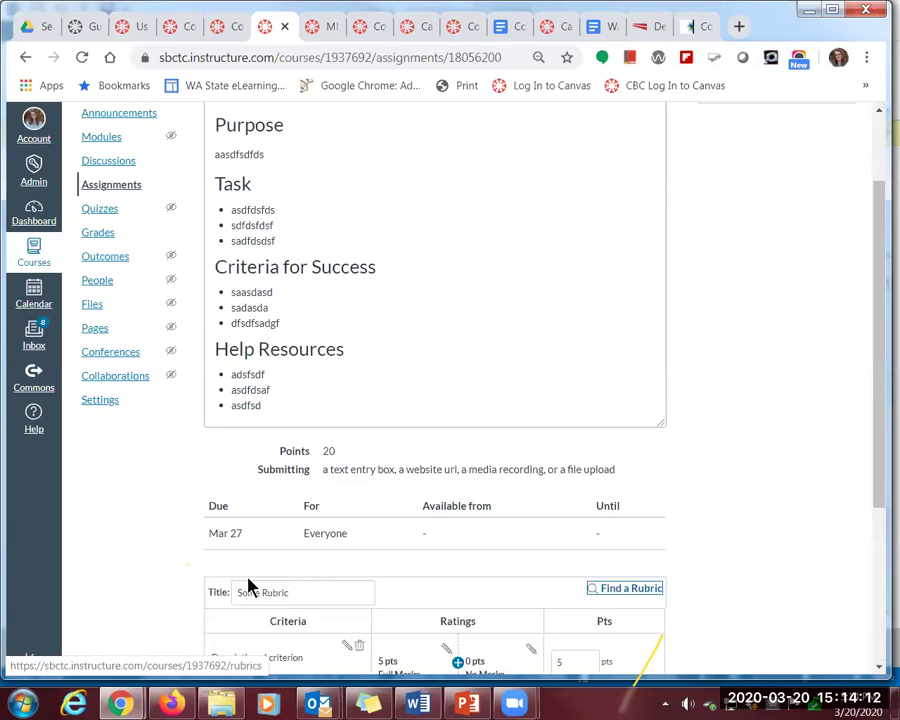
pyautogui.moveTo(875, 365); pyautogui.dragTo(880, 545)
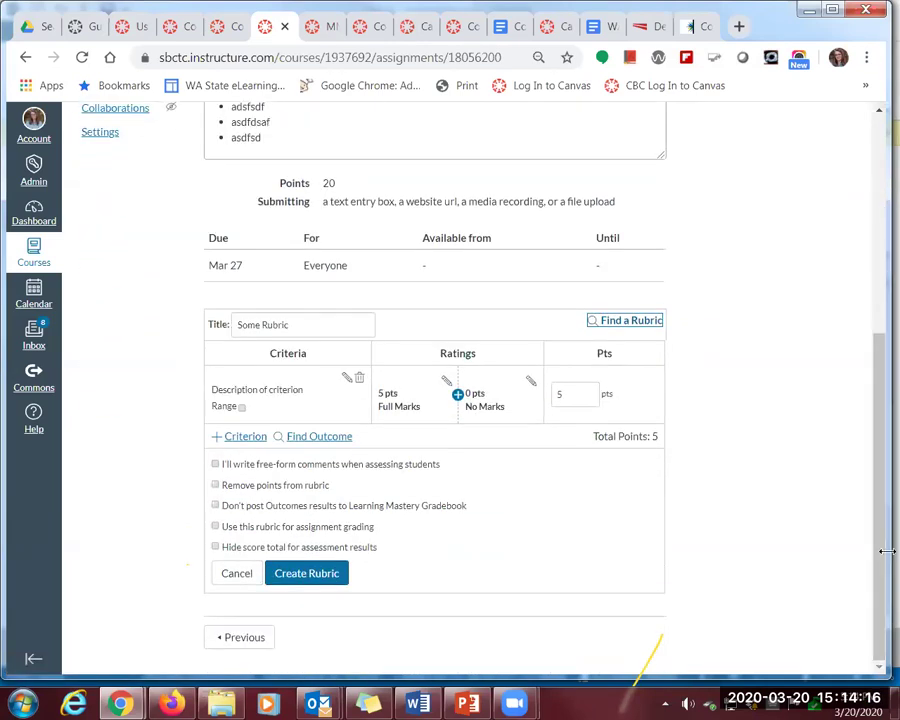
pyautogui.tripleClick(230, 325)
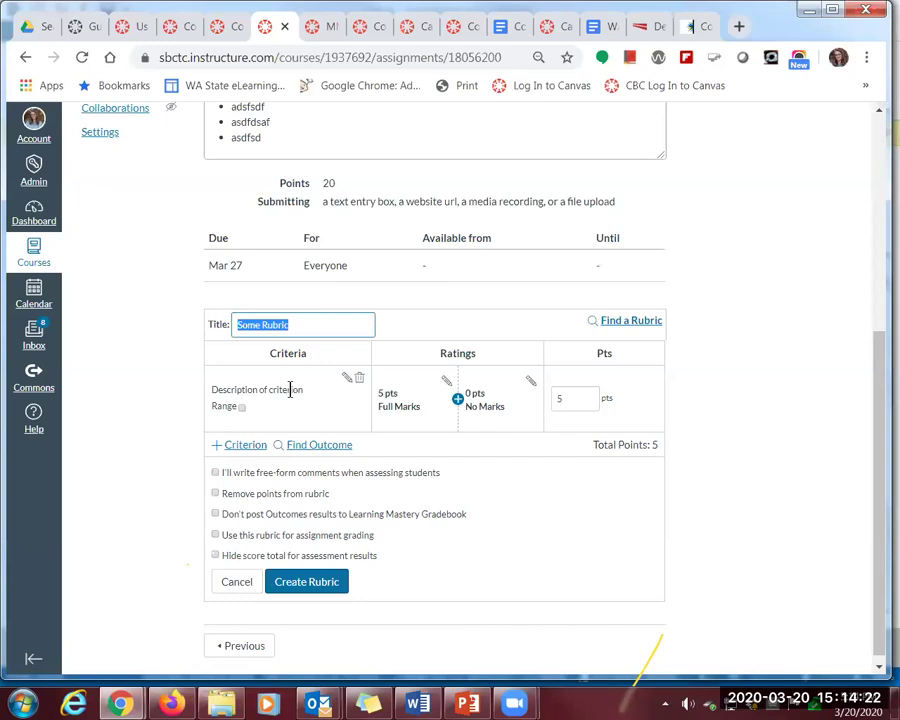
pyautogui.click(398, 409)
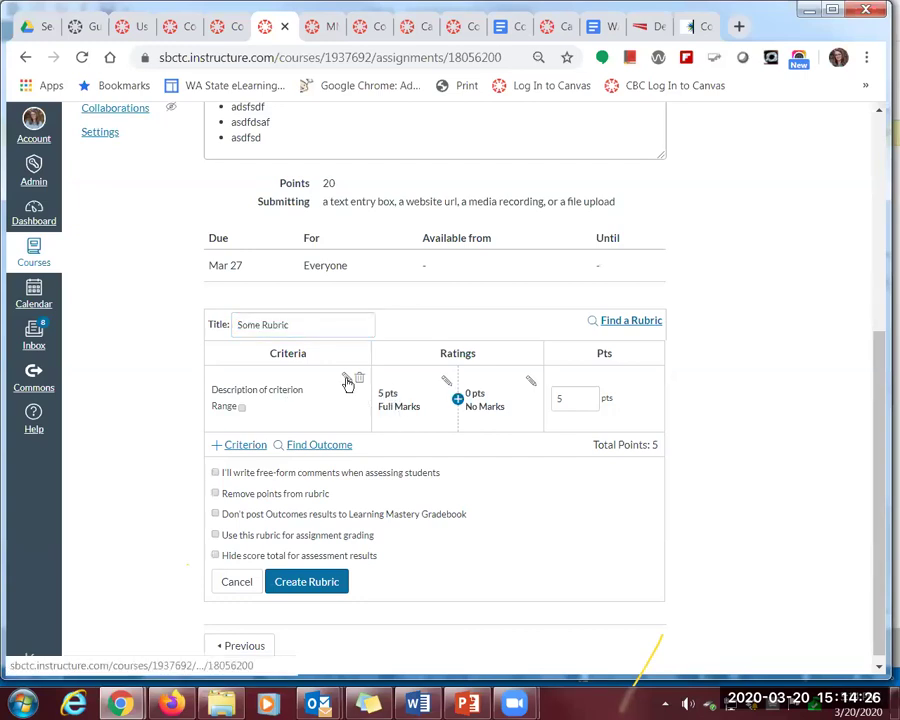
pyautogui.click(447, 384)
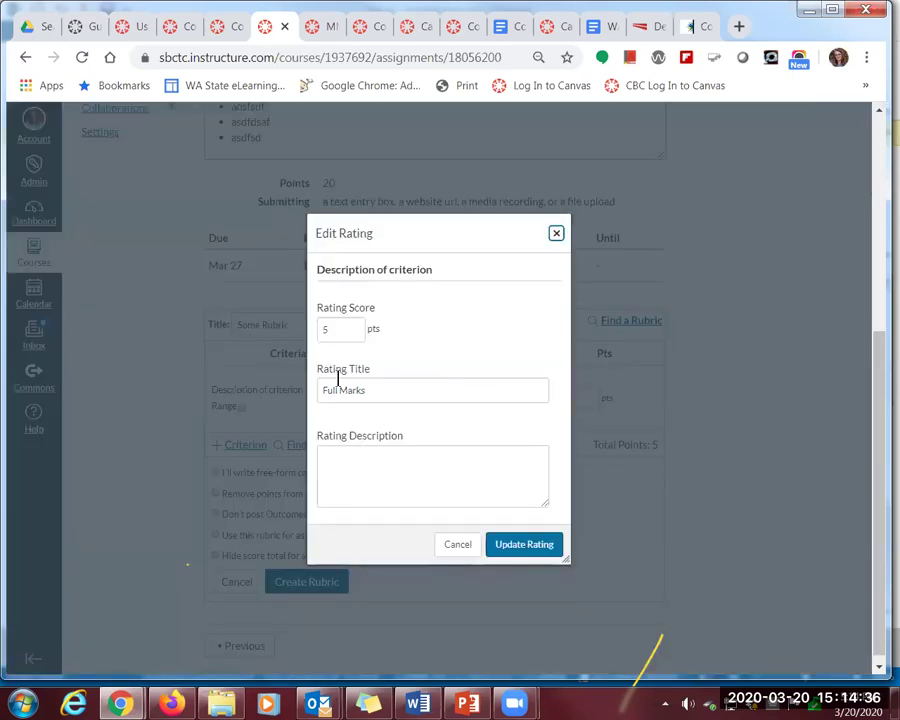
pyautogui.click(368, 464)
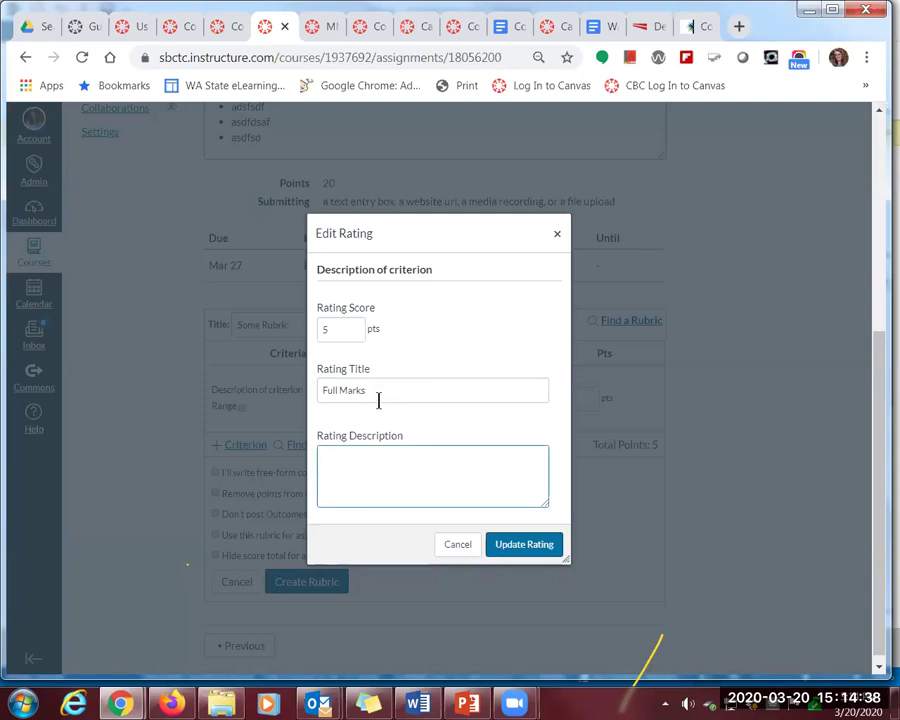
pyautogui.tripleClick(318, 394)
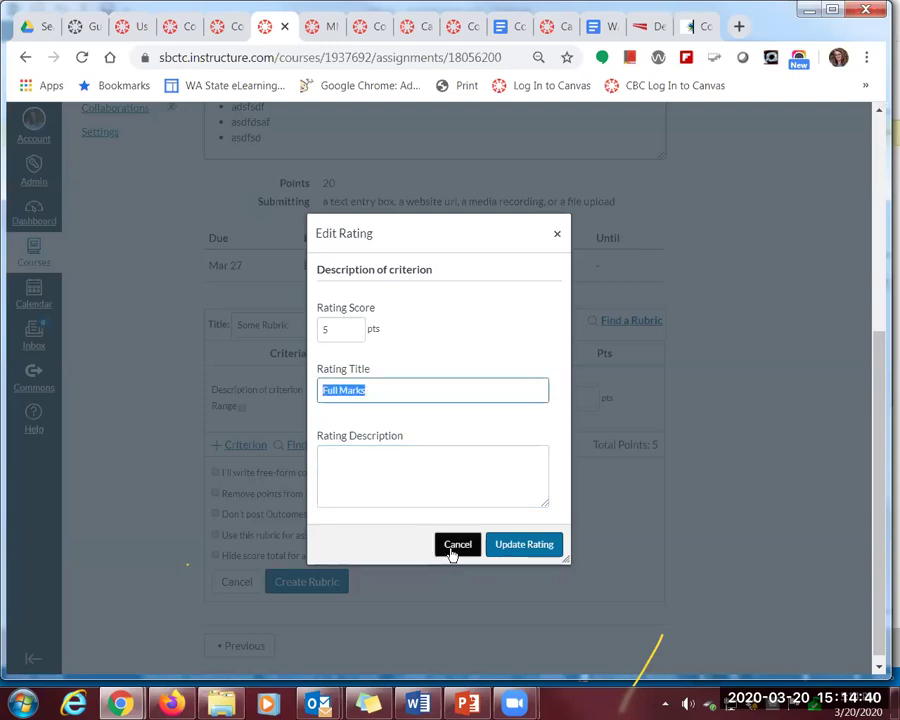
pyautogui.click(338, 331)
pyautogui.moveTo(340, 331); pyautogui.dragTo(316, 341)
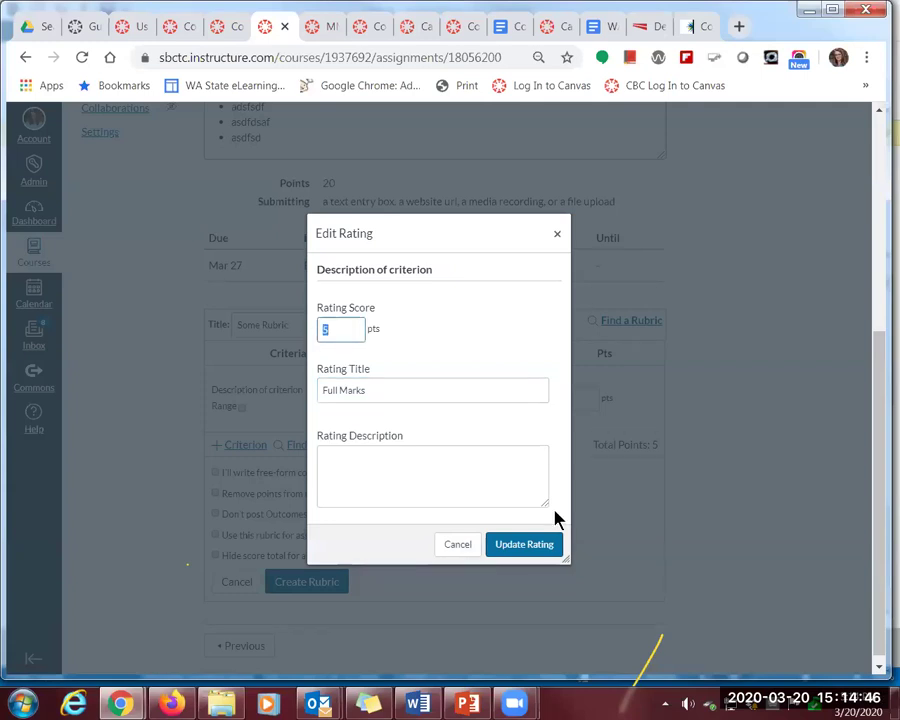
pyautogui.click(455, 548)
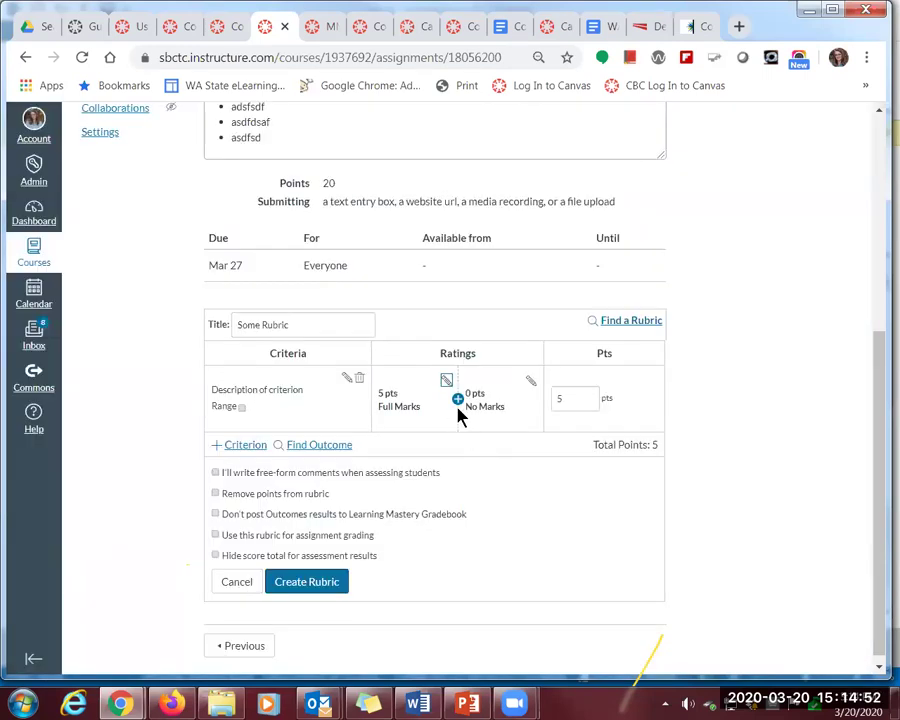
# Add a 3-point rating titled "asdfdsaf" between Full Marks and No Marks in the rubric's criterion
pyautogui.click(457, 400)
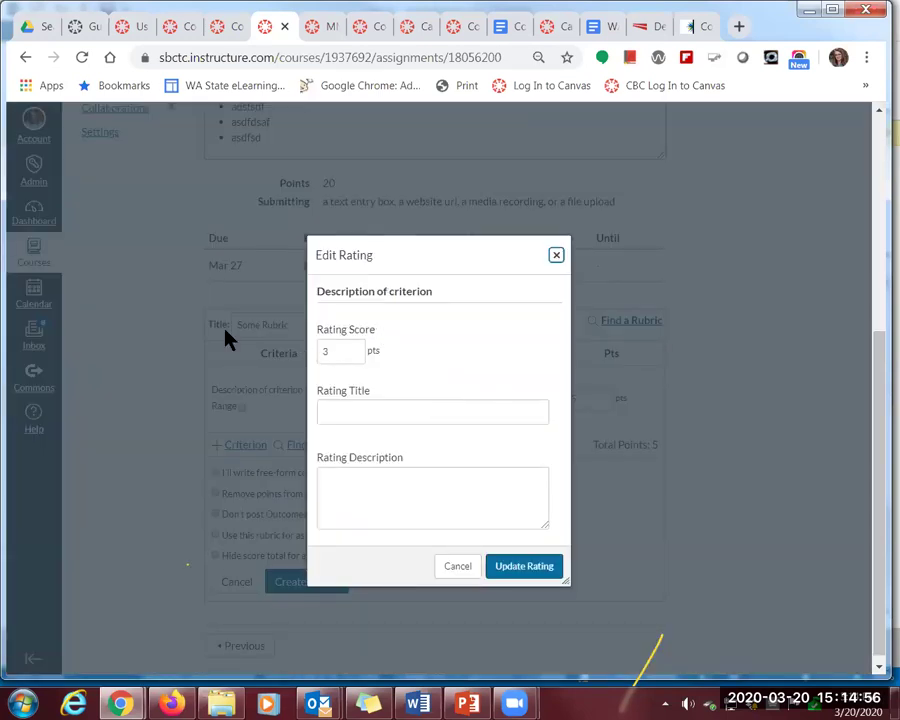
pyautogui.click(520, 570)
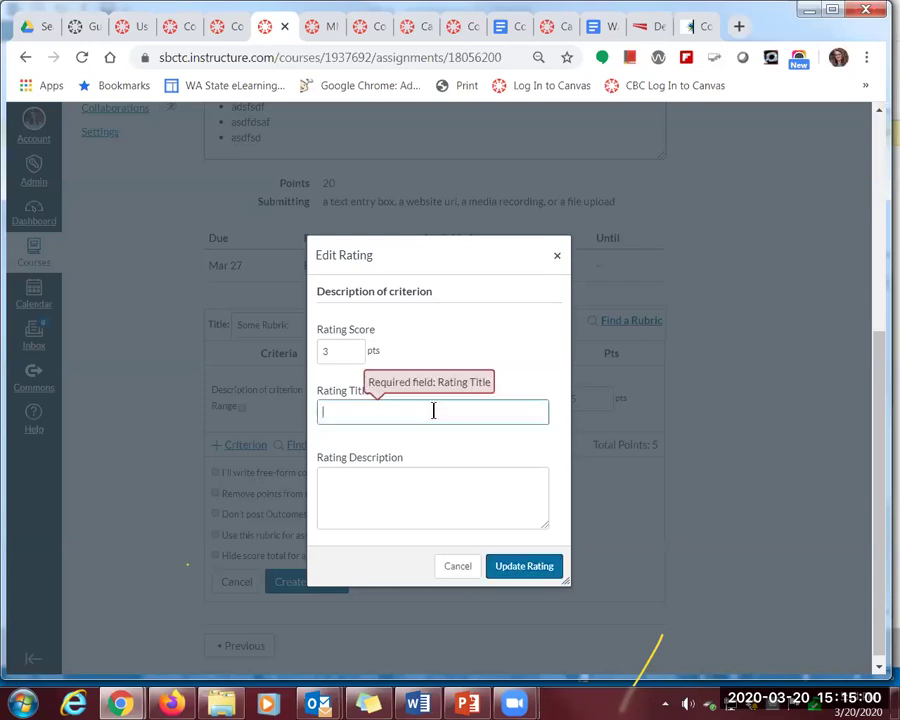
pyautogui.click(433, 410)
pyautogui.write('asdfdsaf')
pyautogui.click(519, 569)
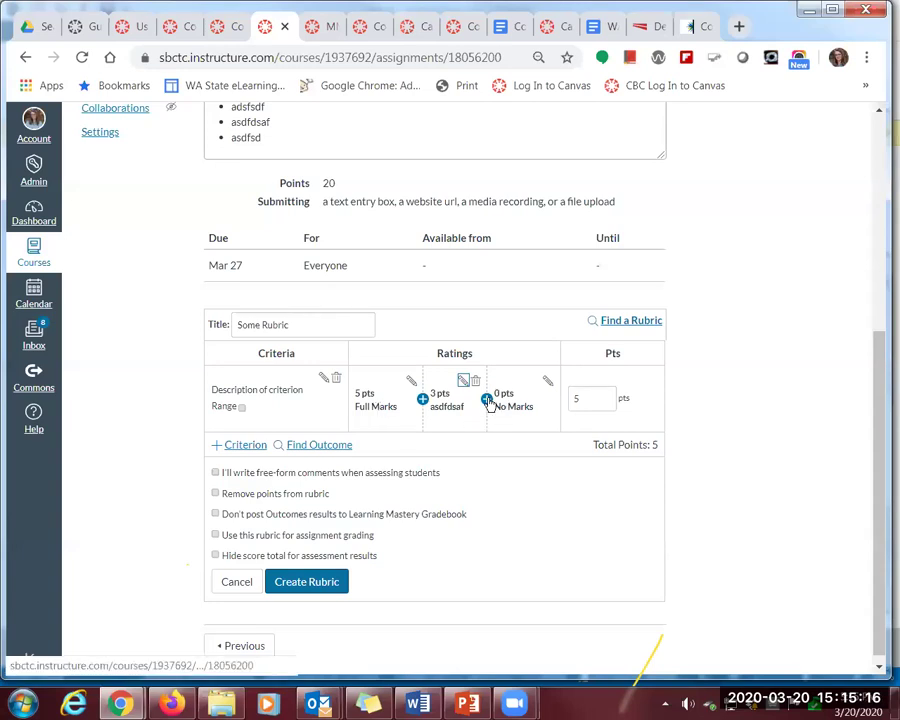
# Duplicate the existing criterion with its ratings as a second rubric row, keeping its description and leaving the long description empty
pyautogui.moveTo(212, 388); pyautogui.dragTo(637, 397)
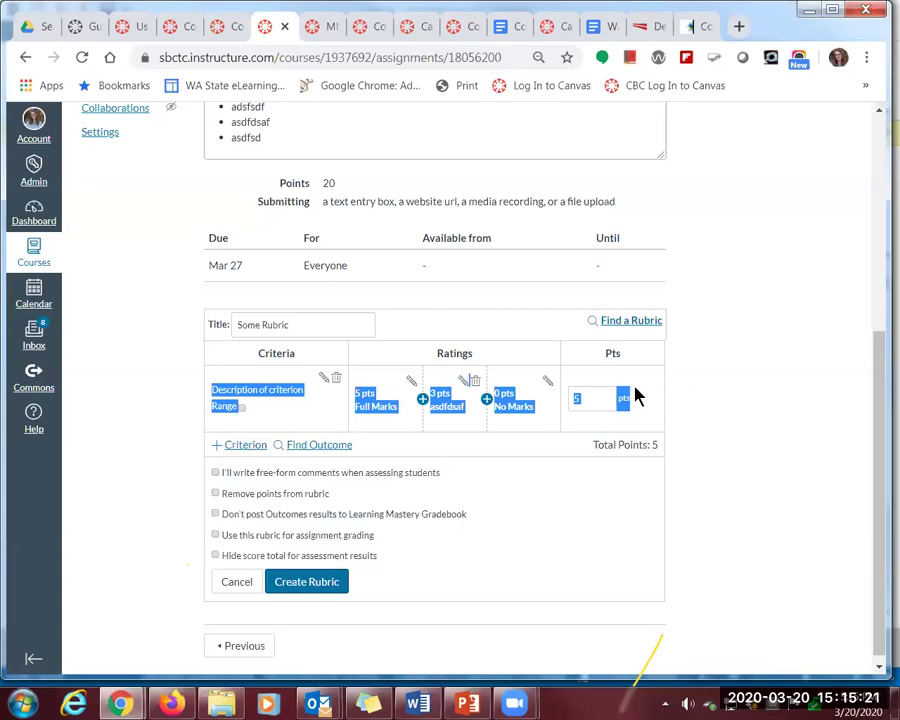
pyautogui.click(246, 451)
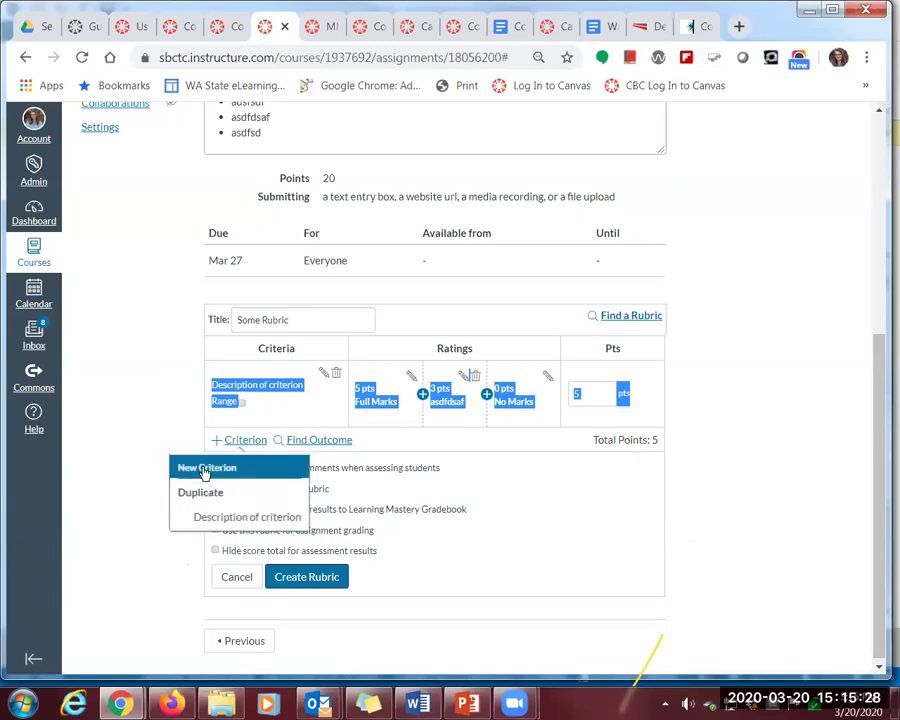
pyautogui.click(241, 527)
pyautogui.click(412, 430)
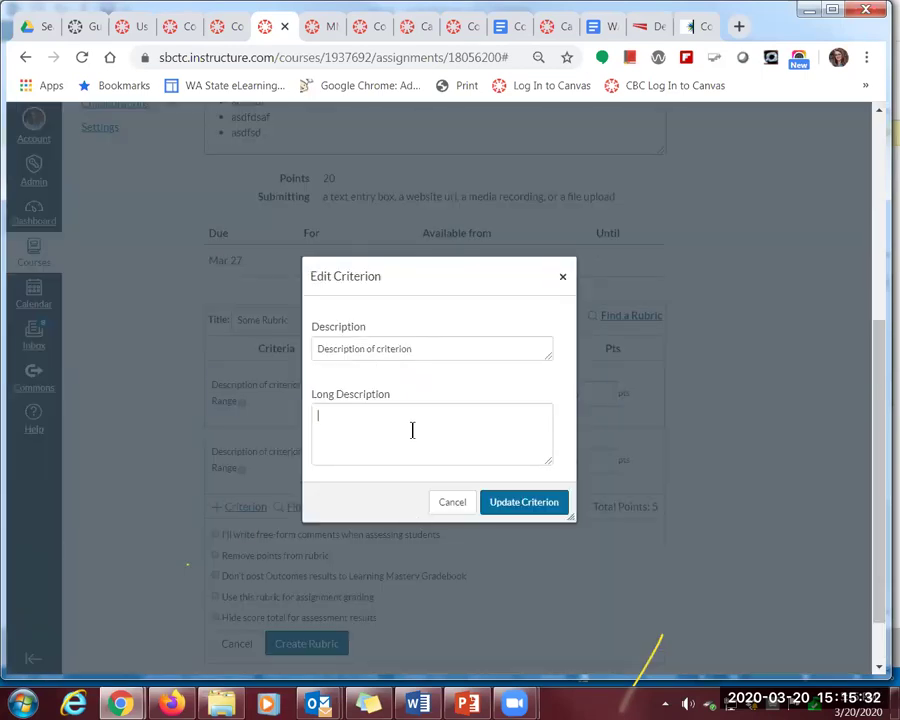
pyautogui.click(525, 512)
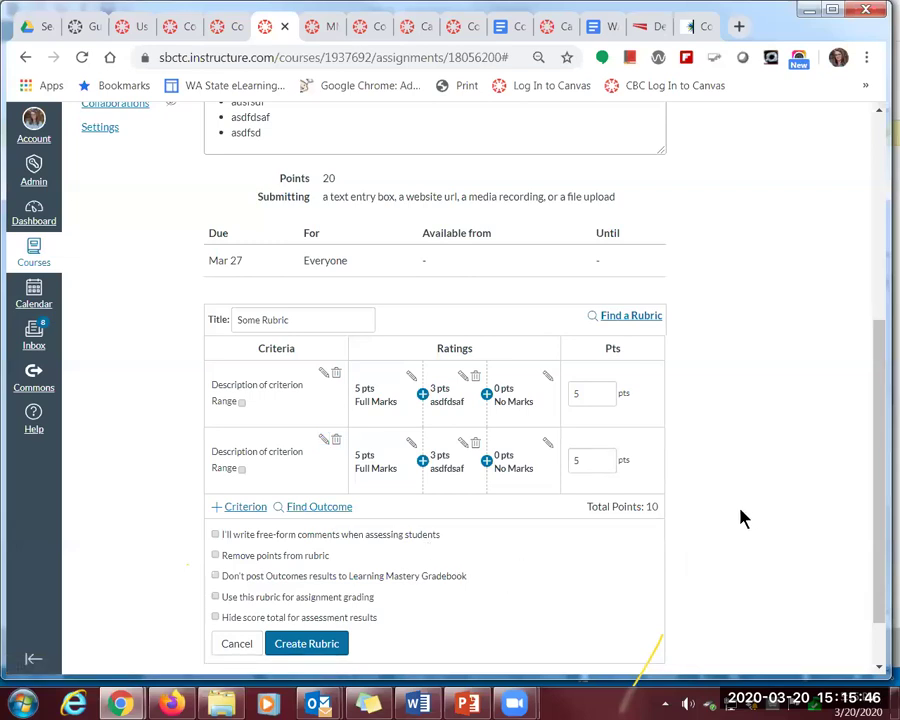
# Create the rubric with assignment grading enabled and change the assignment's points to match the rubric
pyautogui.scroll(-2, 745, 516)
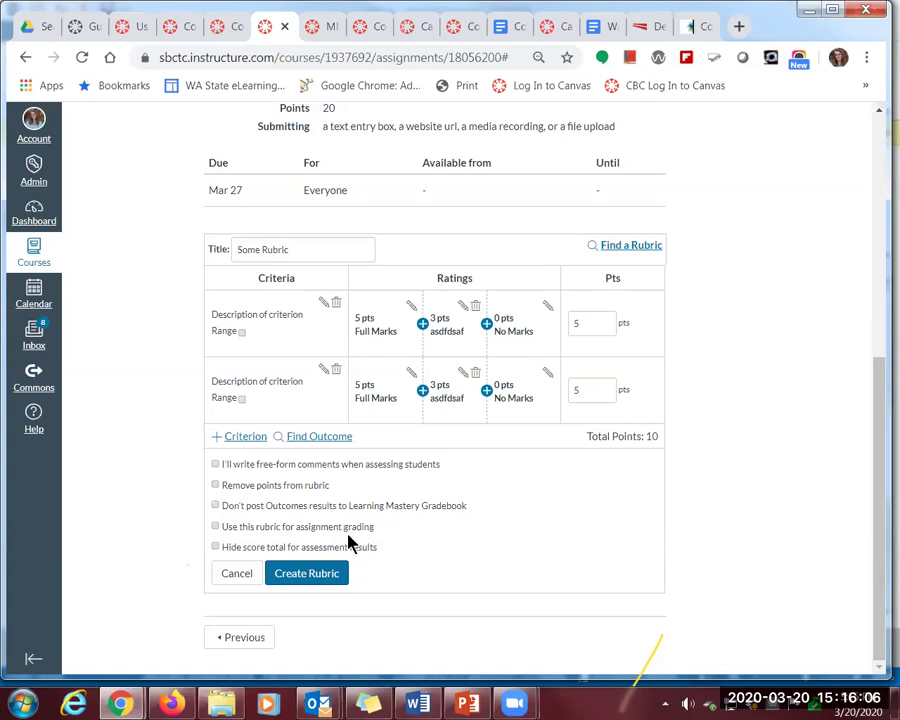
pyautogui.click(217, 527)
pyautogui.click(298, 578)
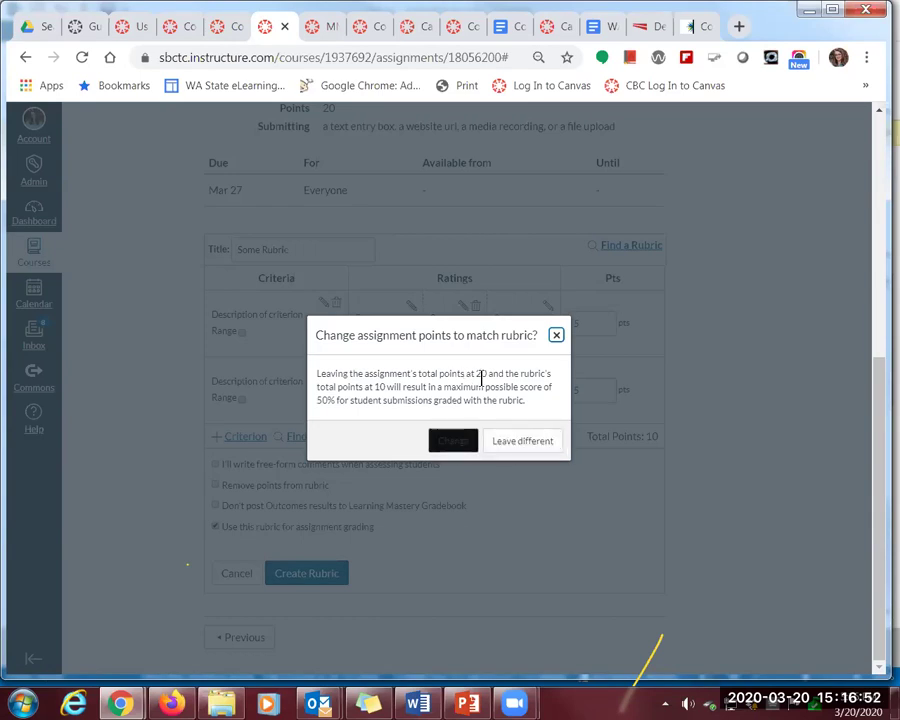
pyautogui.click(443, 446)
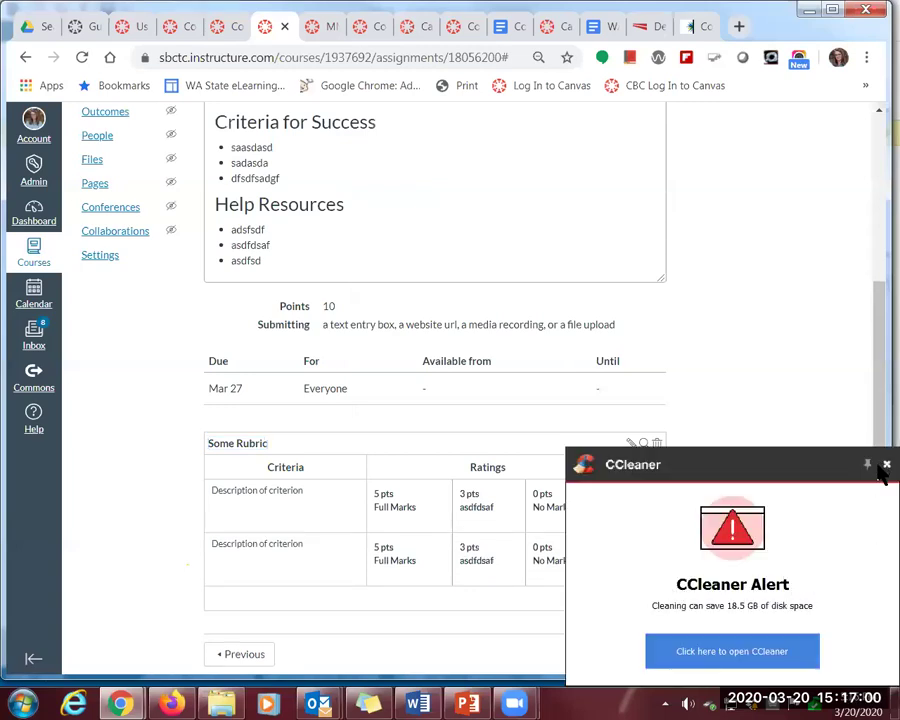
# Dismiss the CCleaner alert and open Example Assignment in SpeedGrader
pyautogui.click(885, 466)
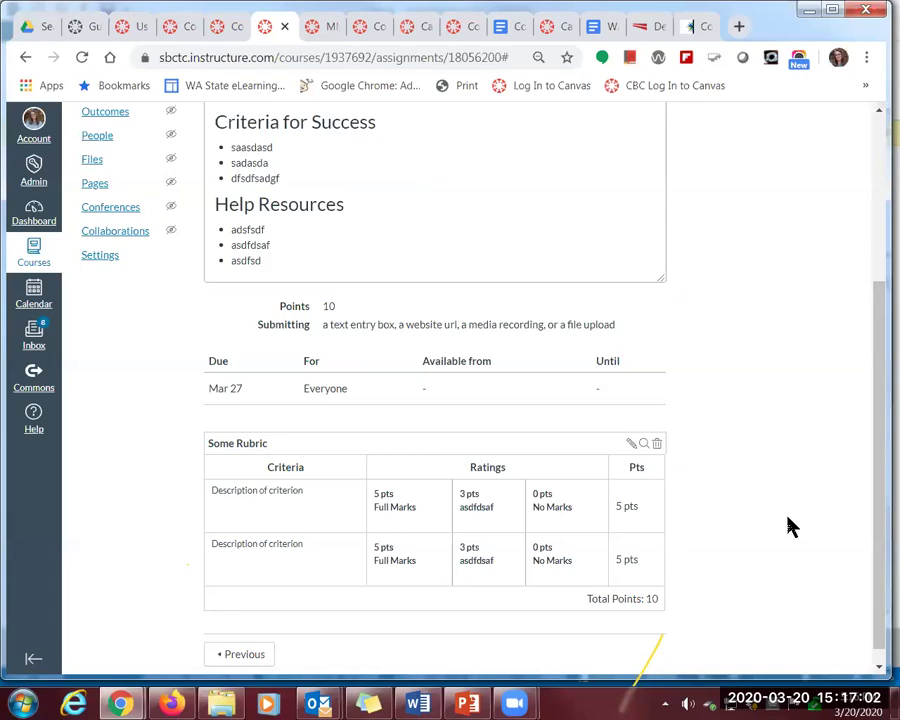
pyautogui.scroll(-1, 788, 530)
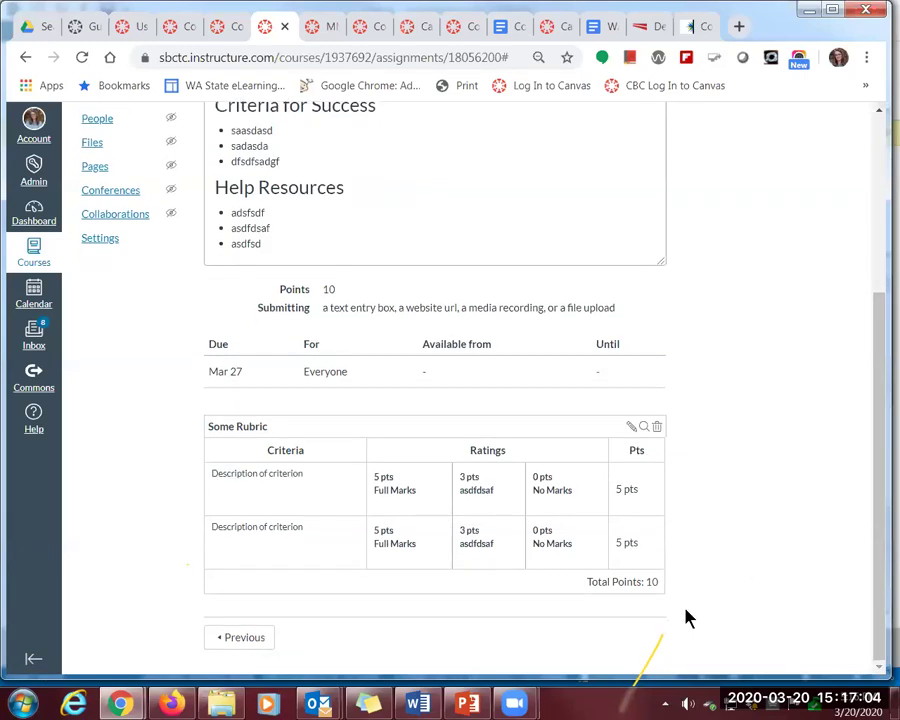
pyautogui.click(232, 637)
pyautogui.scroll(1, 720, 501)
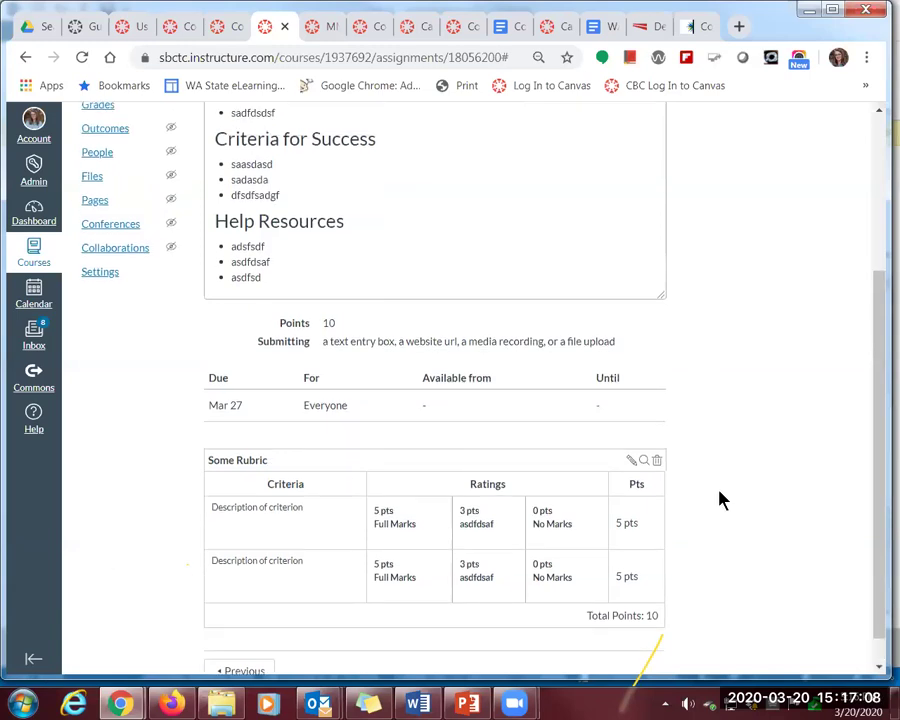
pyautogui.scroll(5, 720, 501)
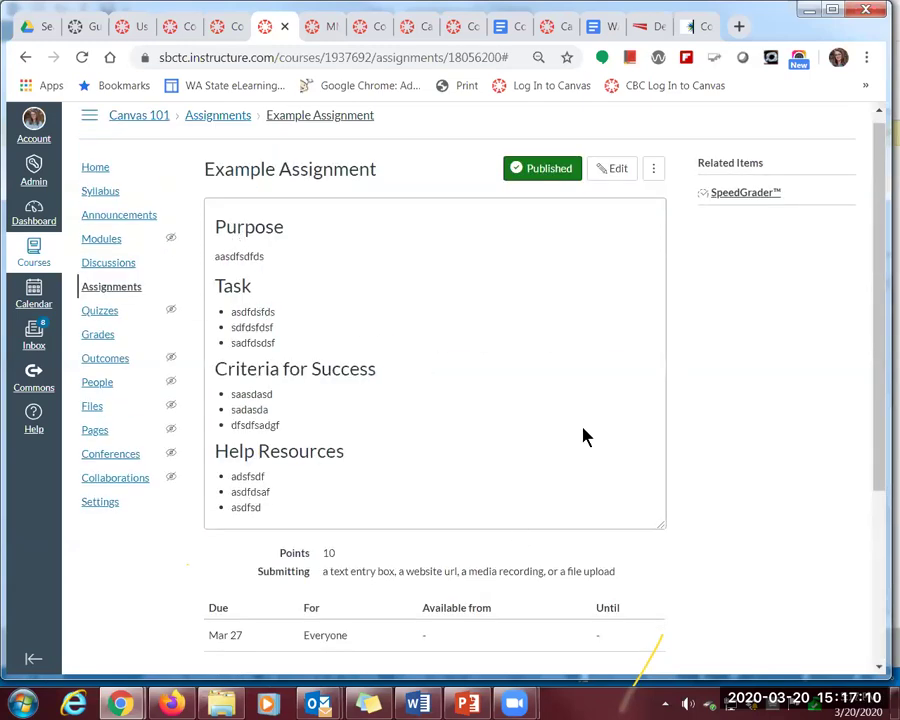
pyautogui.click(744, 199)
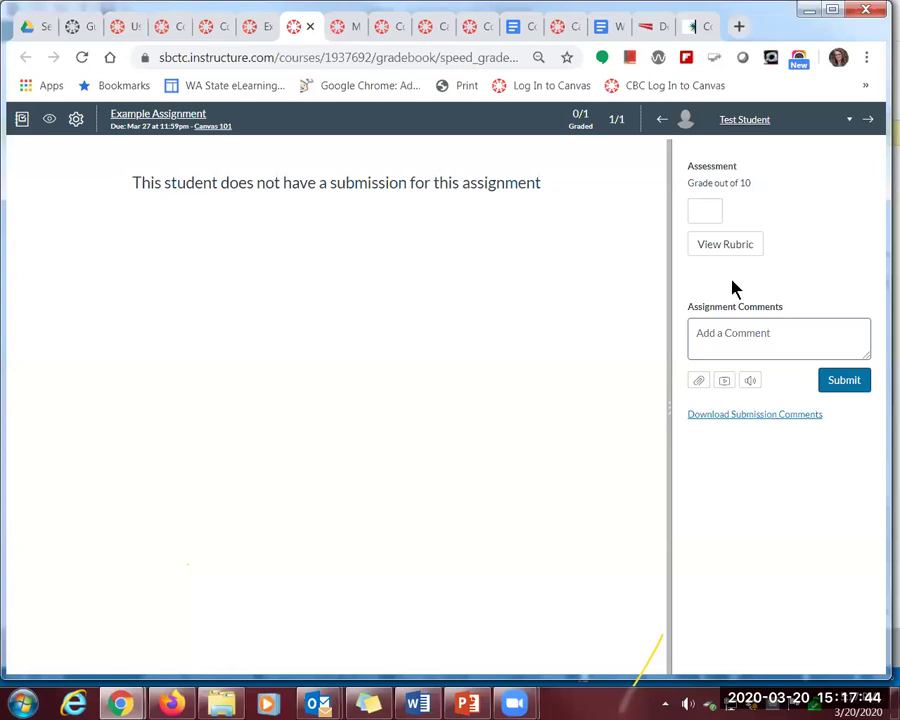
# Grade Test Student with the rubric, giving Full Marks on both criteria, and save the assessment
pyautogui.click(734, 250)
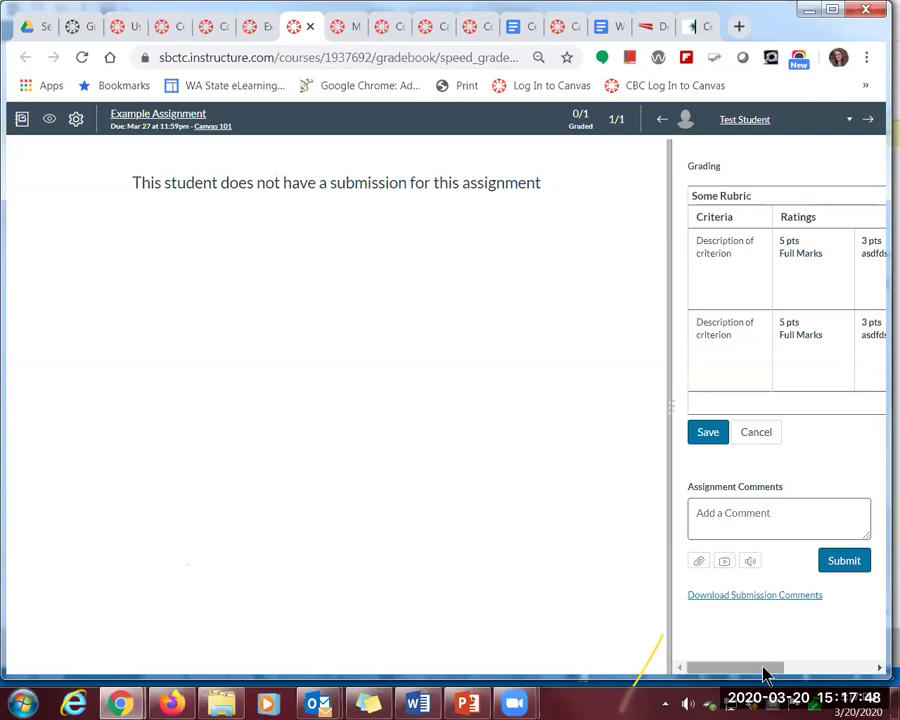
pyautogui.moveTo(764, 676)
pyautogui.mouseDown()
pyautogui.moveTo(878, 675)
pyautogui.moveTo(690, 677)
pyautogui.mouseUp()
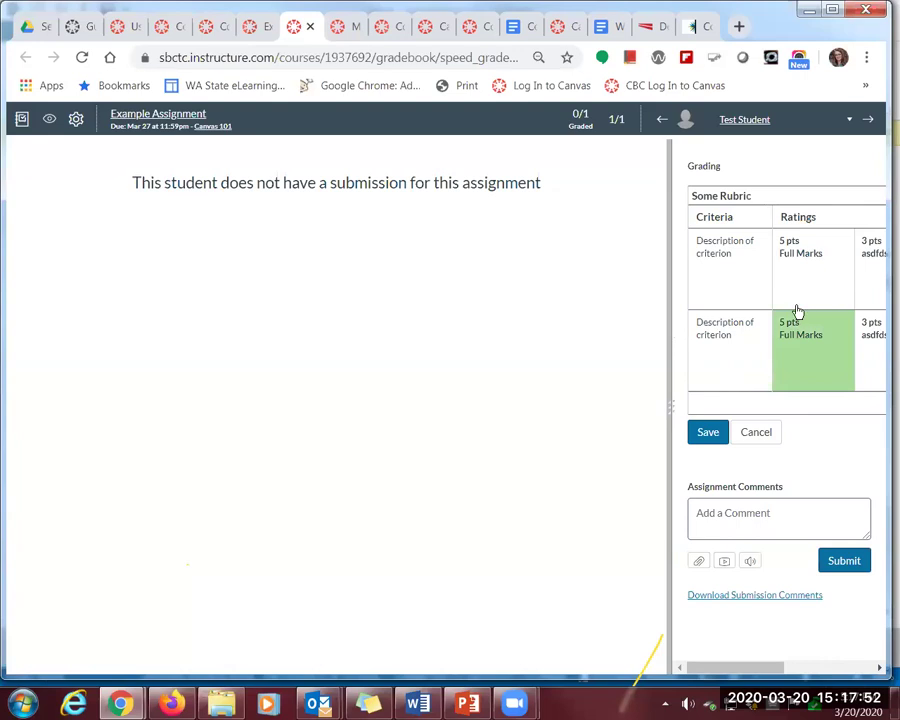
pyautogui.click(818, 378)
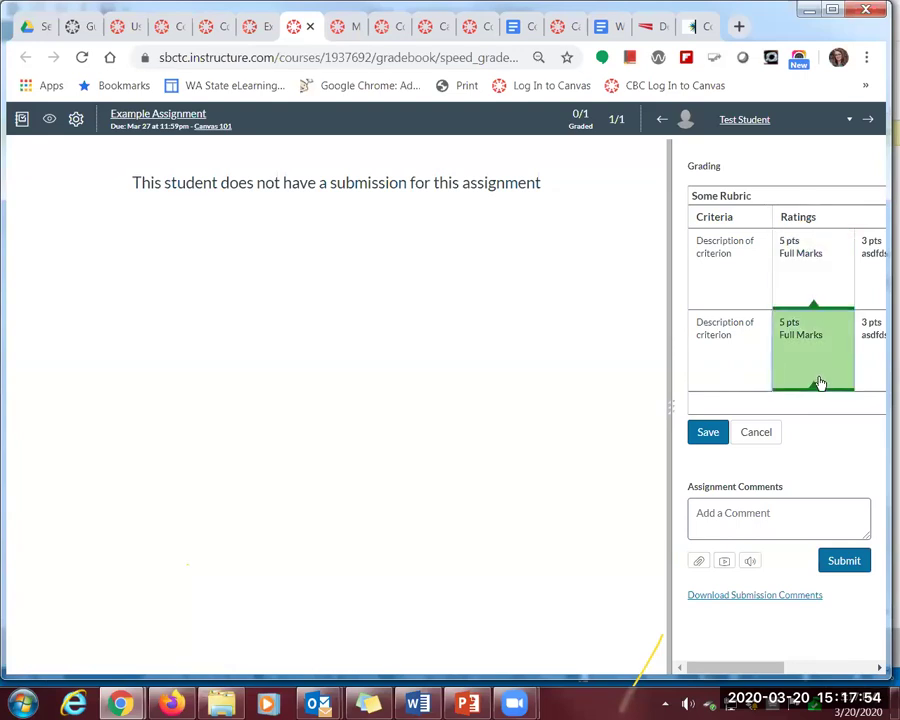
pyautogui.click(708, 434)
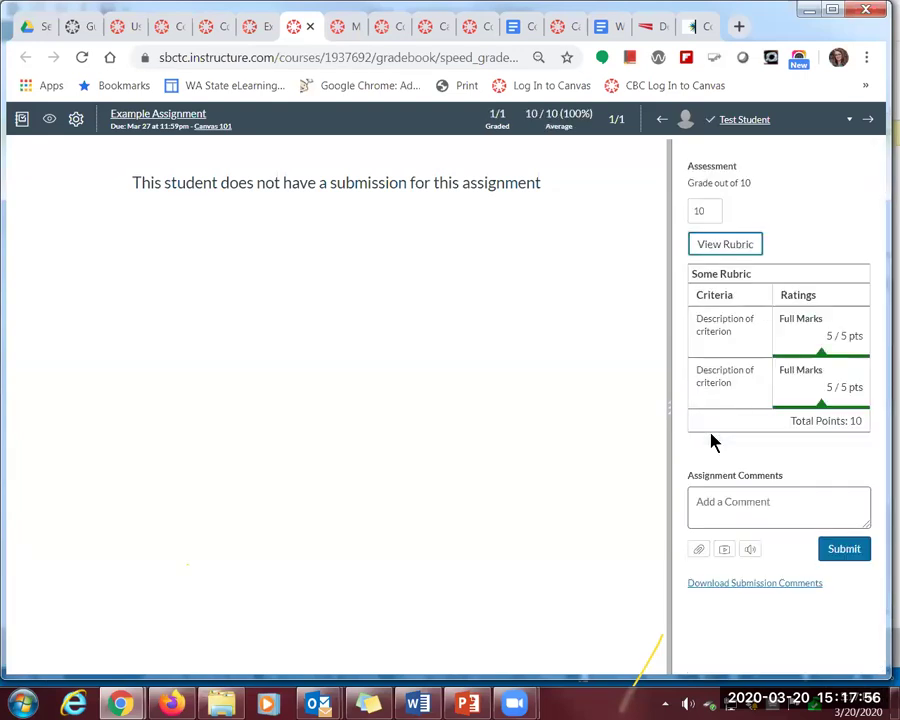
# Enter the assignment comment "shdfhdsfhdskhjdshfhdsfsdhfsdfkshfhsdkjhfkjhdskjf" for Test Student
pyautogui.click(703, 214)
pyautogui.doubleClick(703, 214)
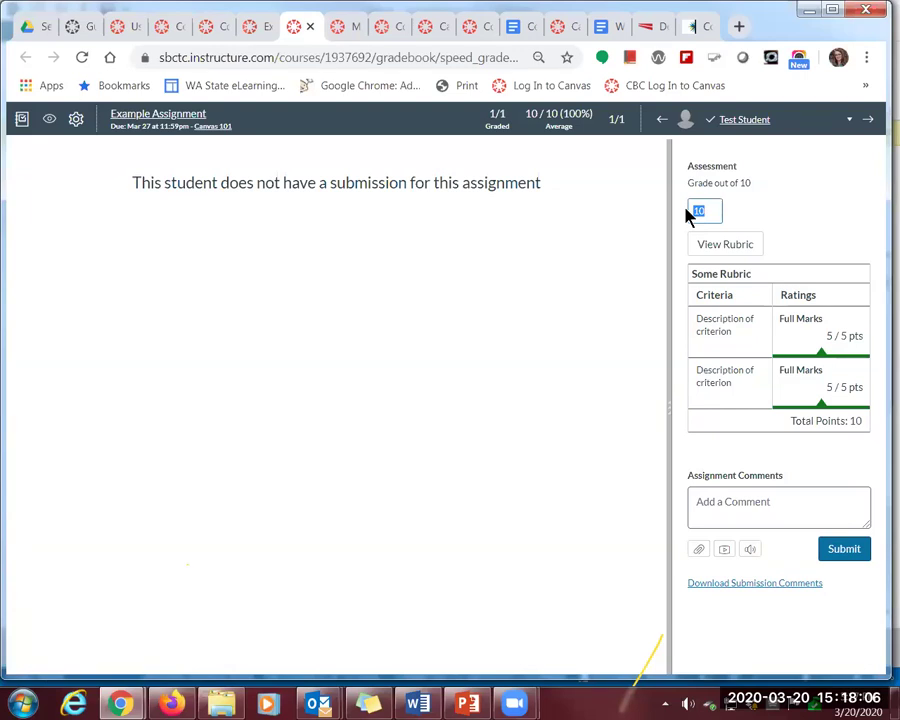
pyautogui.click(757, 510)
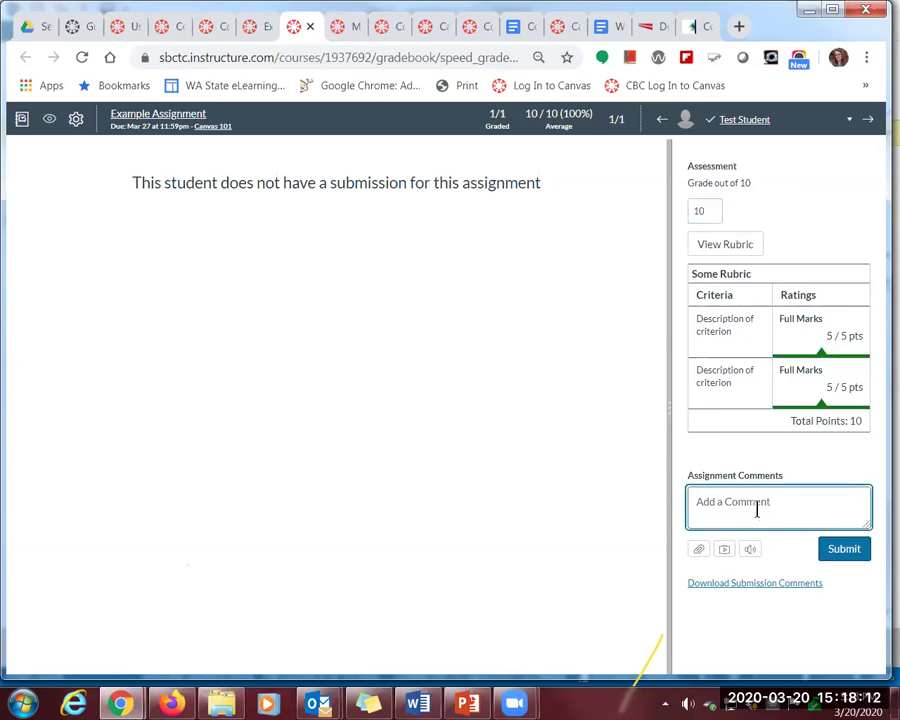
pyautogui.write('shdfhdsfhdshjdshfhdsfsdhf')
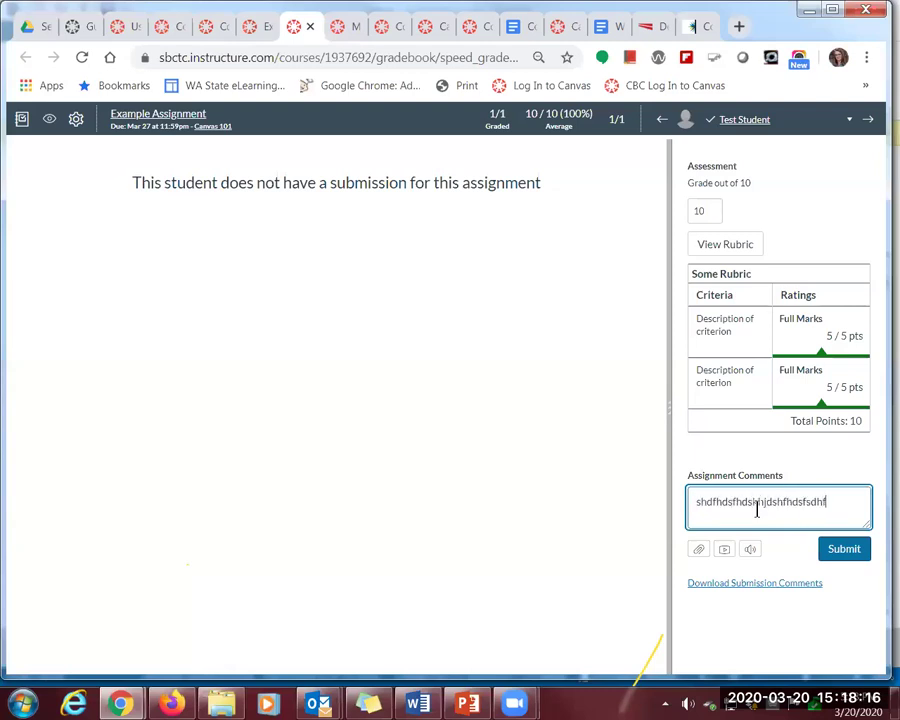
pyautogui.write('sdfkshfhsdkjhfkjhdskjf')
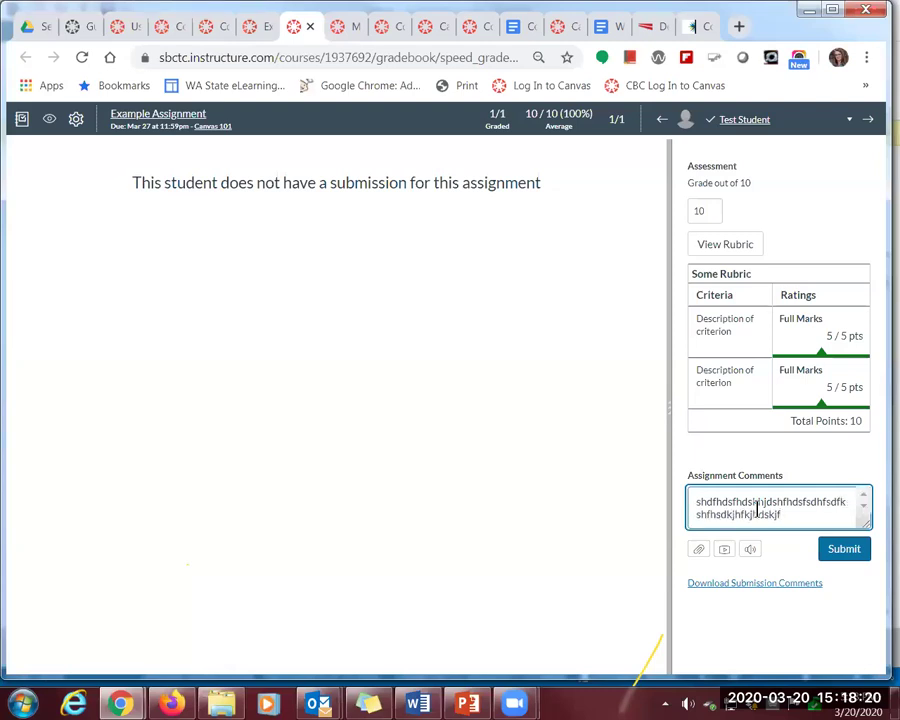
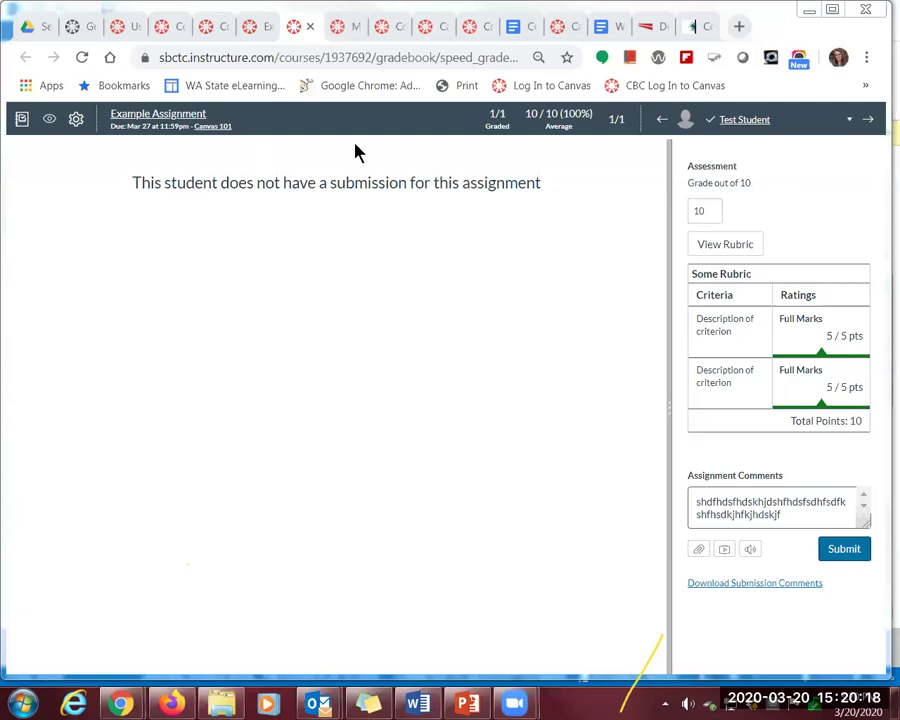
# Switch to the public Canvas 101 course and examine how Modules 00 and 01 are organized
pyautogui.click(565, 30)
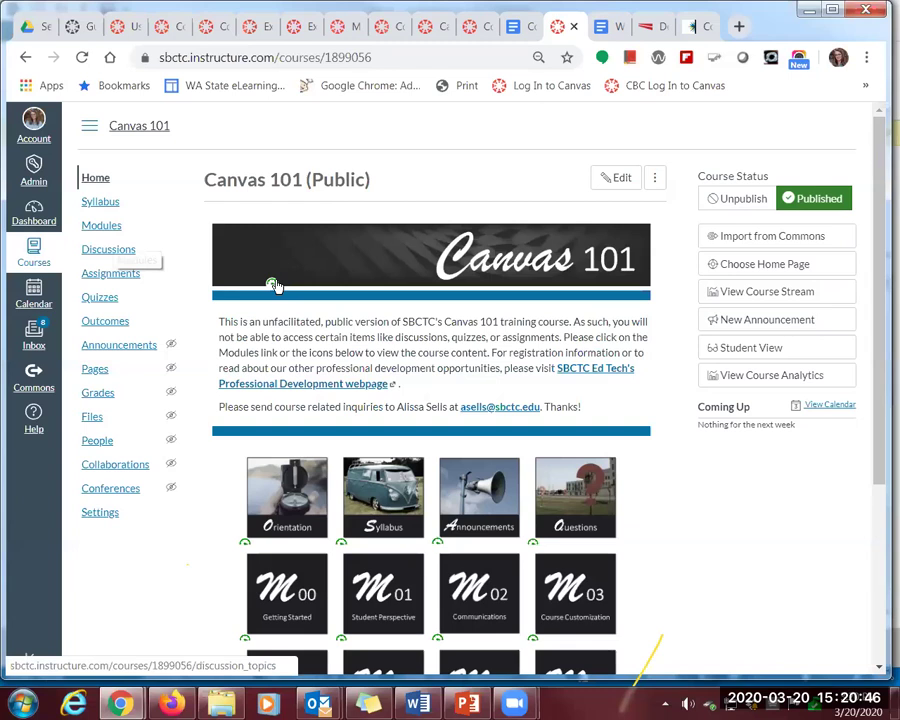
pyautogui.click(98, 228)
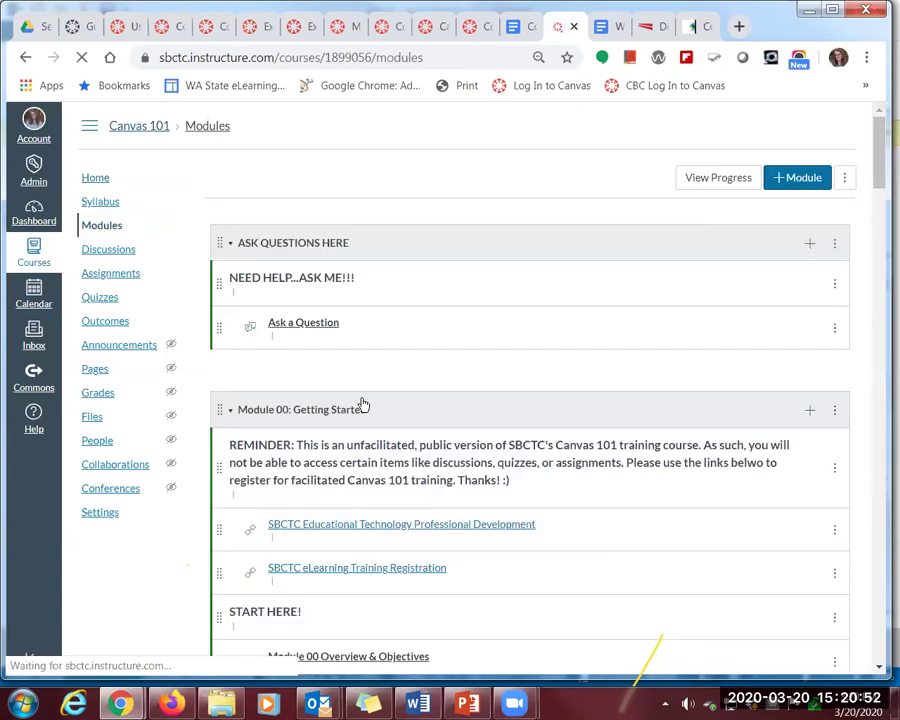
pyautogui.scroll(-2, 362, 444)
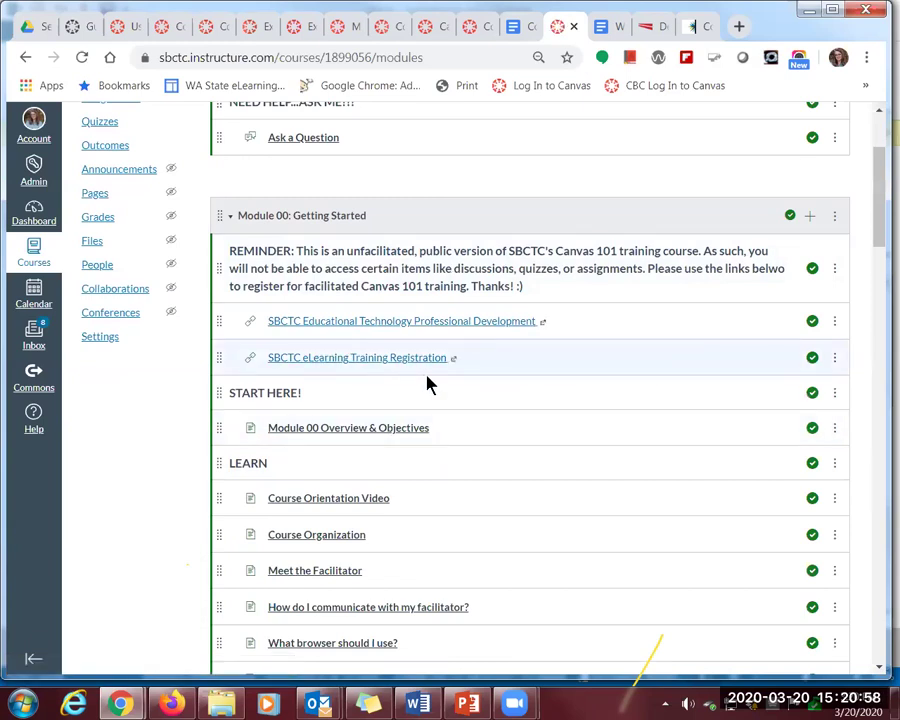
pyautogui.scroll(-7, 380, 420)
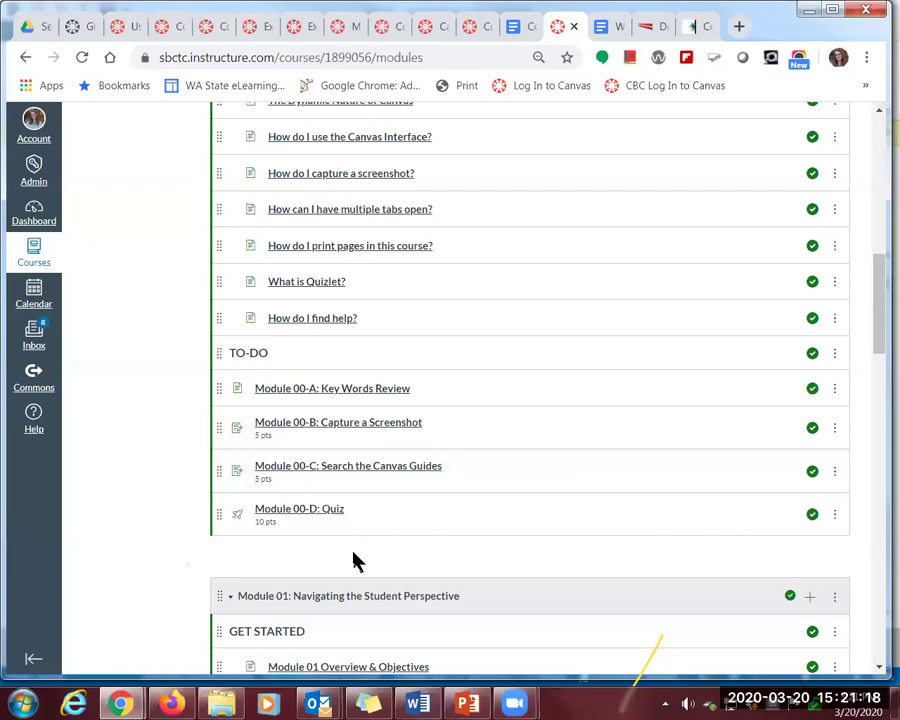
pyautogui.scroll(-3, 370, 555)
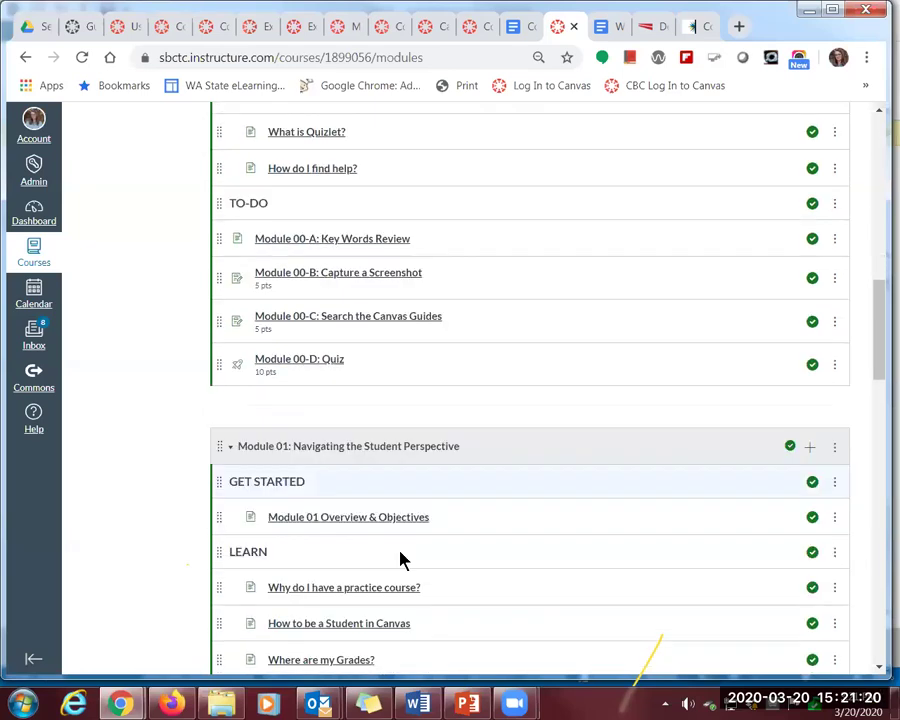
pyautogui.scroll(-5, 400, 560)
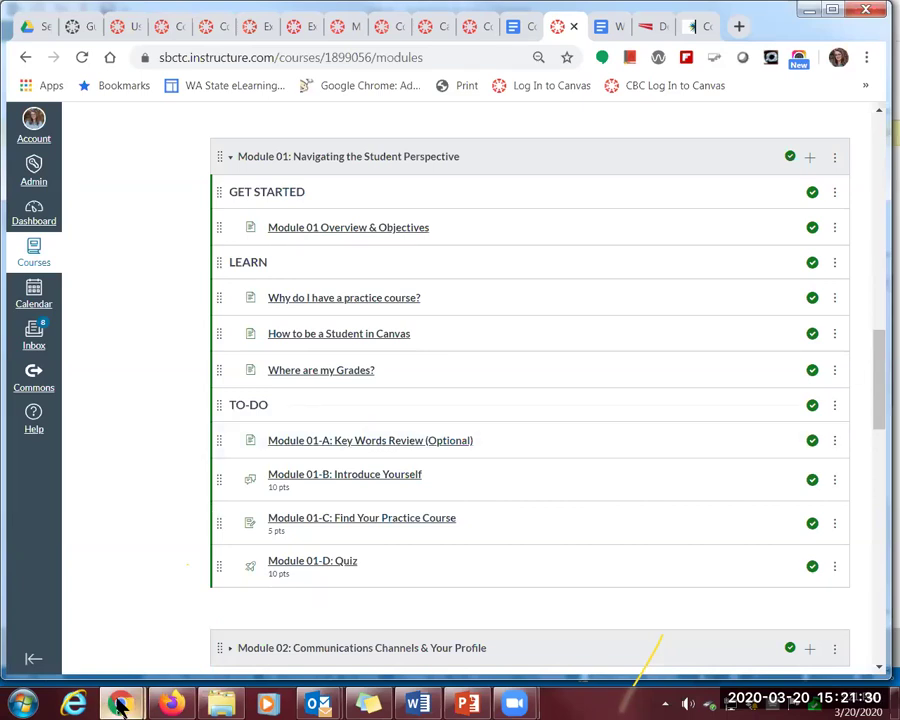
pyautogui.moveTo(120, 704)
pyautogui.click(90, 627)
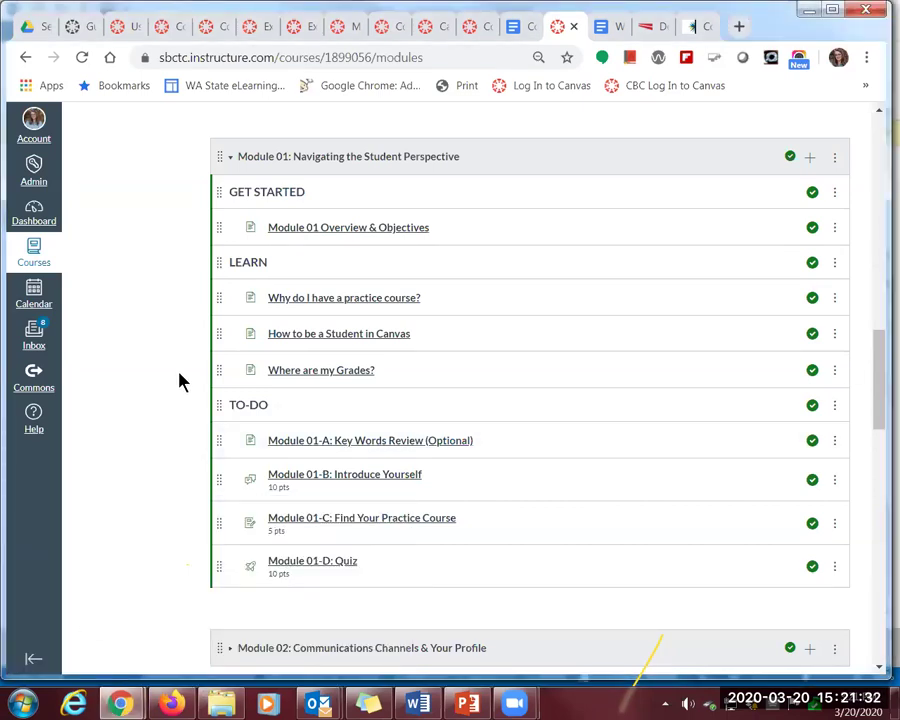
# Switch to the Course Design Resources document in Google Docs and highlight the Canvas 101 (Public) entry and its description
pyautogui.click(126, 30)
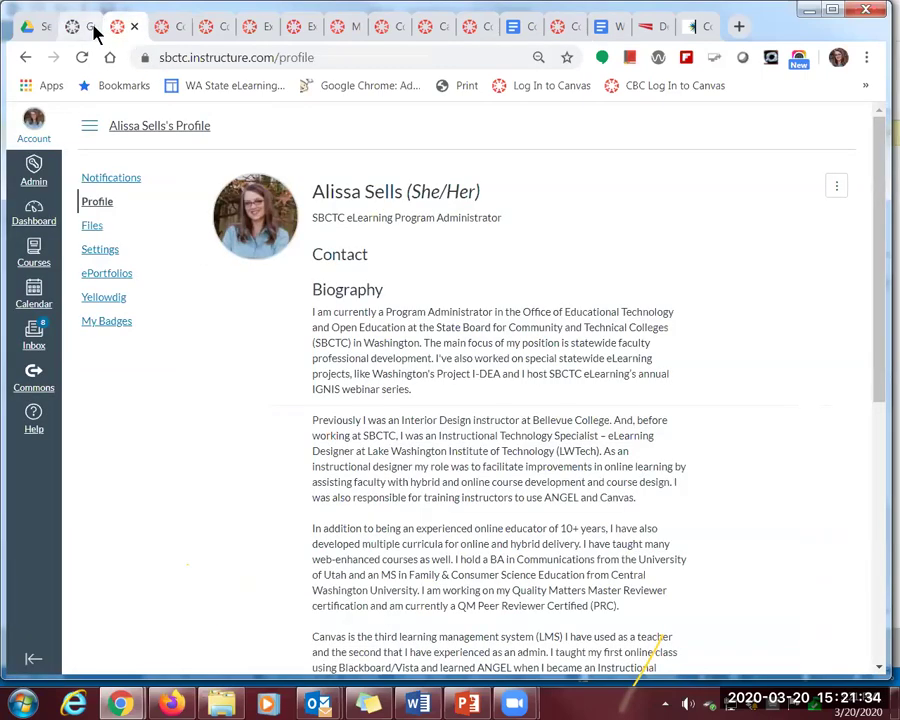
pyautogui.click(84, 28)
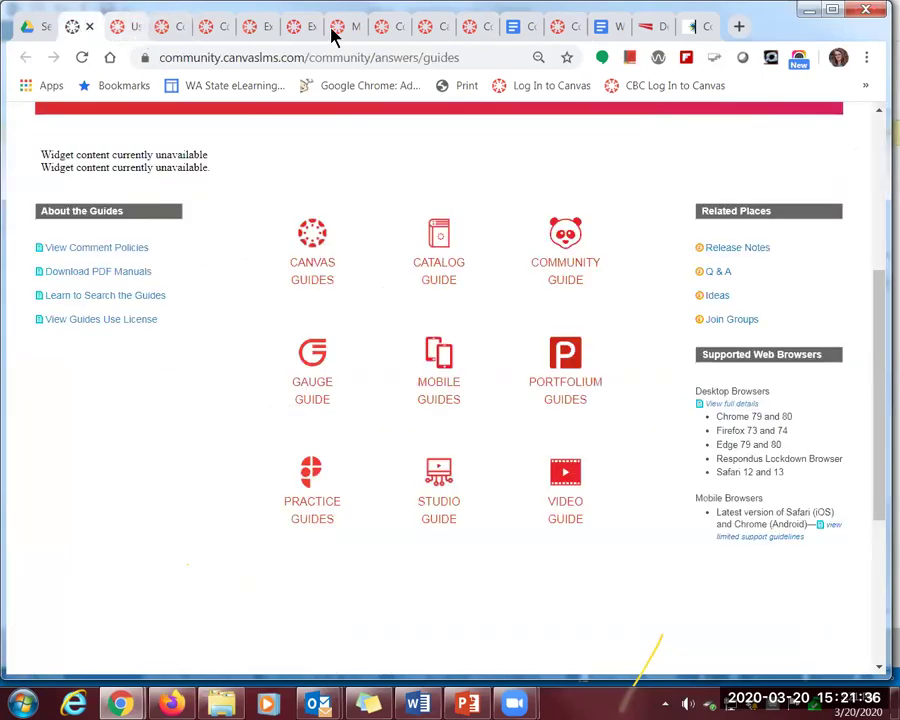
pyautogui.click(528, 30)
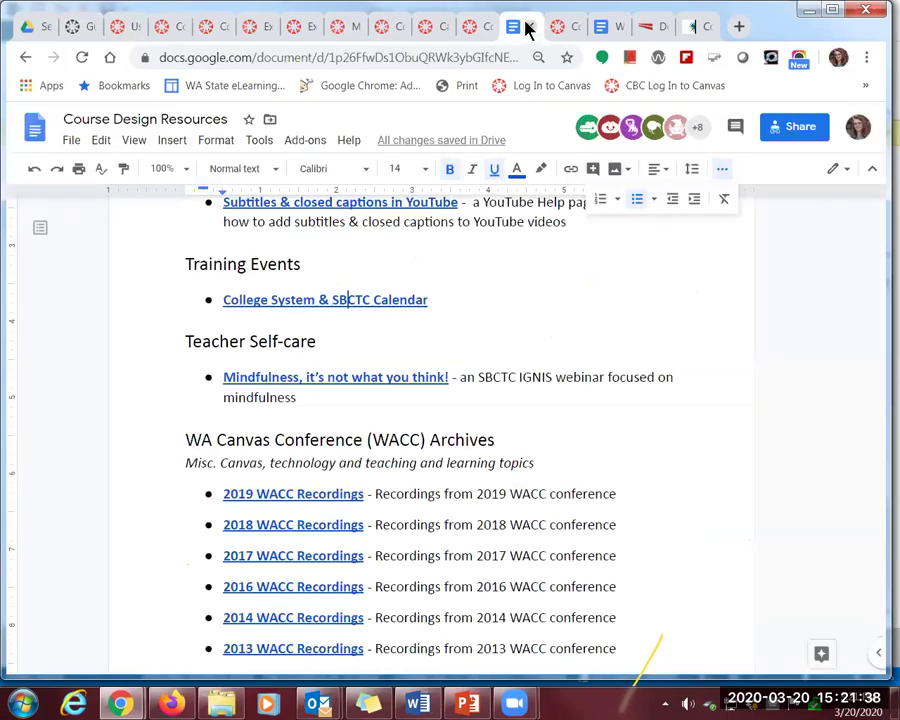
pyautogui.scroll(4, 662, 424)
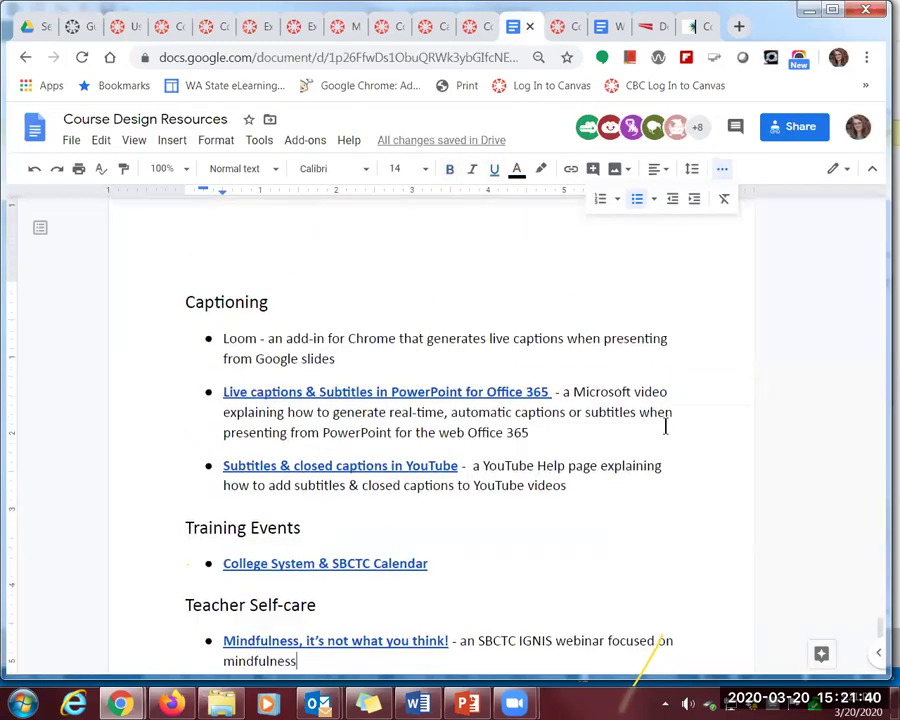
pyautogui.scroll(5, 545, 422)
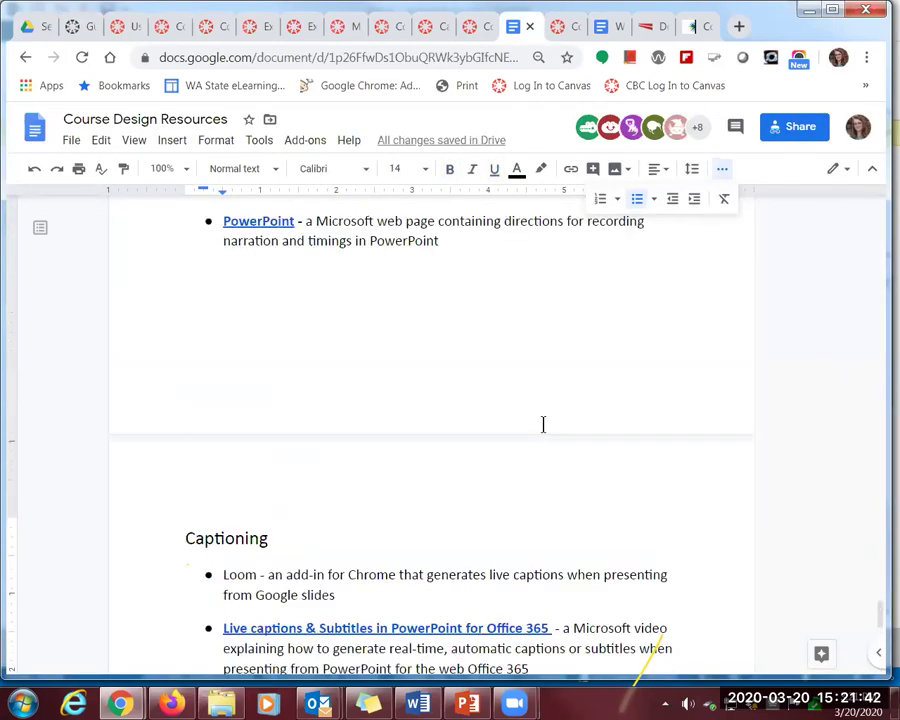
pyautogui.scroll(6, 600, 417)
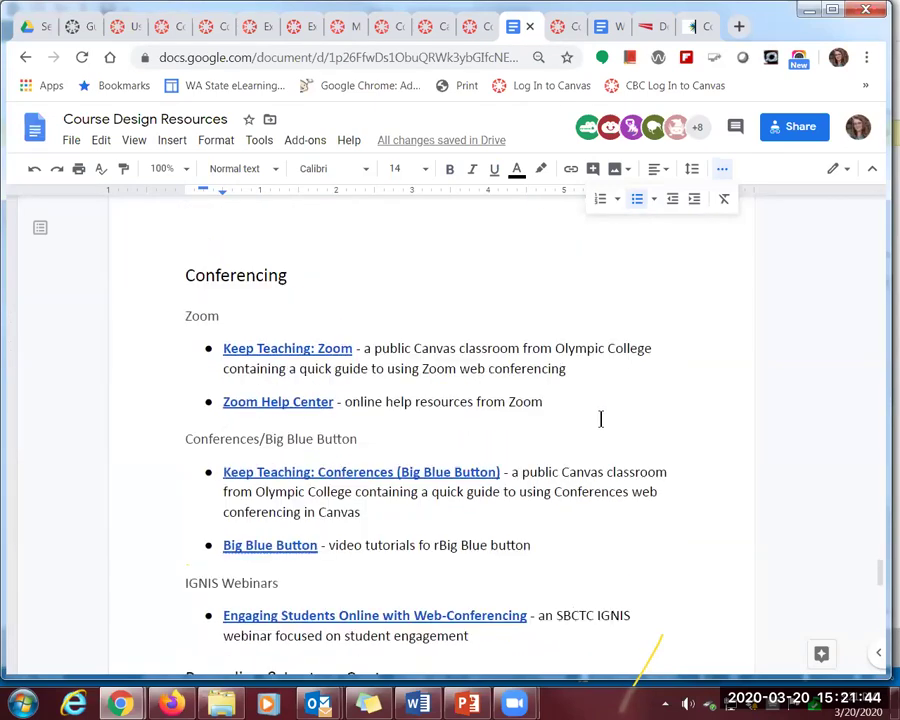
pyautogui.scroll(10, 599, 416)
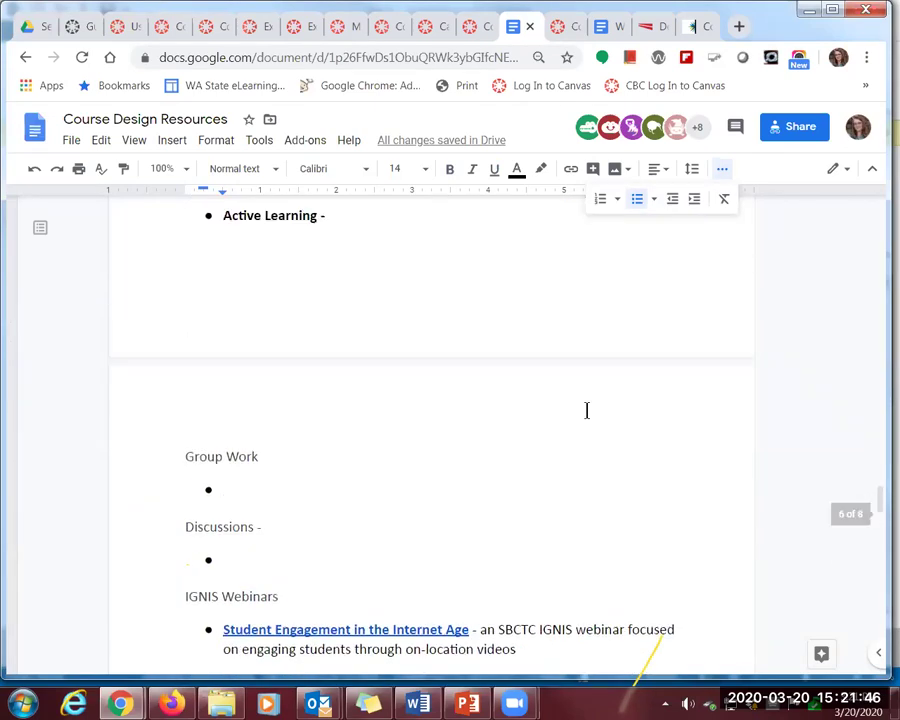
pyautogui.scroll(8, 586, 410)
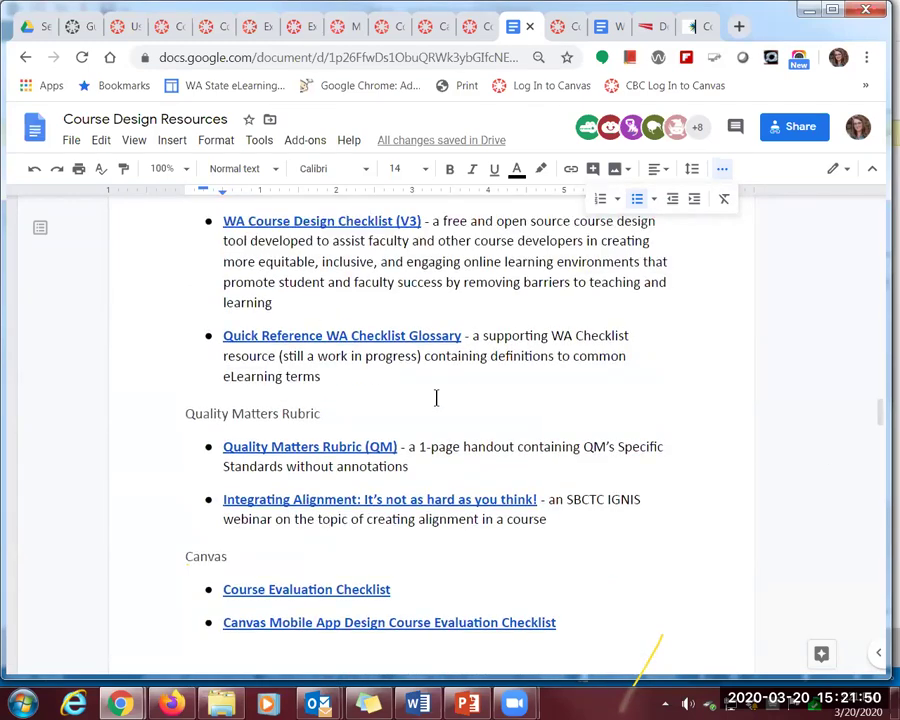
pyautogui.scroll(5, 435, 396)
pyautogui.scroll(5, 433, 396)
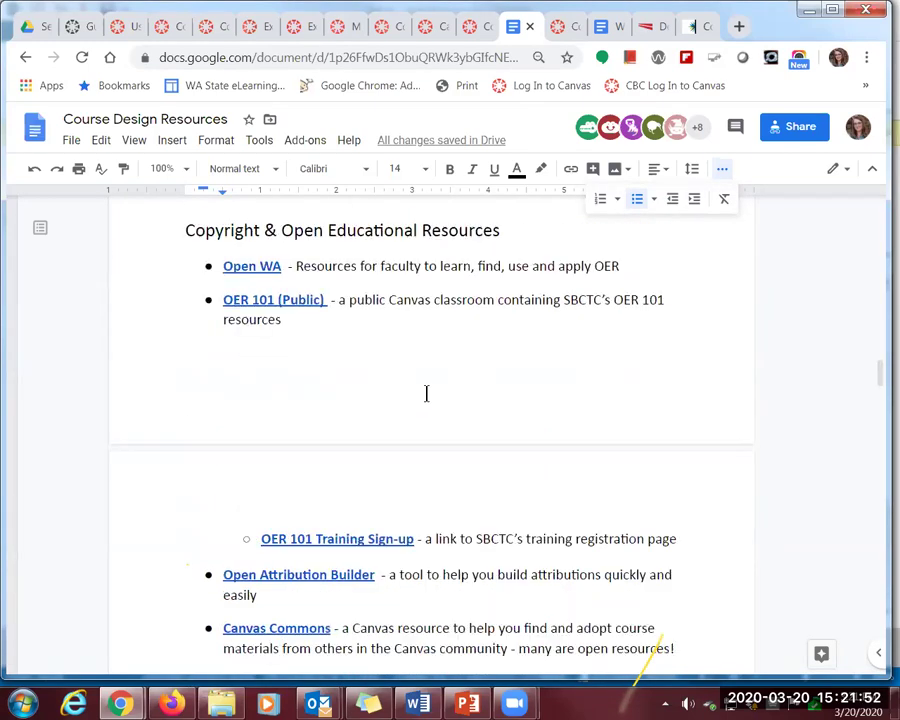
pyautogui.scroll(10, 426, 394)
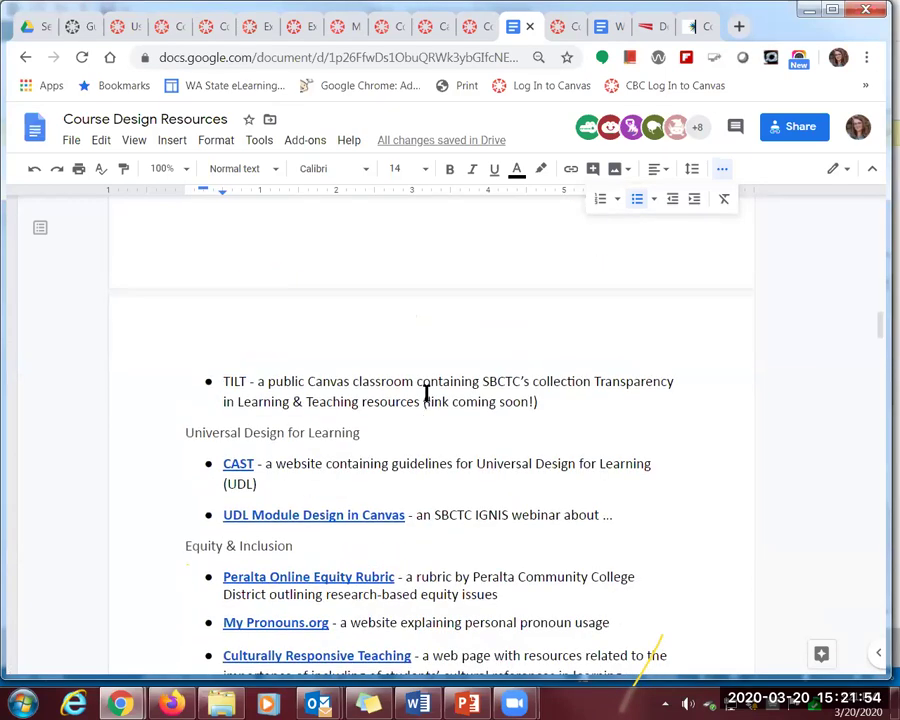
pyautogui.scroll(5, 429, 389)
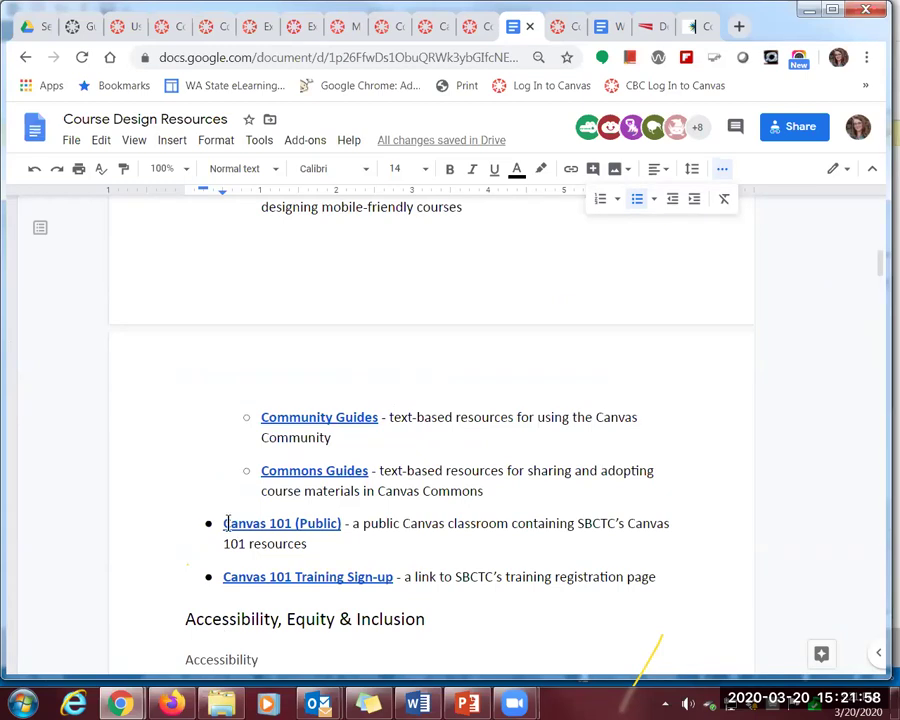
pyautogui.moveTo(223, 523); pyautogui.dragTo(390, 543)
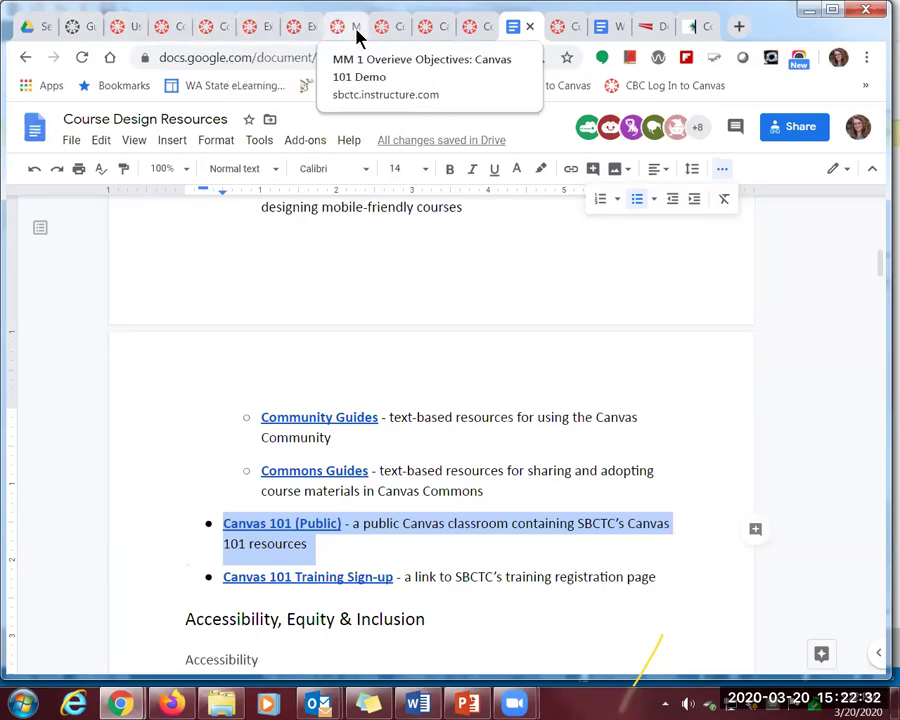
# Return to the Canvas 101 Demo course's modules and publish Module 1 with all its items
pyautogui.click(212, 27)
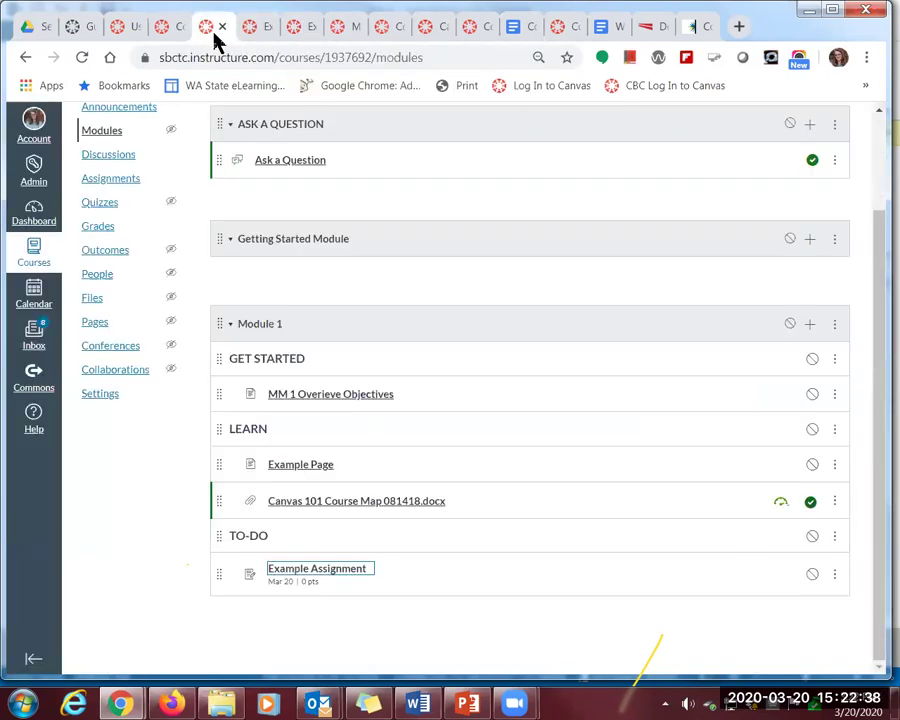
pyautogui.click(368, 615)
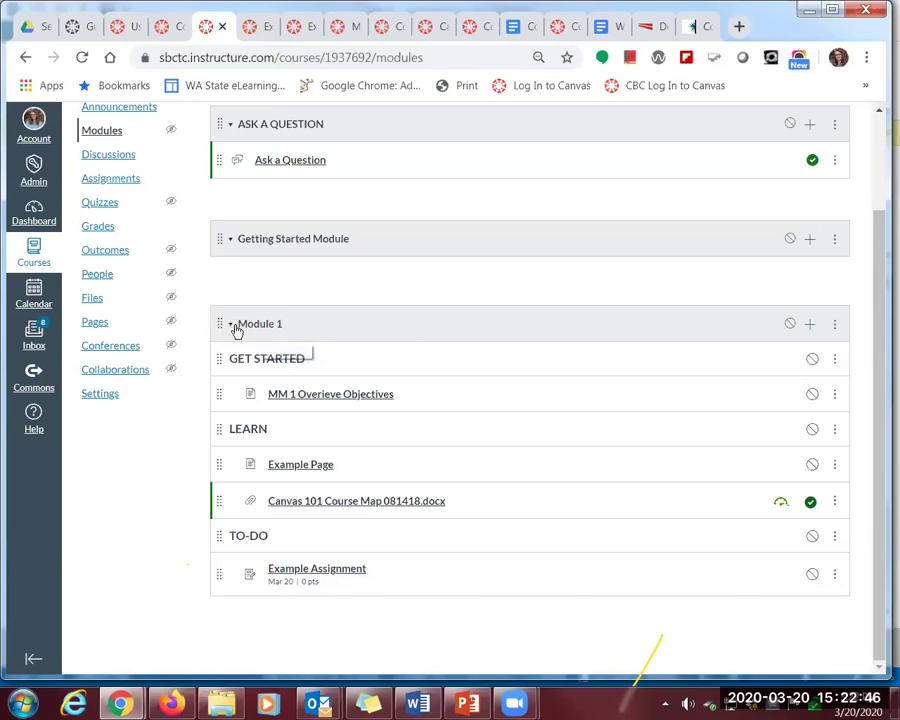
pyautogui.click(790, 326)
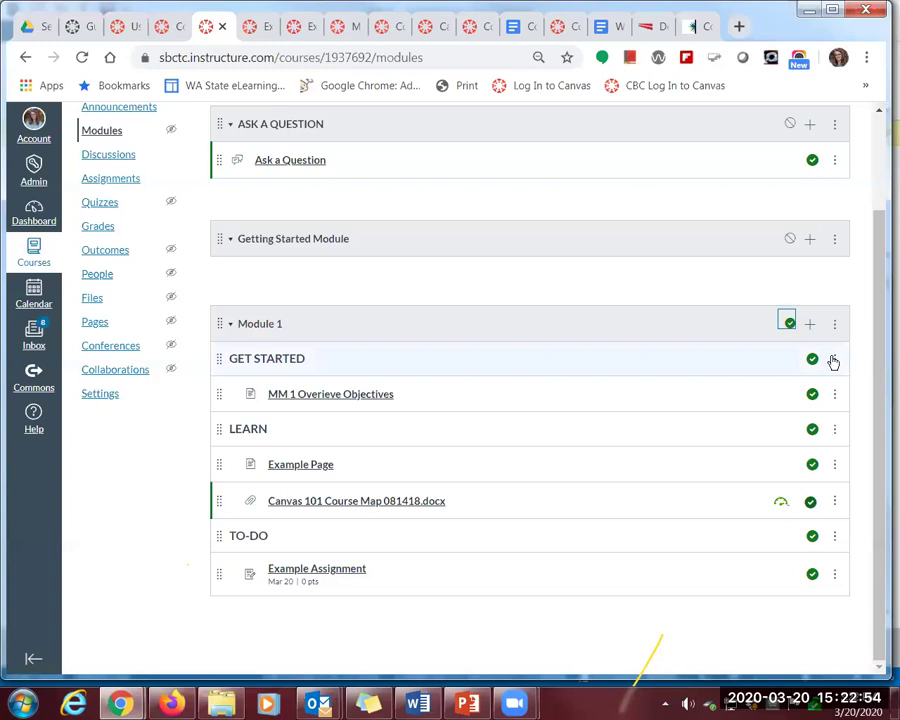
pyautogui.click(812, 428)
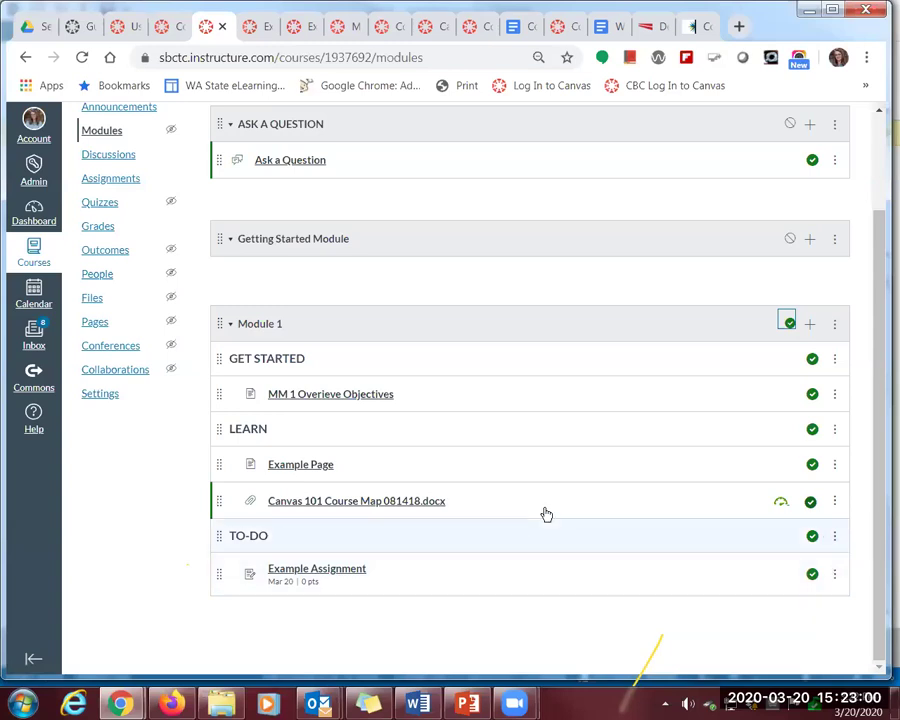
# Remove Canvas 101 Course Map 081418.docx from Module 1 and confirm the removal
pyautogui.click(835, 503)
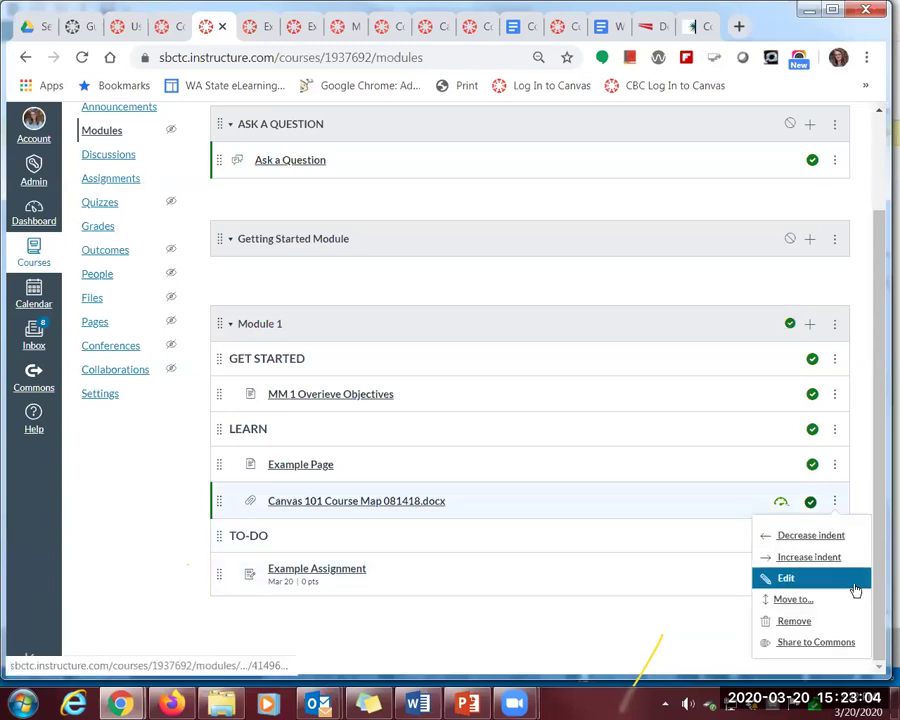
pyautogui.click(786, 622)
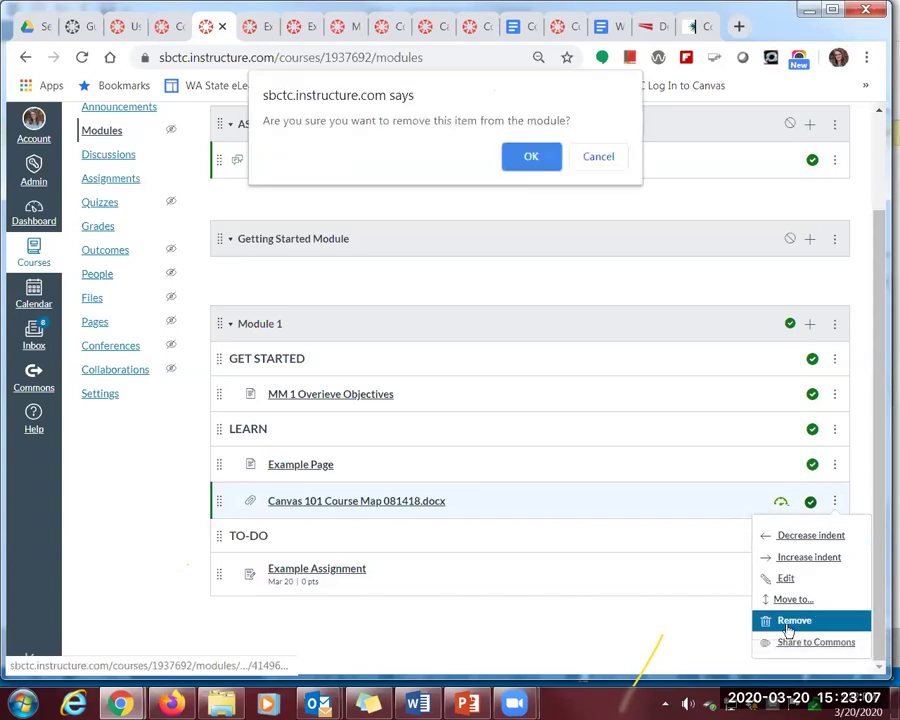
pyautogui.click(524, 170)
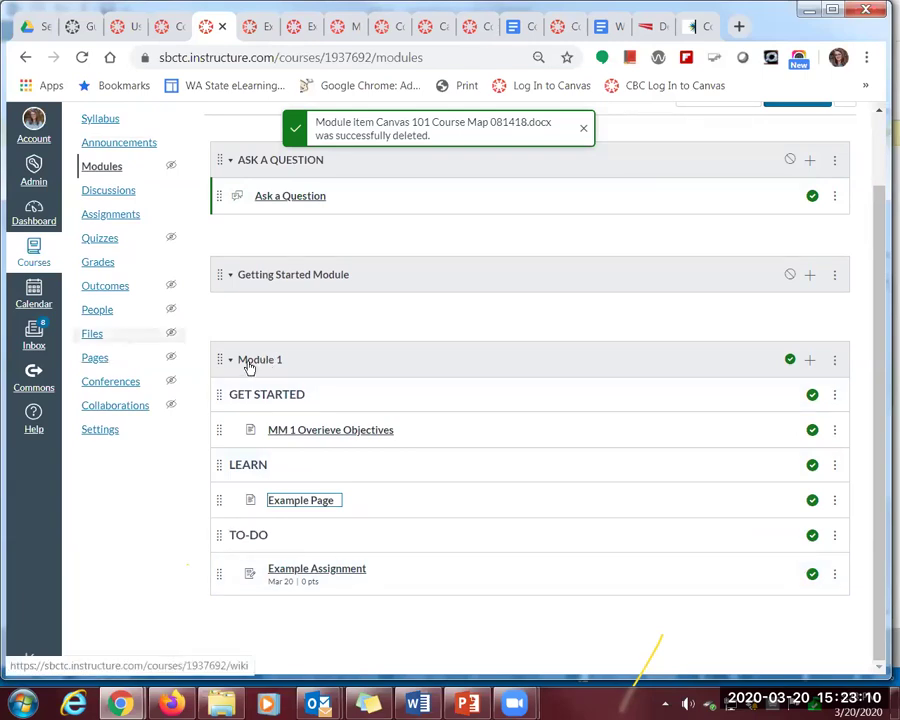
# Maximize the browser window, duplicate Module 1 with its contents, and review the copy
pyautogui.click(836, 369)
pyautogui.click(835, 362)
pyautogui.click(835, 362)
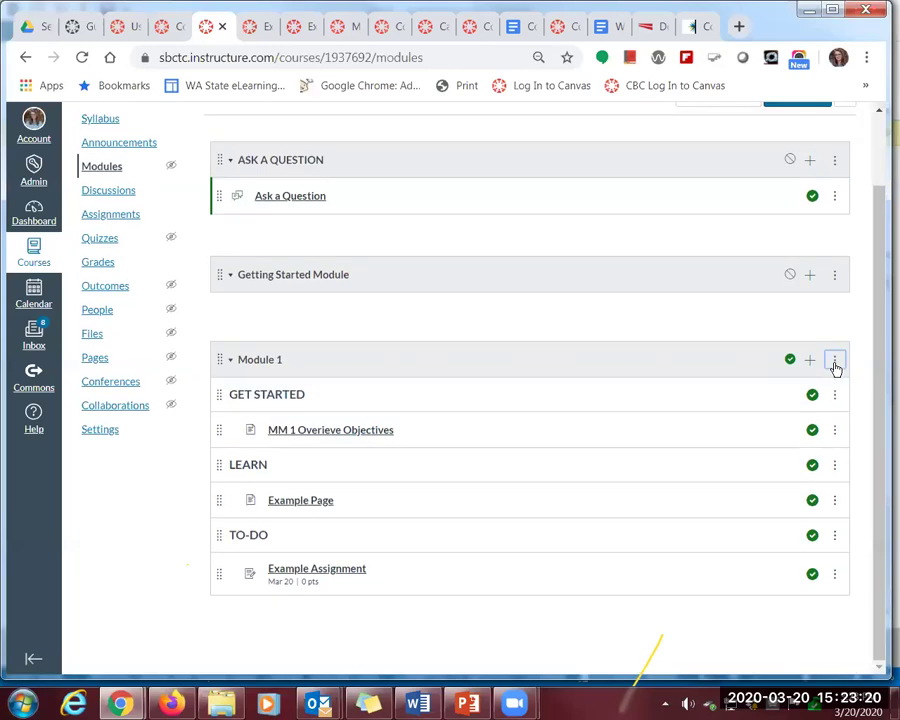
pyautogui.click(832, 11)
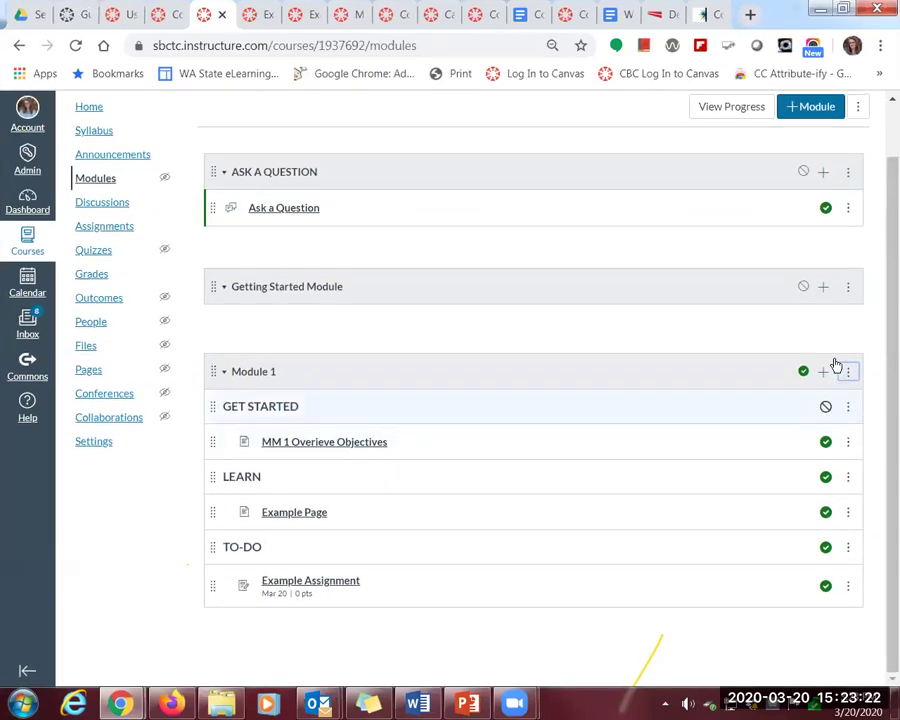
pyautogui.click(847, 373)
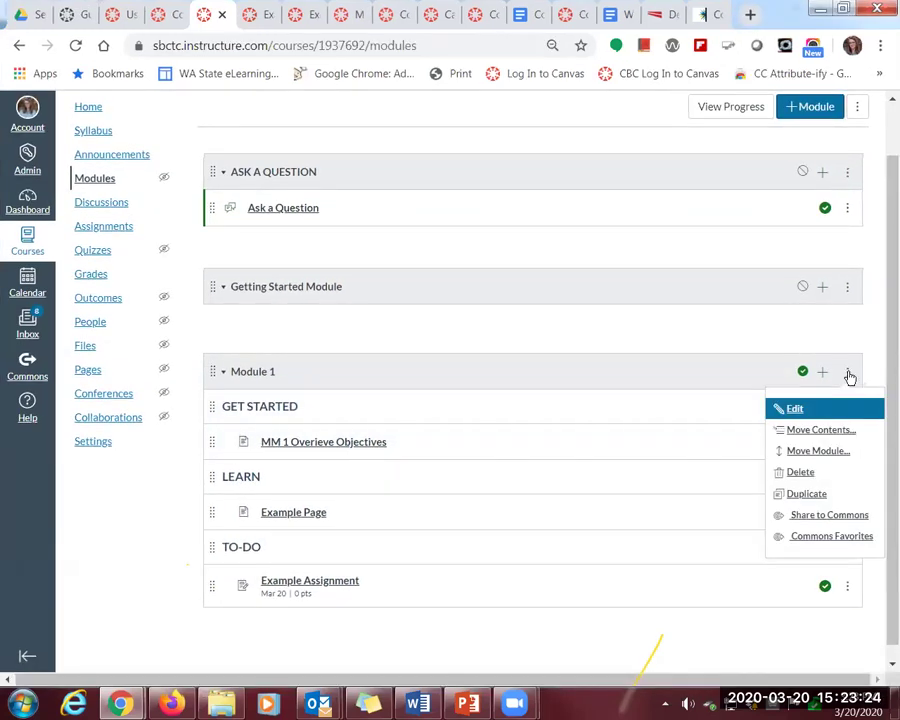
pyautogui.click(797, 494)
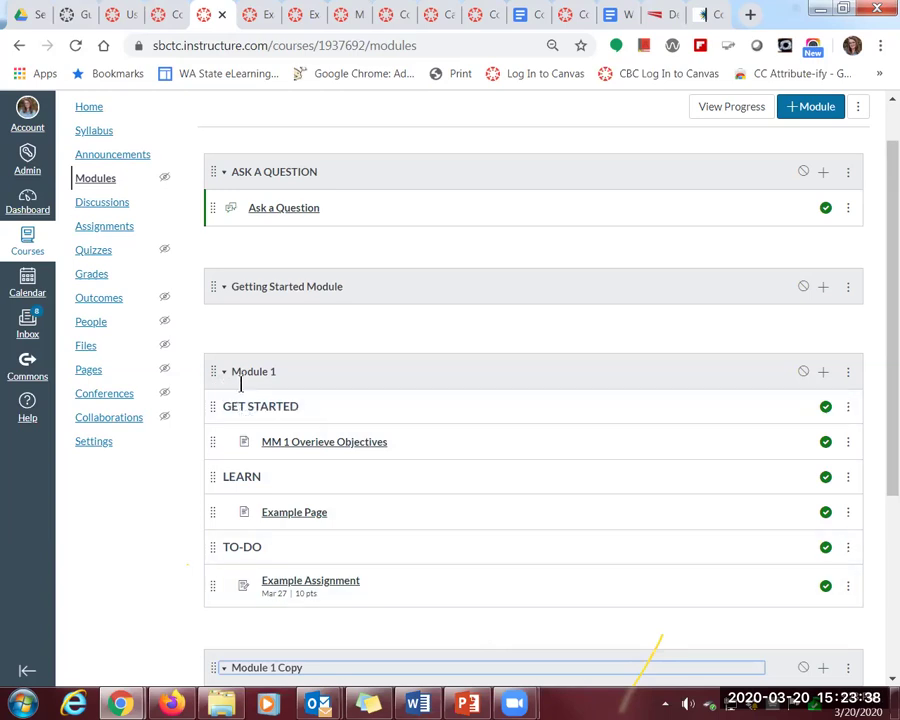
pyautogui.scroll(-2, 450, 572)
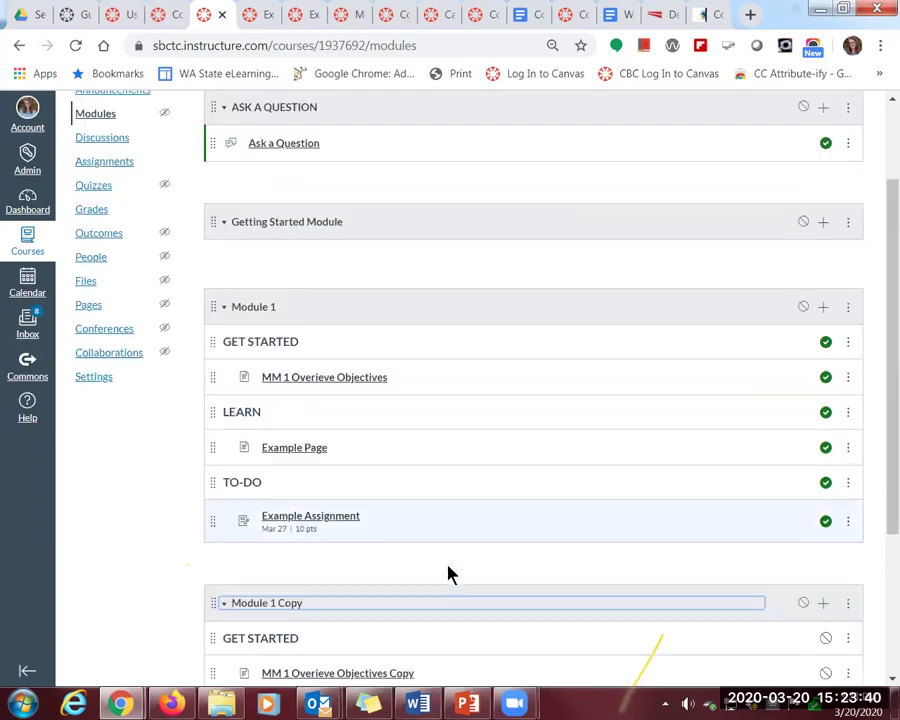
pyautogui.scroll(-2, 425, 543)
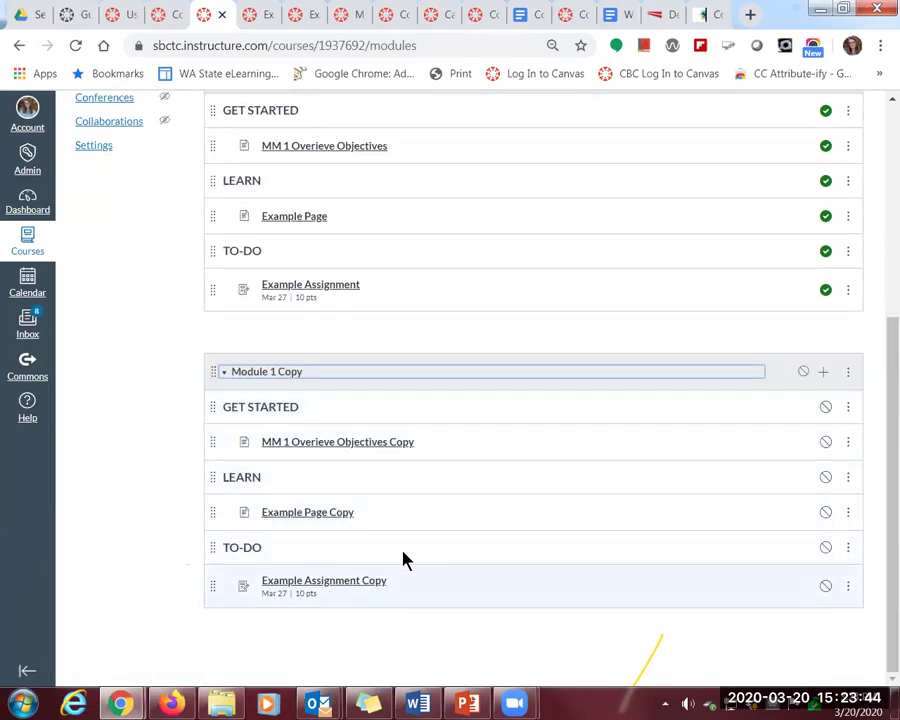
# Duplicate Example Page within the LEARN section of Module 1
pyautogui.scroll(2, 500, 485)
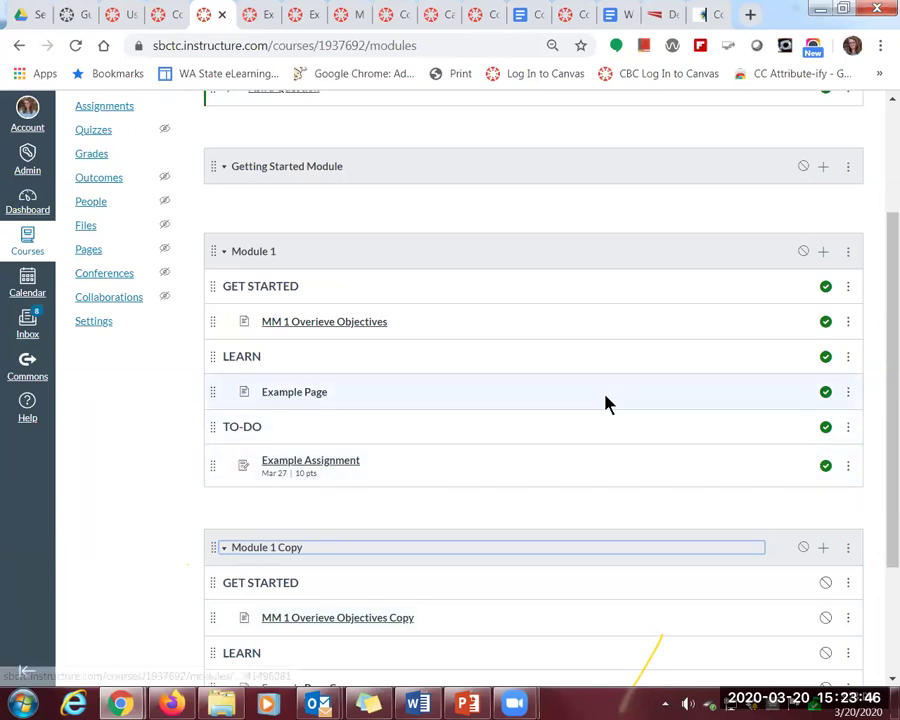
pyautogui.click(849, 393)
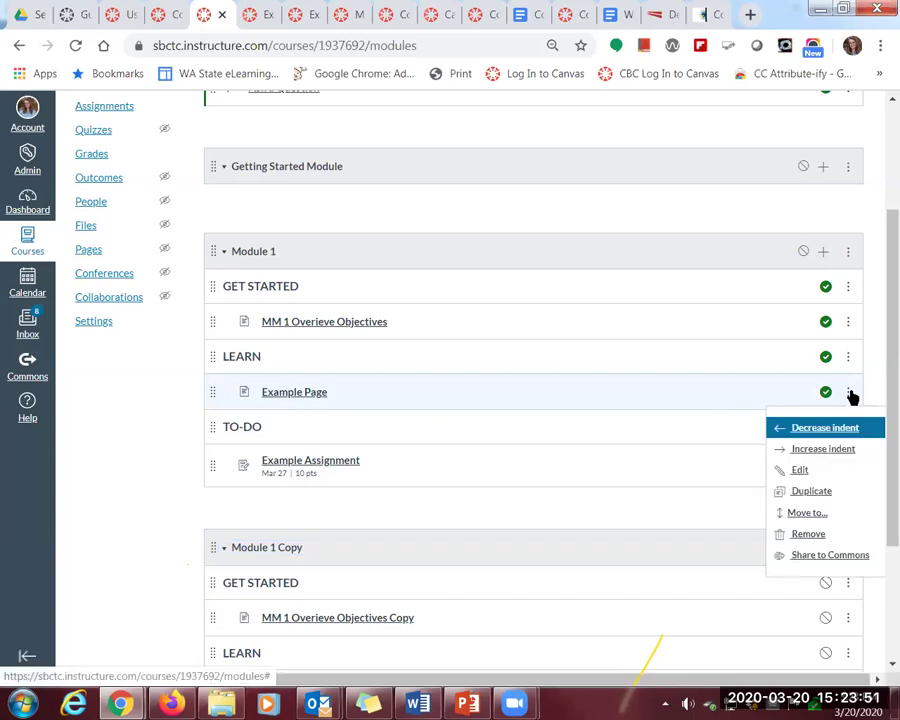
pyautogui.click(805, 491)
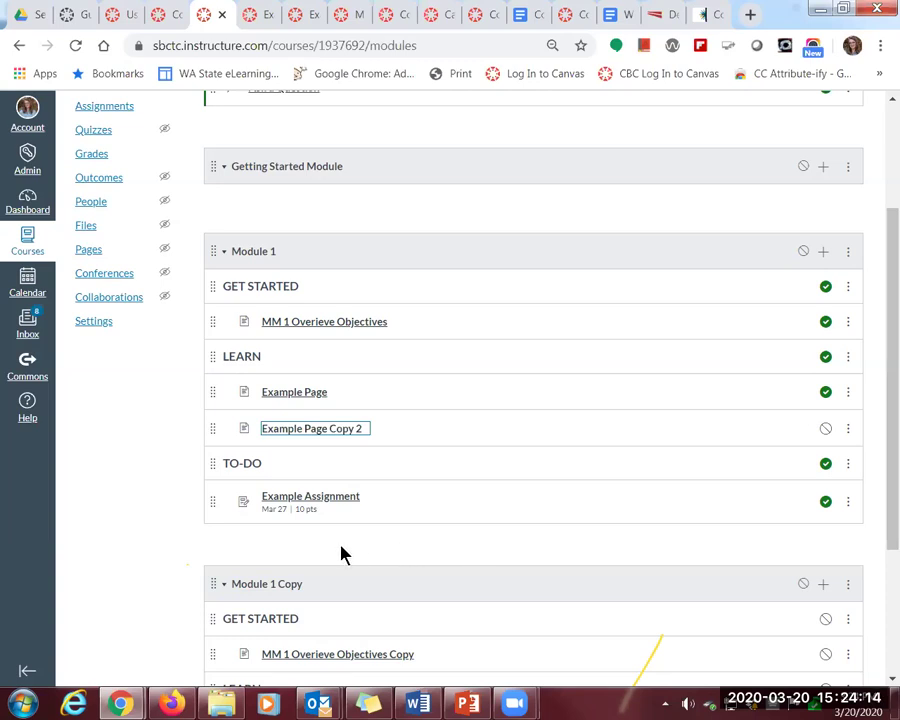
pyautogui.click(378, 549)
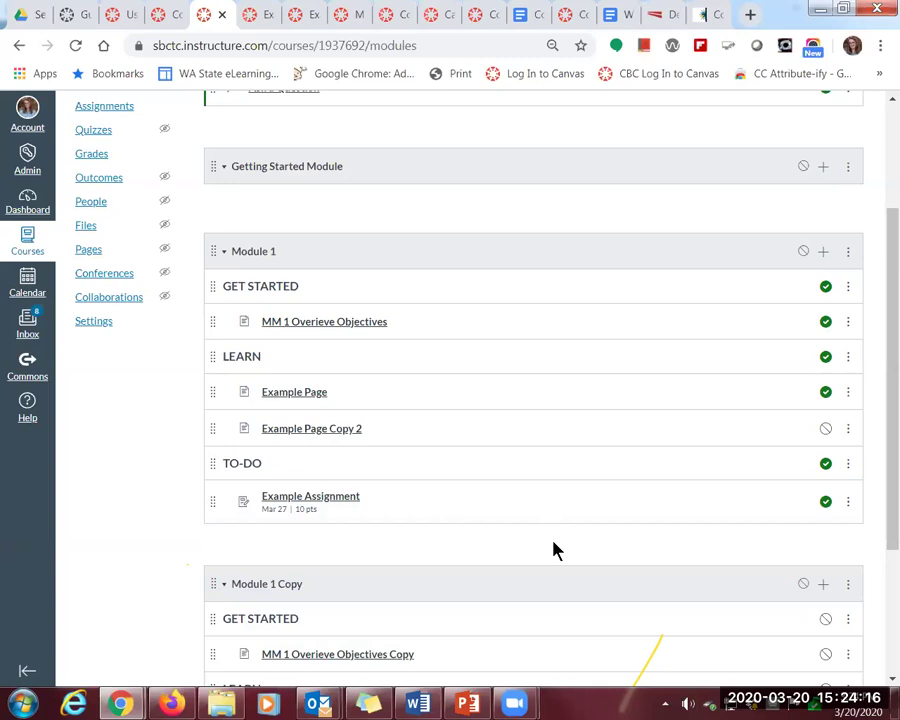
pyautogui.scroll(-3, 548, 546)
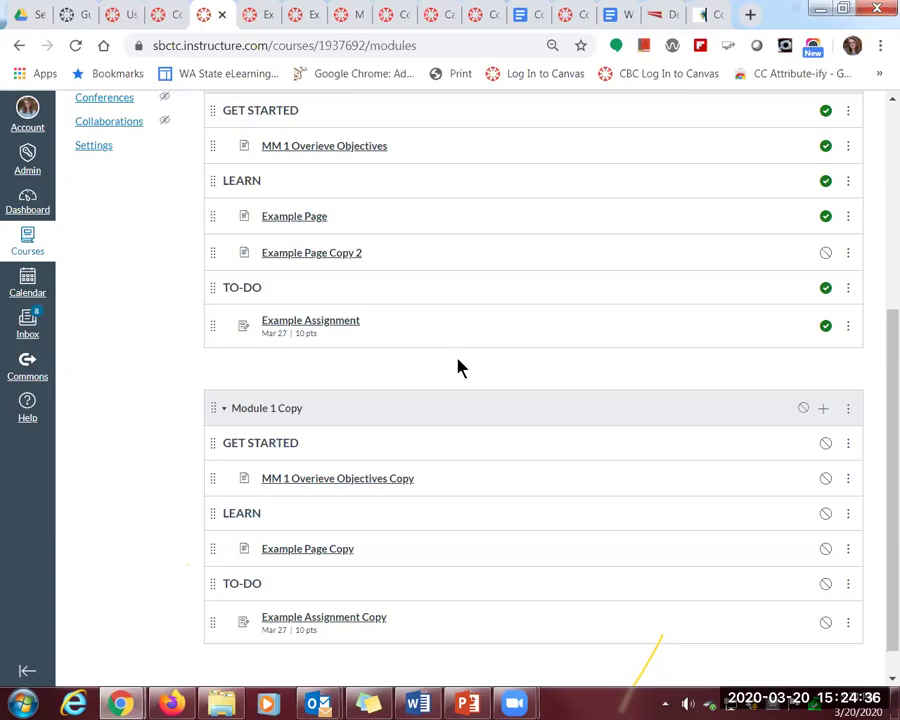
# Add a new quiz named Example Quiz to Module 1, in the Assignments group and indented 1 level
pyautogui.scroll(3, 458, 367)
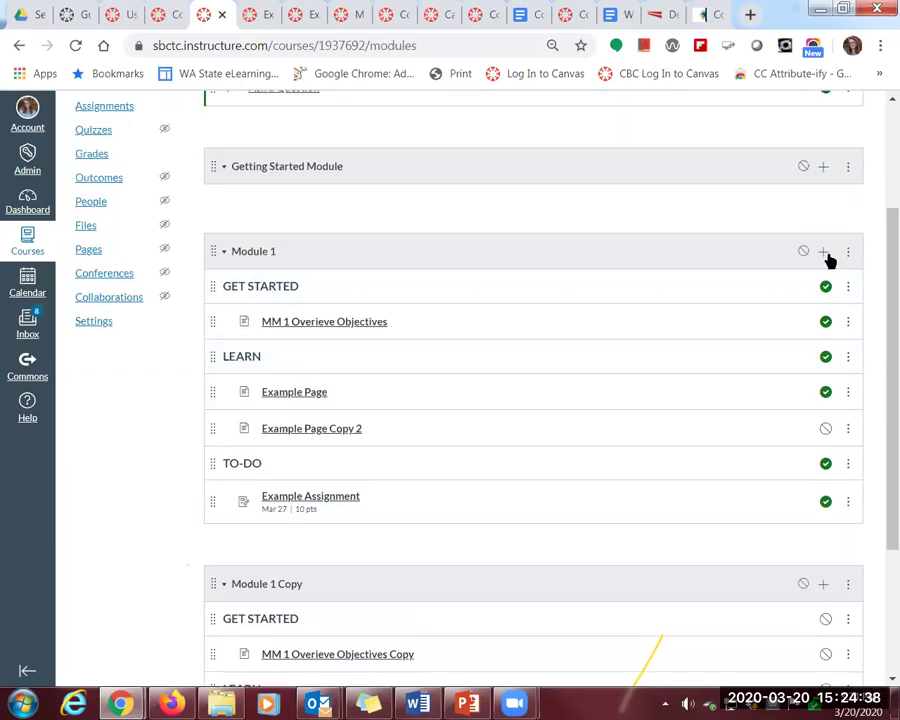
pyautogui.click(819, 256)
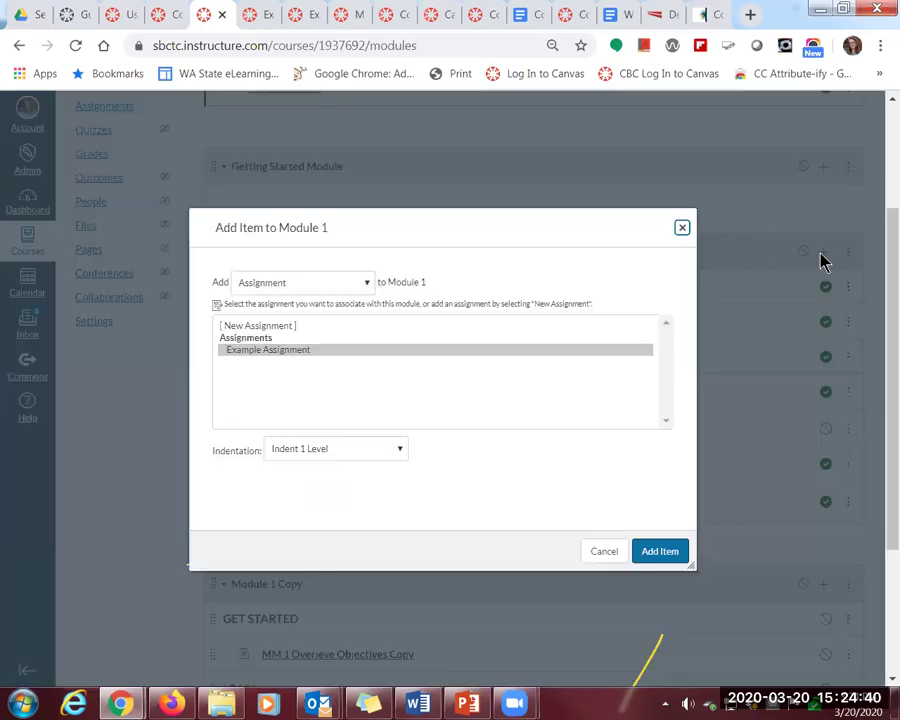
pyautogui.click(367, 286)
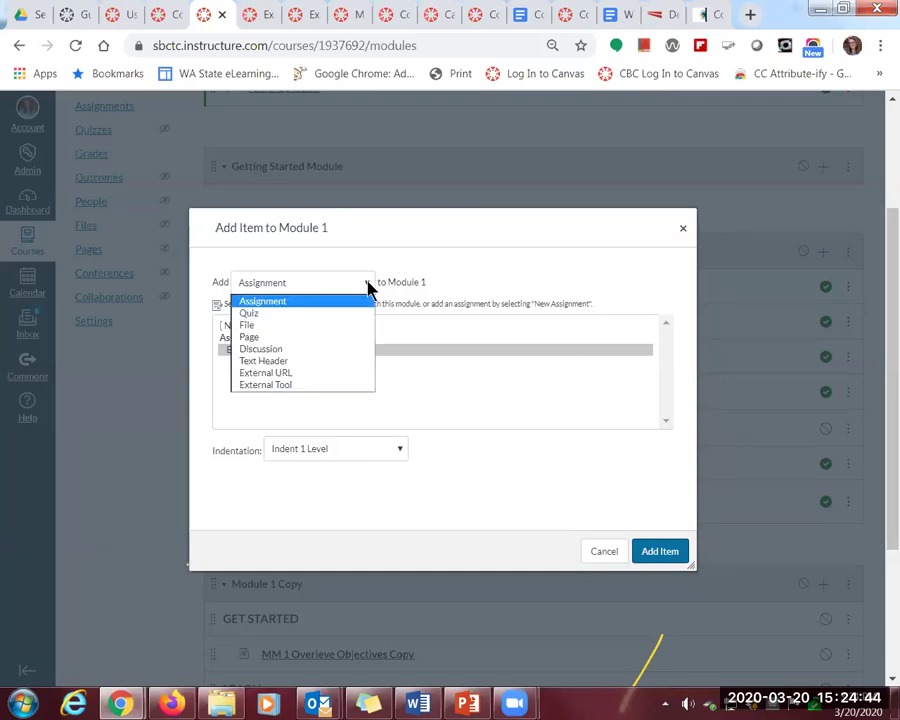
pyautogui.click(252, 314)
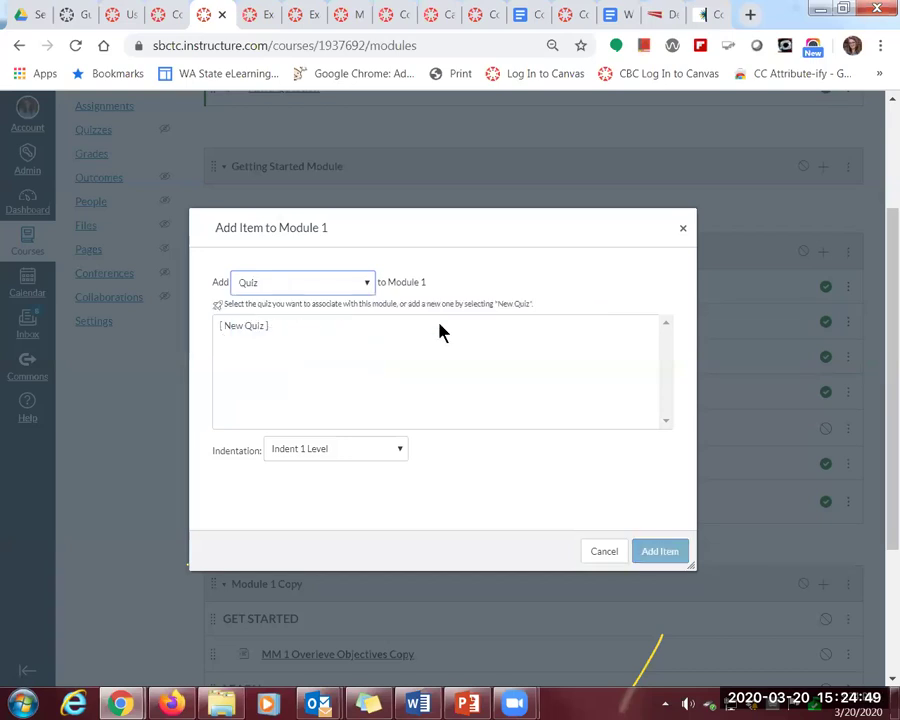
pyautogui.click(238, 327)
pyautogui.click(305, 454)
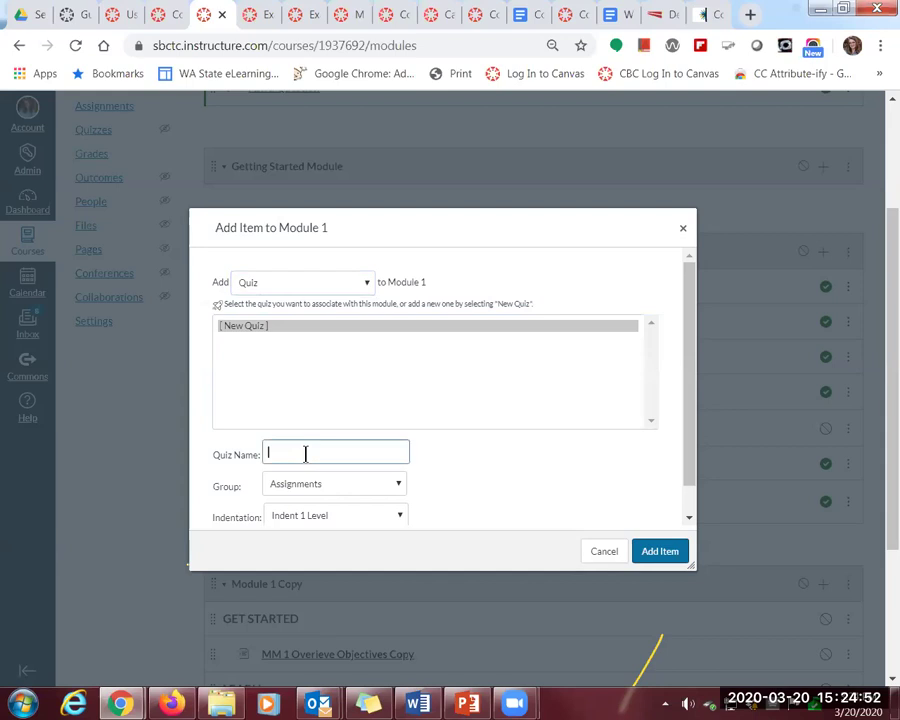
pyautogui.write('Example Quiz')
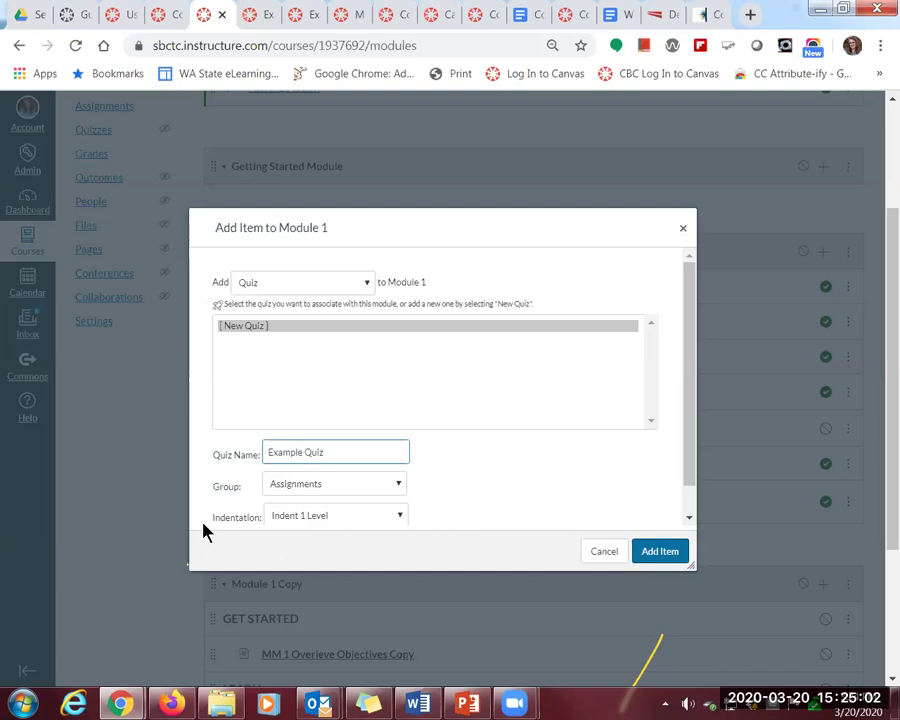
pyautogui.click(399, 518)
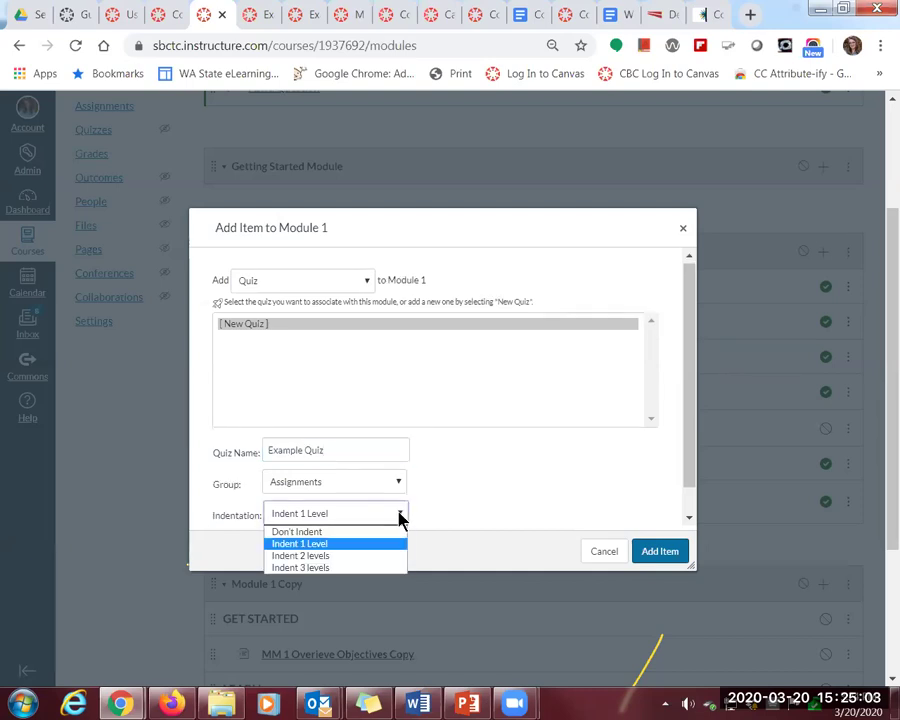
pyautogui.click(289, 543)
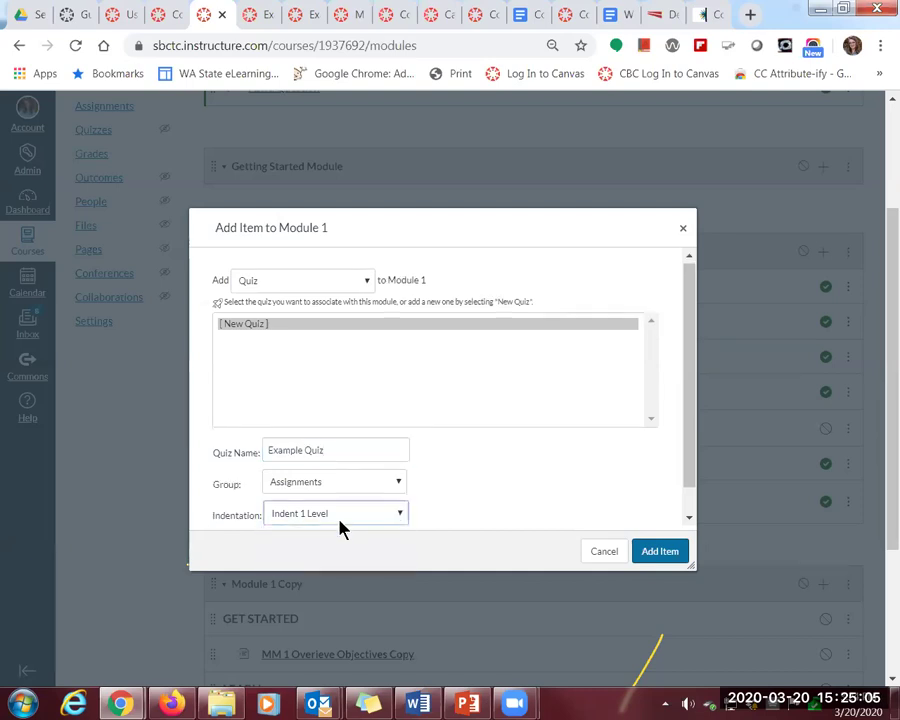
pyautogui.click(662, 553)
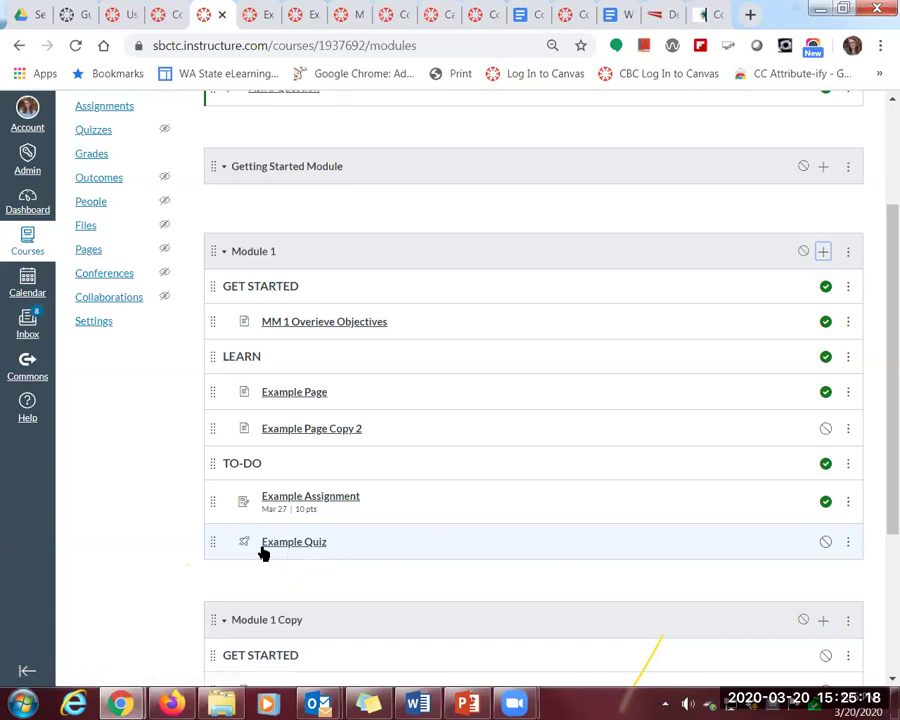
pyautogui.moveTo(214, 319); pyautogui.dragTo(201, 541)
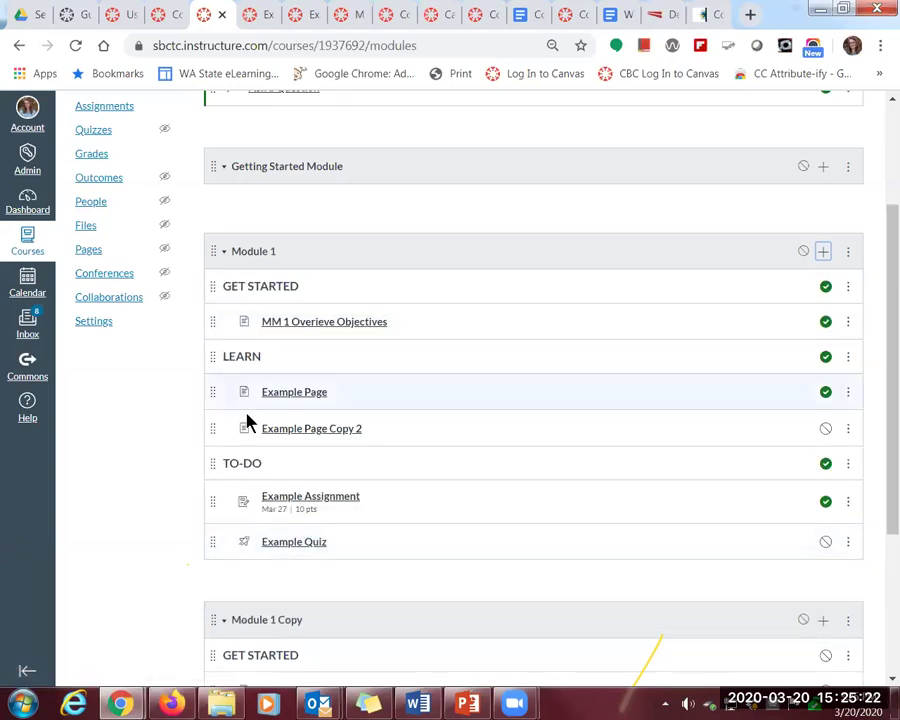
pyautogui.click(225, 256)
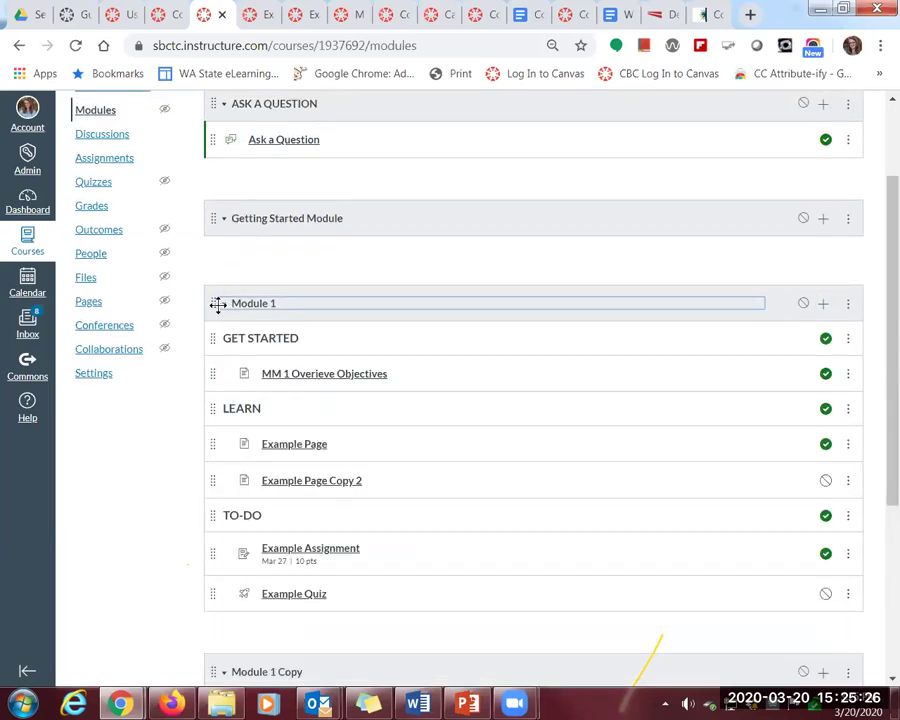
pyautogui.moveTo(223, 309); pyautogui.dragTo(218, 626)
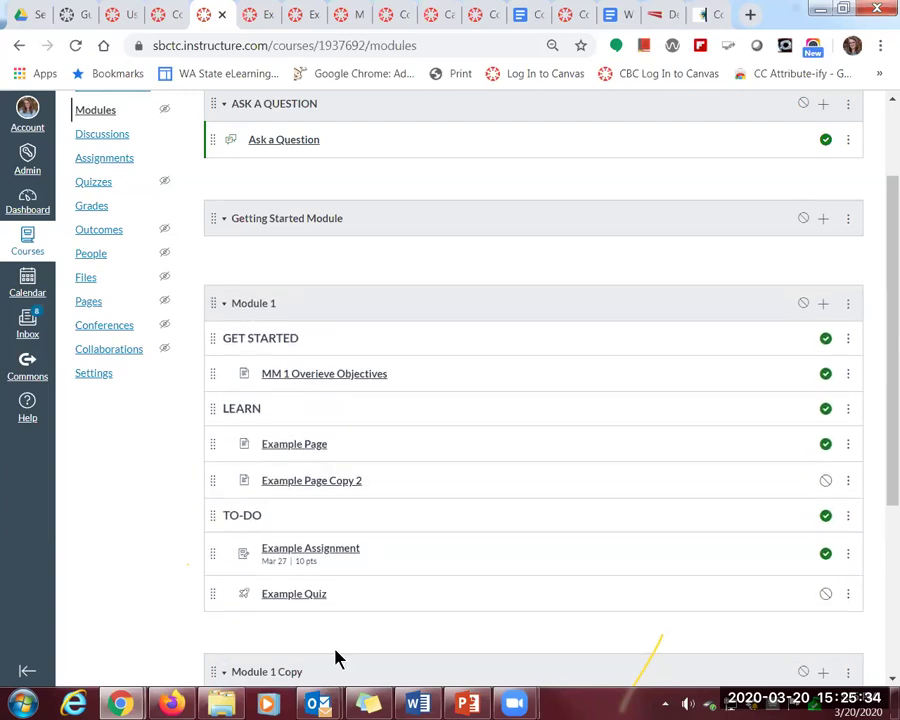
# Open Example Quiz from Module 1 in a new browser tab and start editing it
pyautogui.rightClick(279, 596)
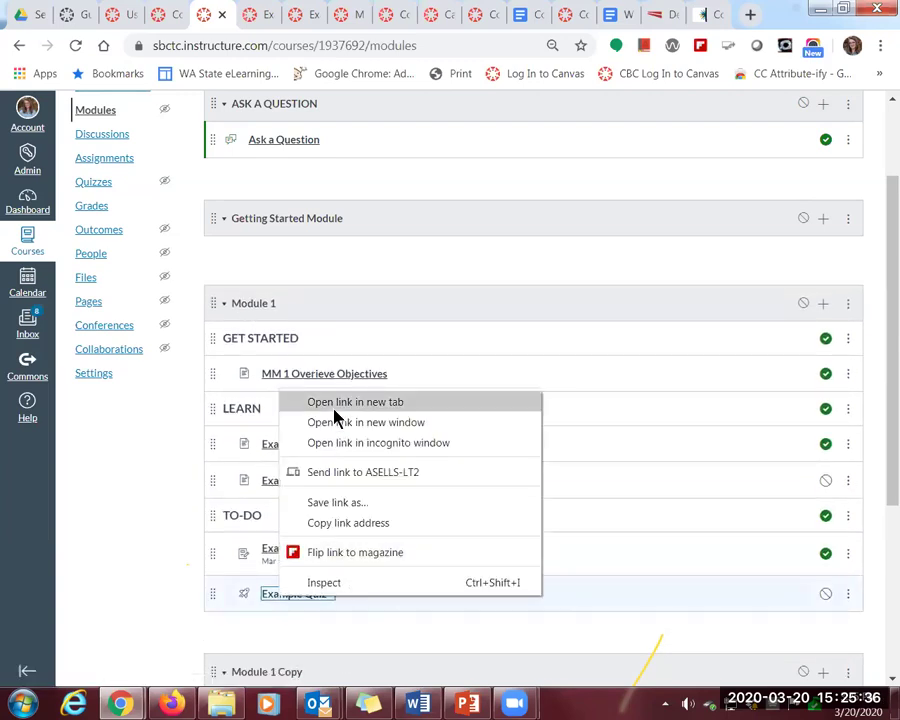
pyautogui.click(306, 400)
pyautogui.click(250, 24)
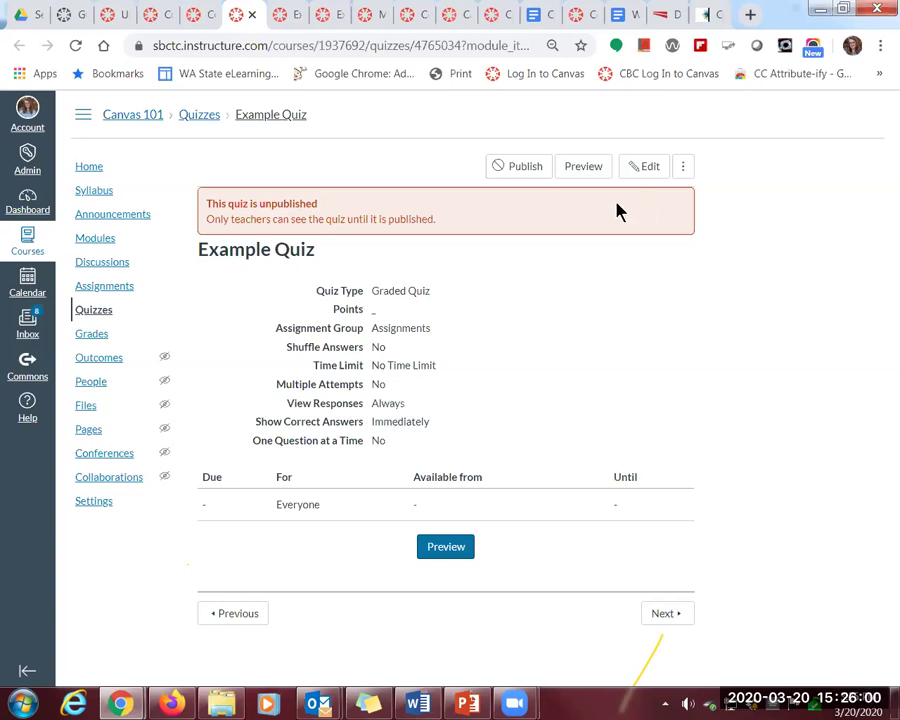
pyautogui.click(650, 172)
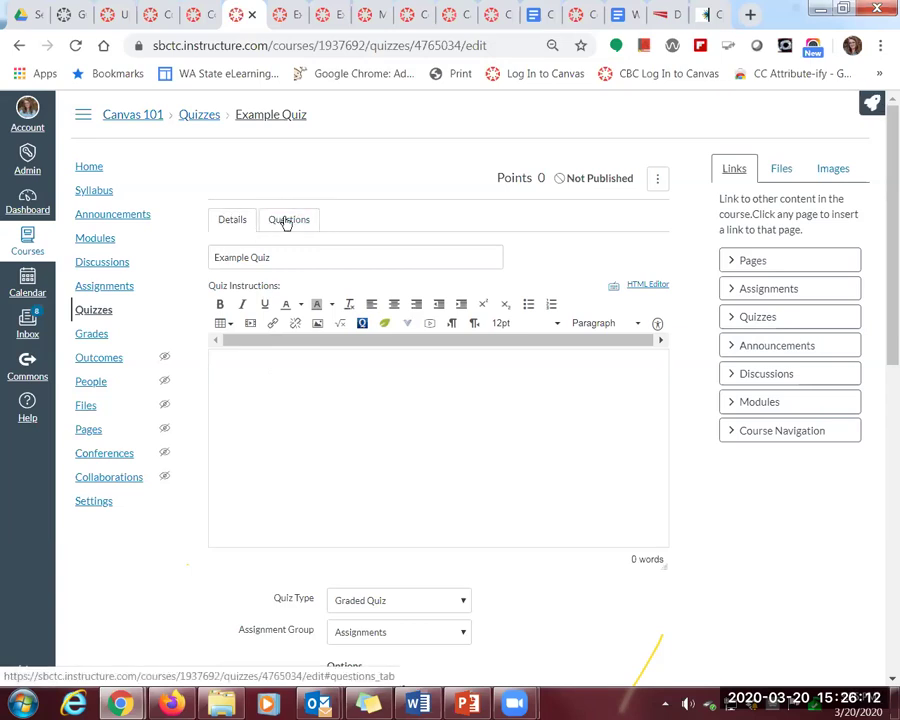
# Enter "Quiz Directions" in the quiz instructions and format it as Header 2
pyautogui.click(300, 388)
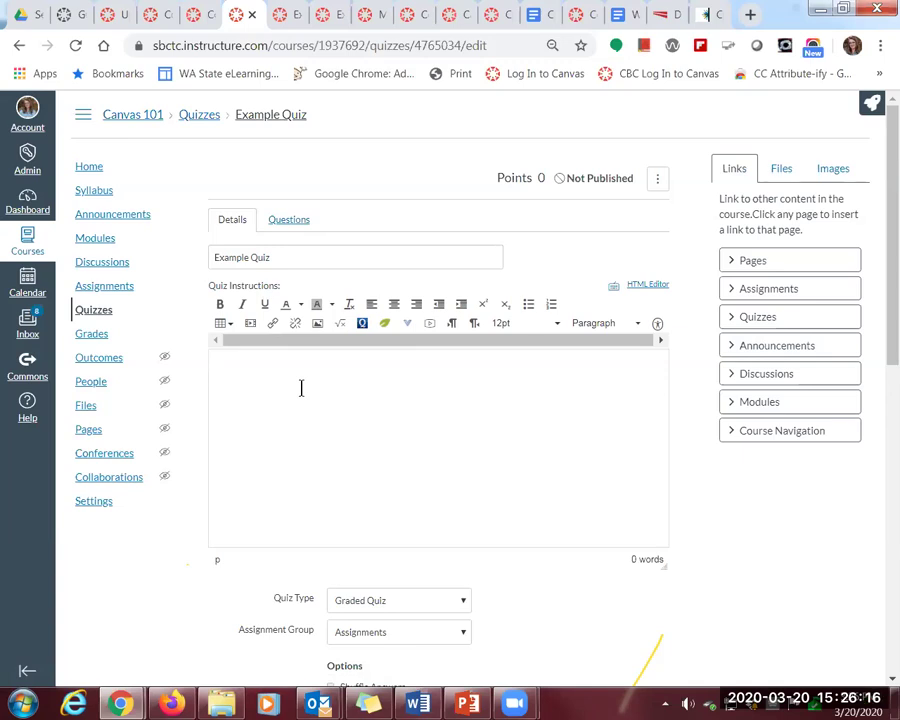
pyautogui.write('Quiz direc')
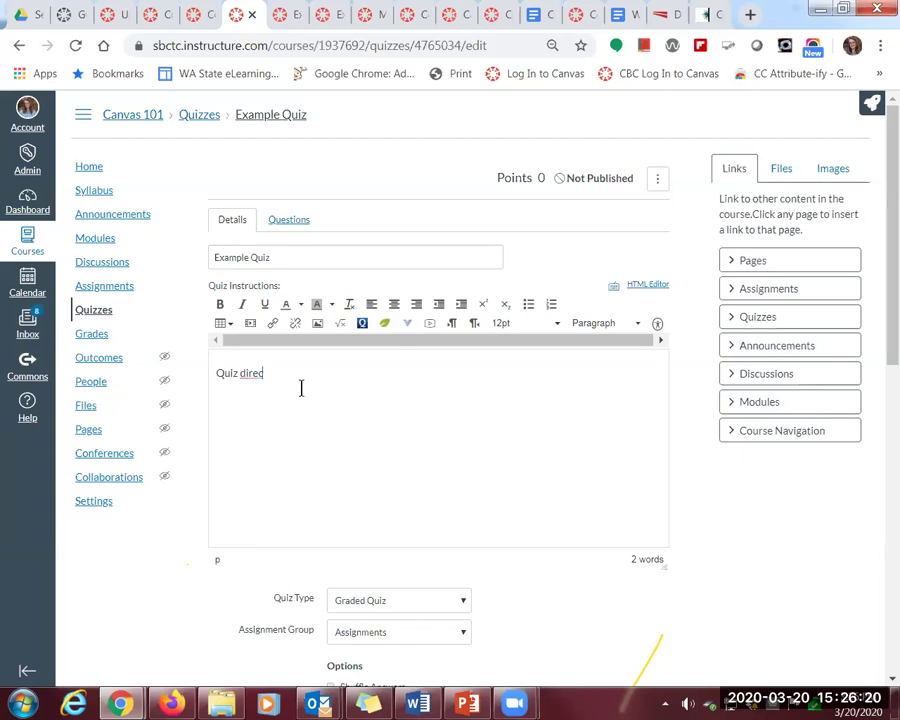
pyautogui.write('tions')
pyautogui.moveTo(208, 372); pyautogui.dragTo(290, 373)
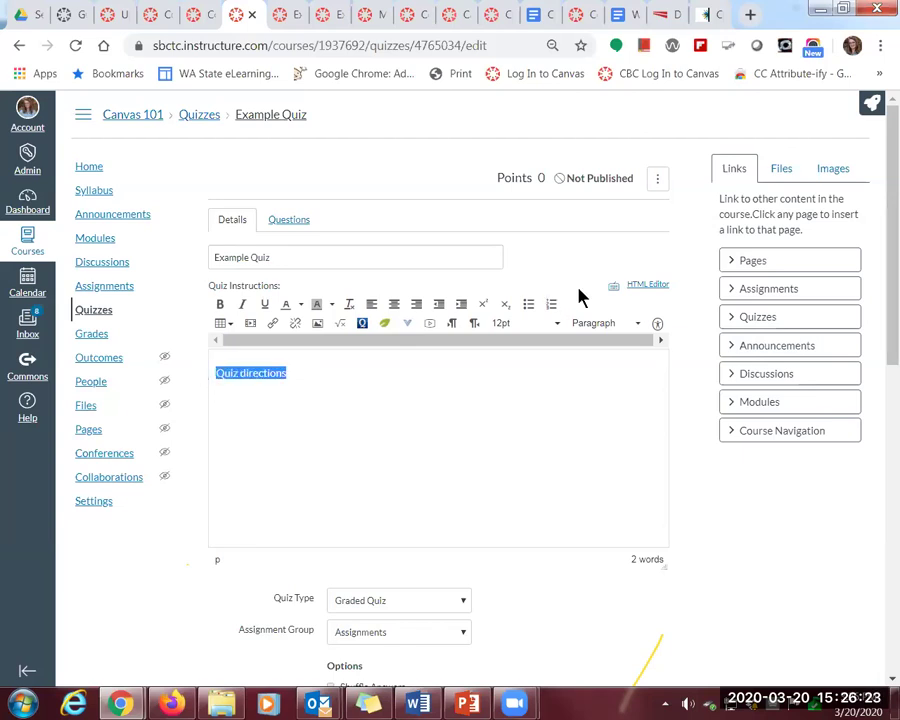
pyautogui.click(640, 323)
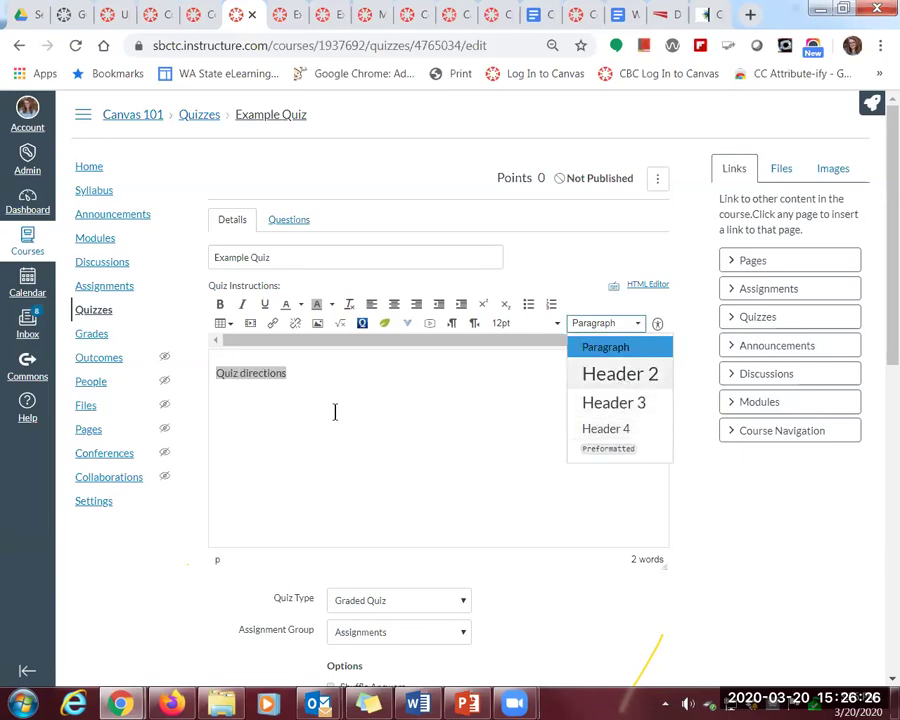
pyautogui.click(620, 374)
pyautogui.click(268, 375)
pyautogui.press('BackSpace')
pyautogui.write('D')
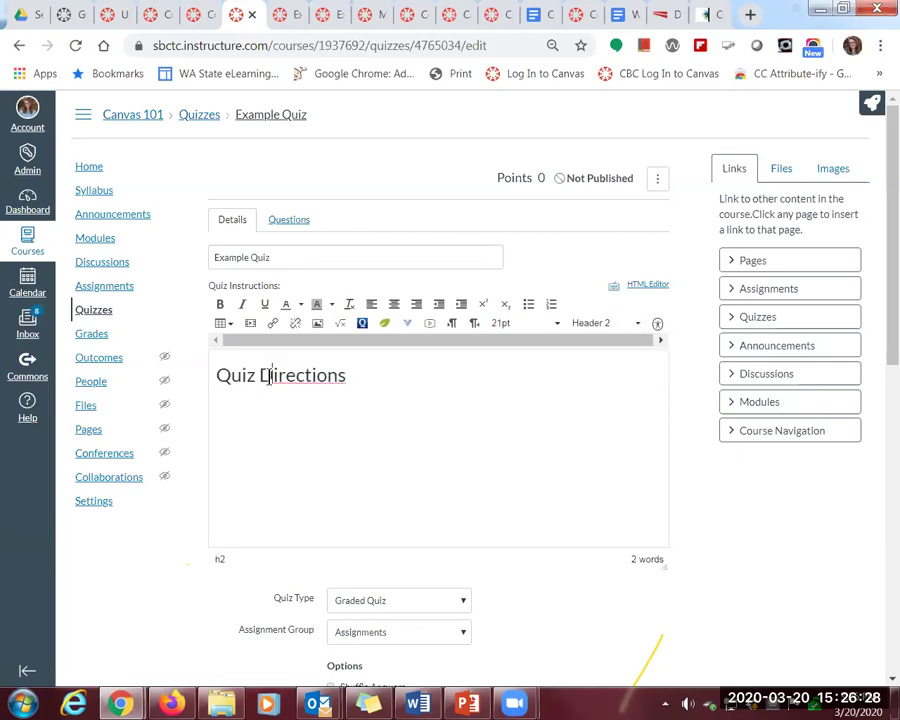
# Add the placeholder lines afdsfds, asdfdsf and sadfdsf below the Quiz Directions heading as a bulleted list
pyautogui.press('Return')
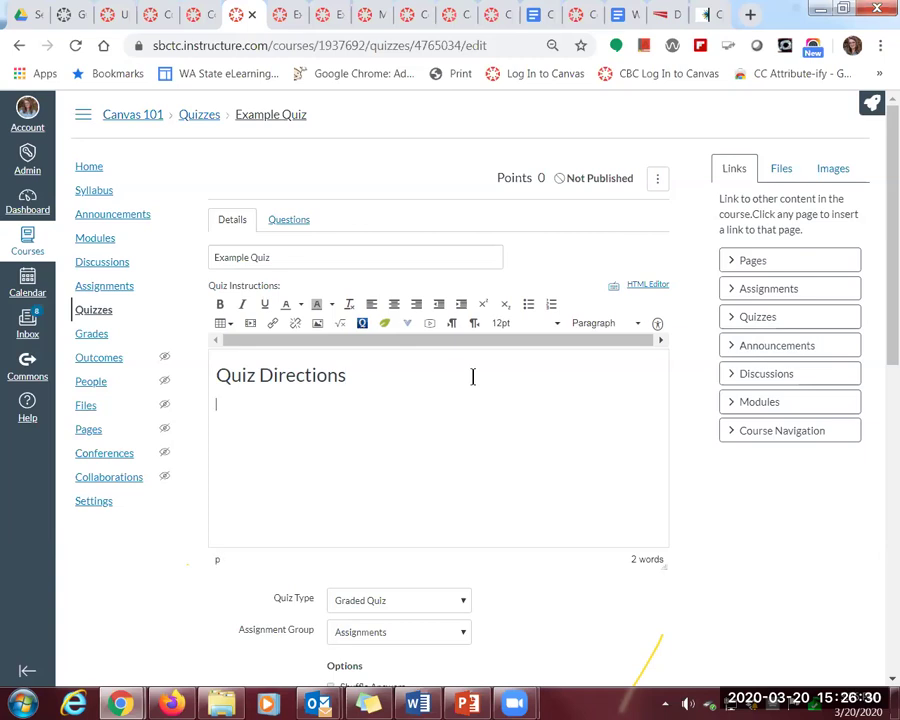
pyautogui.write('afdsfds')
pyautogui.press('Return')
pyautogui.write('asdfdsf')
pyautogui.press('Return')
pyautogui.write('sadfdsf')
pyautogui.moveTo(283, 446); pyautogui.dragTo(219, 397)
pyautogui.click(528, 303)
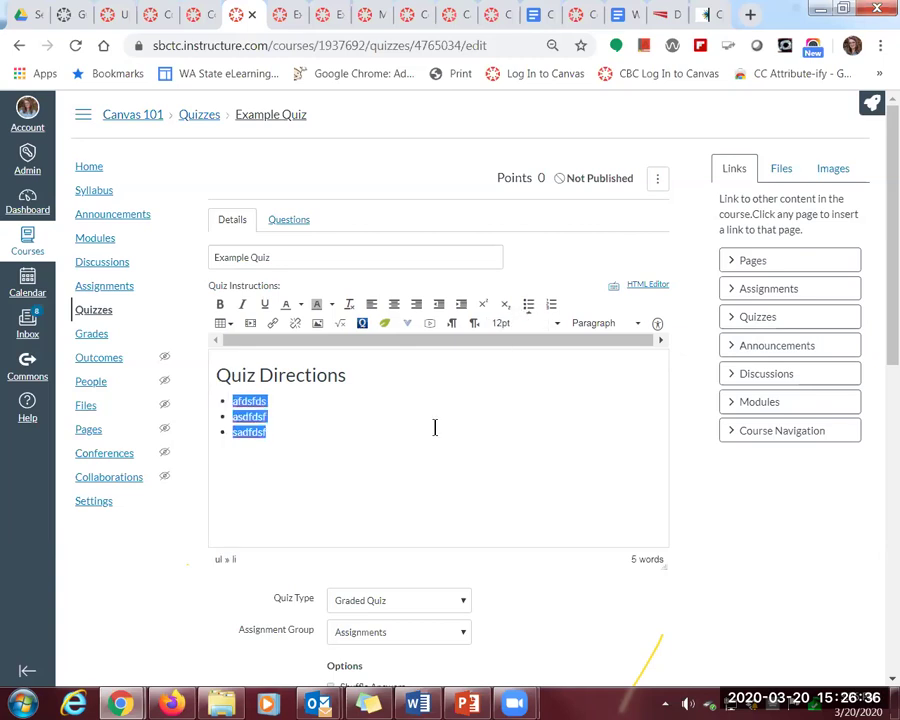
pyautogui.click(335, 446)
# Choose Graded Quiz as the quiz type and Assignments as the assignment group
pyautogui.scroll(-2, 335, 446)
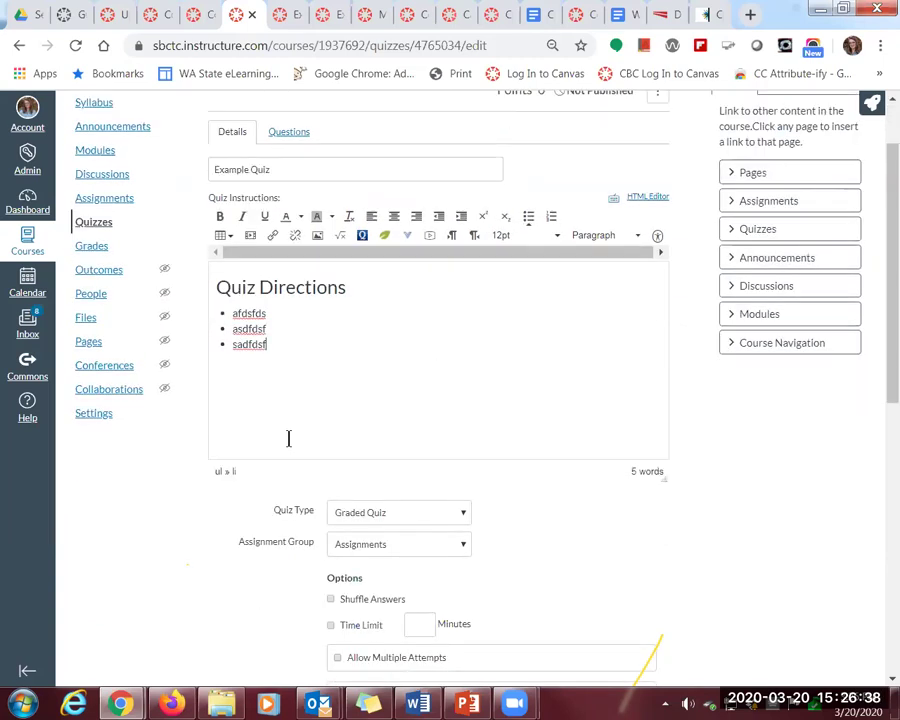
pyautogui.scroll(-2, 255, 500)
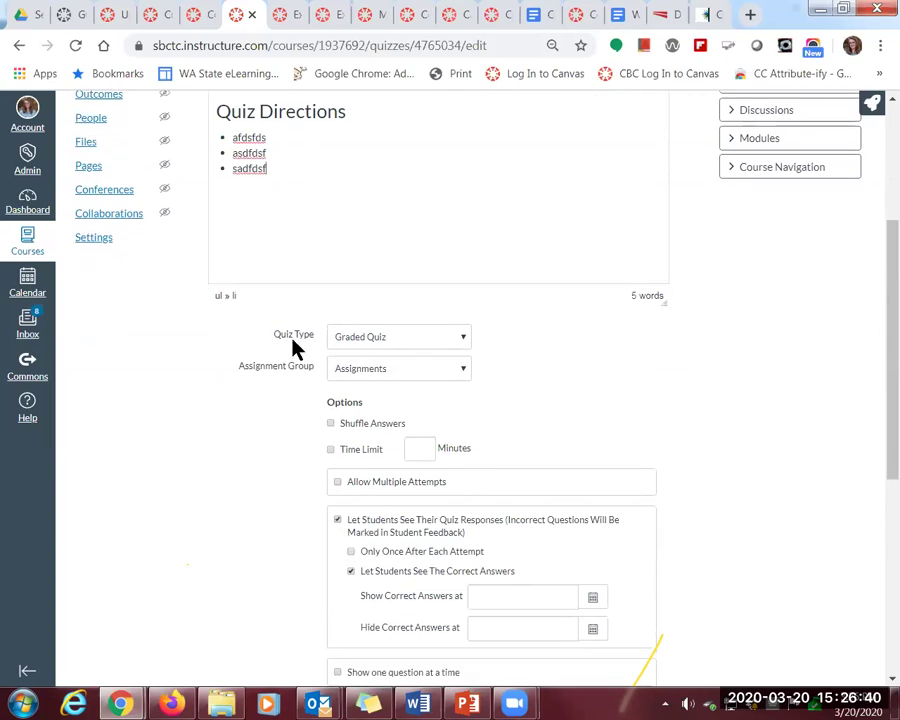
pyautogui.click(463, 338)
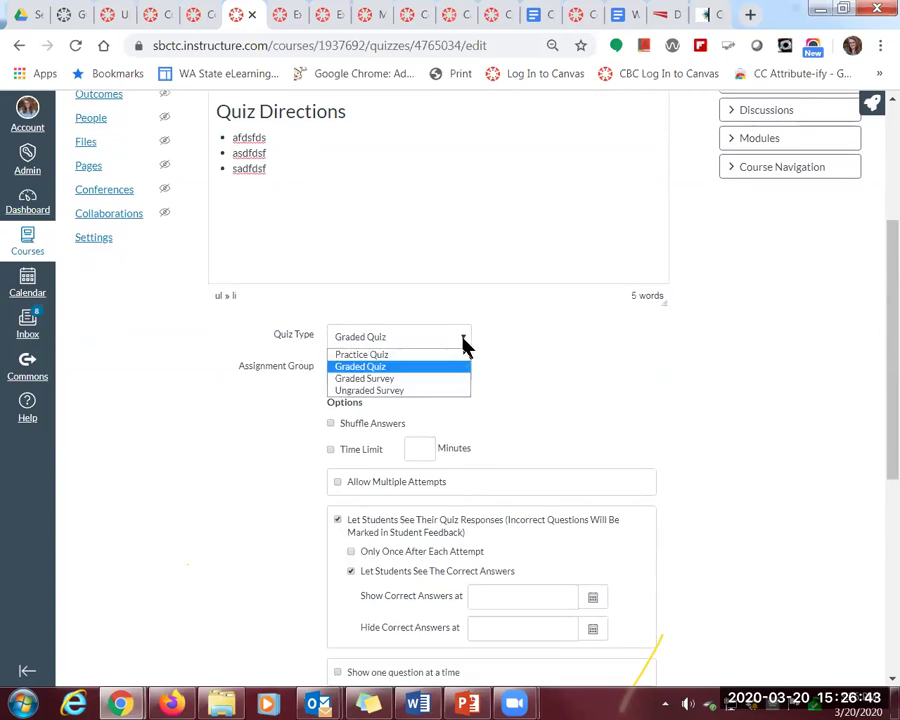
pyautogui.click(377, 366)
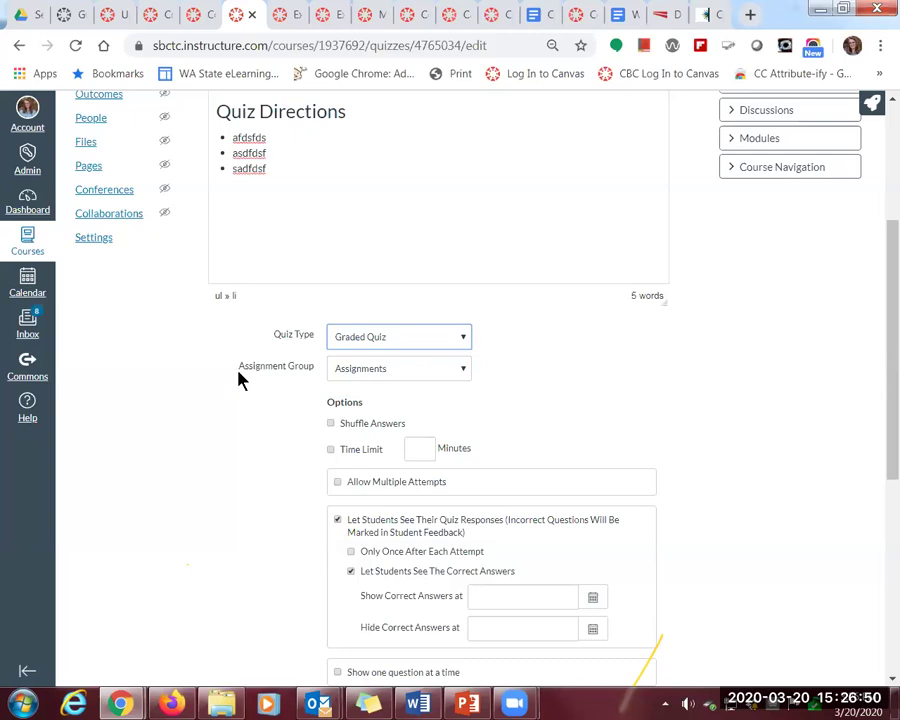
pyautogui.click(465, 370)
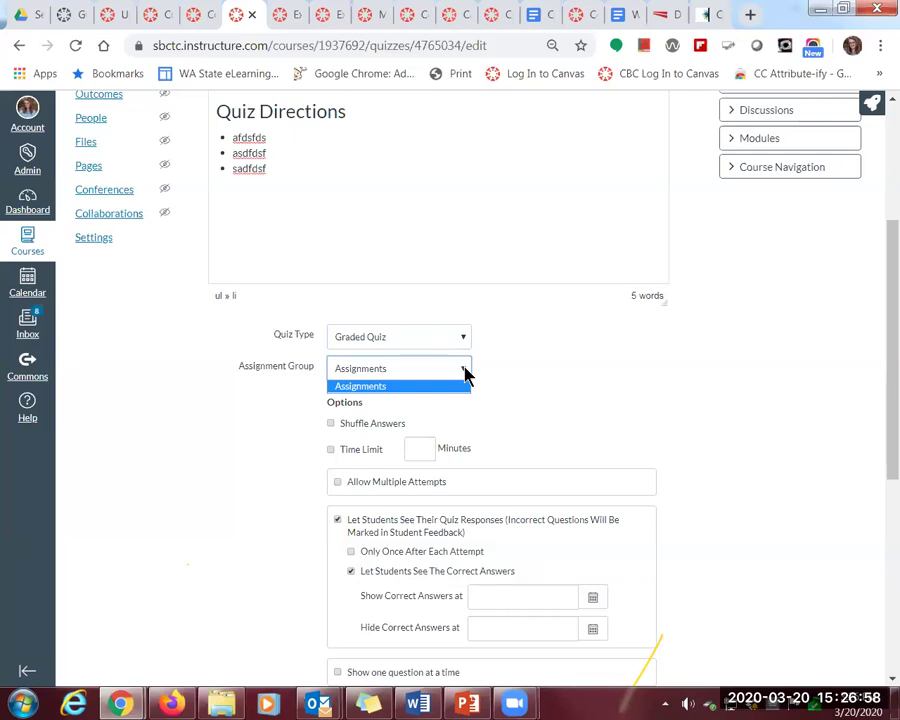
pyautogui.click(371, 388)
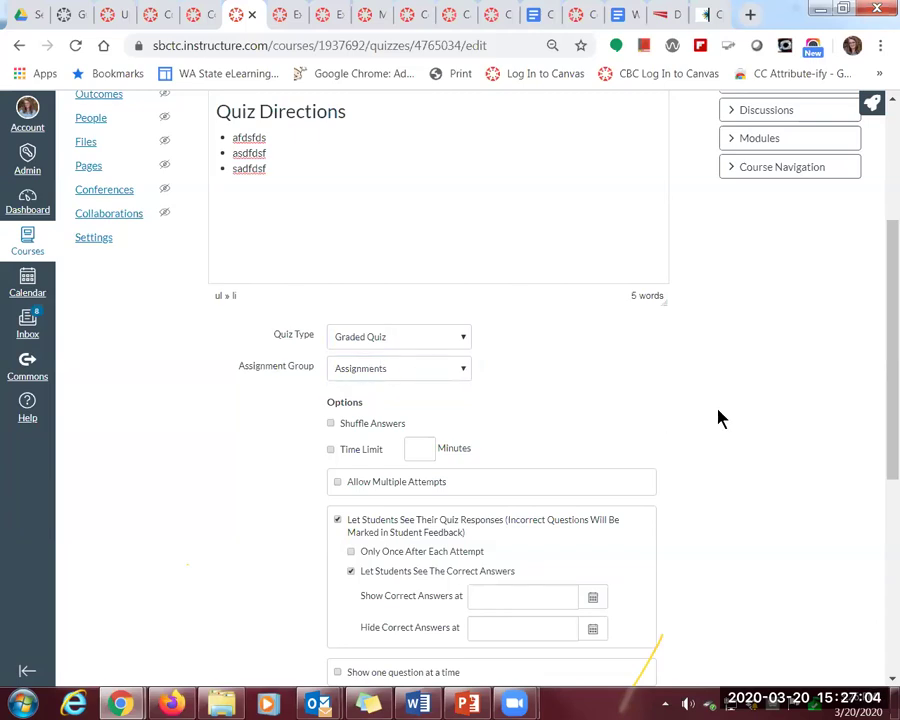
# Turn on Shuffle Answers and set the quiz time limit to 60 minutes
pyautogui.scroll(-1, 720, 418)
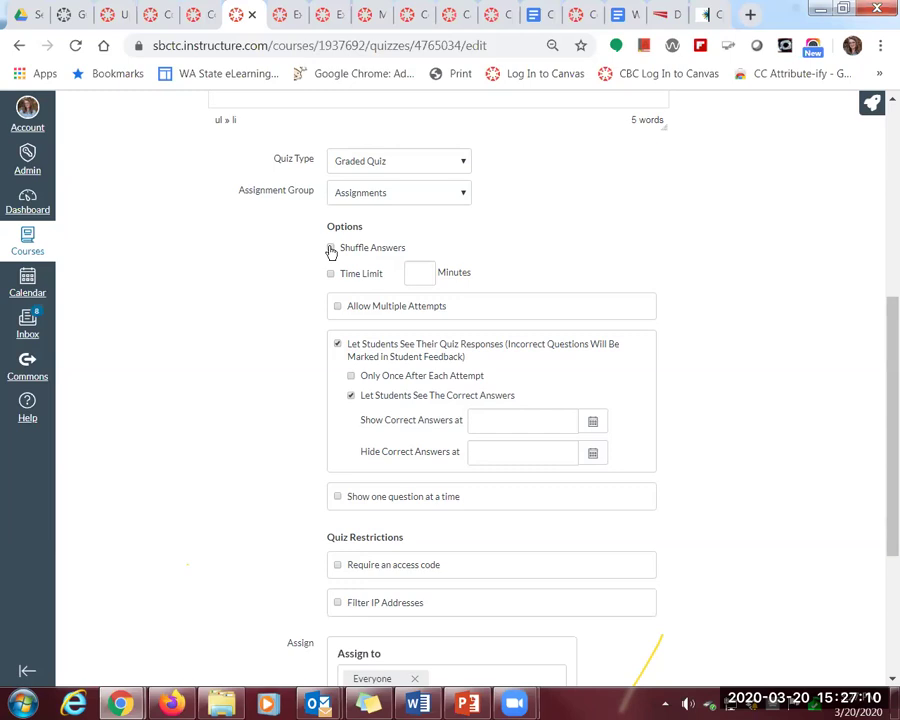
pyautogui.click(331, 248)
pyautogui.click(331, 274)
pyautogui.write('1')
pyautogui.press('BackSpace')
pyautogui.write('60')
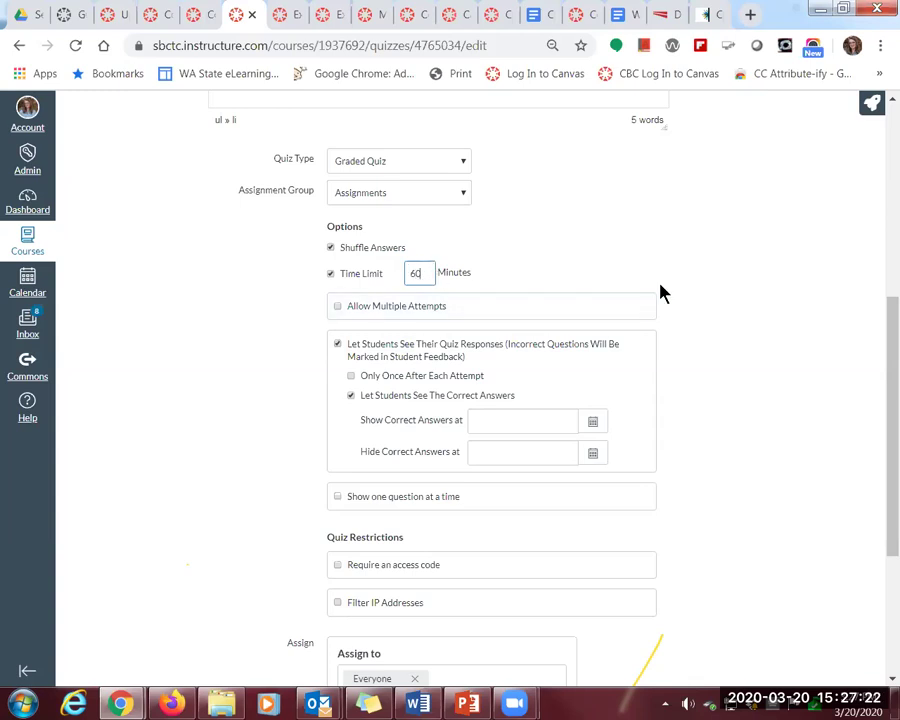
# Allow multiple quiz attempts, keeping the highest score and limiting the allowed attempts to 5
pyautogui.click(339, 310)
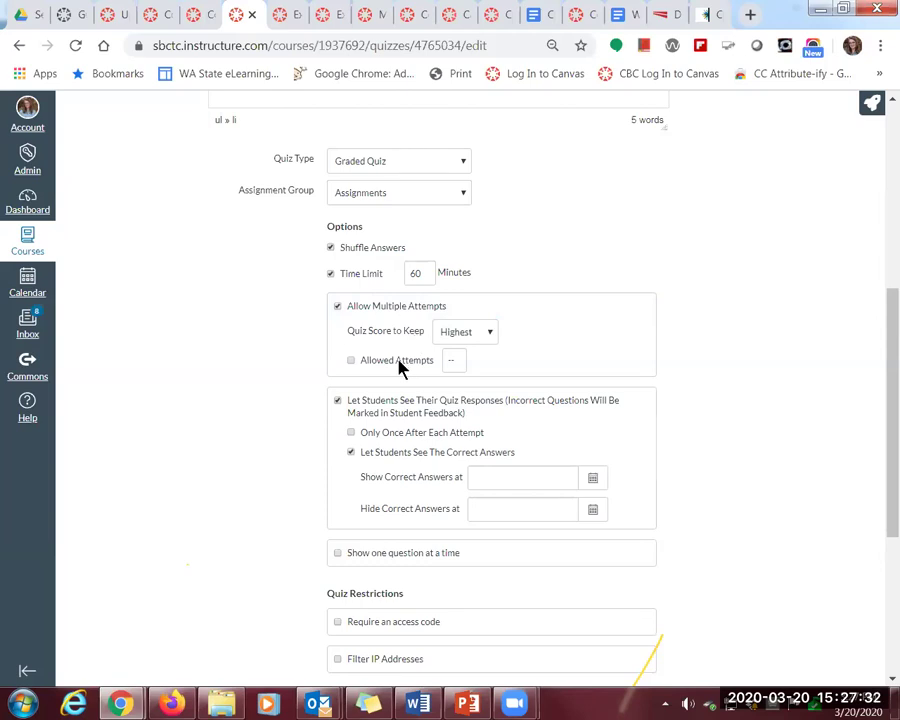
pyautogui.click(487, 338)
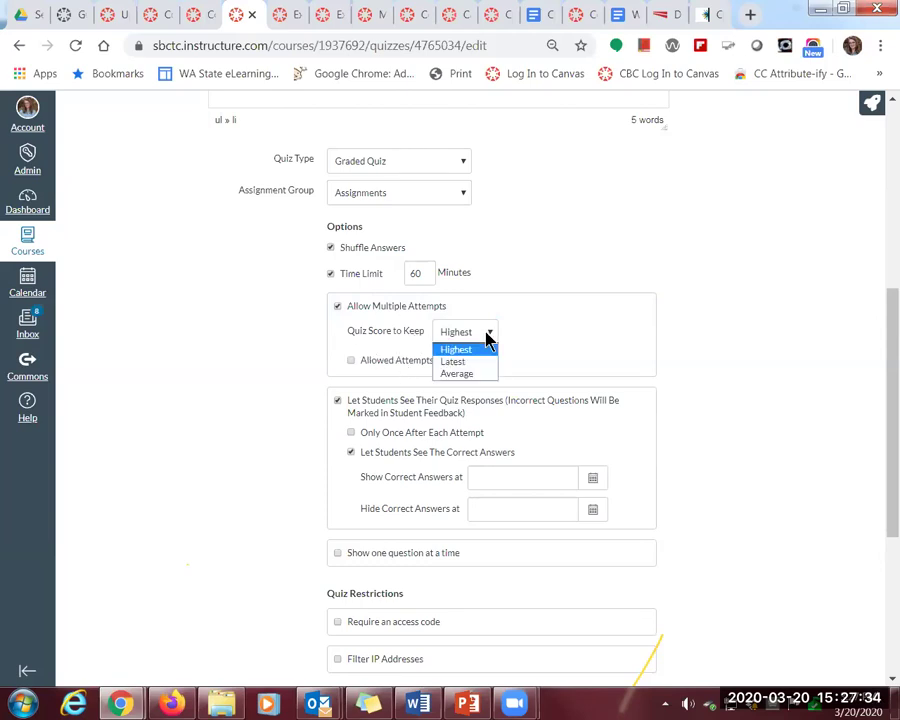
pyautogui.click(479, 350)
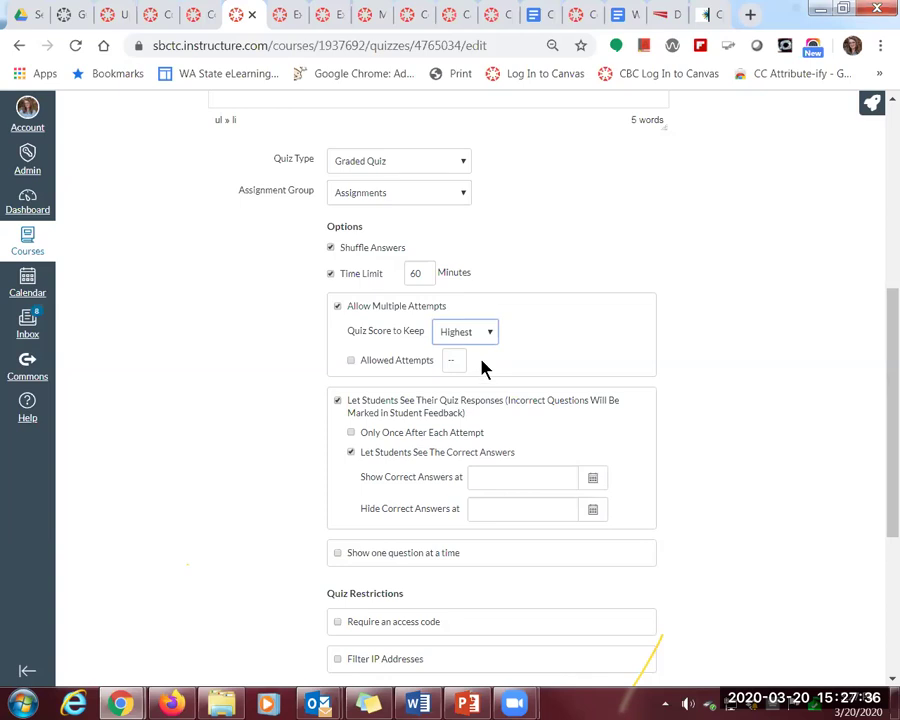
pyautogui.click(350, 362)
pyautogui.moveTo(458, 362); pyautogui.dragTo(437, 362)
pyautogui.write('3')
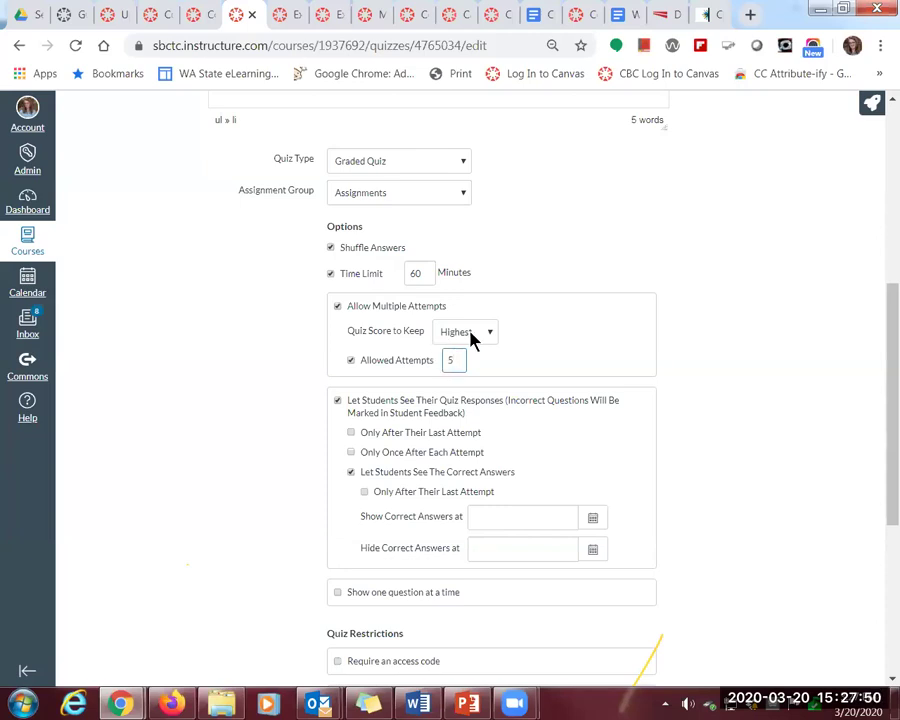
pyautogui.click(707, 392)
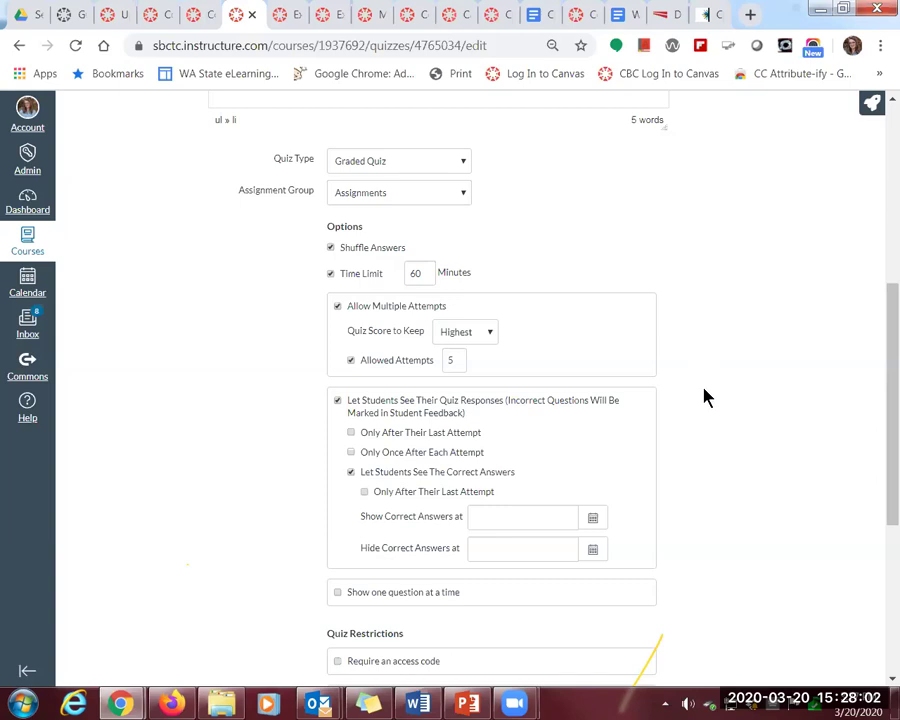
# Show one quiz question at a time and set everyone's due date to March 27 at 11:59pm
pyautogui.scroll(-2, 705, 397)
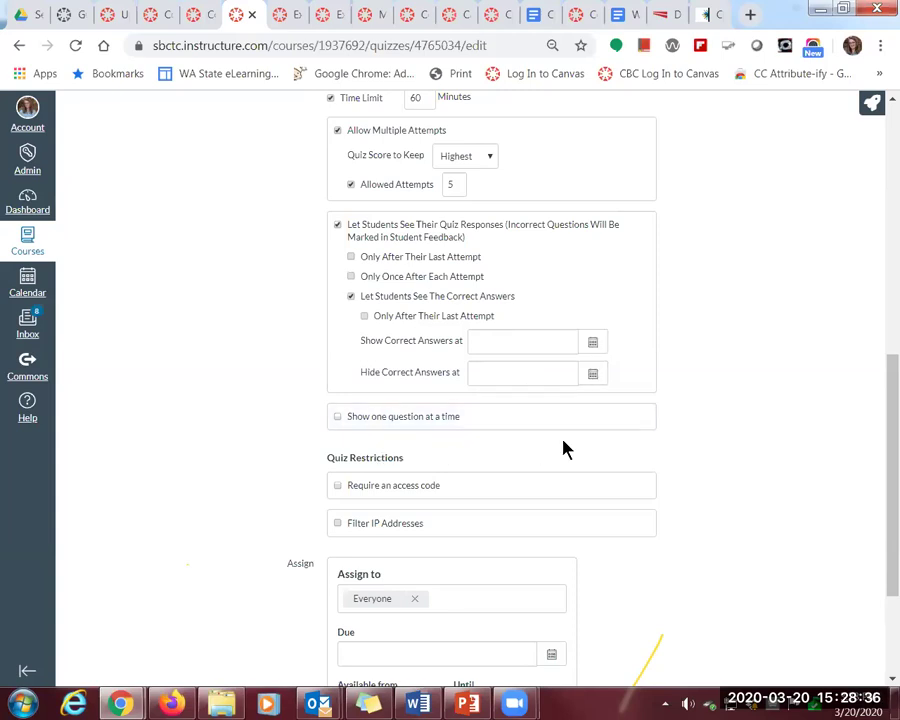
pyautogui.click(338, 418)
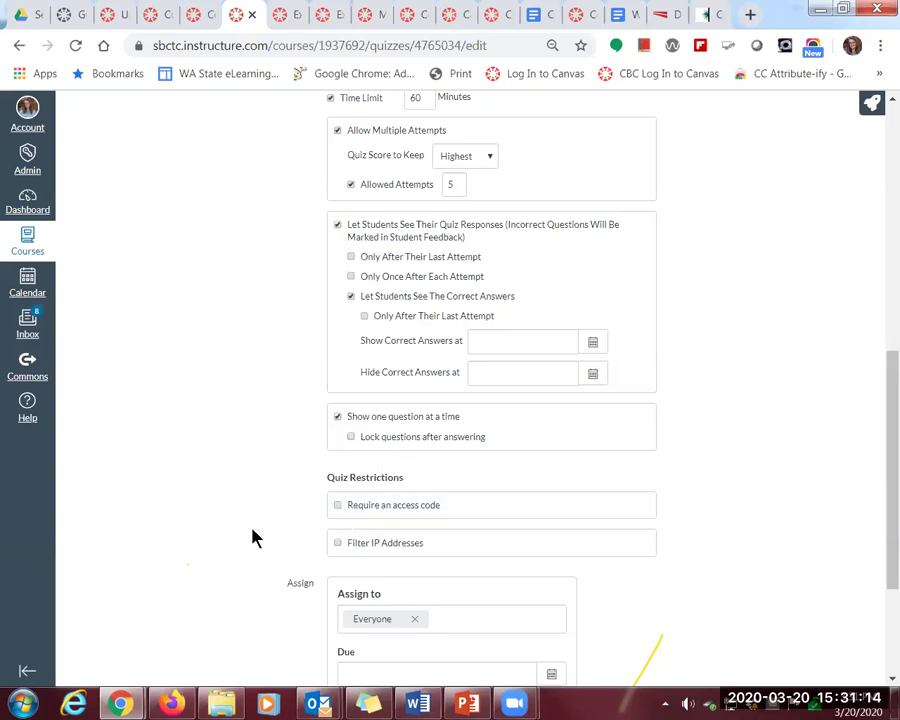
pyautogui.scroll(-1, 258, 515)
pyautogui.scroll(-1, 258, 515)
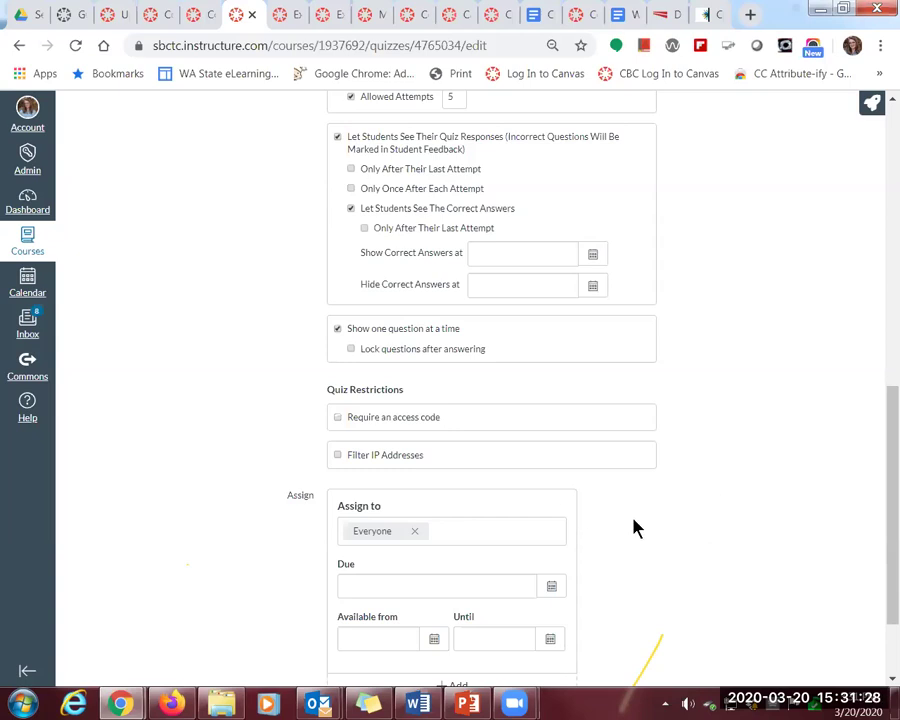
pyautogui.scroll(-2, 630, 520)
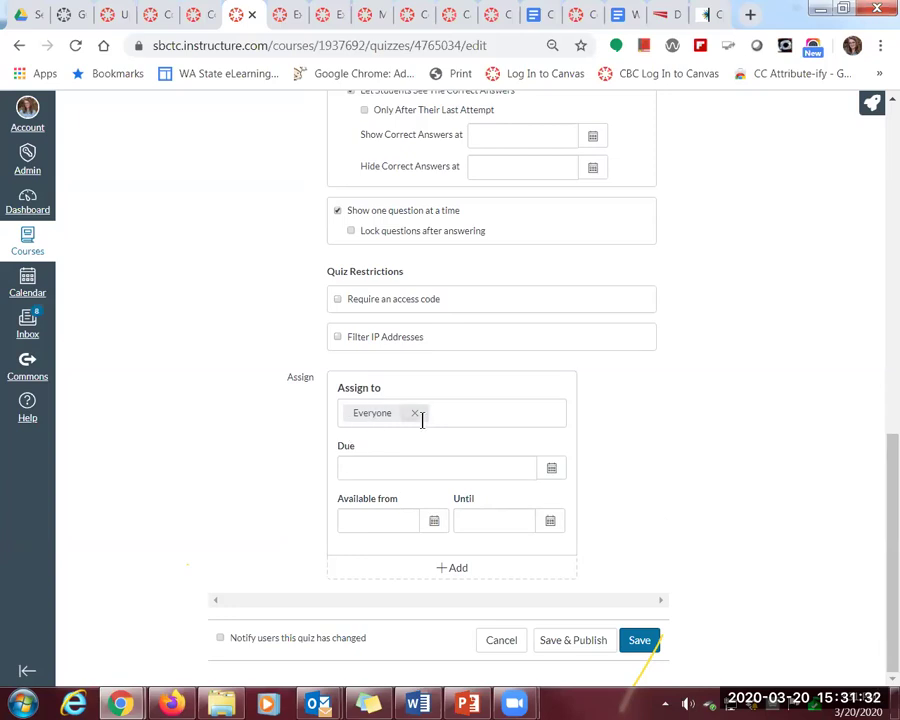
pyautogui.click(552, 470)
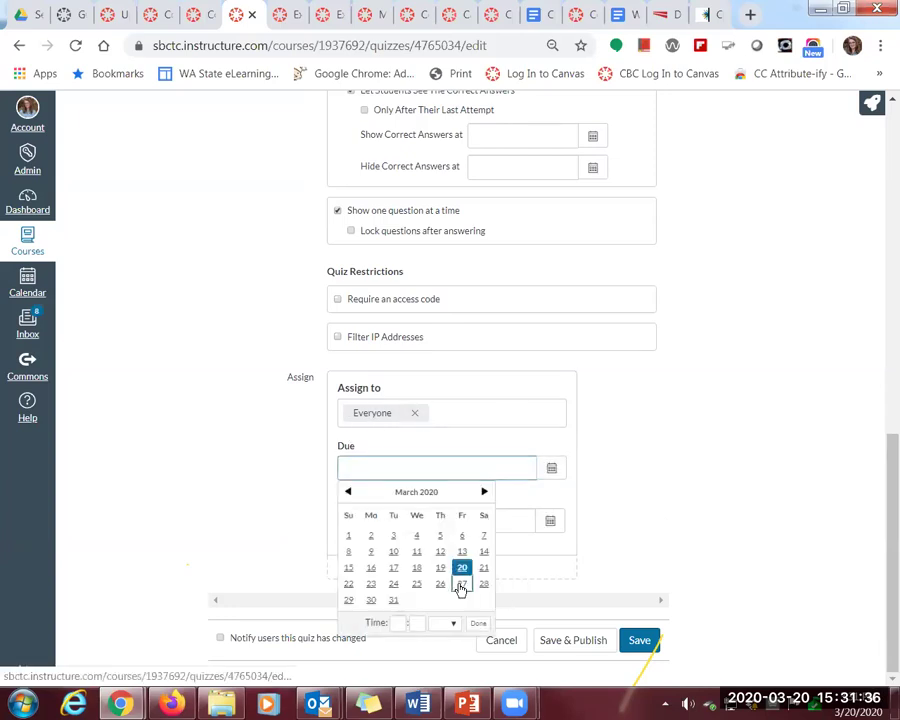
pyautogui.click(461, 585)
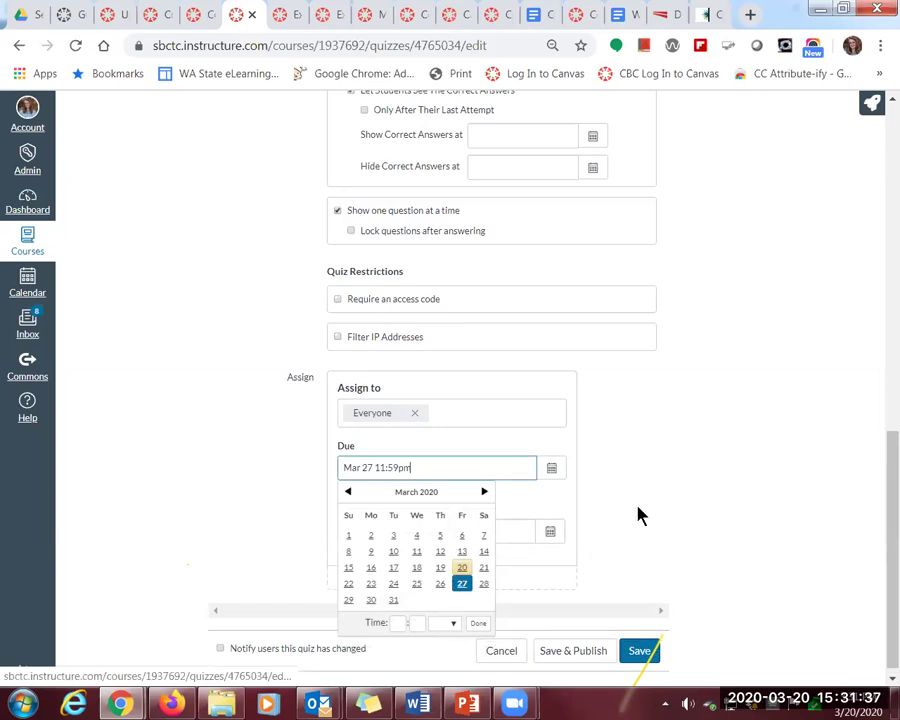
pyautogui.click(479, 623)
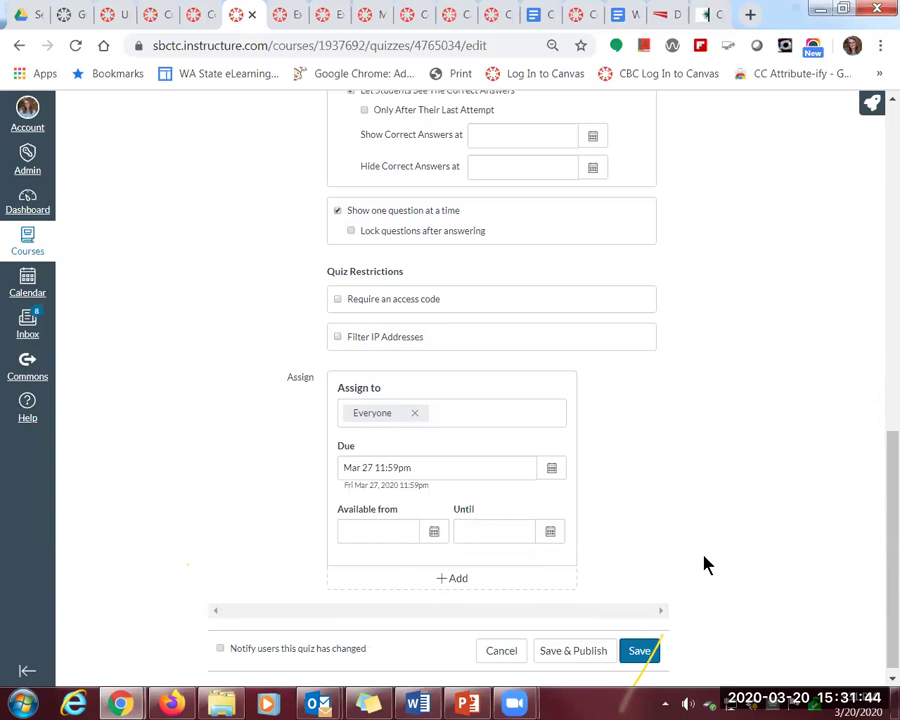
# Add a new Multiple Choice question to the quiz with the text "quiz question goes here"
pyautogui.scroll(3, 704, 563)
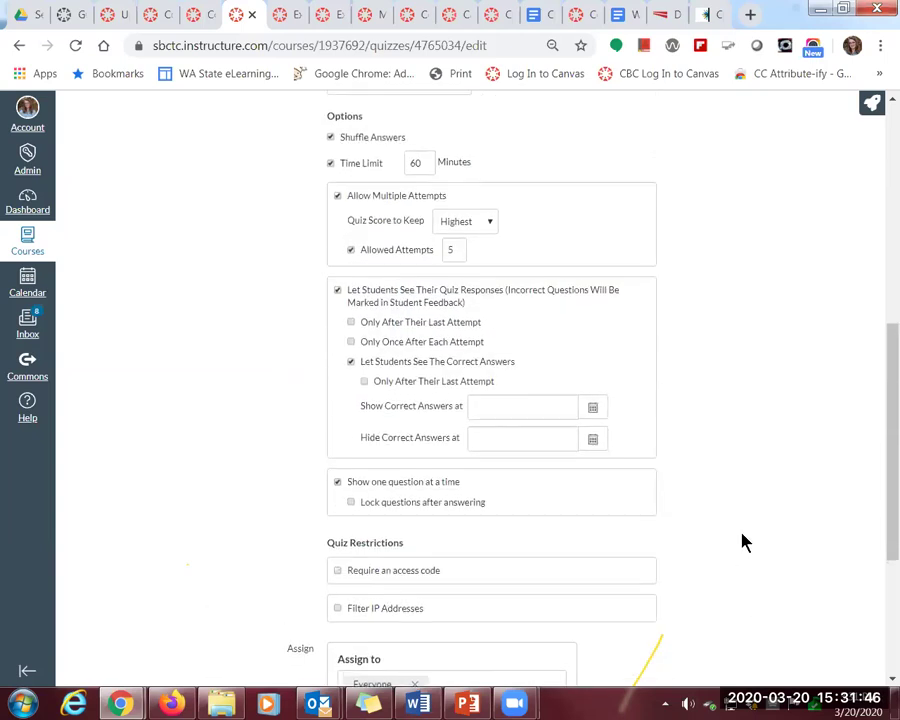
pyautogui.scroll(2, 744, 541)
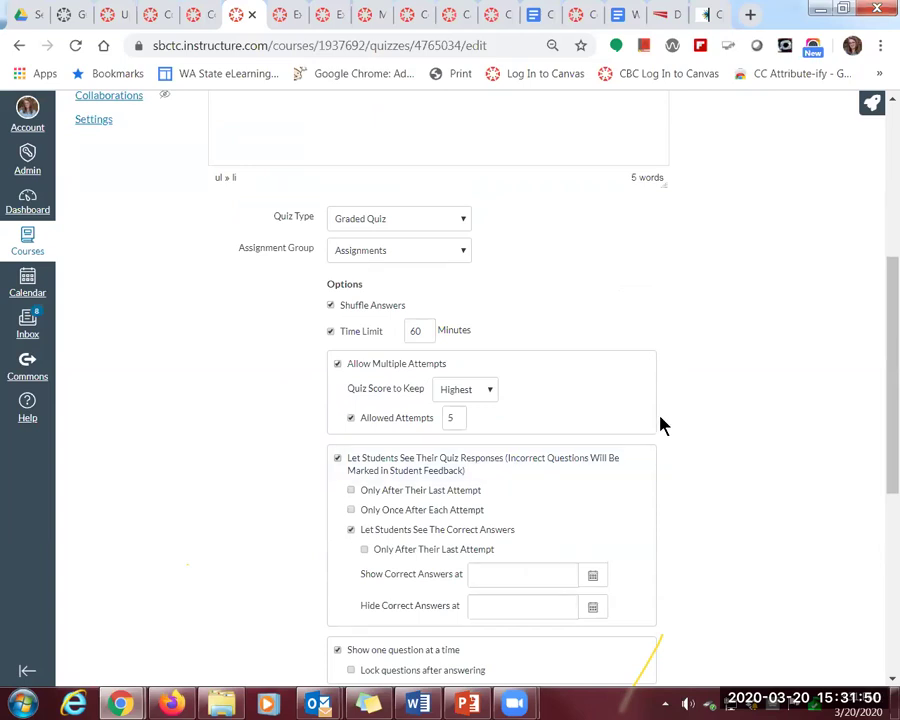
pyautogui.scroll(1, 656, 420)
pyautogui.scroll(4, 654, 415)
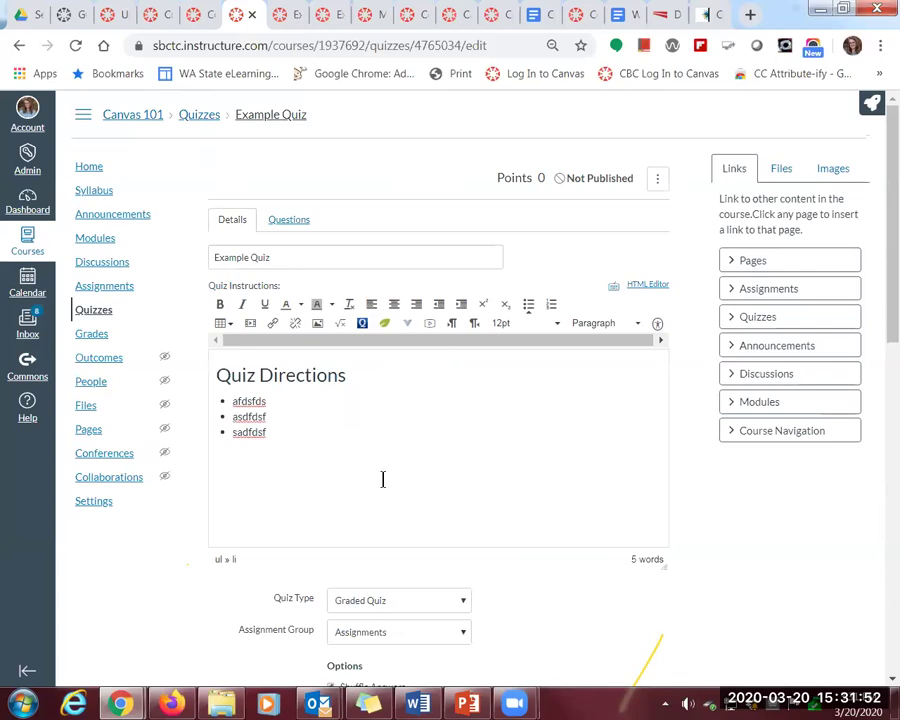
pyautogui.click(300, 222)
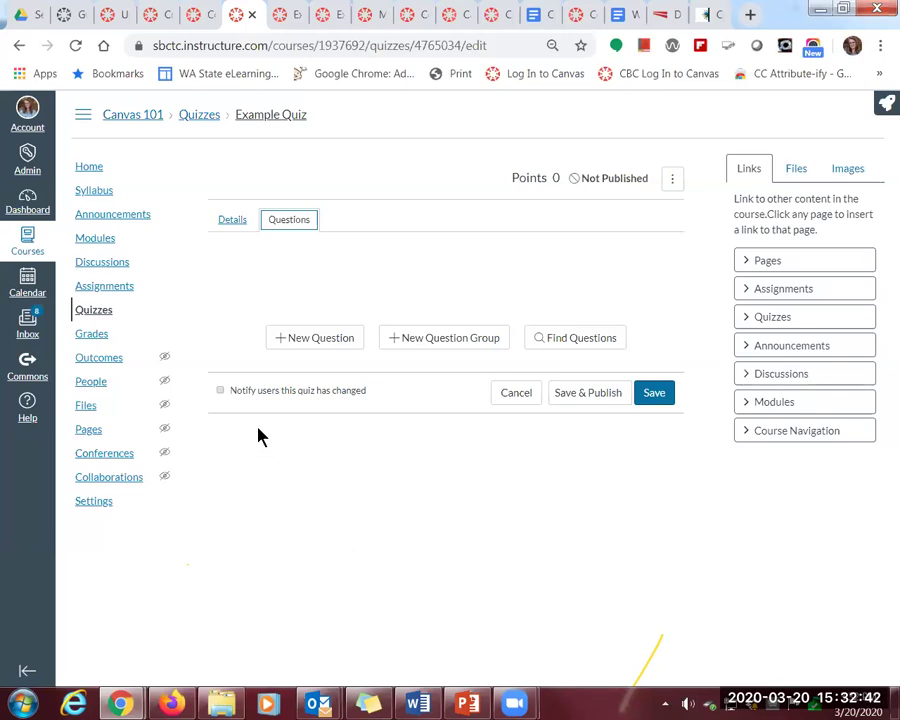
pyautogui.click(309, 339)
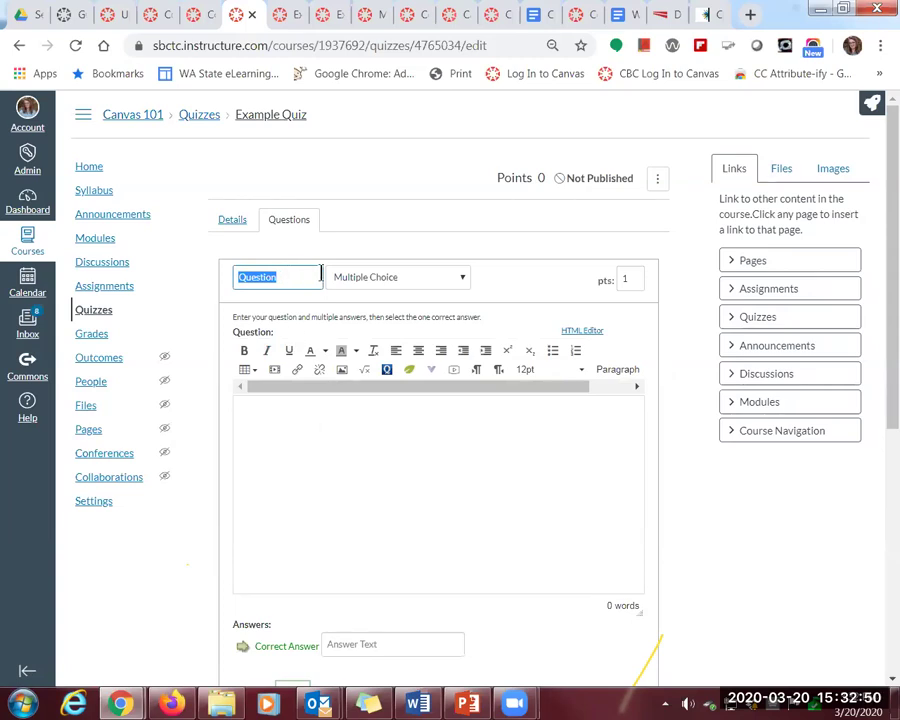
pyautogui.click(464, 280)
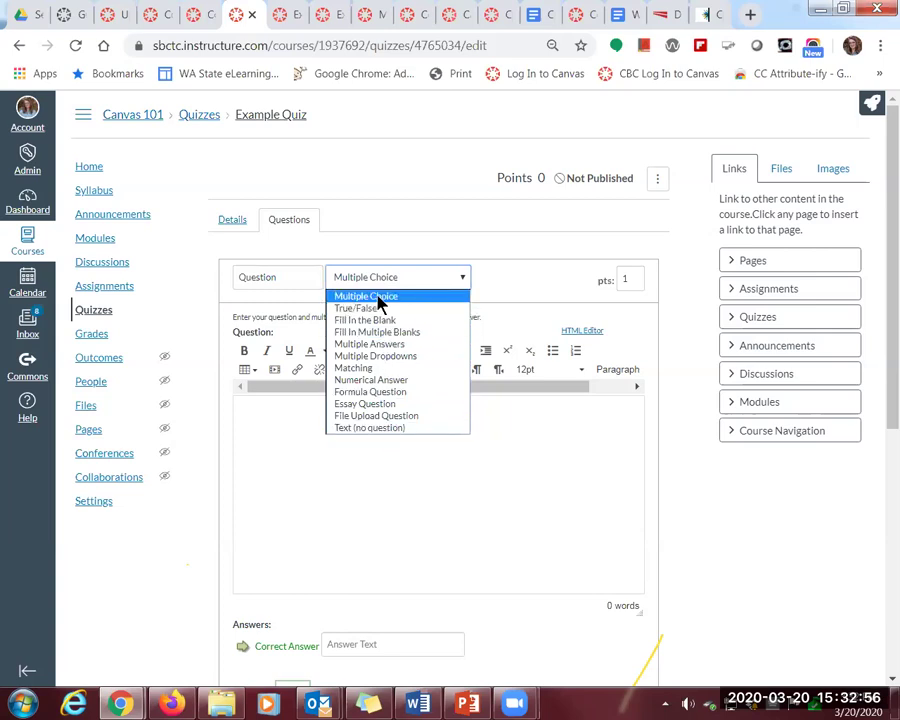
pyautogui.click(378, 300)
pyautogui.click(354, 434)
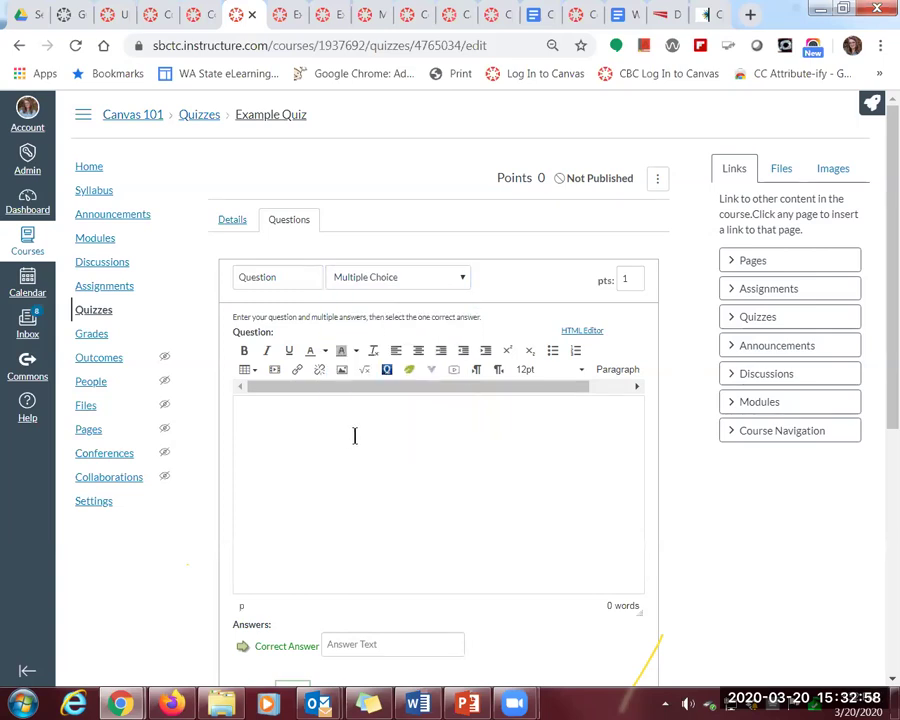
pyautogui.write('quiz question goes here')
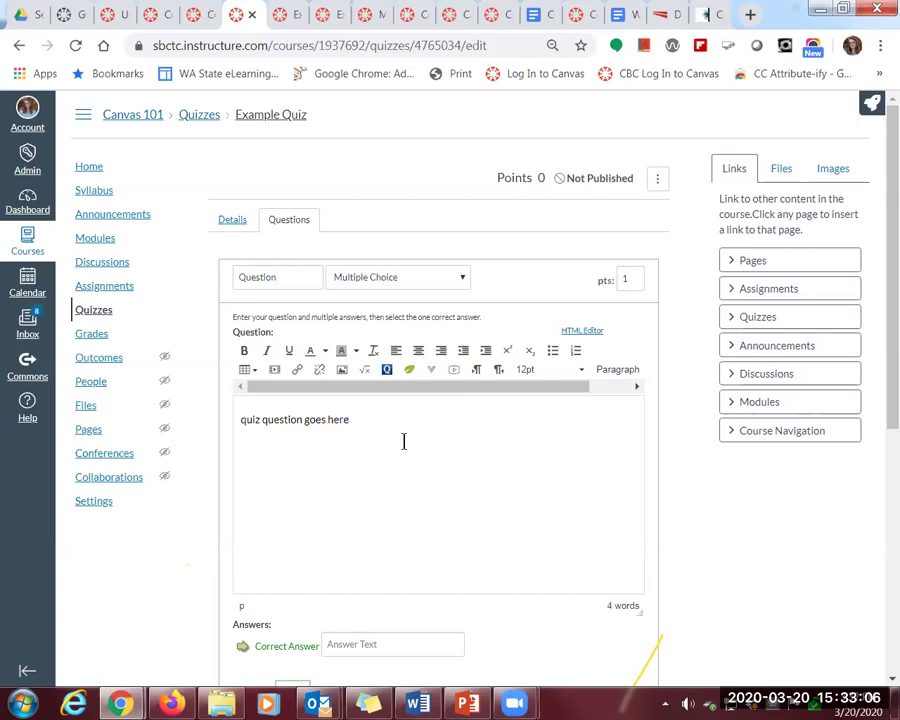
# Enter the answers asdfsdf, dsfdsfds, dsfdsfsa and asdfdsa, and mark the third one, dsfdsfsa, as correct
pyautogui.scroll(-5, 404, 441)
pyautogui.click(364, 388)
pyautogui.write('asdfsdf')
pyautogui.click(372, 448)
pyautogui.write('dsfdsf')
pyautogui.write('ds')
pyautogui.click(372, 516)
pyautogui.write('dsfdsfsa')
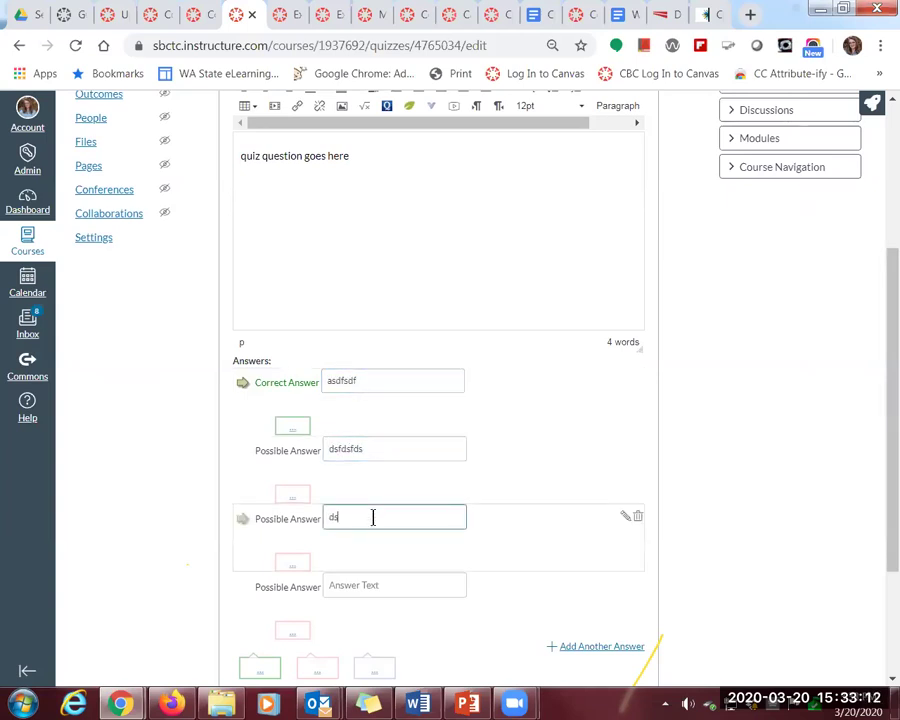
pyautogui.click(367, 584)
pyautogui.write('asdfdsa')
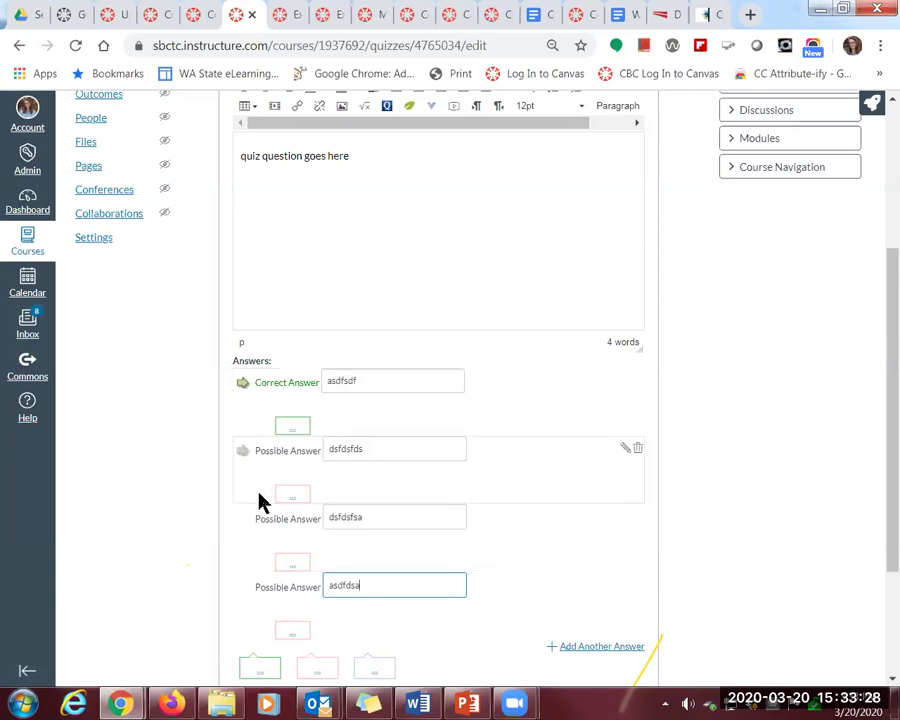
pyautogui.click(242, 520)
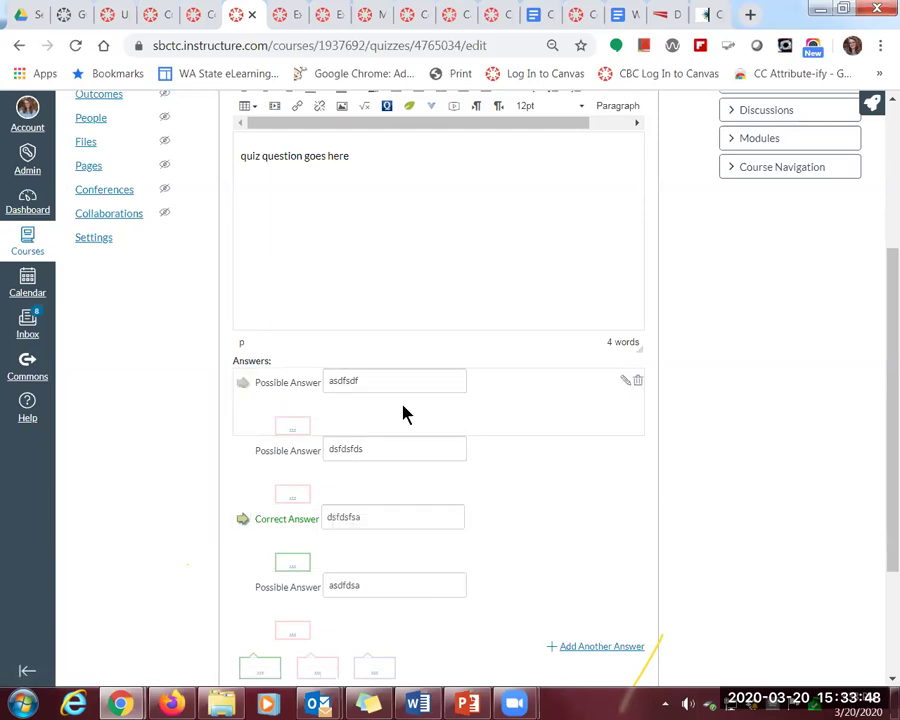
# Enter the feedback comment asdfdsfasdhsfdg for students who choose the first answer, asdfsdf
pyautogui.click(296, 428)
pyautogui.click(315, 514)
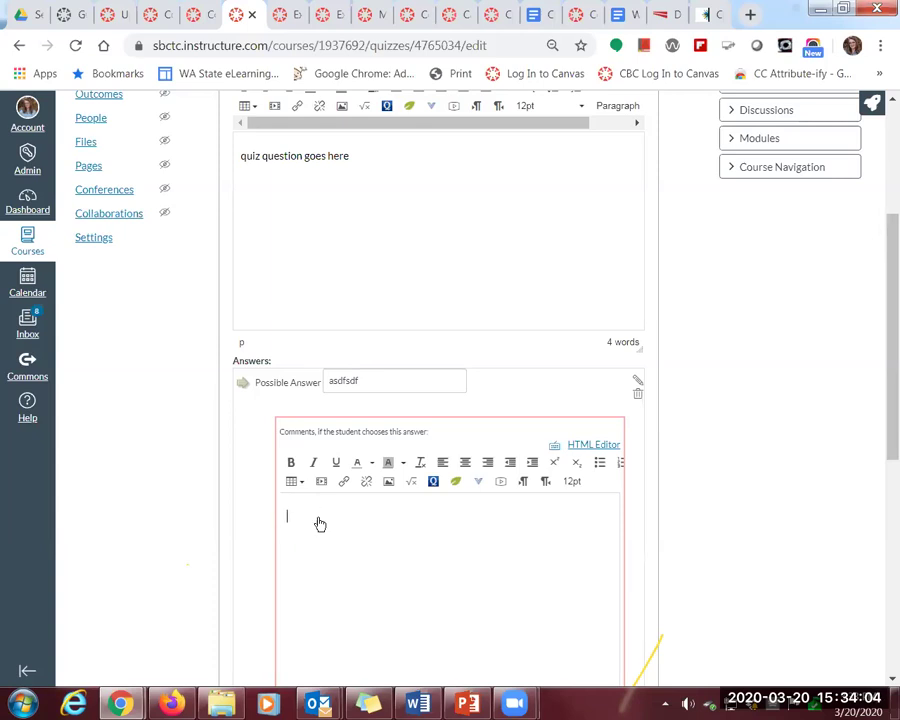
pyautogui.write('asdfdsfasdhsfdg')
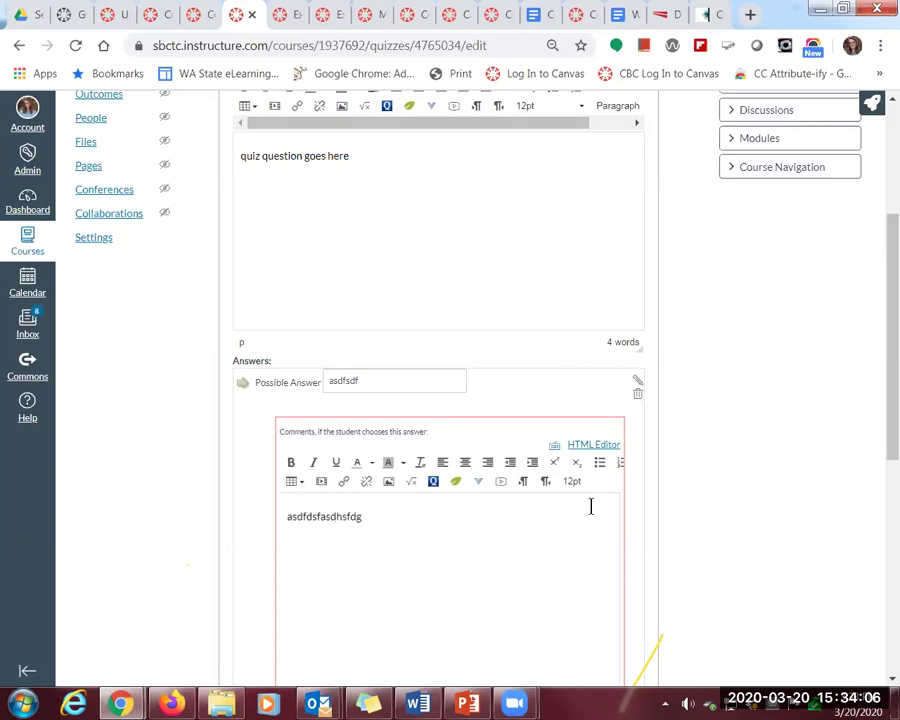
# Add the feedback comment "Good job!" to the correct answer and update the question
pyautogui.scroll(-1, 740, 497)
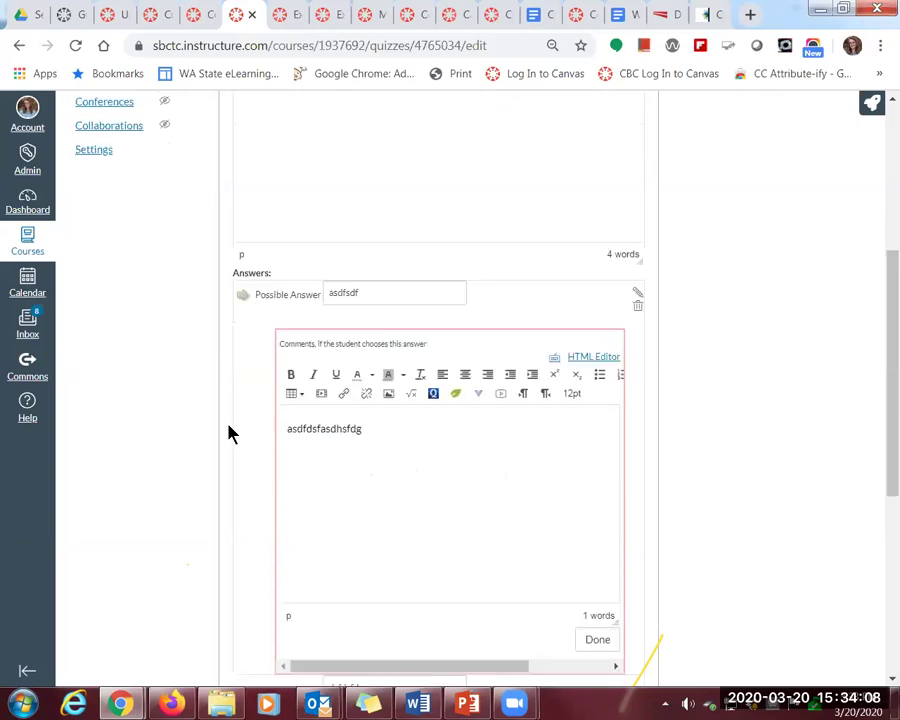
pyautogui.scroll(-2, 320, 470)
pyautogui.scroll(-1, 340, 630)
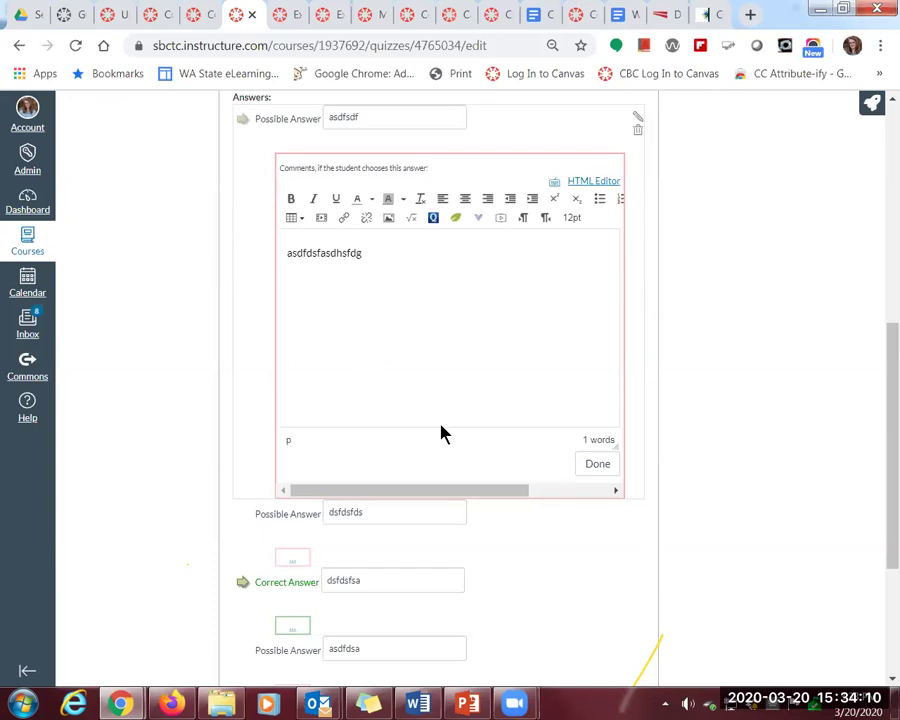
pyautogui.click(300, 630)
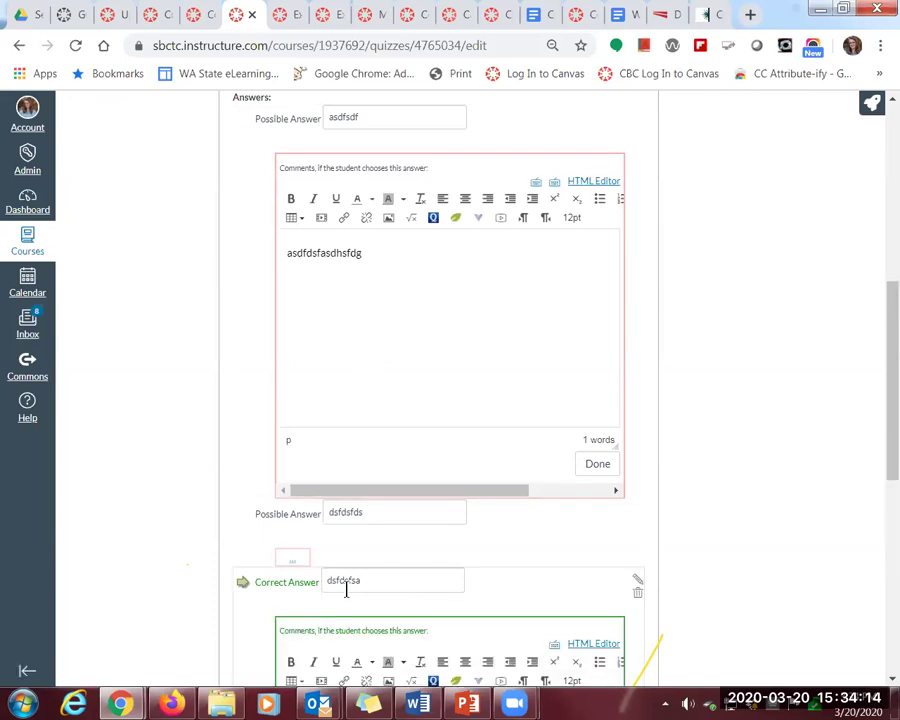
pyautogui.scroll(-3, 370, 540)
pyautogui.write('Good job!')
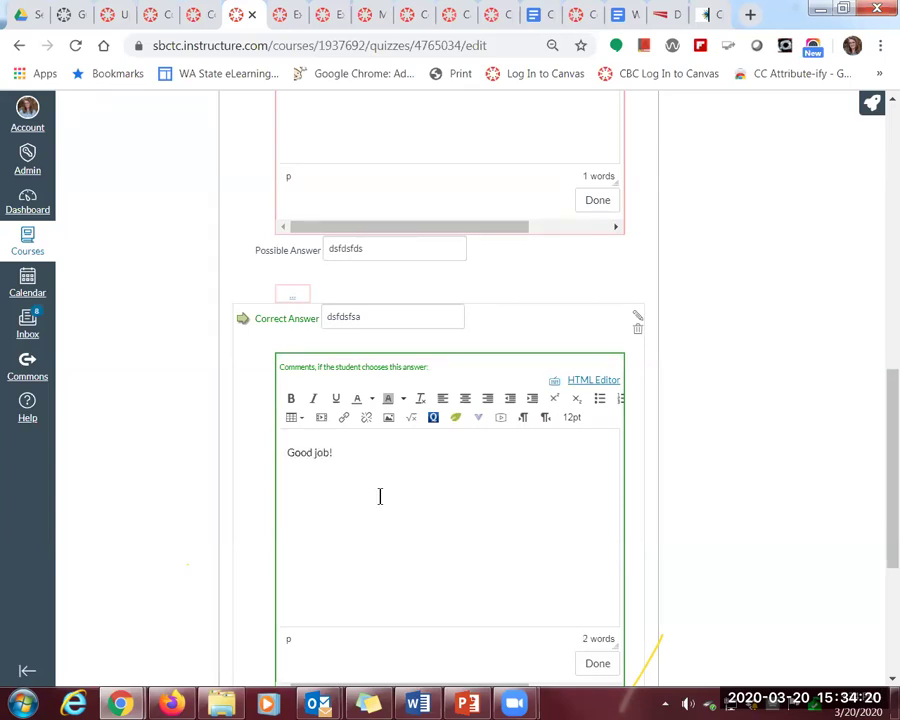
pyautogui.scroll(-3, 380, 490)
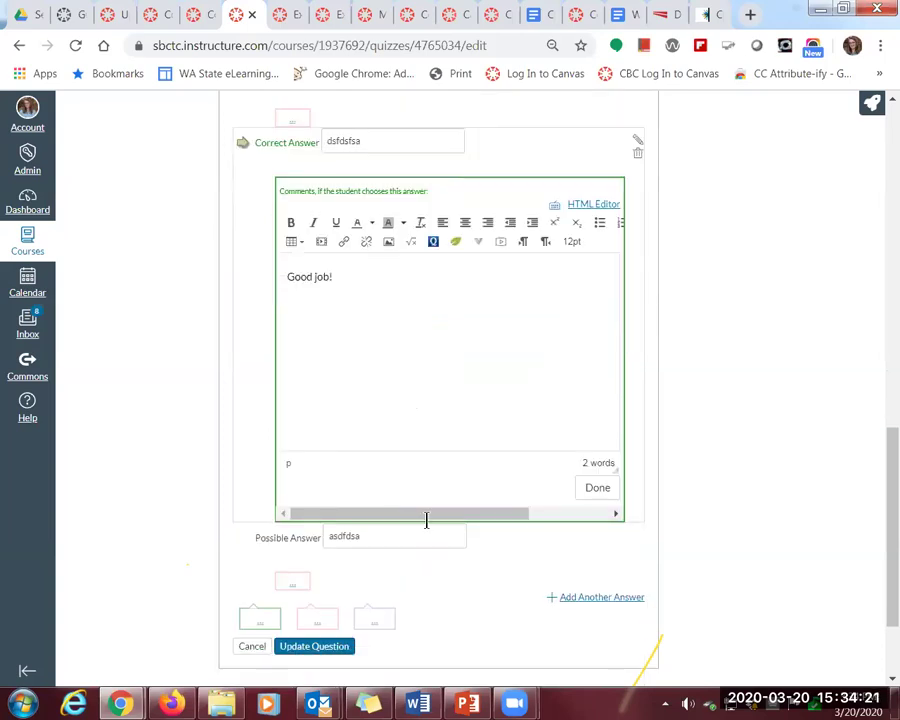
pyautogui.click(600, 490)
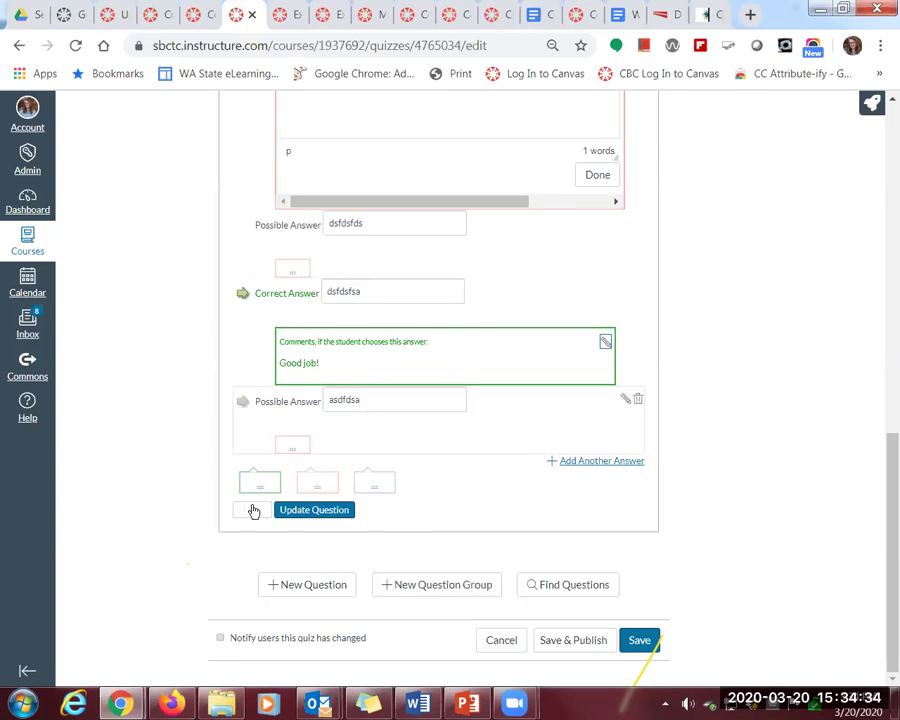
pyautogui.click(330, 511)
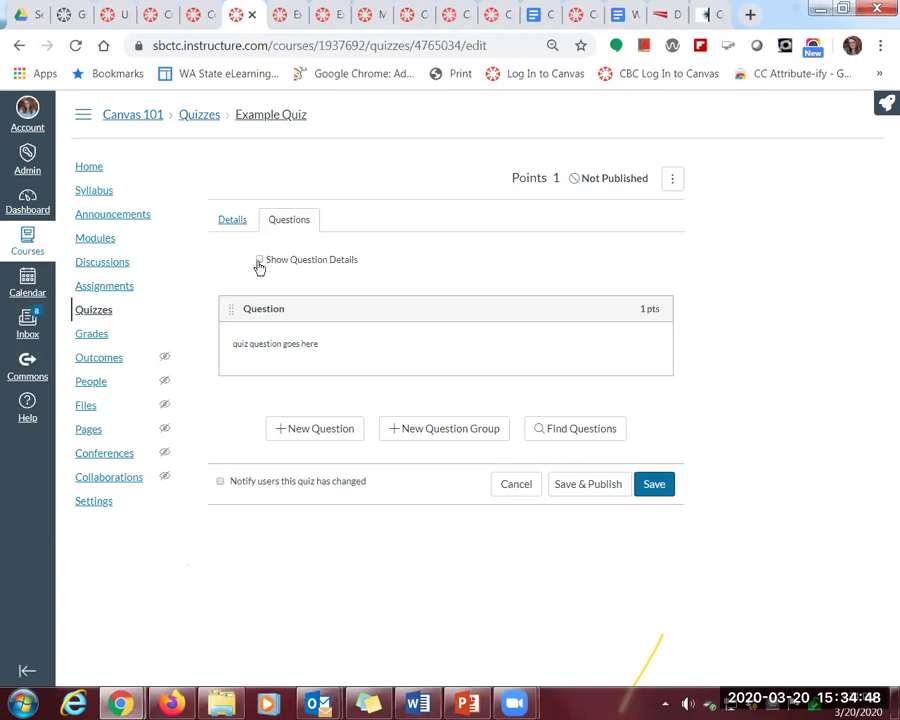
# Show the question details, and save and publish the quiz
pyautogui.click(259, 261)
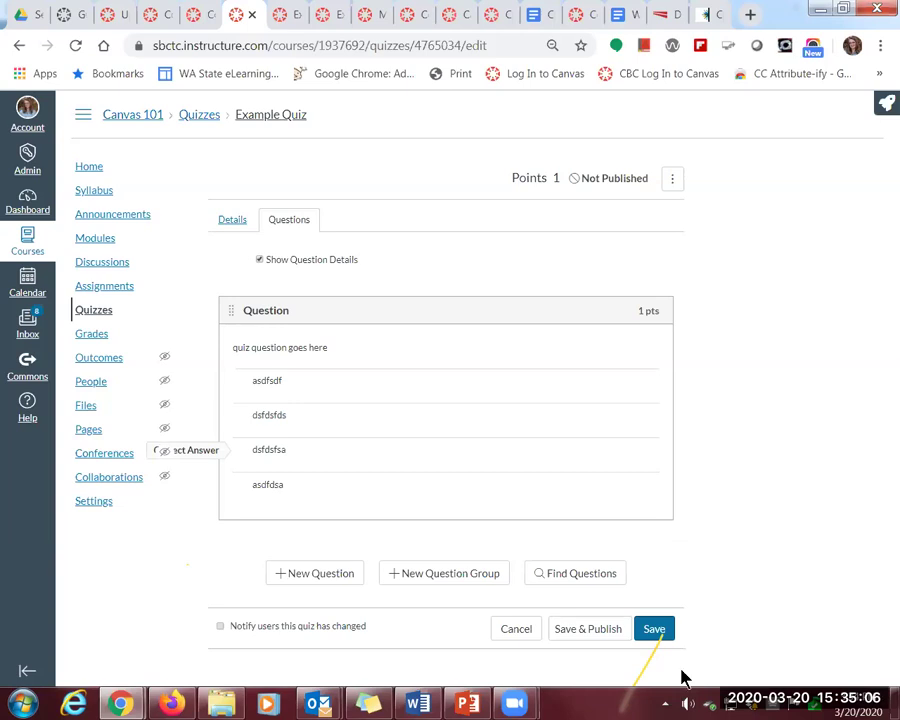
pyautogui.click(577, 630)
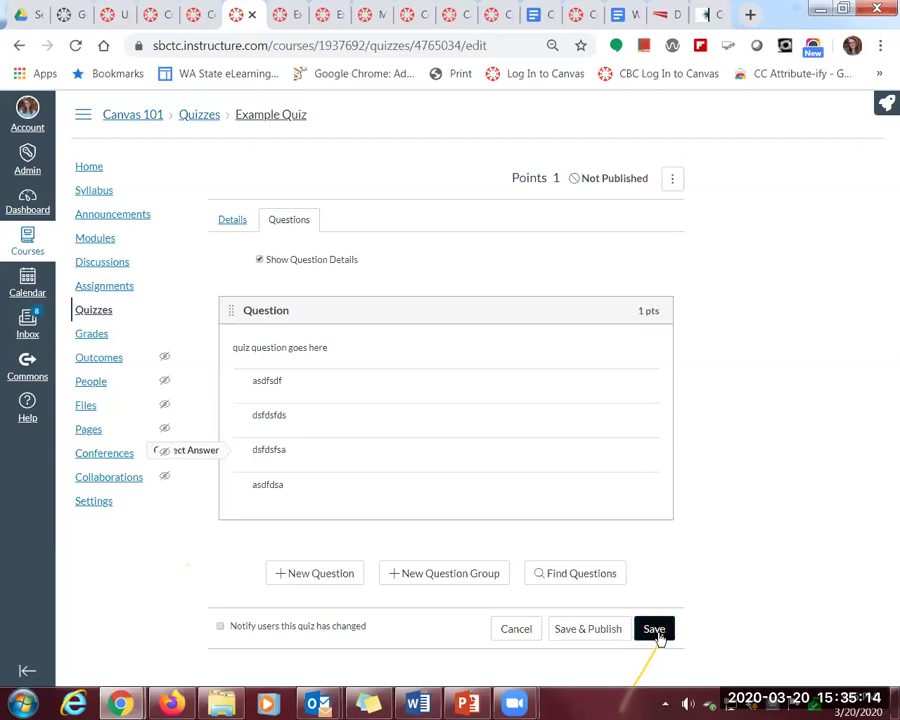
pyautogui.click(584, 637)
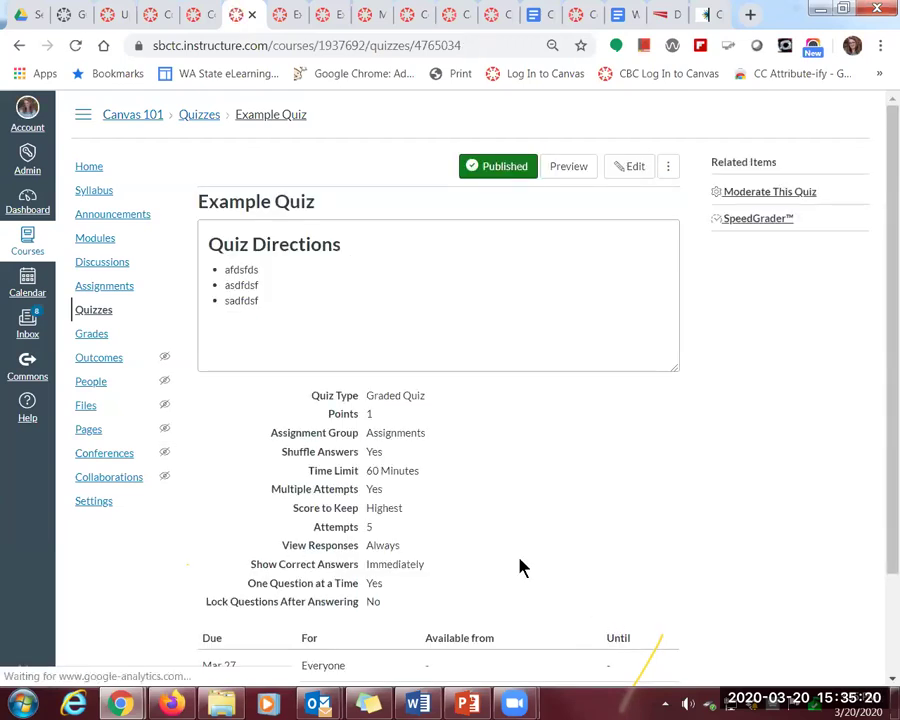
pyautogui.scroll(-2, 779, 452)
pyautogui.scroll(2, 581, 368)
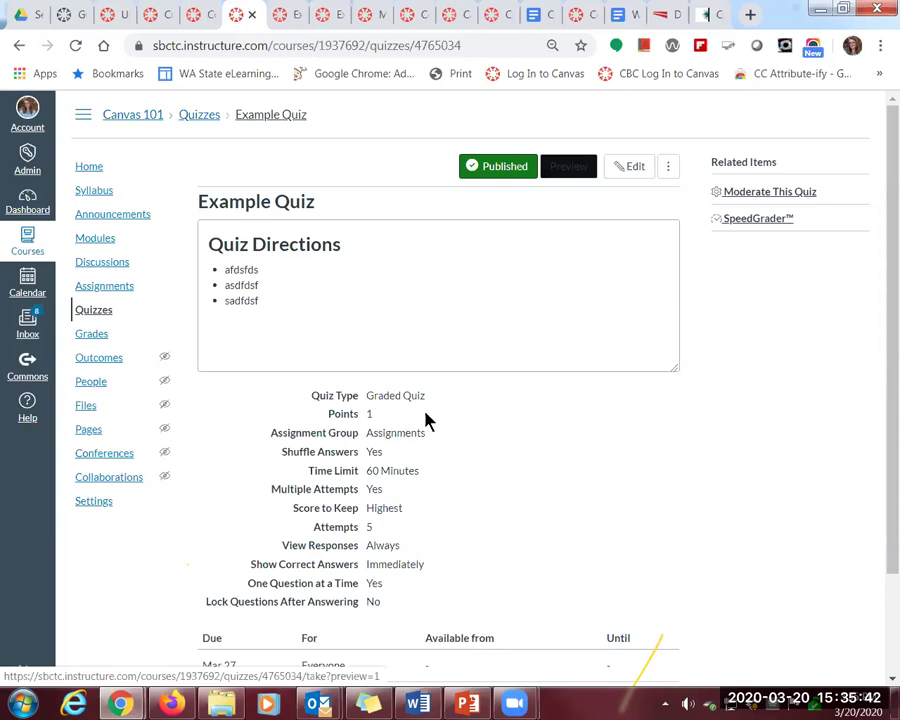
pyautogui.moveTo(313, 398); pyautogui.dragTo(438, 474)
pyautogui.moveTo(432, 519); pyautogui.dragTo(311, 391)
pyautogui.click(516, 403)
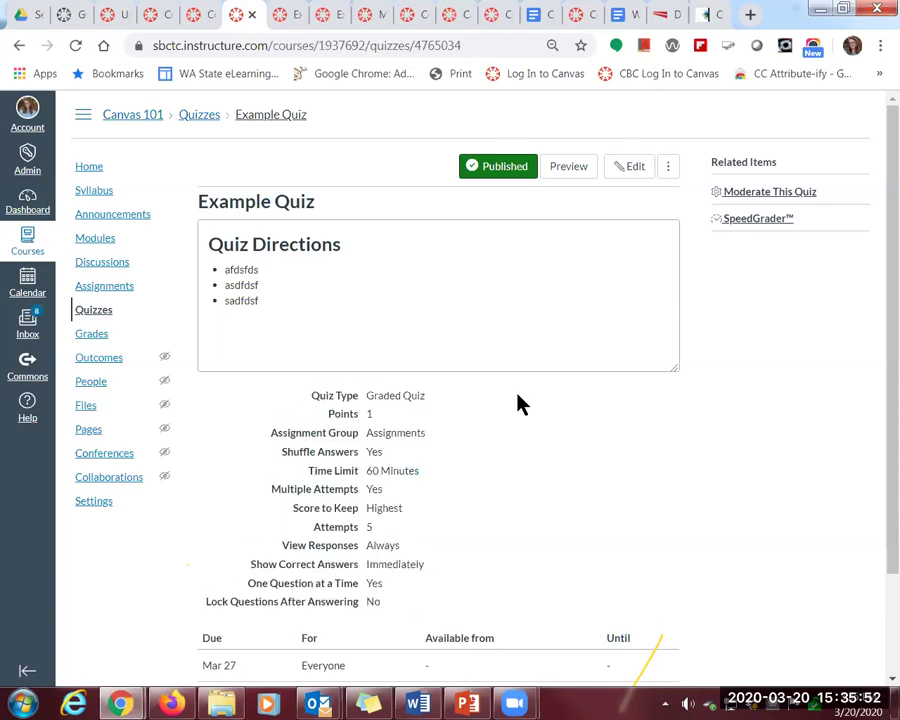
# Moderate the quiz by granting the test student 7 extra attempts and 90 extra minutes on every attempt
pyautogui.click(760, 198)
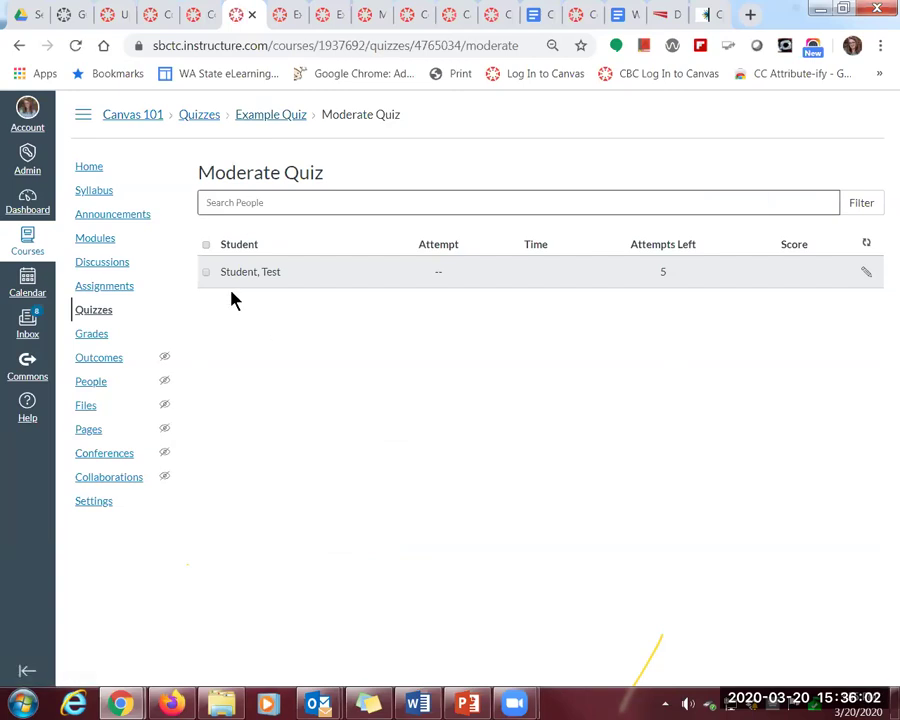
pyautogui.click(866, 274)
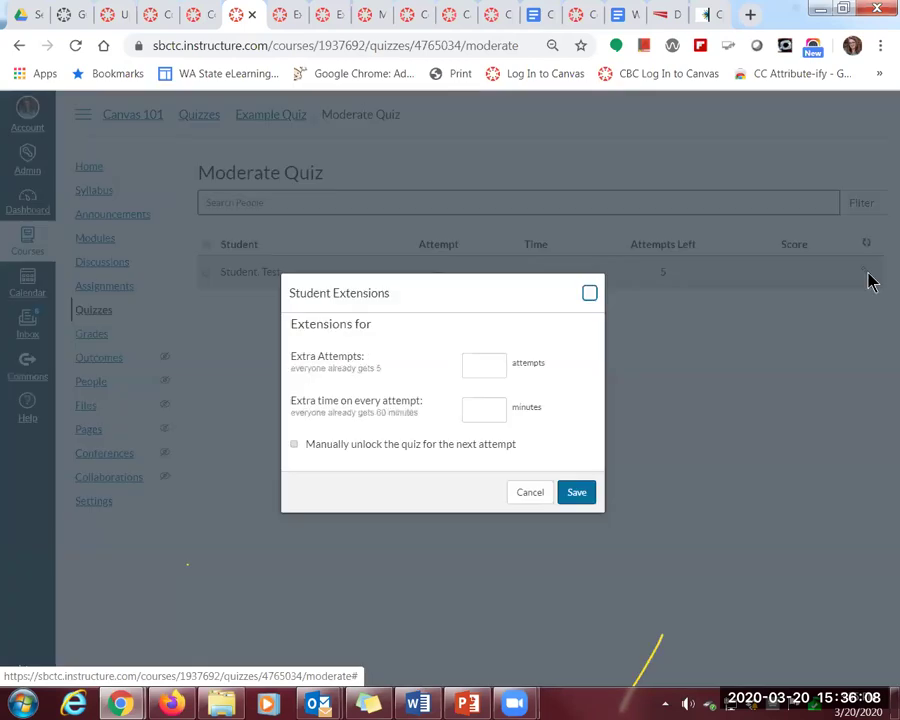
pyautogui.click(471, 365)
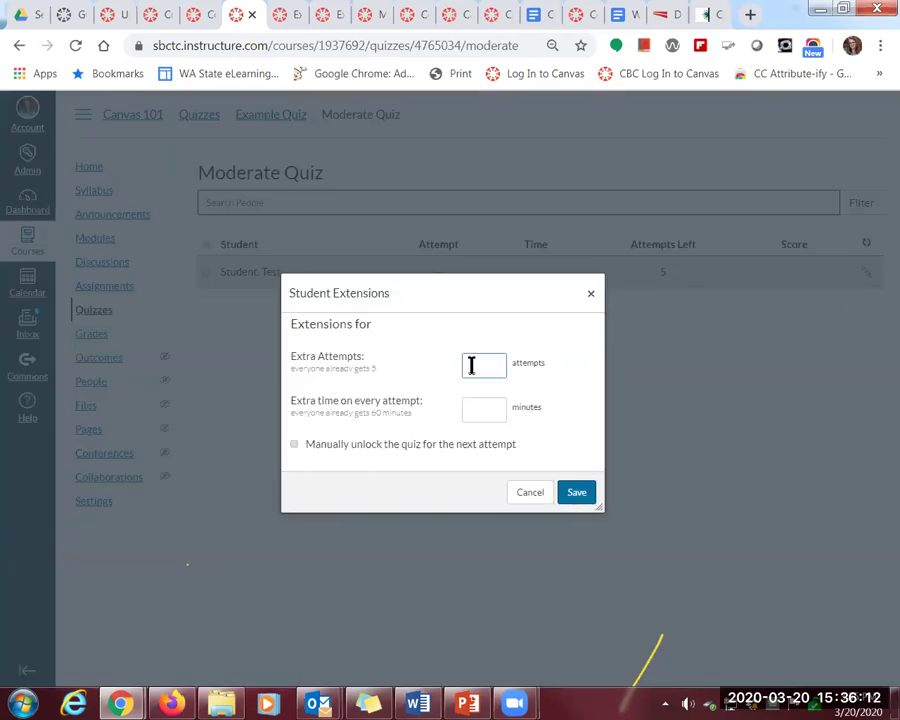
pyautogui.write('7')
pyautogui.click(496, 409)
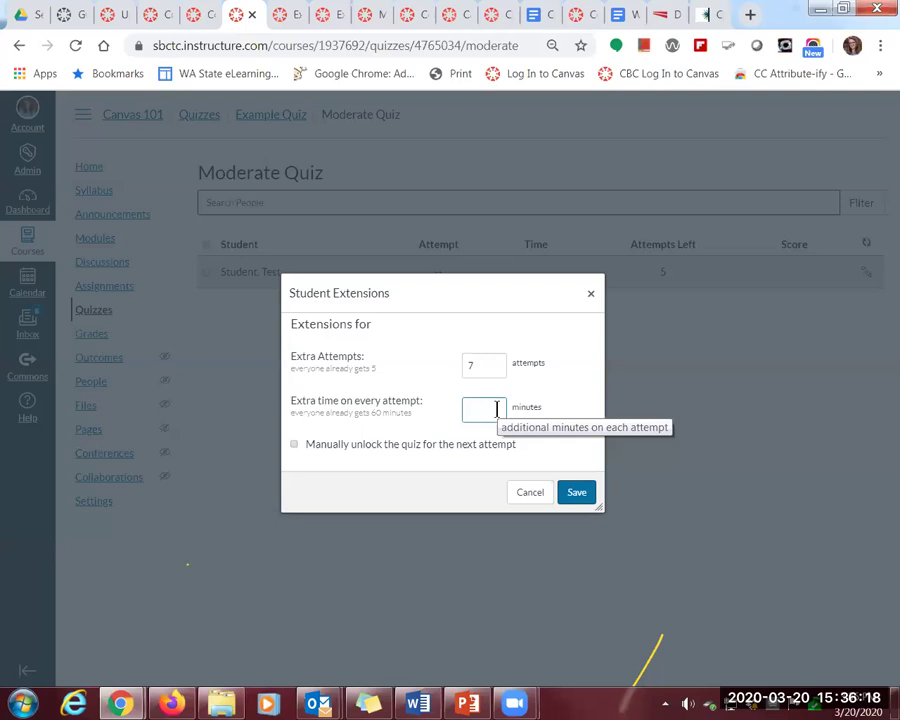
pyautogui.write('90')
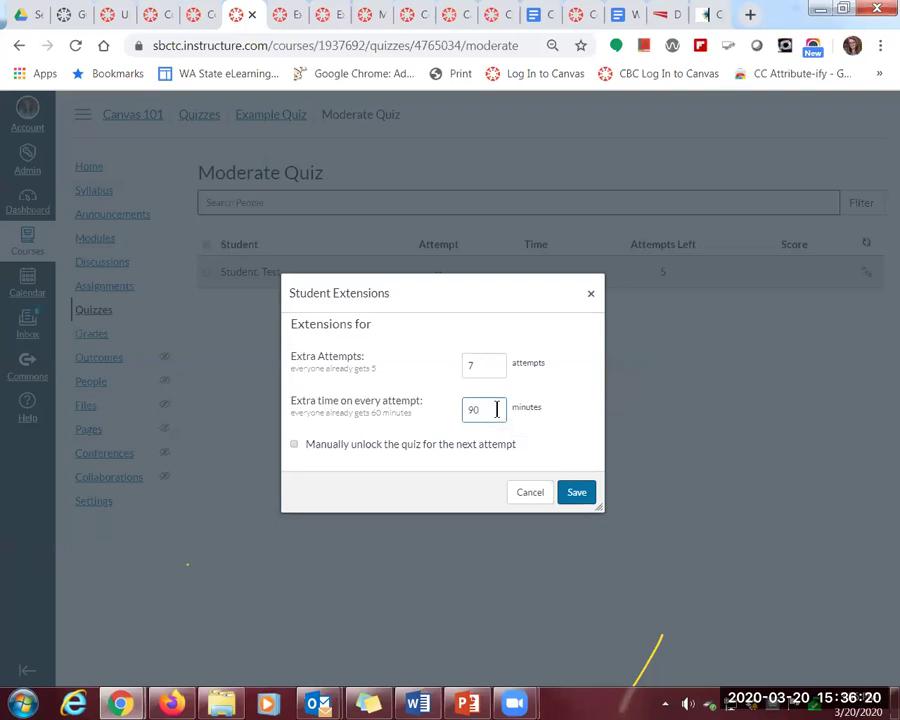
pyautogui.click(575, 496)
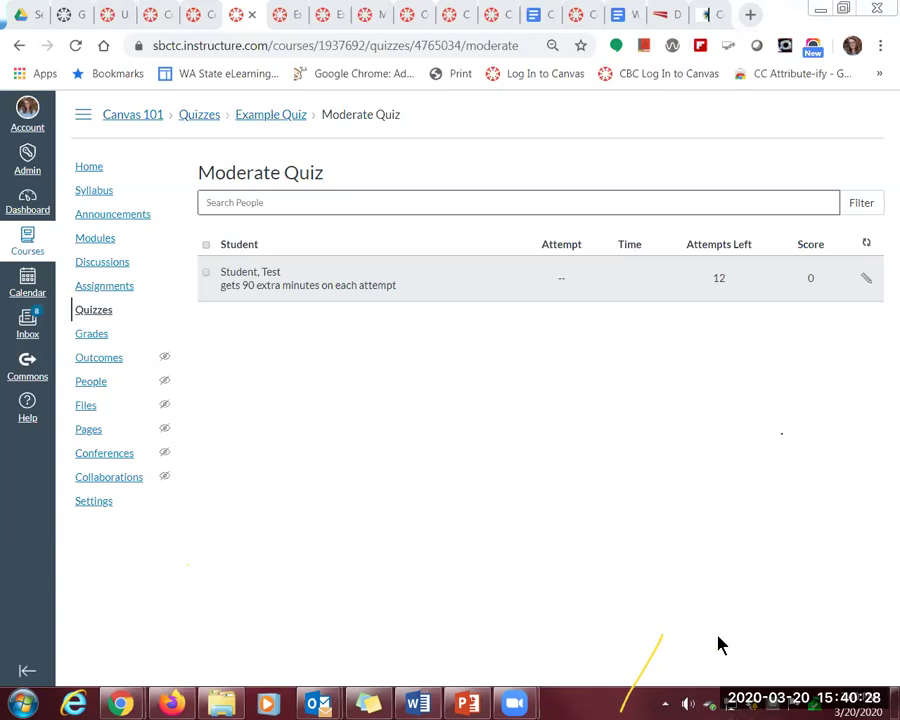
# Open the course gradebook and view the grade details of the test student's Example Assignment, closing them again
pyautogui.click(89, 336)
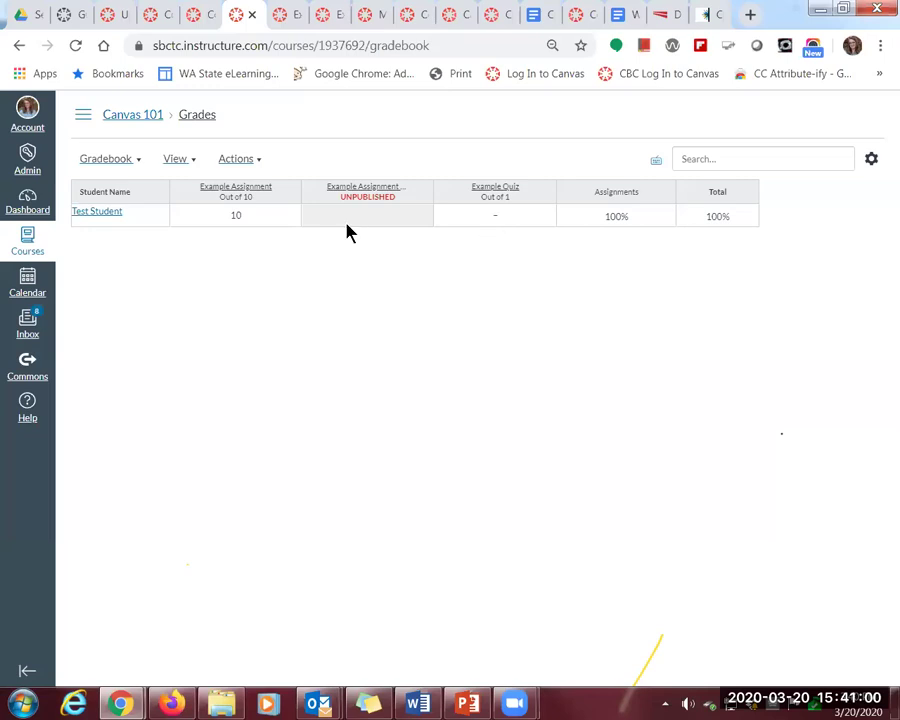
pyautogui.click(263, 215)
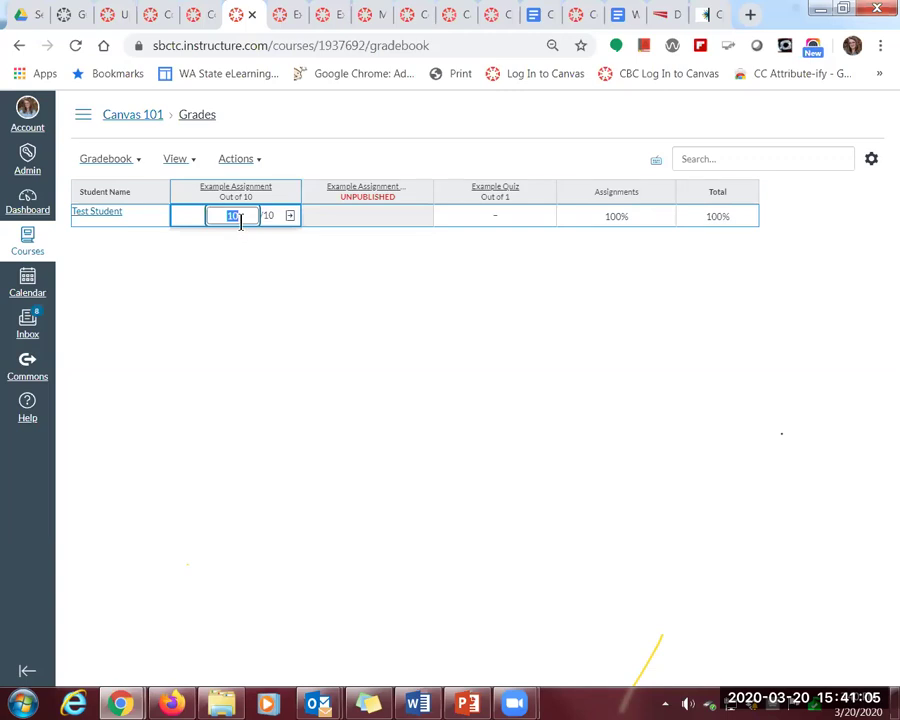
pyautogui.click(292, 219)
pyautogui.click(292, 219)
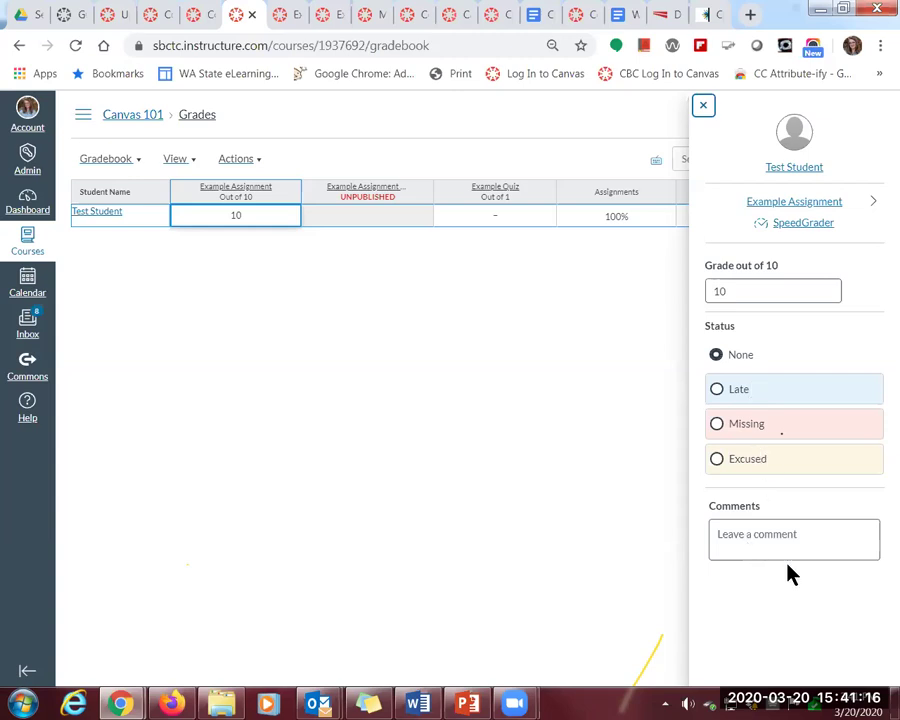
pyautogui.click(705, 108)
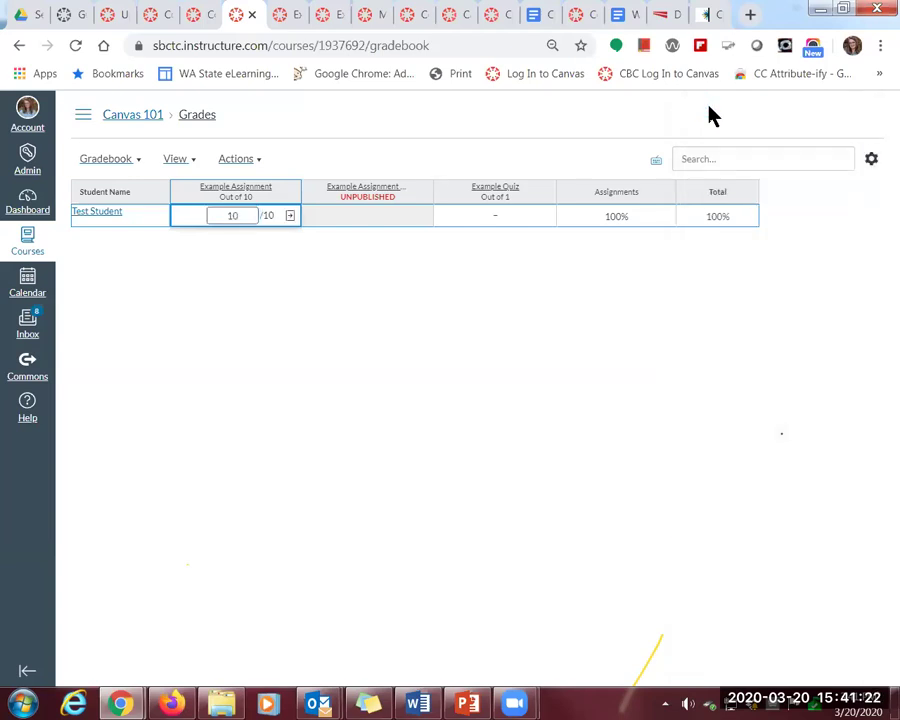
# Look through the gradebook's history, arrangement, filter, column and import options
pyautogui.click(139, 162)
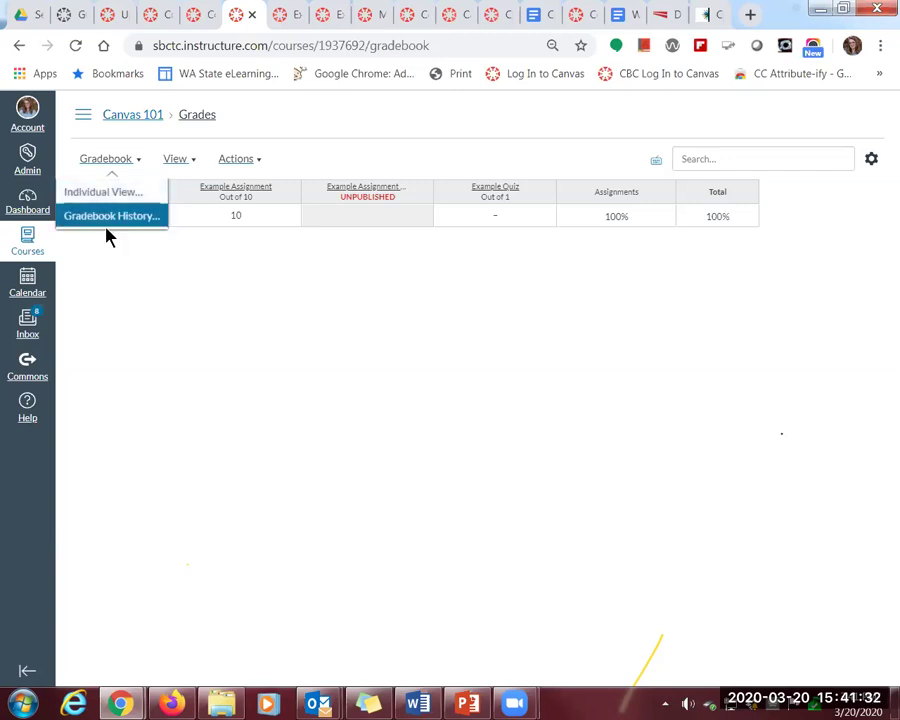
pyautogui.click(115, 279)
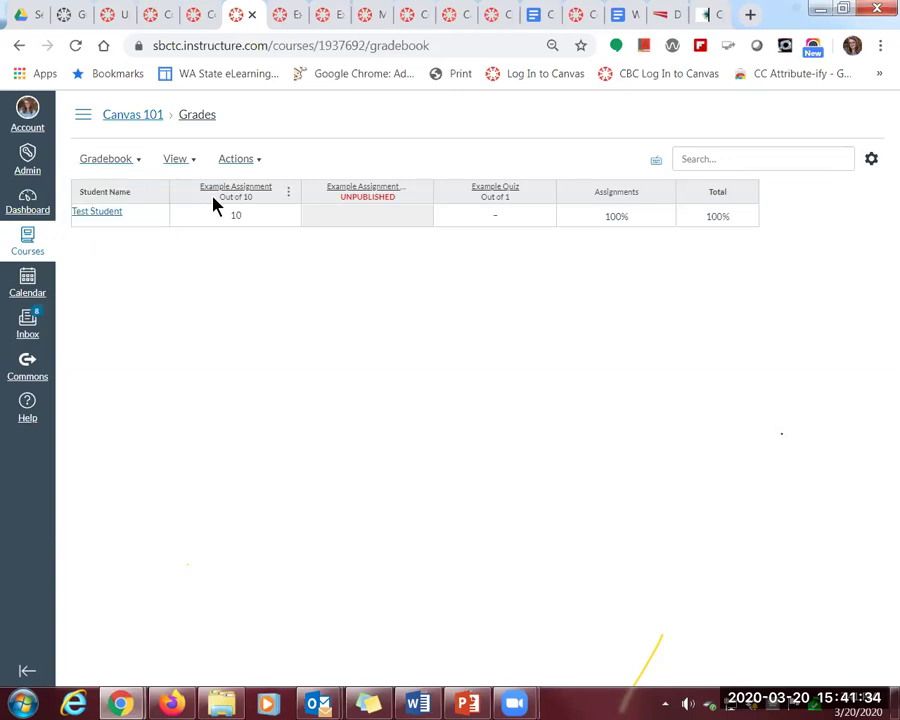
pyautogui.click(195, 161)
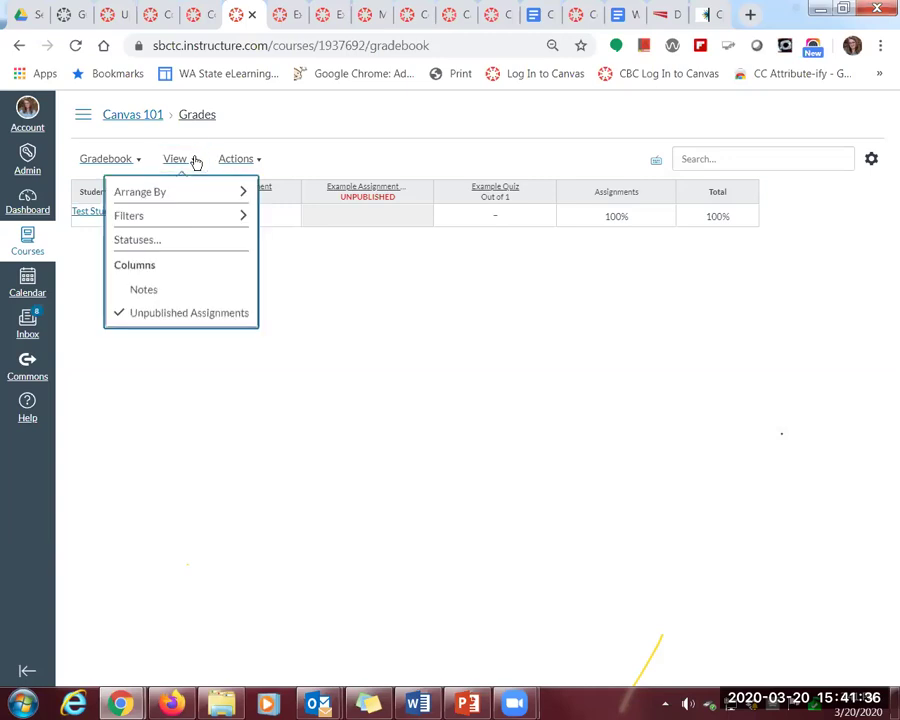
pyautogui.moveTo(169, 195)
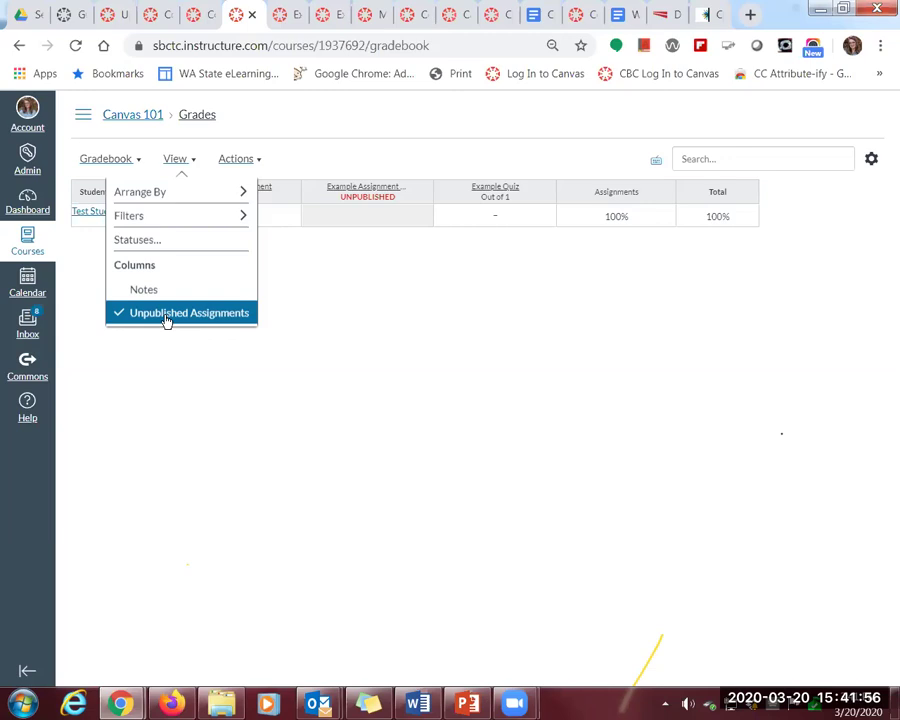
pyautogui.click(169, 401)
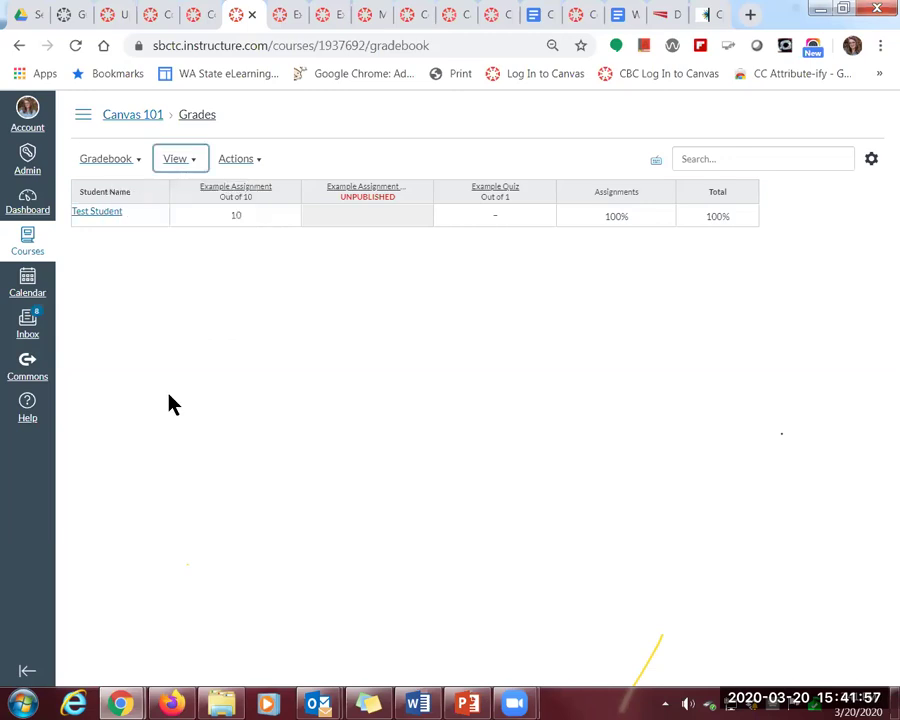
pyautogui.click(261, 163)
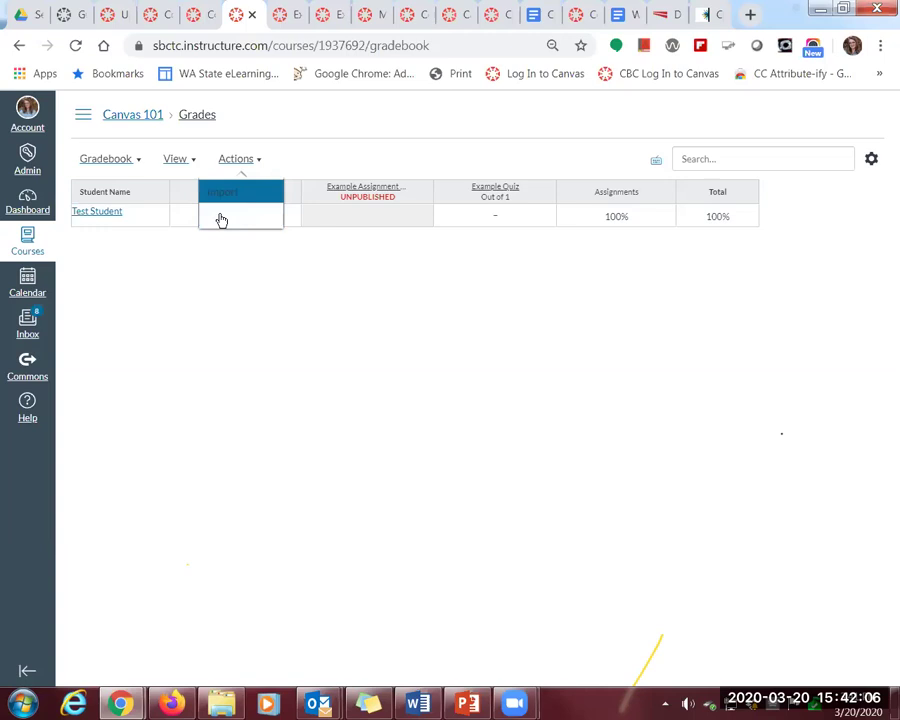
# Review the late policies and the grade posting policy in the gradebook settings
pyautogui.click(871, 160)
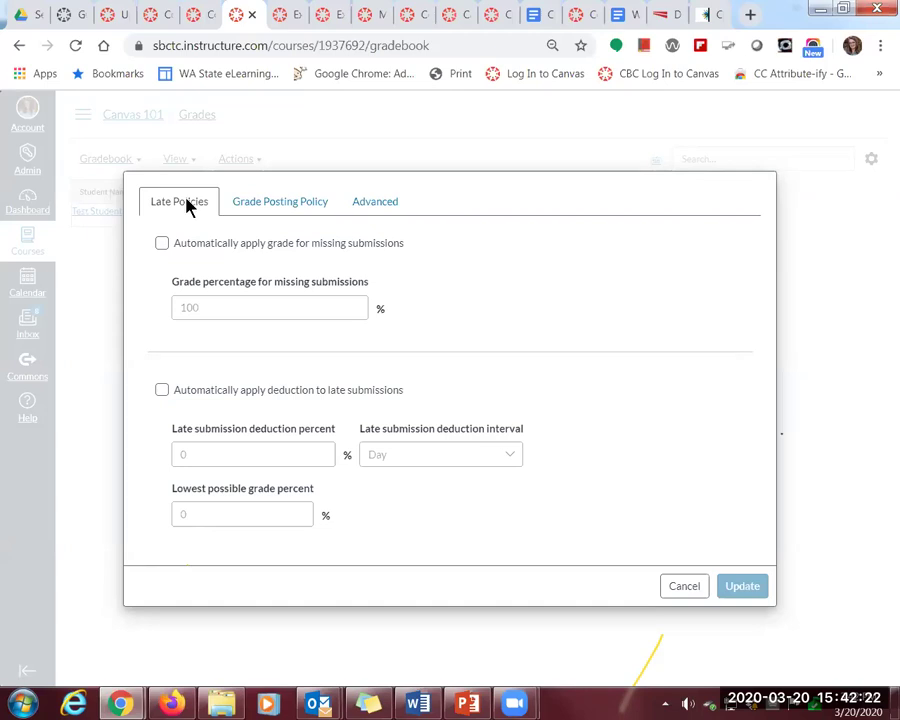
pyautogui.click(301, 210)
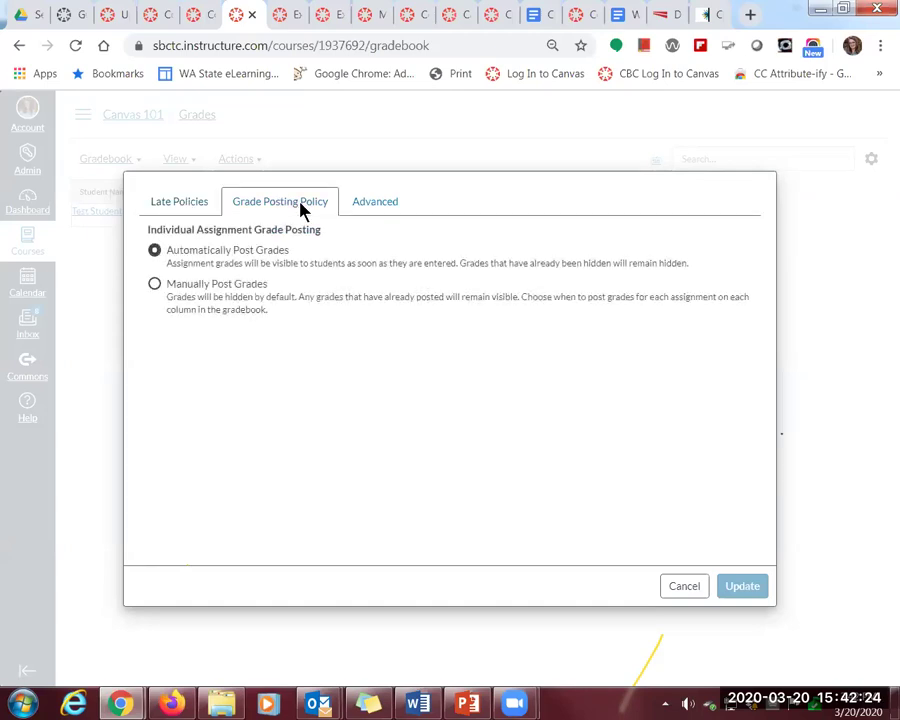
pyautogui.moveTo(301, 210); pyautogui.dragTo(269, 251)
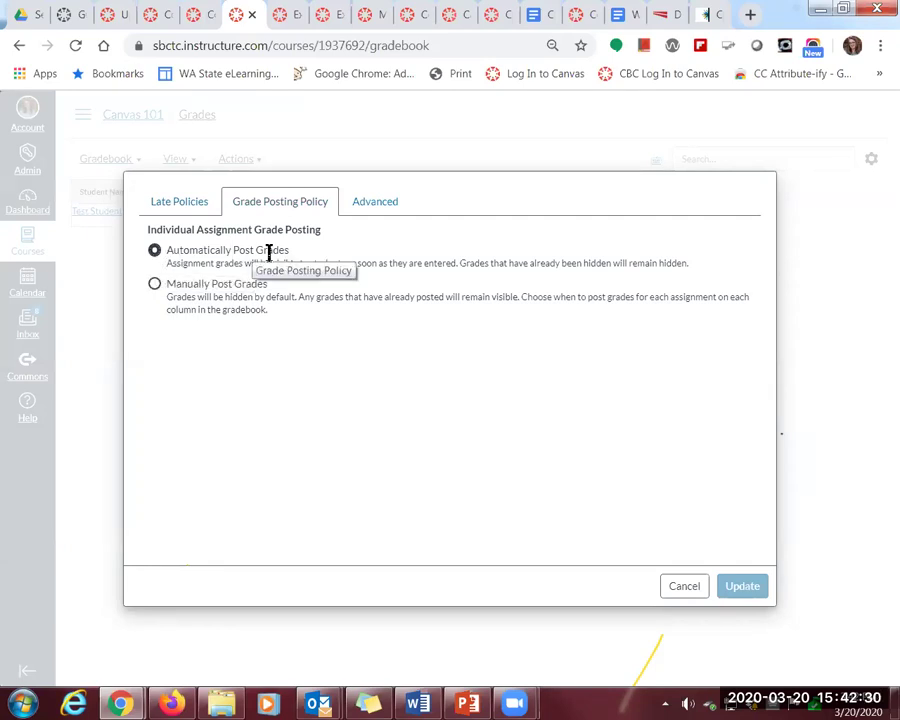
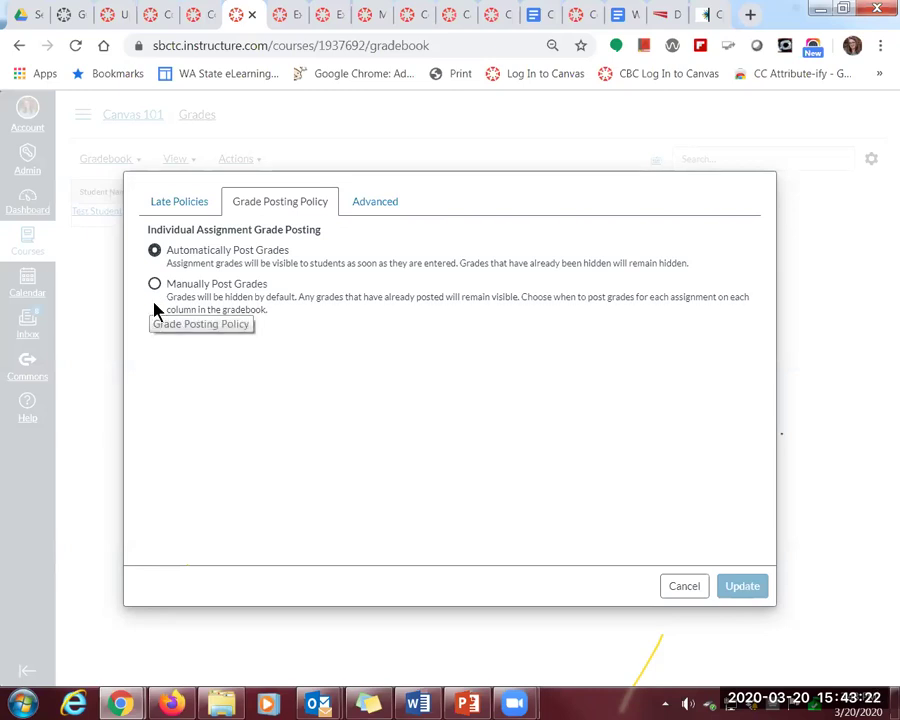
# Try manual grade posting, return to automatic posting, and cancel the gradebook settings after viewing the advanced options
pyautogui.click(155, 286)
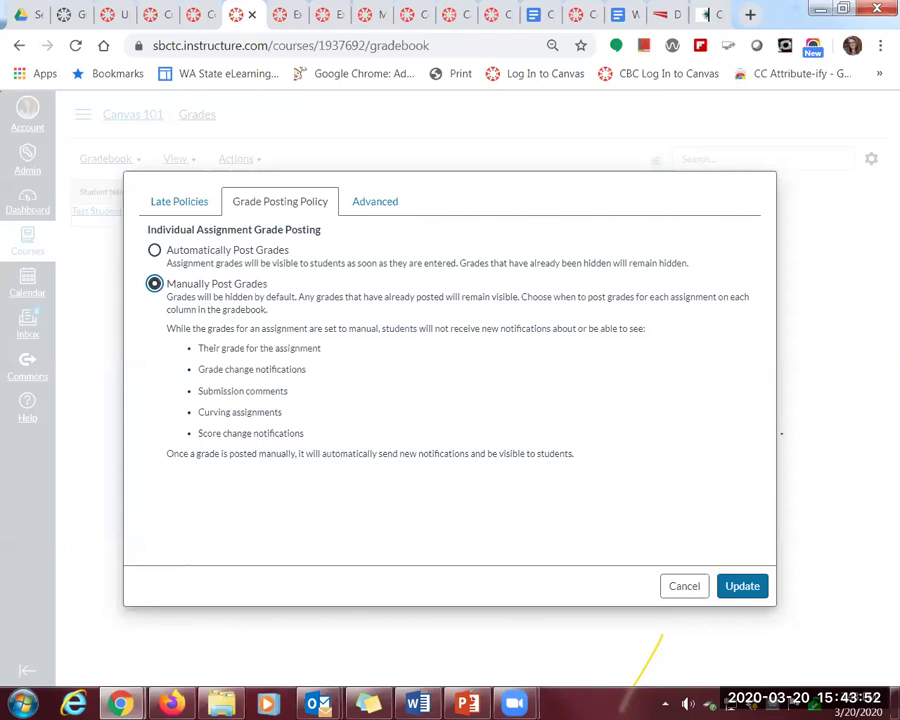
pyautogui.click(155, 251)
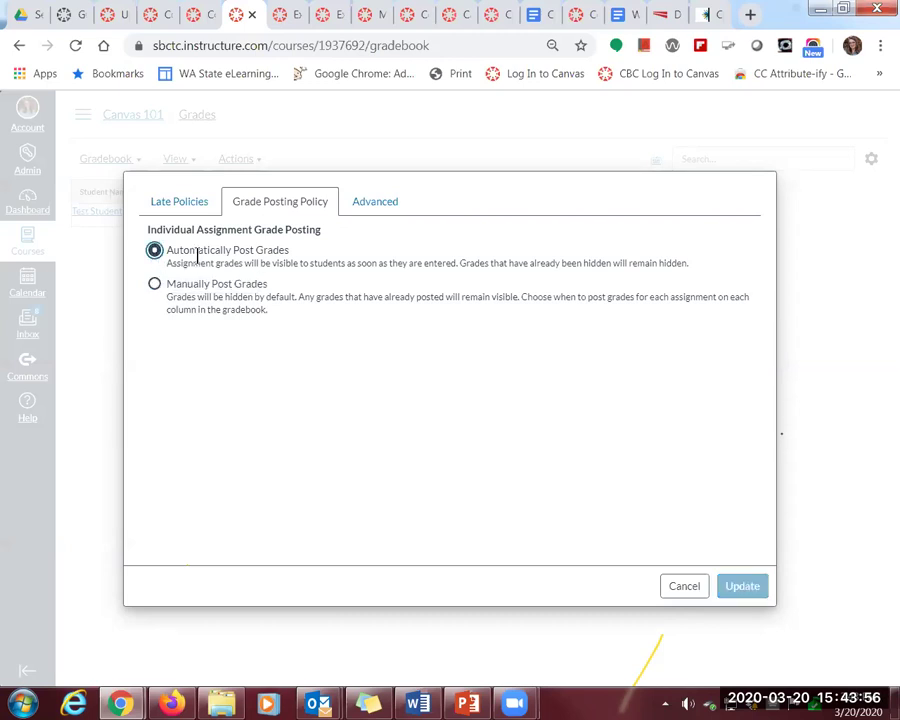
pyautogui.moveTo(270, 284); pyautogui.dragTo(173, 293)
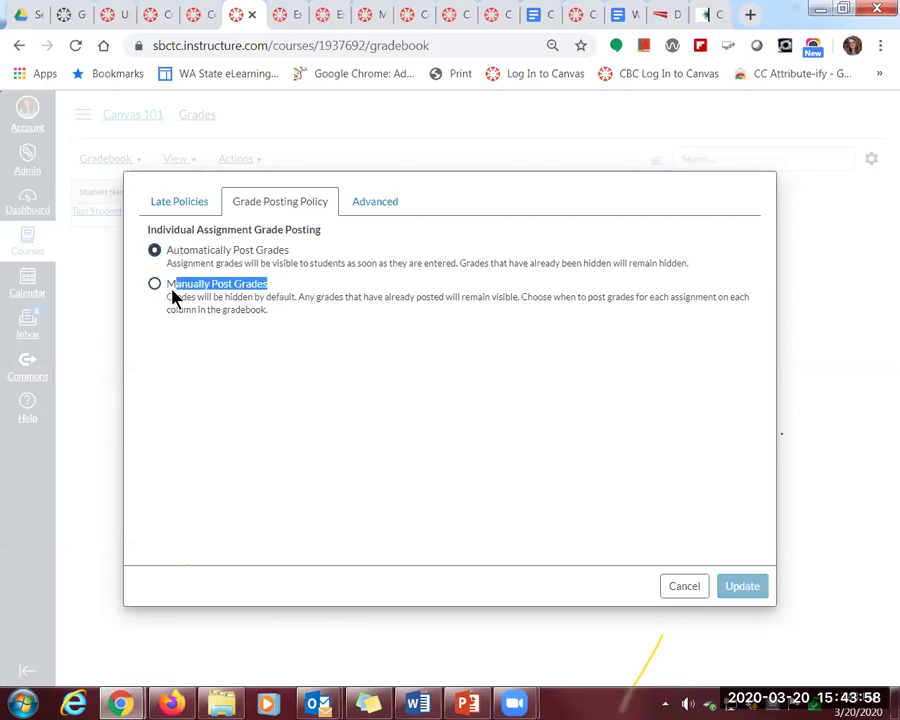
pyautogui.click(172, 288)
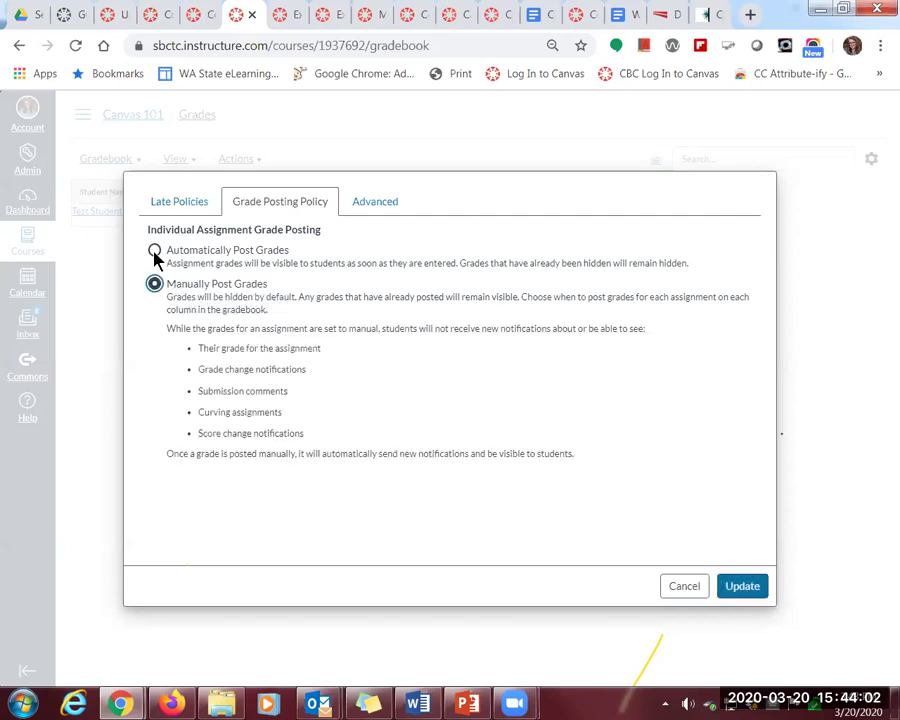
pyautogui.click(155, 252)
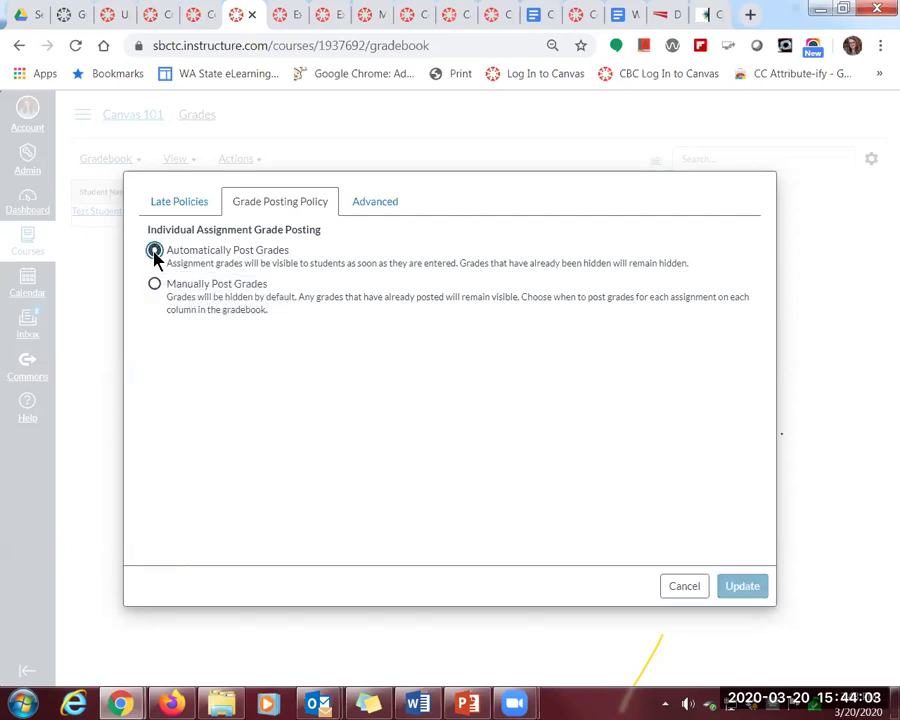
pyautogui.click(391, 210)
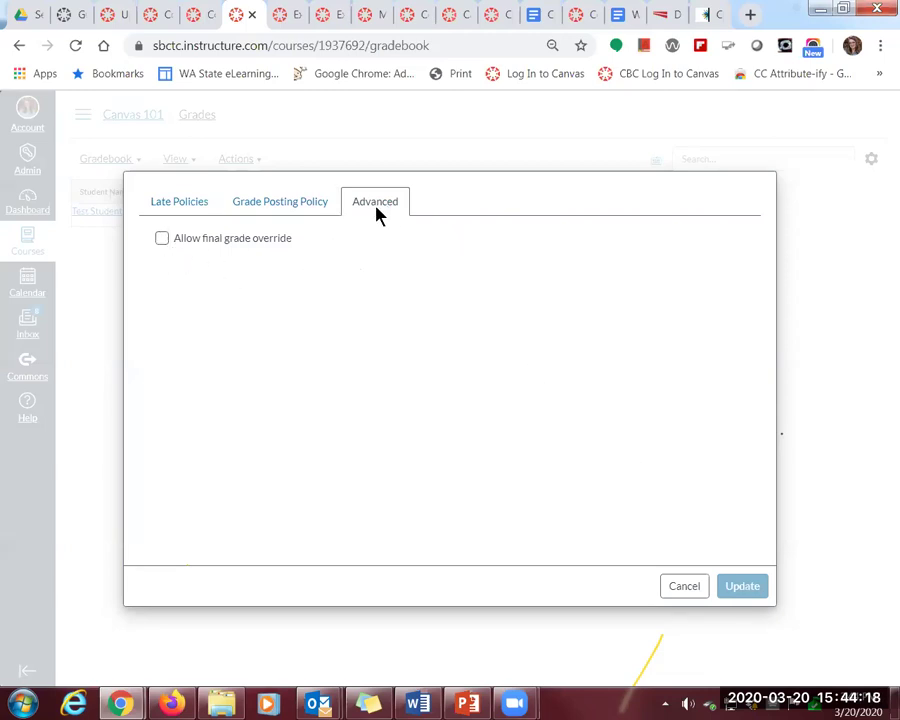
pyautogui.click(686, 589)
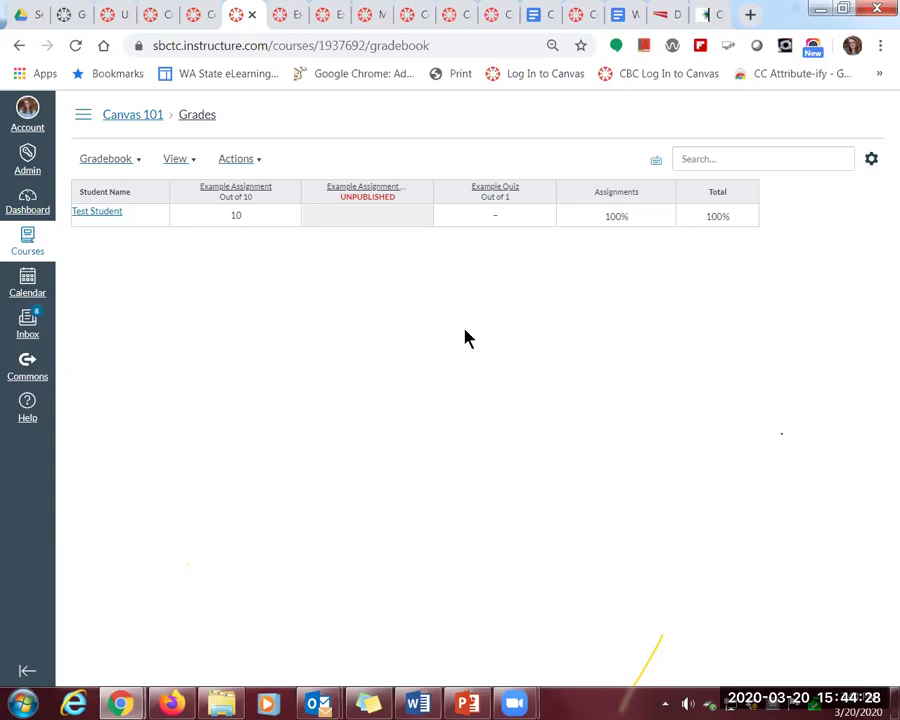
# Open the Canvas 101 course files and create a folder named Example Folder
pyautogui.click(153, 118)
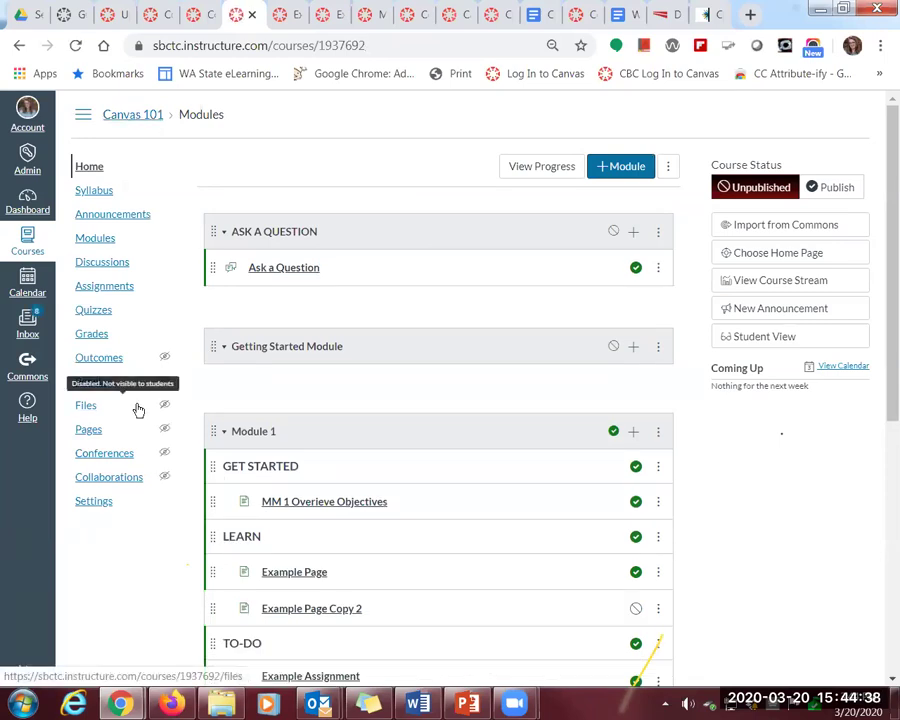
pyautogui.click(86, 410)
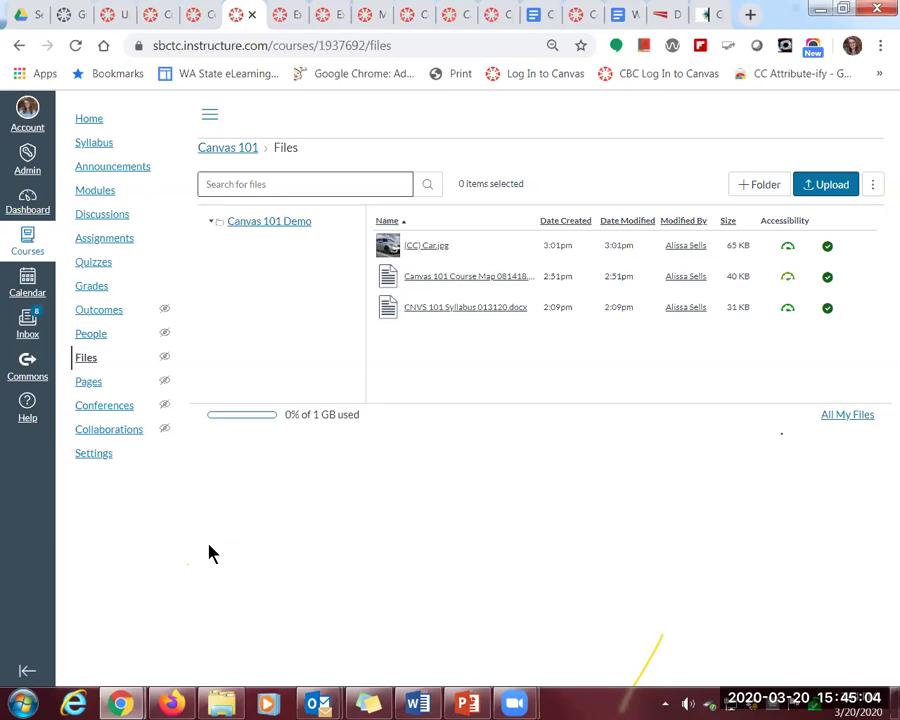
pyautogui.click(760, 185)
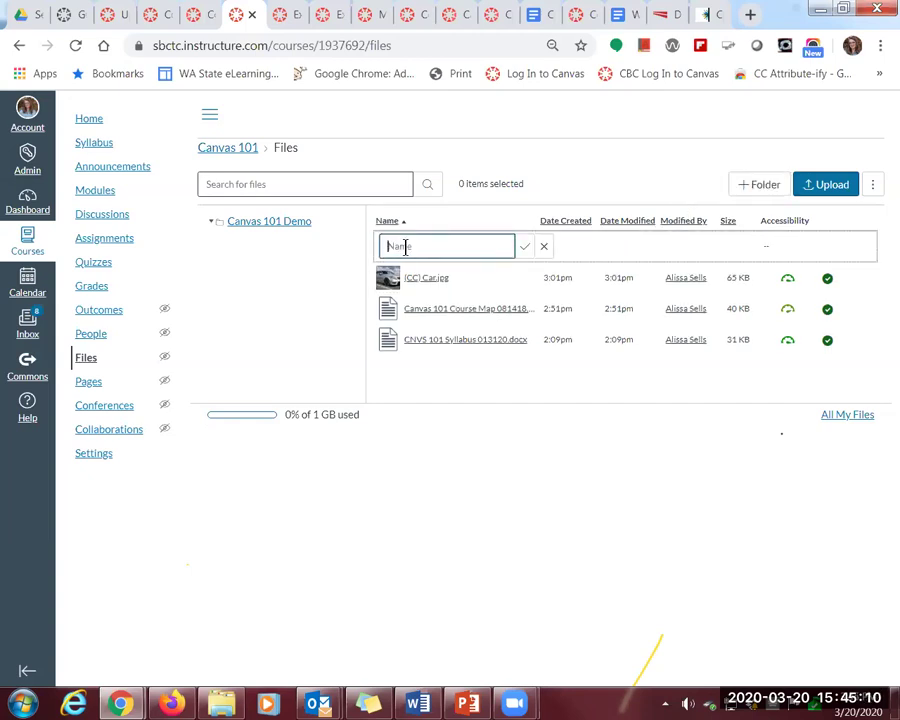
pyautogui.write('Example Folder')
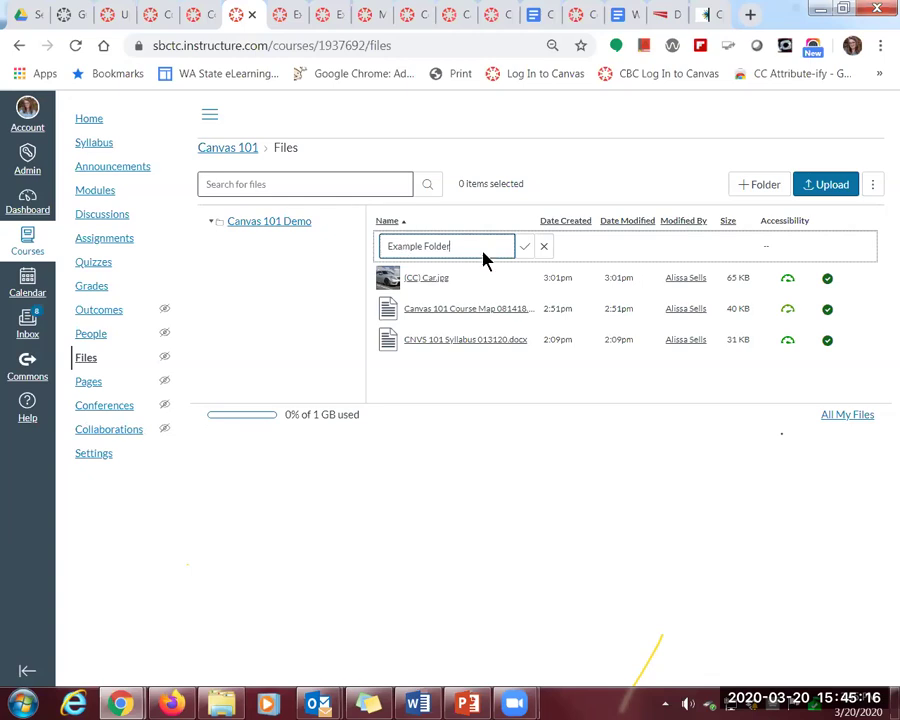
pyautogui.press('Return')
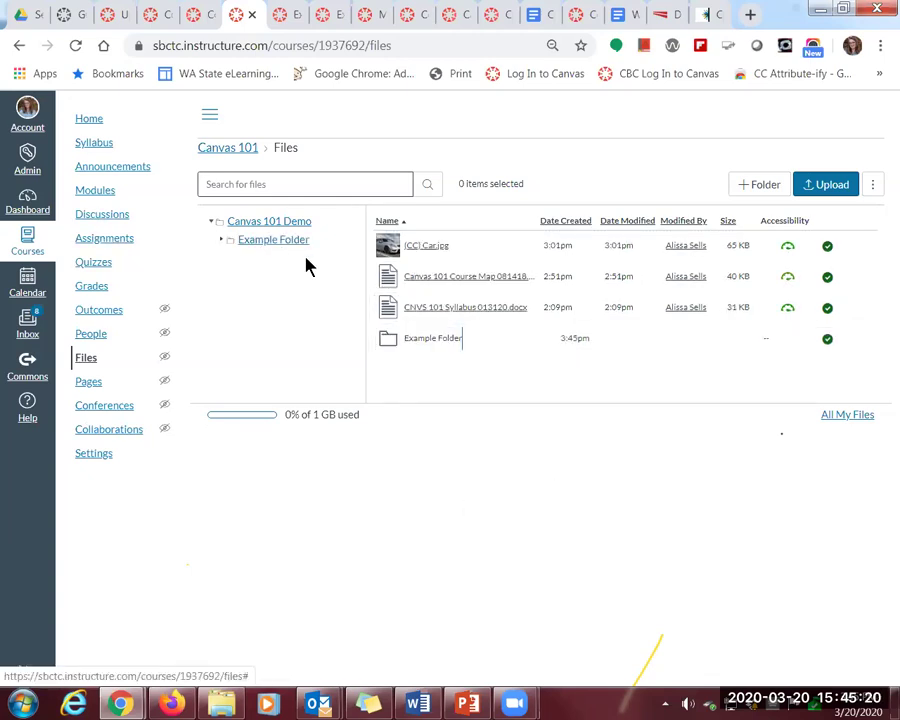
# Create a second course folder named Images beside Example Folder
pyautogui.click(759, 184)
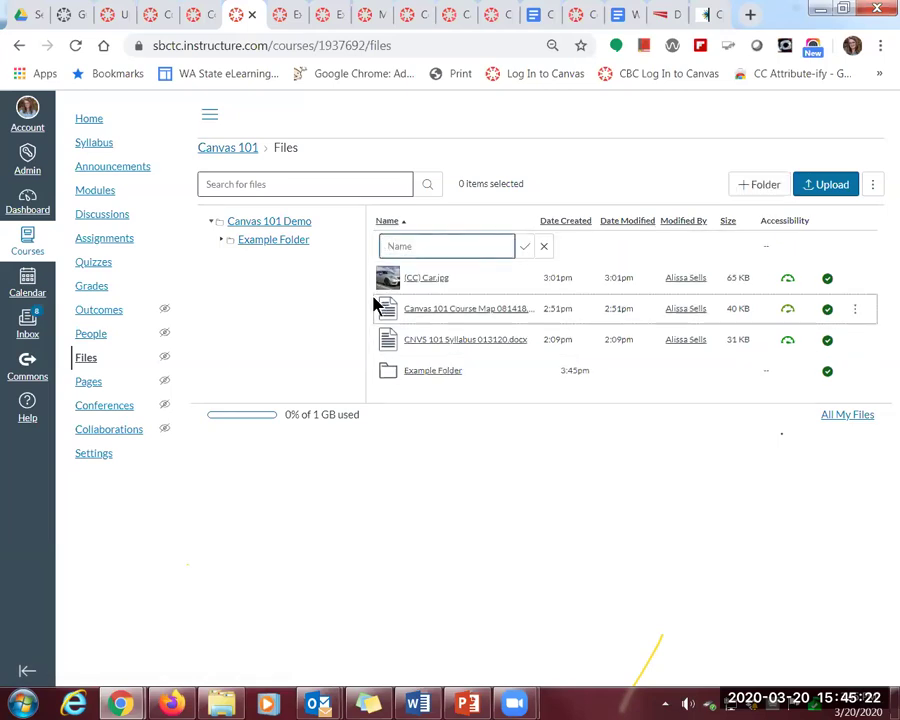
pyautogui.write('IMages')
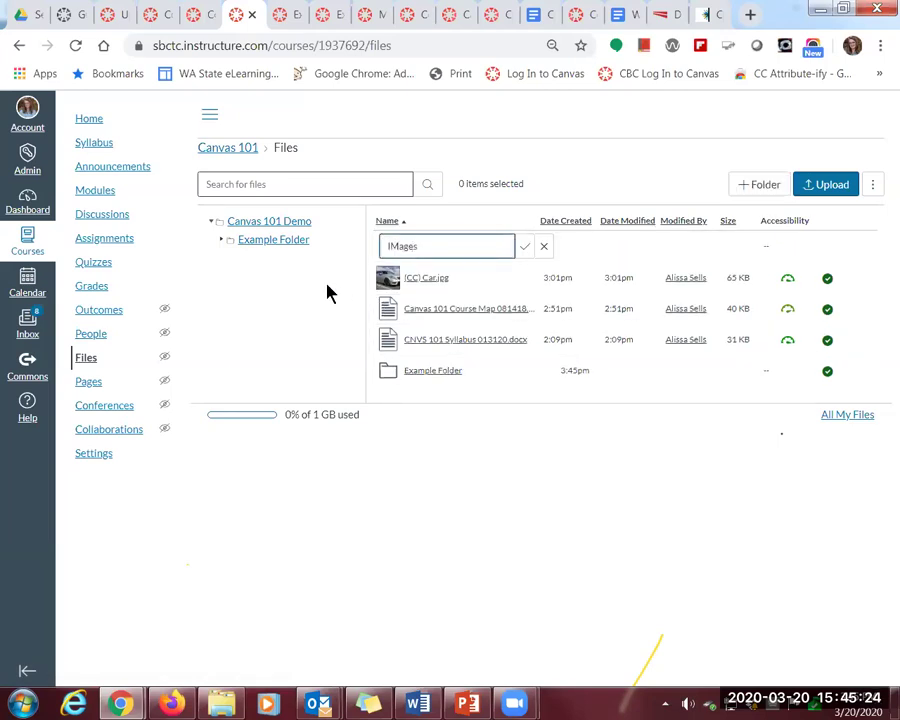
pyautogui.click(394, 246)
pyautogui.press('BackSpace')
pyautogui.write('m')
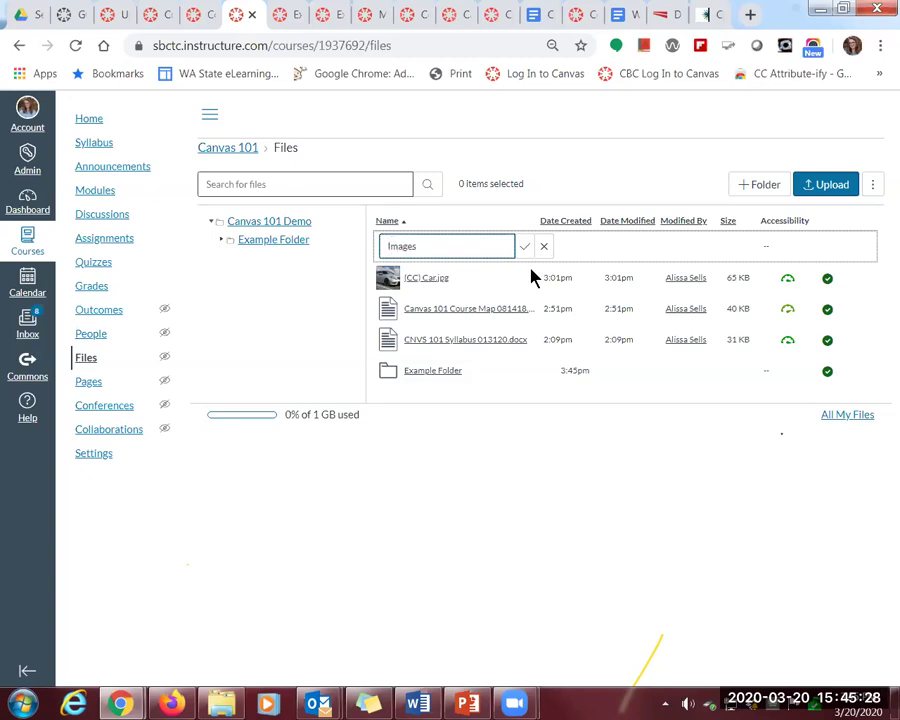
pyautogui.click(754, 190)
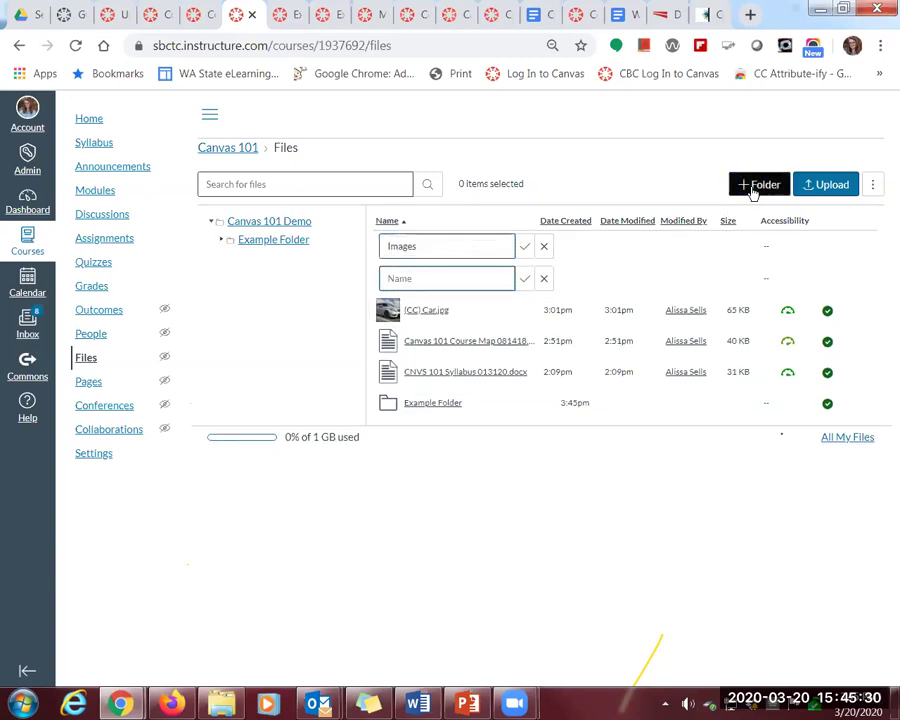
pyautogui.click(543, 278)
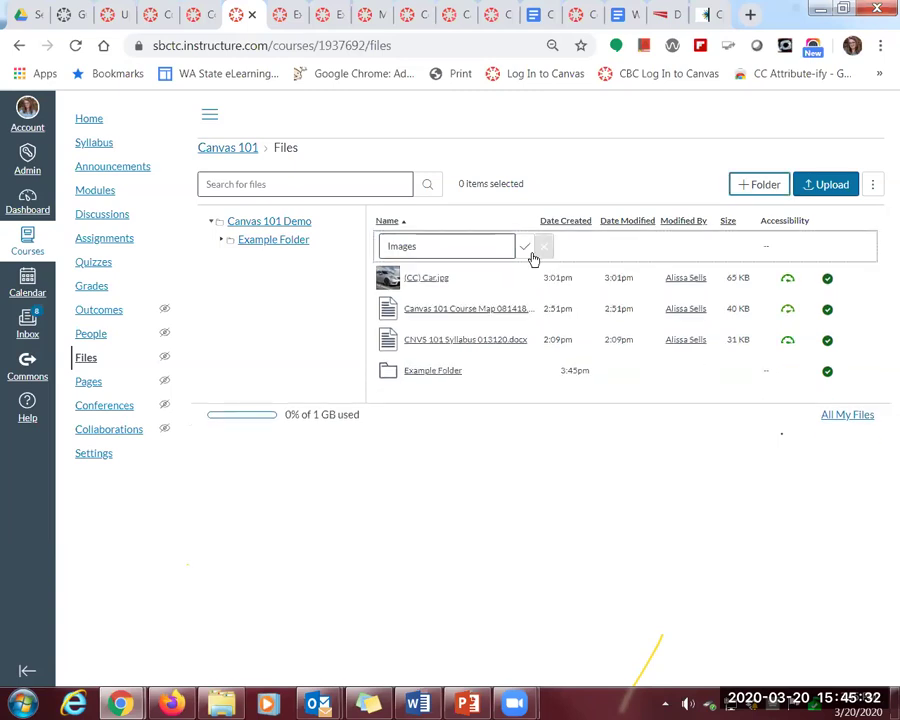
pyautogui.press('Return')
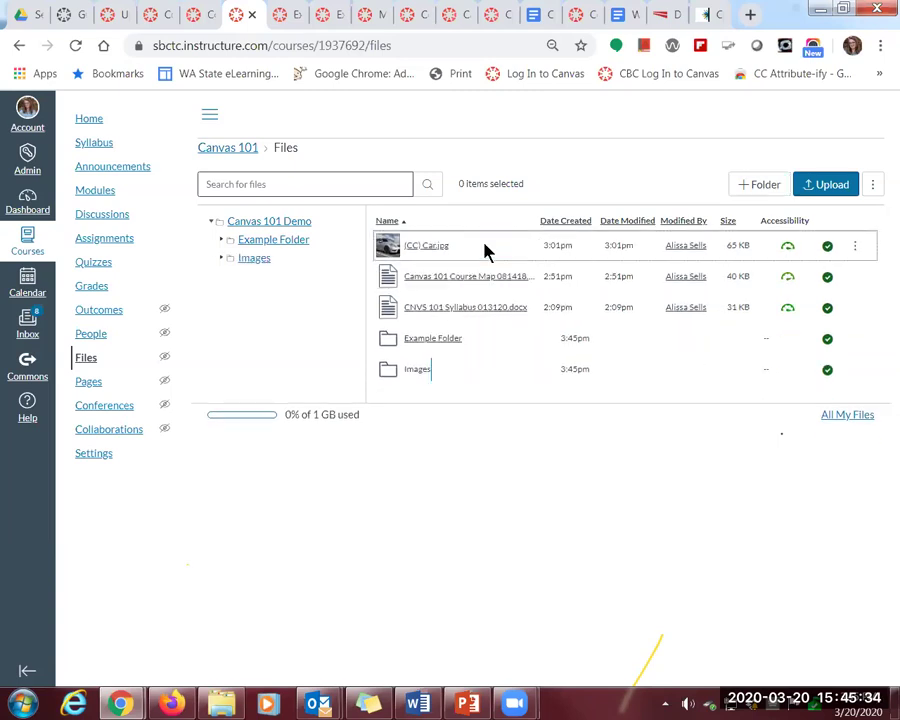
# Move (CC) Car.jpg into the Images folder, and the course map and syllabus documents into Example Folder
pyautogui.moveTo(425, 250); pyautogui.dragTo(287, 258)
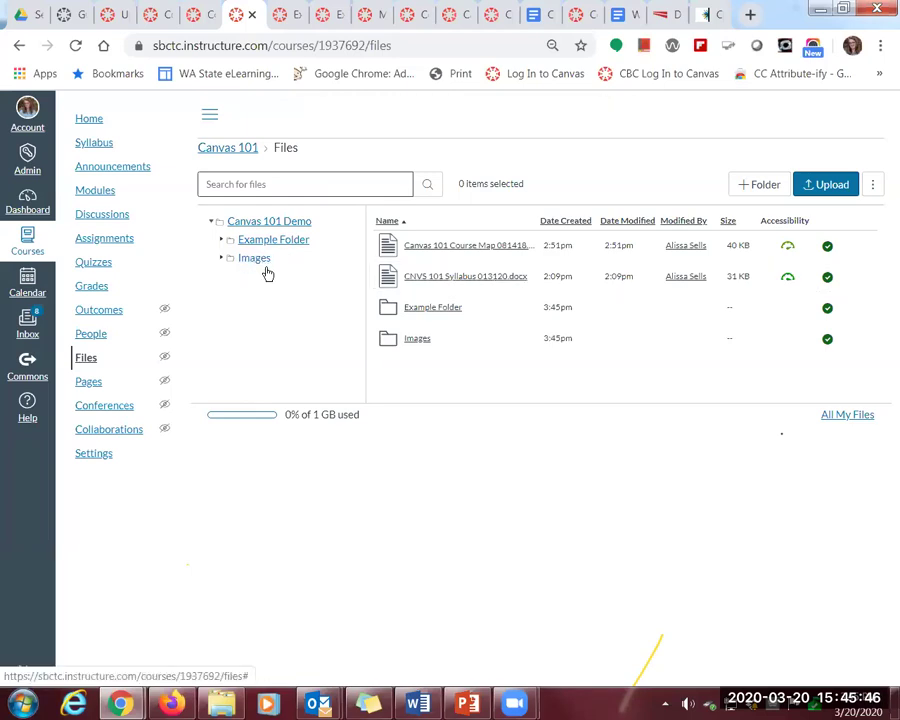
pyautogui.moveTo(426, 250); pyautogui.dragTo(282, 241)
pyautogui.moveTo(466, 248); pyautogui.dragTo(286, 245)
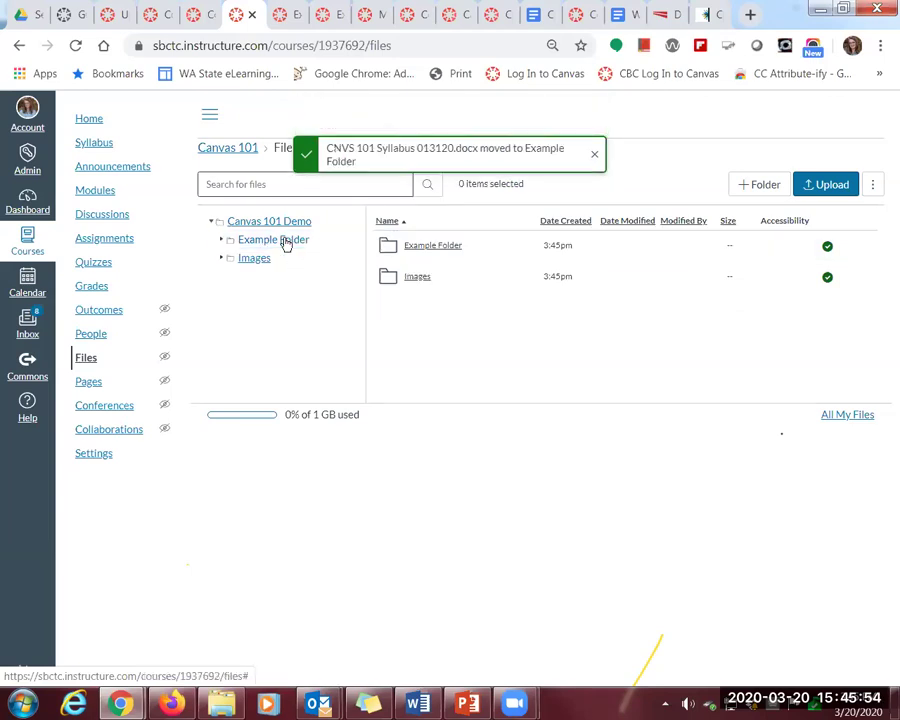
# Look through the contents of Example Folder and the Images folder and check their files' accessibility scores
pyautogui.click(222, 242)
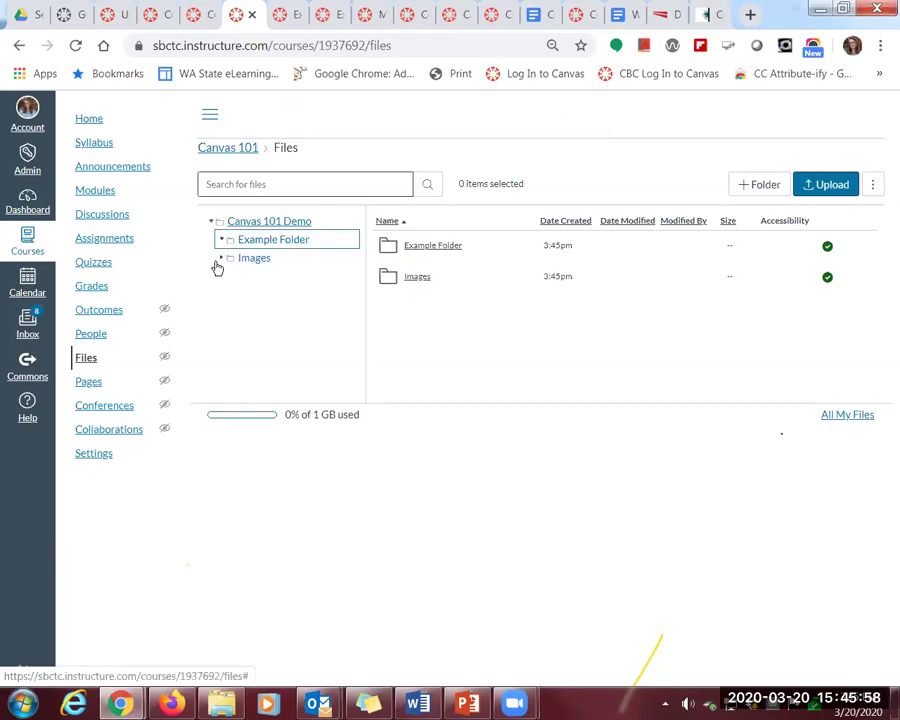
pyautogui.click(221, 263)
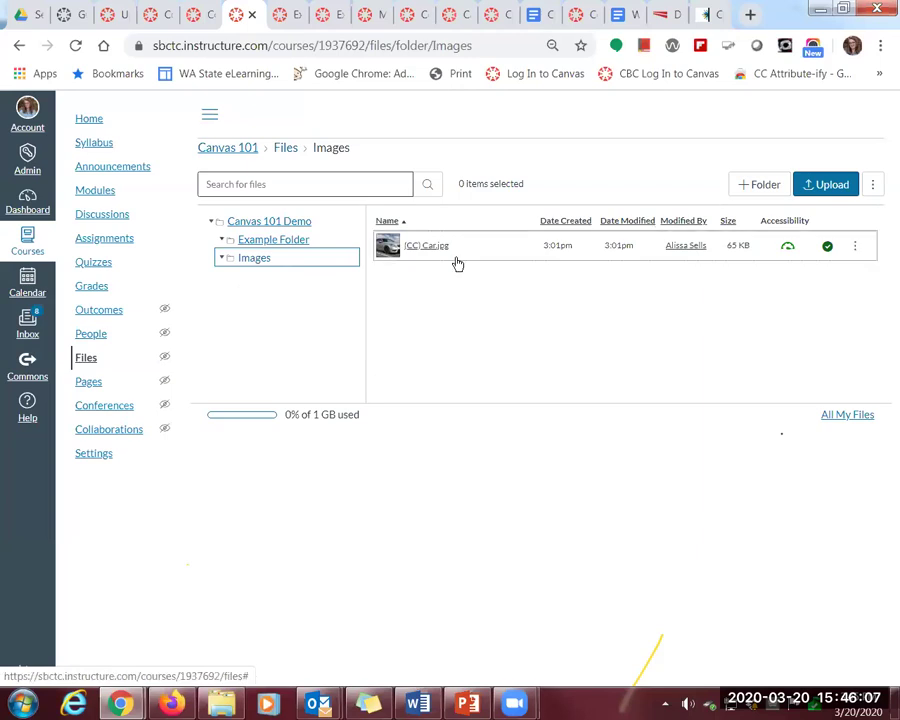
pyautogui.click(290, 244)
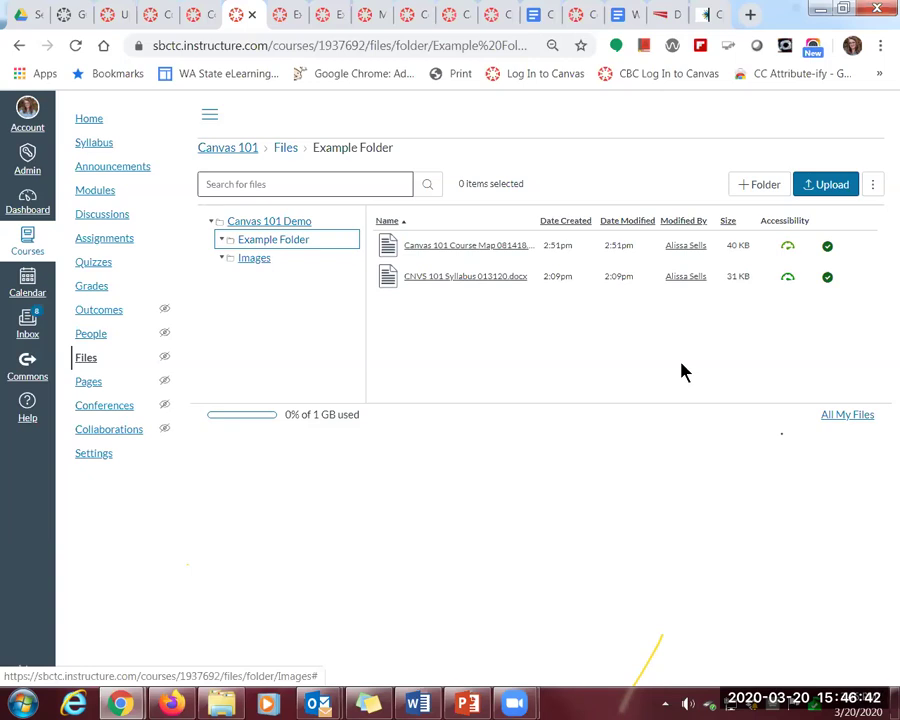
pyautogui.moveTo(788, 284)
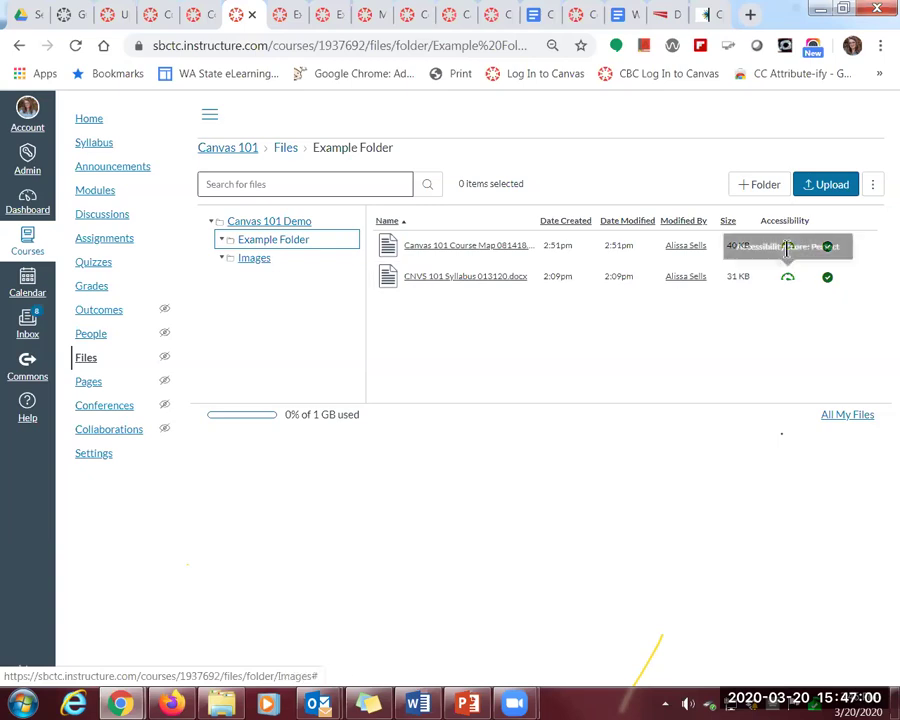
pyautogui.click(245, 265)
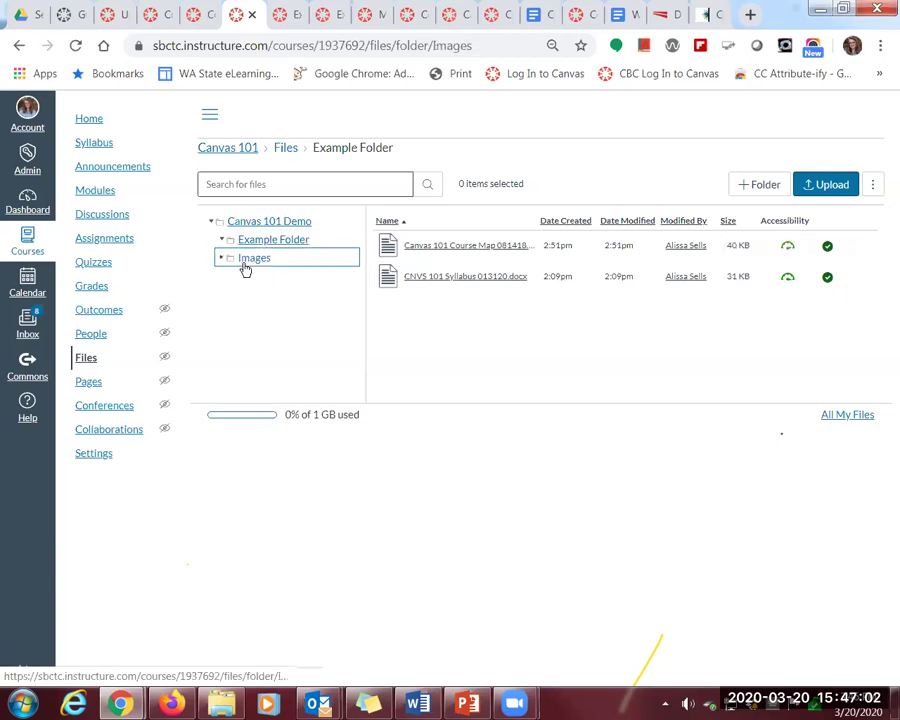
pyautogui.moveTo(789, 253)
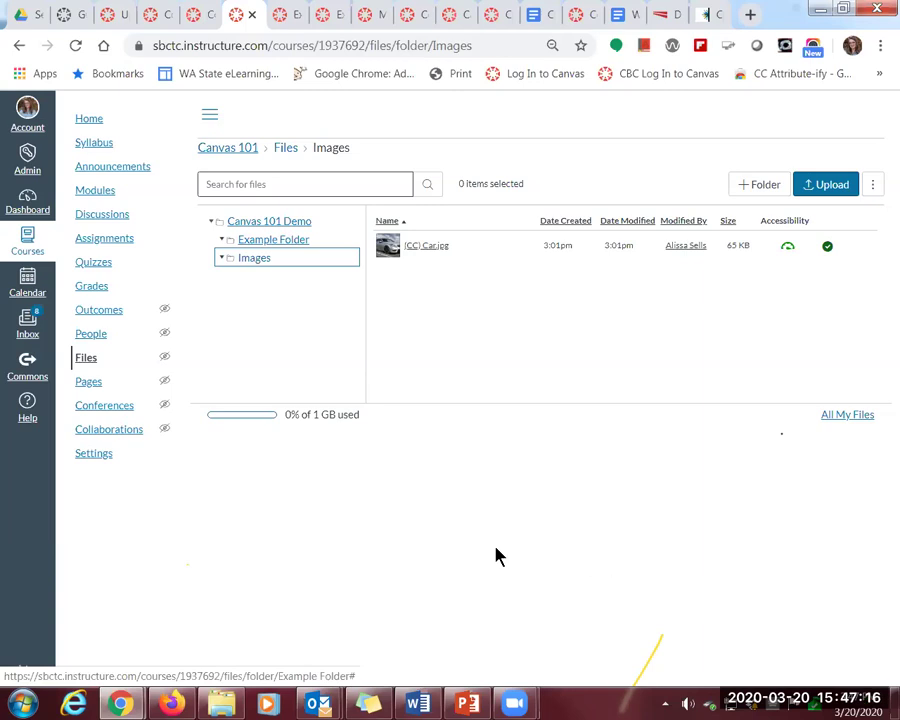
# Enable Accessibility report below Grades in the course navigation settings and save the navigation
pyautogui.click(94, 457)
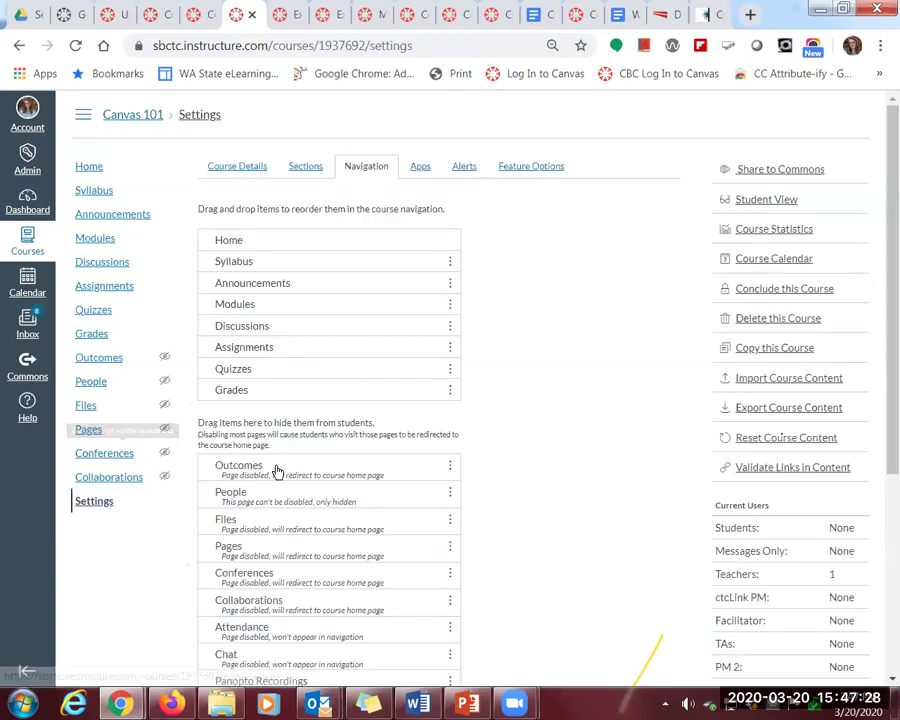
pyautogui.scroll(-3, 272, 537)
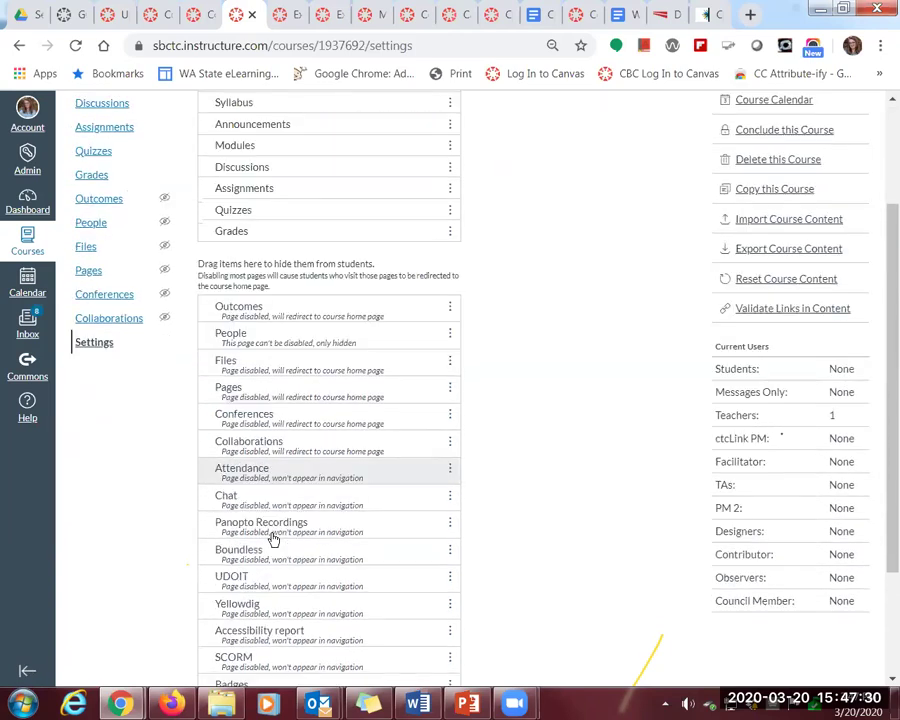
pyautogui.scroll(-2, 274, 532)
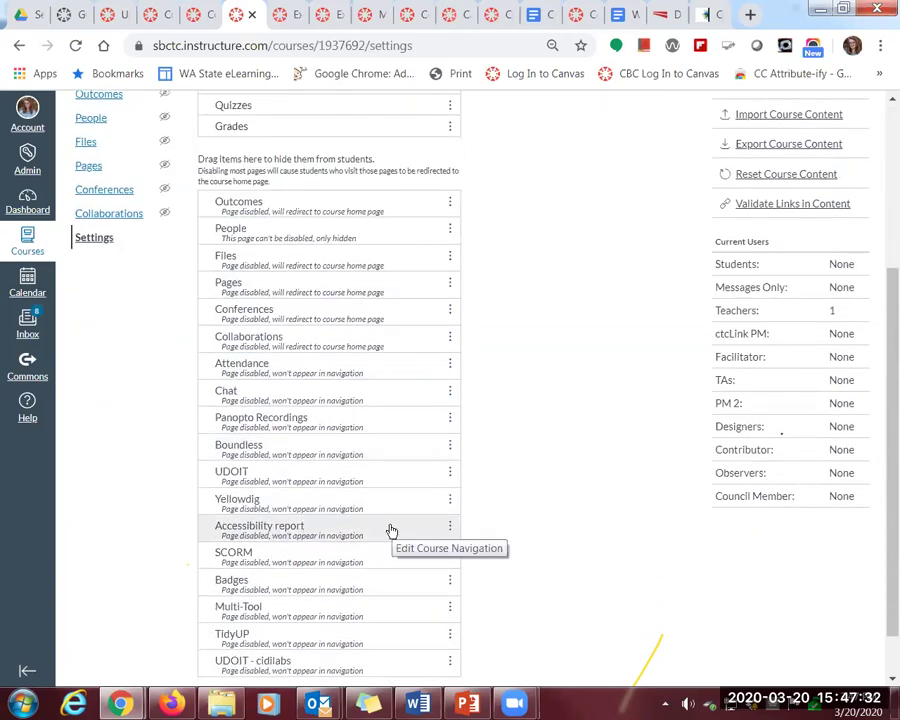
pyautogui.scroll(-1, 391, 531)
pyautogui.moveTo(259, 477); pyautogui.dragTo(250, 222)
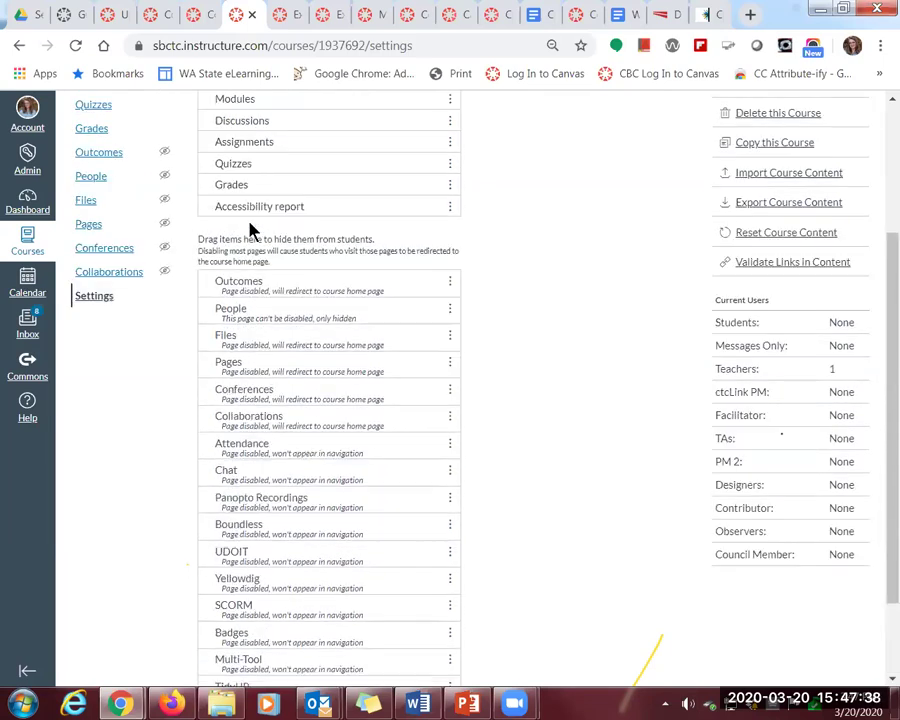
pyautogui.scroll(3, 555, 400)
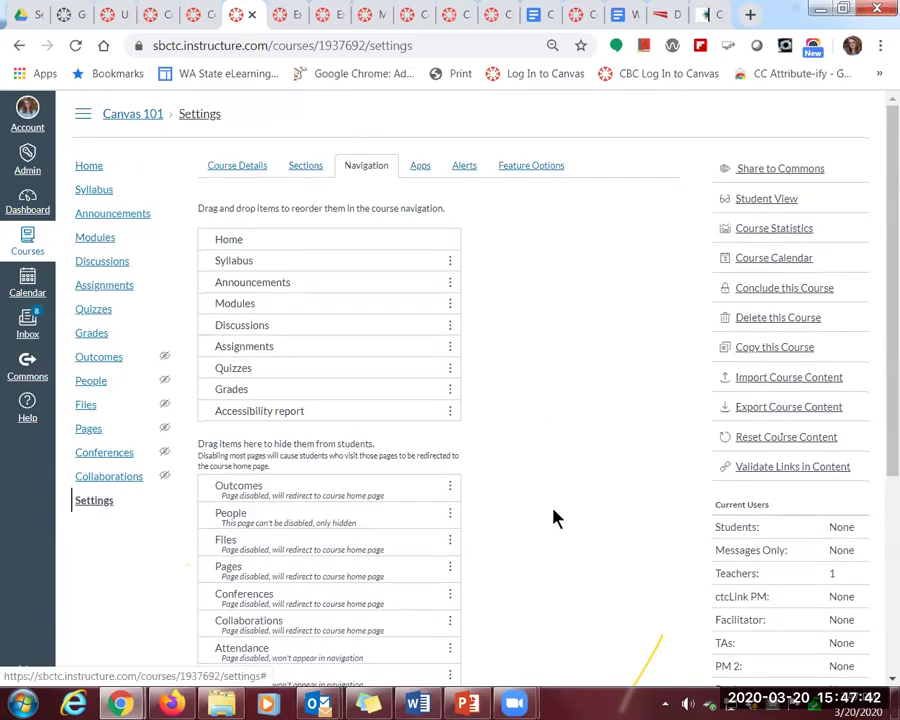
pyautogui.scroll(-3, 557, 518)
pyautogui.click(225, 650)
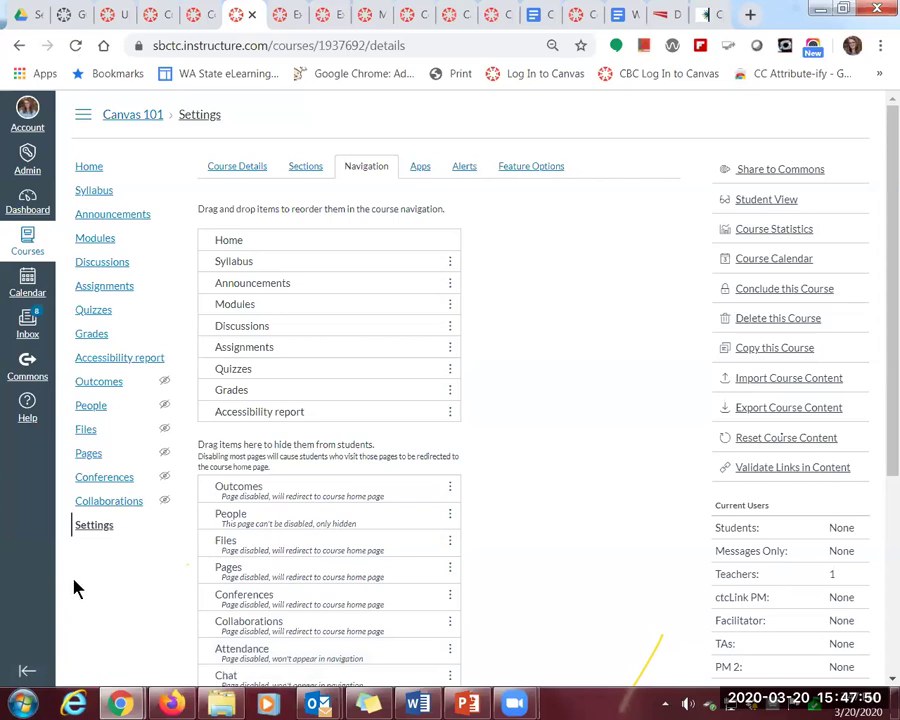
# Review the course's accessibility report and examine which content is affected by the missing table headers issue
pyautogui.click(95, 362)
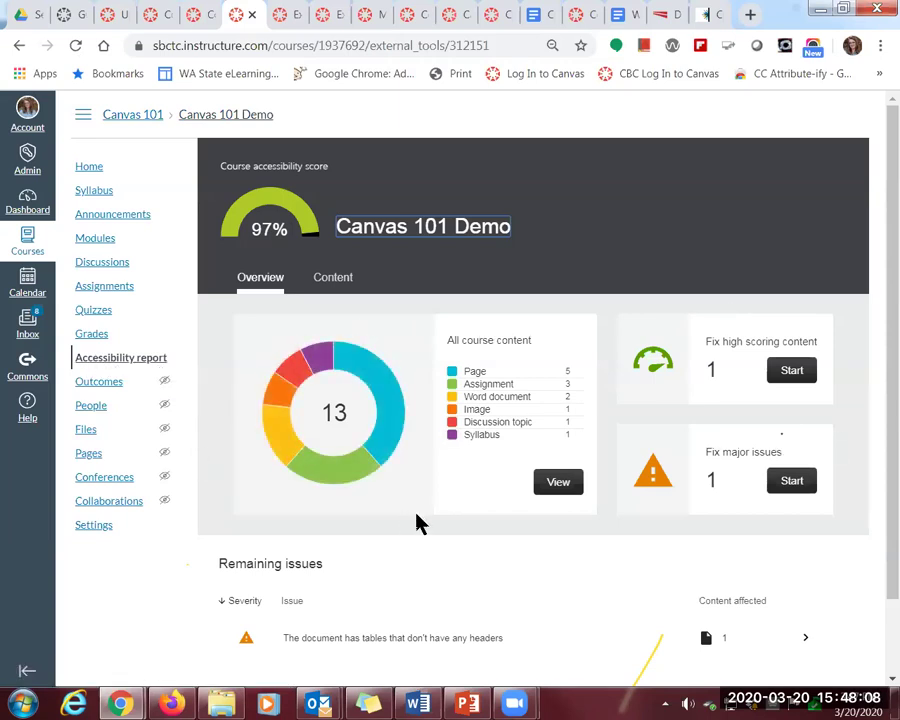
pyautogui.scroll(-2, 394, 534)
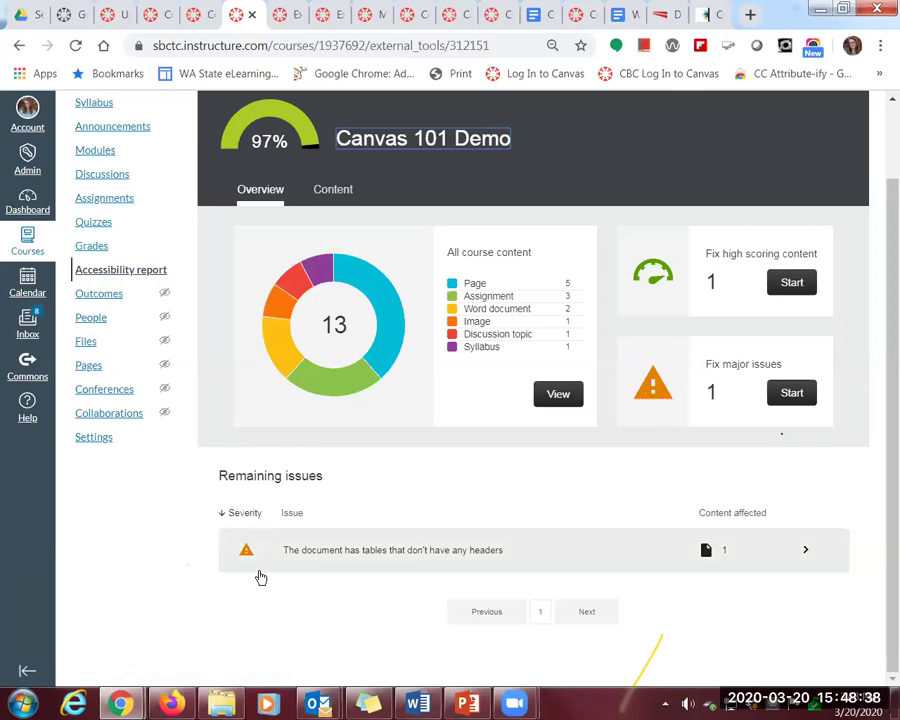
pyautogui.click(809, 554)
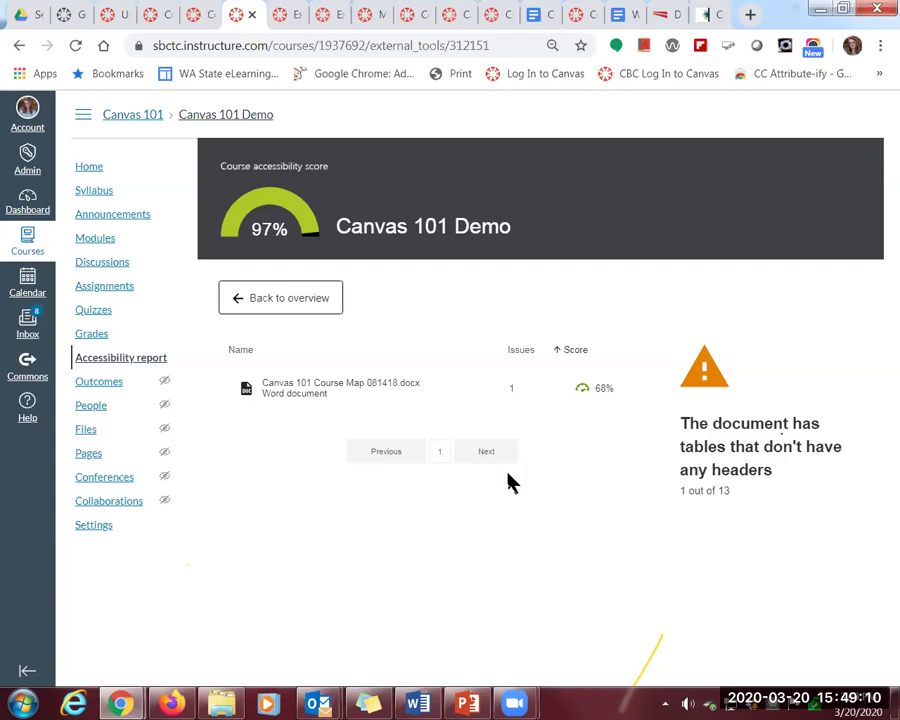
# Open Example Page from Module 1 for editing and run the Accessibility Checker on it
pyautogui.click(100, 241)
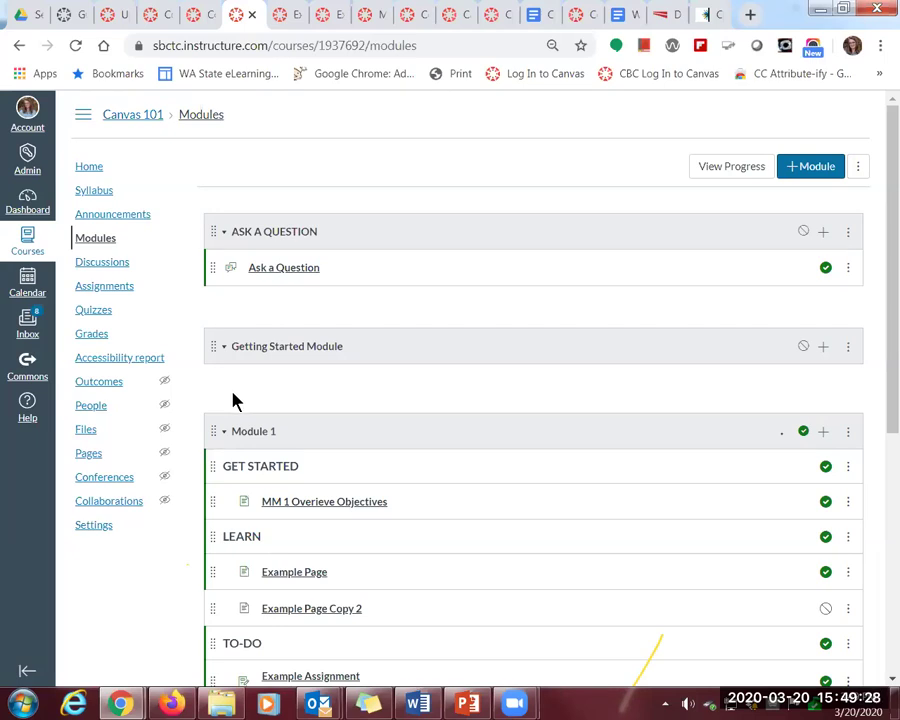
pyautogui.scroll(-3, 388, 431)
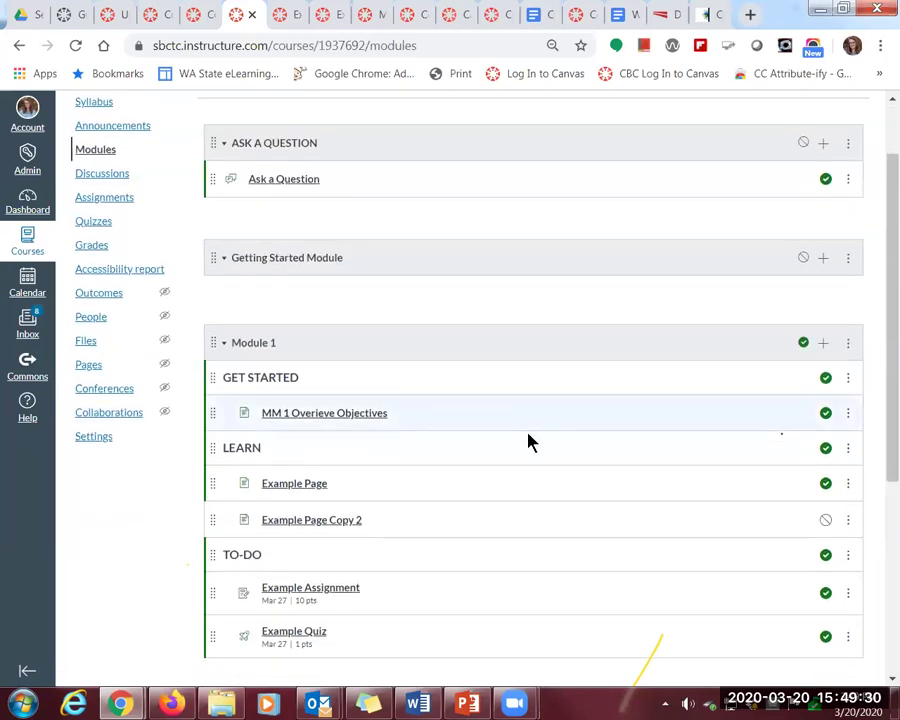
pyautogui.click(299, 398)
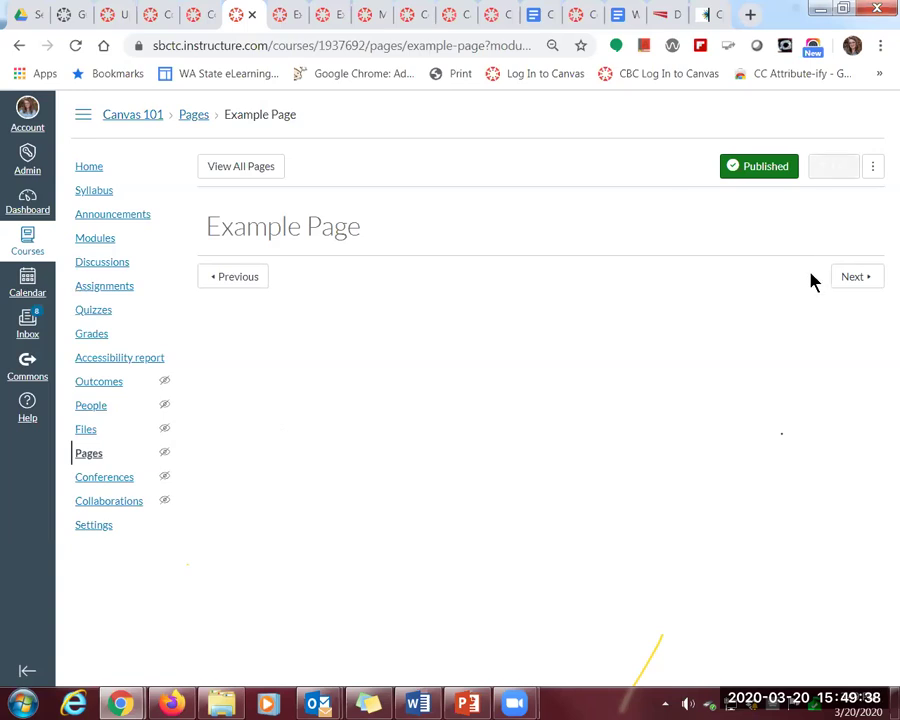
pyautogui.click(836, 167)
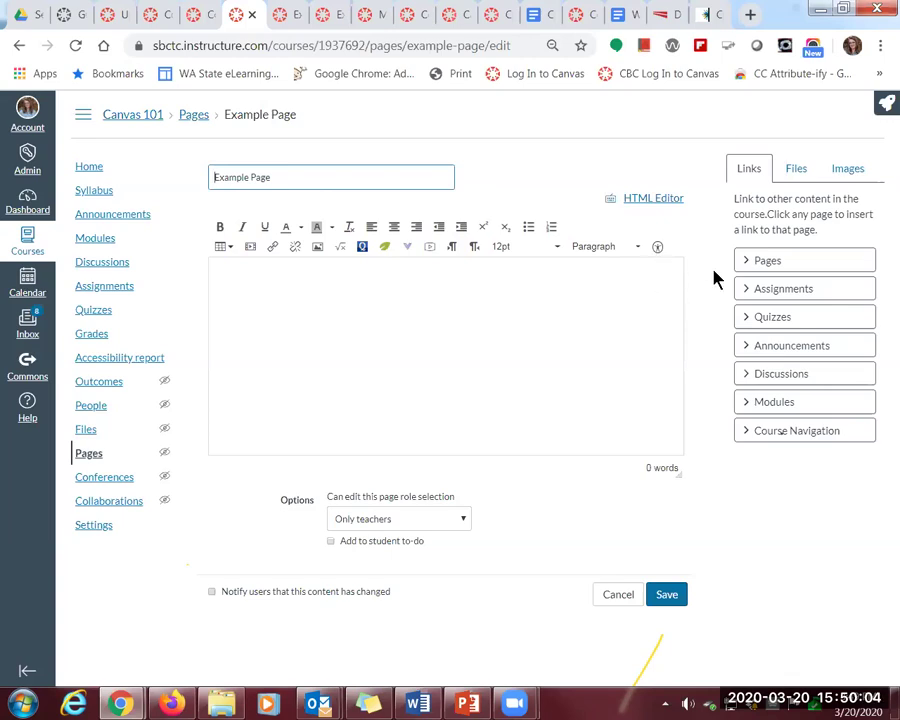
pyautogui.click(658, 252)
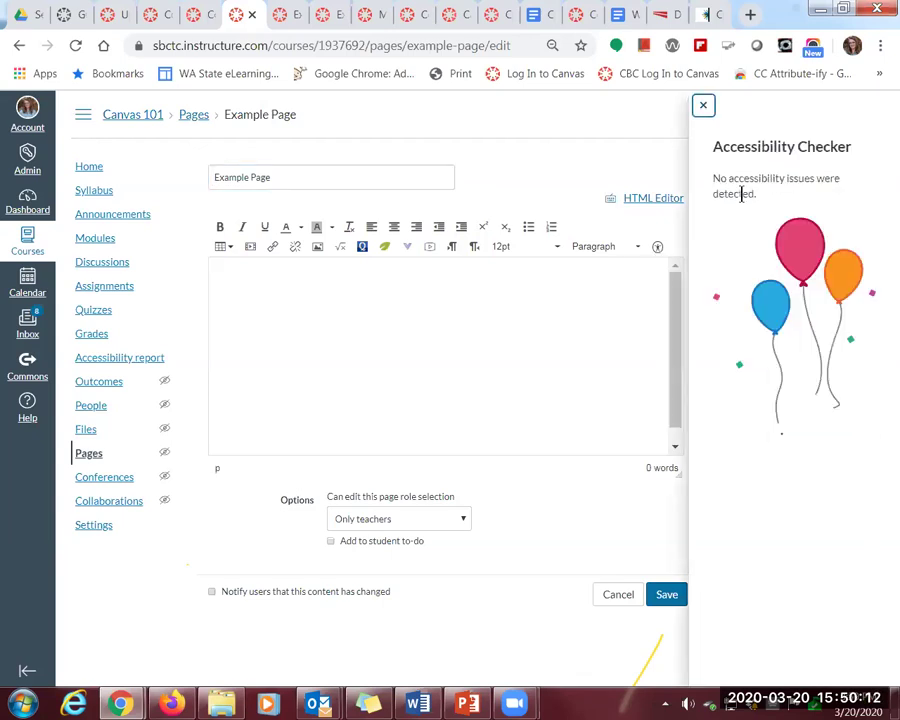
pyautogui.click(703, 105)
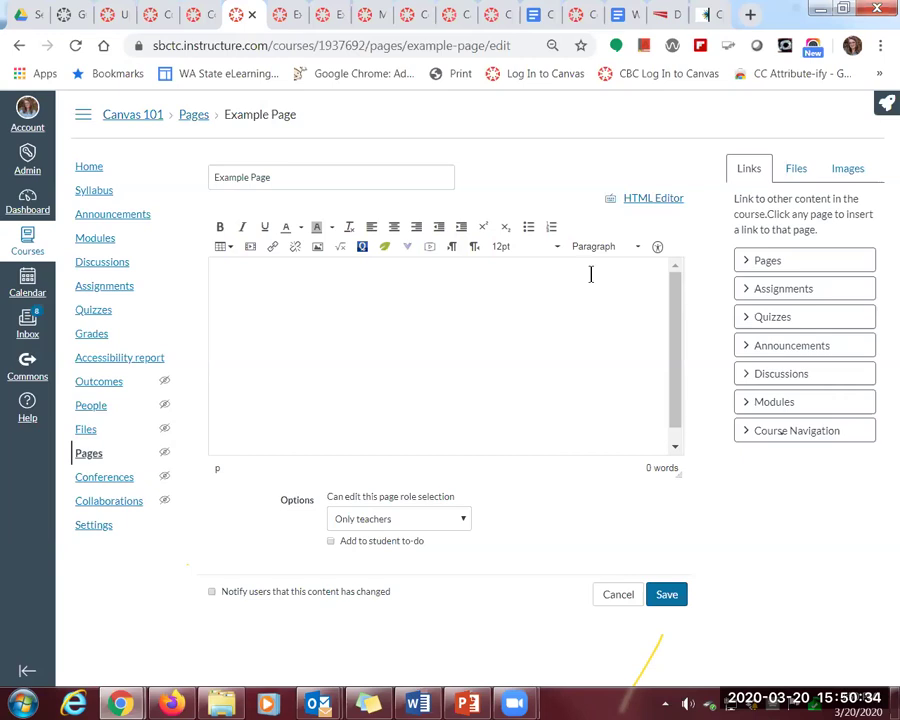
# View the paragraph and header styles available for the page text, then leave the page editor without saving
pyautogui.click(637, 247)
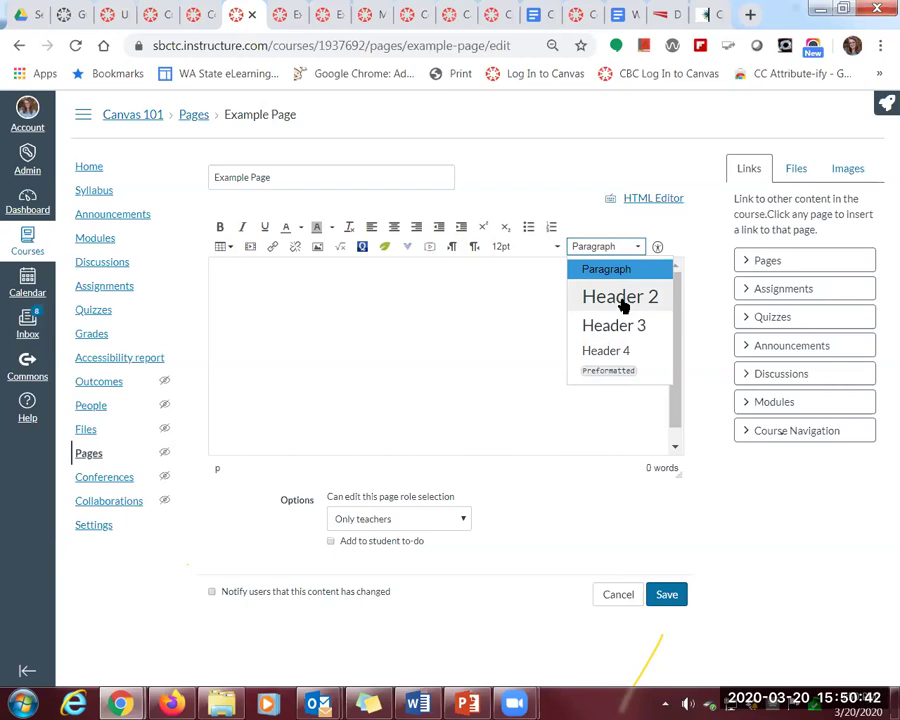
pyautogui.click(402, 295)
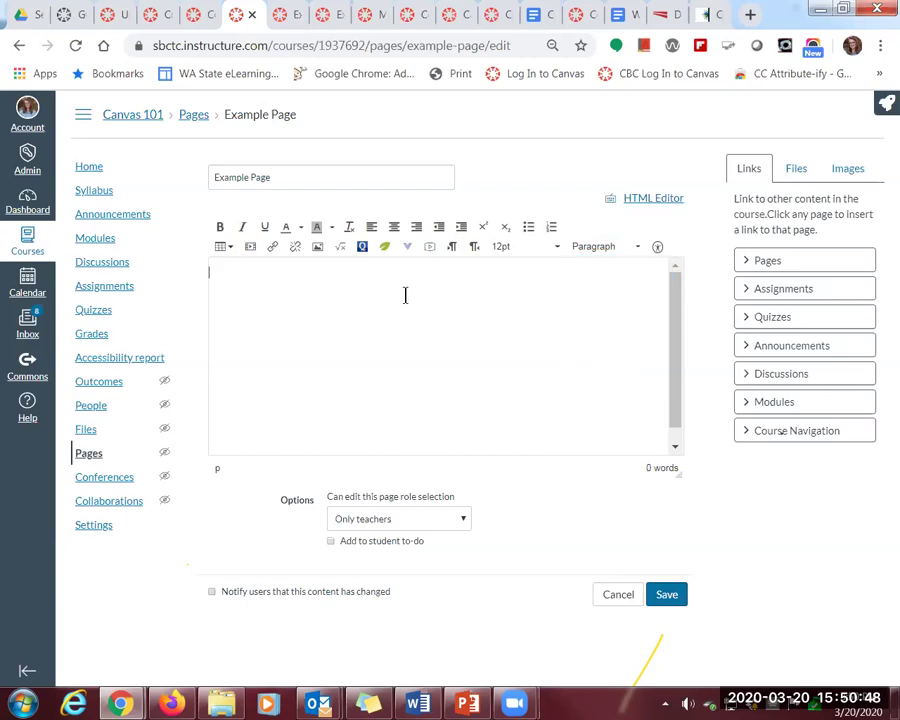
pyautogui.click(618, 594)
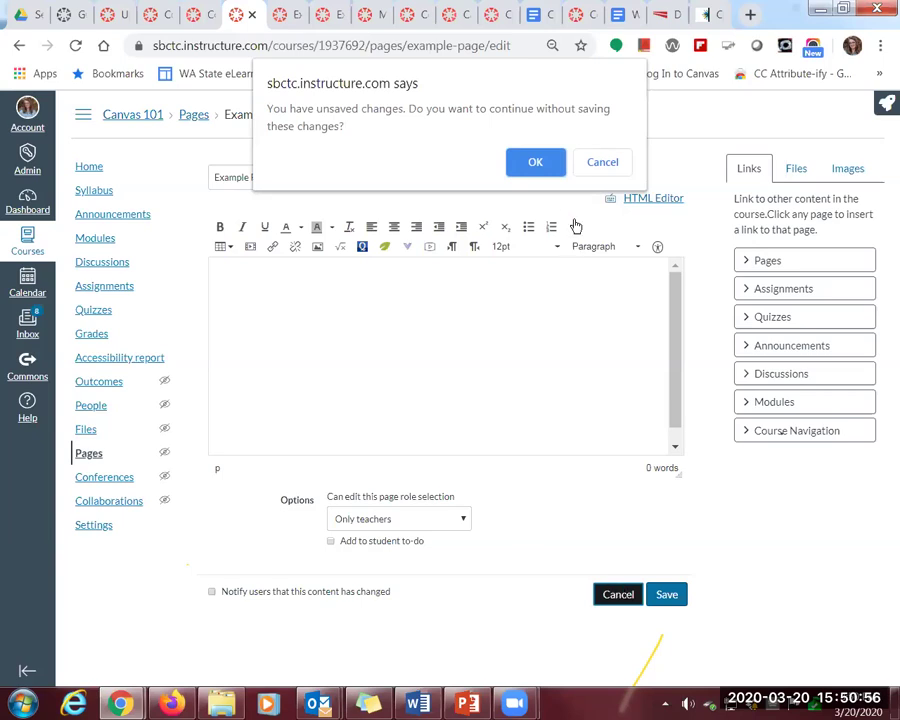
pyautogui.click(545, 166)
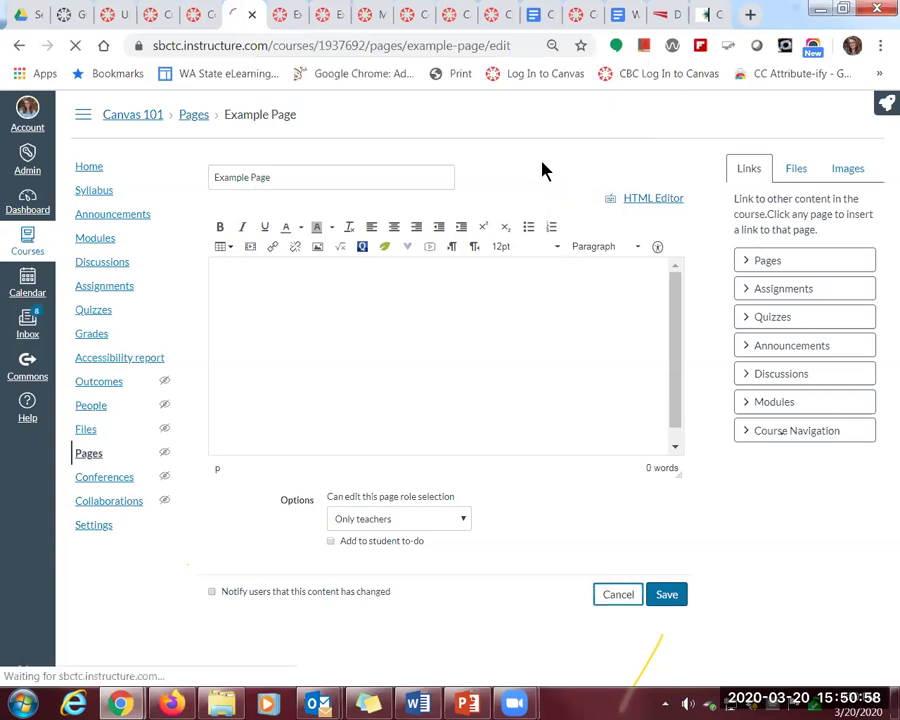
# View the course files, look at the file chooser for uploads without uploading anything, and open the Images folder
pyautogui.click(87, 431)
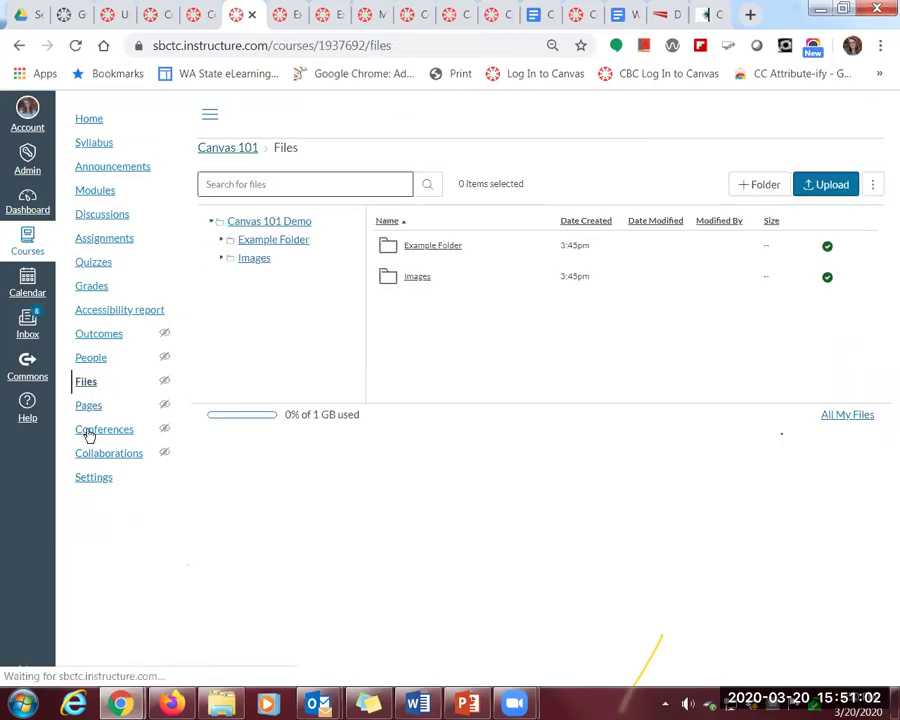
pyautogui.click(828, 188)
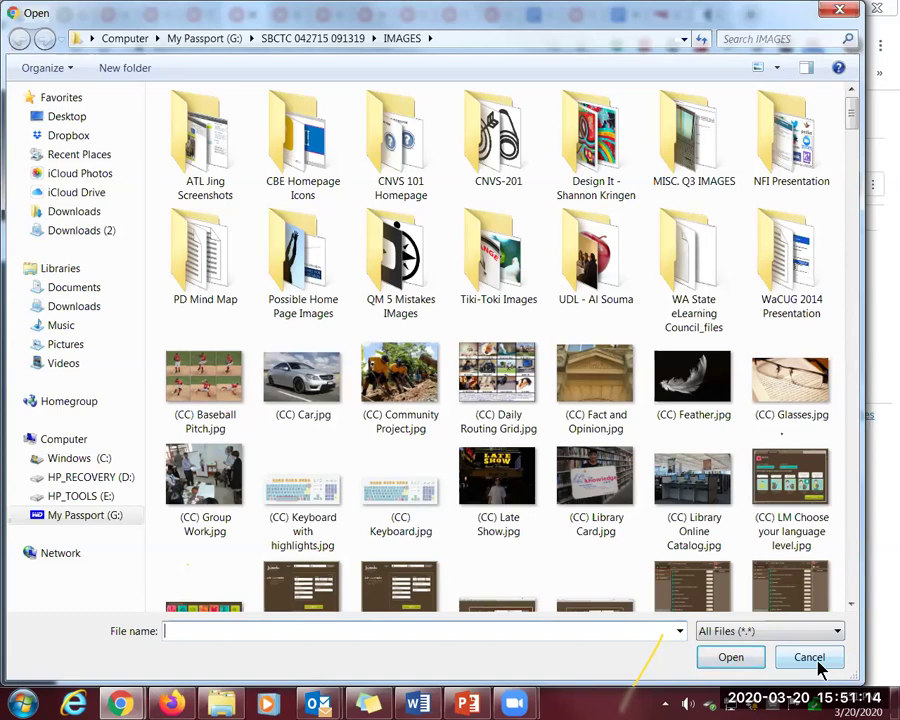
pyautogui.click(812, 660)
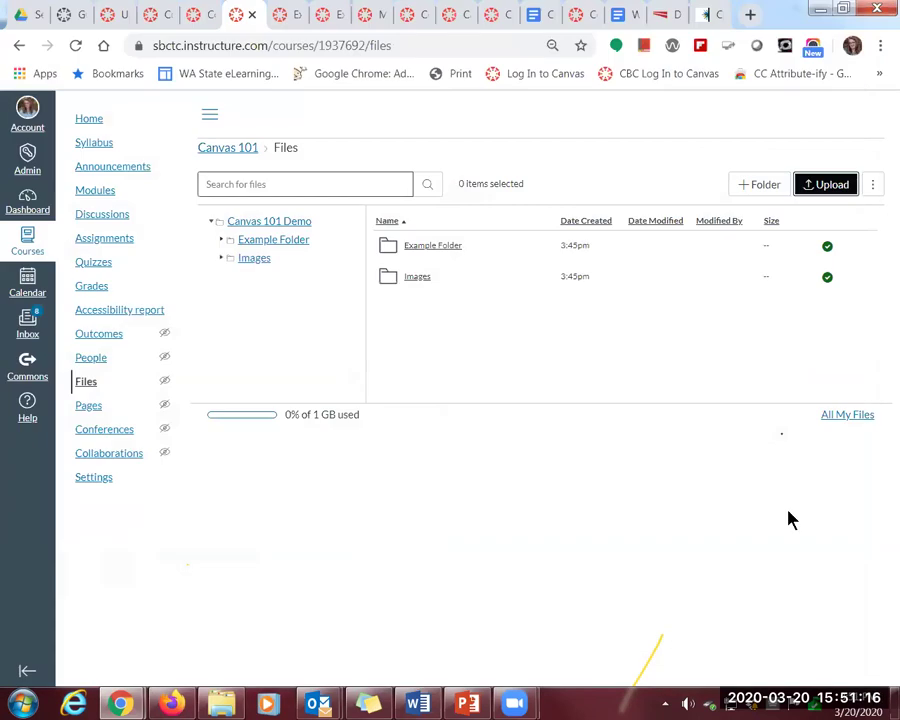
pyautogui.click(418, 278)
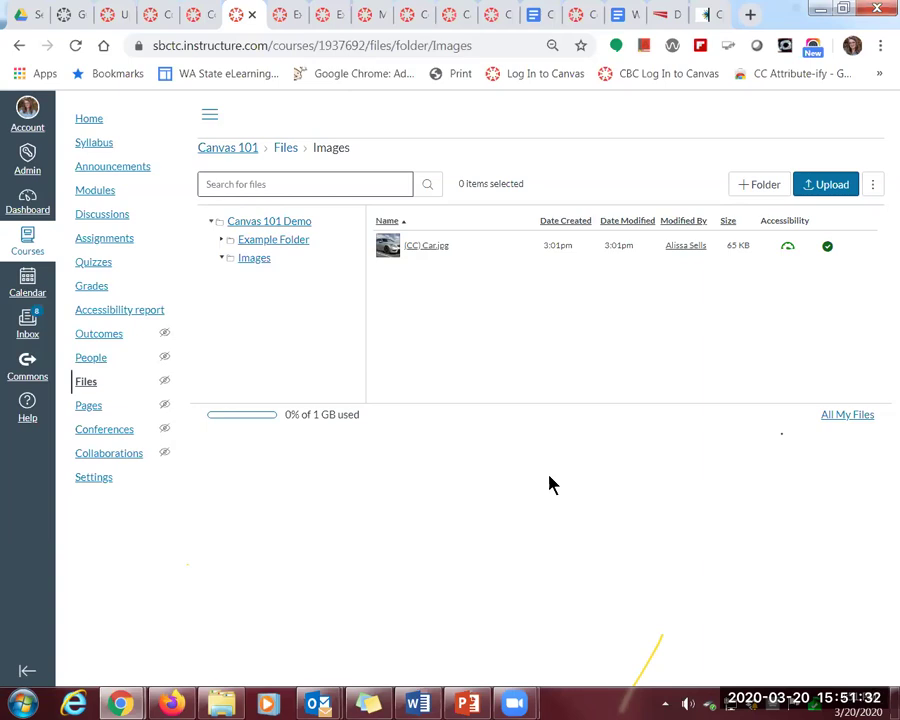
# Publish the Getting Started Module and the ASK A QUESTION module from the course home page, and review the module list
pyautogui.click(89, 120)
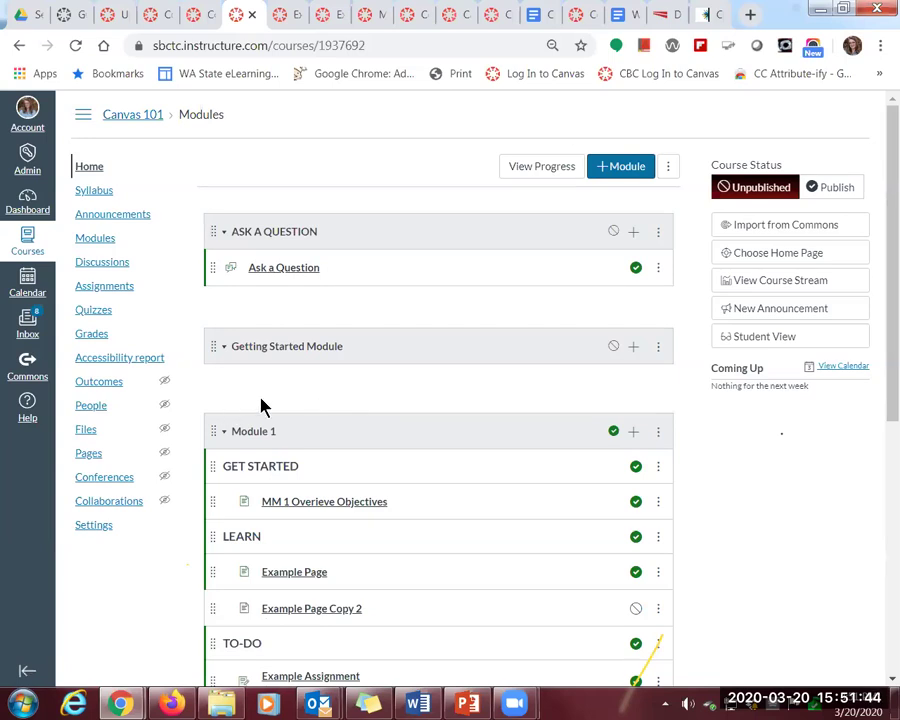
pyautogui.click(613, 347)
pyautogui.click(613, 232)
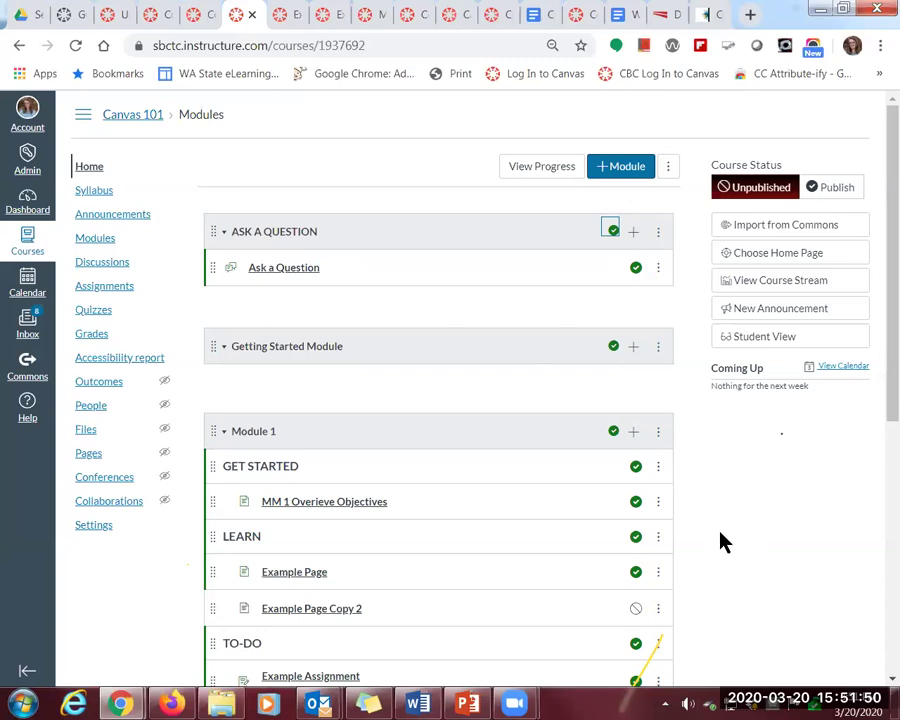
pyautogui.scroll(-5, 725, 541)
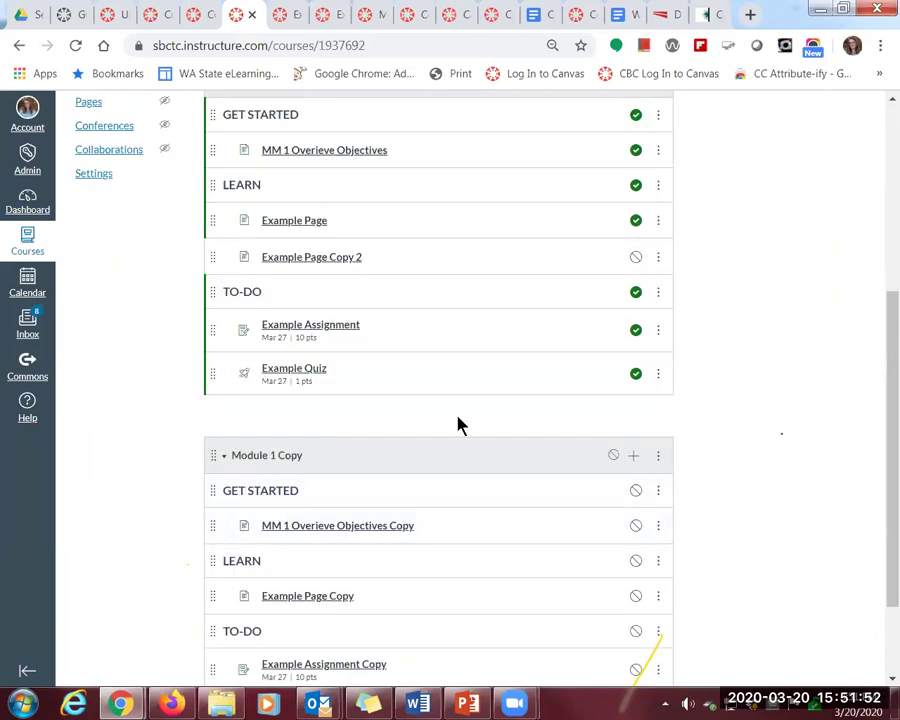
pyautogui.scroll(5, 398, 421)
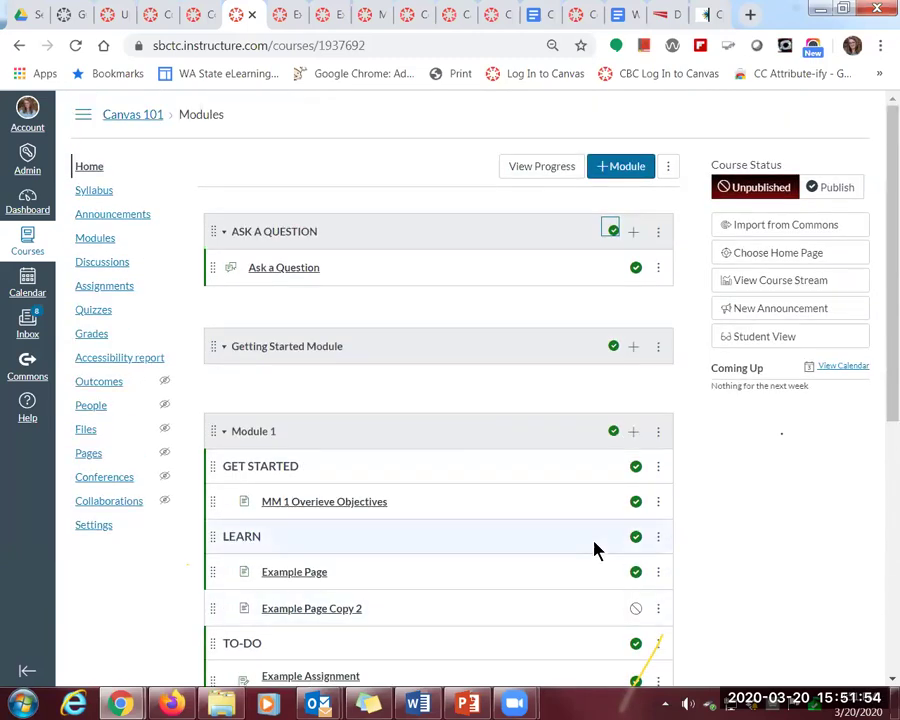
# Save Course Modules as the course home page and publish the course, unpublishing it once and publishing it again
pyautogui.click(763, 256)
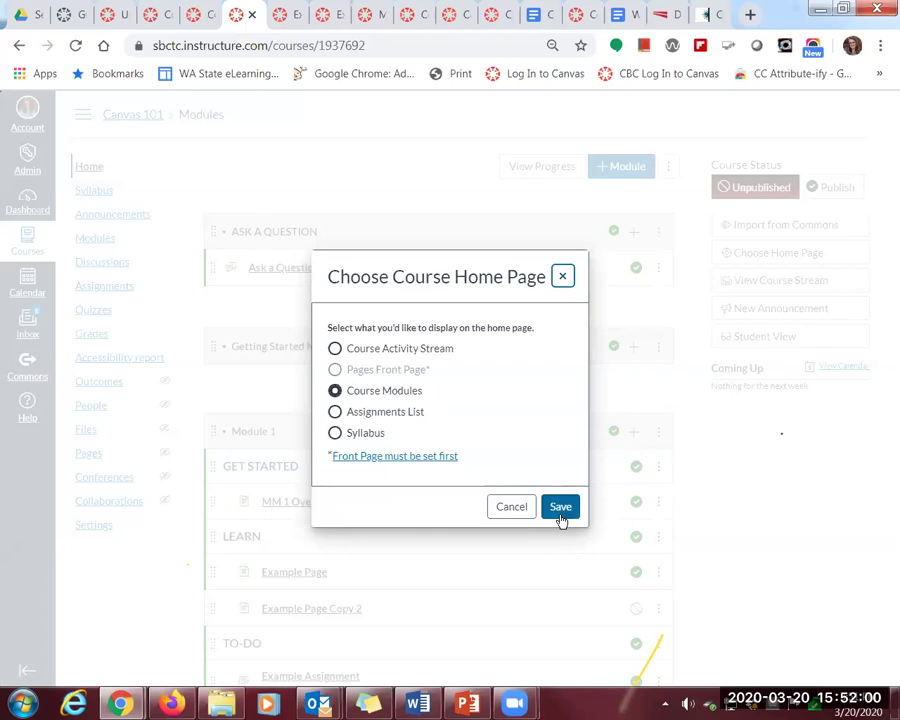
pyautogui.click(560, 515)
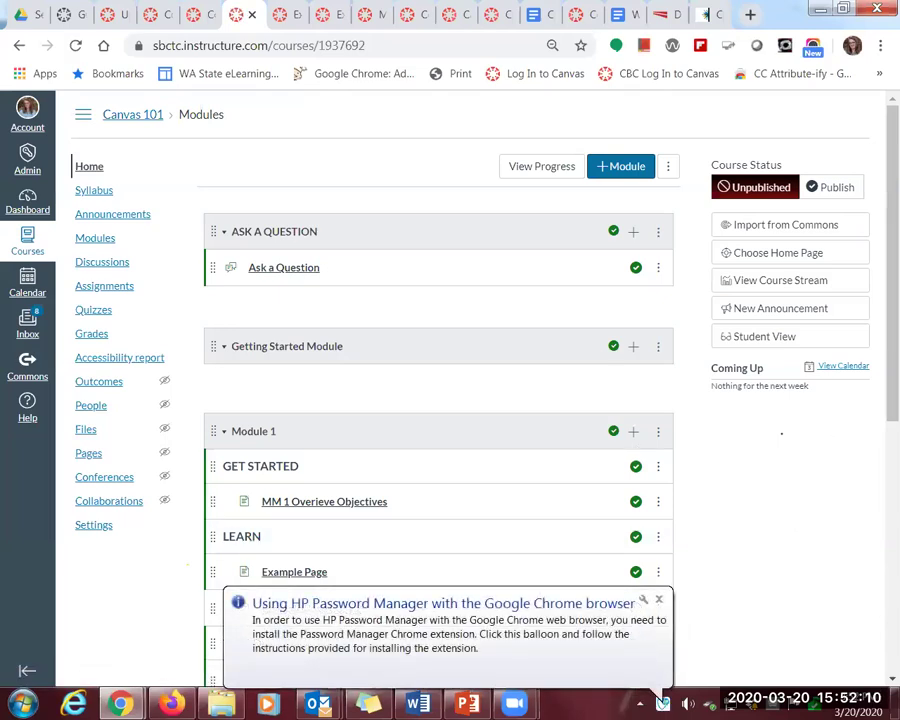
pyautogui.click(838, 190)
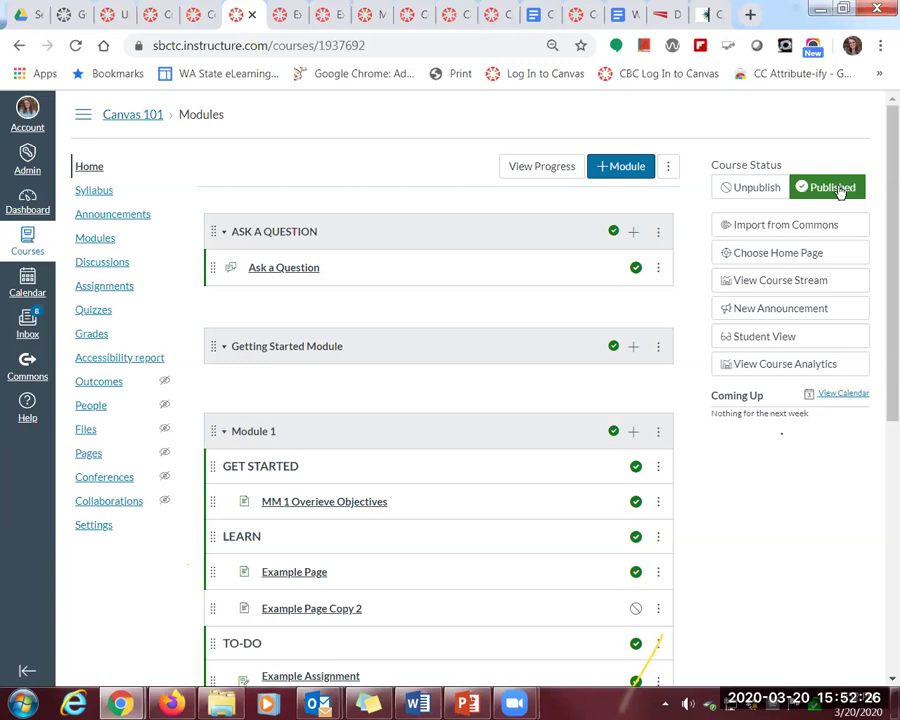
pyautogui.click(747, 191)
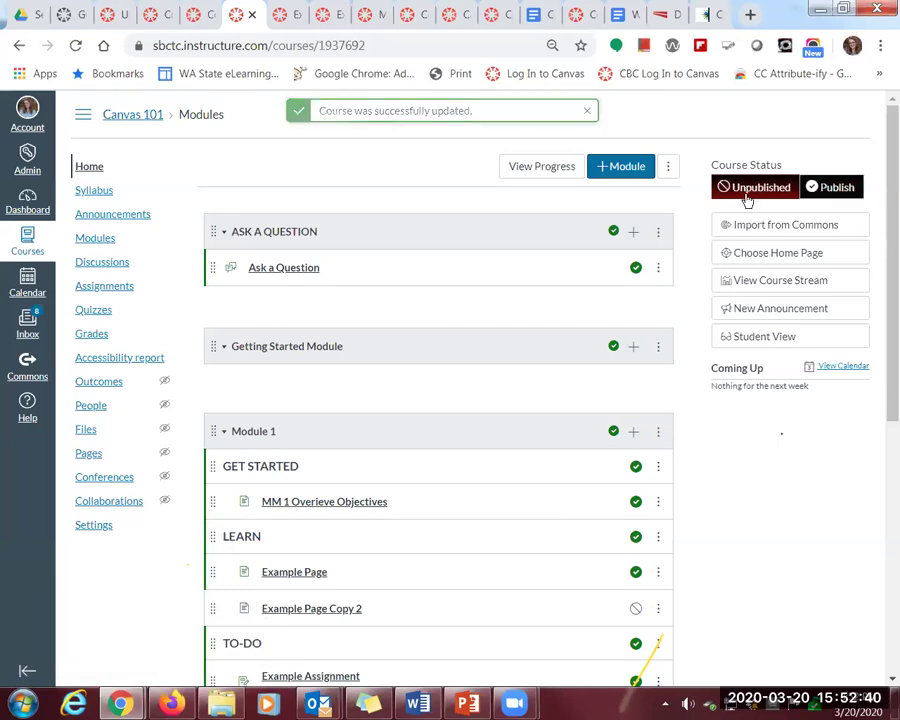
pyautogui.click(836, 190)
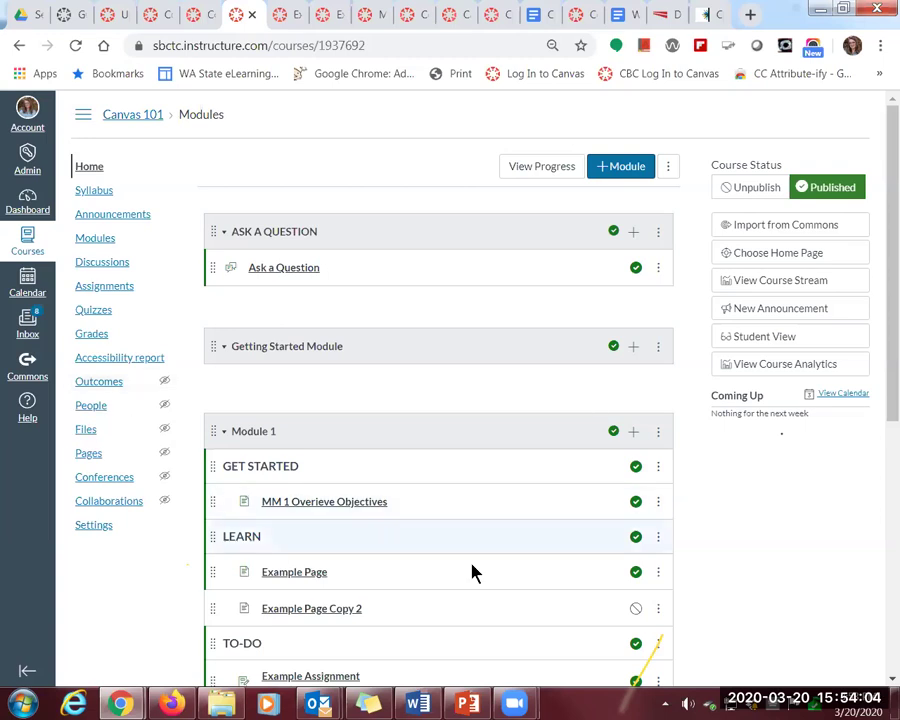
# Open Example Page from Module 1 for editing, and open YouTube in a new browser tab
pyautogui.click(298, 576)
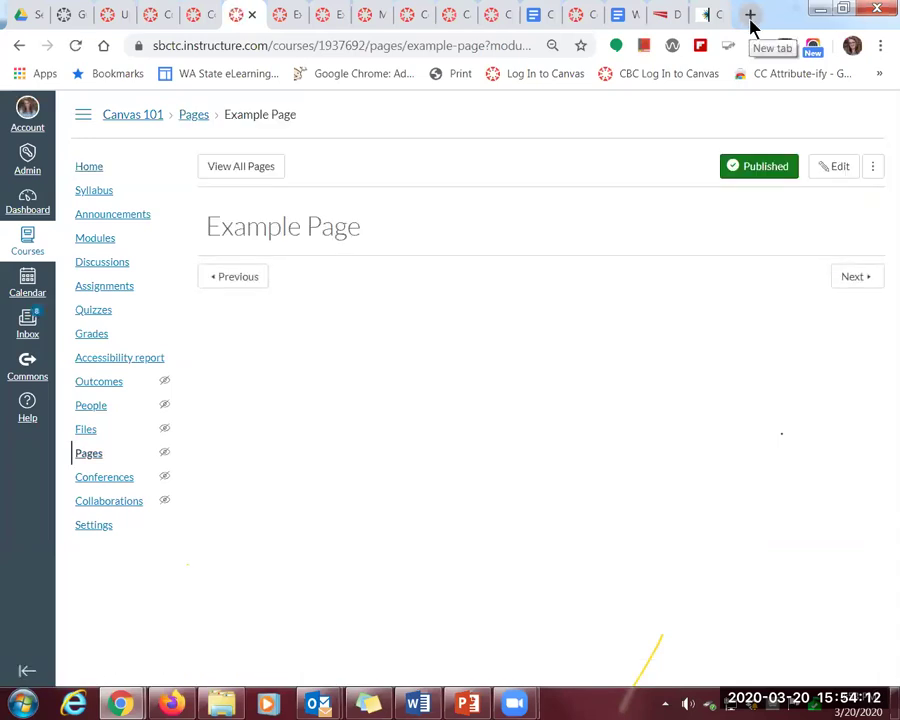
pyautogui.click(834, 167)
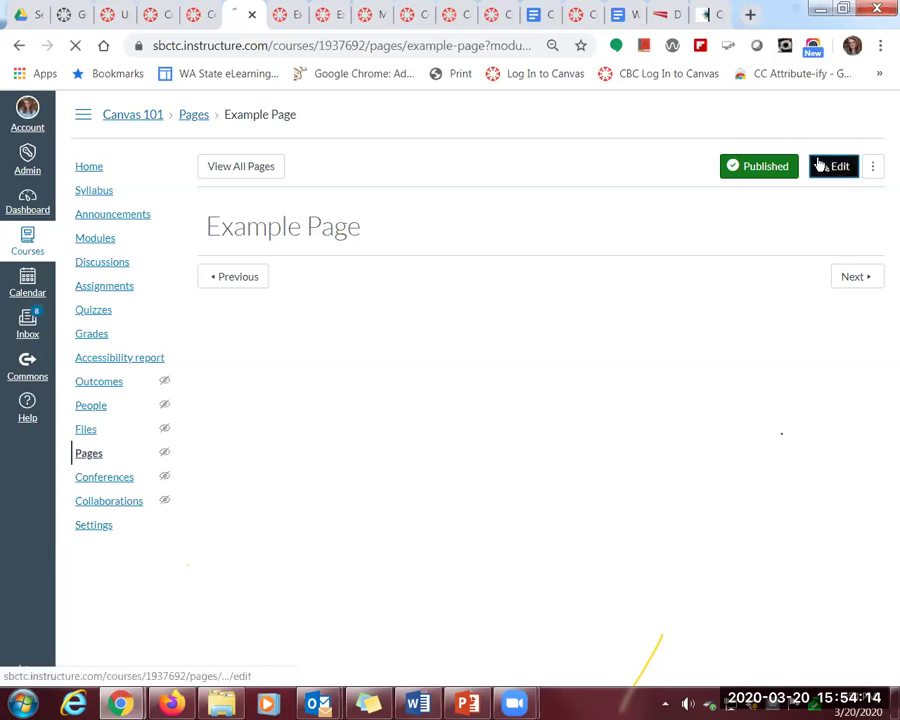
pyautogui.click(749, 14)
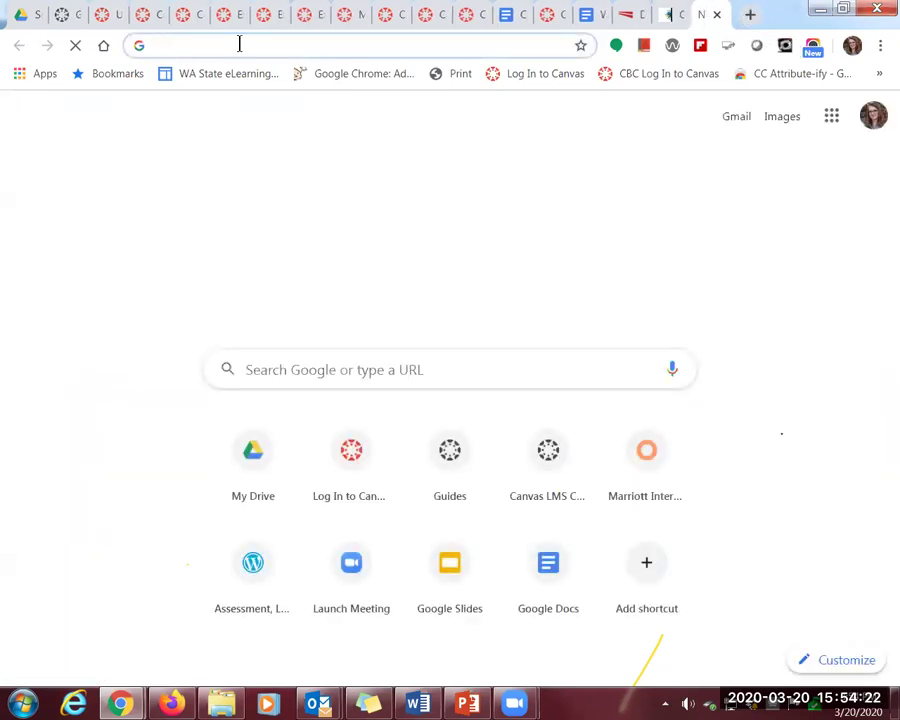
pyautogui.write('you')
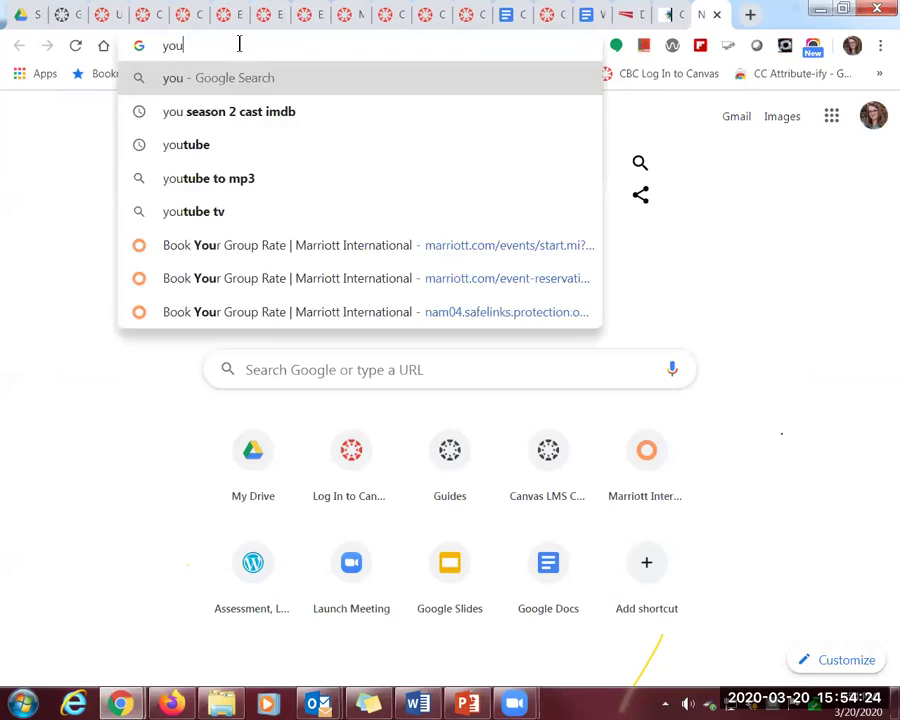
pyautogui.write('tube')
pyautogui.press('Return')
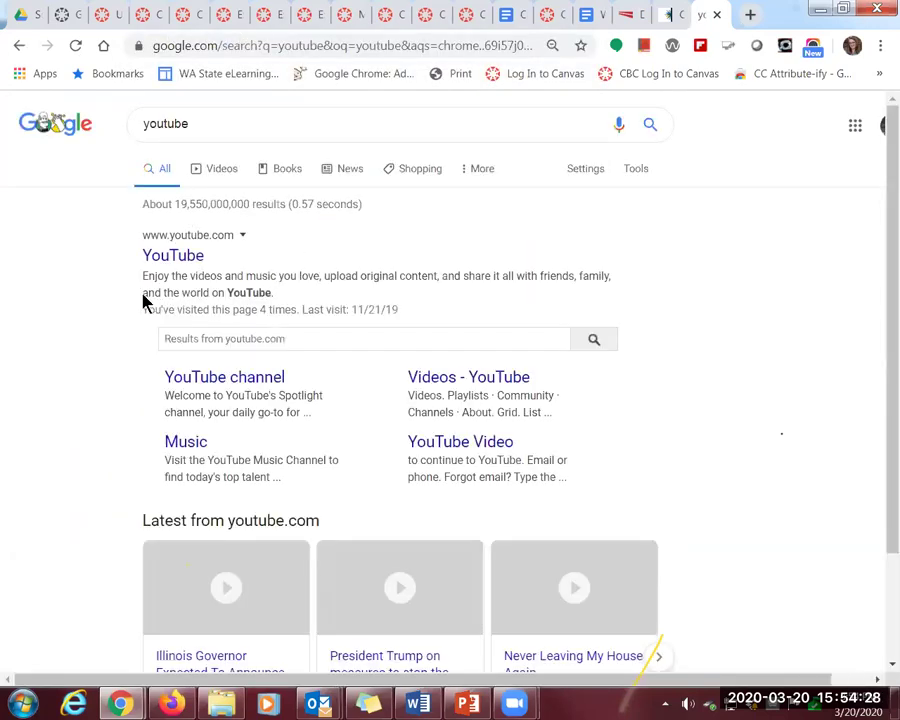
pyautogui.click(183, 262)
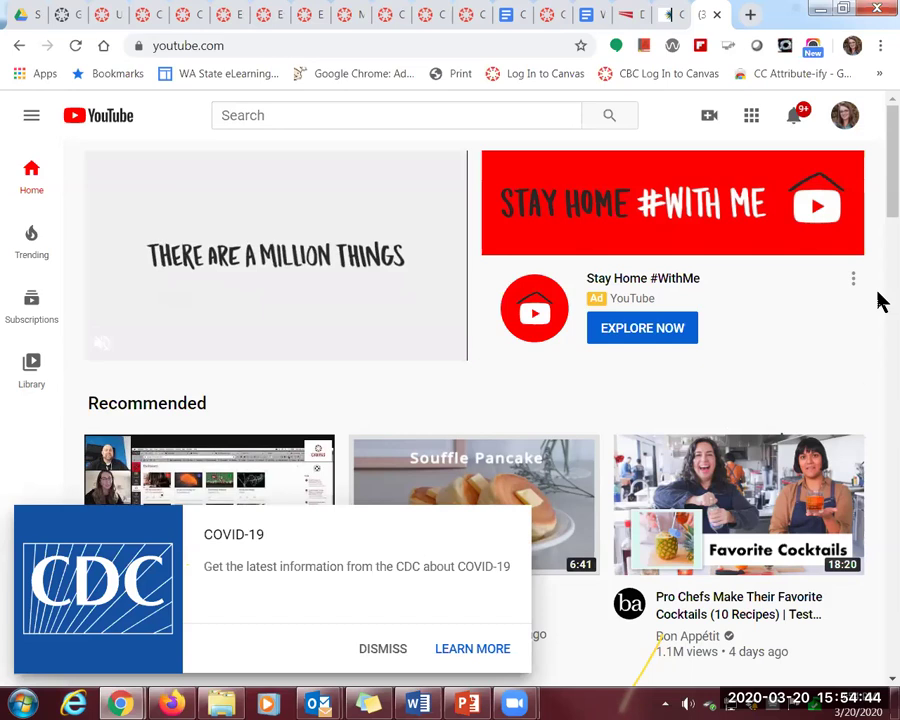
# Dismiss the COVID-19 notice and search YouTube for "my blackberry is not working"
pyautogui.scroll(-2, 876, 164)
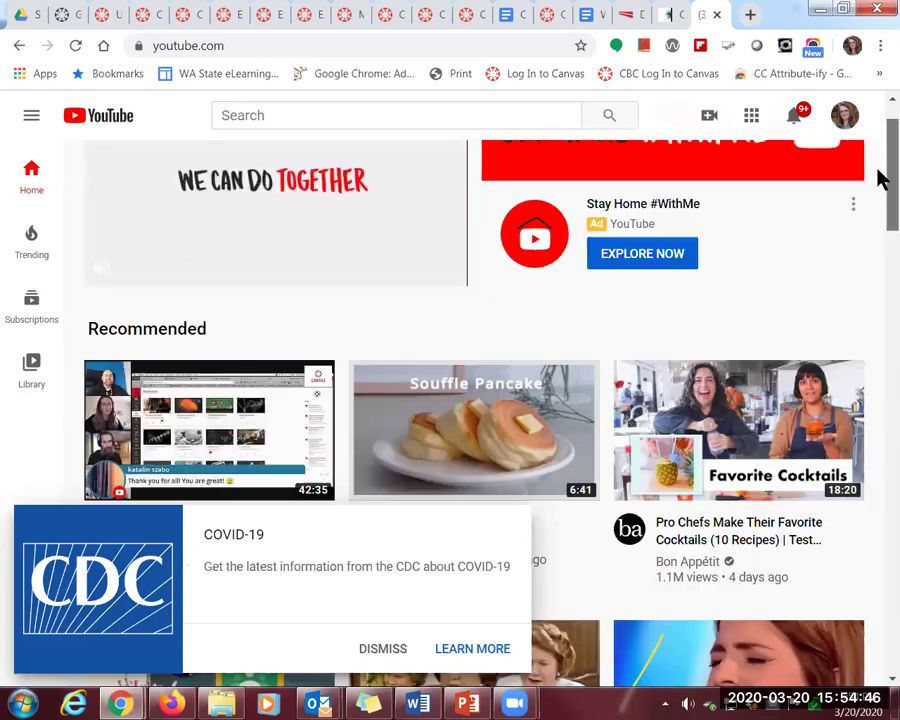
pyautogui.click(383, 649)
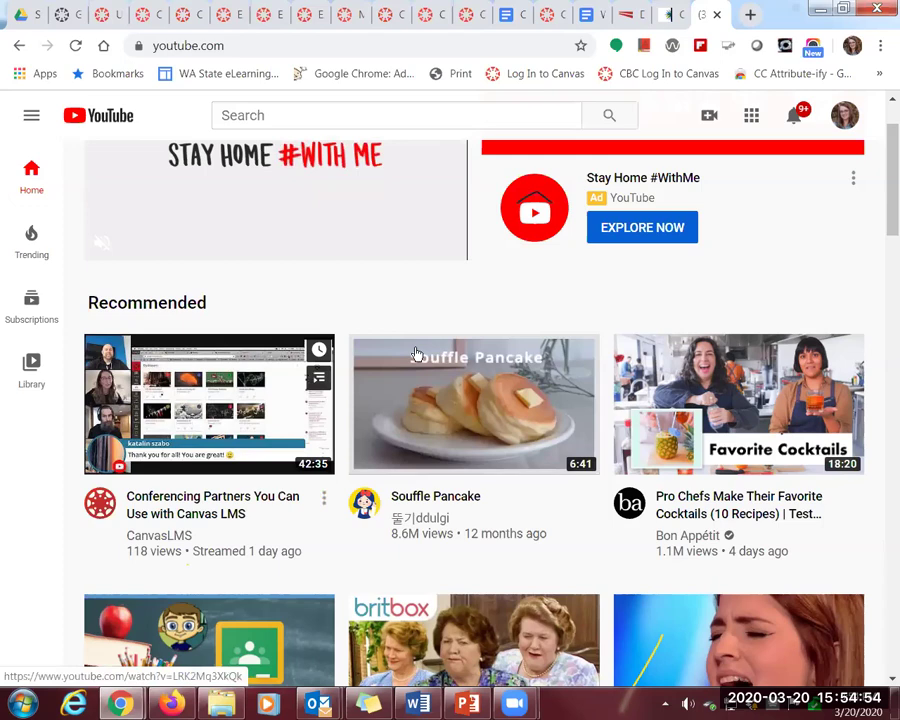
pyautogui.scroll(1, 880, 225)
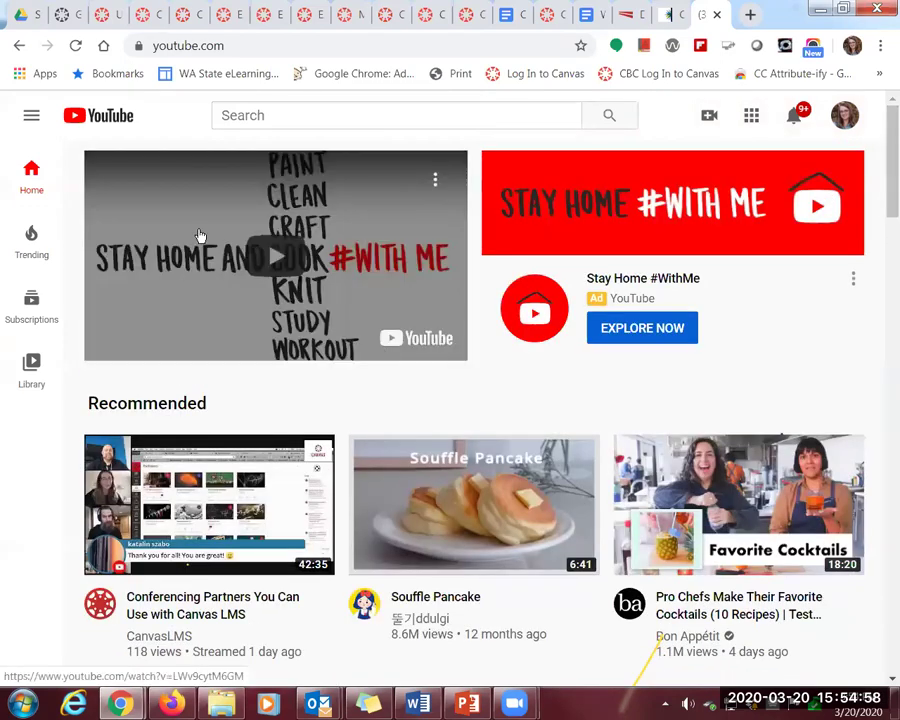
pyautogui.click(322, 117)
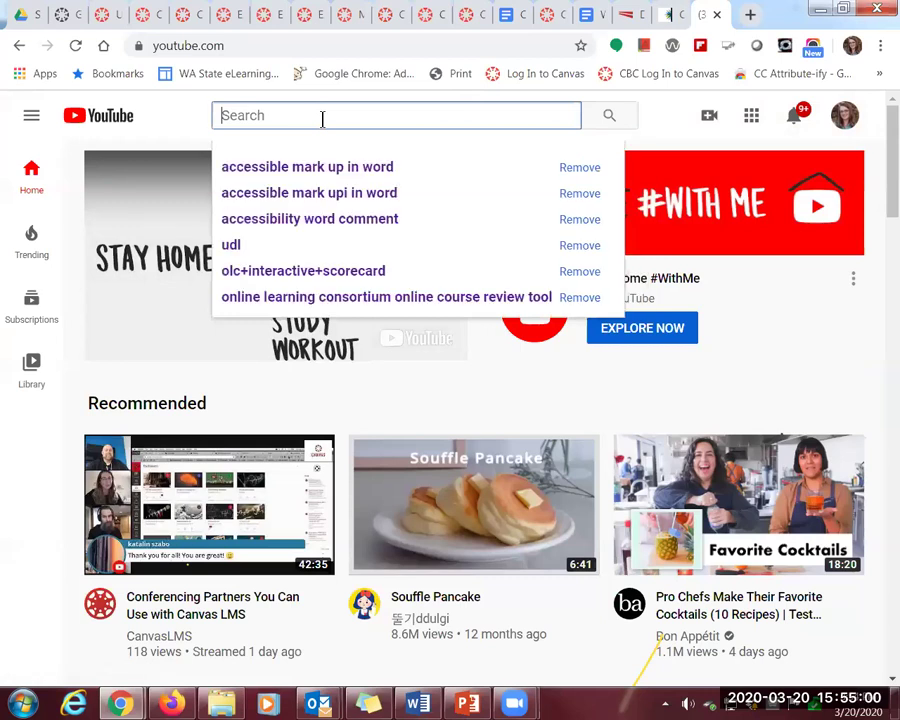
pyautogui.write('my n')
pyautogui.press('BackSpace')
pyautogui.write('b')
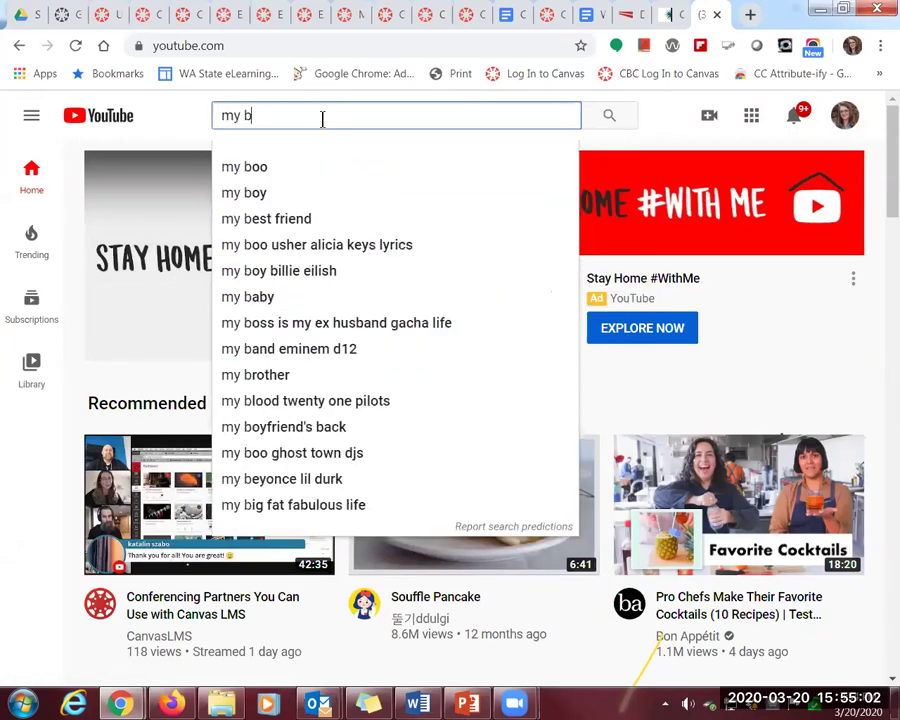
pyautogui.write('lackberry')
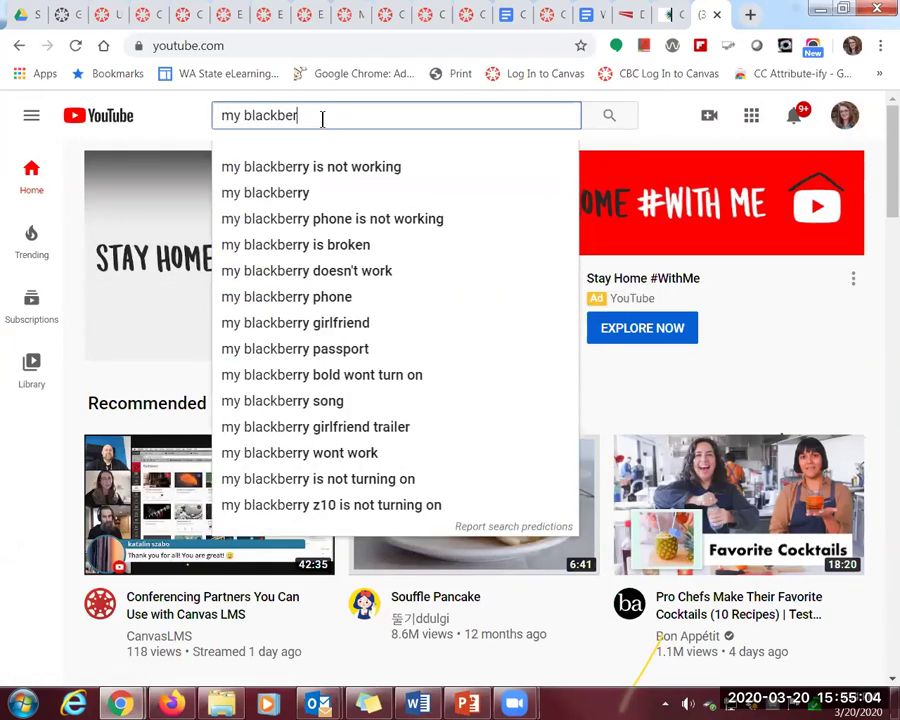
pyautogui.click(326, 172)
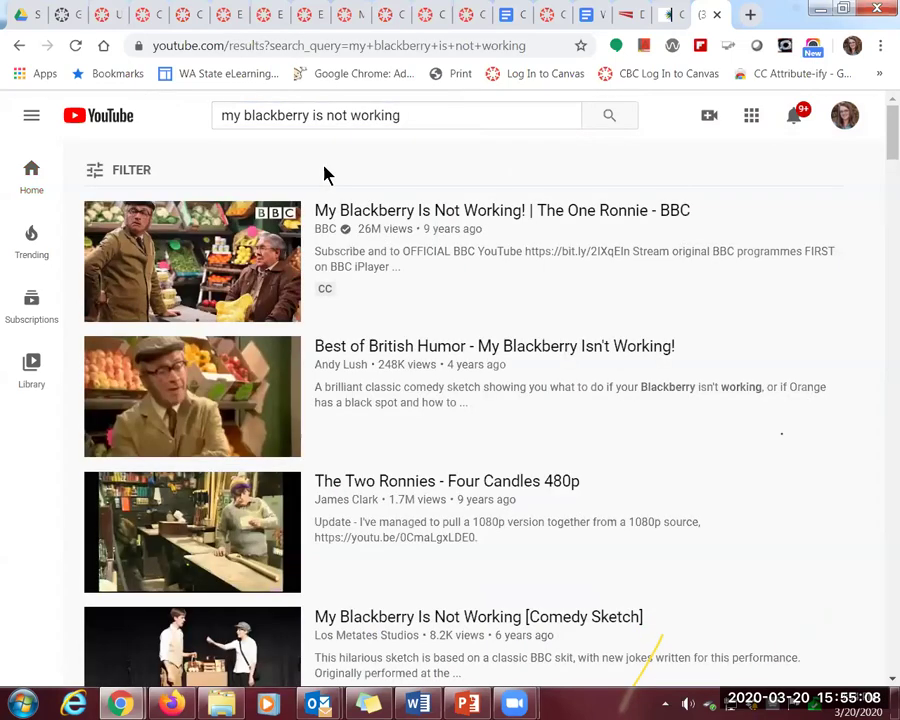
# Open the BBC video "My Blackberry Is Not Working! | The One Ronnie" in a new tab and pause it
pyautogui.moveTo(234, 276)
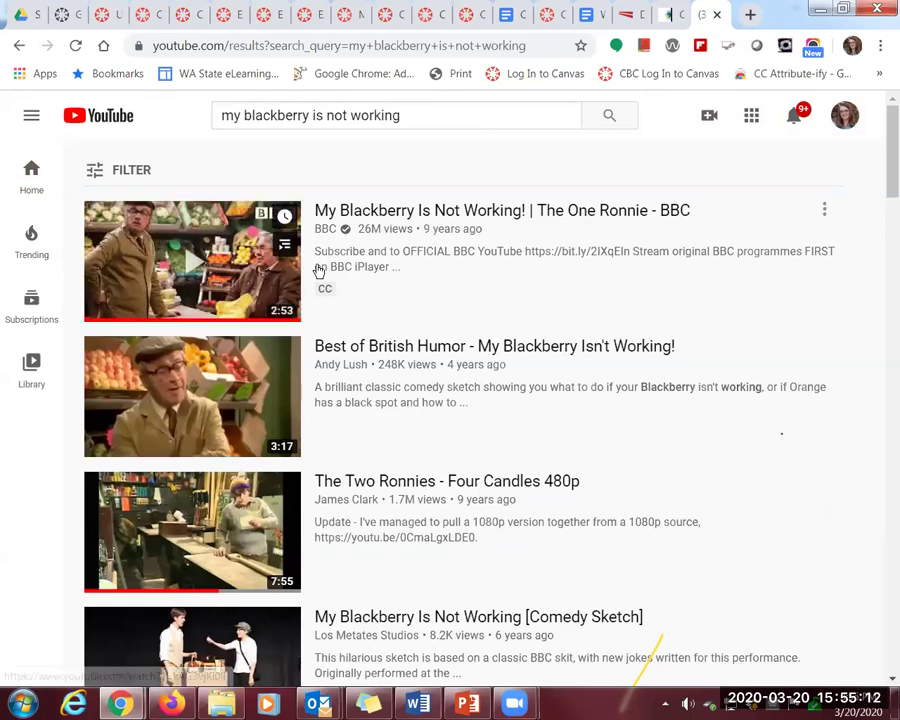
pyautogui.rightClick(410, 214)
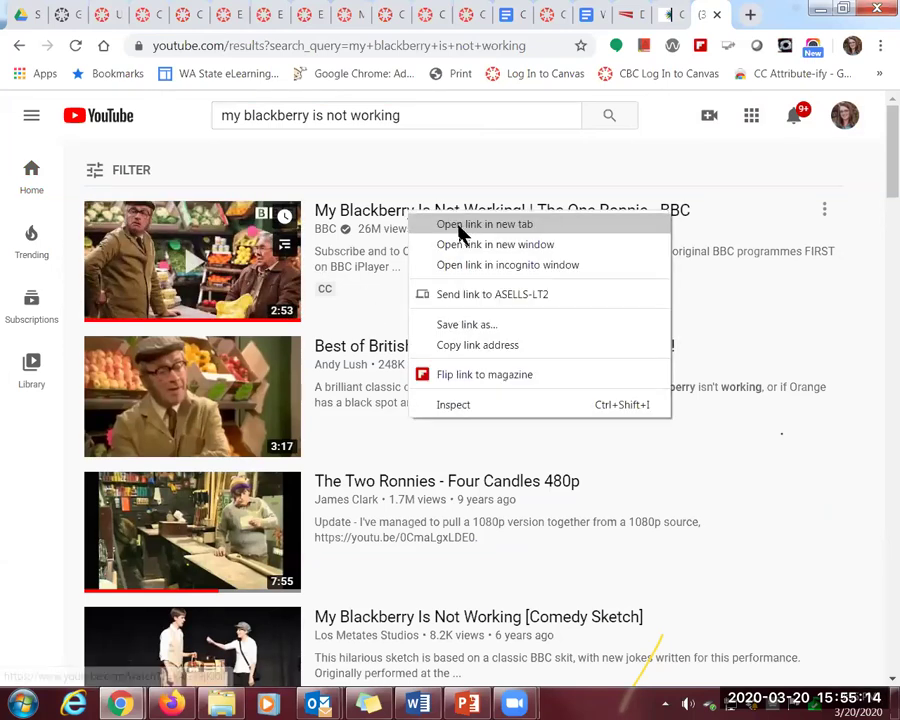
pyautogui.click(462, 226)
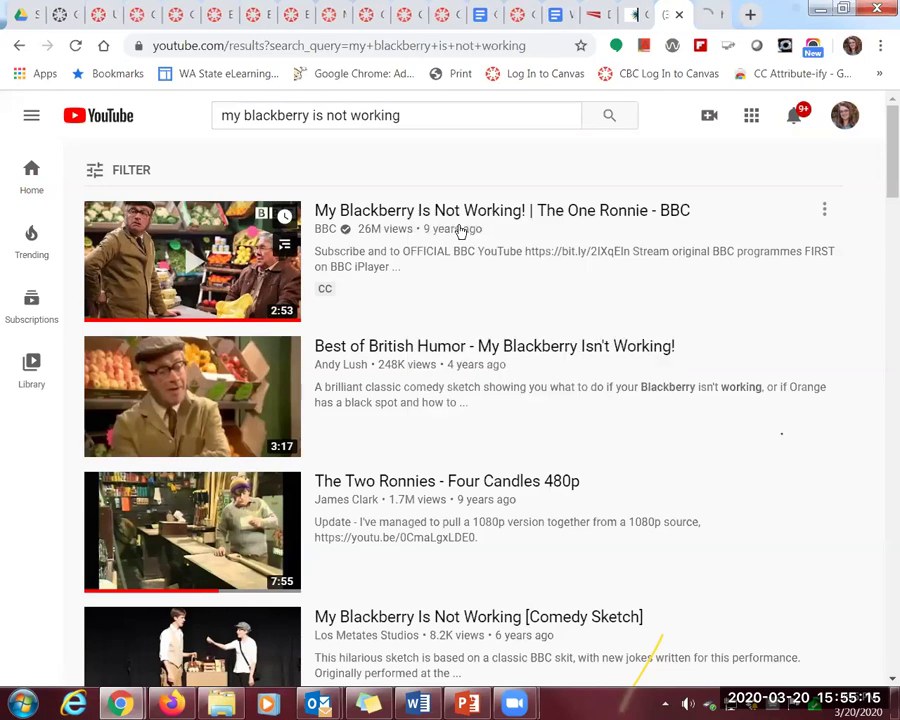
pyautogui.click(705, 24)
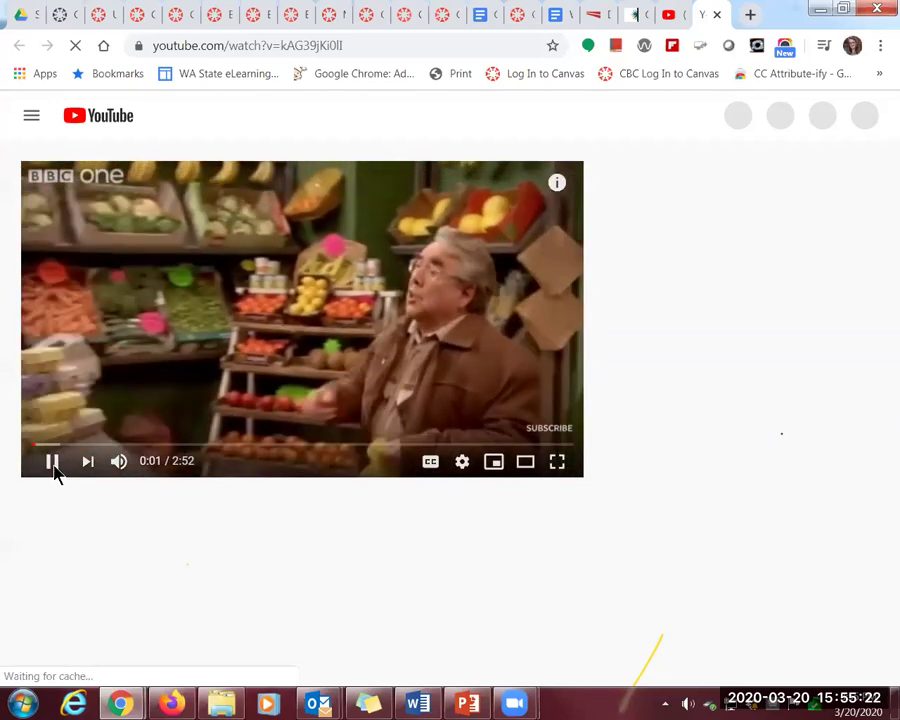
pyautogui.click(52, 463)
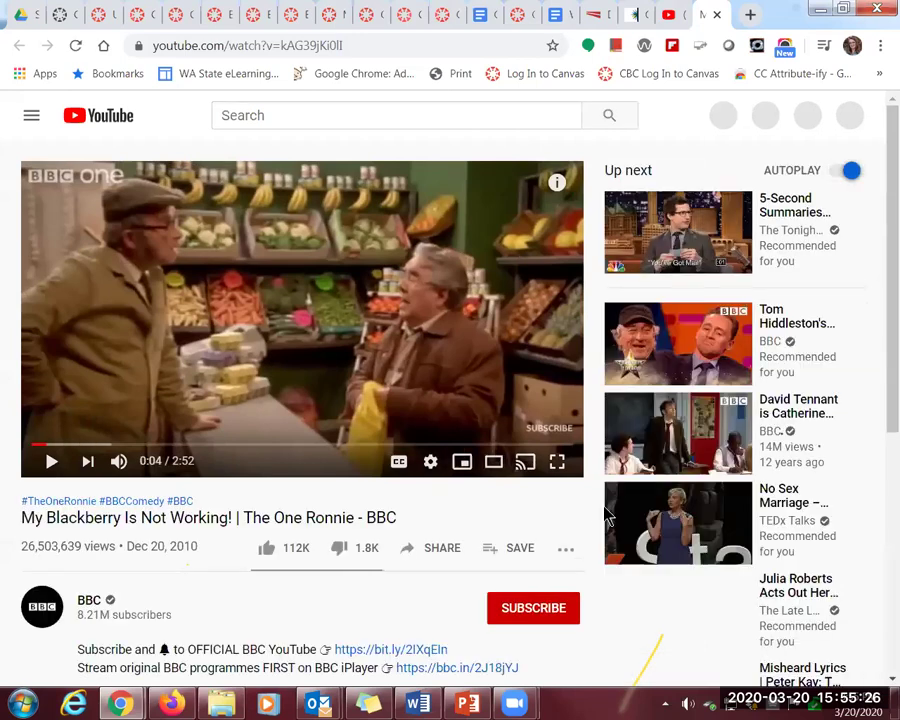
# Copy the video's share link and close the sharing options
pyautogui.scroll(-1, 653, 520)
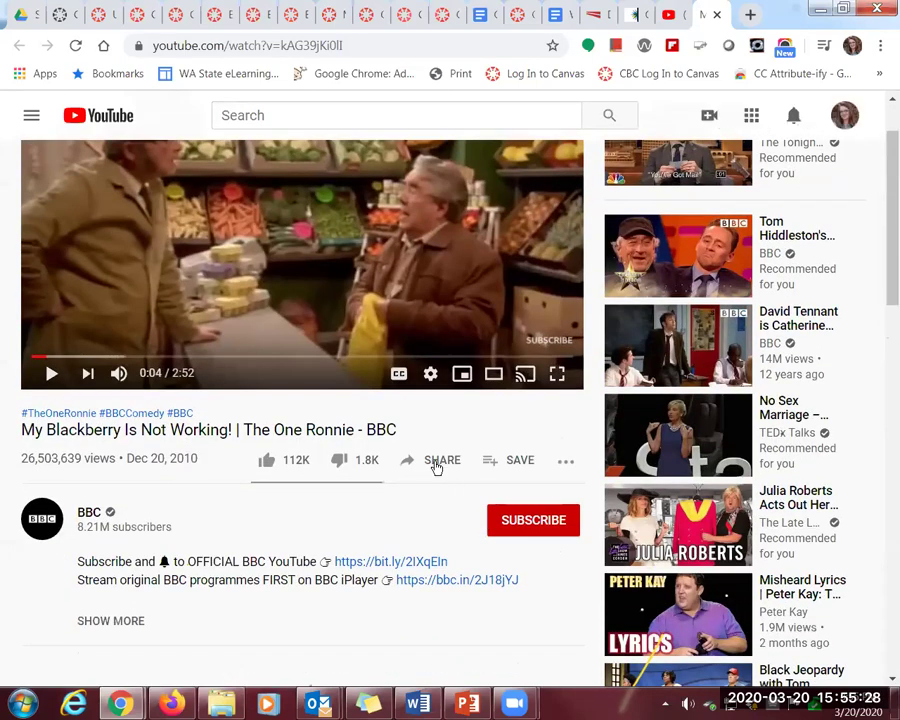
pyautogui.click(438, 469)
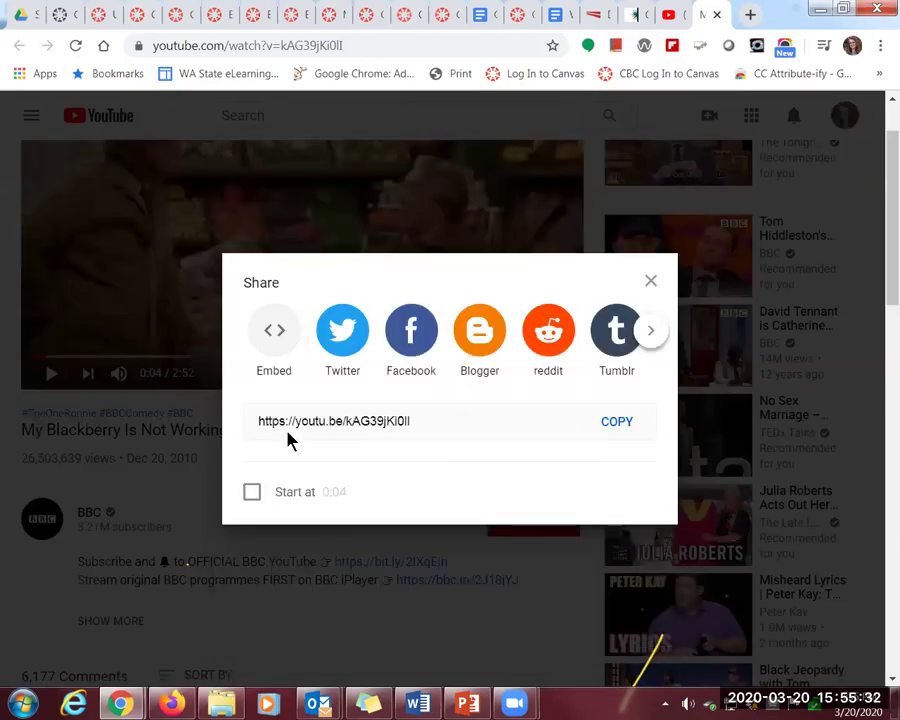
pyautogui.click(616, 423)
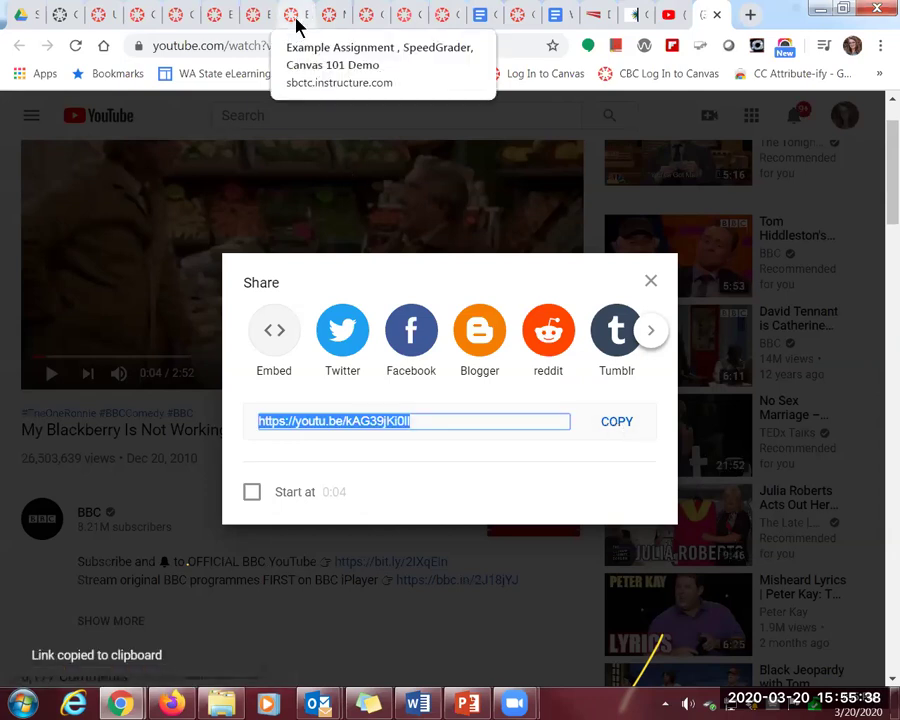
pyautogui.press('Escape')
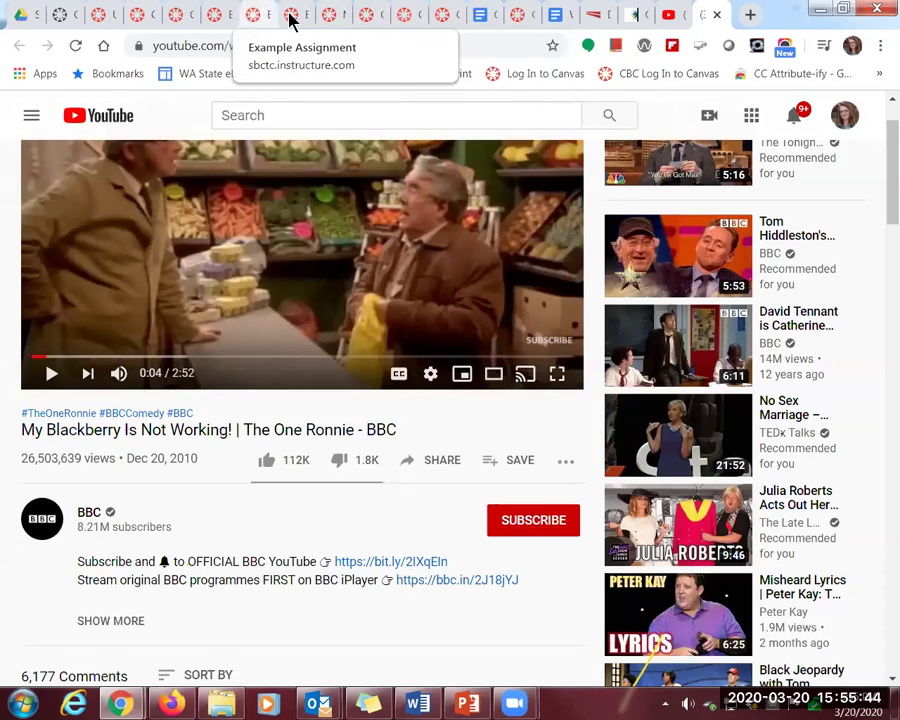
# Paste the copied YouTube share link as plain text into the body of Example Page and turn it into a hyperlink
pyautogui.click(218, 16)
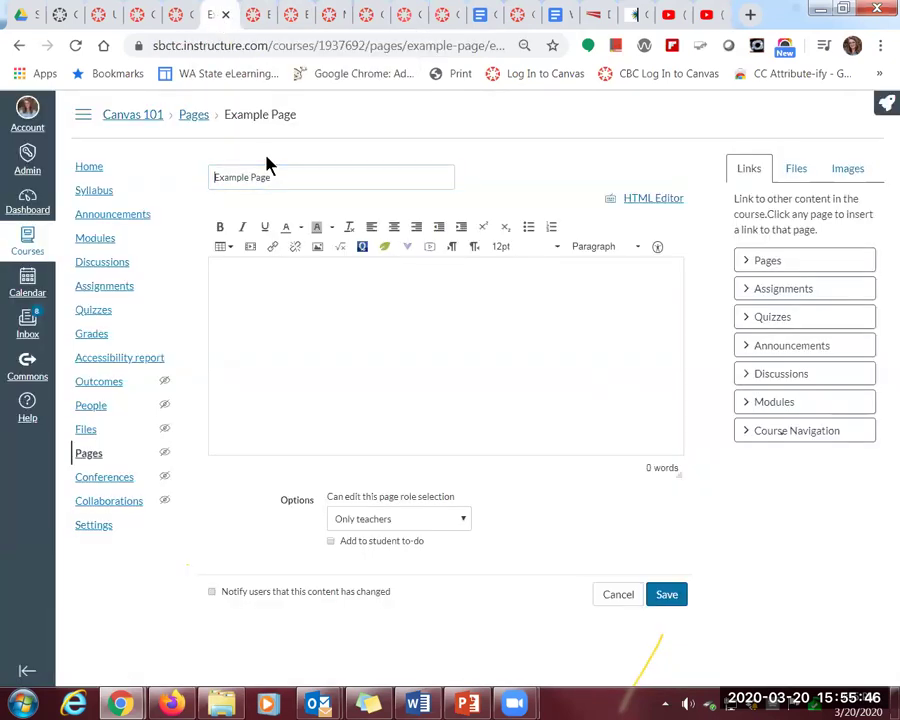
pyautogui.click(273, 285)
pyautogui.rightClick(278, 290)
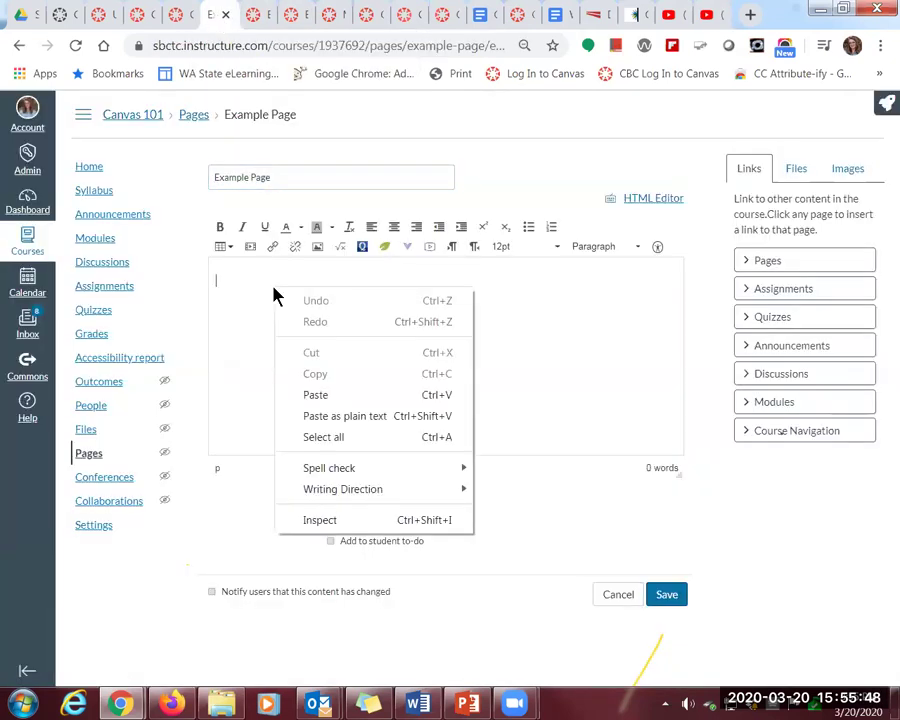
pyautogui.click(340, 416)
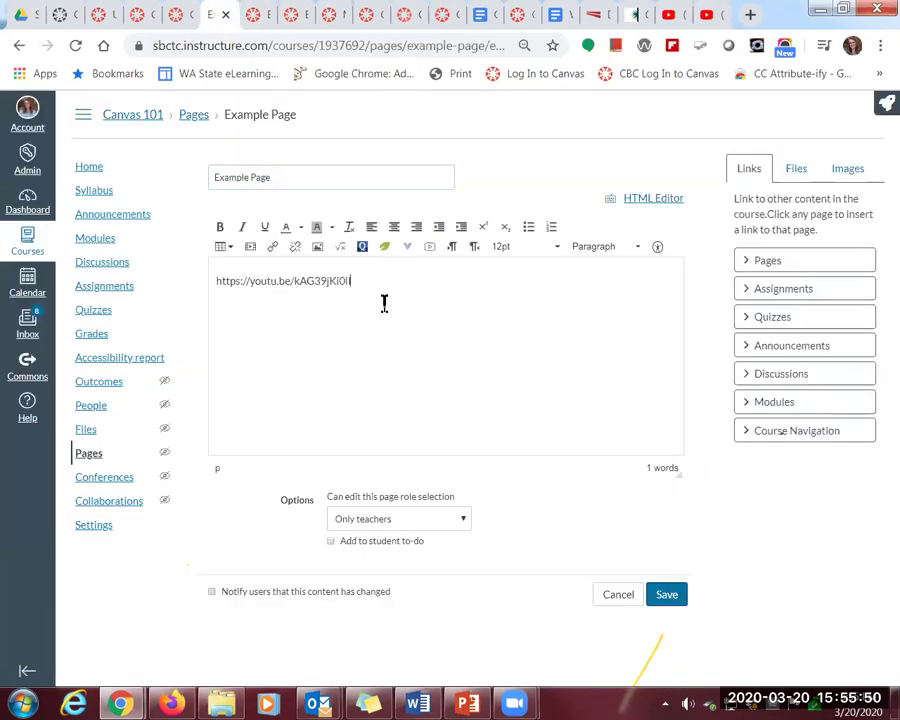
pyautogui.press('Return')
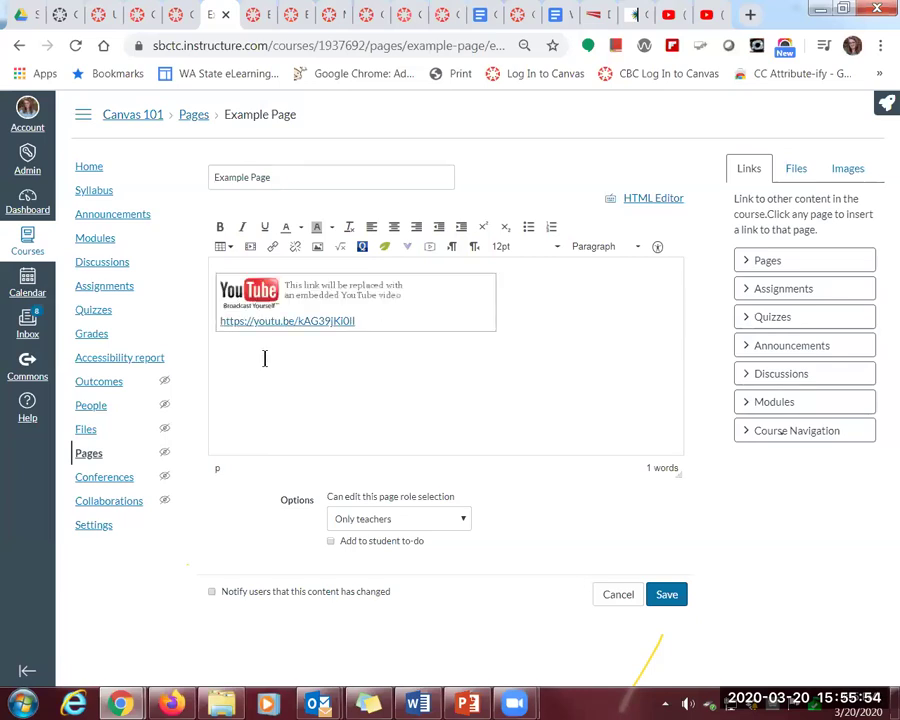
pyautogui.moveTo(371, 321); pyautogui.dragTo(212, 321)
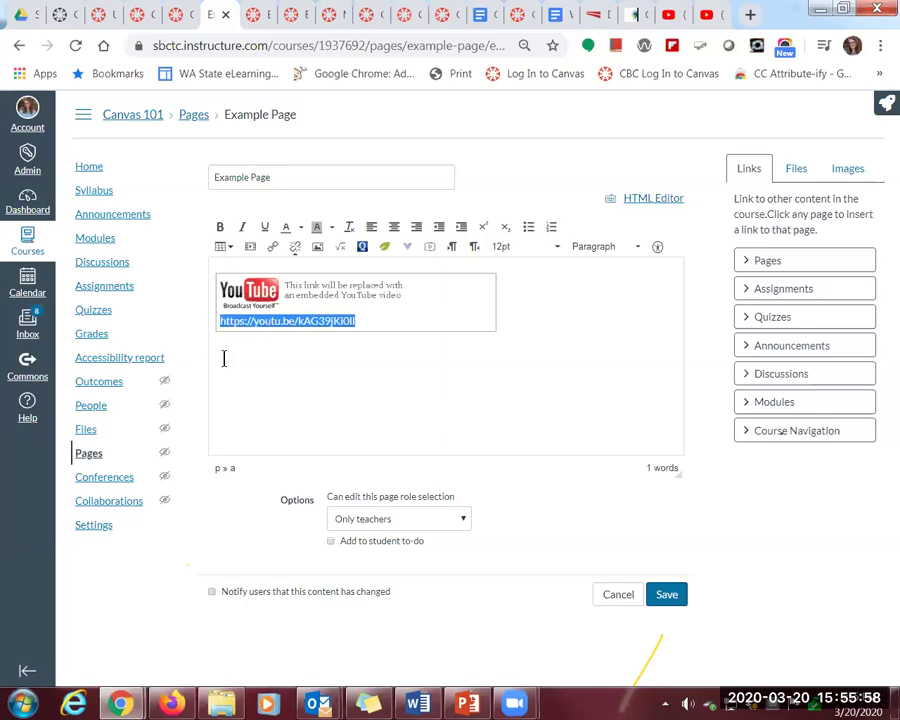
# Add the text "My Blackberry Isn't Working" below the video link, link it to the copied YouTube URL, and save the page
pyautogui.click(259, 355)
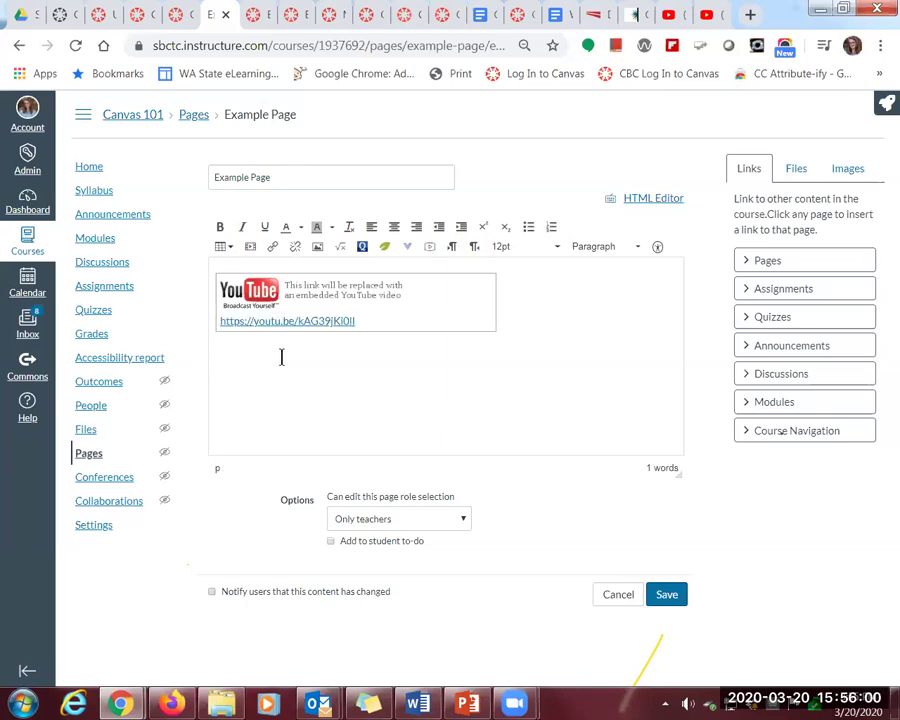
pyautogui.write("My Blackberry Isn't Working")
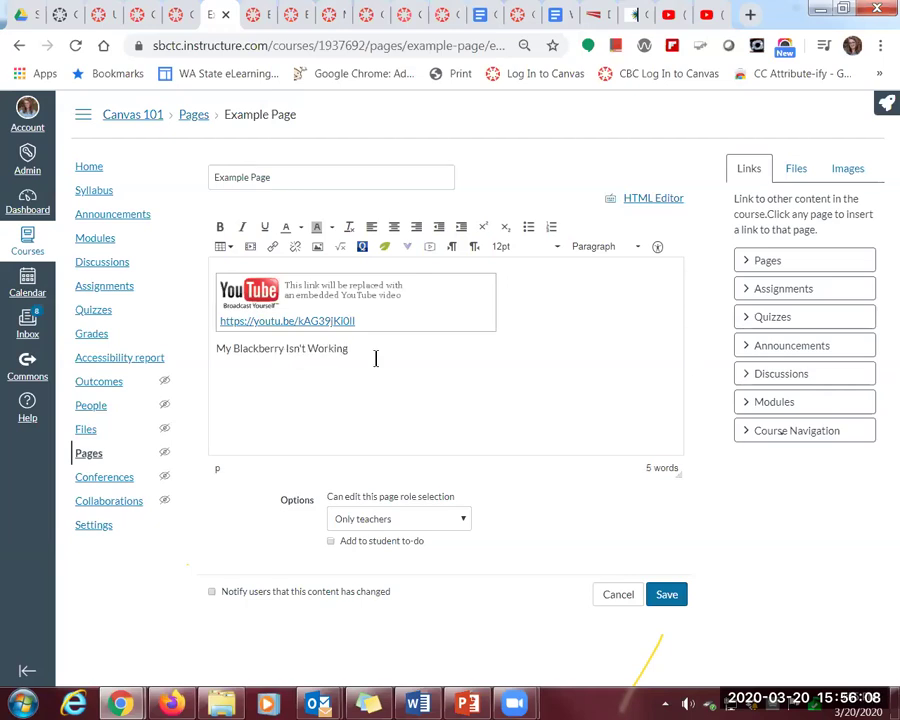
pyautogui.moveTo(376, 358); pyautogui.dragTo(208, 356)
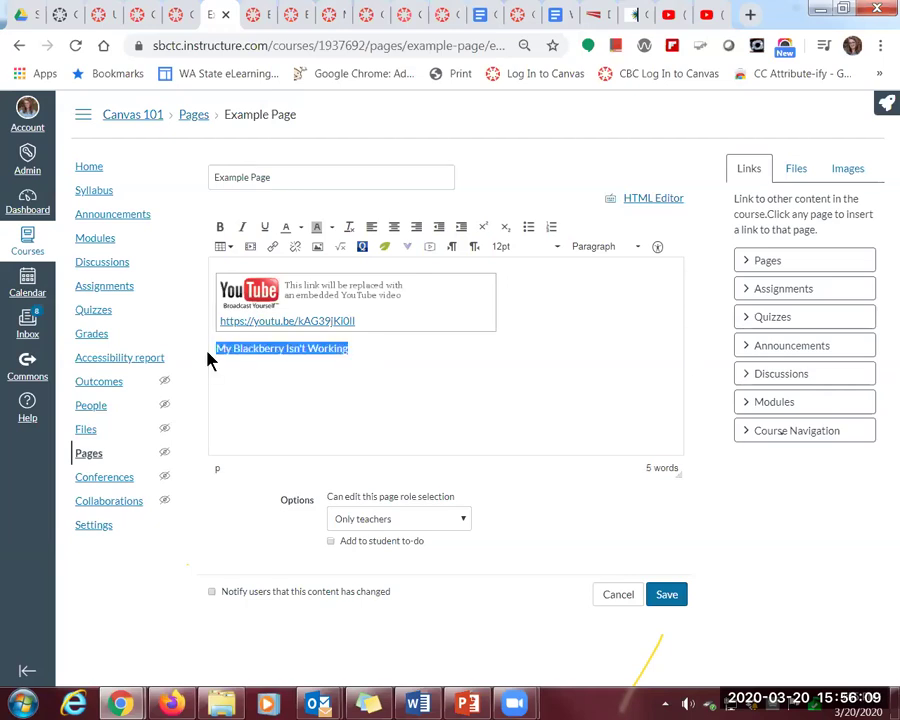
pyautogui.click(273, 247)
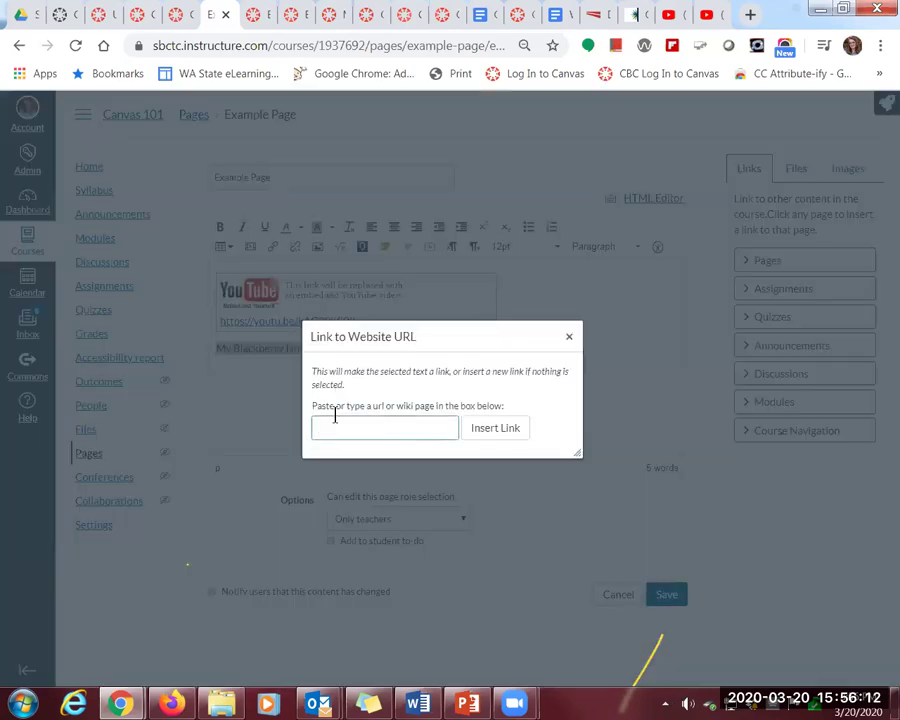
pyautogui.rightClick(346, 434)
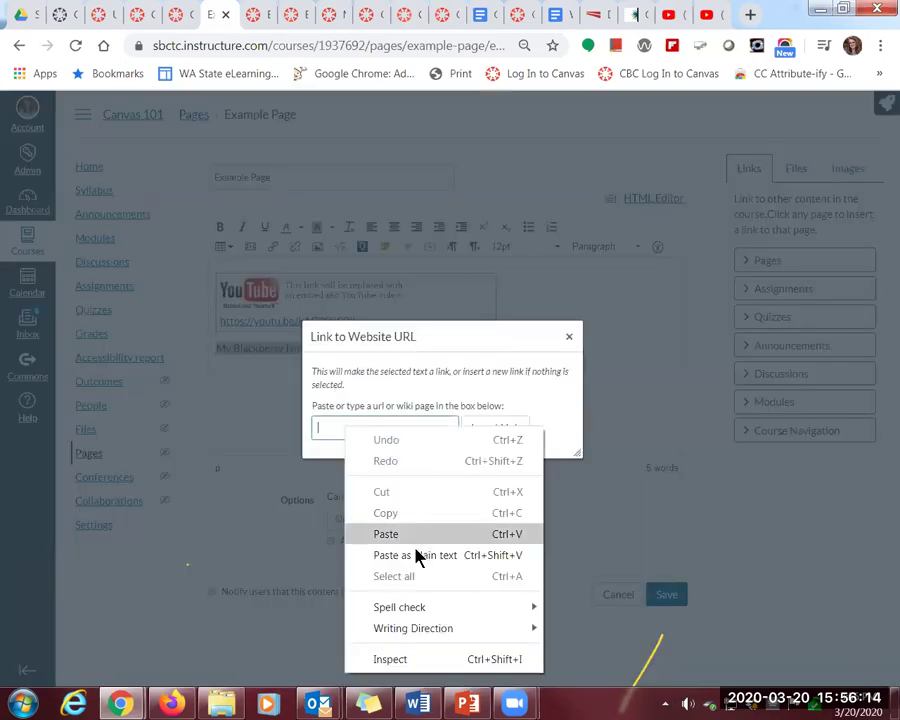
pyautogui.click(427, 565)
pyautogui.click(503, 430)
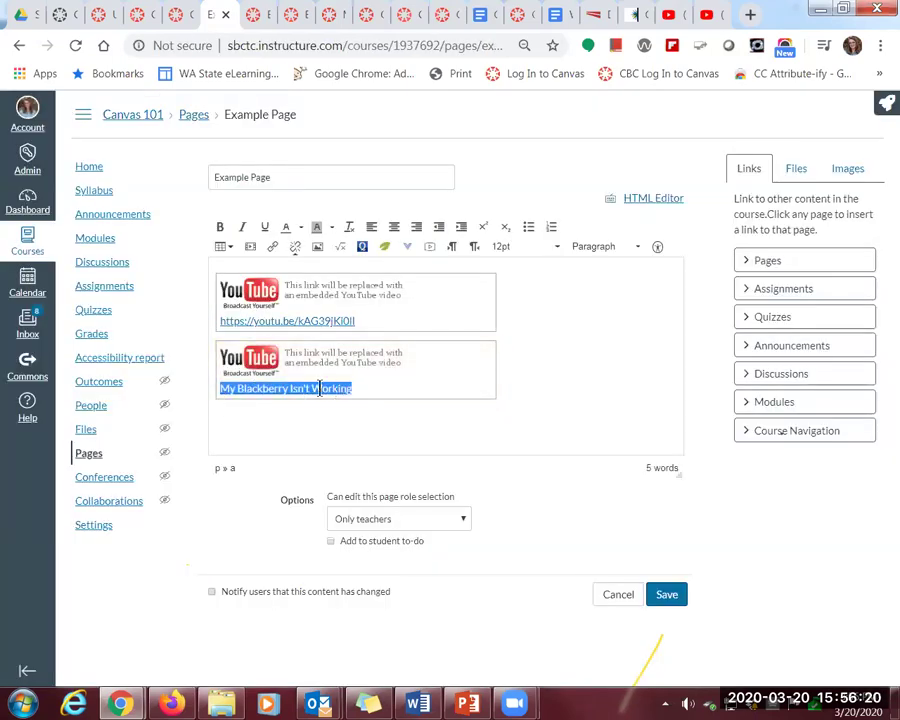
pyautogui.click(371, 423)
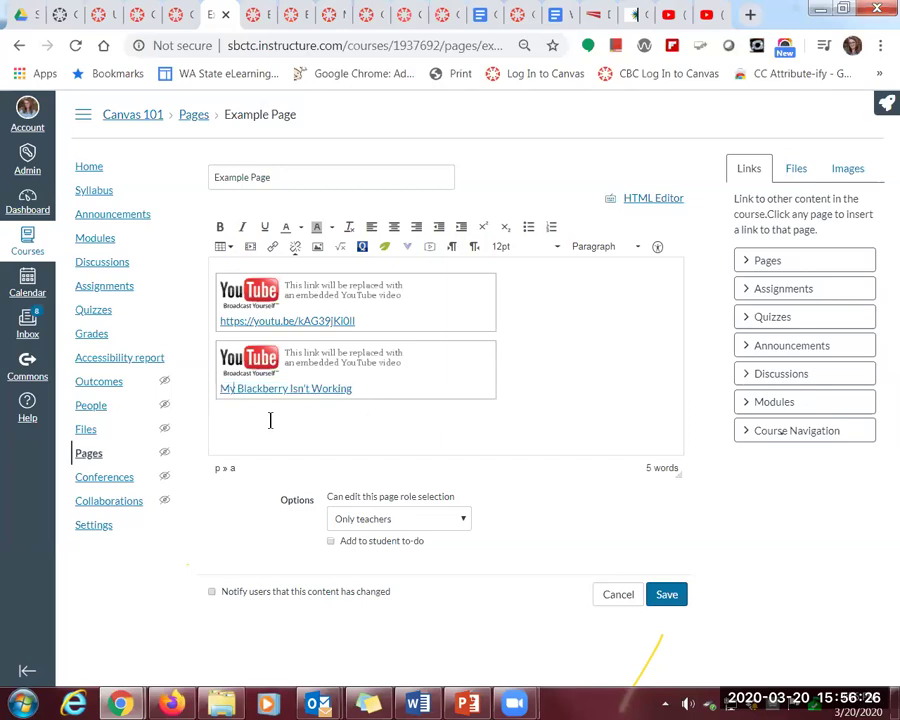
pyautogui.click(664, 598)
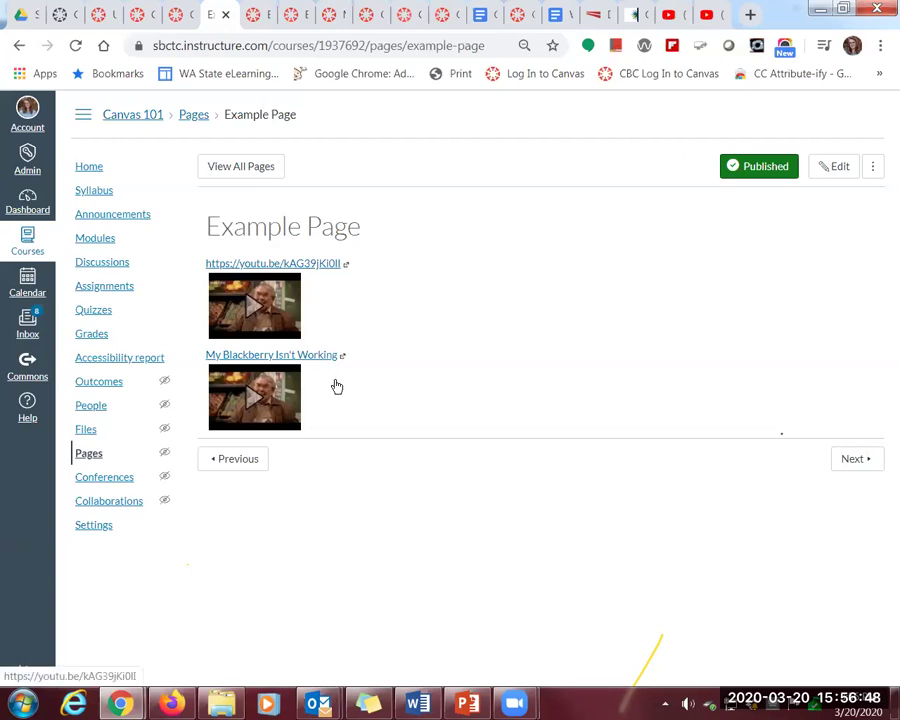
# Reopen Example Page for editing and insert blank lines between the two YouTube links
pyautogui.click(840, 170)
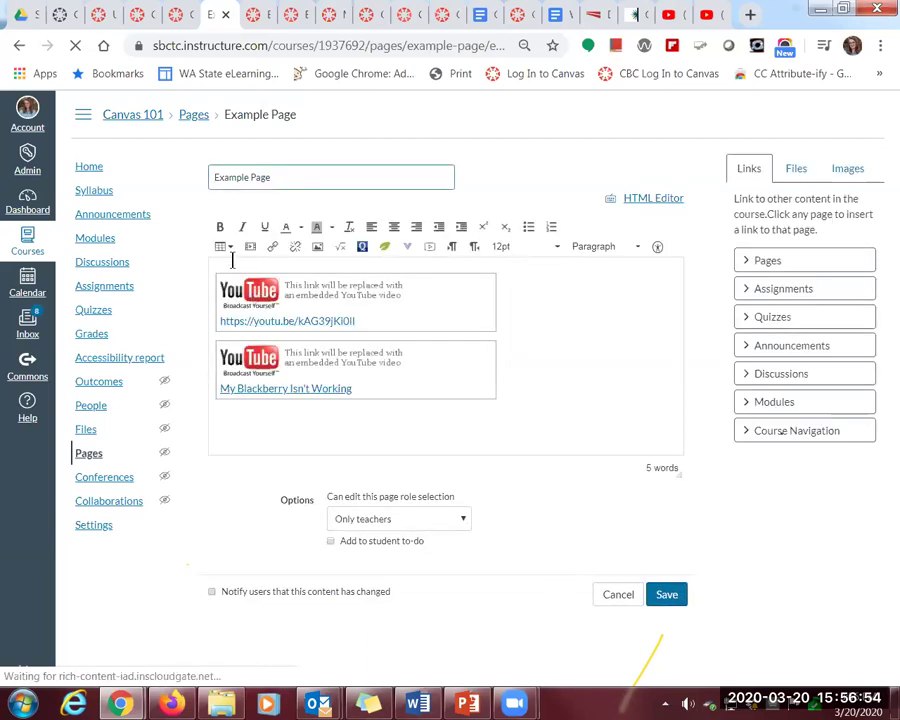
pyautogui.click(220, 388)
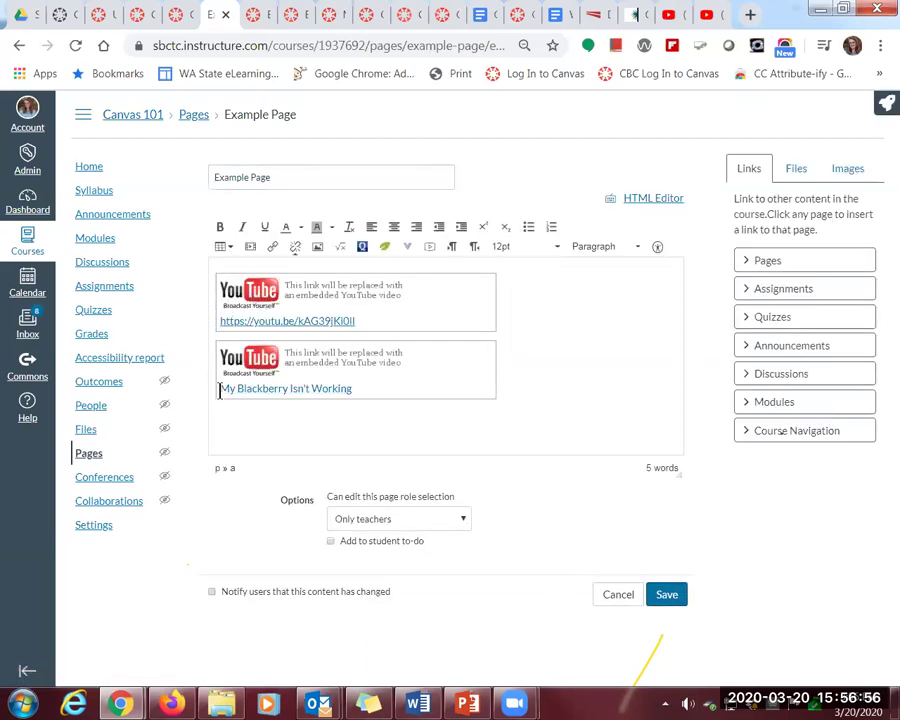
pyautogui.press('Return')
pyautogui.press('Return')
pyautogui.press('Return')
pyautogui.click(248, 357)
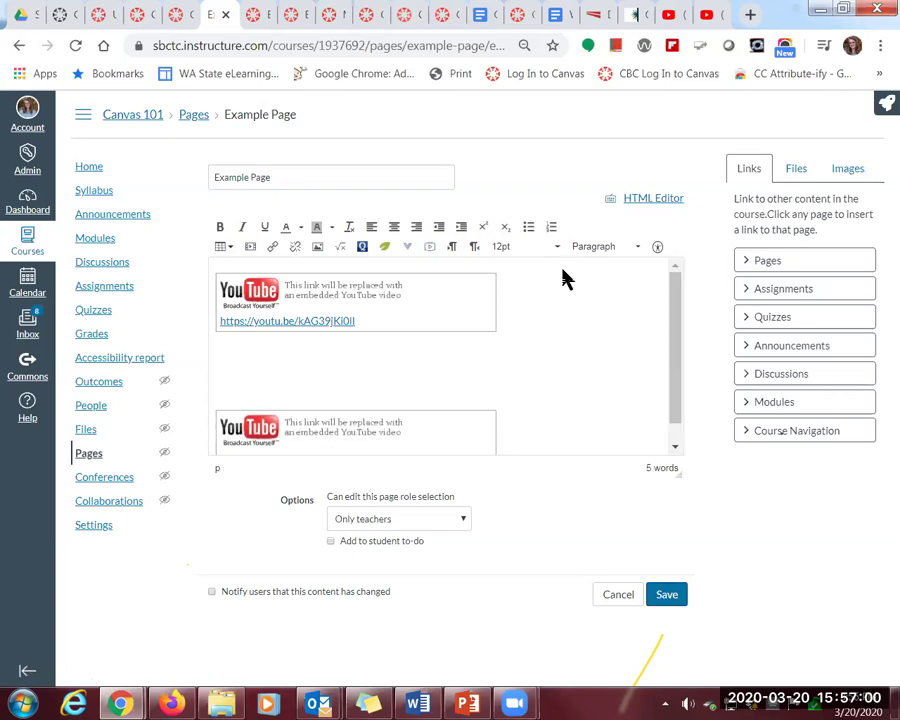
# Copy the iframe embed code of the BBC Blackberry video from YouTube
pyautogui.click(712, 18)
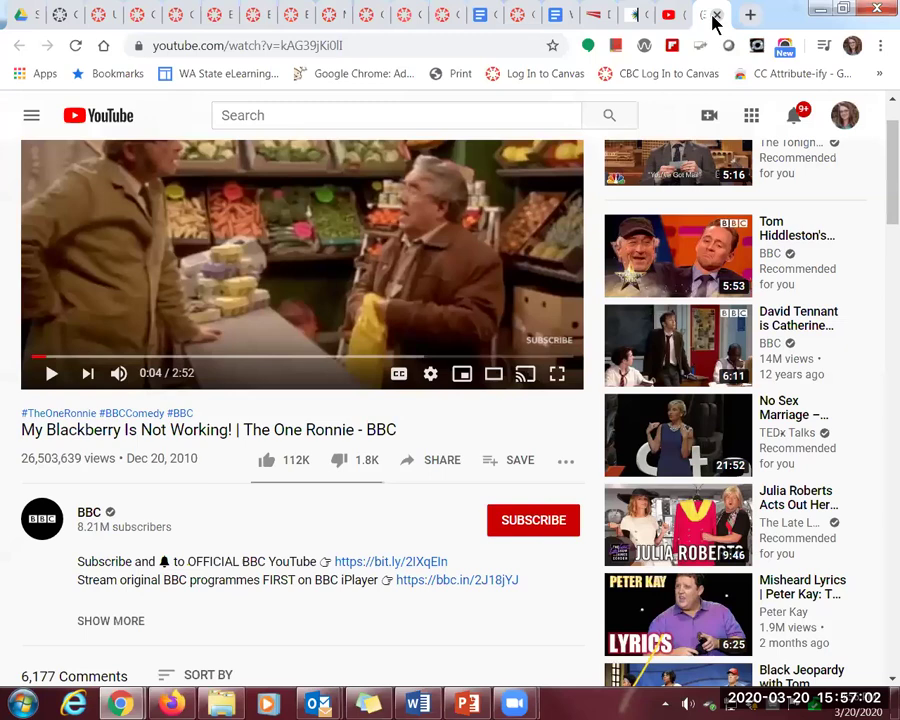
pyautogui.click(451, 466)
pyautogui.click(282, 334)
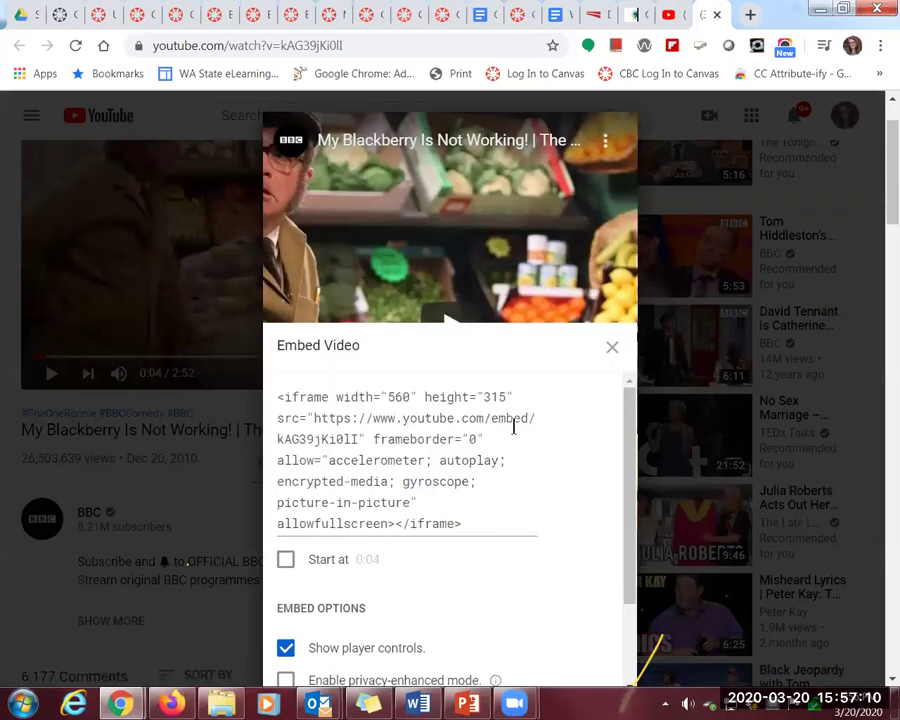
pyautogui.click(430, 455)
pyautogui.hotkey('ctrl', 'c')
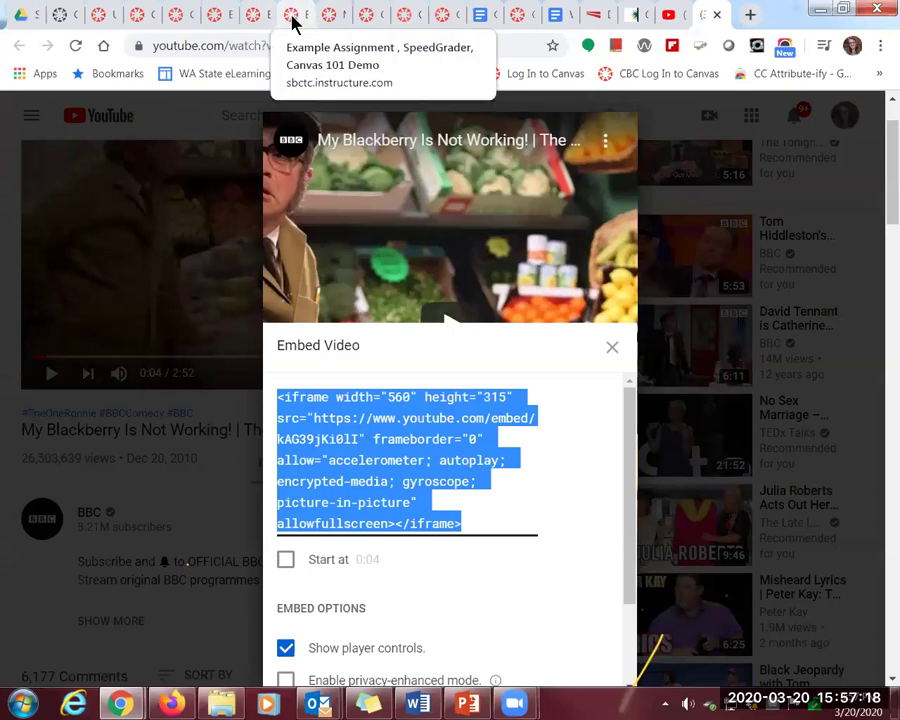
# Paste the iframe embed code into the Example Page body between the two YouTube links, using the rich content editor
pyautogui.click(214, 24)
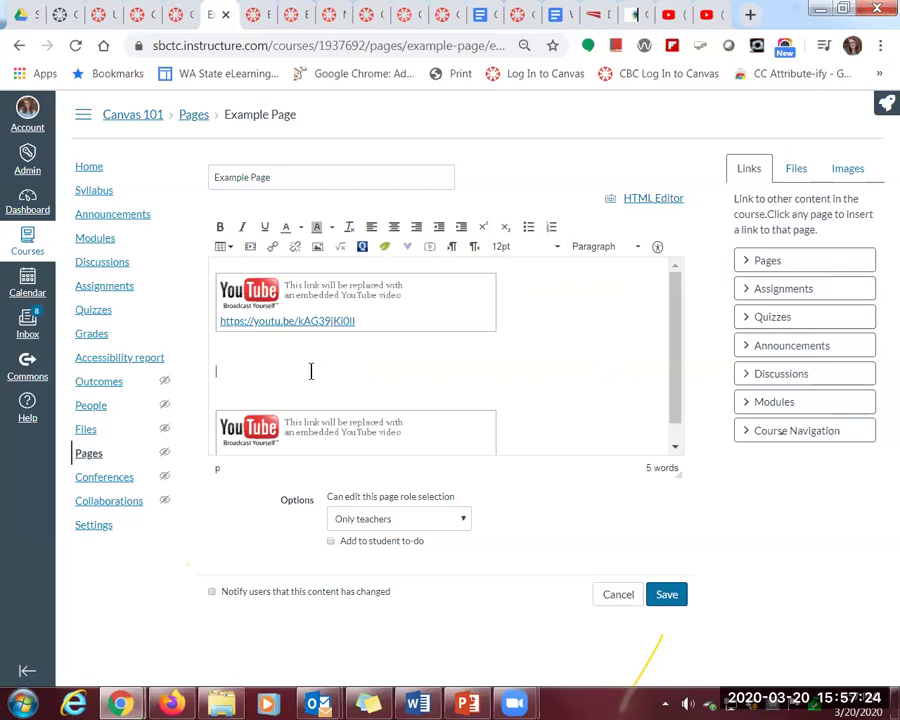
pyautogui.rightClick(246, 369)
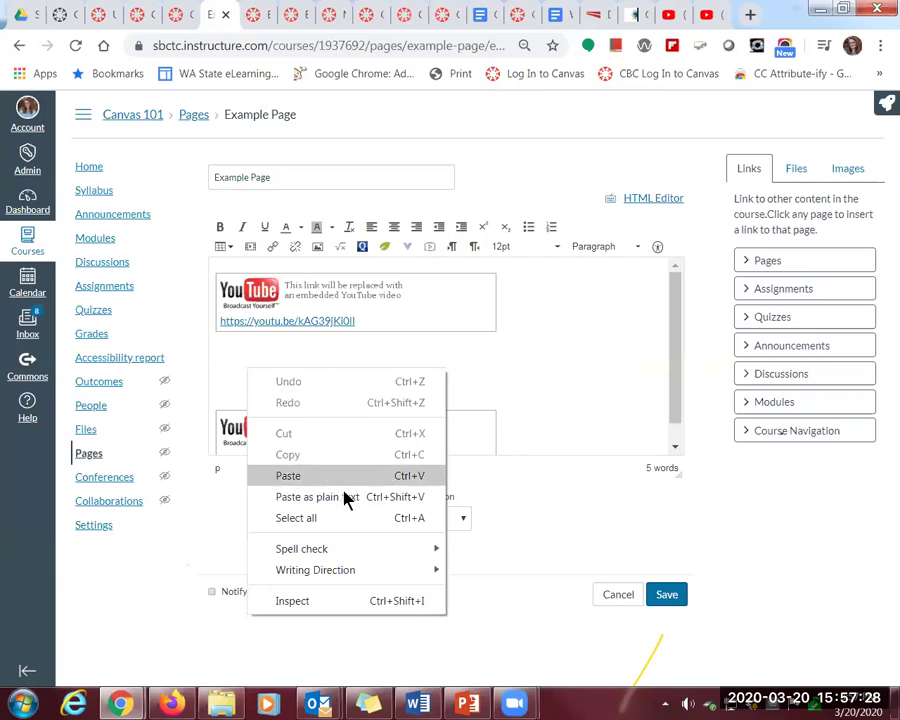
pyautogui.click(290, 476)
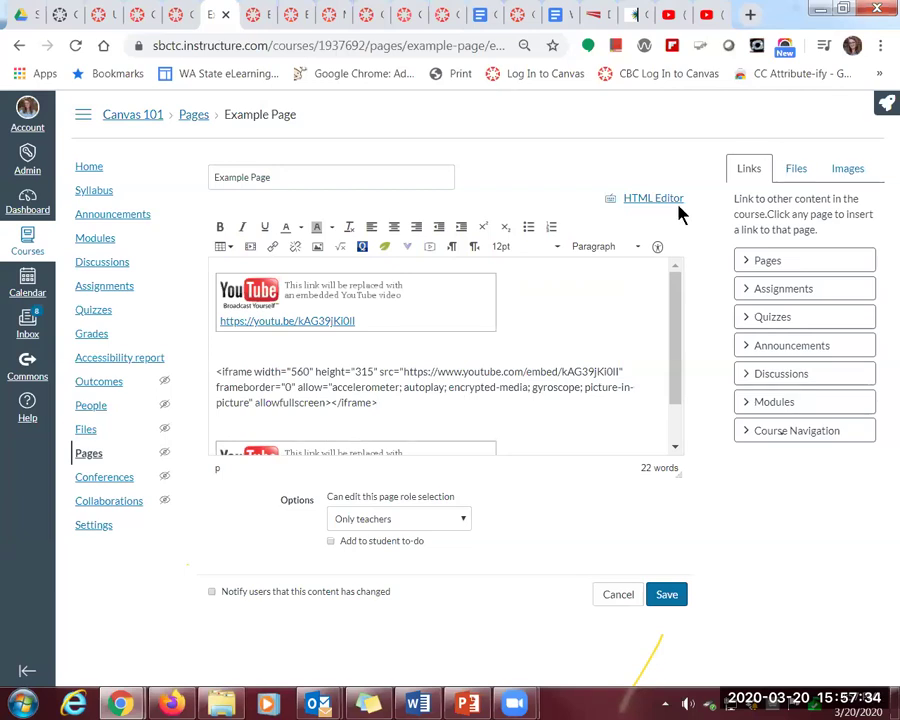
# Paste the iframe embed code into the page's HTML source, two lines below the last paragraph
pyautogui.click(648, 202)
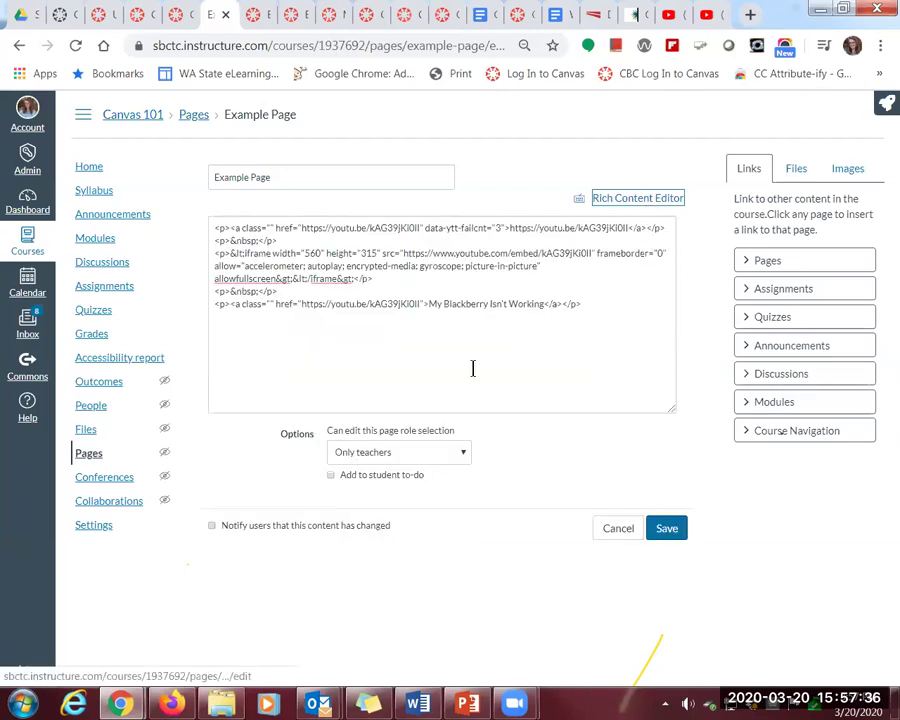
pyautogui.moveTo(215, 228); pyautogui.dragTo(603, 315)
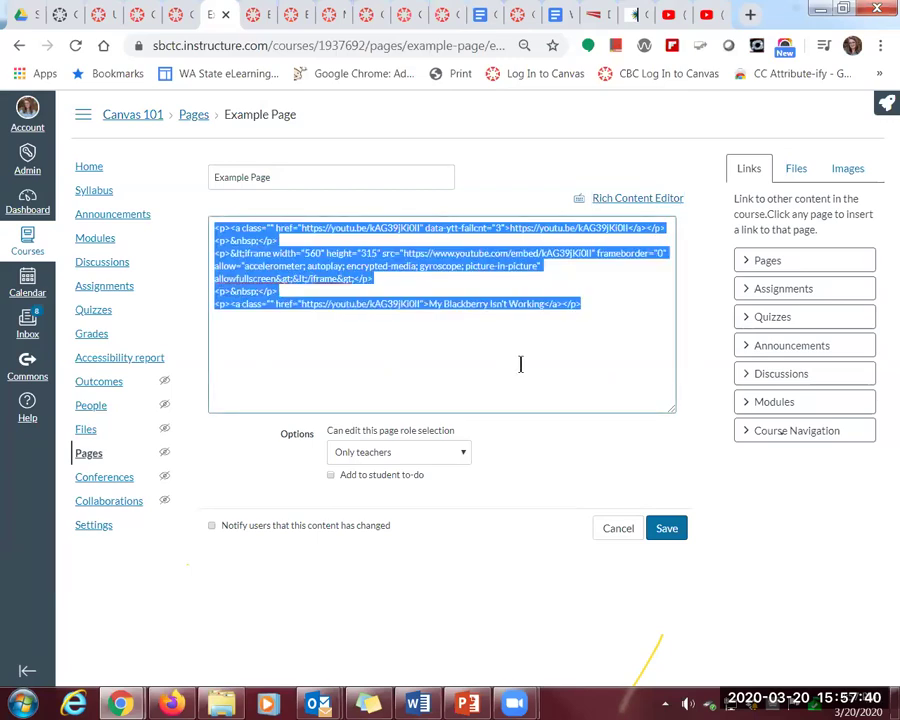
pyautogui.click(603, 304)
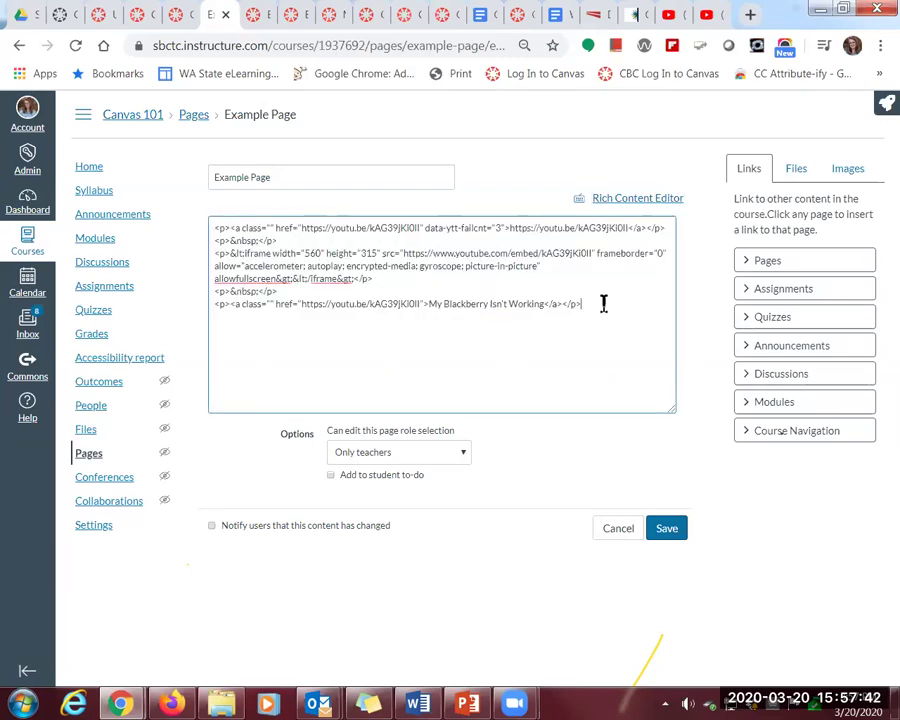
pyautogui.press('Return')
pyautogui.press('Return')
pyautogui.hotkey('ctrl', 'v')
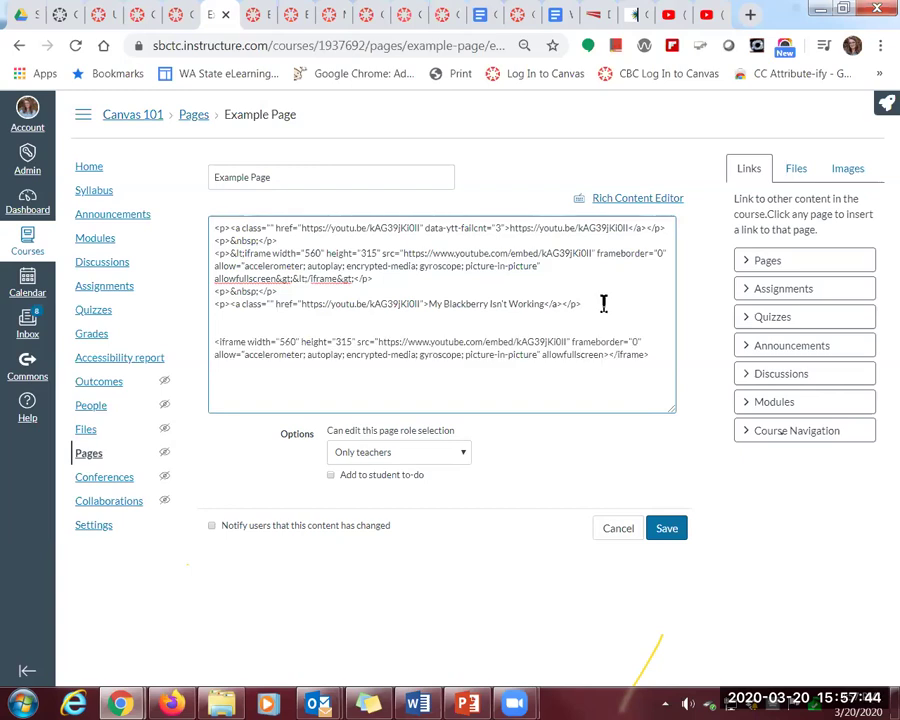
# Return to the rich content view, check the embedded video player, and save Example Page
pyautogui.click(628, 199)
pyautogui.moveTo(675, 305); pyautogui.dragTo(673, 377)
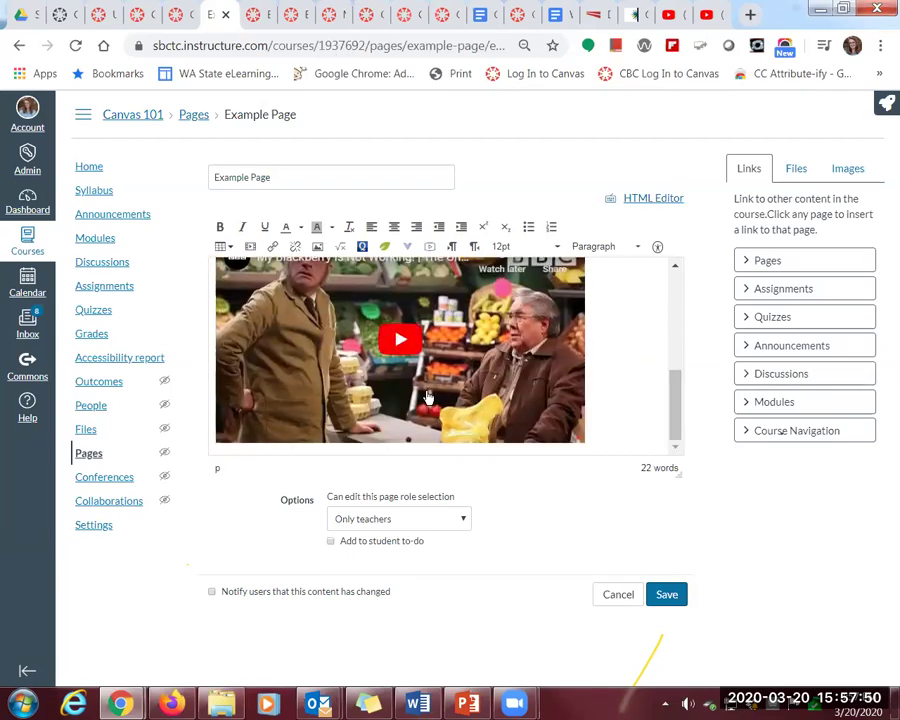
pyautogui.click(665, 597)
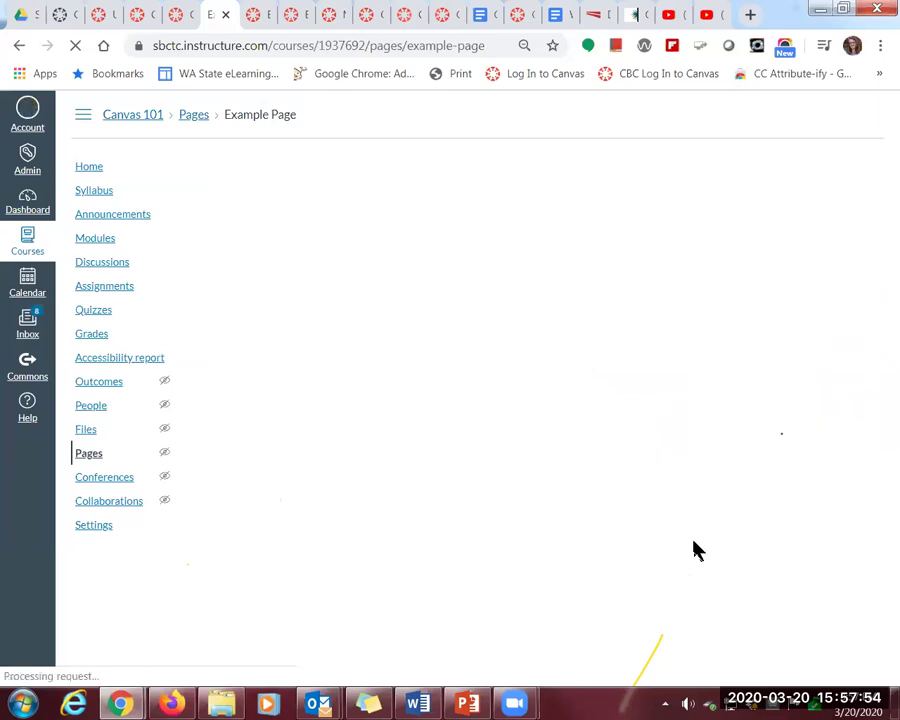
# Review the pasted iframe text and embedded player on the saved page, and test the "My Blackberry Isn't Working" link
pyautogui.click(573, 392)
pyautogui.keyDown('shift'); pyautogui.click(211, 398); pyautogui.keyUp('shift')
pyautogui.keyDown('shift'); pyautogui.click(190, 384); pyautogui.keyUp('shift')
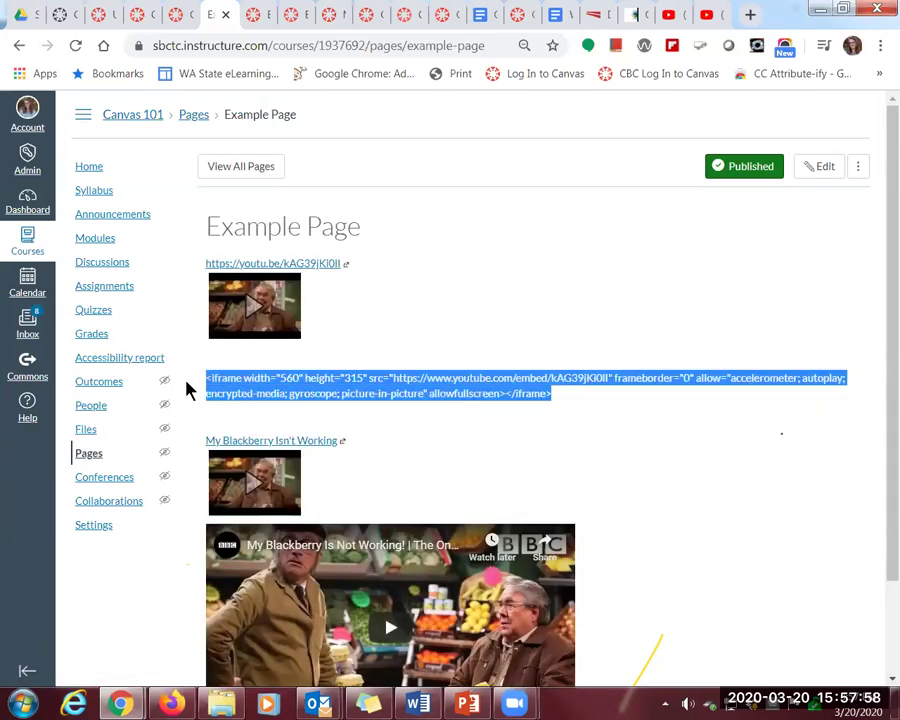
pyautogui.click(563, 443)
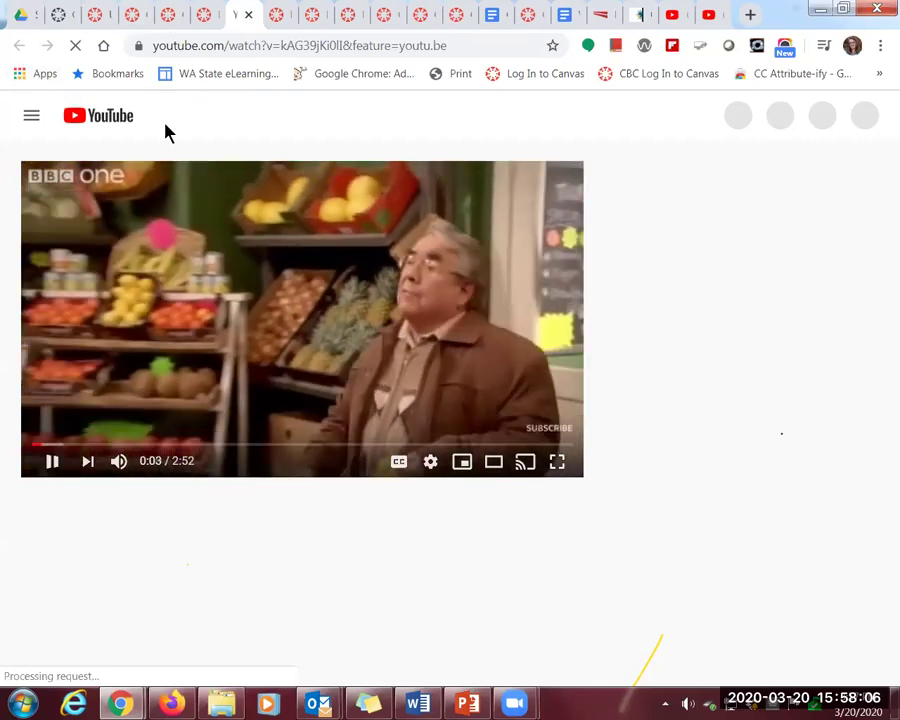
pyautogui.click(201, 18)
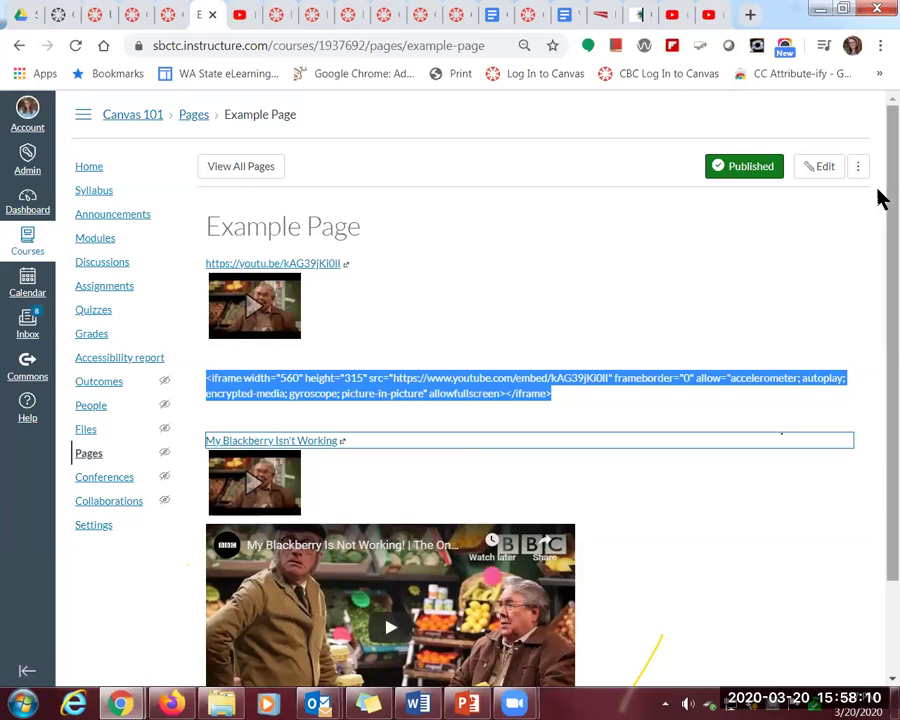
pyautogui.click(222, 394)
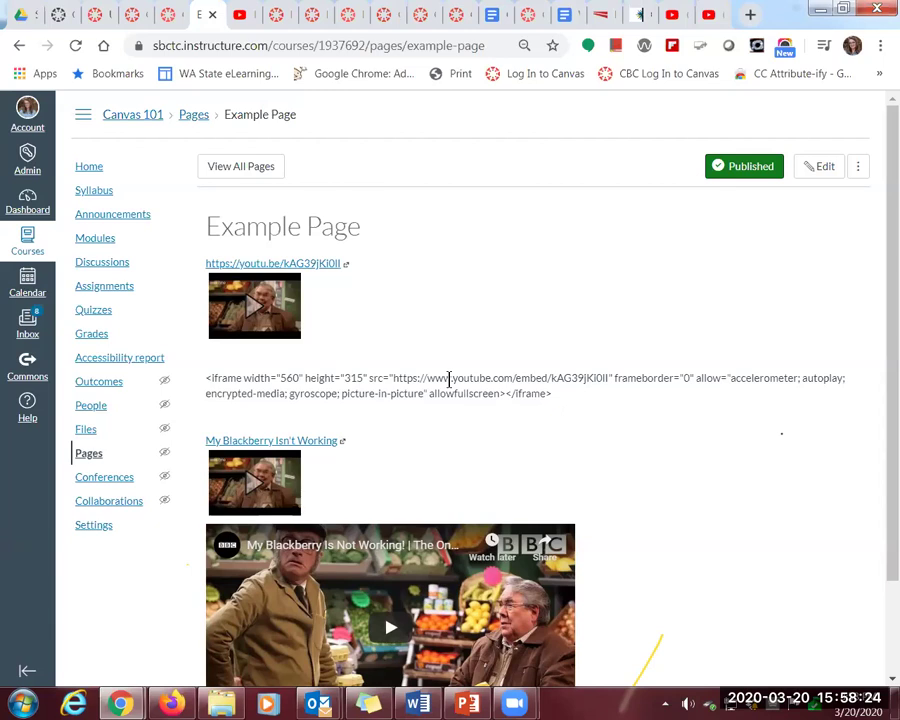
pyautogui.scroll(-2, 449, 379)
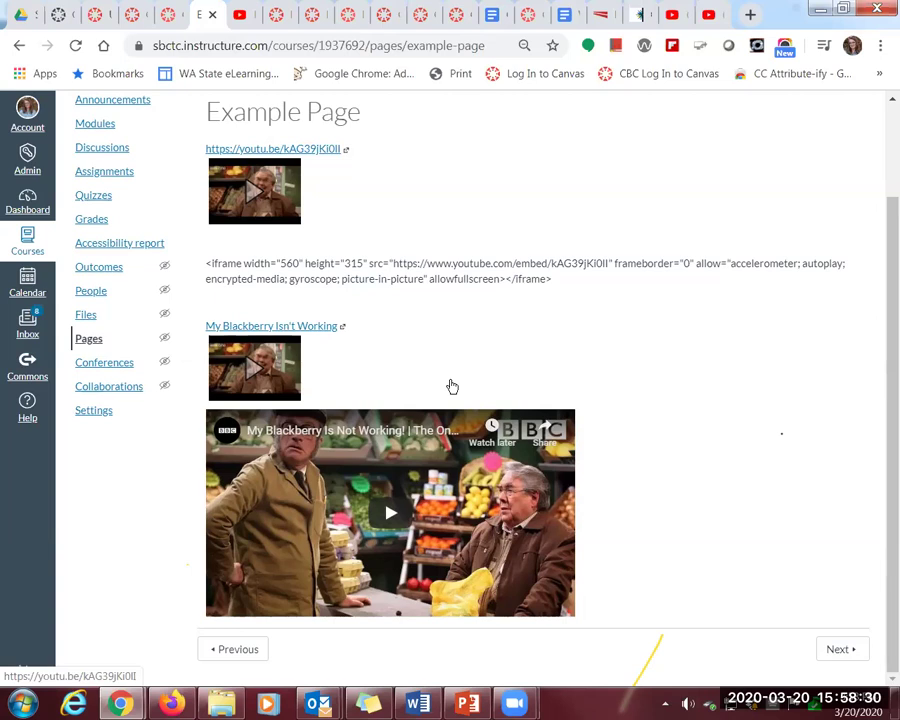
# Go to the course's assignments and add an assignment group named Discussions
pyautogui.click(106, 177)
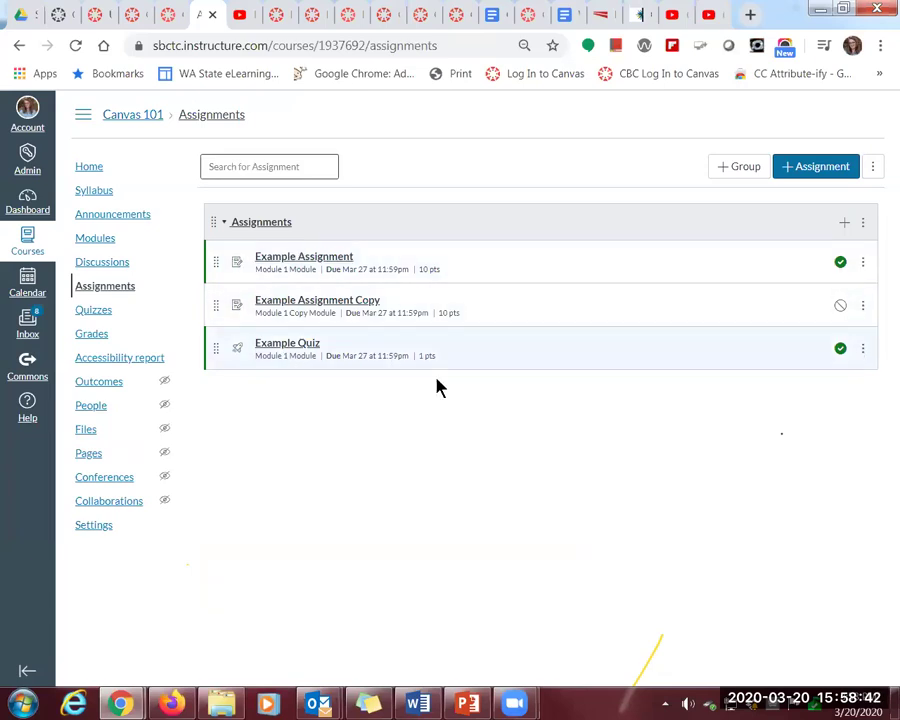
pyautogui.click(739, 170)
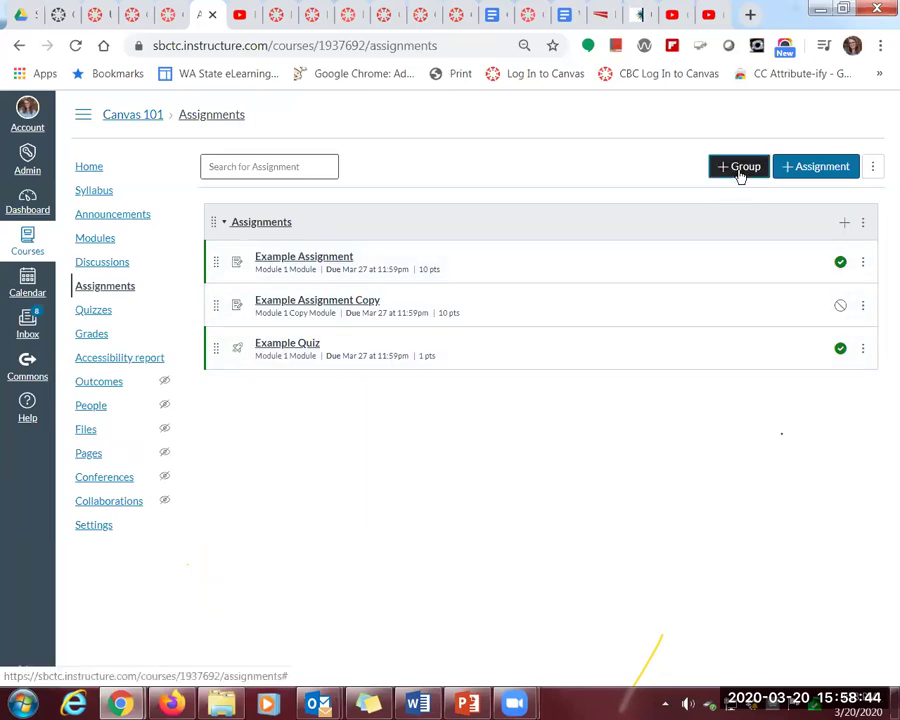
pyautogui.click(478, 376)
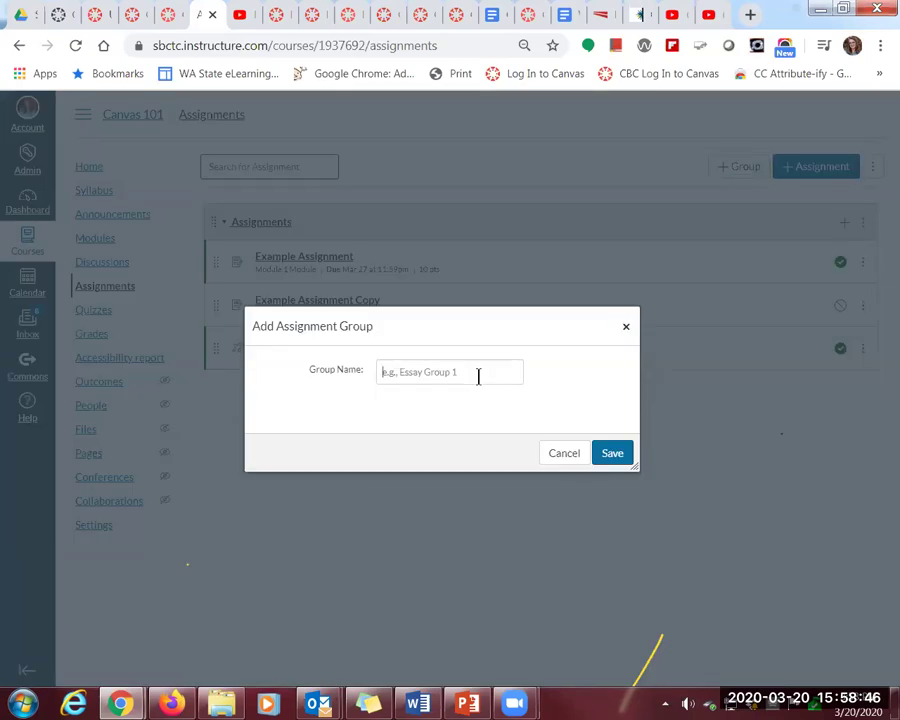
pyautogui.write('Discussions')
pyautogui.click(612, 453)
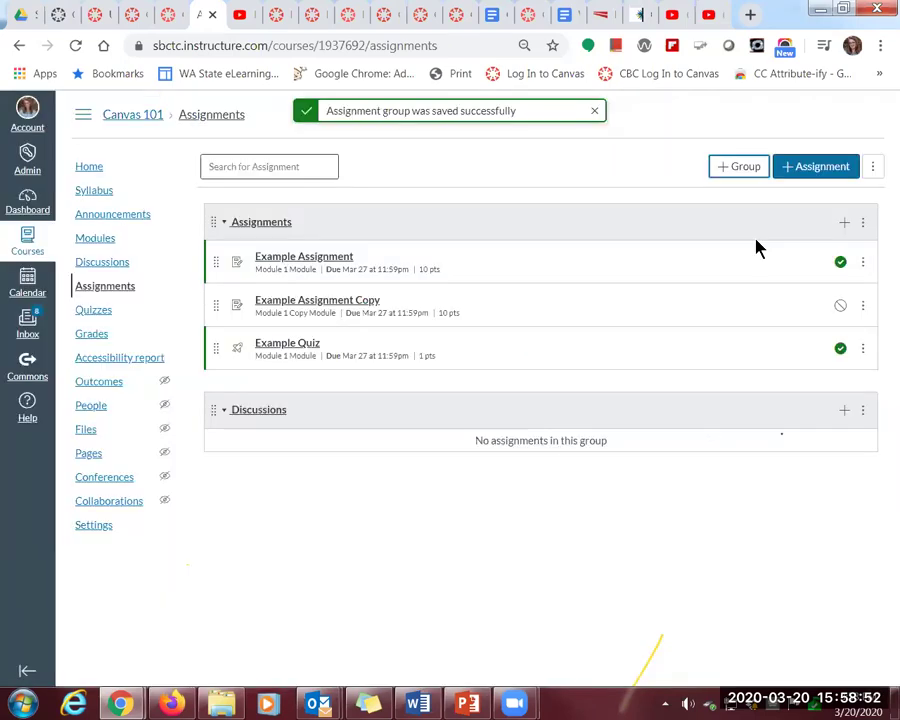
# Add an assignment group named Quizzes and move Example Quiz into it
pyautogui.click(737, 170)
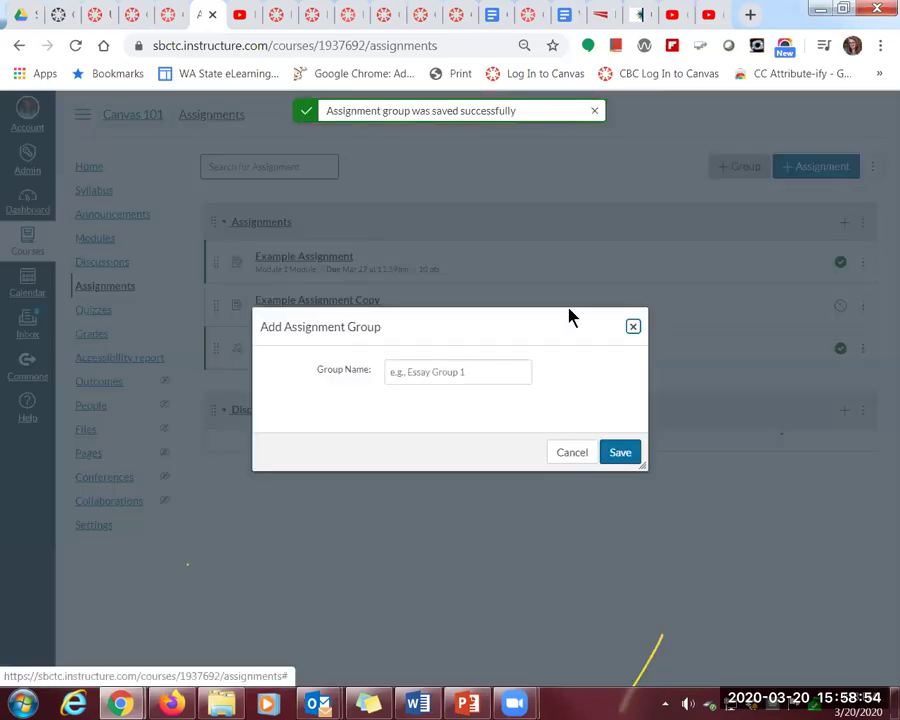
pyautogui.click(422, 376)
pyautogui.write('Quizzes')
pyautogui.click(620, 453)
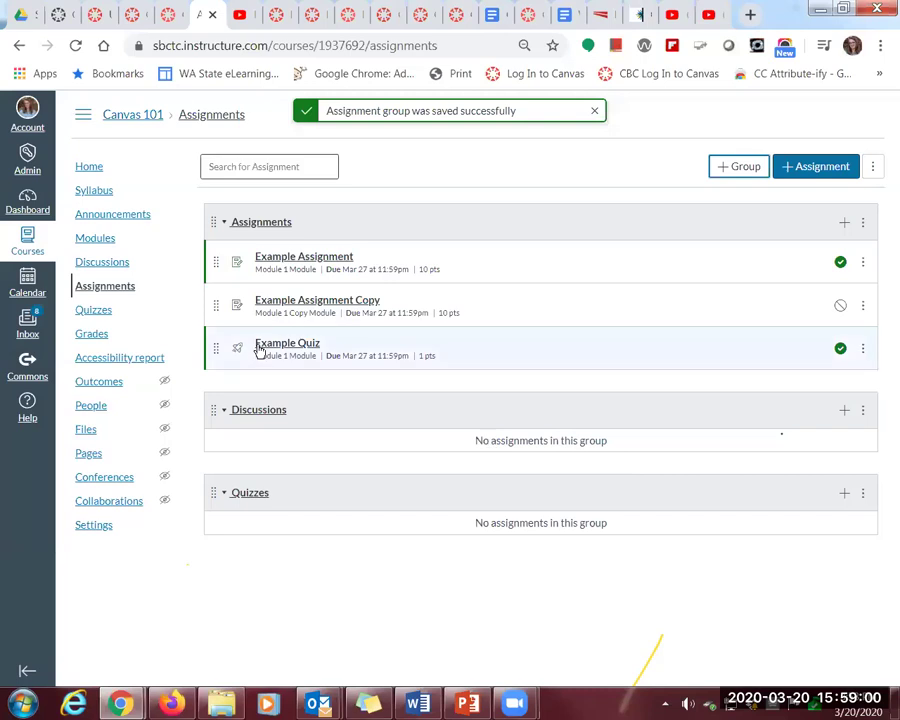
pyautogui.moveTo(225, 345); pyautogui.dragTo(218, 487)
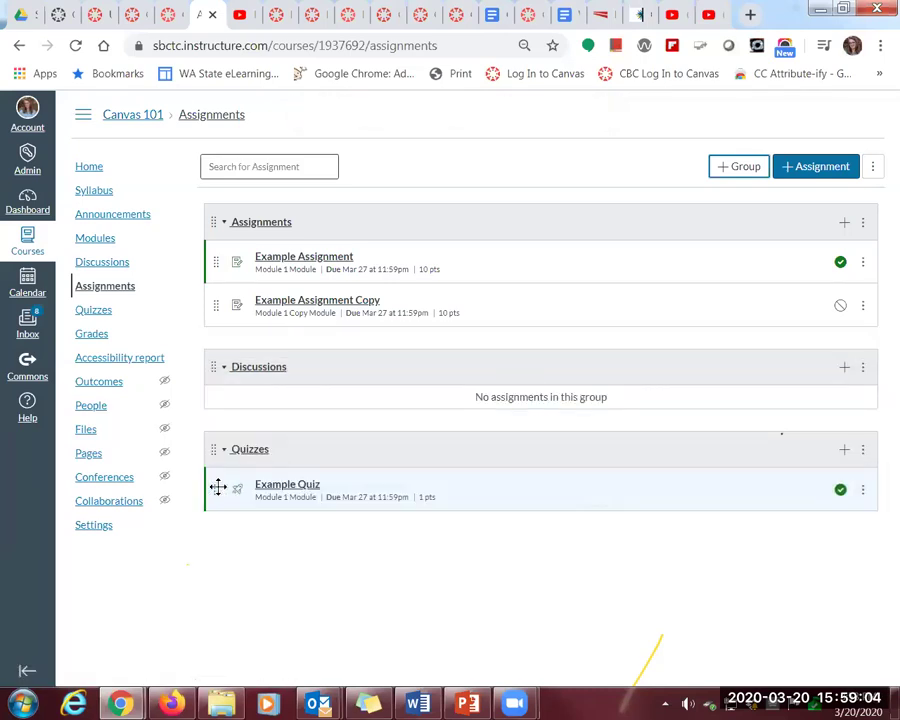
# Review the Quizzes group's options for ignoring lowest and highest scores, and leave without making changes
pyautogui.click(863, 453)
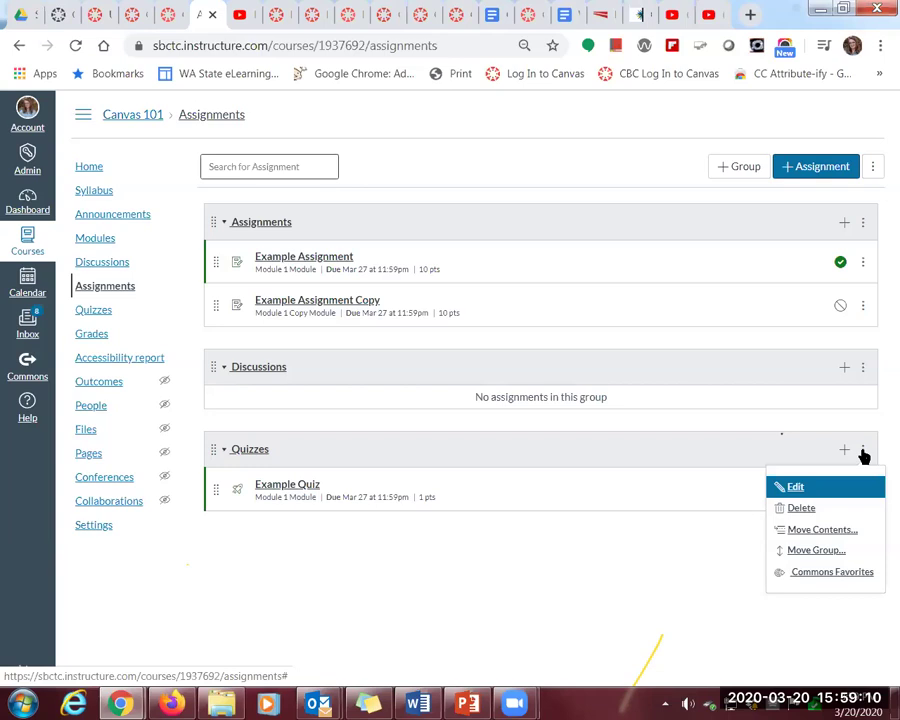
pyautogui.click(820, 487)
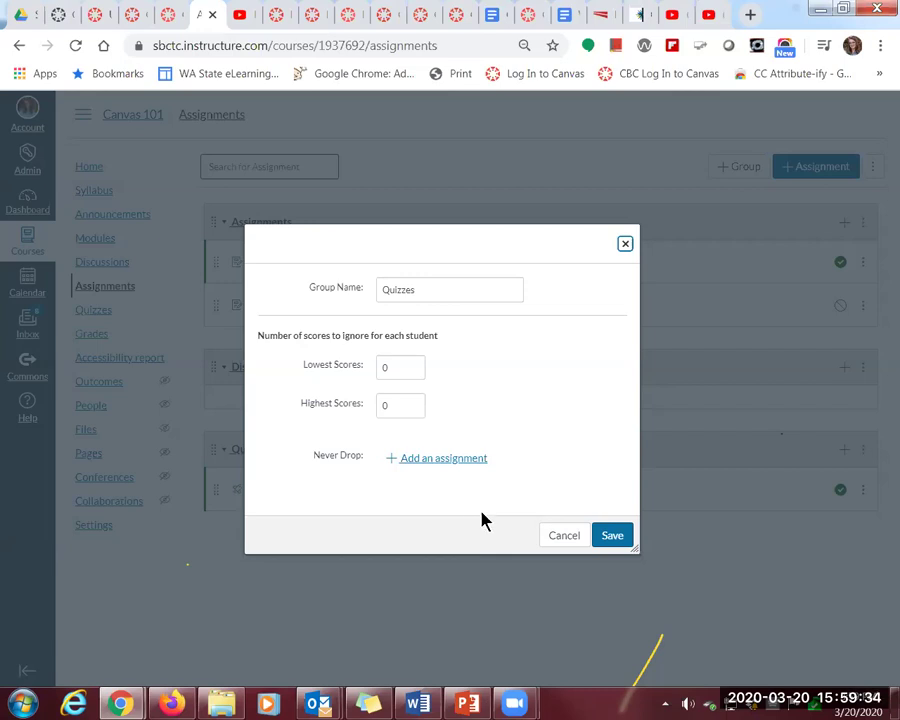
pyautogui.click(565, 538)
pyautogui.click(565, 537)
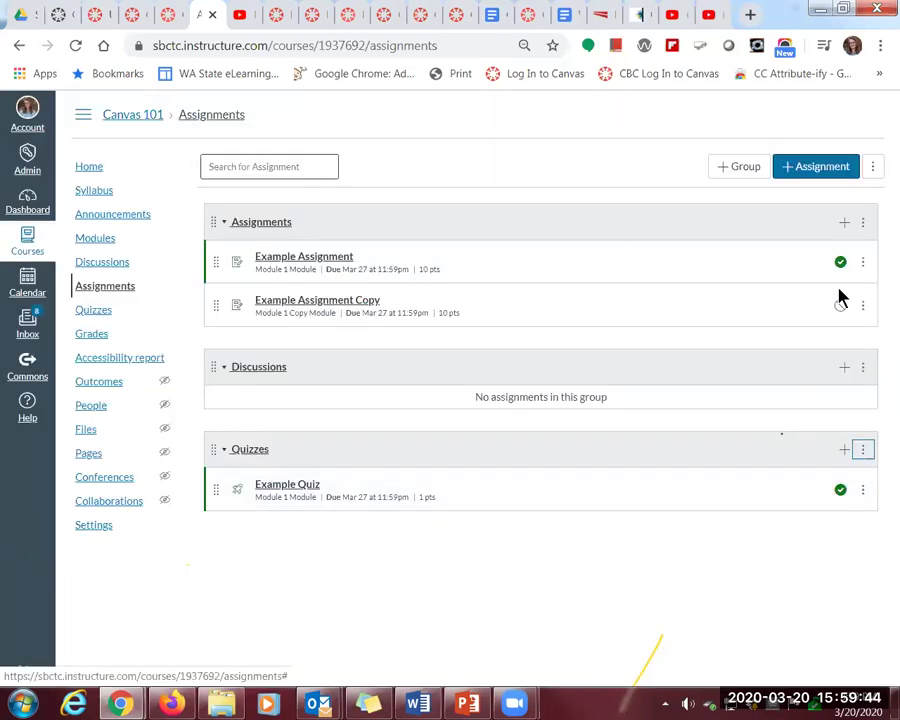
# Weight the final grade by assignment group: Assignments 30%, Discussions 30% and Quizzes 40%, and save the weights
pyautogui.click(873, 167)
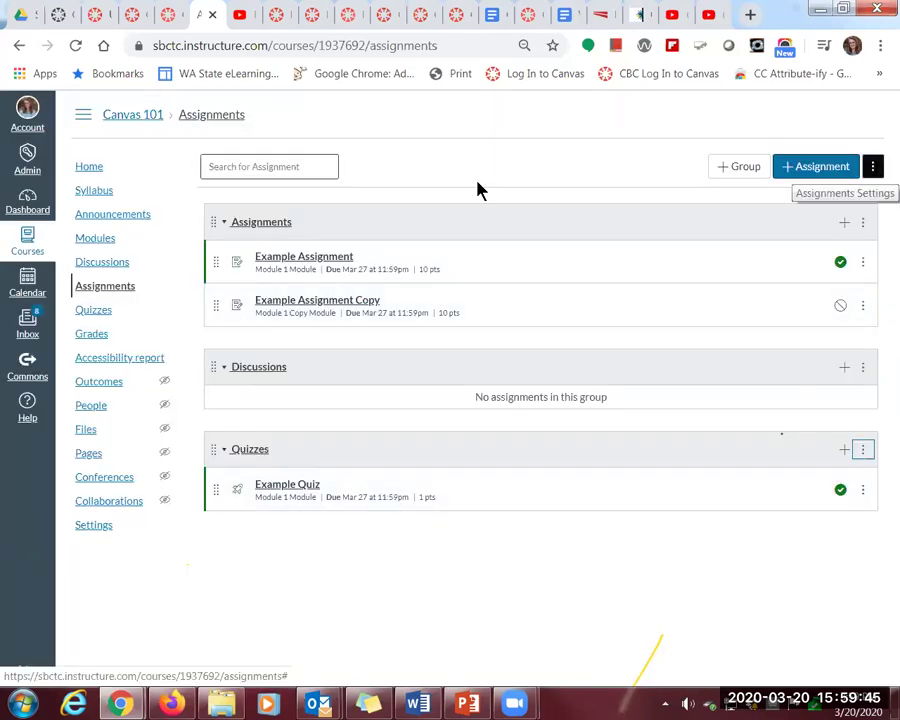
pyautogui.click(872, 170)
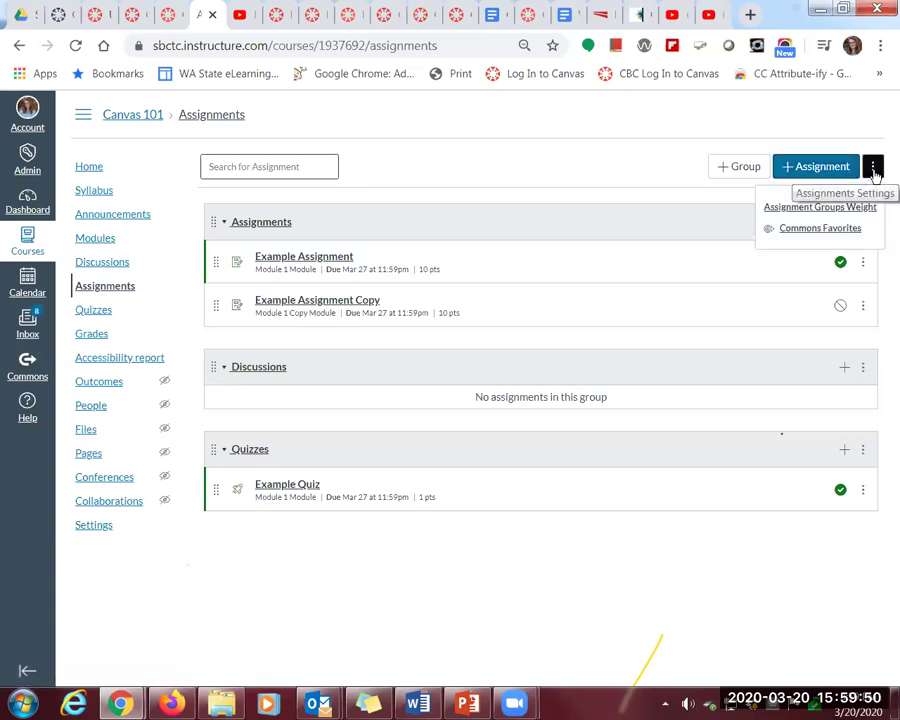
pyautogui.click(816, 210)
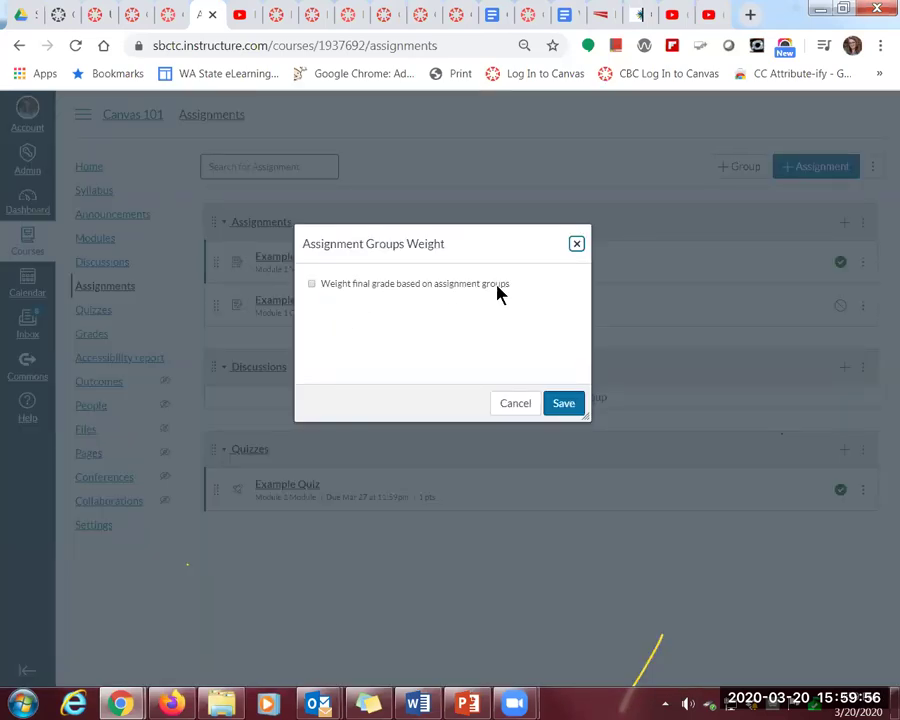
pyautogui.click(312, 285)
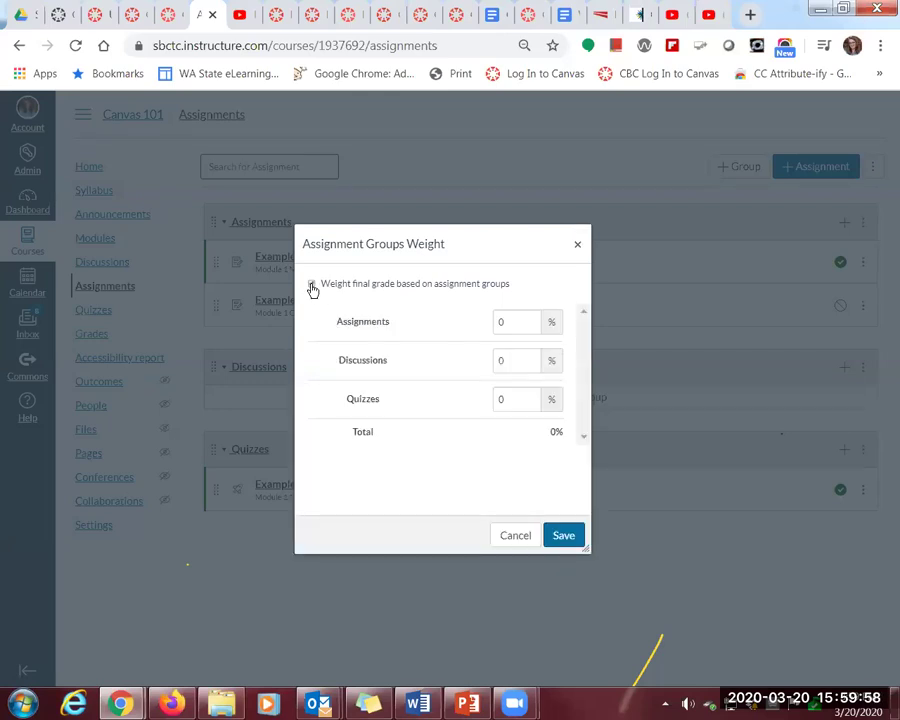
pyautogui.click(515, 320)
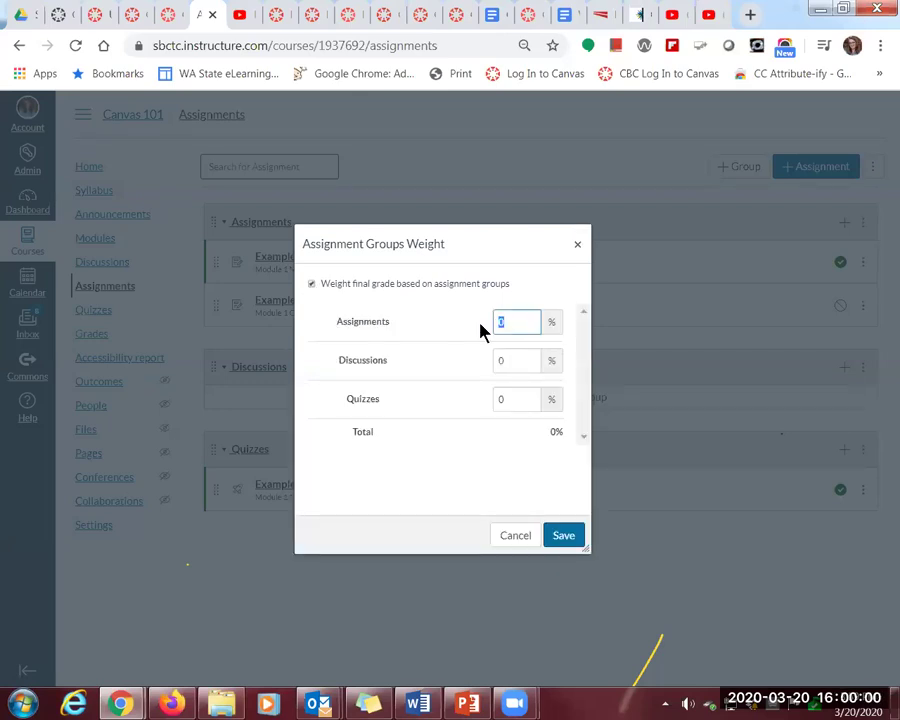
pyautogui.write('30')
pyautogui.click(500, 365)
pyautogui.click(497, 365)
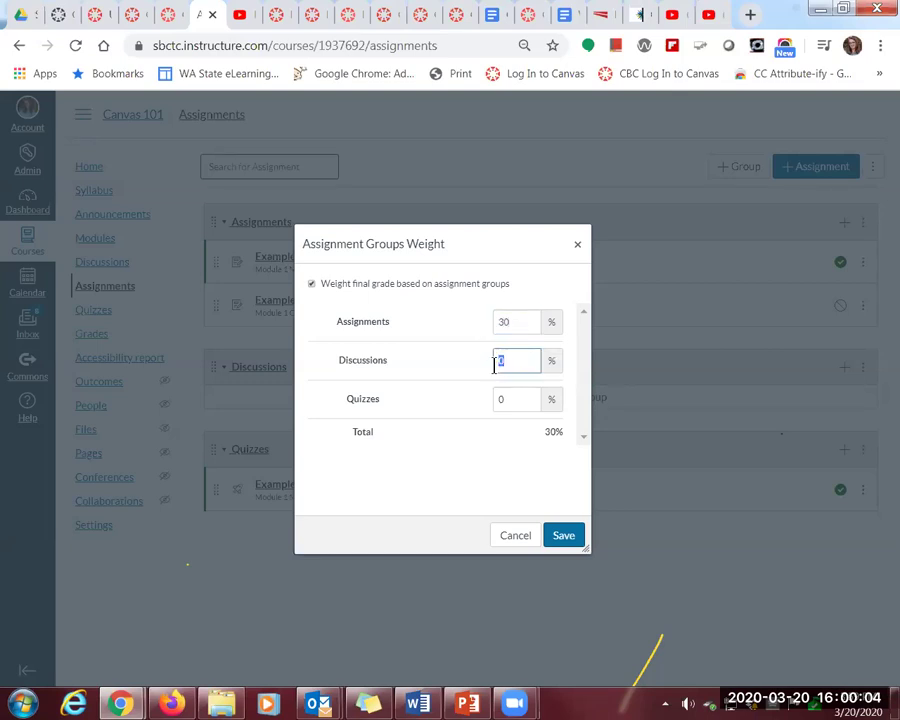
pyautogui.write('30')
pyautogui.click(496, 399)
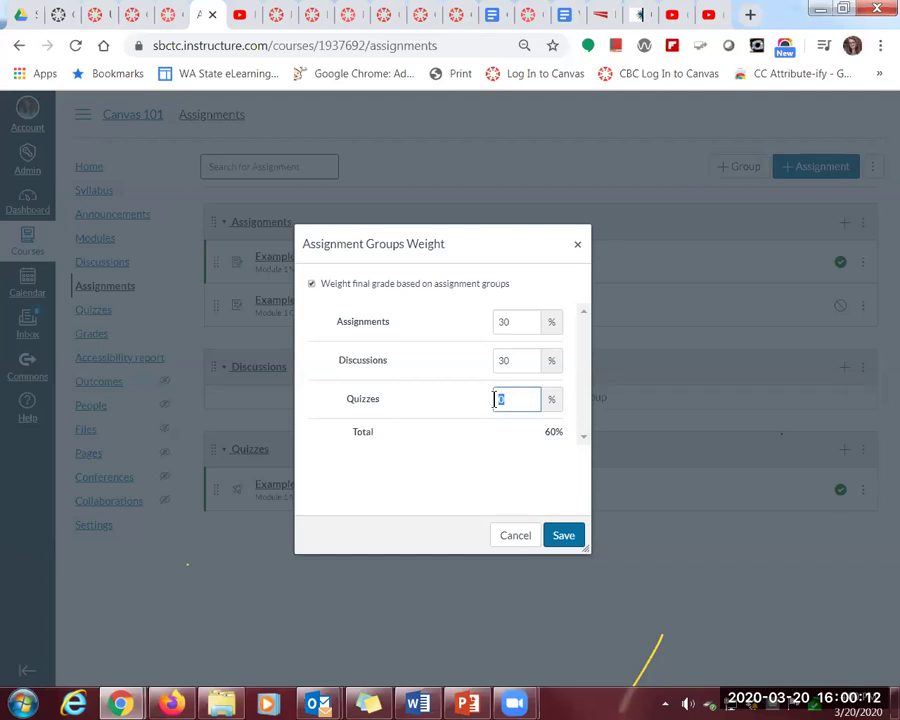
pyautogui.write('4')
pyautogui.click(561, 538)
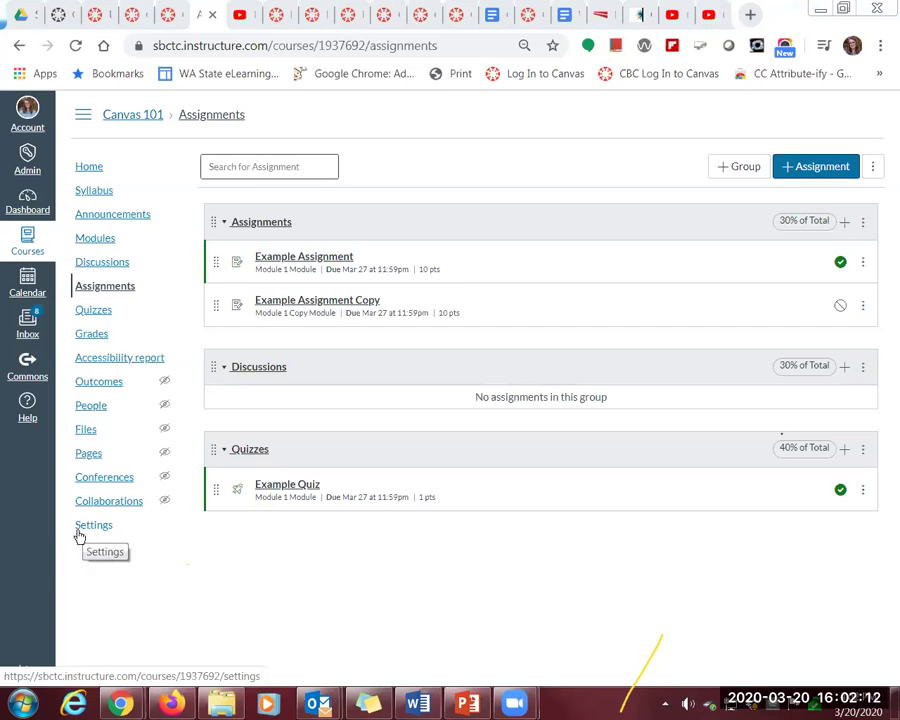
# Check the group weights in the gradebook, and enable the course grading scheme in the Canvas 101 course details
pyautogui.click(82, 338)
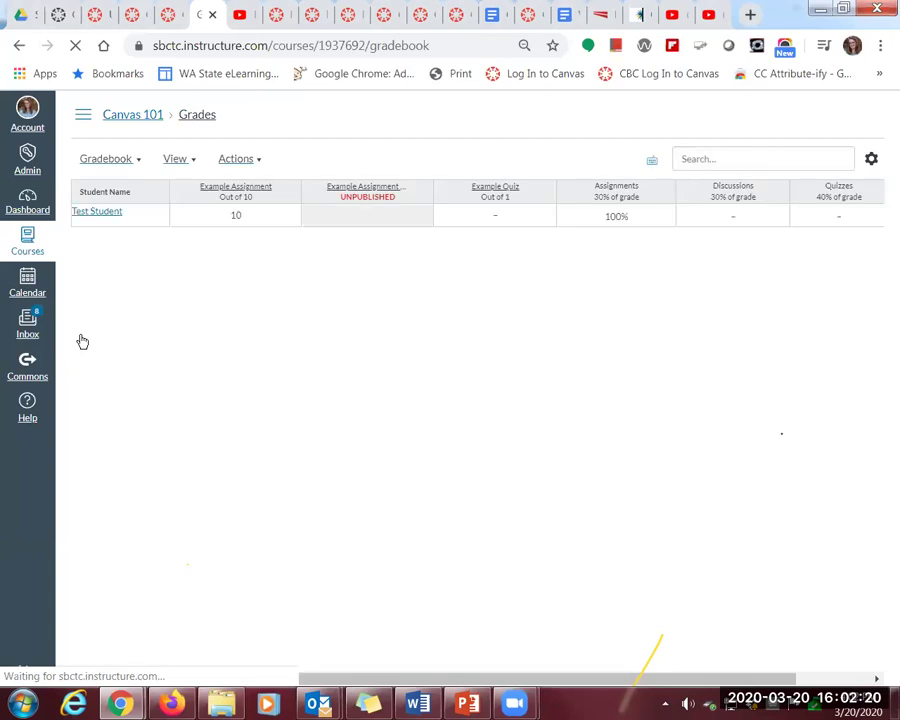
pyautogui.click(134, 119)
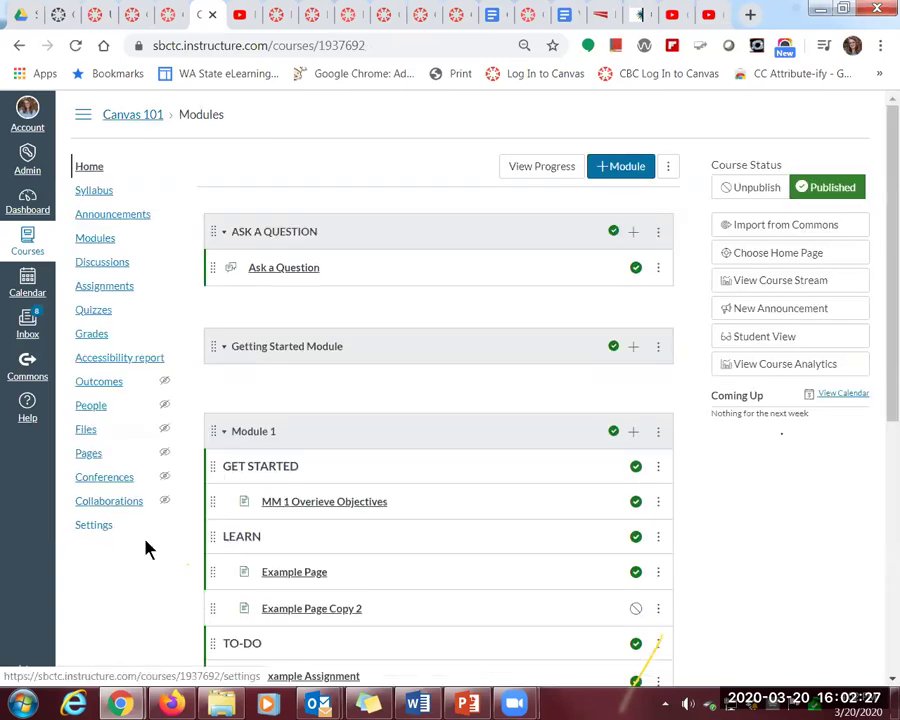
pyautogui.click(88, 531)
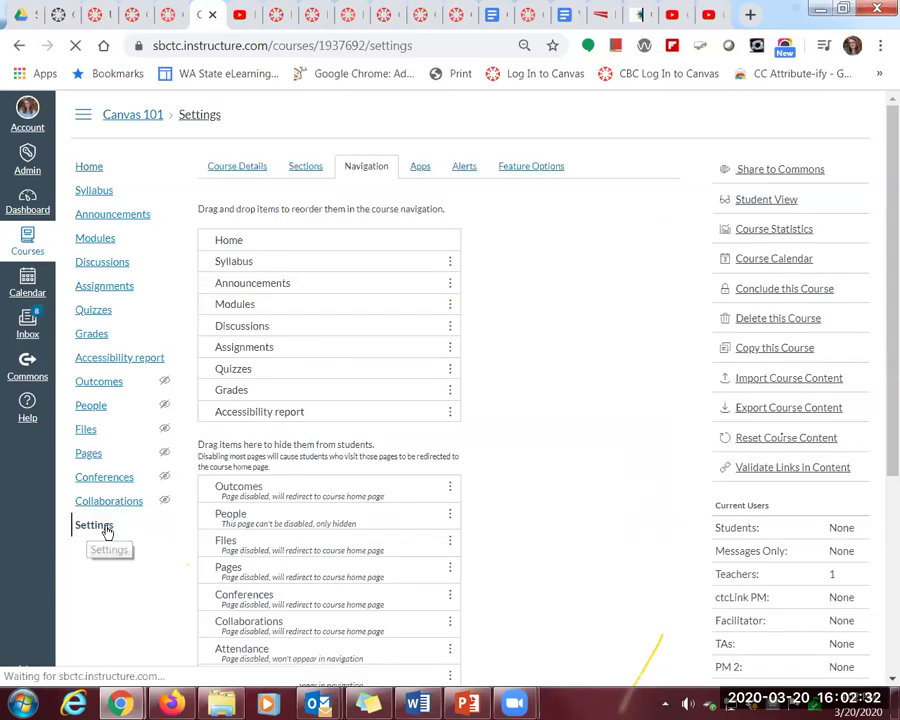
pyautogui.click(235, 170)
pyautogui.scroll(-5, 540, 499)
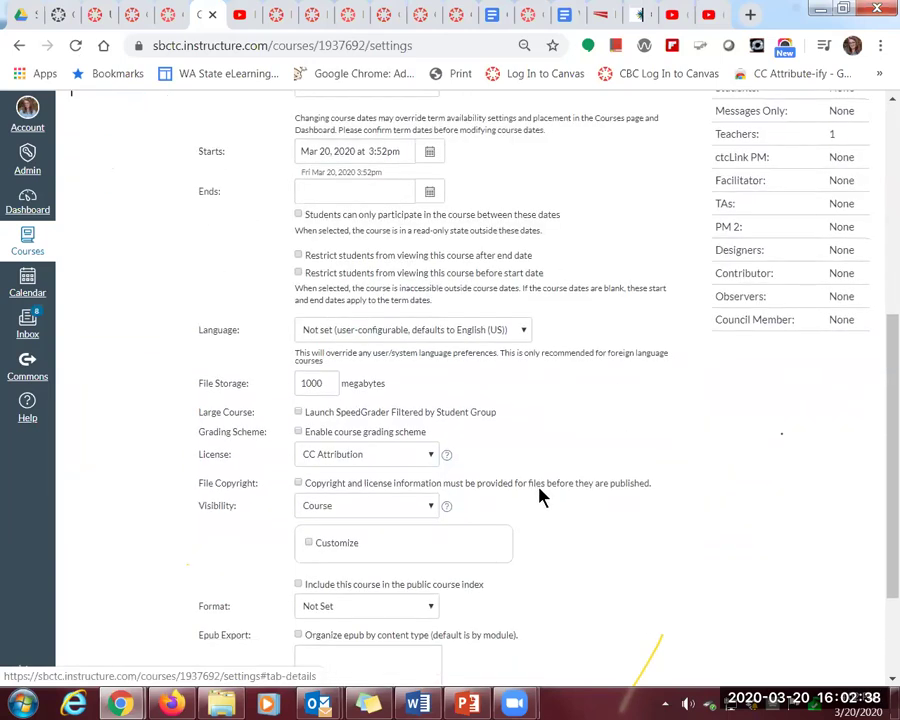
pyautogui.scroll(-1, 535, 499)
pyautogui.scroll(-1, 590, 452)
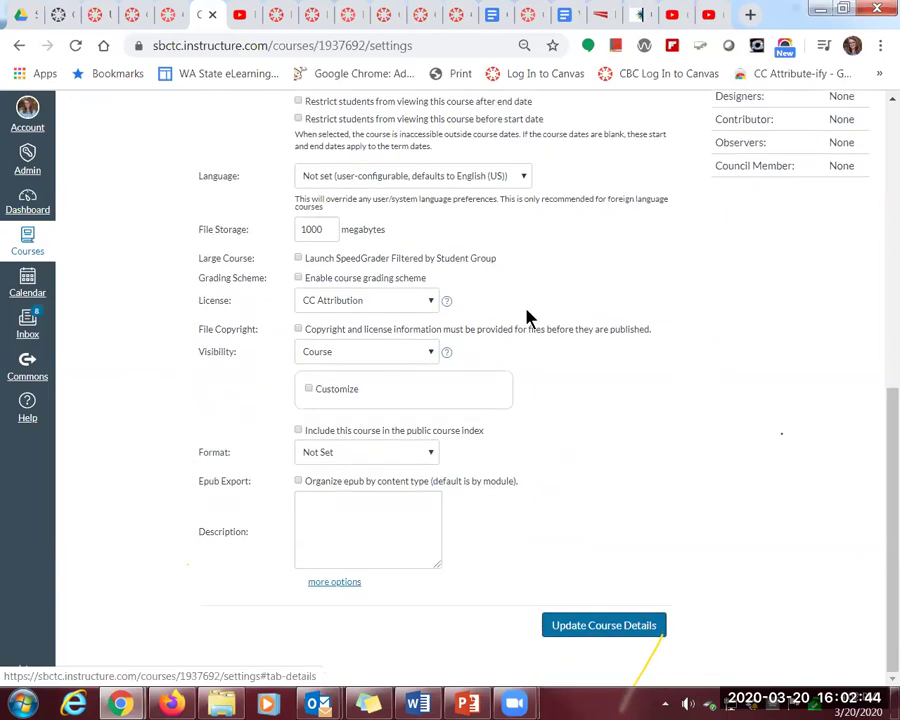
pyautogui.click(298, 279)
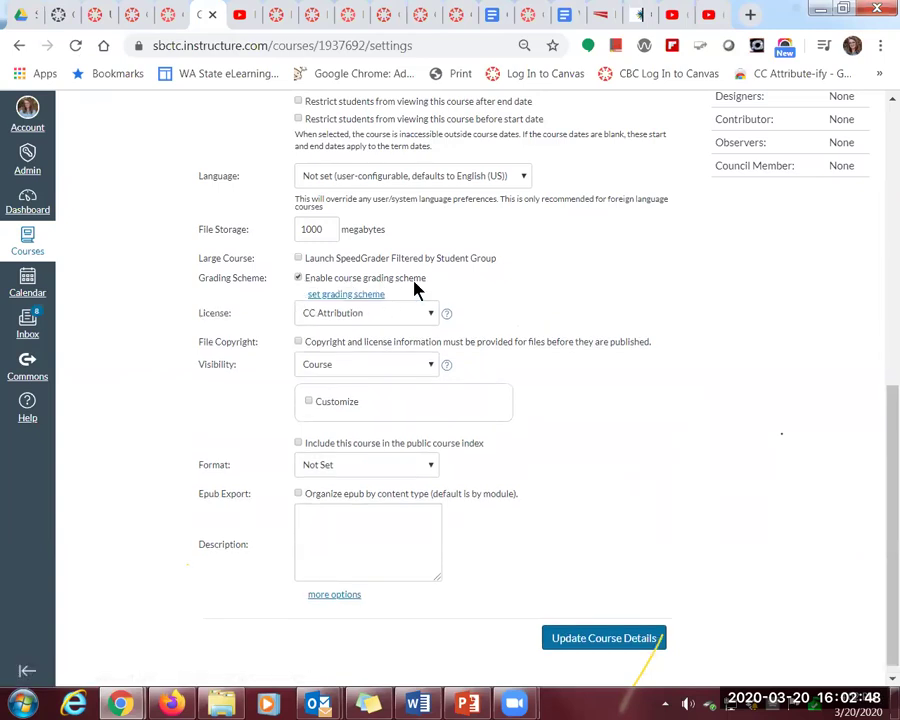
# Review the Default Grading Scheme's letter-grade ranges, look for alternative schemes, and close the scheme view
pyautogui.click(331, 298)
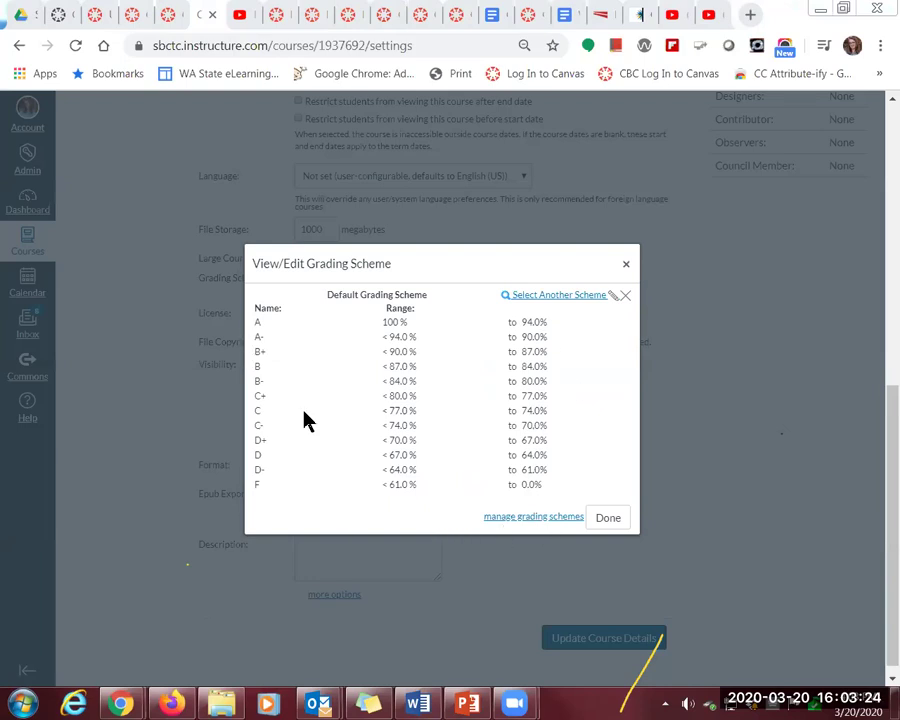
pyautogui.click(542, 297)
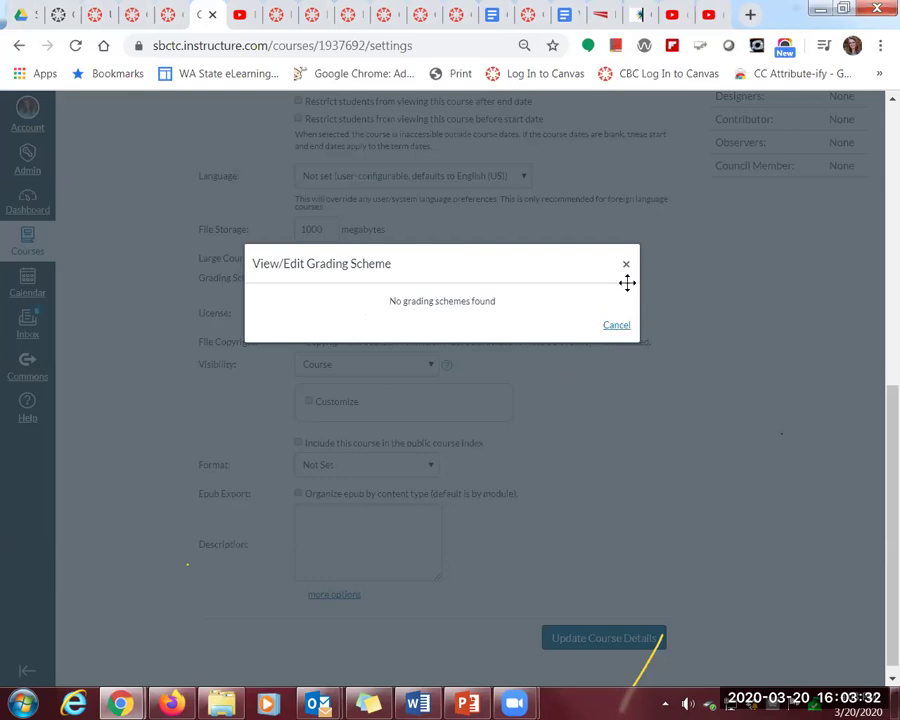
pyautogui.click(617, 326)
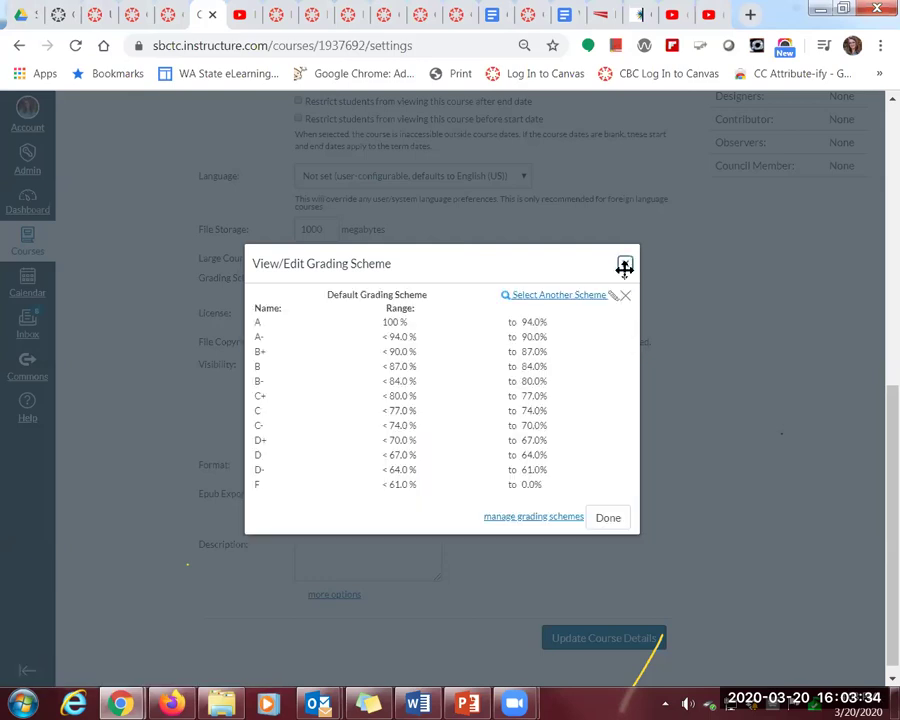
pyautogui.click(614, 518)
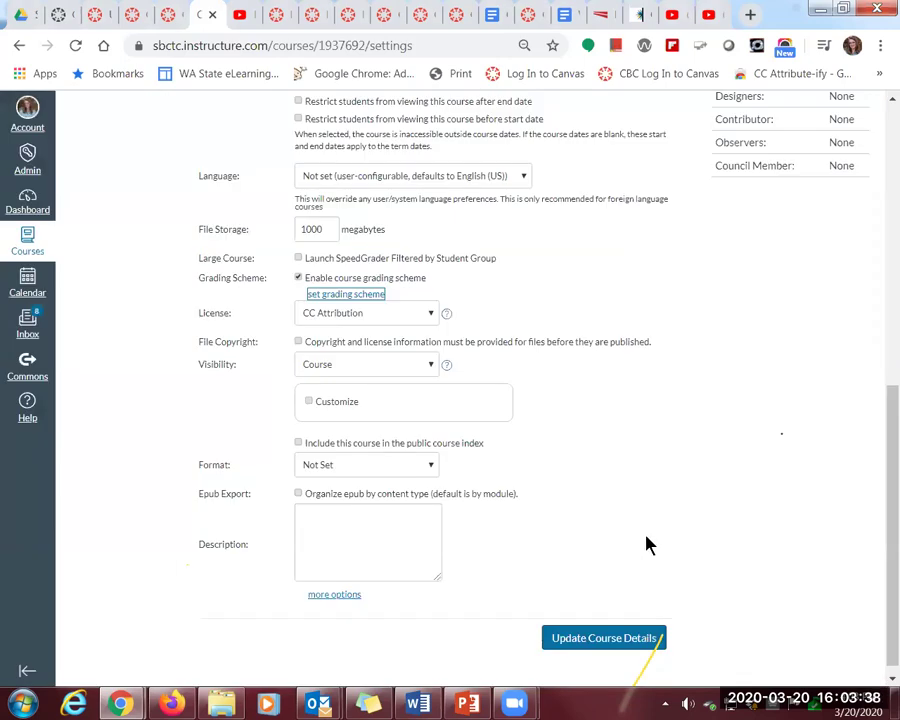
# Return to the course gradebook and bring up its available actions
pyautogui.scroll(6, 100, 468)
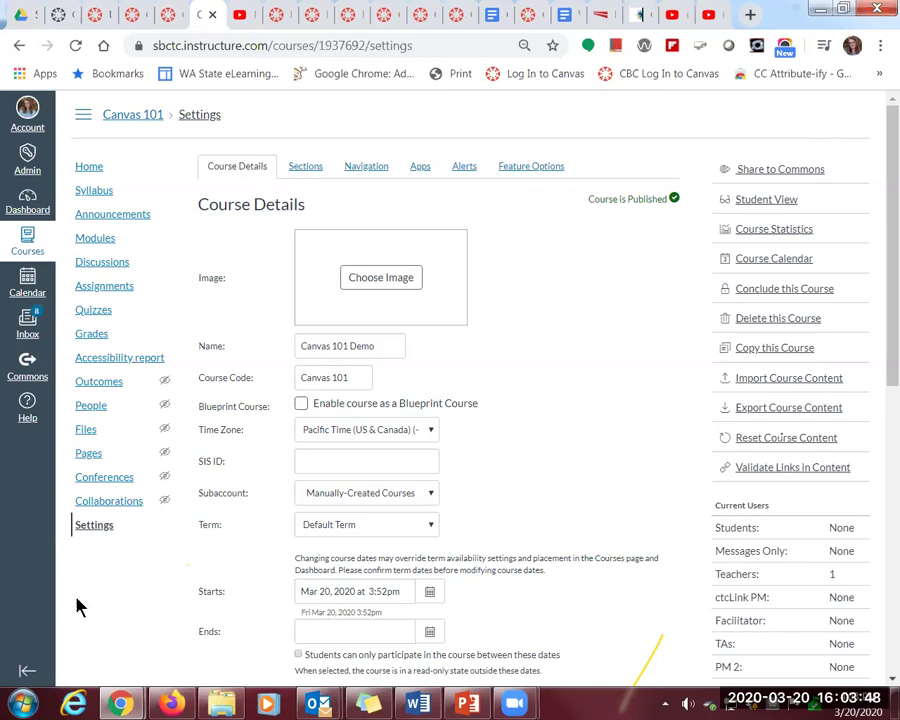
pyautogui.click(93, 338)
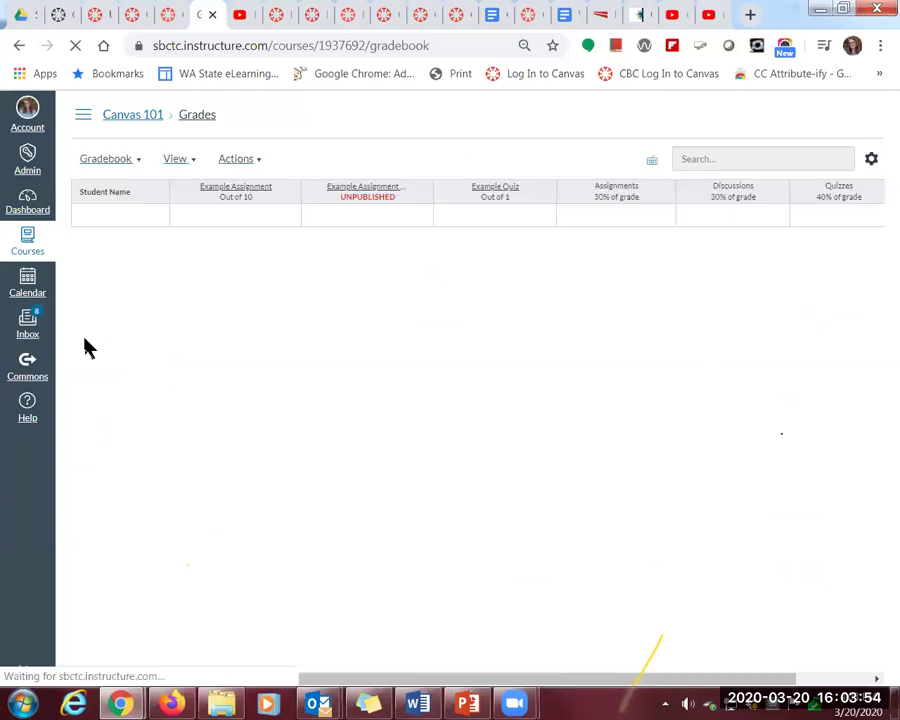
pyautogui.click(258, 164)
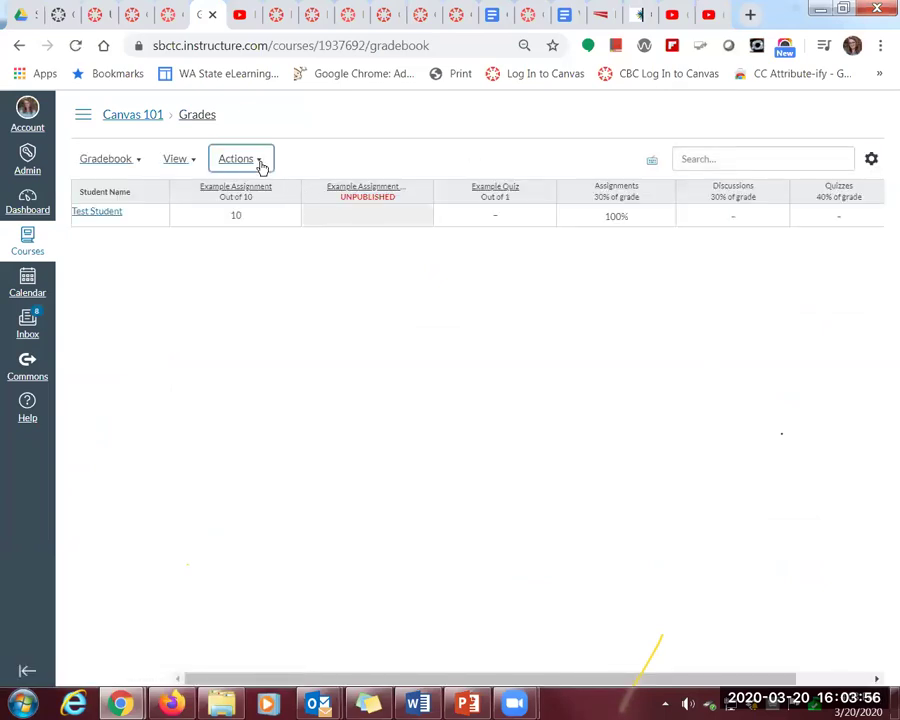